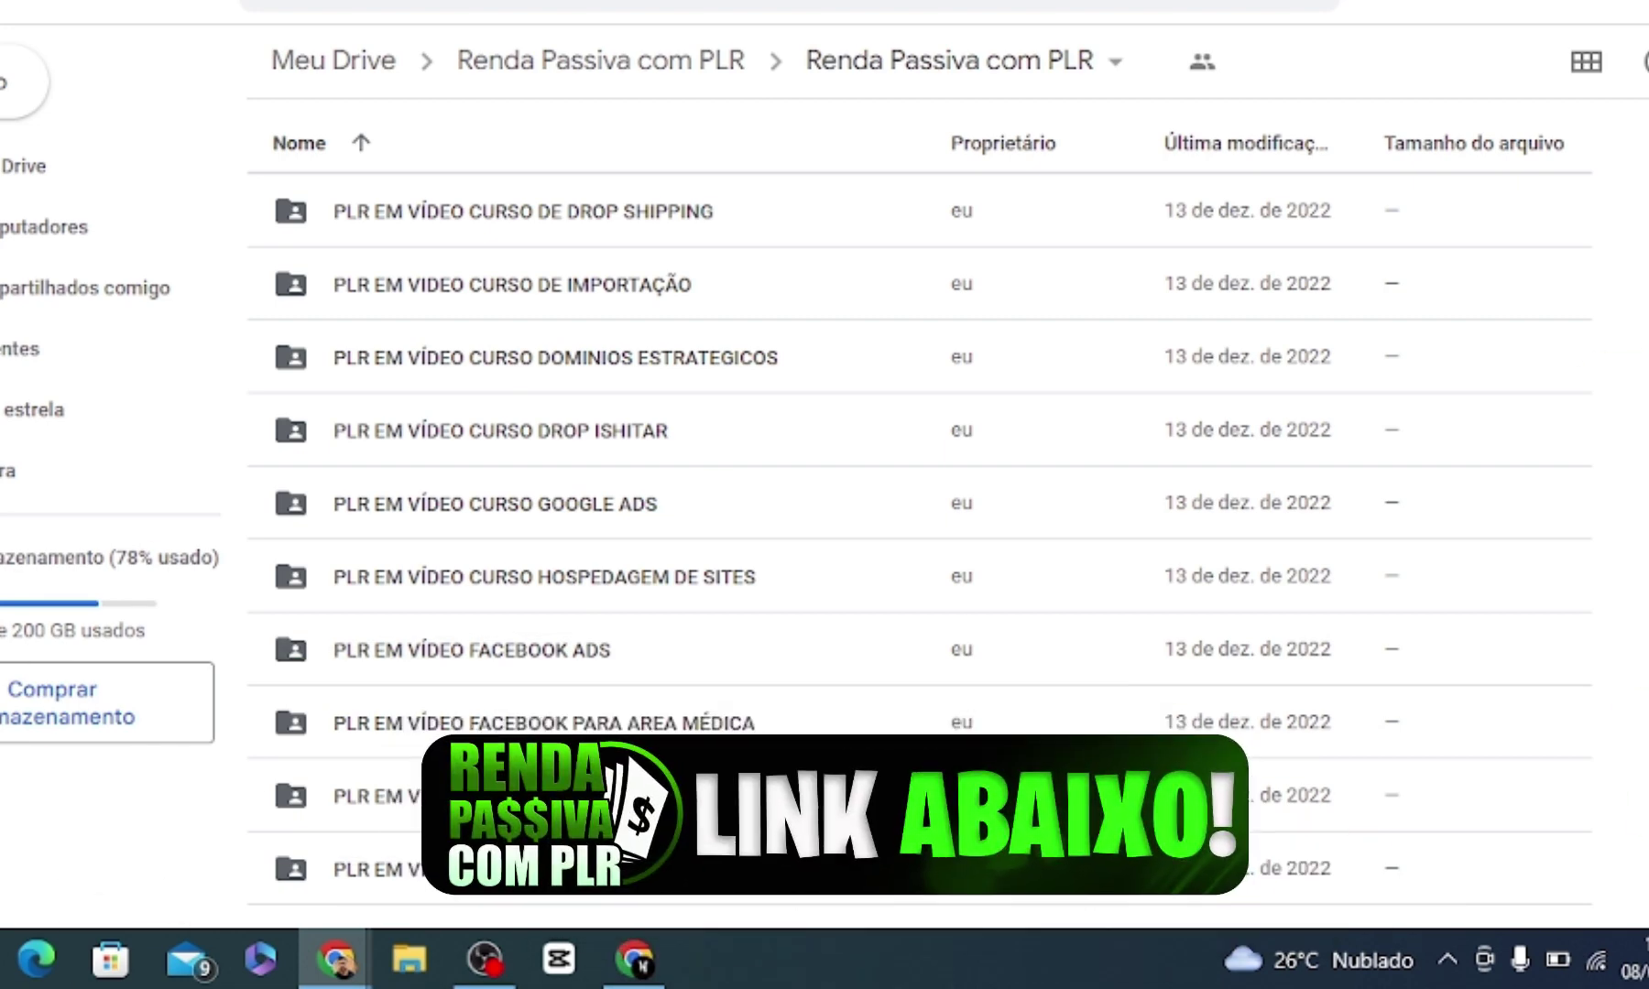
Open the PLRS COM ESTRUTURA COMPLETA folder and its PRL COMPLETO CAES E PETS subfolder
{"action": "scroll", "coordinate": [919, 542], "scroll_direction": "down", "scroll_amount": 2}
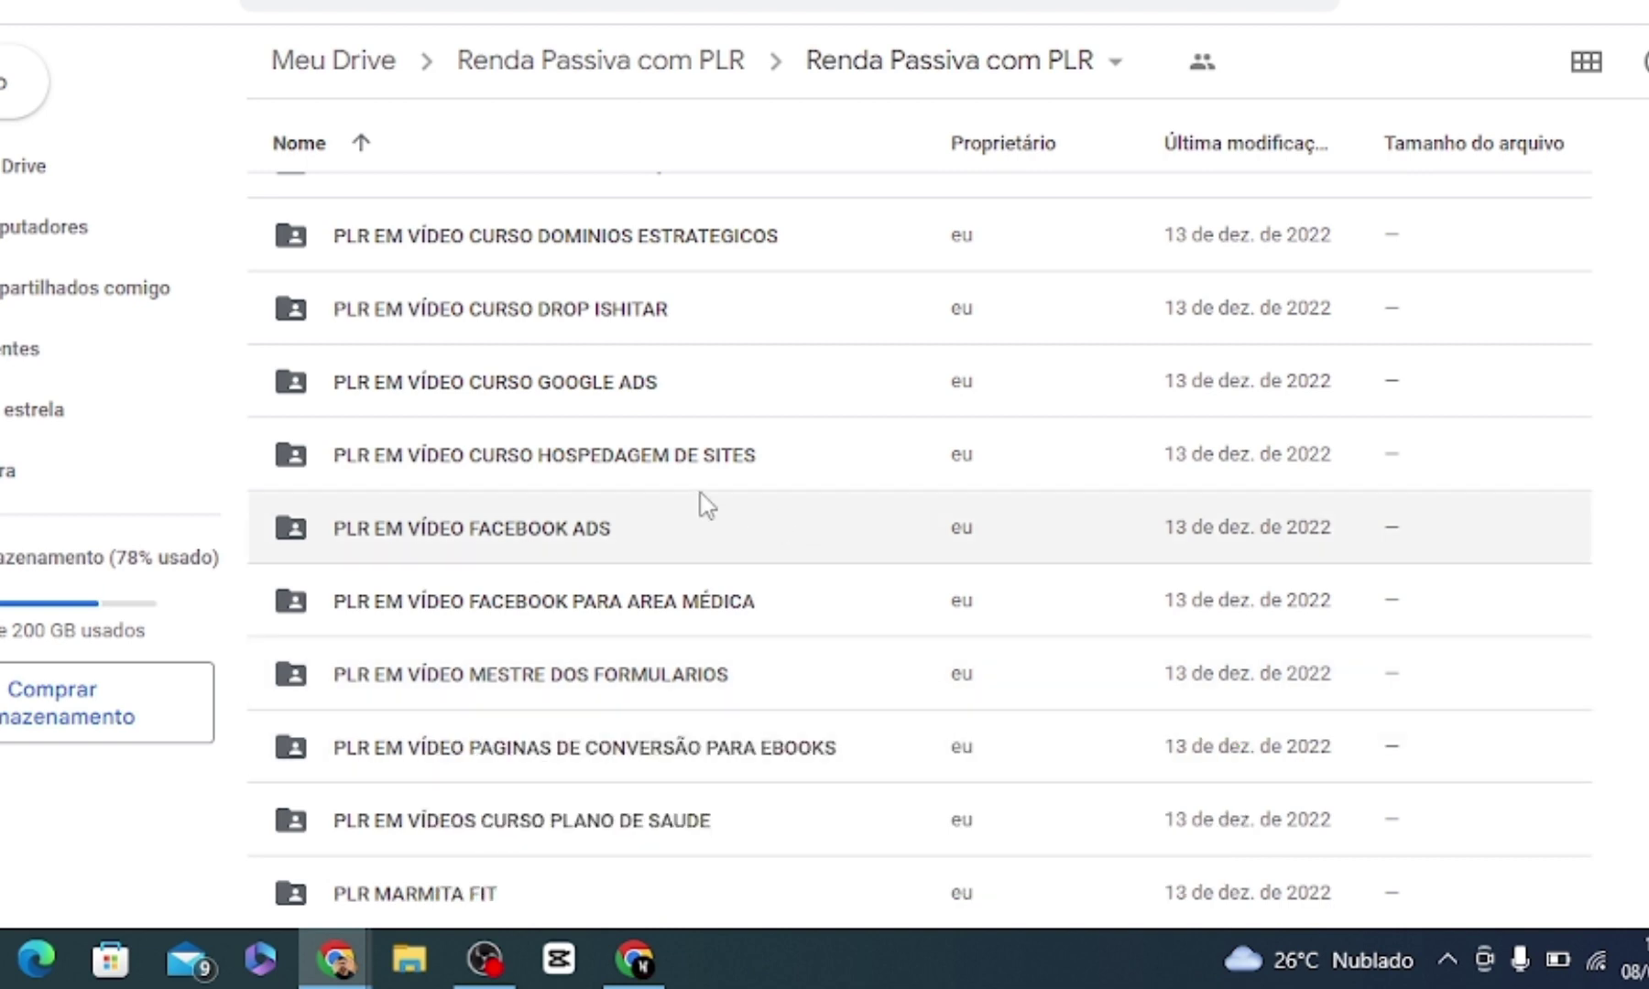
{"action": "scroll", "coordinate": [919, 541], "scroll_direction": "down", "scroll_amount": 4}
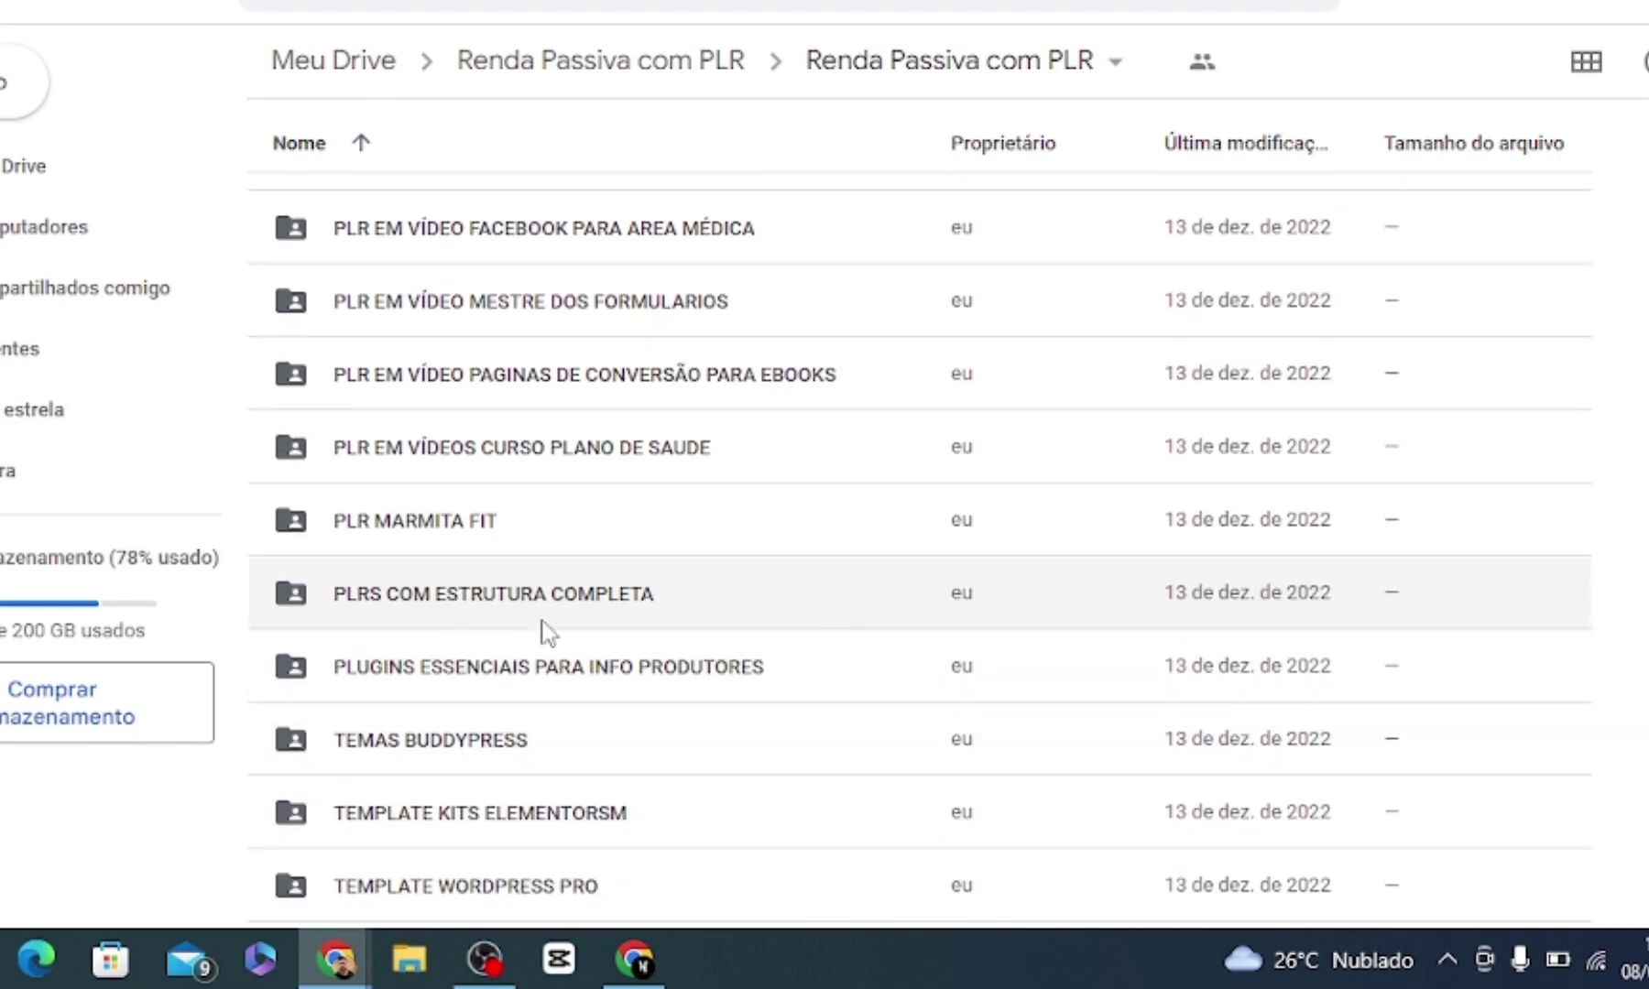
{"action": "left_click", "coordinate": [539, 625]}
{"action": "double_click", "coordinate": [540, 626]}
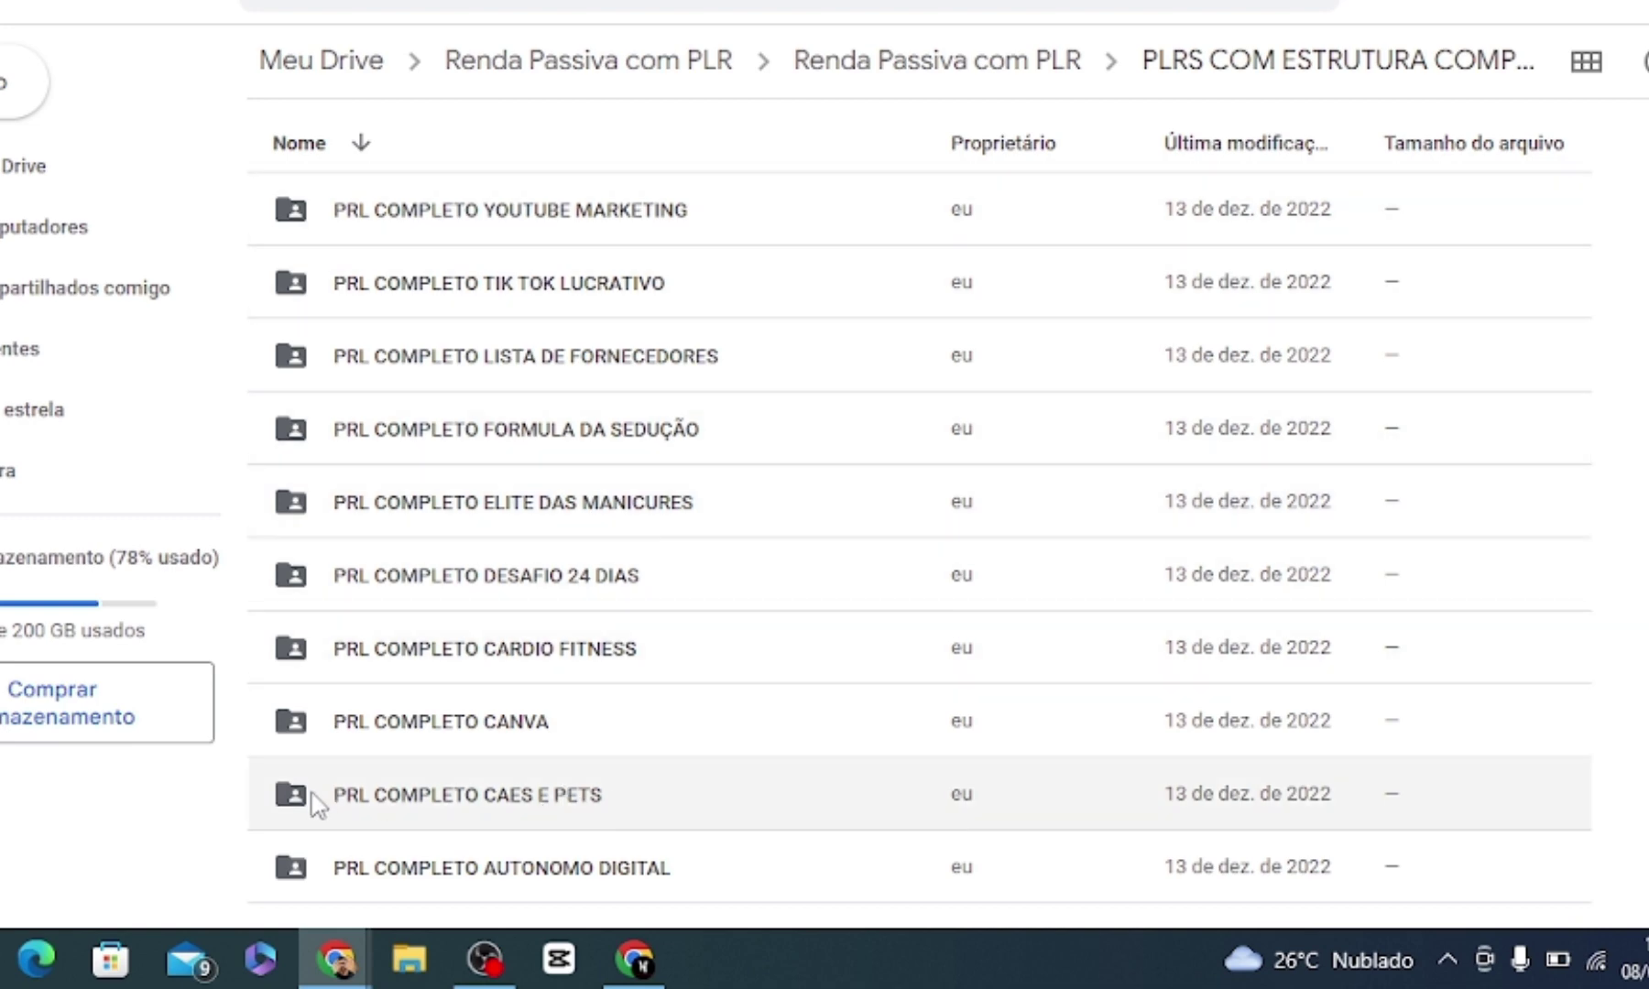
{"action": "double_click", "coordinate": [630, 806]}
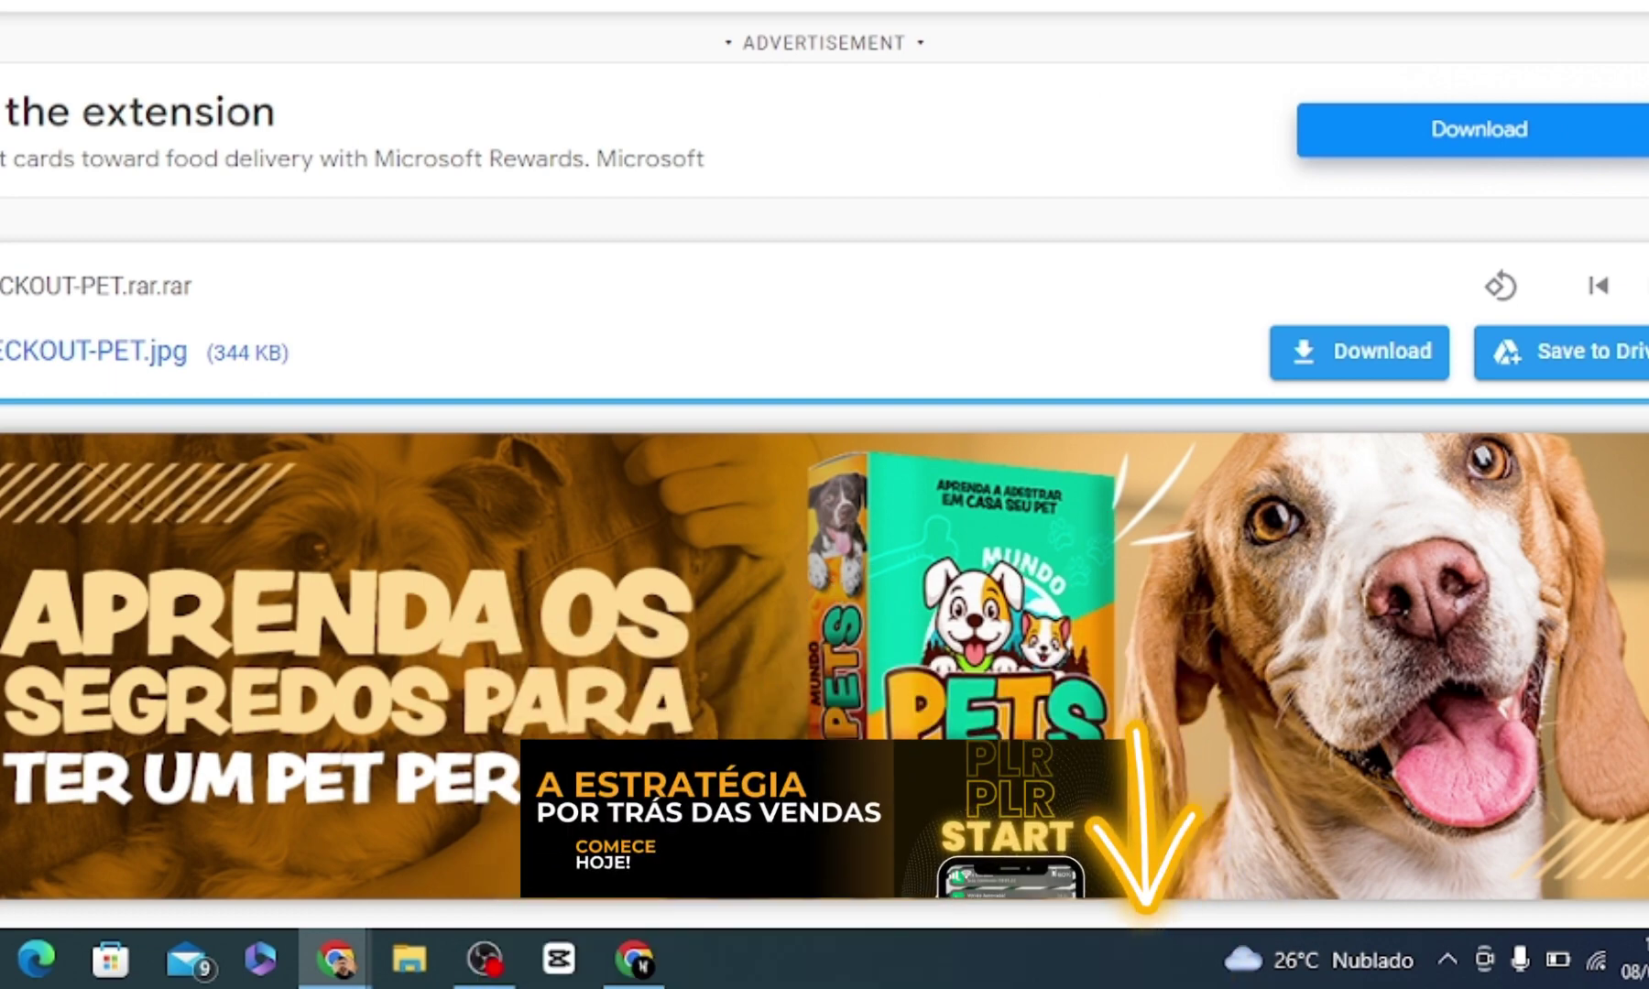
Switch to the Kiwify products page and look over the listed products with their prices and status
{"action": "left_click", "coordinate": [1104, 21]}
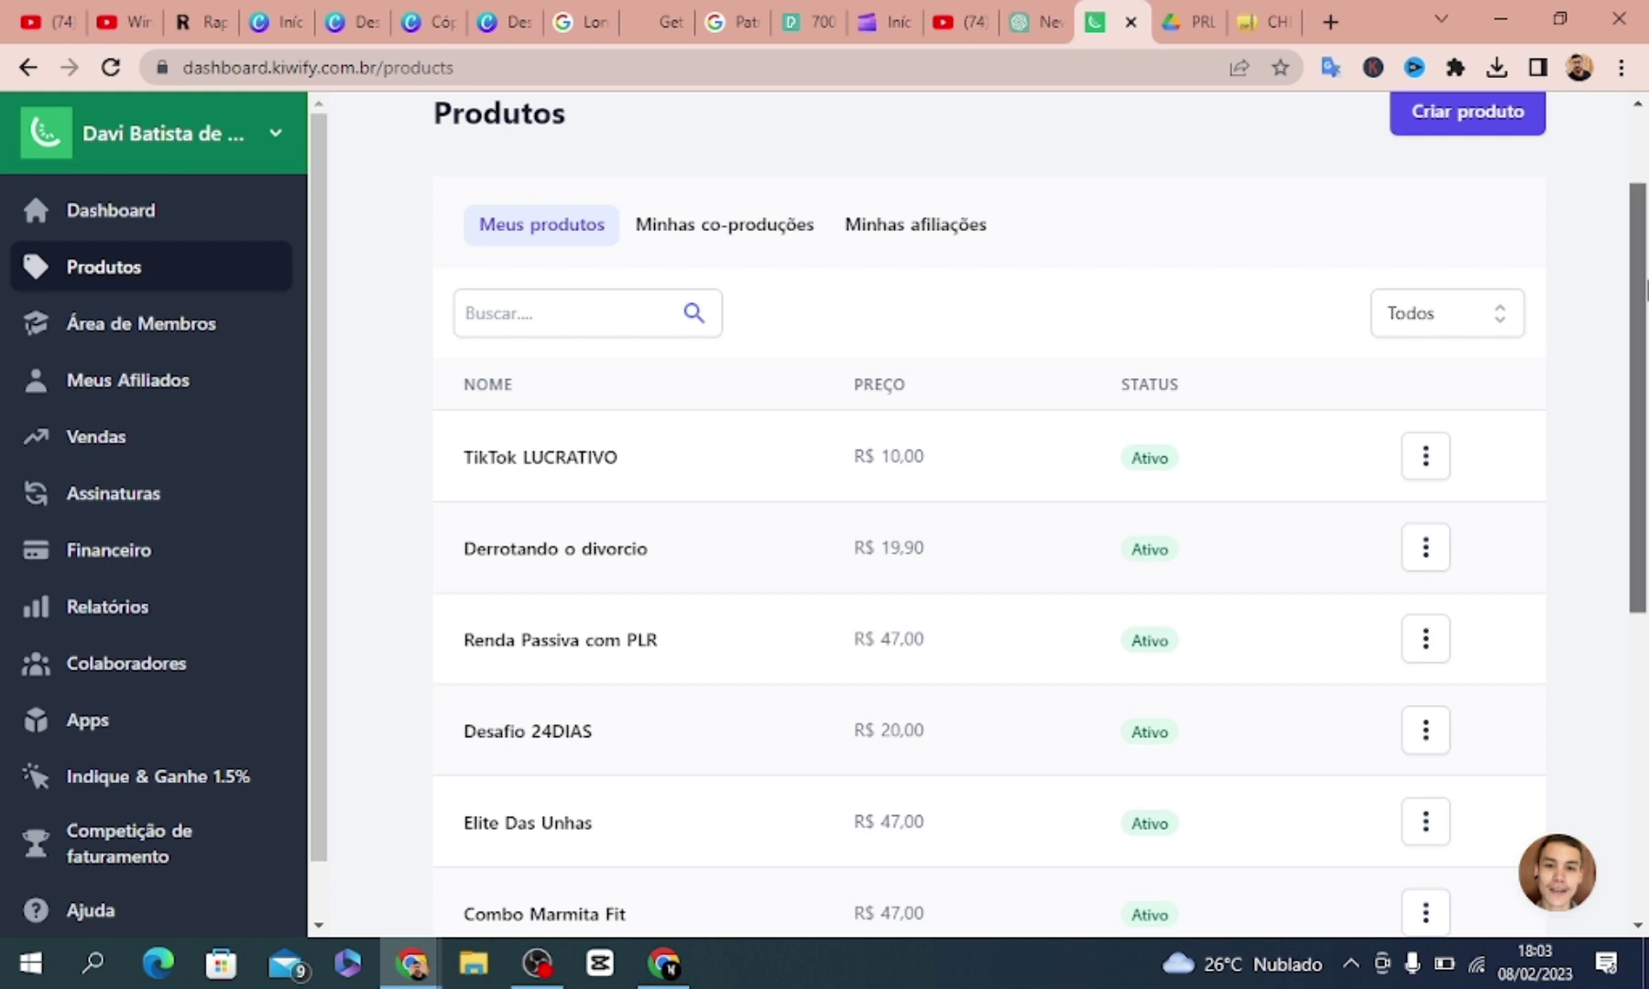
{"action": "scroll", "coordinate": [1646, 310], "scroll_direction": "down", "scroll_amount": 1}
{"action": "scroll", "coordinate": [1645, 310], "scroll_direction": "up", "scroll_amount": 1}
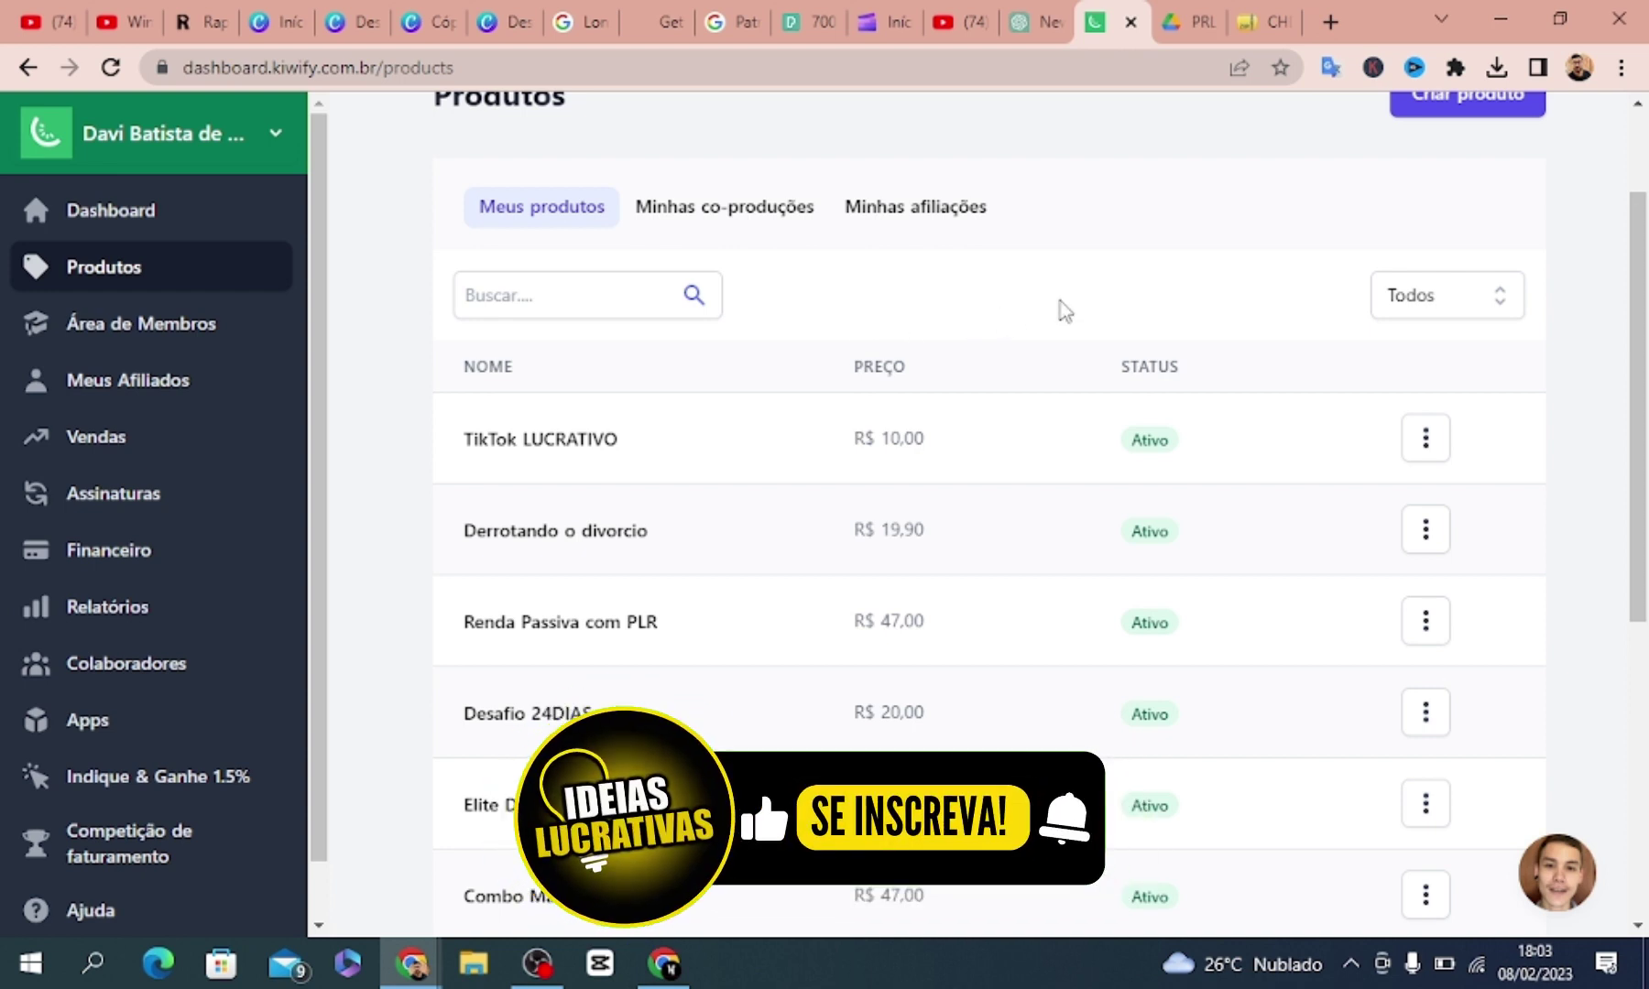
{"action": "left_click_drag", "start_coordinate": [1642, 316], "coordinate": [1644, 330]}
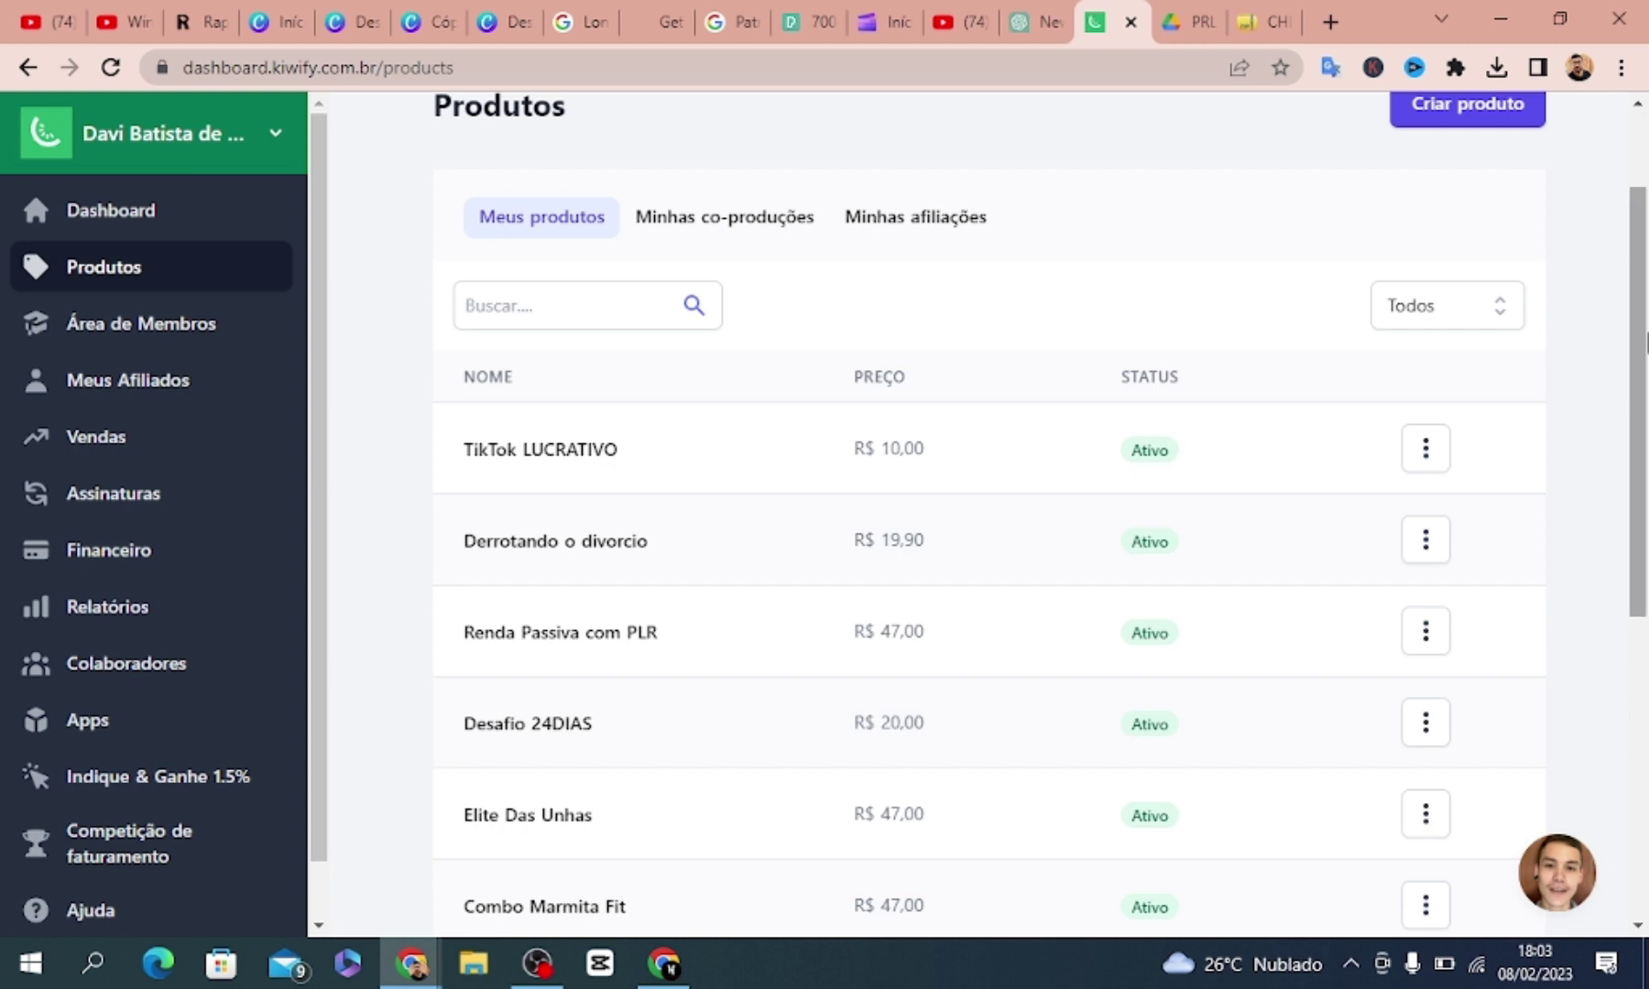
{"action": "mouse_move", "coordinate": [1647, 233]}
{"action": "left_mouse_down"}
{"action": "mouse_move", "coordinate": [1645, 385]}
{"action": "mouse_move", "coordinate": [1644, 216]}
{"action": "left_mouse_up"}
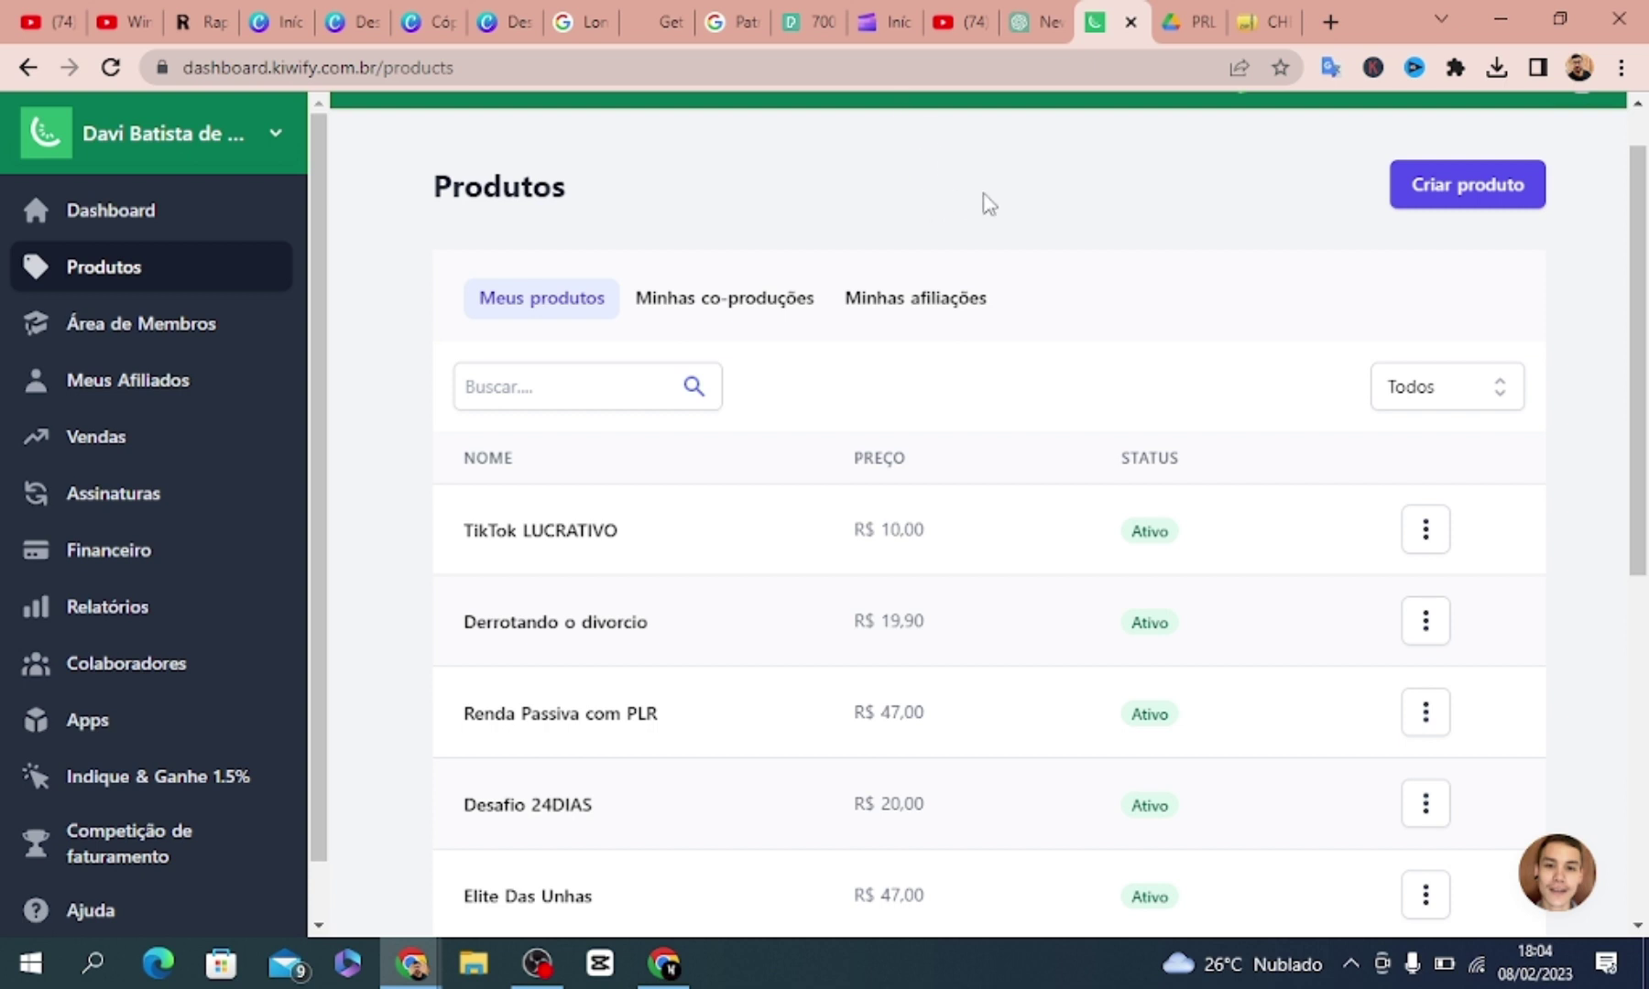
Switch to the YouTube results for "raças de cachorro" and examine the dog-breed videos, their view counts and previews
{"action": "left_click", "coordinate": [968, 34]}
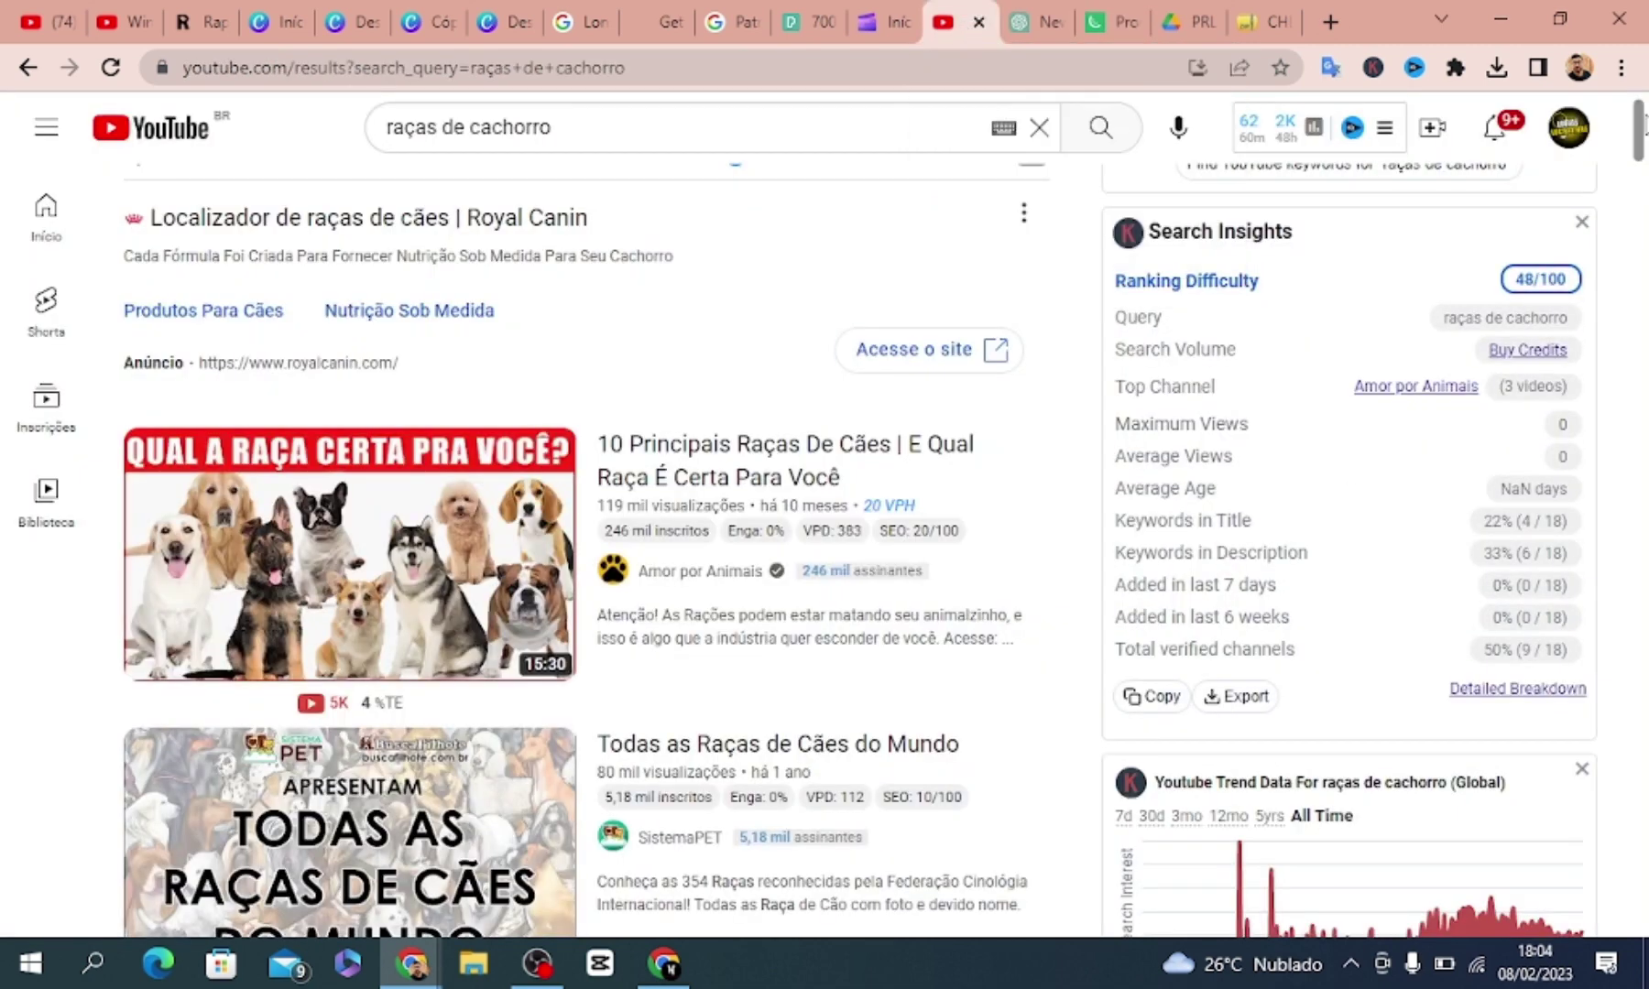
{"action": "scroll", "coordinate": [713, 396], "scroll_direction": "down", "scroll_amount": 4}
{"action": "scroll", "coordinate": [713, 396], "scroll_direction": "up", "scroll_amount": 2}
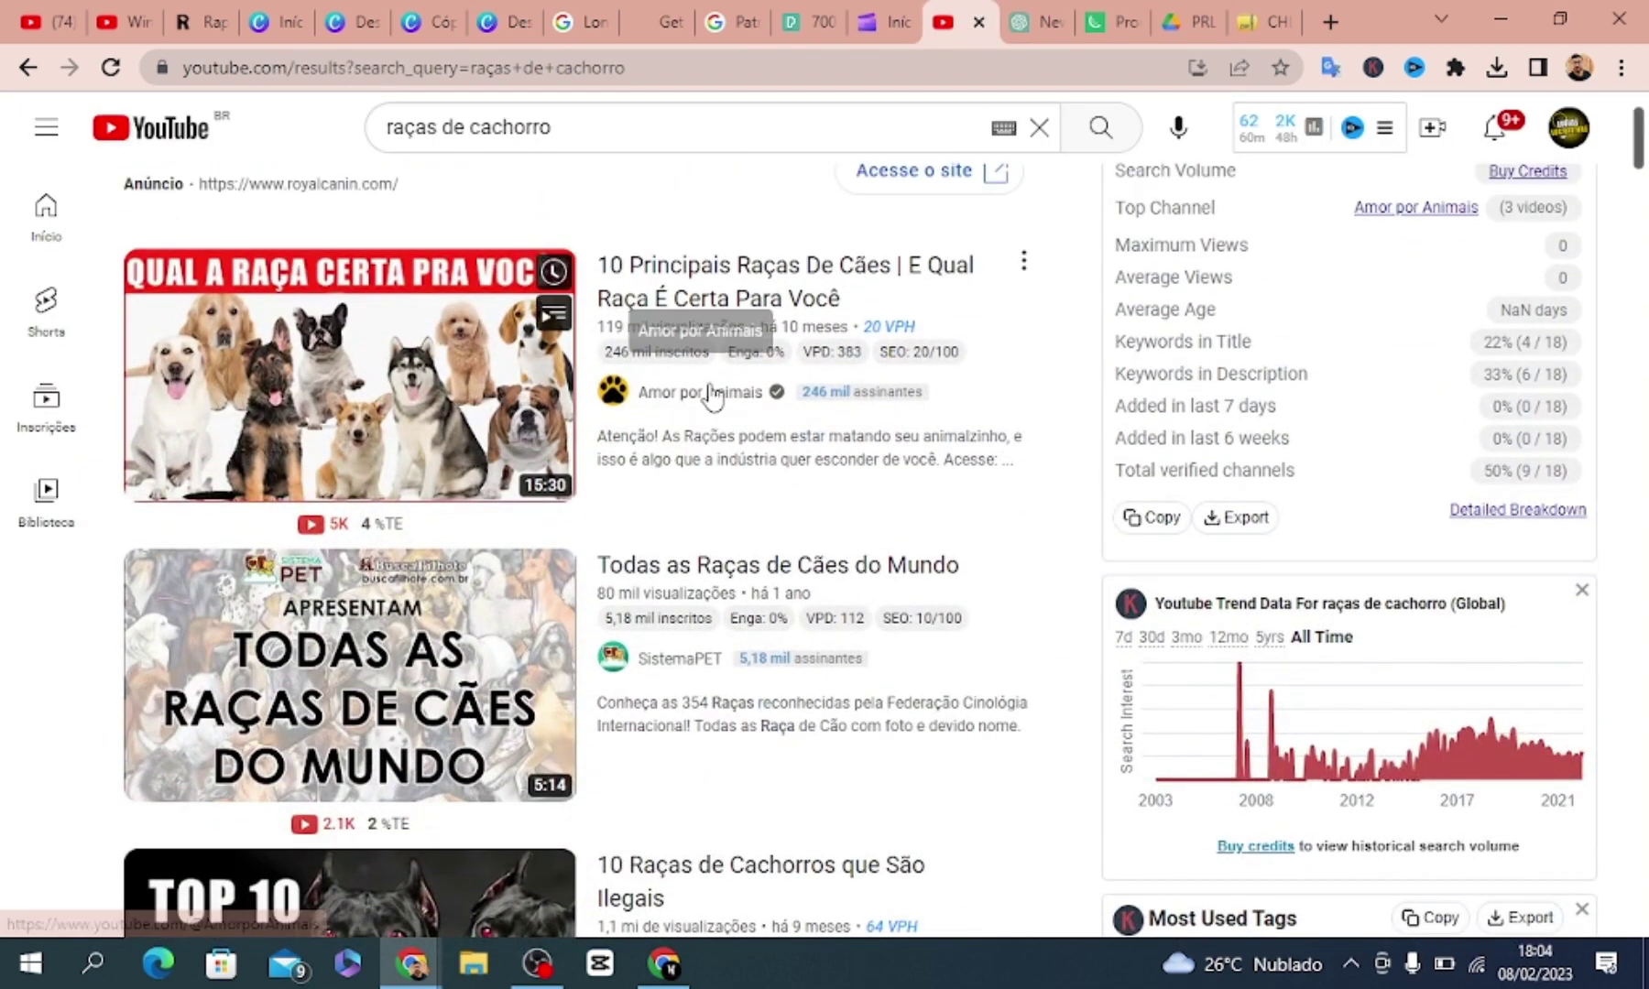
{"action": "mouse_move", "coordinate": [287, 478]}
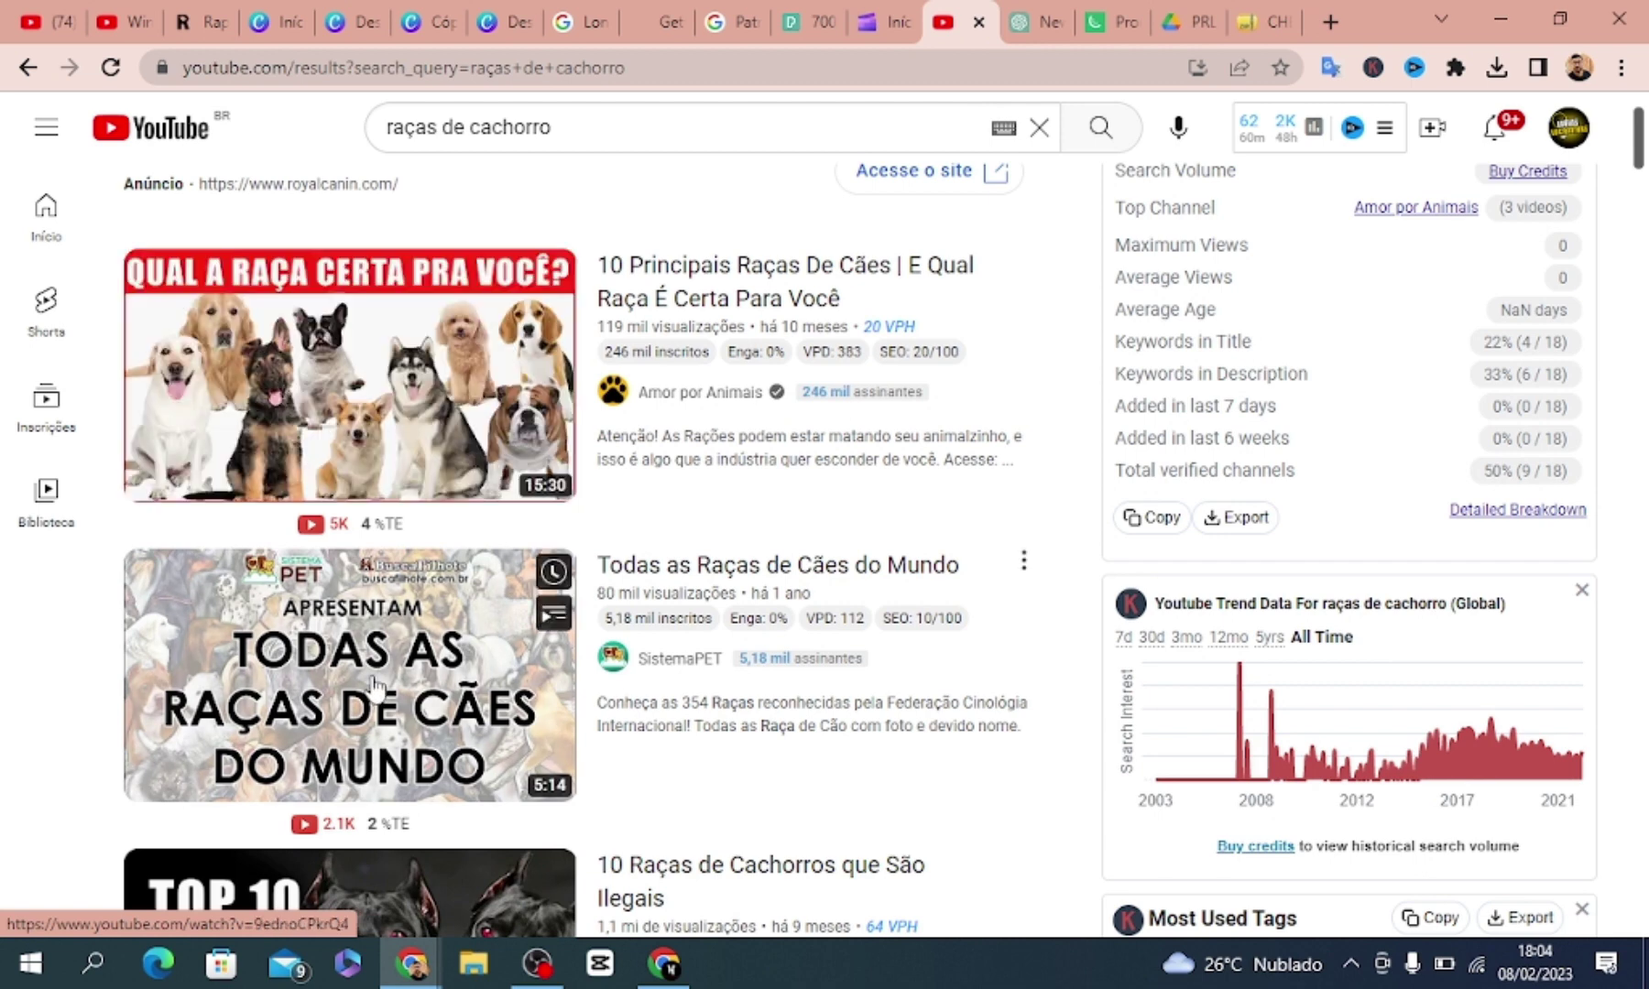
{"action": "mouse_move", "coordinate": [375, 686]}
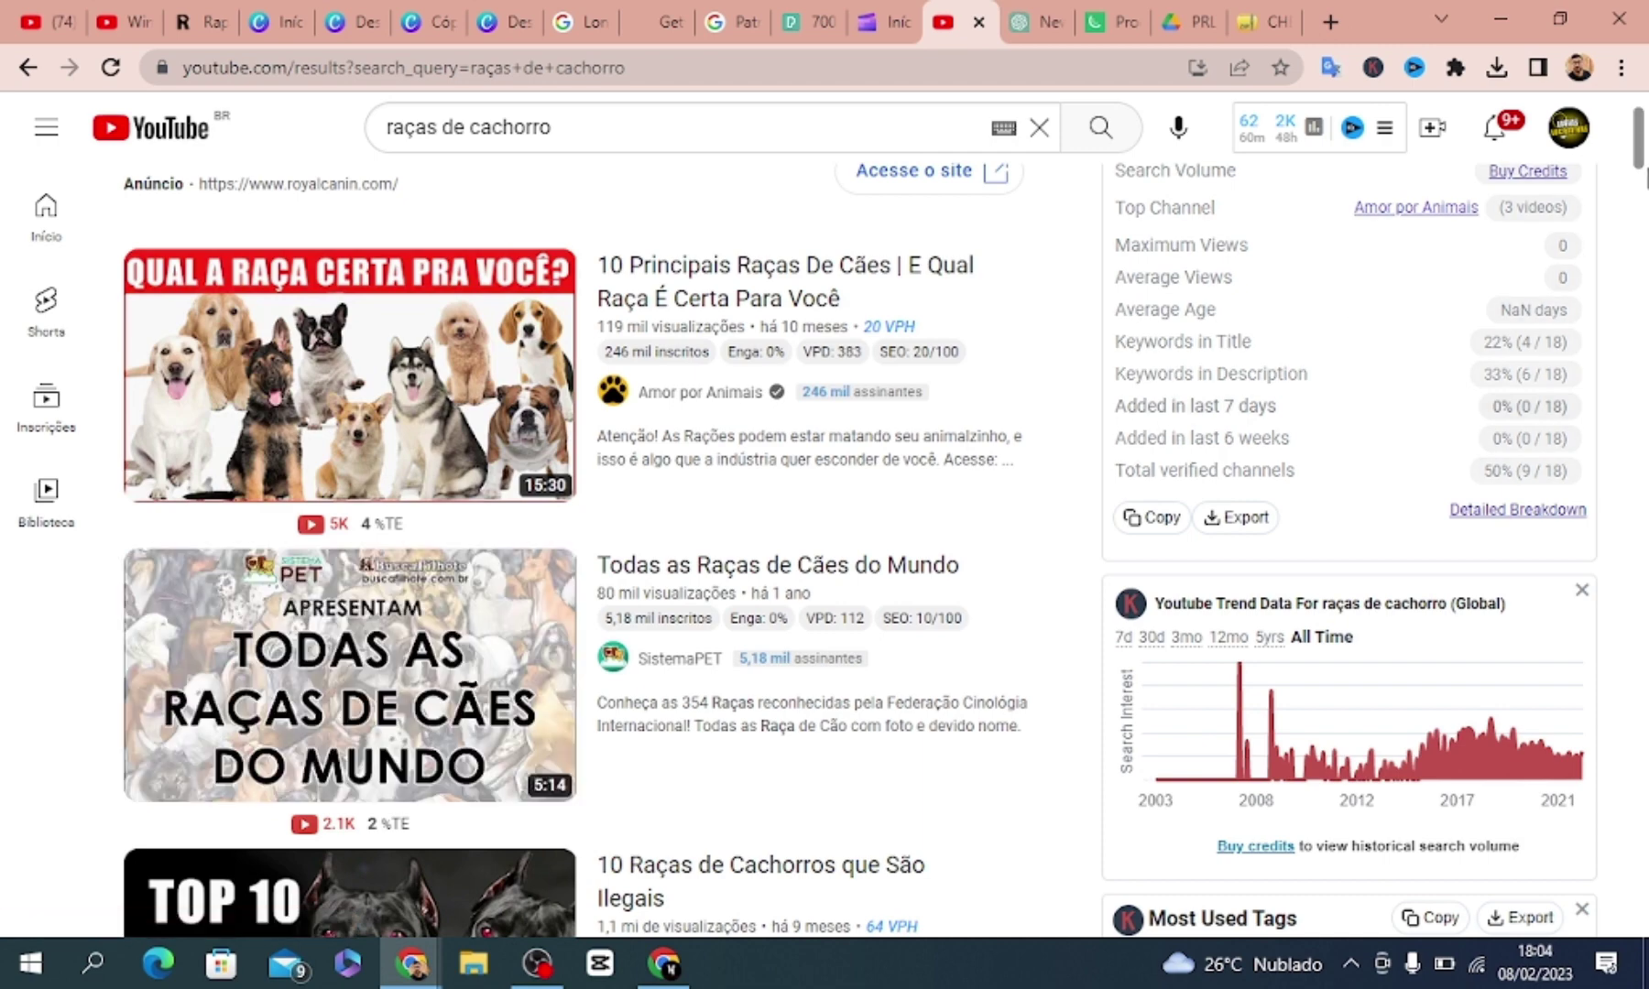
{"action": "scroll", "coordinate": [756, 535], "scroll_direction": "down", "scroll_amount": 4}
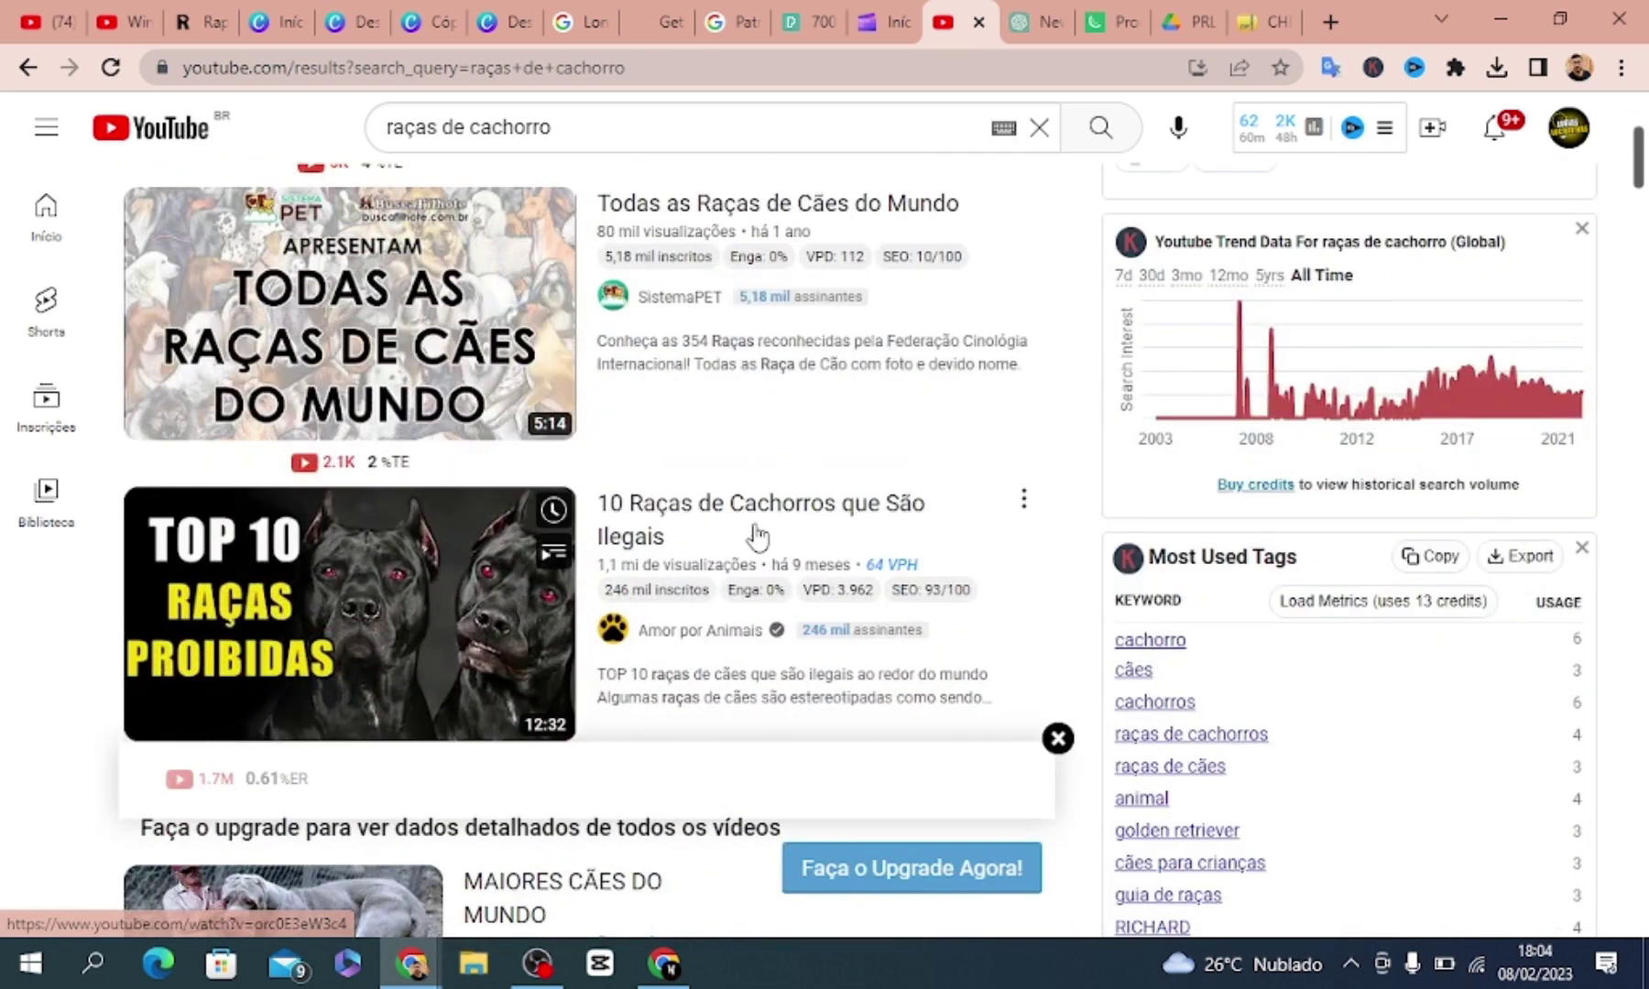
{"action": "mouse_move", "coordinate": [445, 625]}
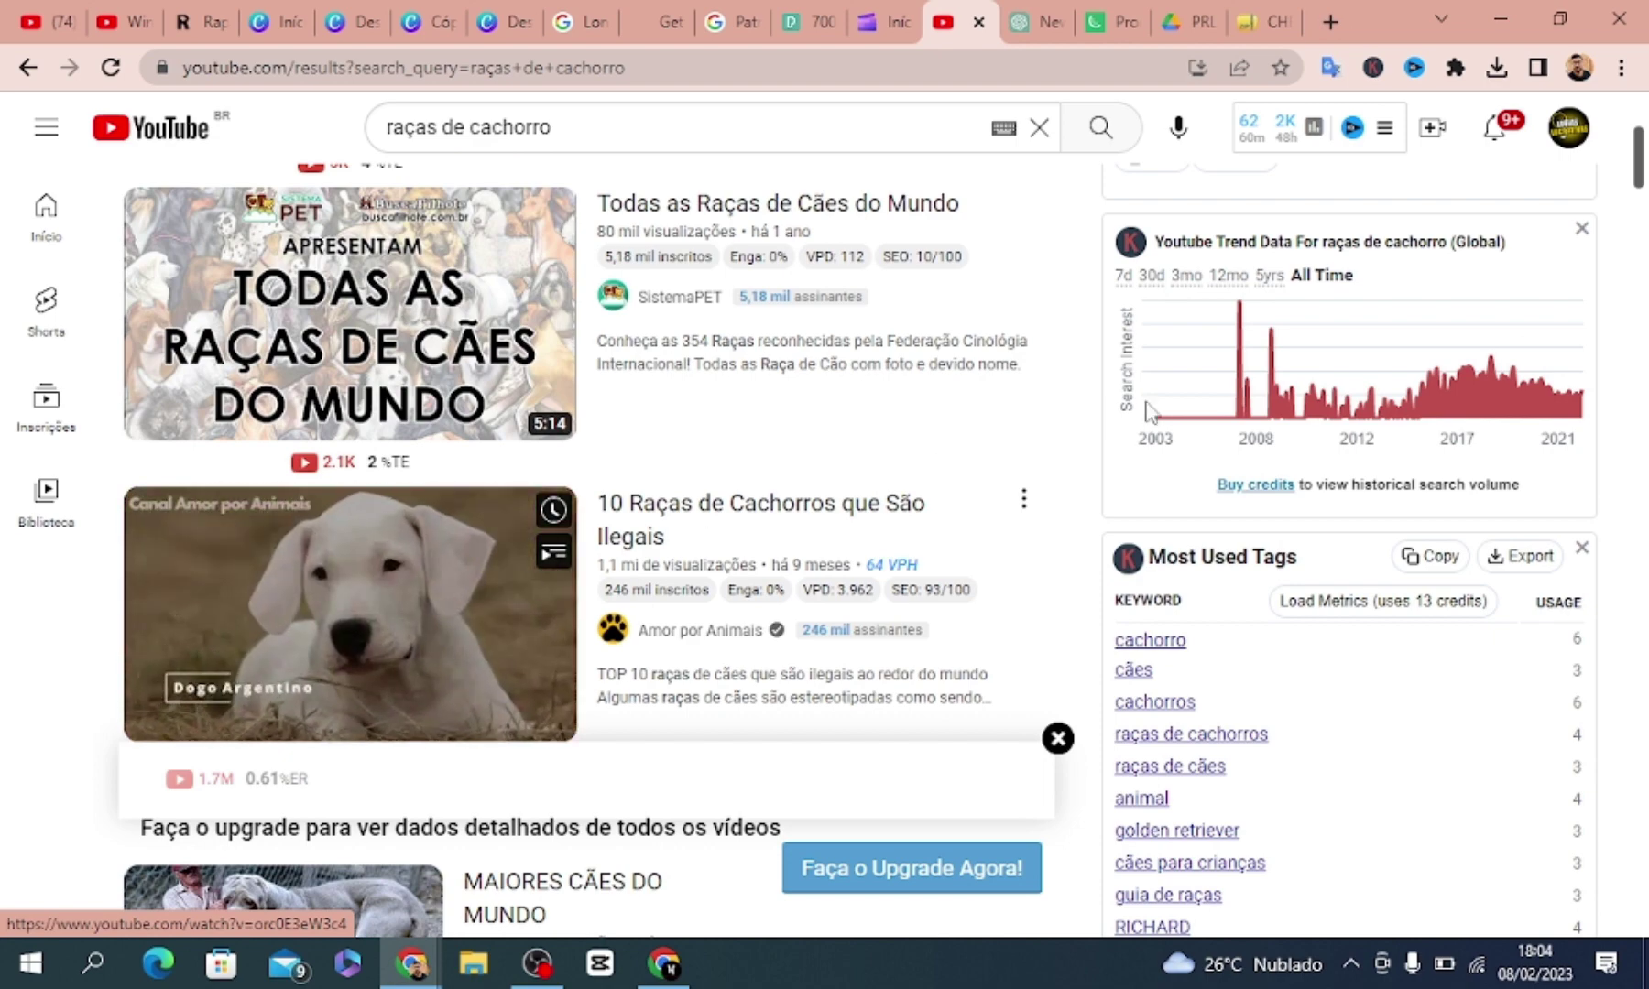
{"action": "left_click_drag", "start_coordinate": [1640, 182], "coordinate": [1640, 225]}
{"action": "mouse_move", "coordinate": [373, 494]}
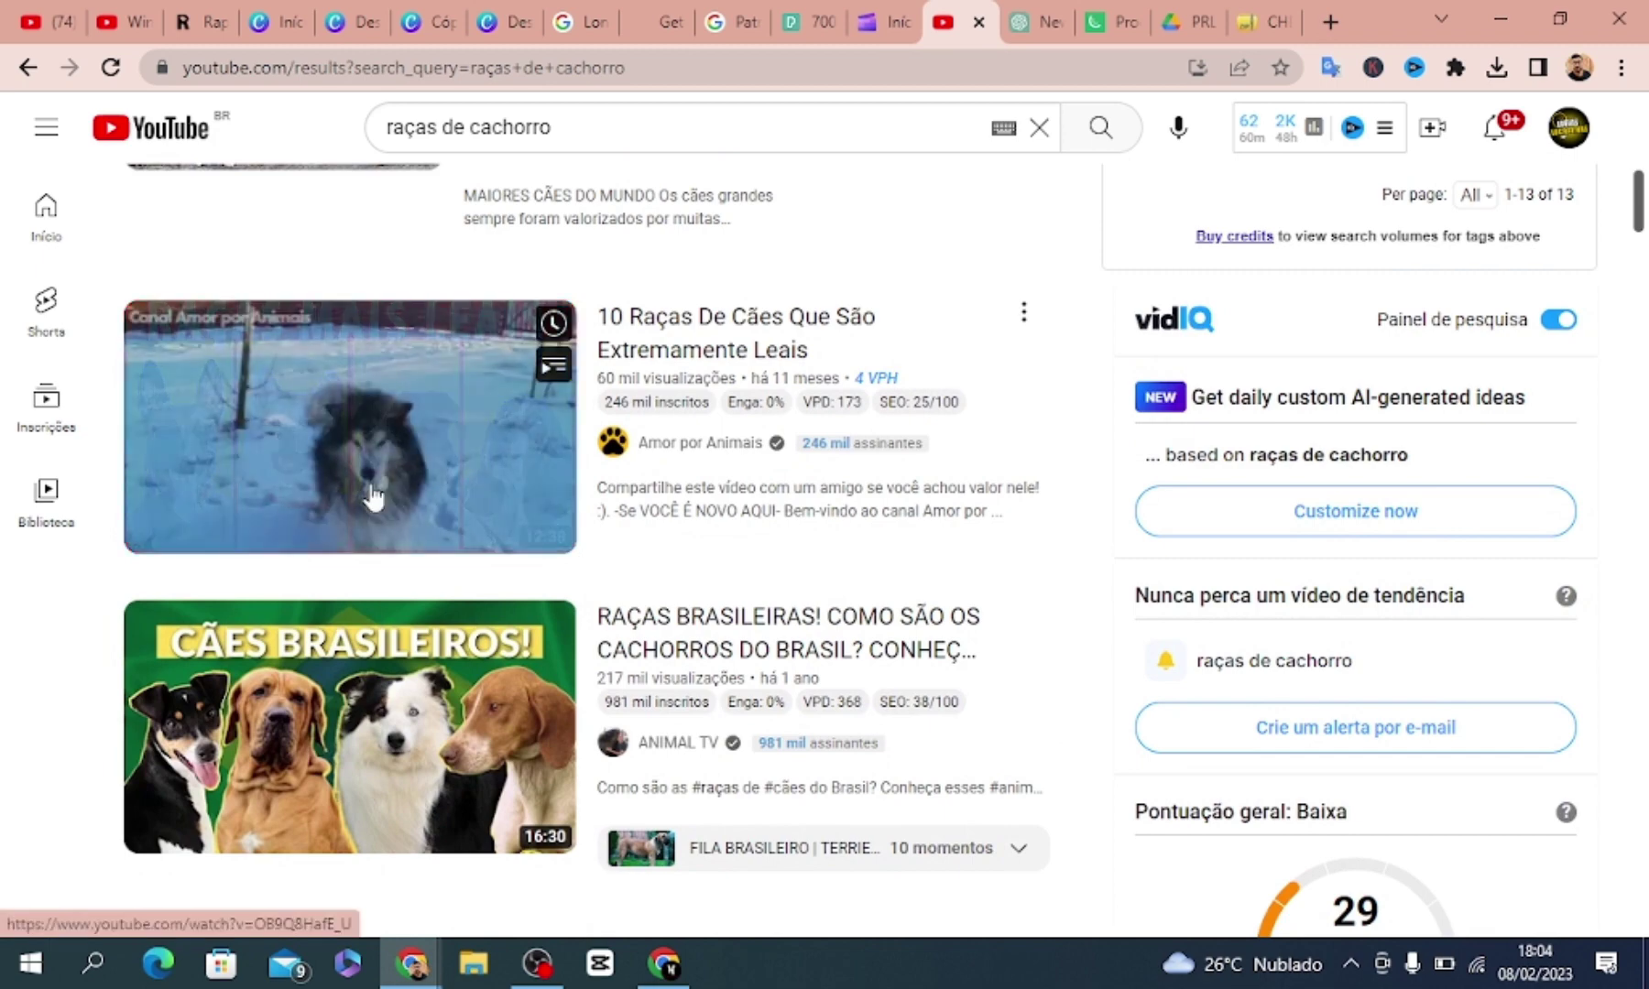
{"action": "mouse_move", "coordinate": [379, 792]}
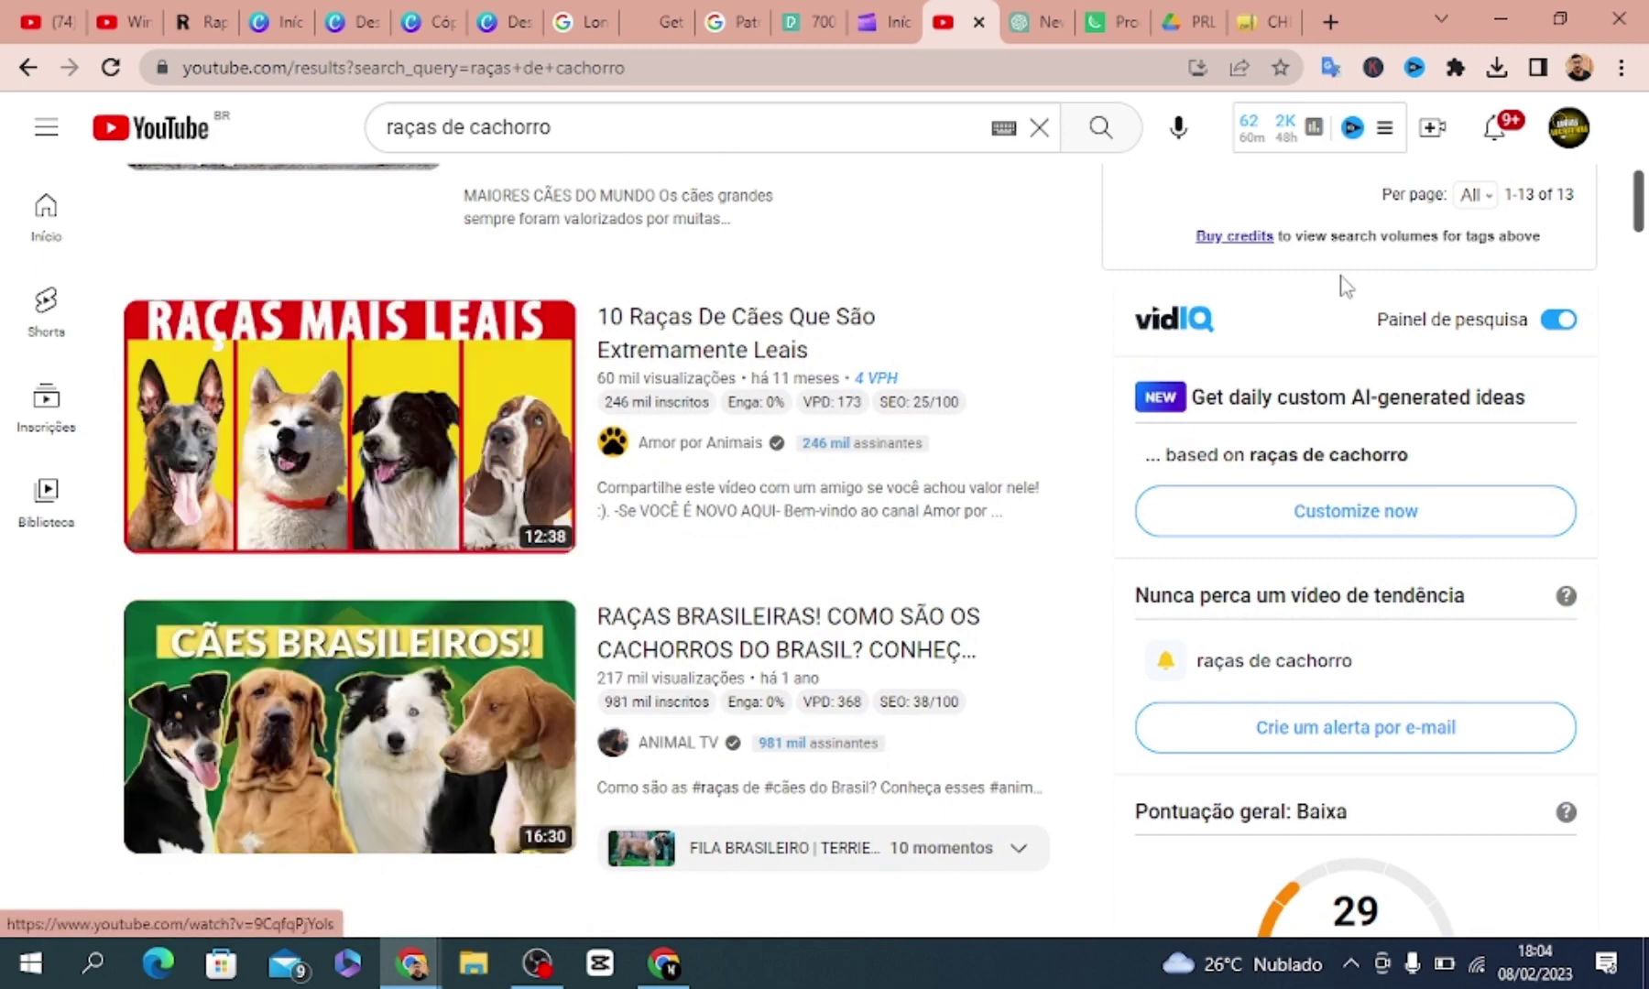
{"action": "scroll", "coordinate": [1342, 285], "scroll_direction": "down", "scroll_amount": 6}
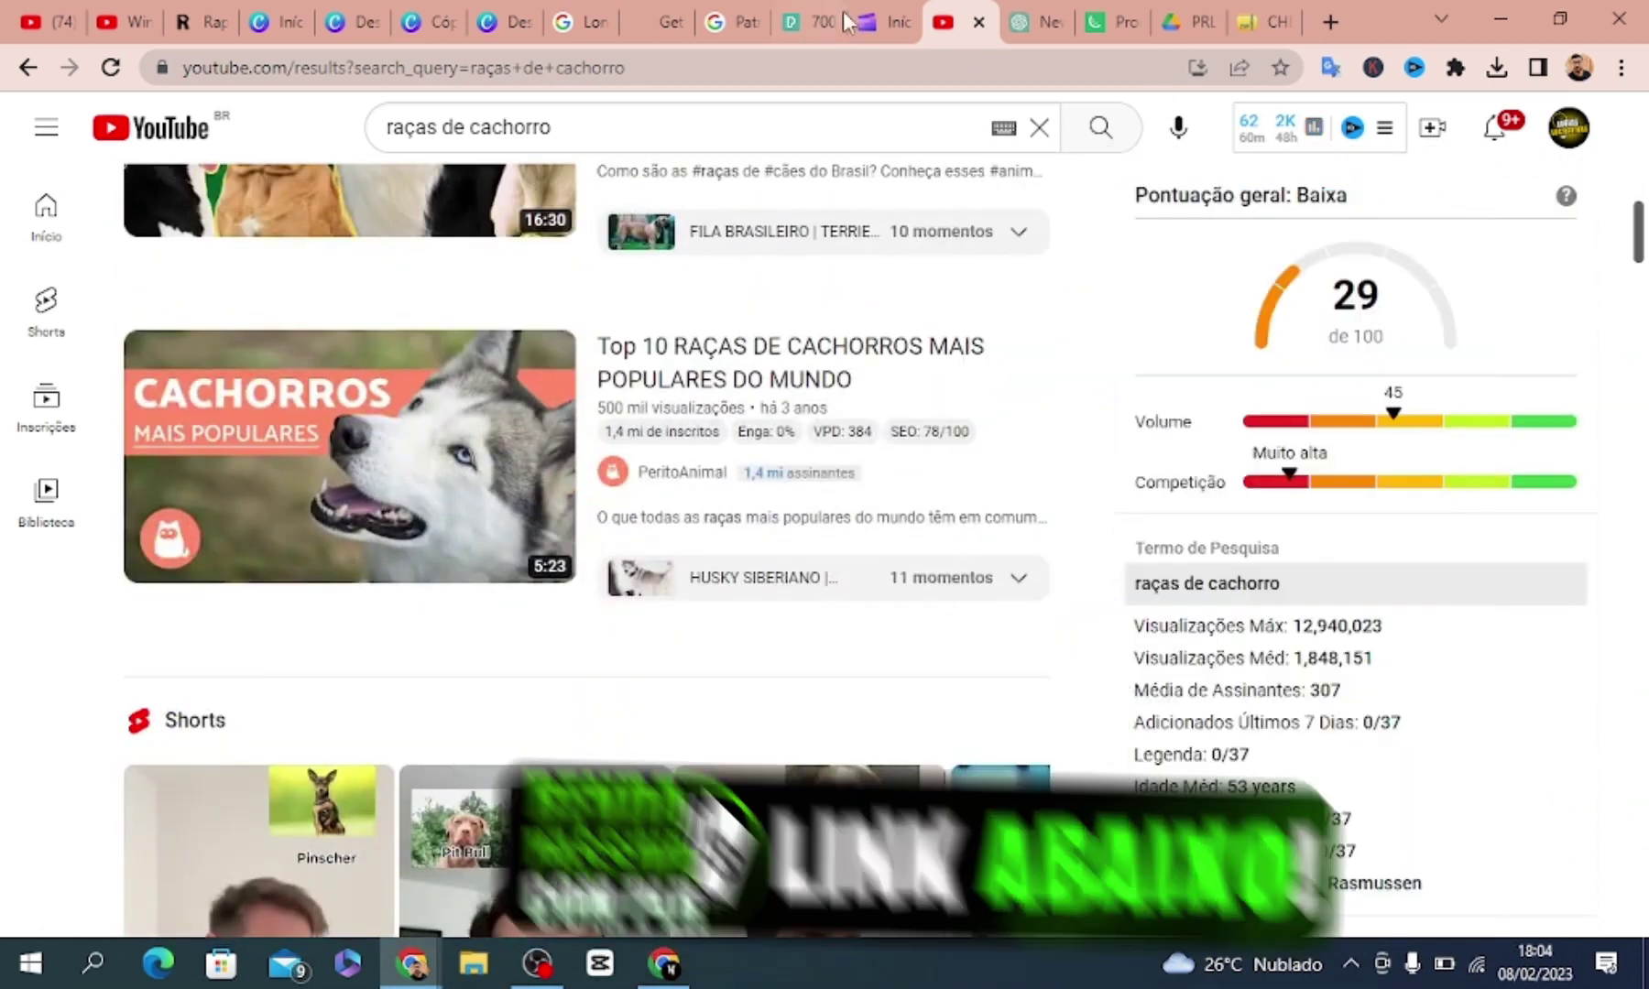
Bring up Clipchamp briefly, switch to ChatGPT and highlight the AIPRM name in the prompts heading
{"action": "left_click", "coordinate": [882, 22]}
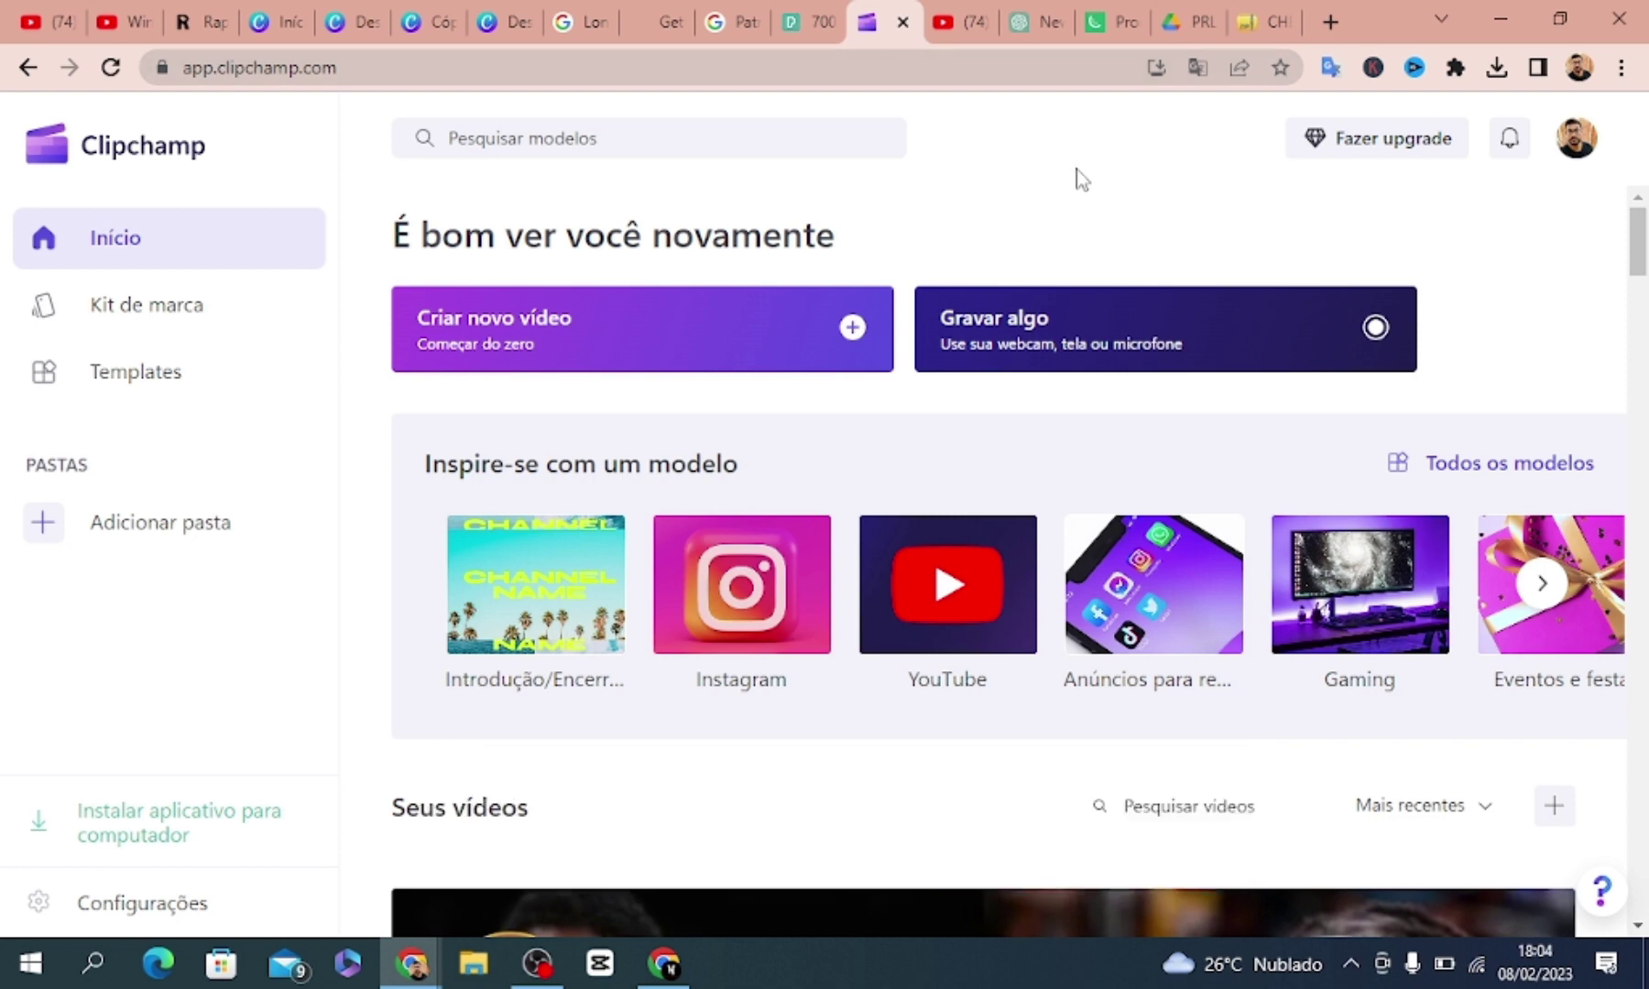
{"action": "left_click", "coordinate": [1020, 24]}
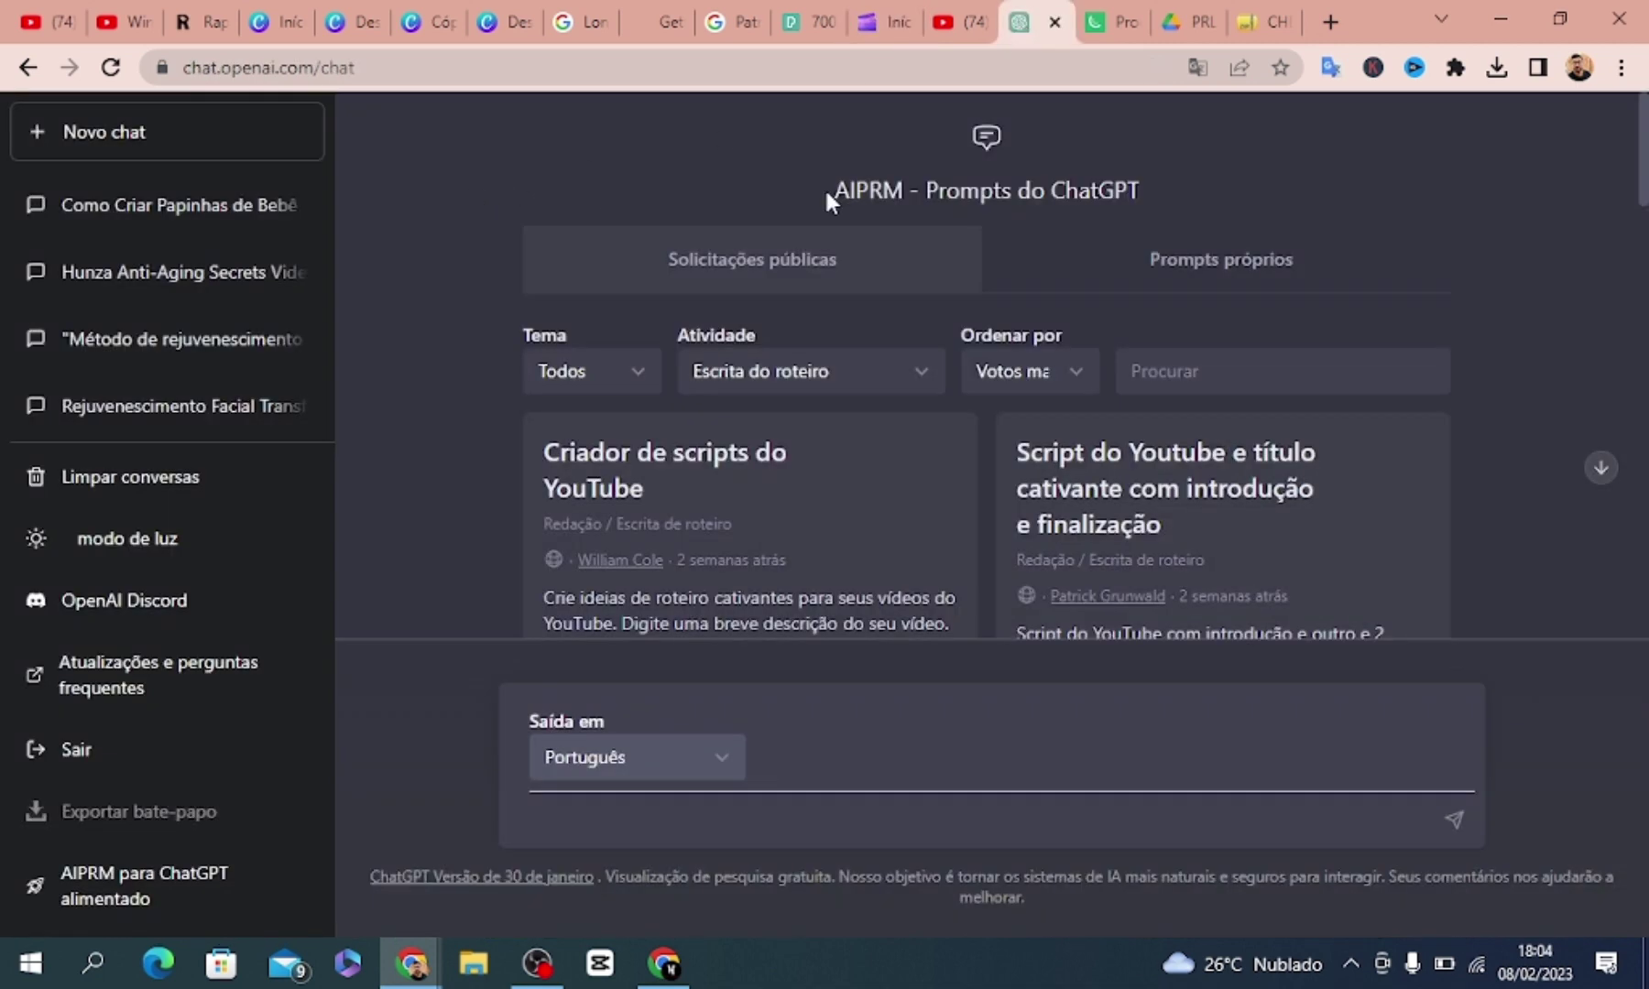
{"action": "left_click_drag", "start_coordinate": [830, 192], "coordinate": [906, 197]}
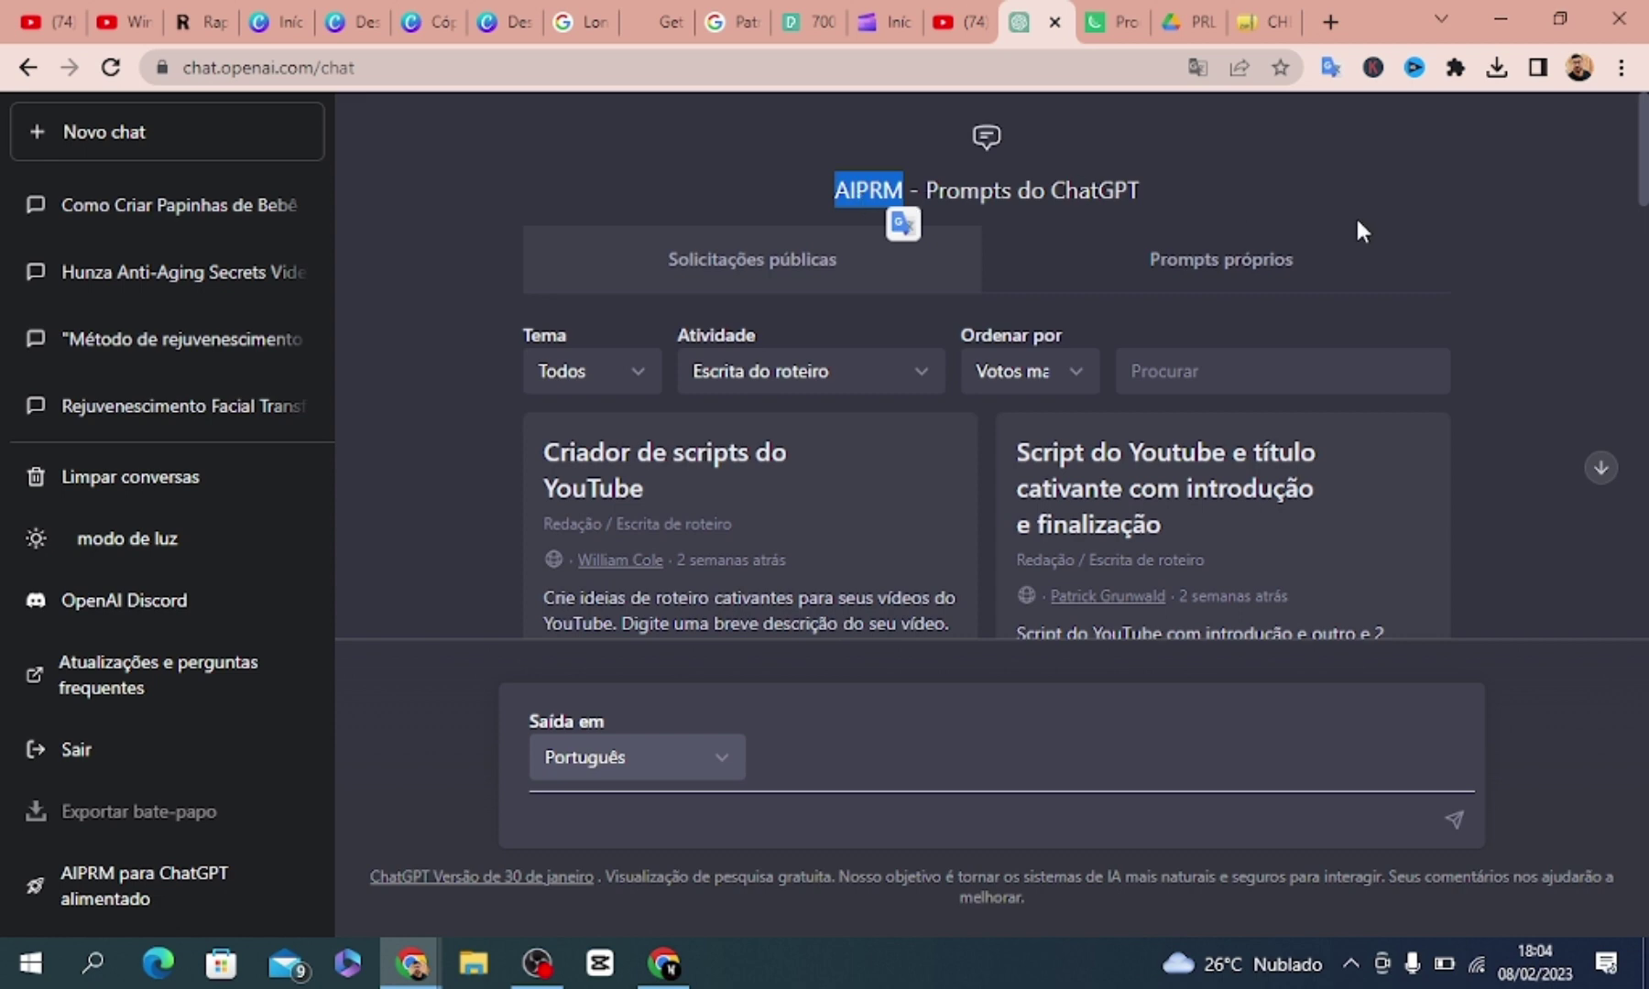
{"action": "left_click", "coordinate": [1553, 161]}
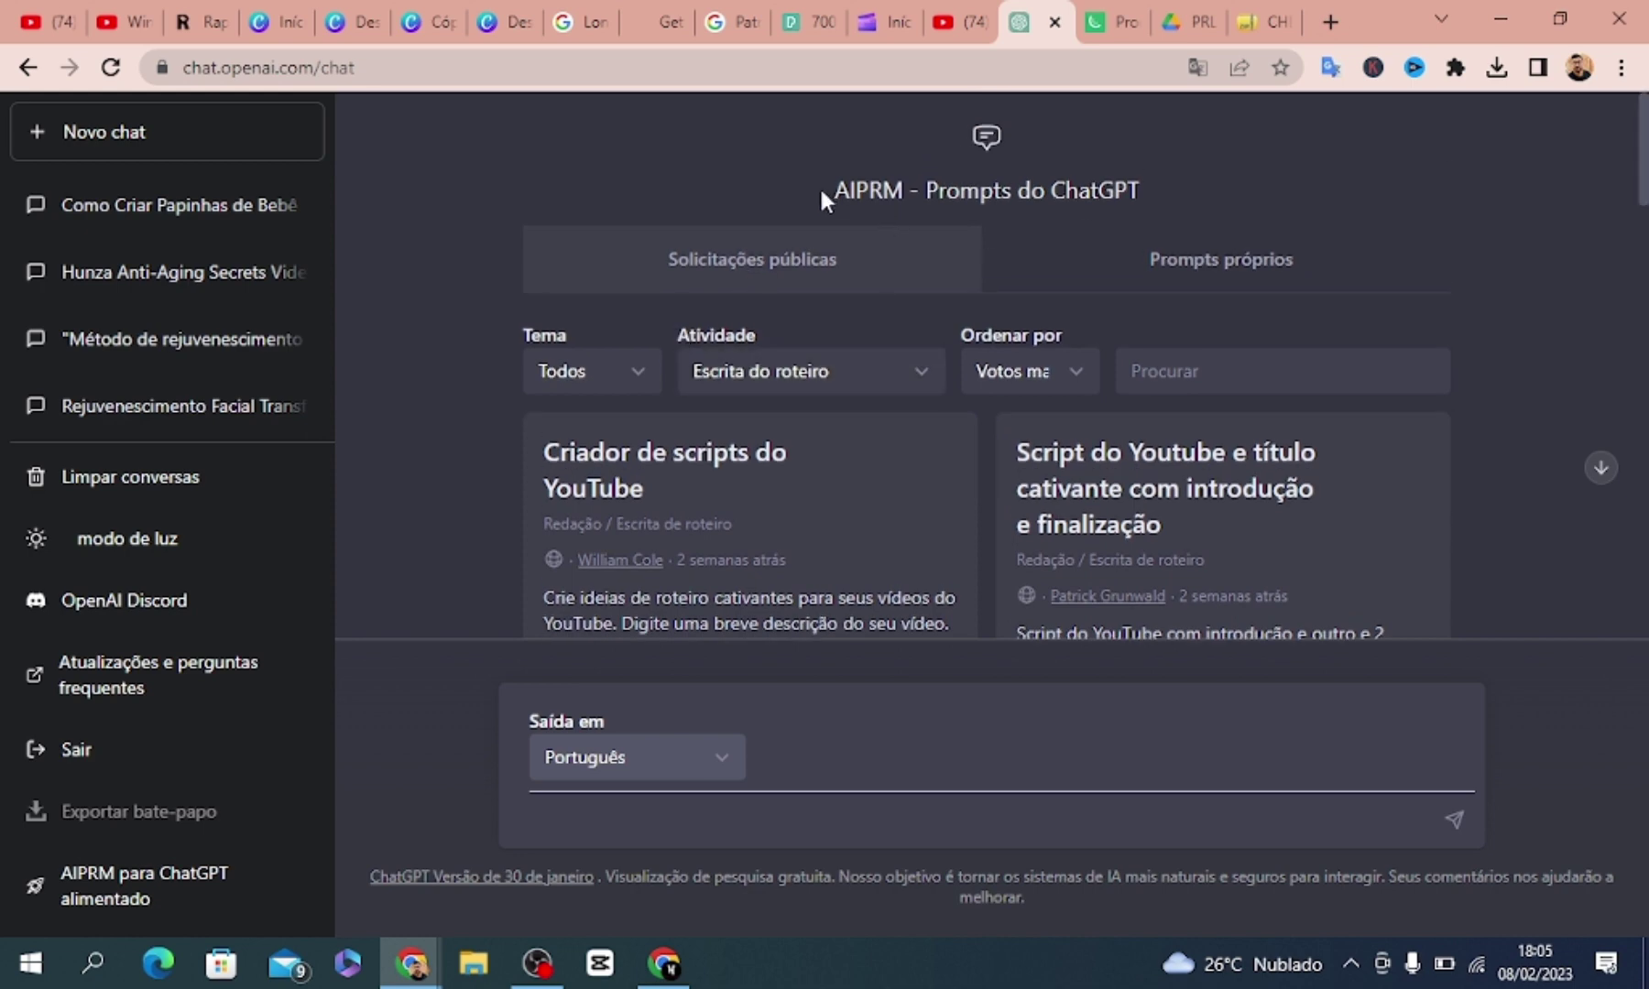
{"action": "left_click_drag", "start_coordinate": [832, 192], "coordinate": [909, 190]}
{"action": "left_click", "coordinate": [646, 190]}
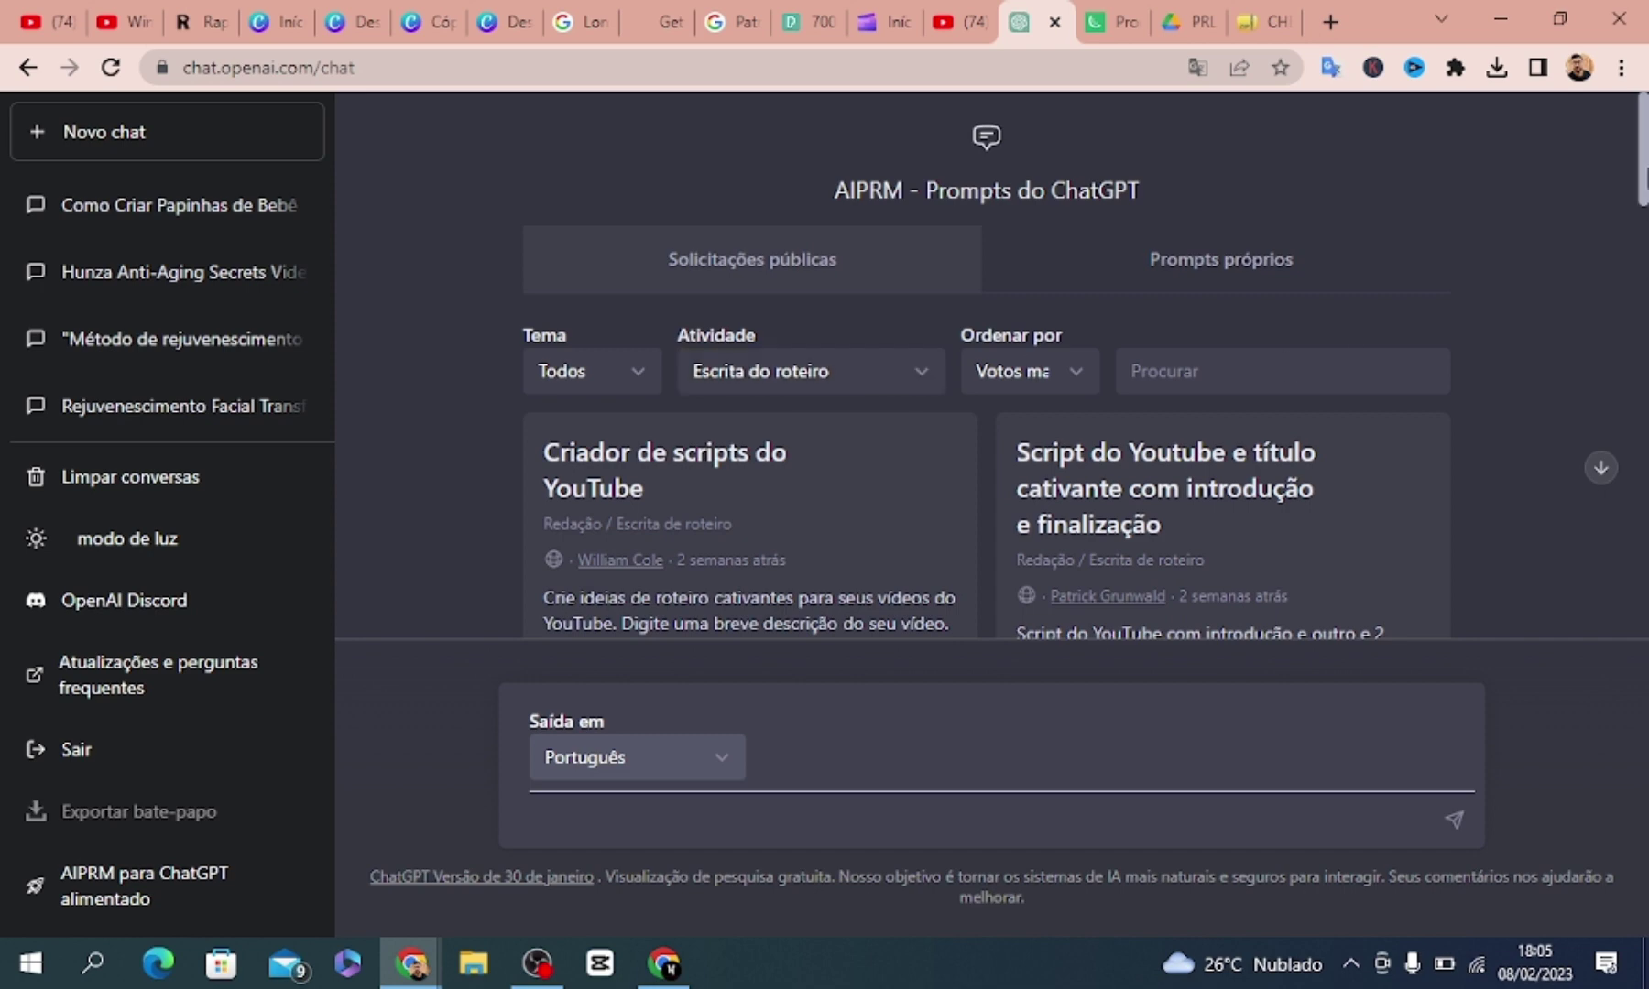
Try to generate a script about "cachorros" with the prompt "Script do Youtube e título cativante com introdução e finalização"
{"action": "left_click_drag", "start_coordinate": [1644, 179], "coordinate": [1644, 200]}
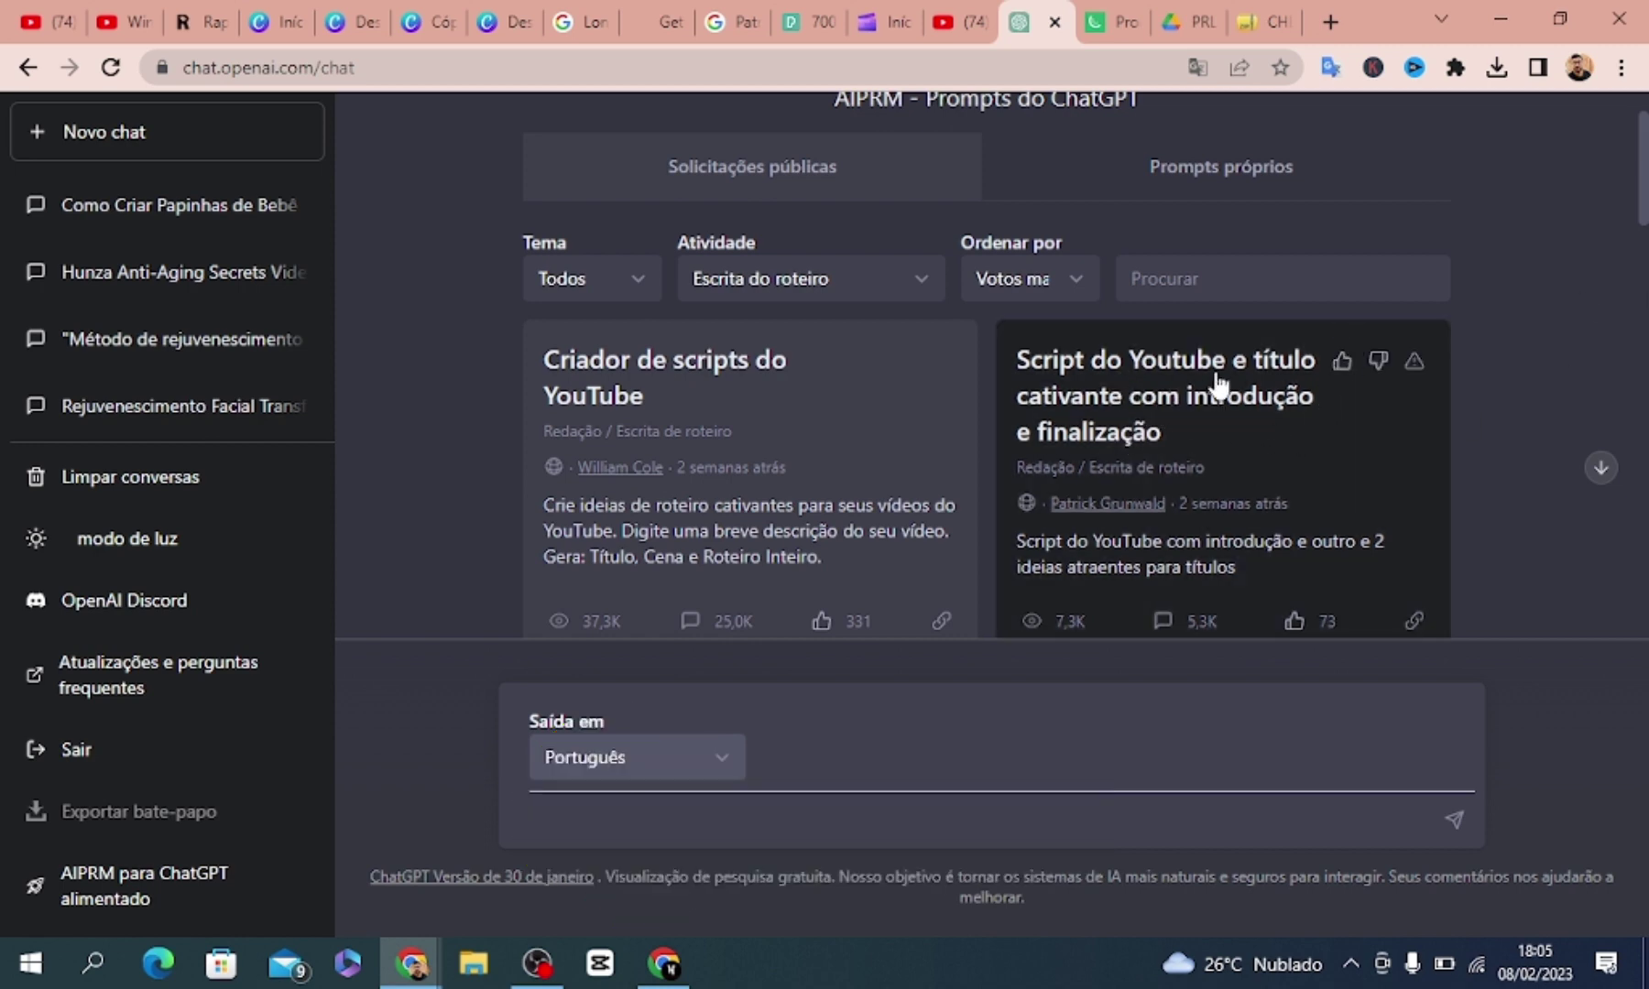
{"action": "left_click", "coordinate": [1271, 446]}
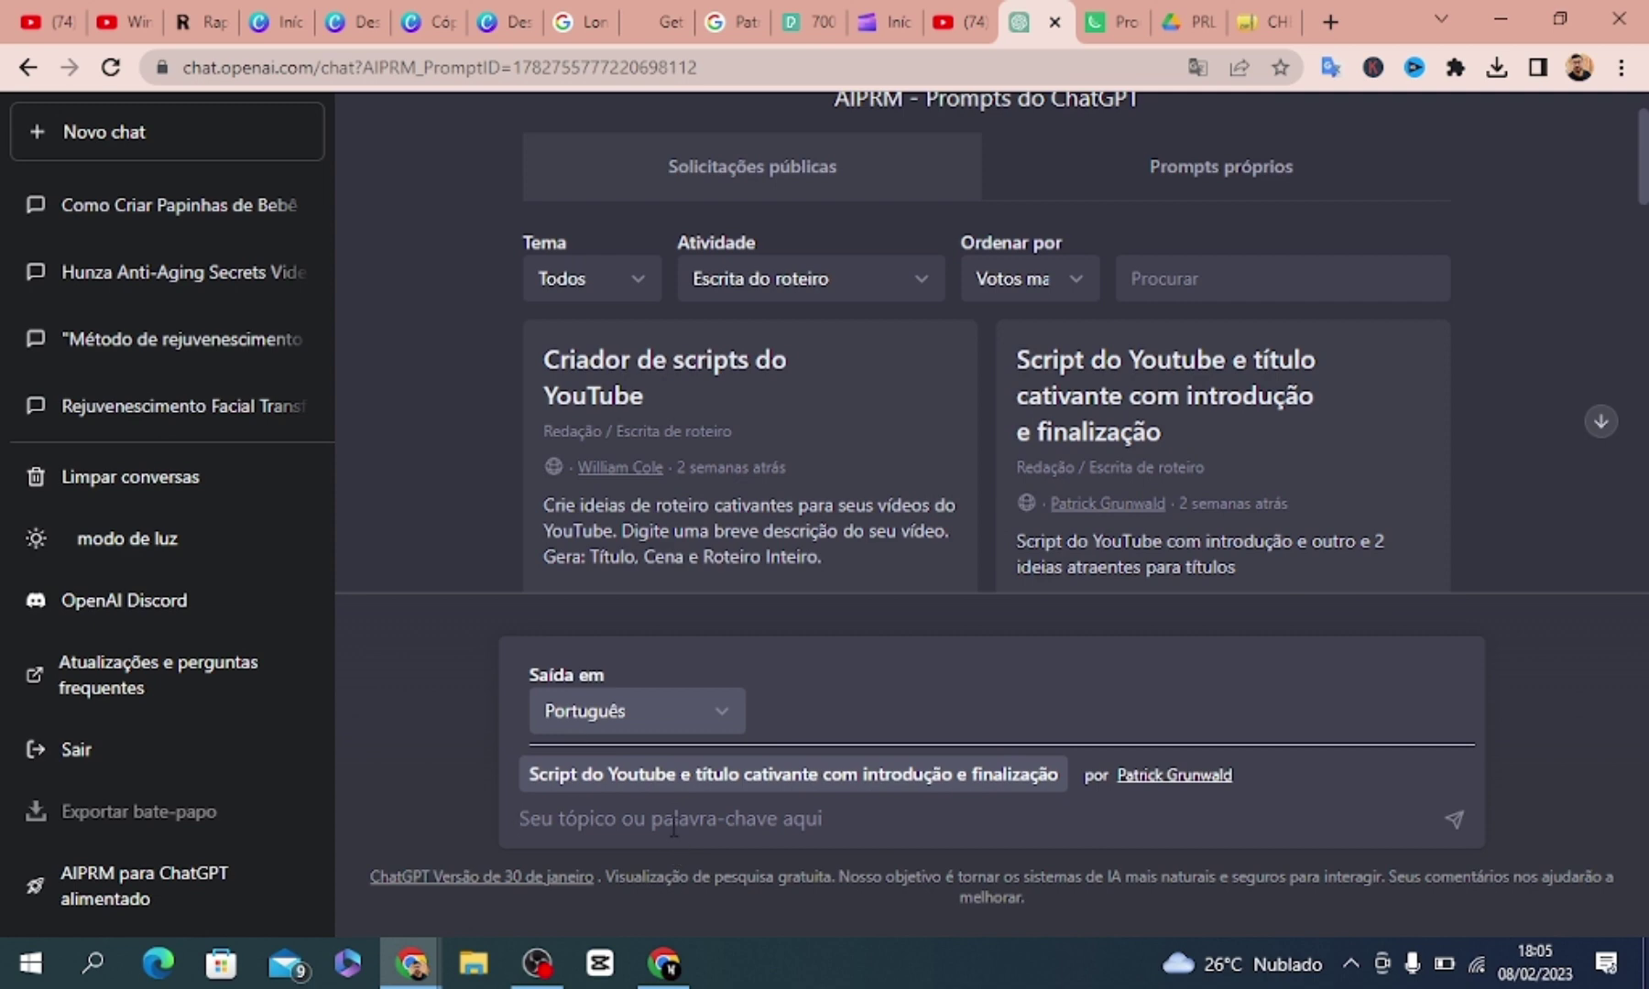
{"action": "type", "text": "cach"}
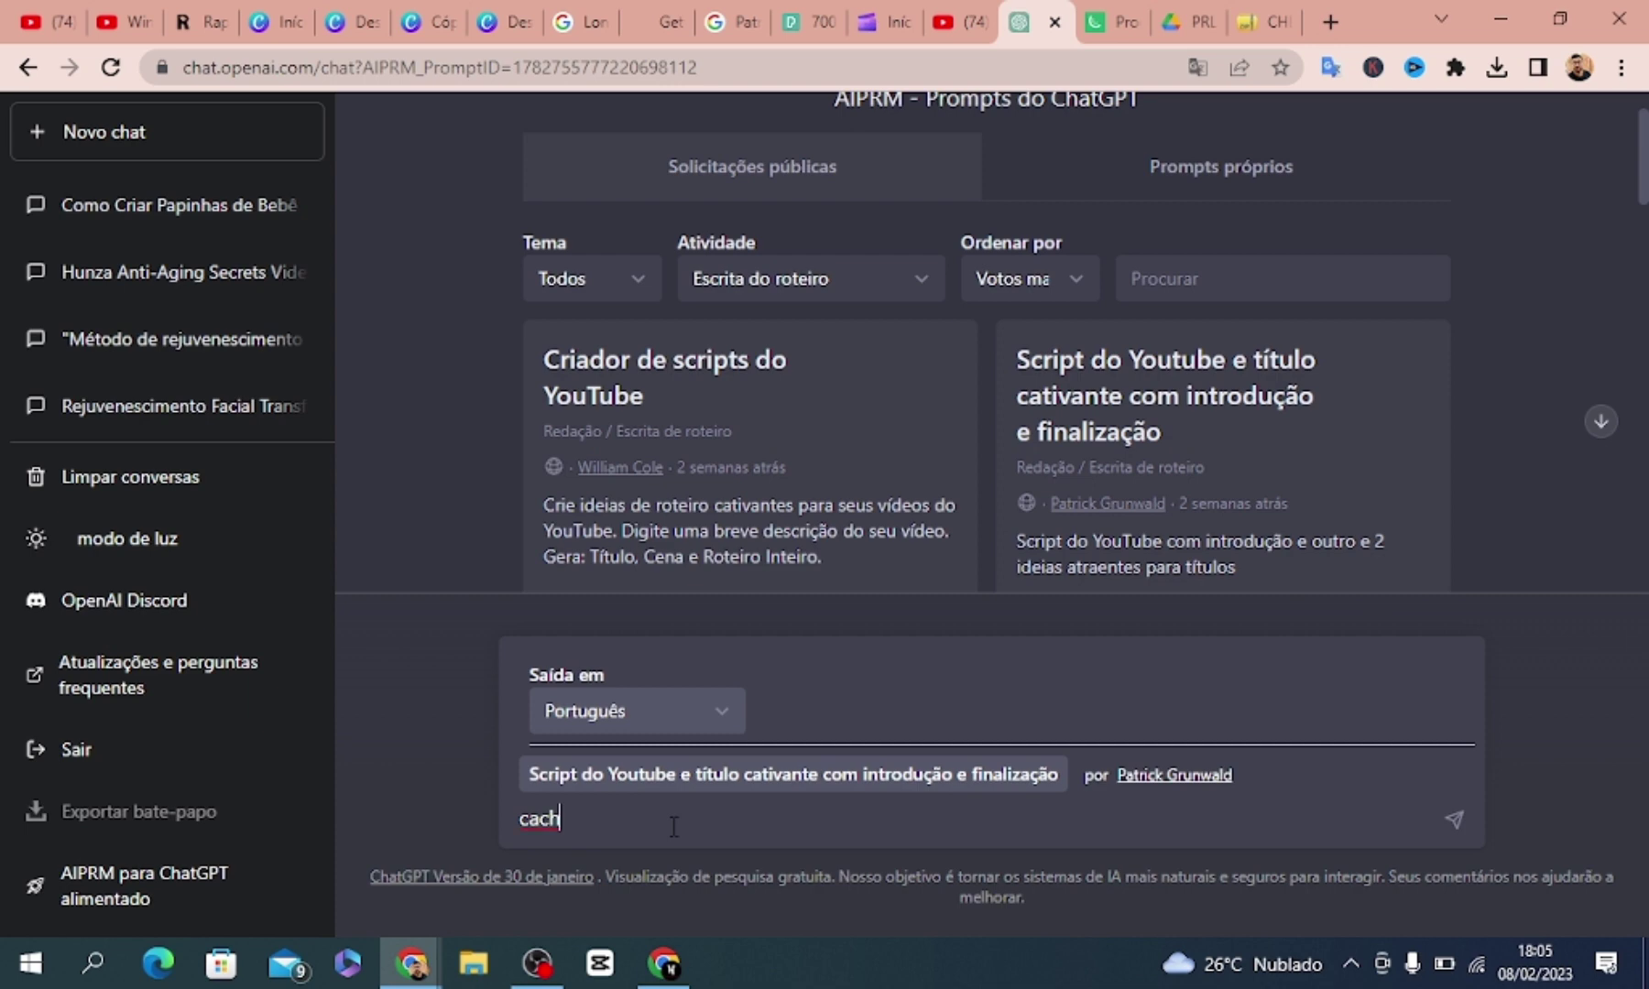
{"action": "type", "text": "orros"}
{"action": "key", "text": "Return"}
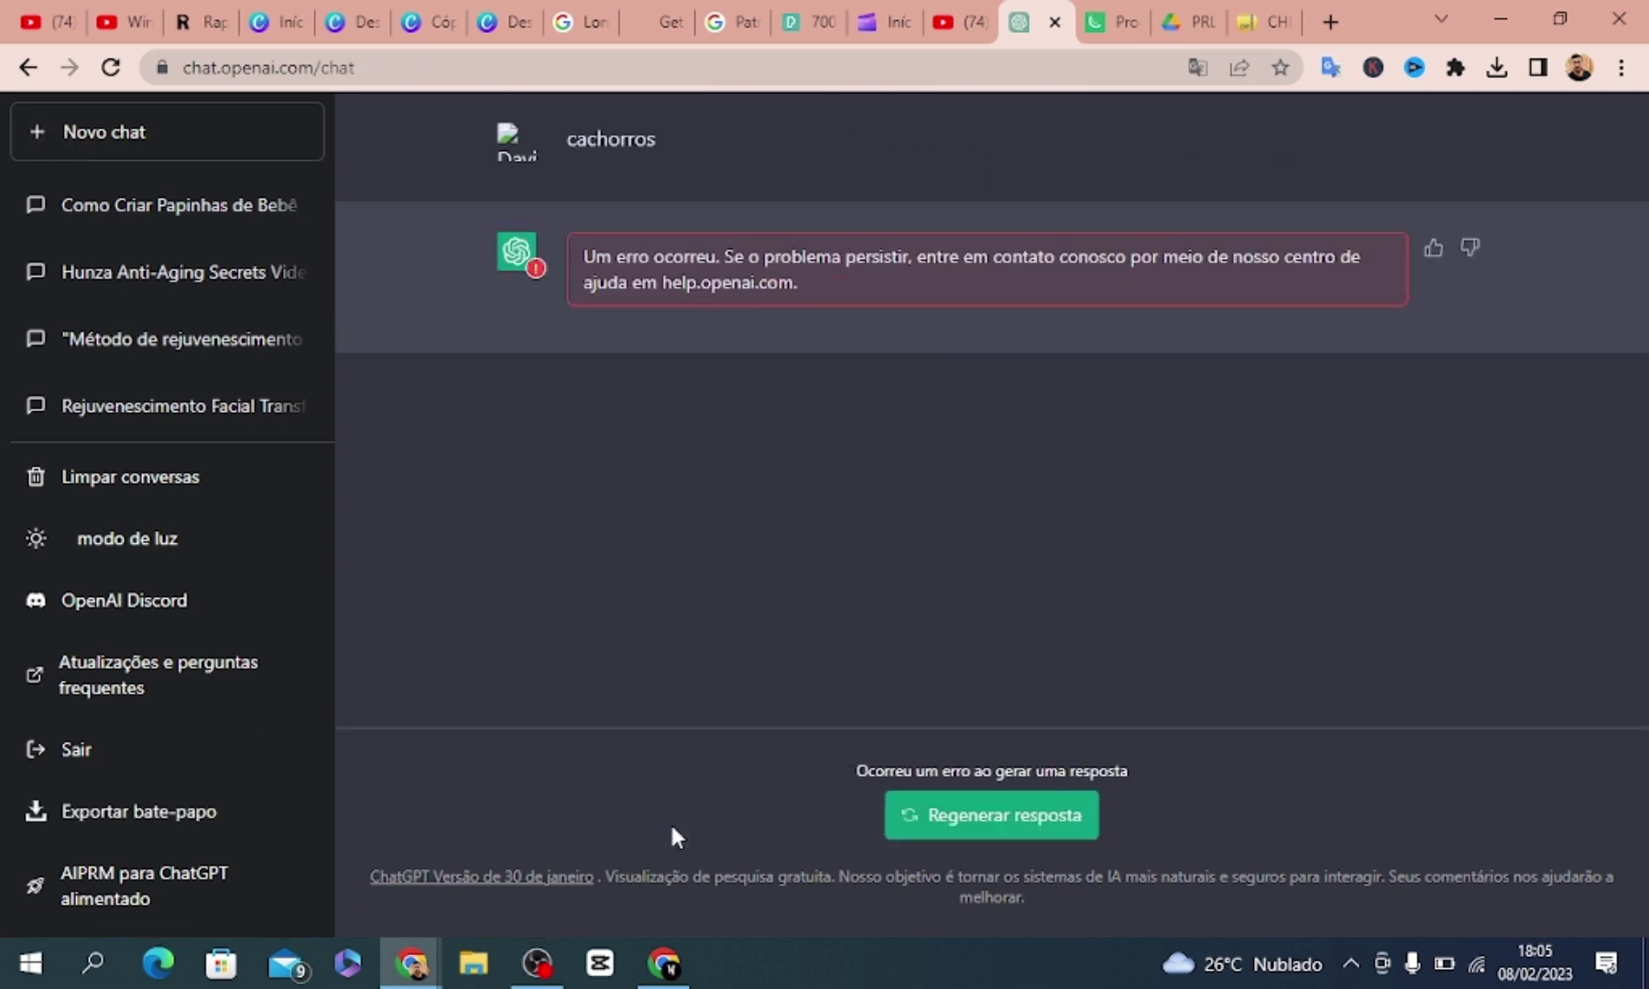
Reload the ChatGPT page and filter the AIPRM prompts by the activity "Escrita do roteiro"
{"action": "left_click", "coordinate": [111, 67]}
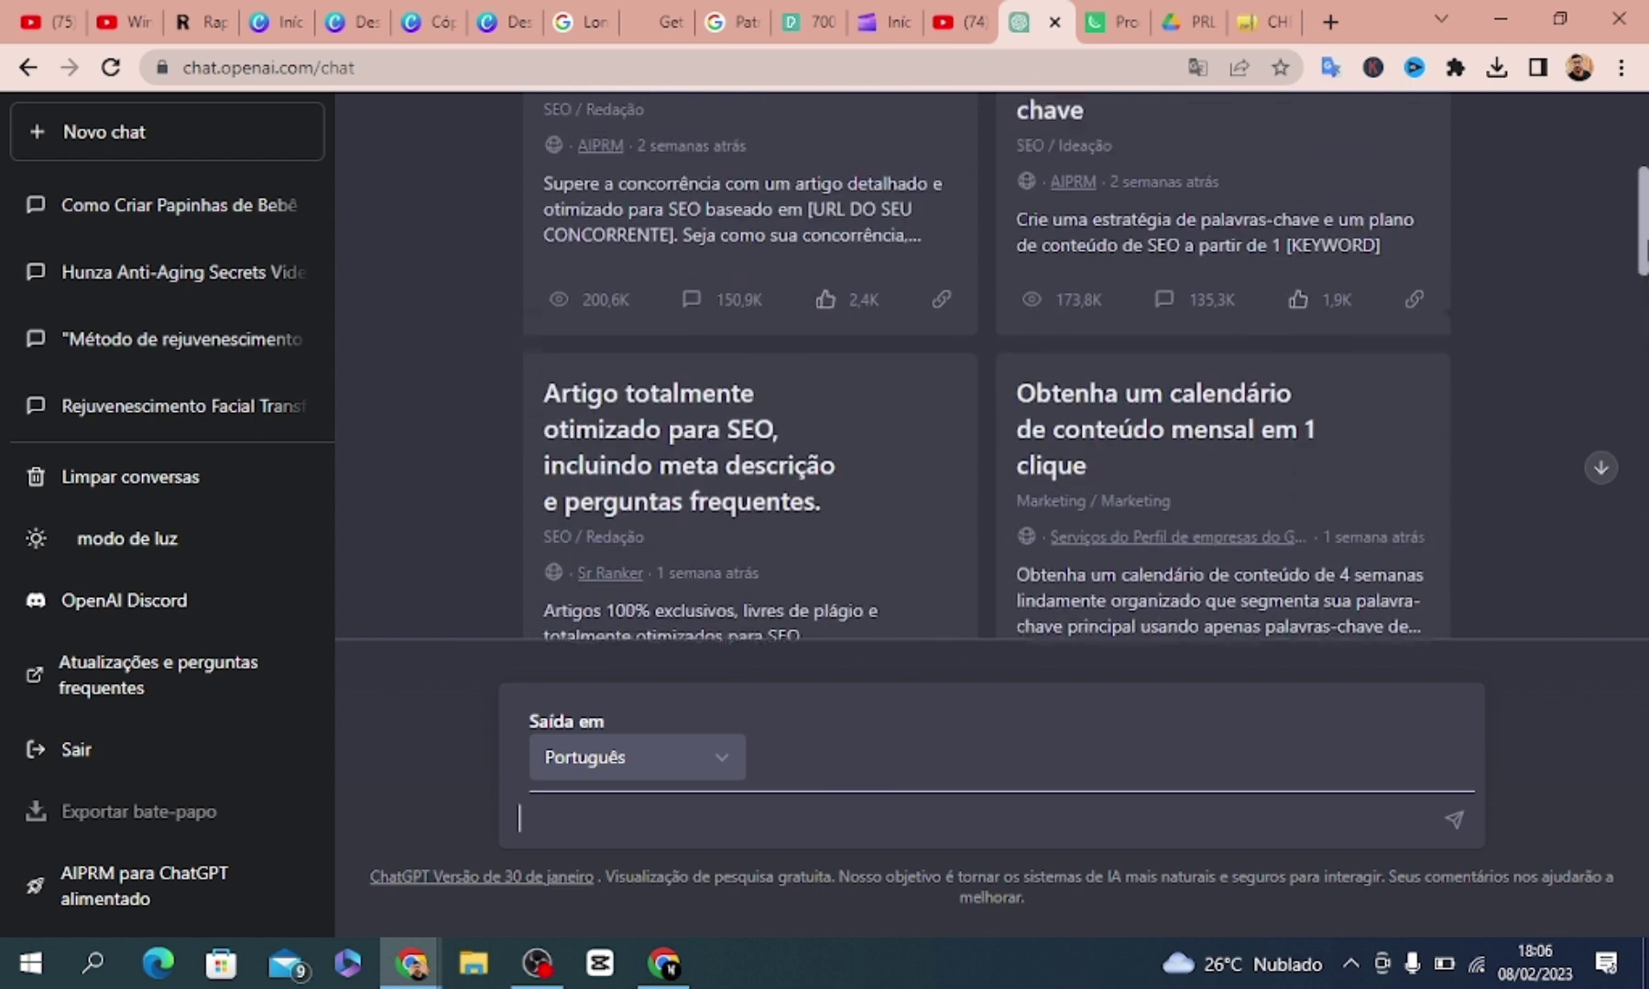
{"action": "scroll", "coordinate": [985, 366], "scroll_direction": "up", "scroll_amount": 4}
{"action": "left_click", "coordinate": [628, 353]}
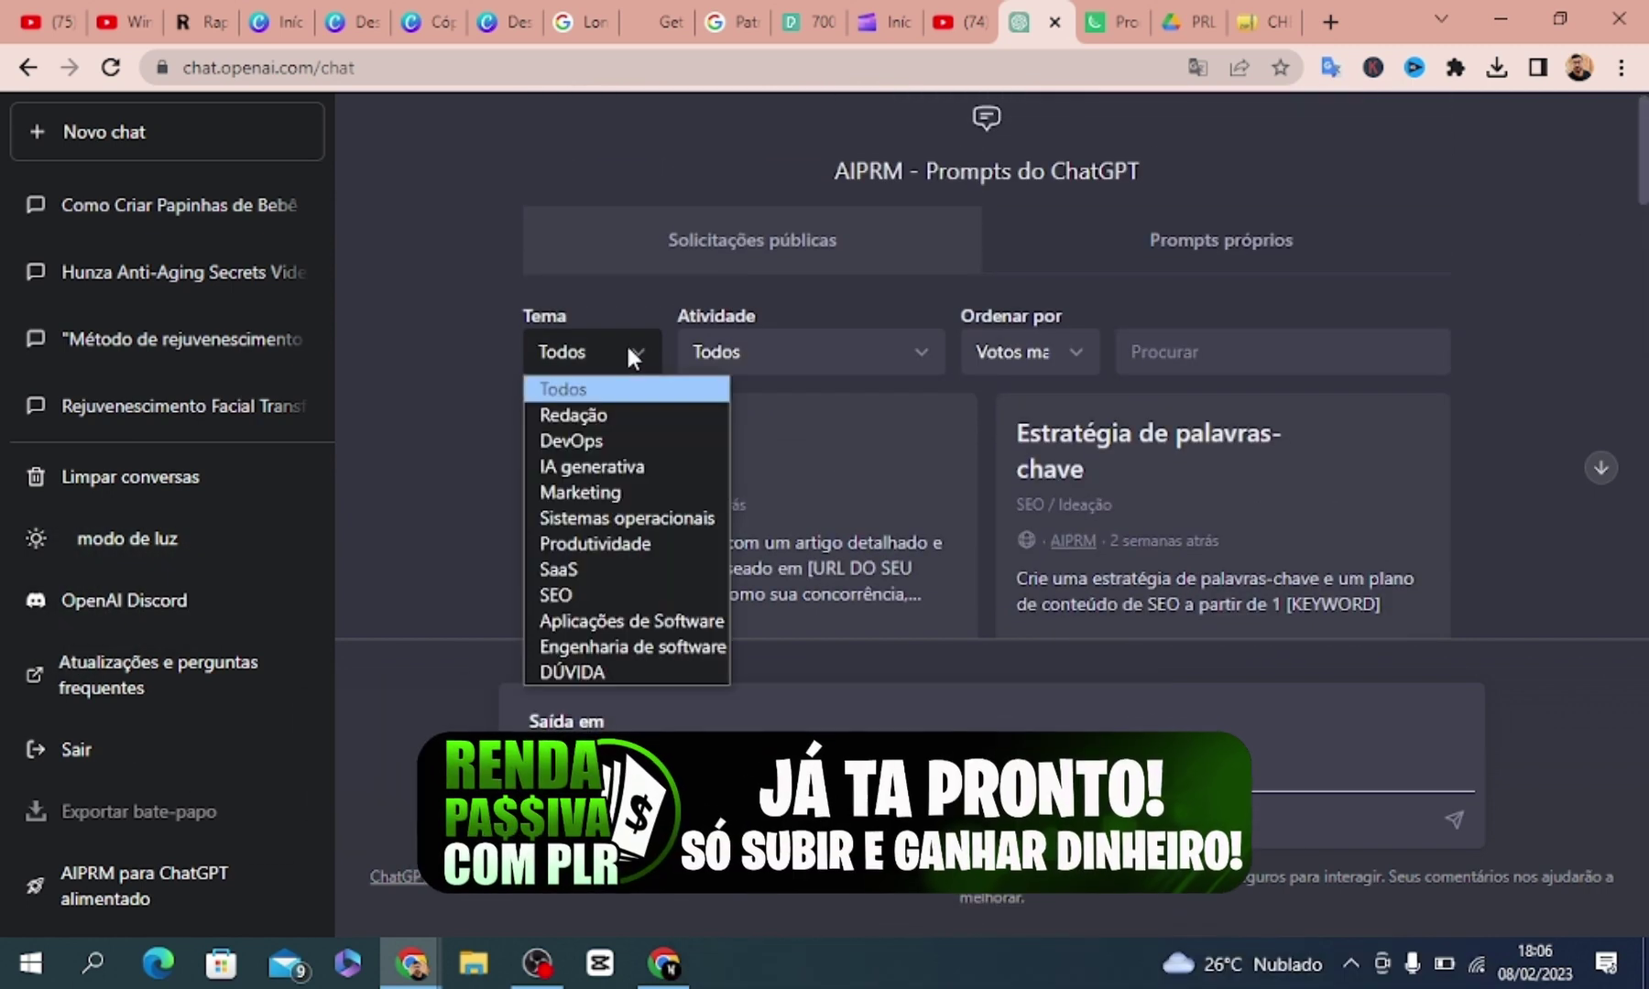
{"action": "left_click", "coordinate": [777, 348]}
{"action": "left_click", "coordinate": [778, 348]}
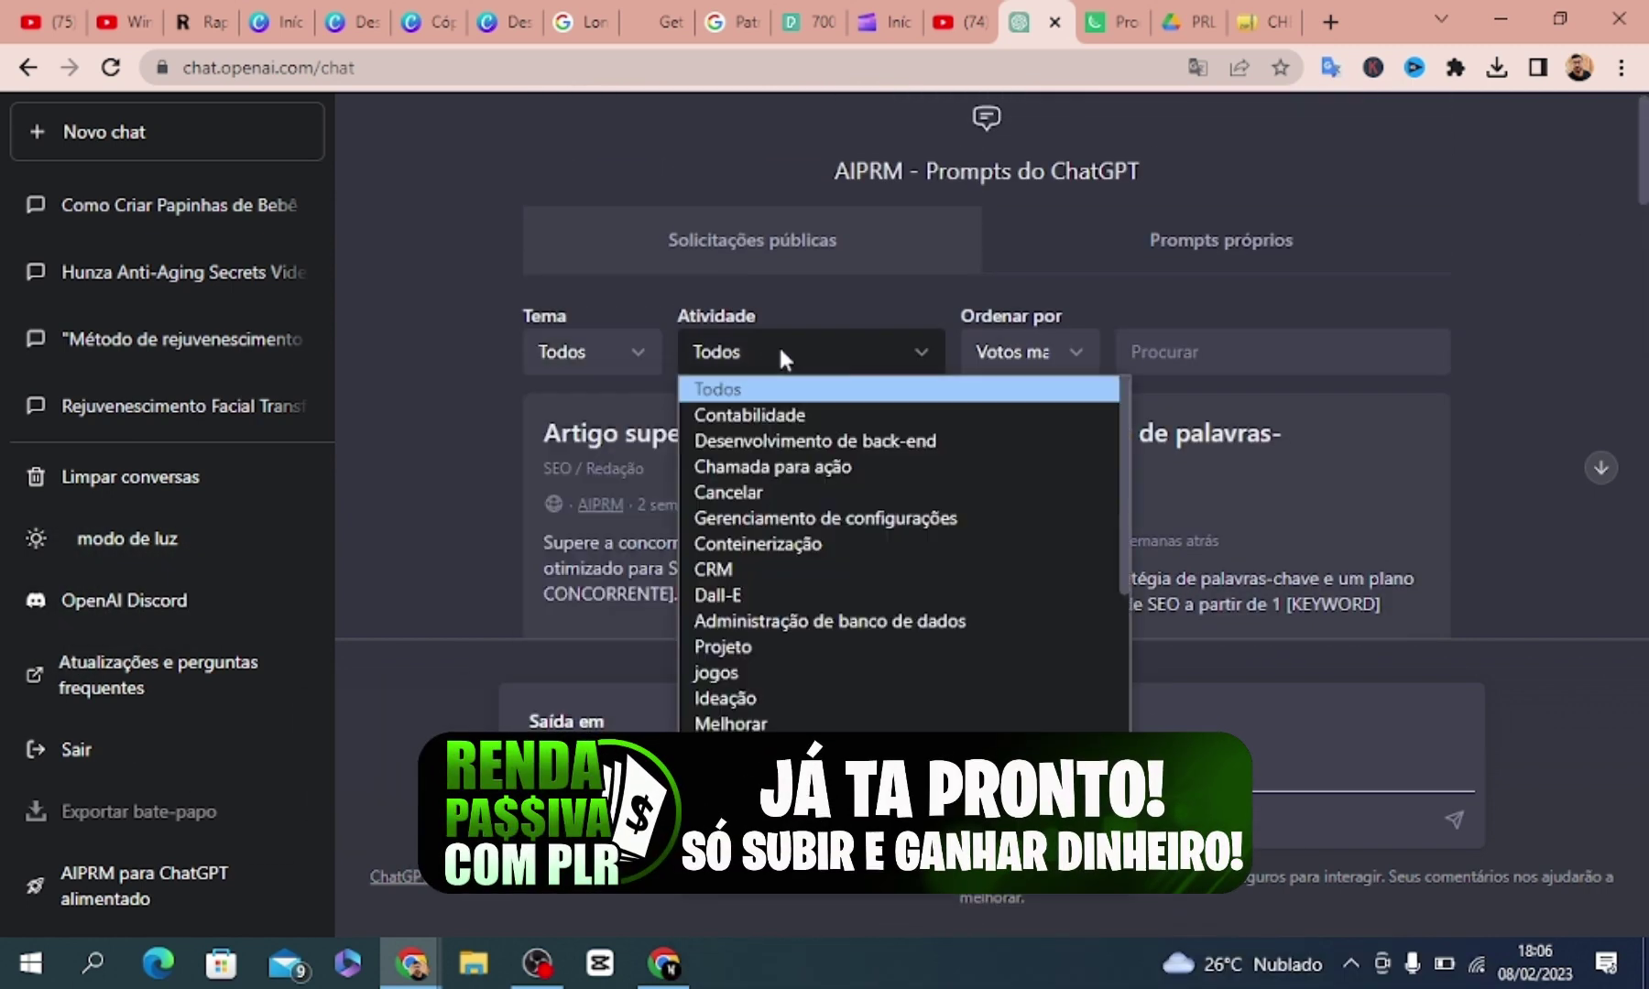
{"action": "left_click_drag", "start_coordinate": [1126, 476], "coordinate": [1132, 701]}
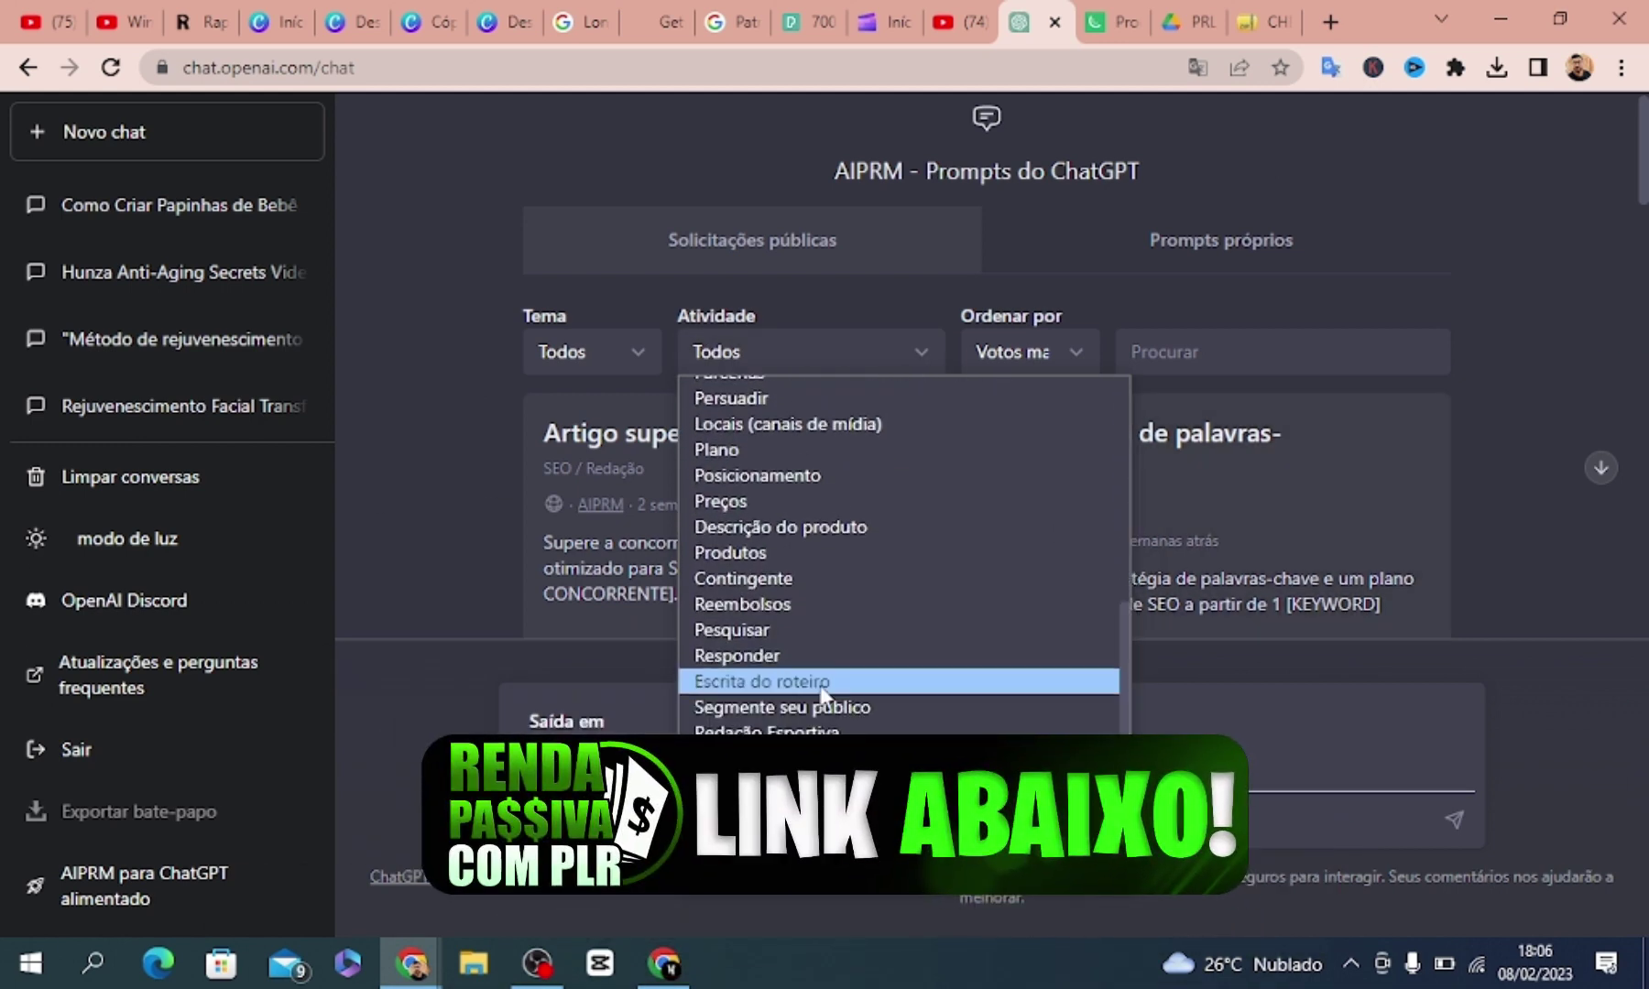
{"action": "left_click", "coordinate": [749, 689]}
Choose the prompt "Script do Youtube e título cativante com introdução e finalização" and submit "cachorros" as its topic
{"action": "left_click", "coordinate": [1315, 503]}
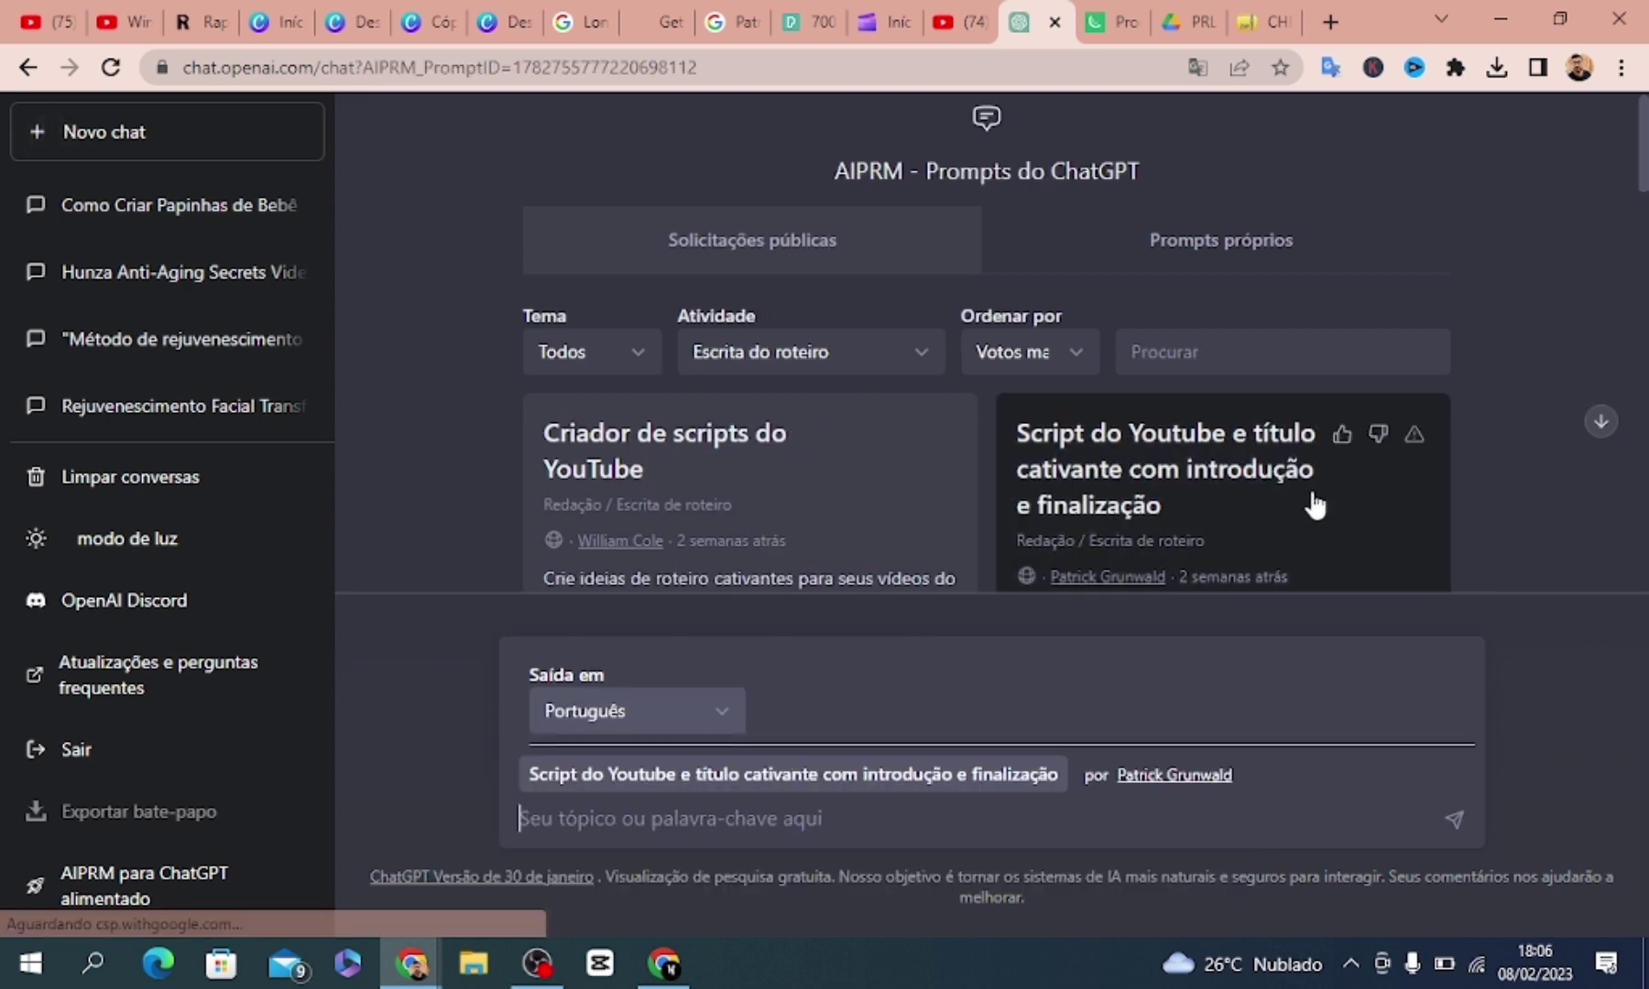
{"action": "type", "text": "cac"}
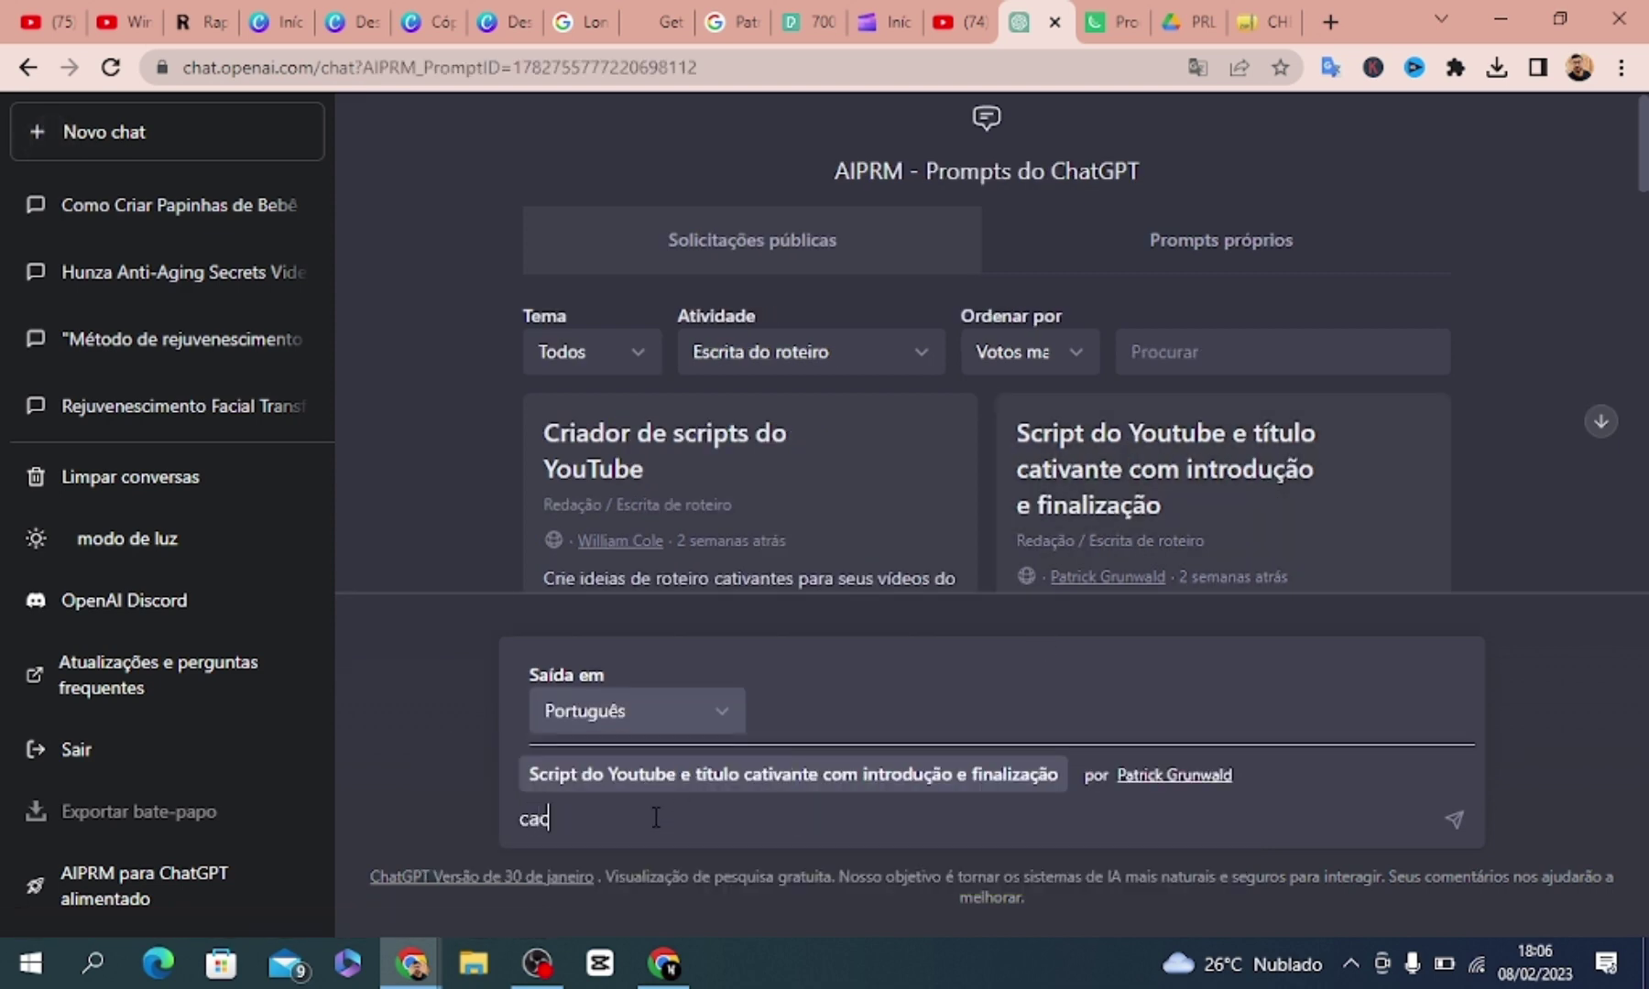
{"action": "type", "text": "horros"}
{"action": "key", "text": "Return"}
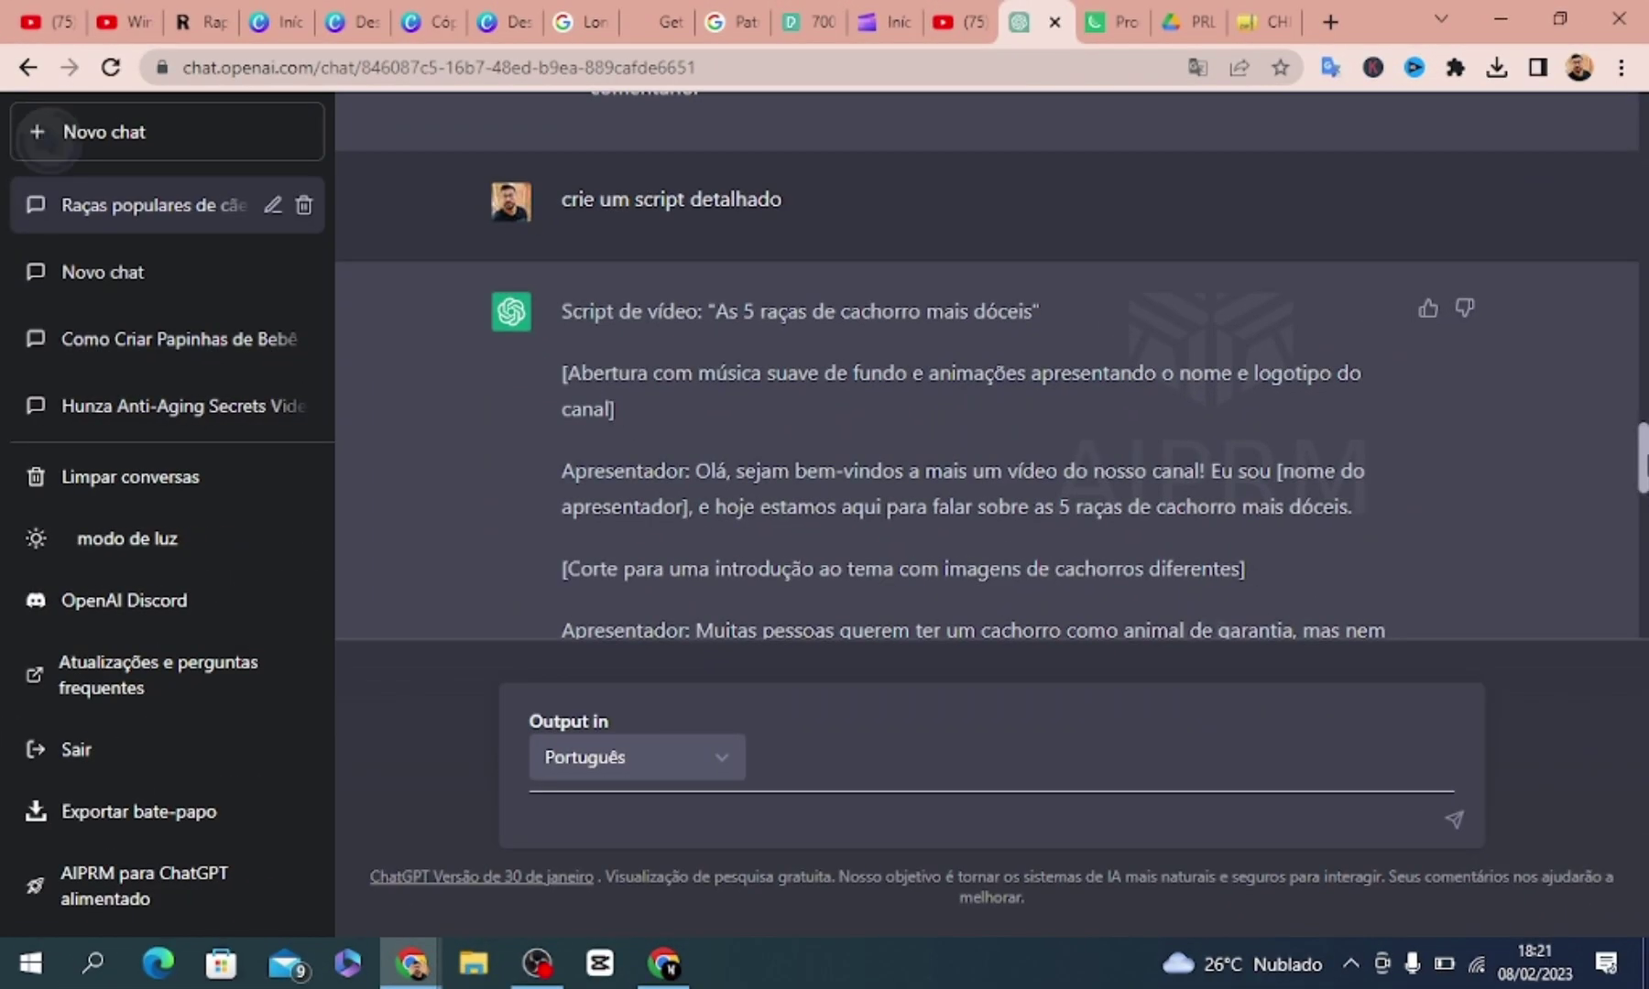
Review the detailed script "As 5 raças de cachorro mais dóceis" and the outline above it in the conversation
{"action": "scroll", "coordinate": [986, 366], "scroll_direction": "up", "scroll_amount": 1}
{"action": "scroll", "coordinate": [987, 366], "scroll_direction": "down", "scroll_amount": 1}
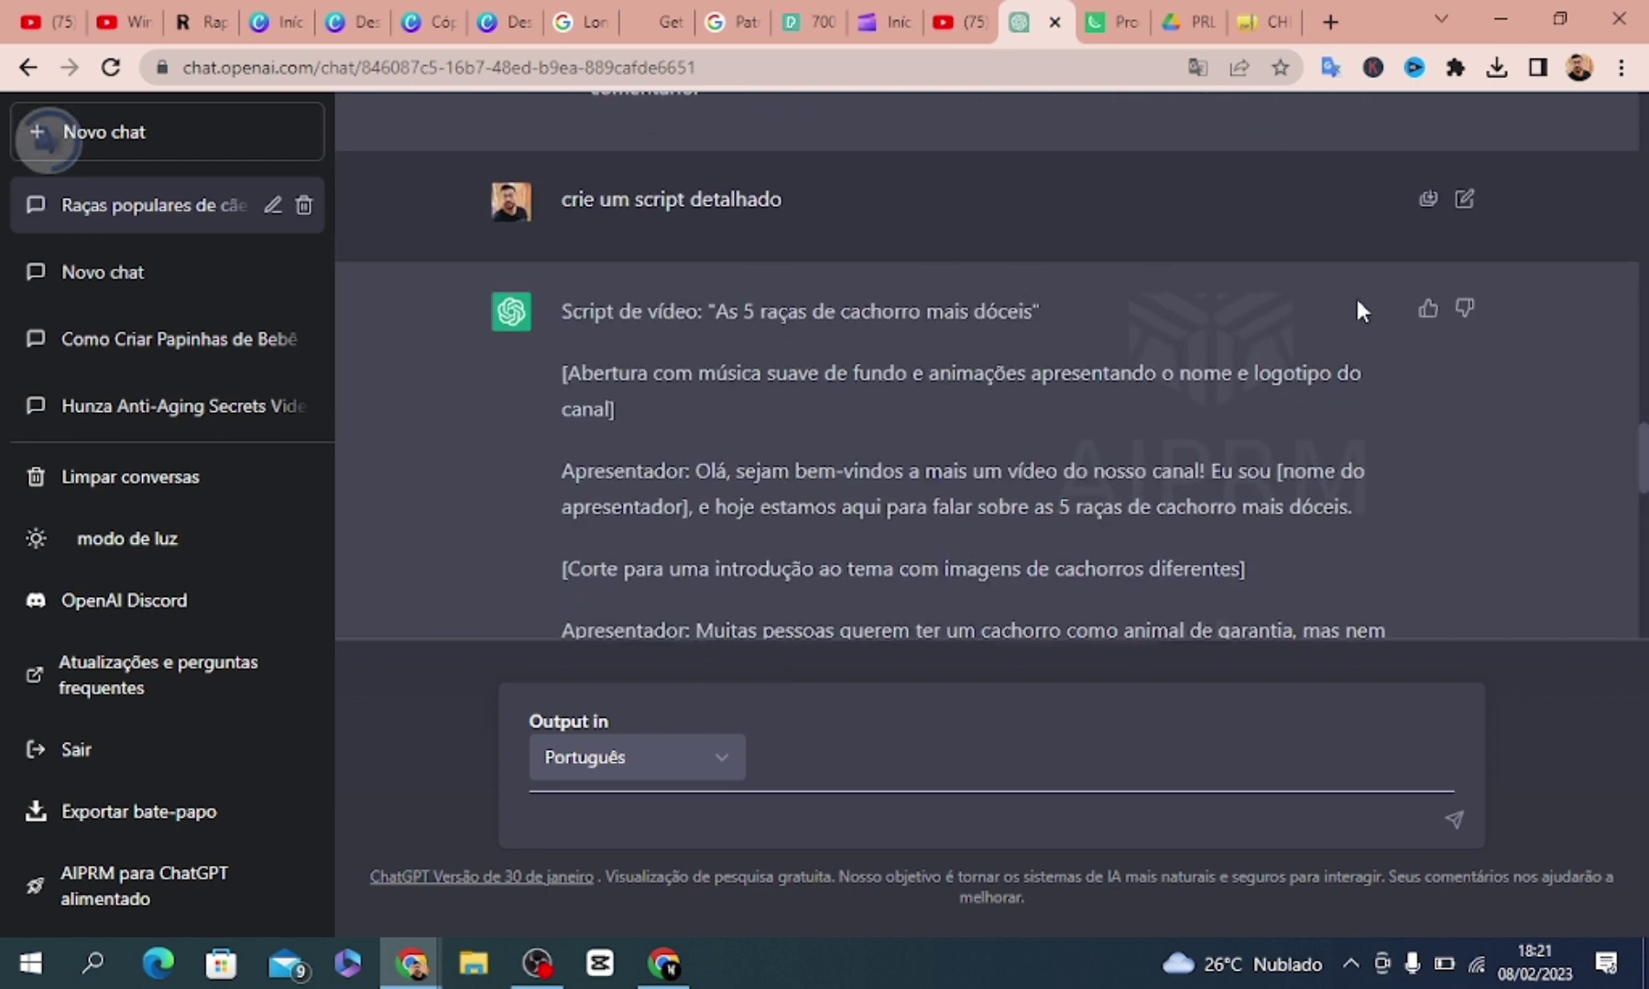
{"action": "left_click_drag", "start_coordinate": [1644, 457], "coordinate": [1643, 417]}
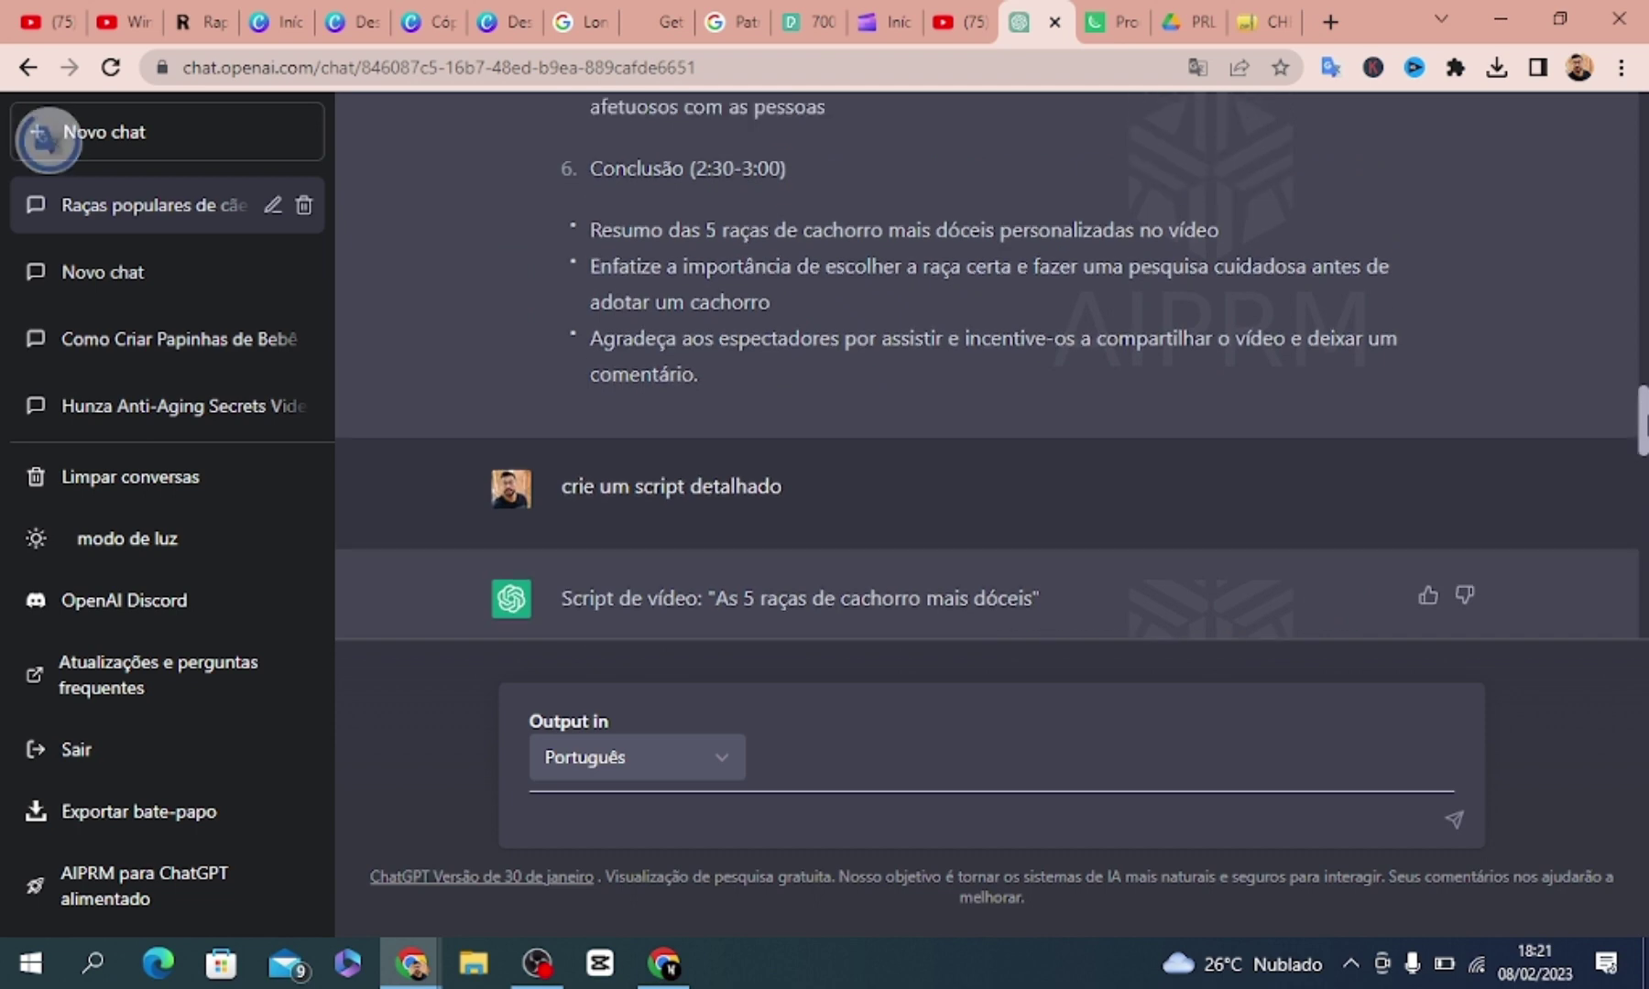
Compare the outline requested for the five most docile dog breeds with the detailed script's introduction and presenter lines
{"action": "scroll", "coordinate": [990, 366], "scroll_direction": "up", "scroll_amount": 8}
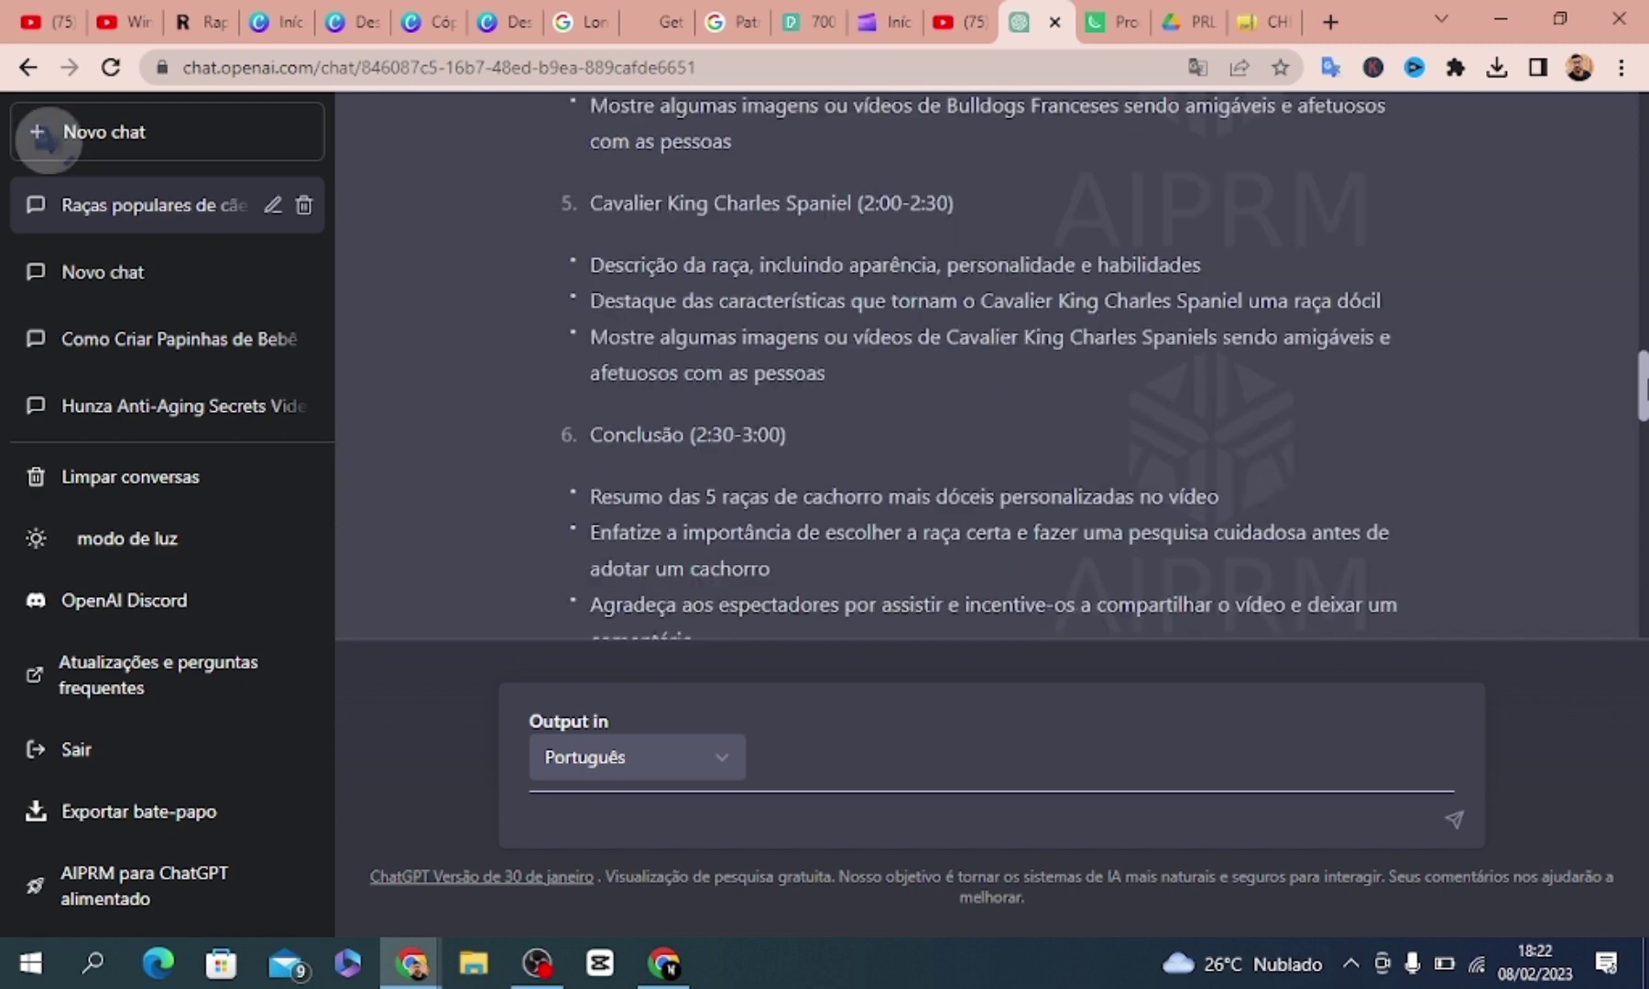
{"action": "scroll", "coordinate": [1644, 252], "scroll_direction": "up", "scroll_amount": 6}
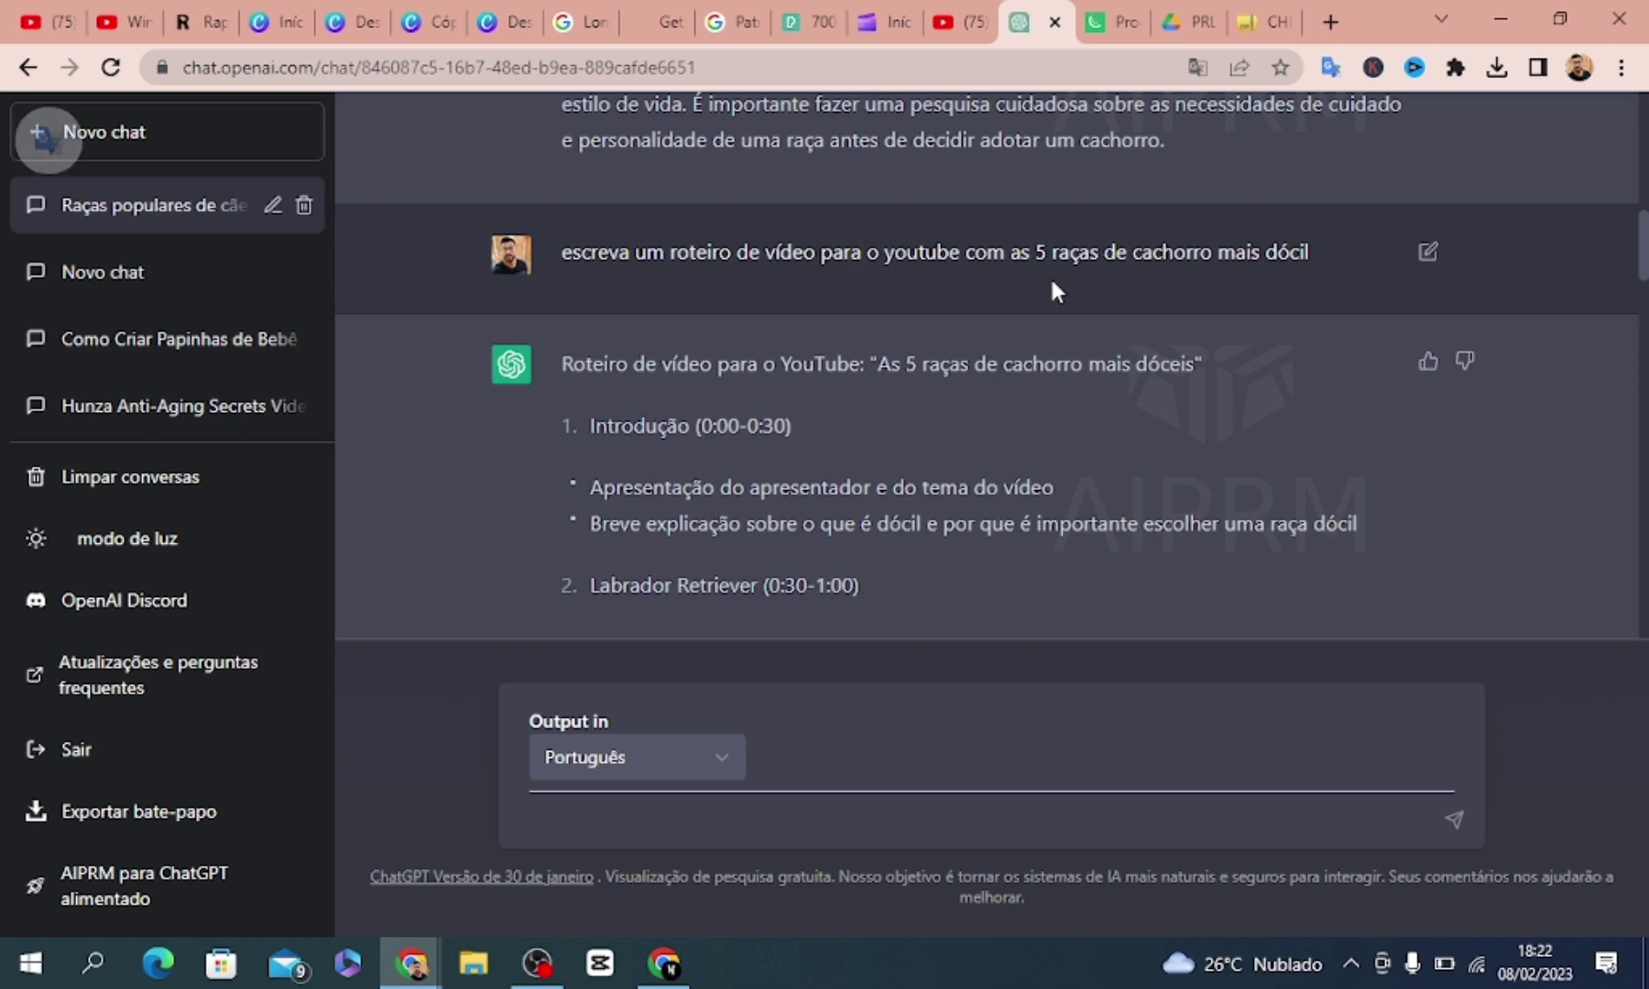
{"action": "scroll", "coordinate": [1644, 293], "scroll_direction": "down", "scroll_amount": 2}
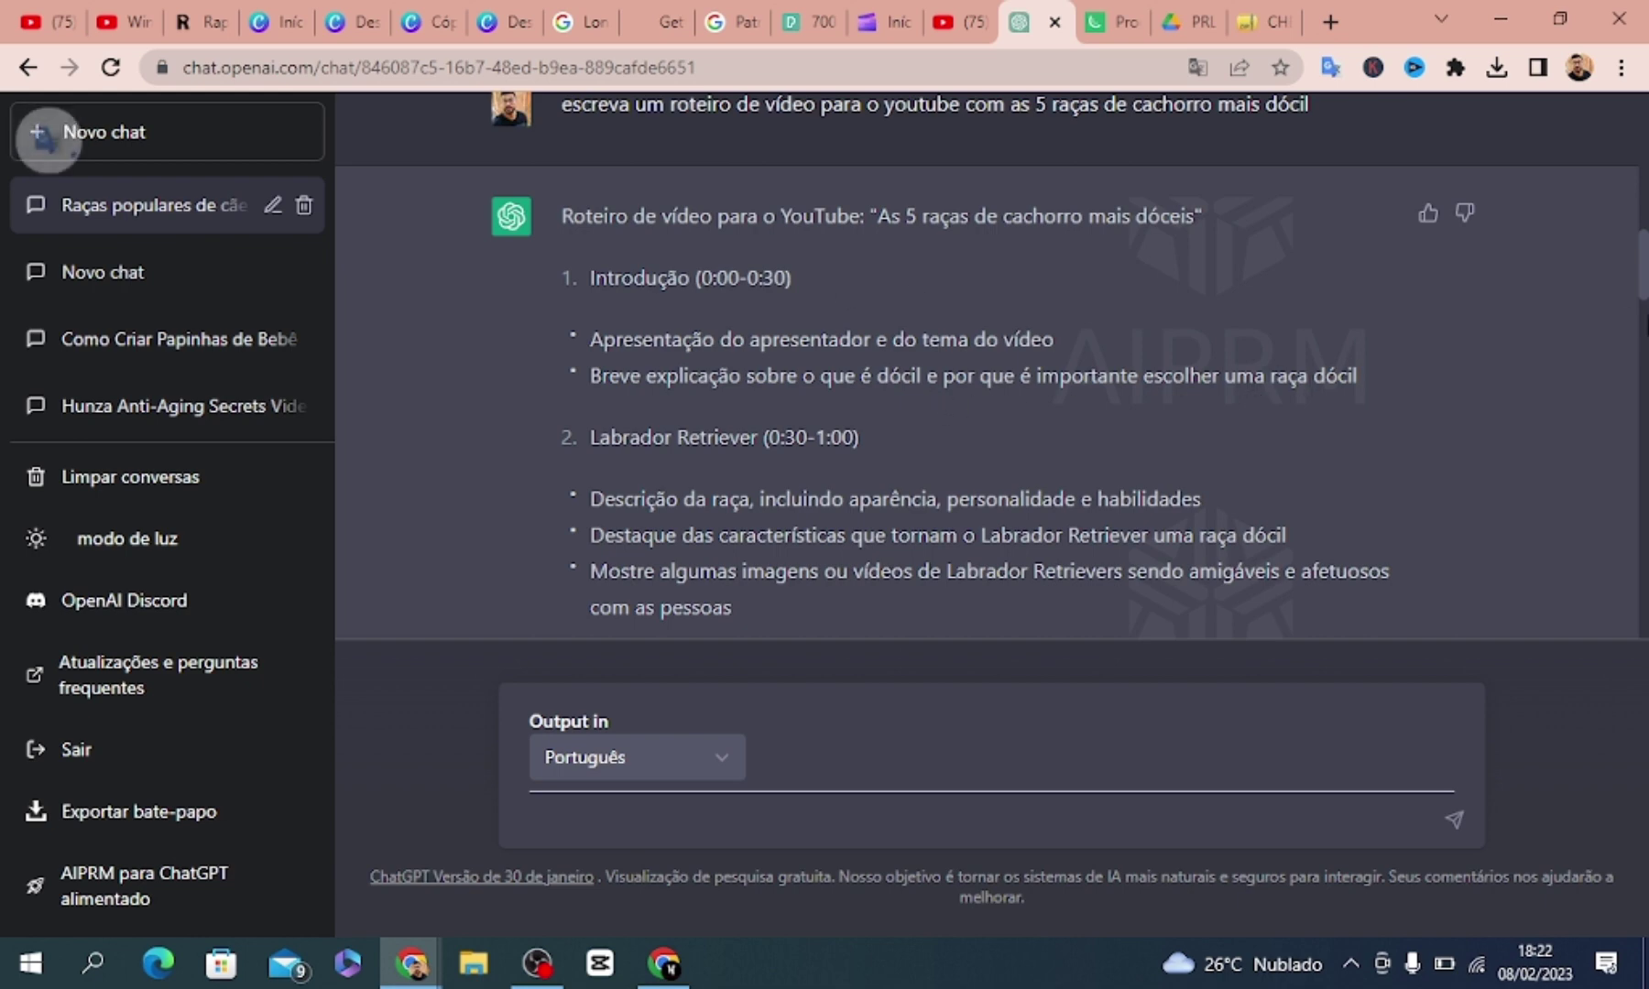
{"action": "left_click_drag", "start_coordinate": [1645, 293], "coordinate": [1645, 432]}
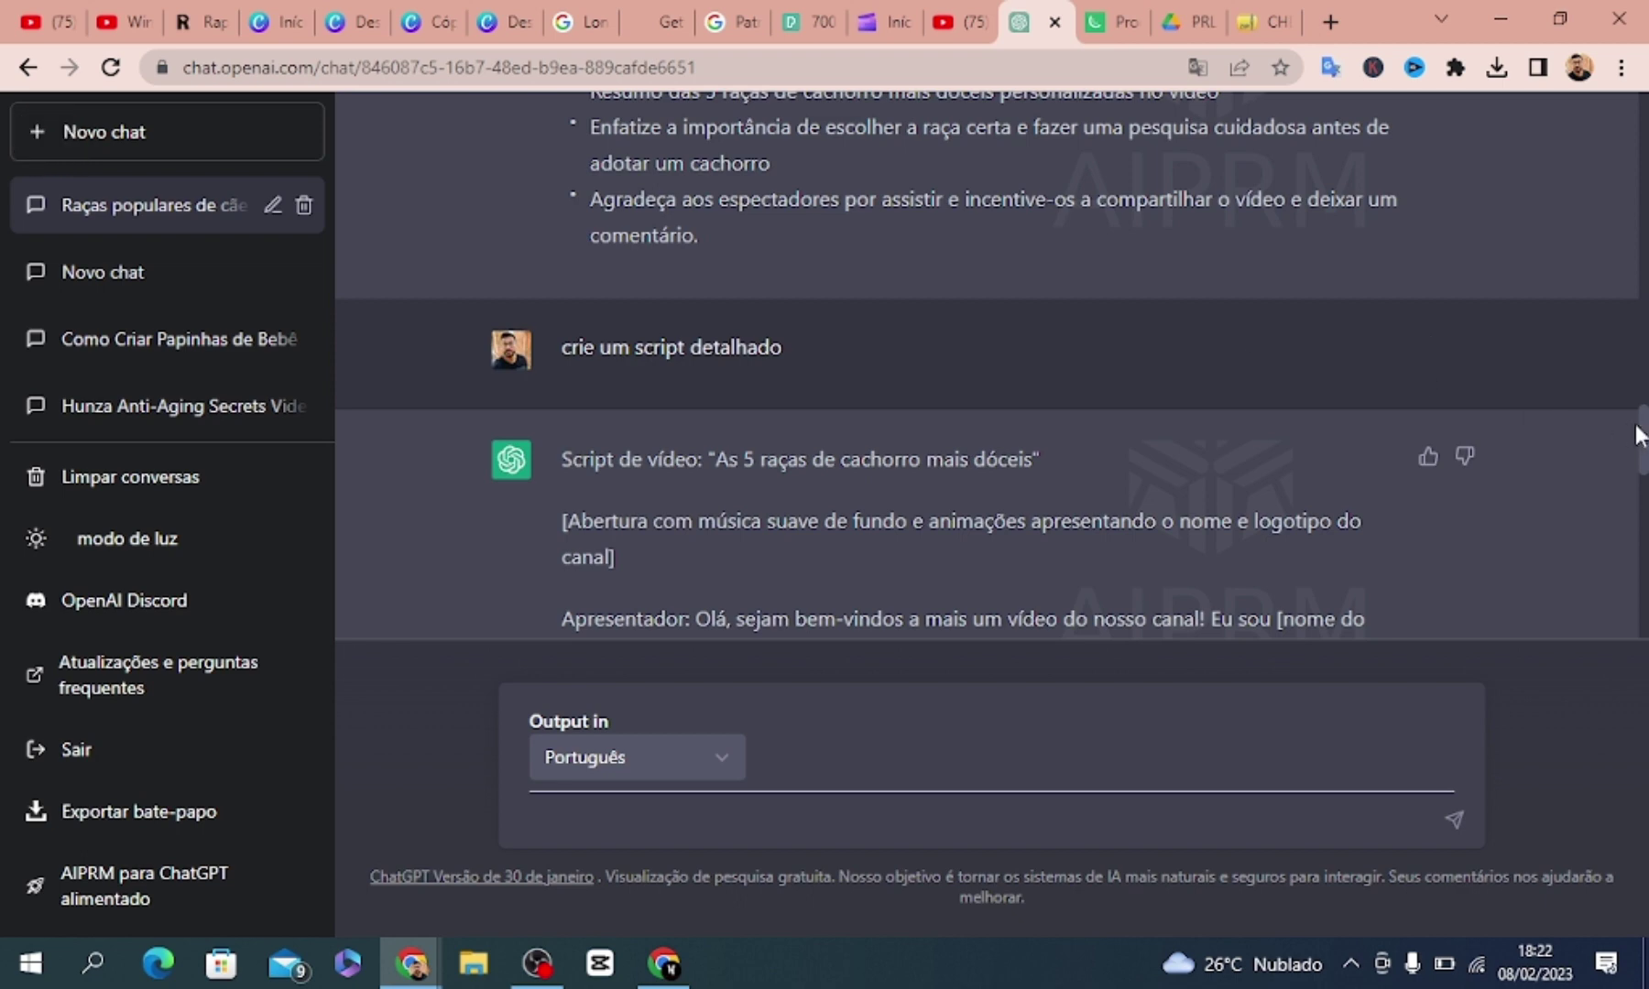
{"action": "scroll", "coordinate": [1640, 440], "scroll_direction": "down", "scroll_amount": 1}
{"action": "scroll", "coordinate": [1642, 449], "scroll_direction": "down", "scroll_amount": 2}
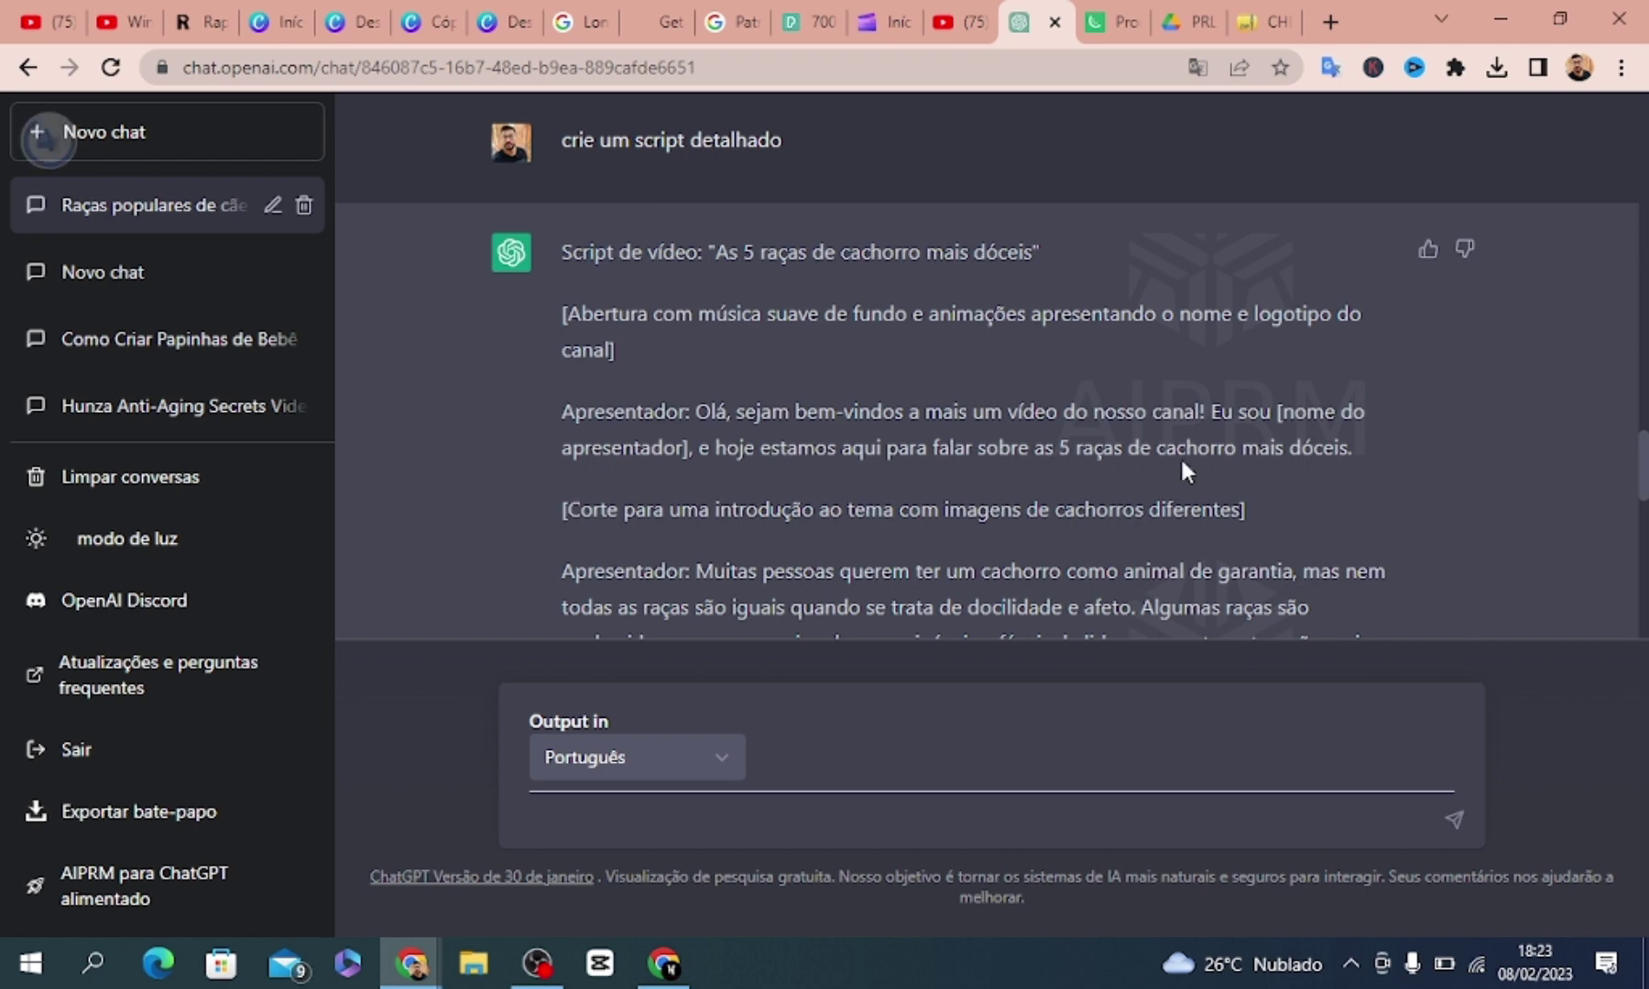
{"action": "scroll", "coordinate": [1642, 463], "scroll_direction": "down", "scroll_amount": 3}
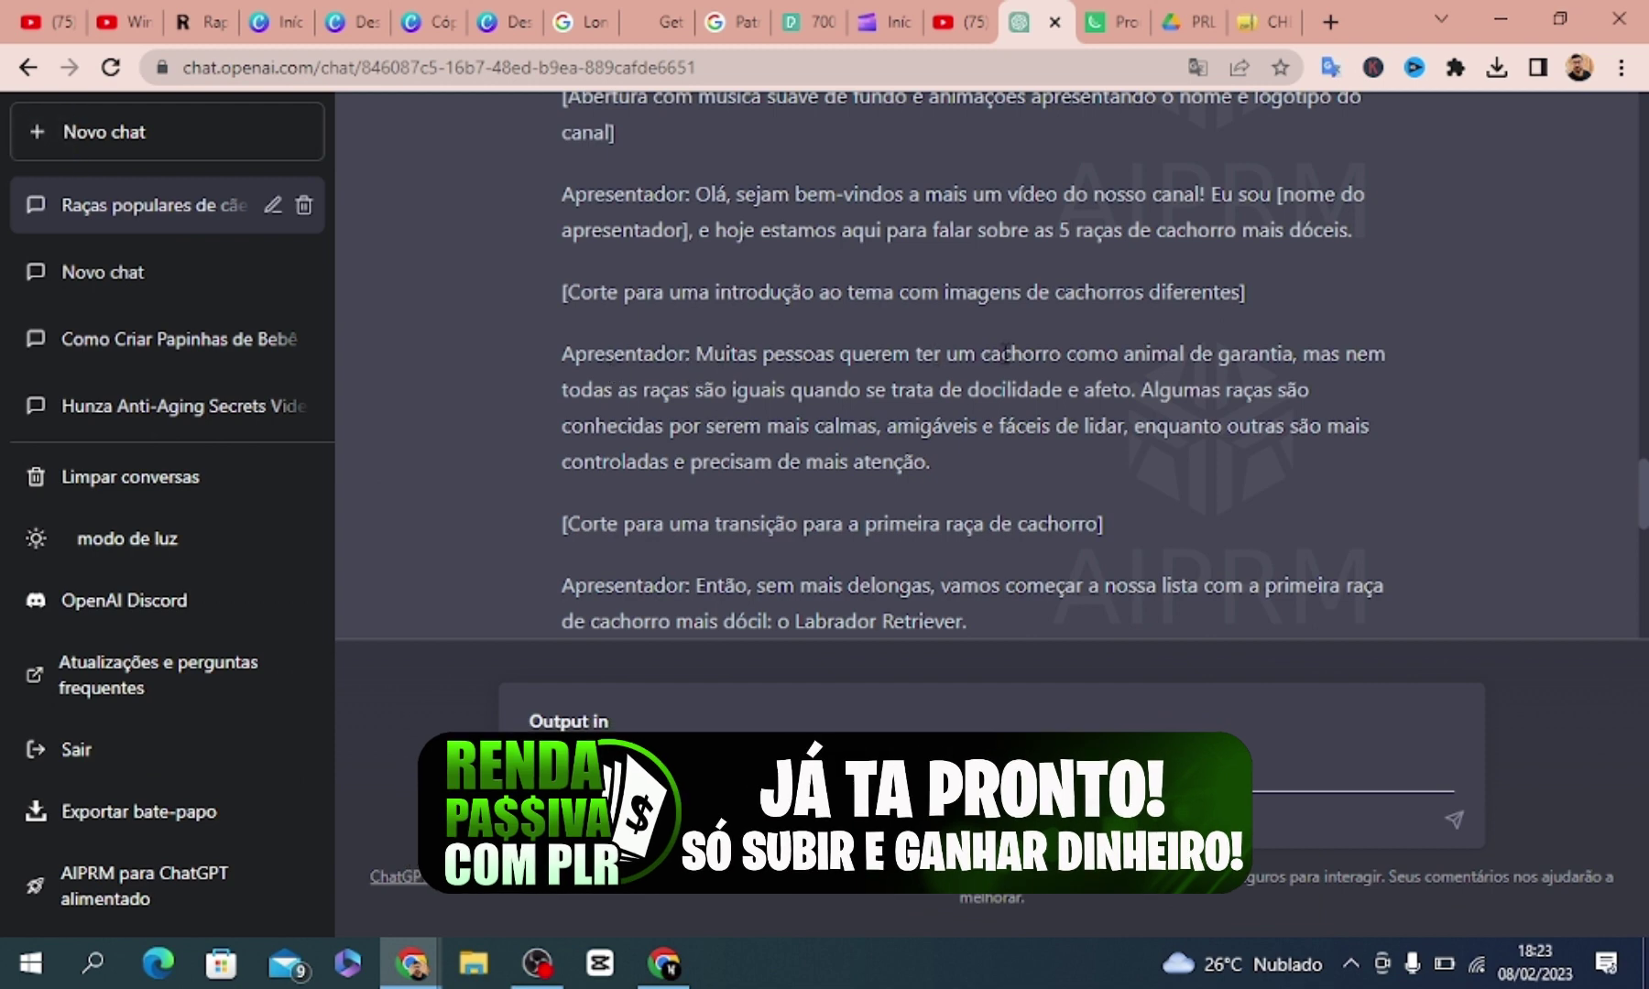
{"action": "left_click_drag", "start_coordinate": [1088, 354], "coordinate": [1150, 355]}
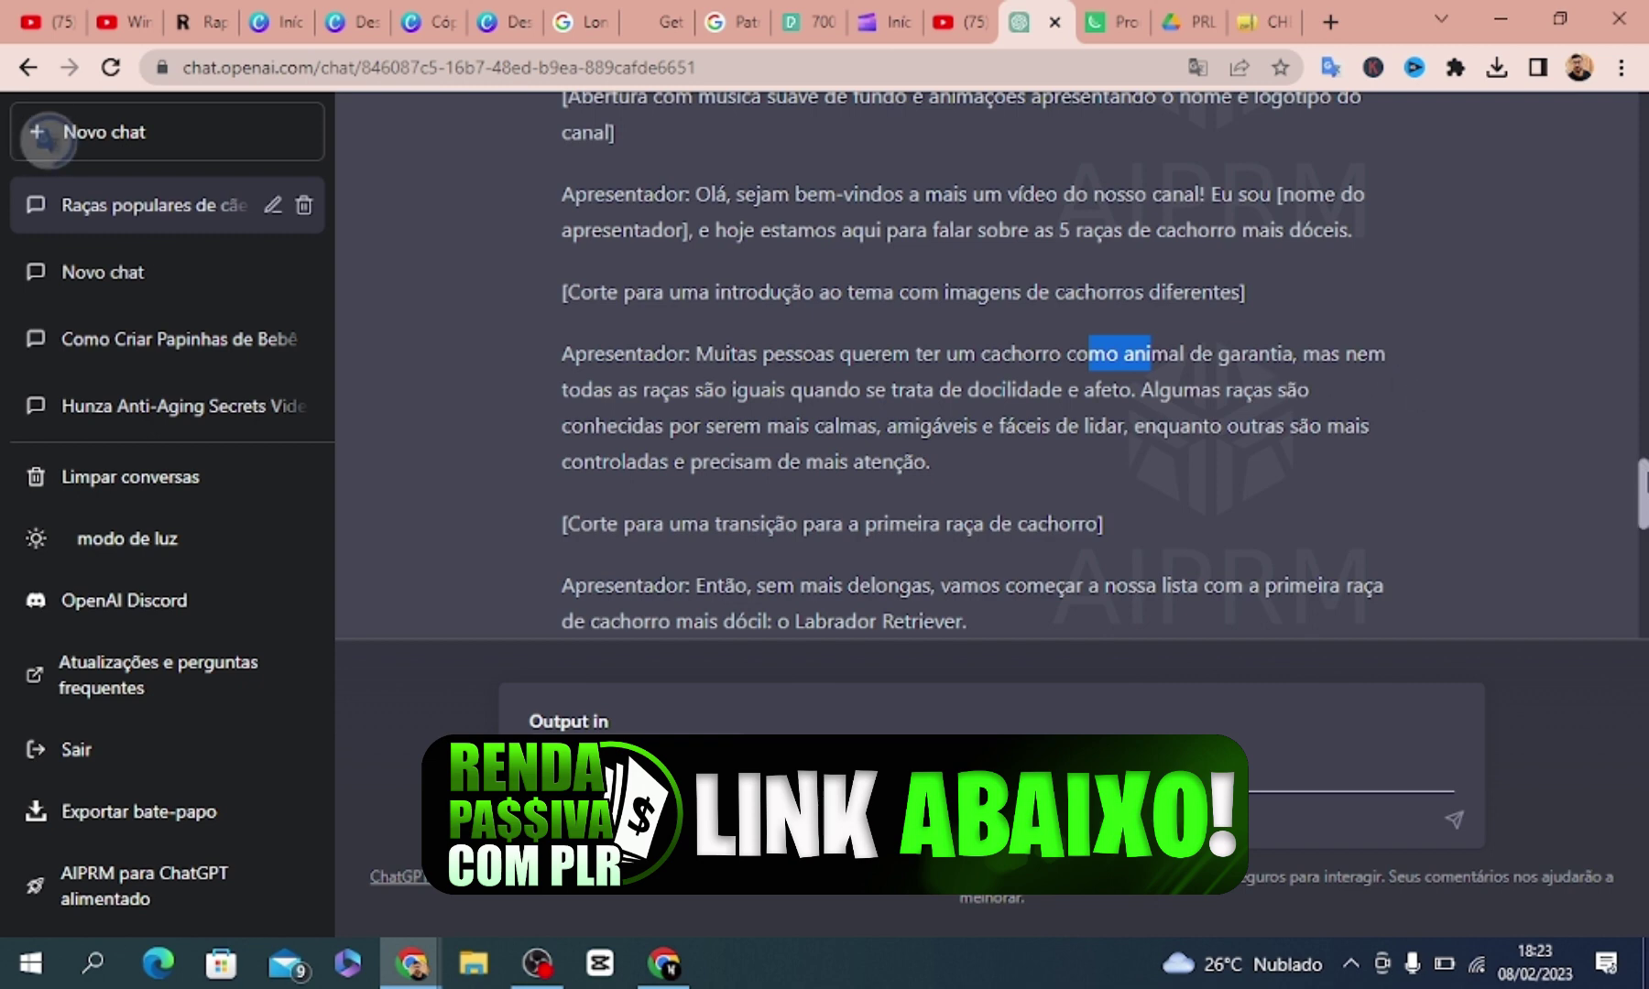
{"action": "scroll", "coordinate": [1643, 480], "scroll_direction": "down", "scroll_amount": 1}
{"action": "scroll", "coordinate": [1643, 481], "scroll_direction": "up", "scroll_amount": 2}
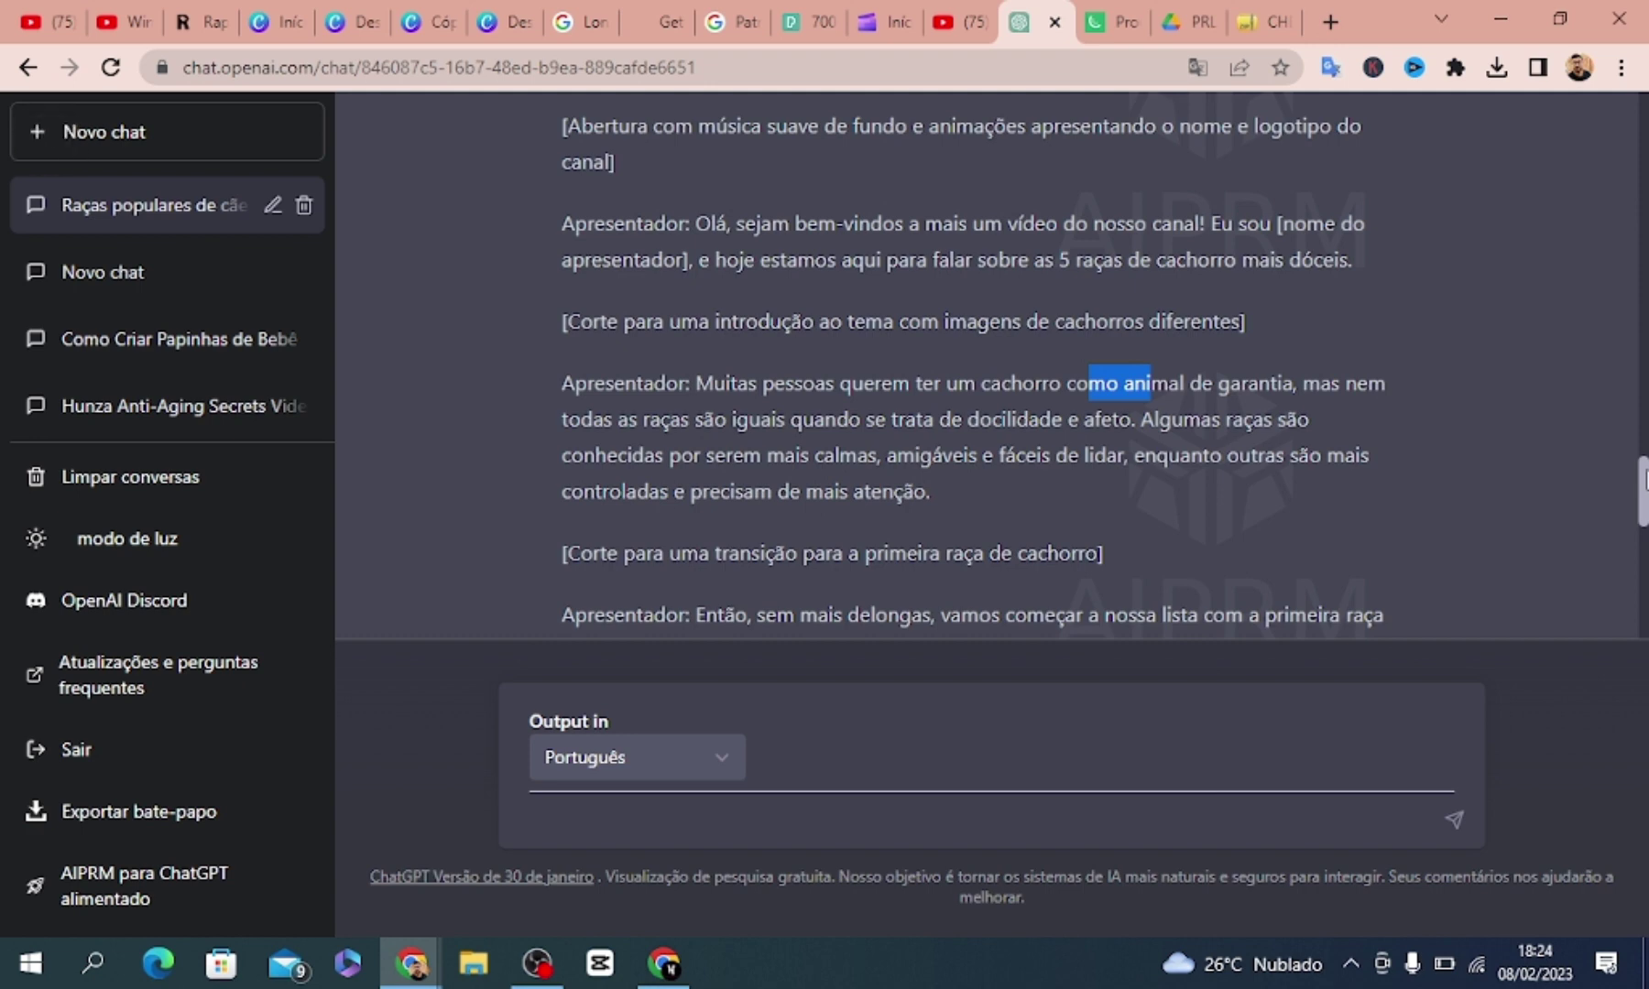
{"action": "scroll", "coordinate": [1644, 485], "scroll_direction": "down", "scroll_amount": 1}
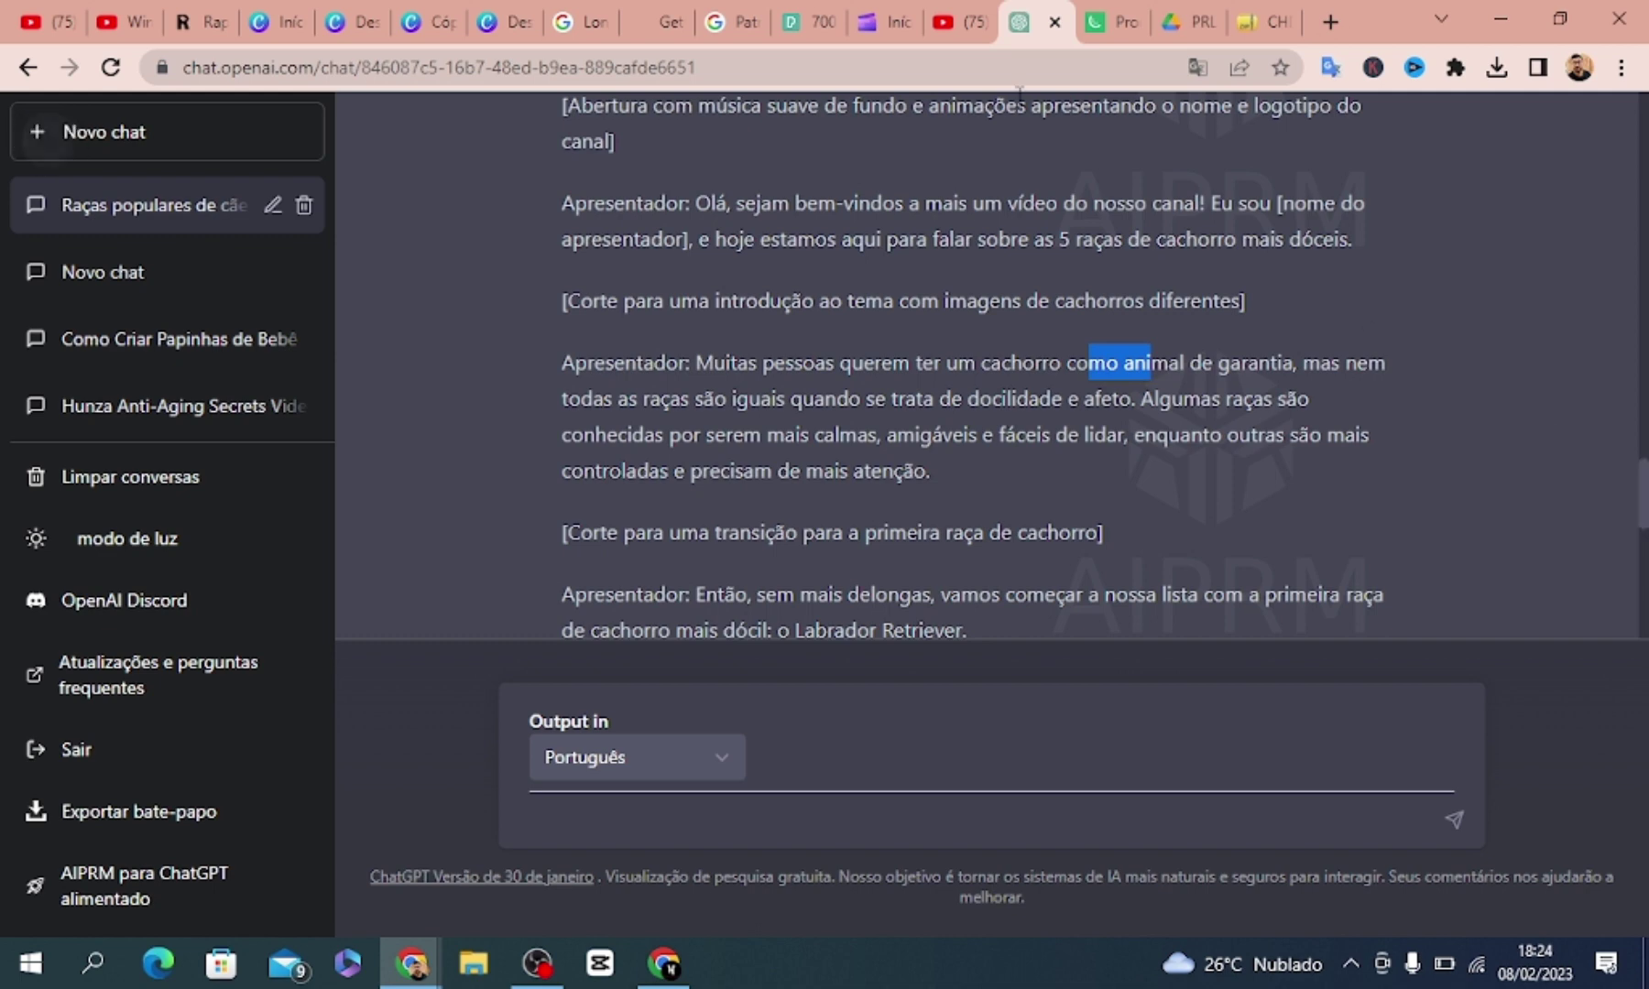
Switch to Clipchamp, create a new video from scratch and open its text-to-speech converter
{"action": "left_click", "coordinate": [891, 29]}
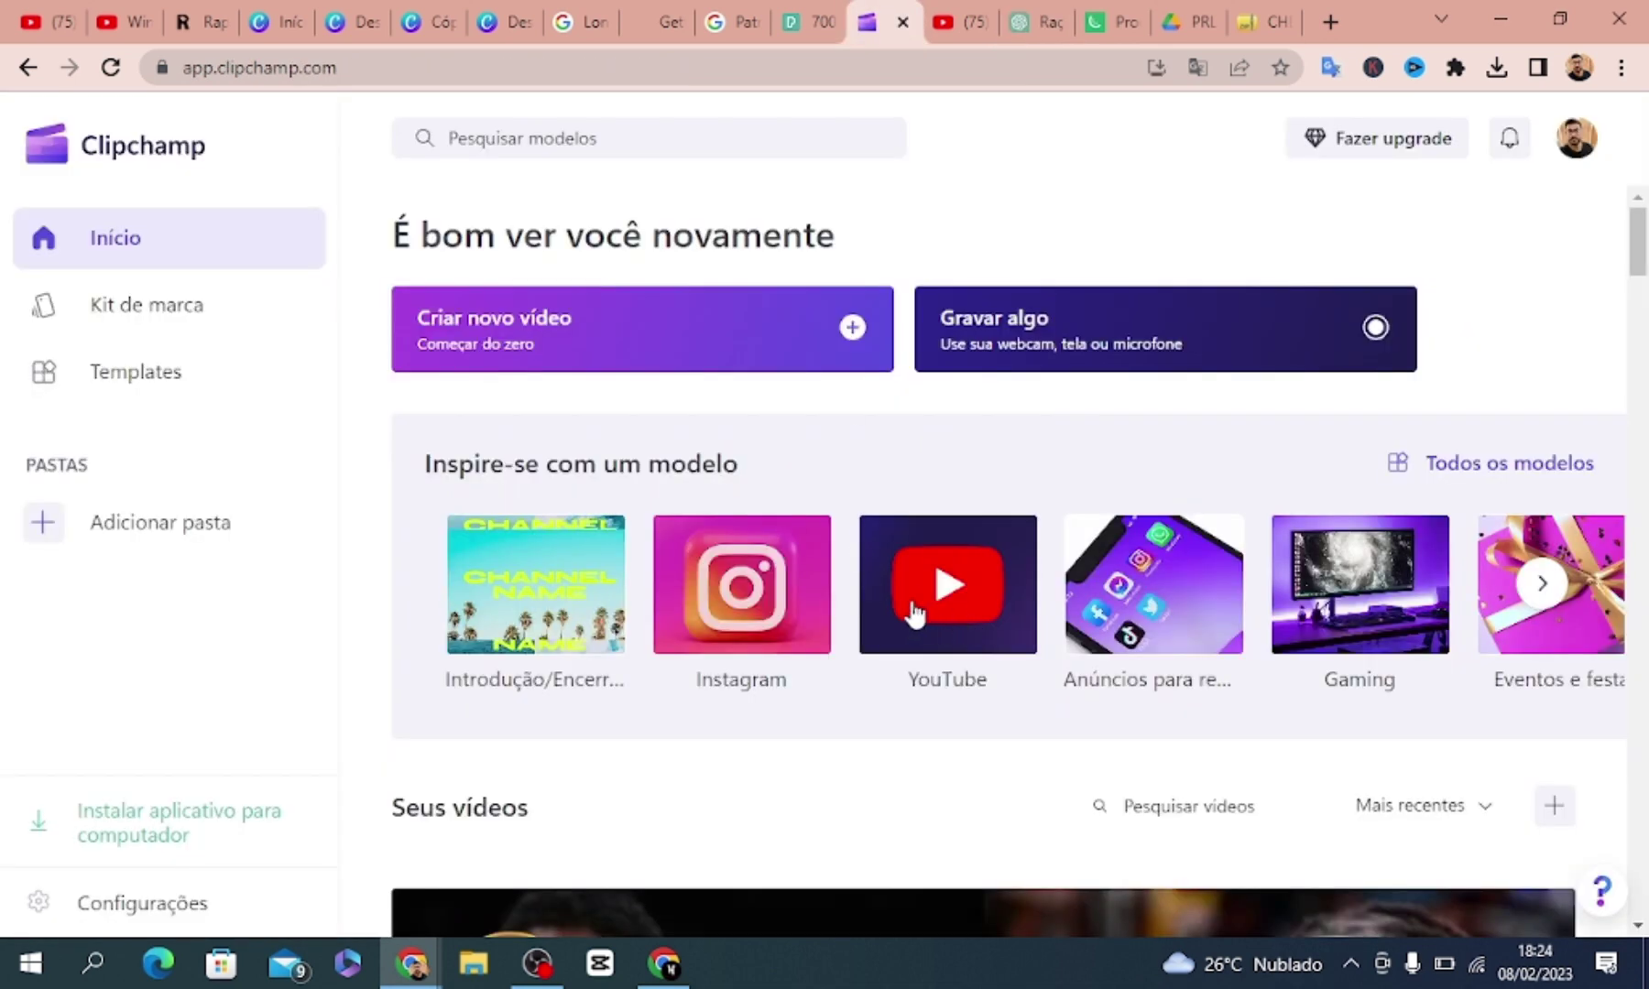
{"action": "left_click", "coordinate": [957, 613]}
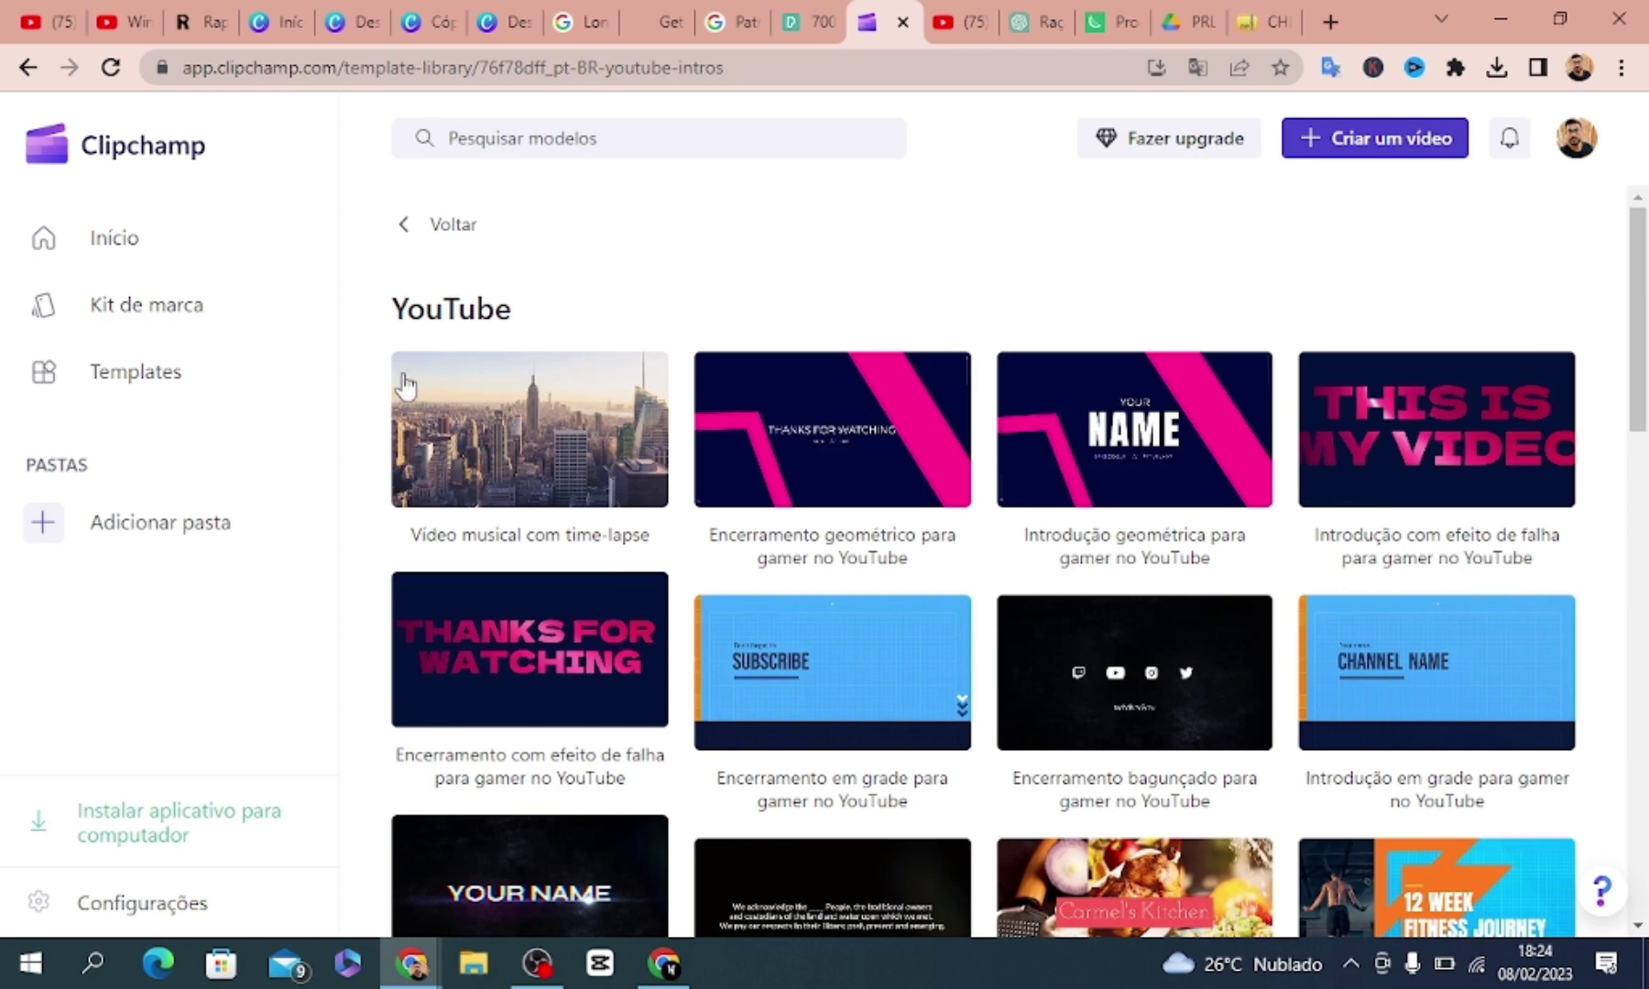
{"action": "left_click", "coordinate": [91, 243]}
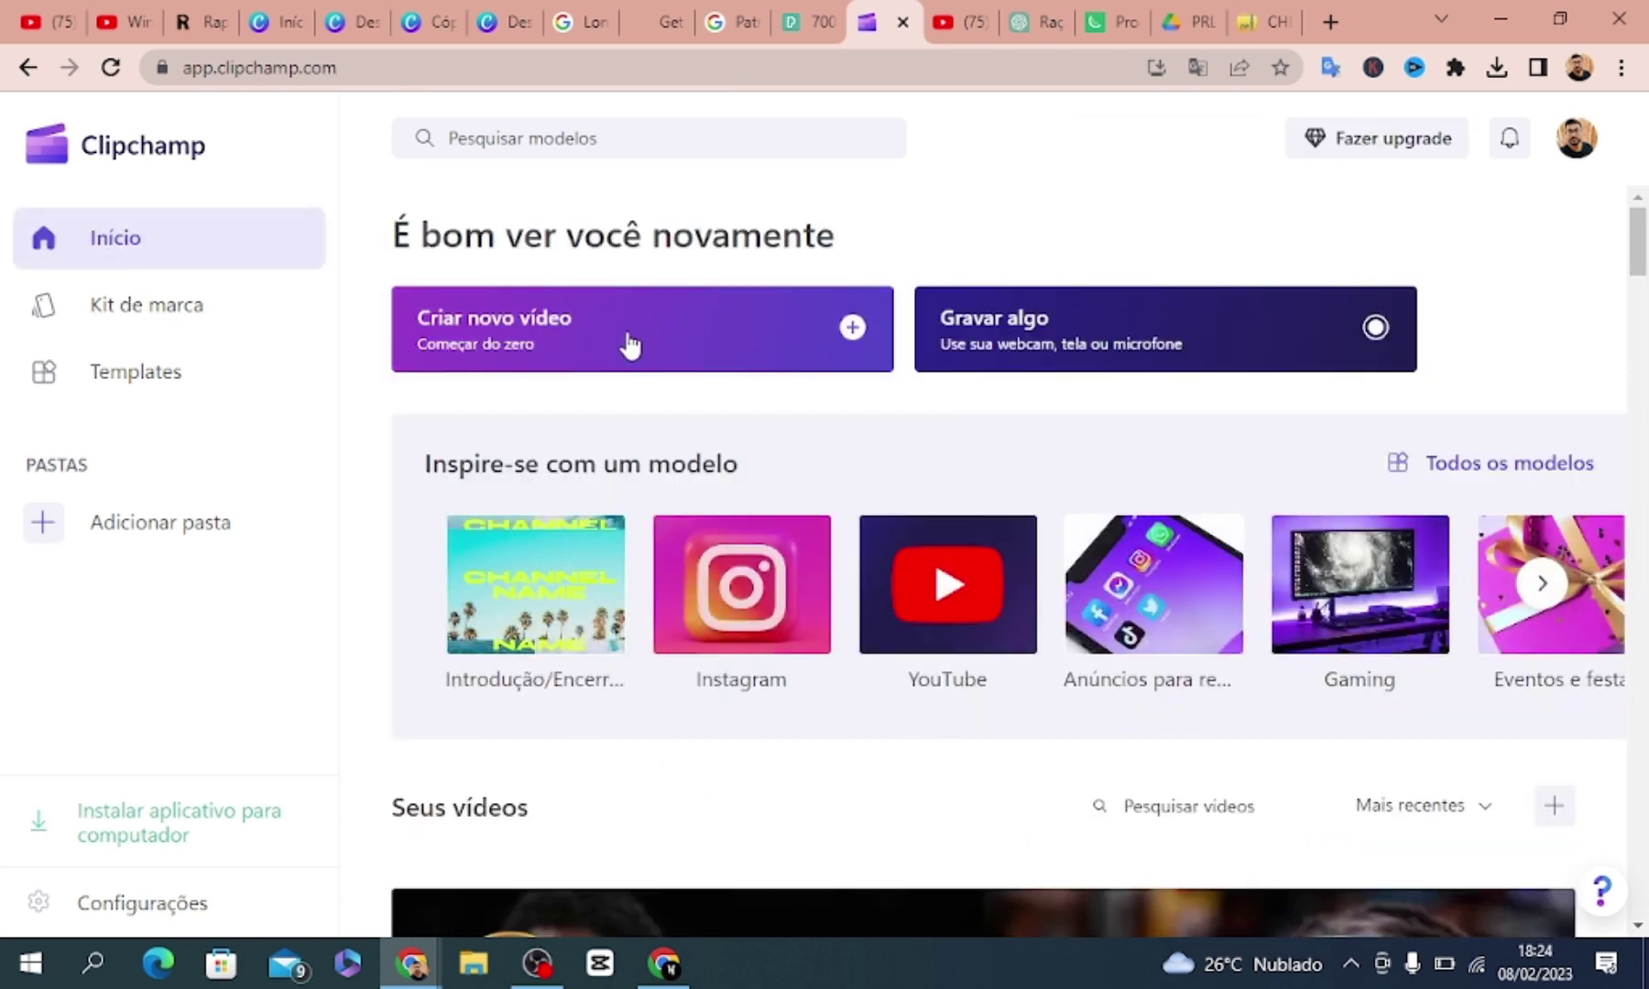
{"action": "left_click", "coordinate": [621, 343]}
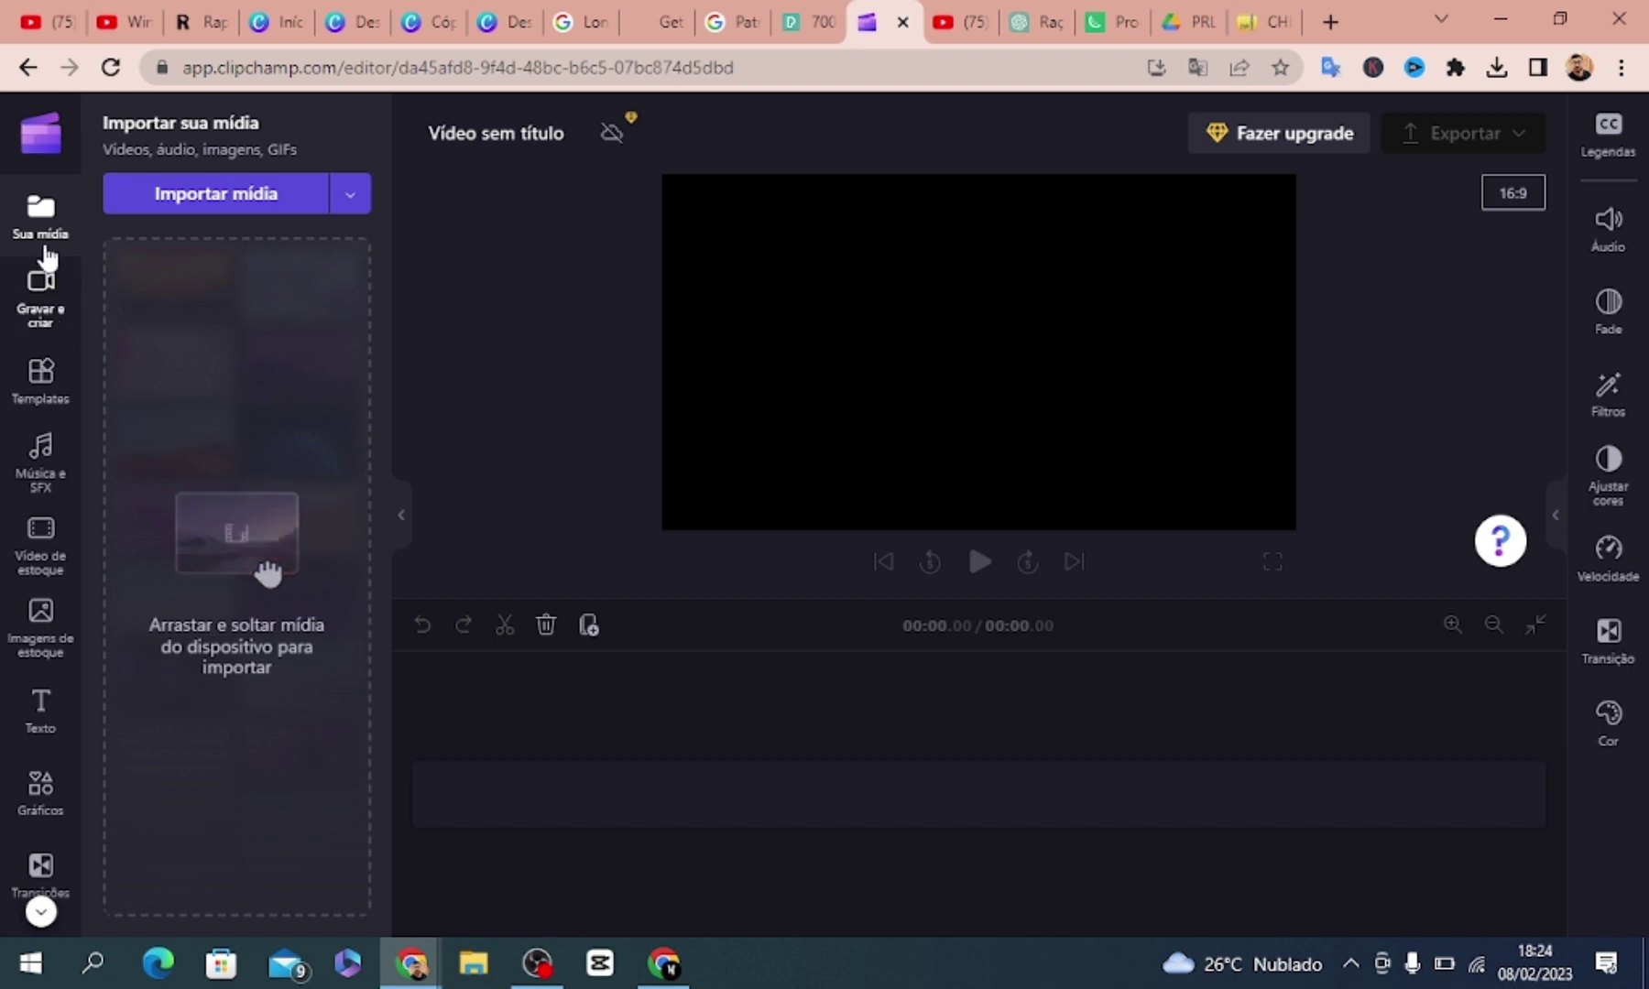
{"action": "left_click", "coordinate": [34, 300]}
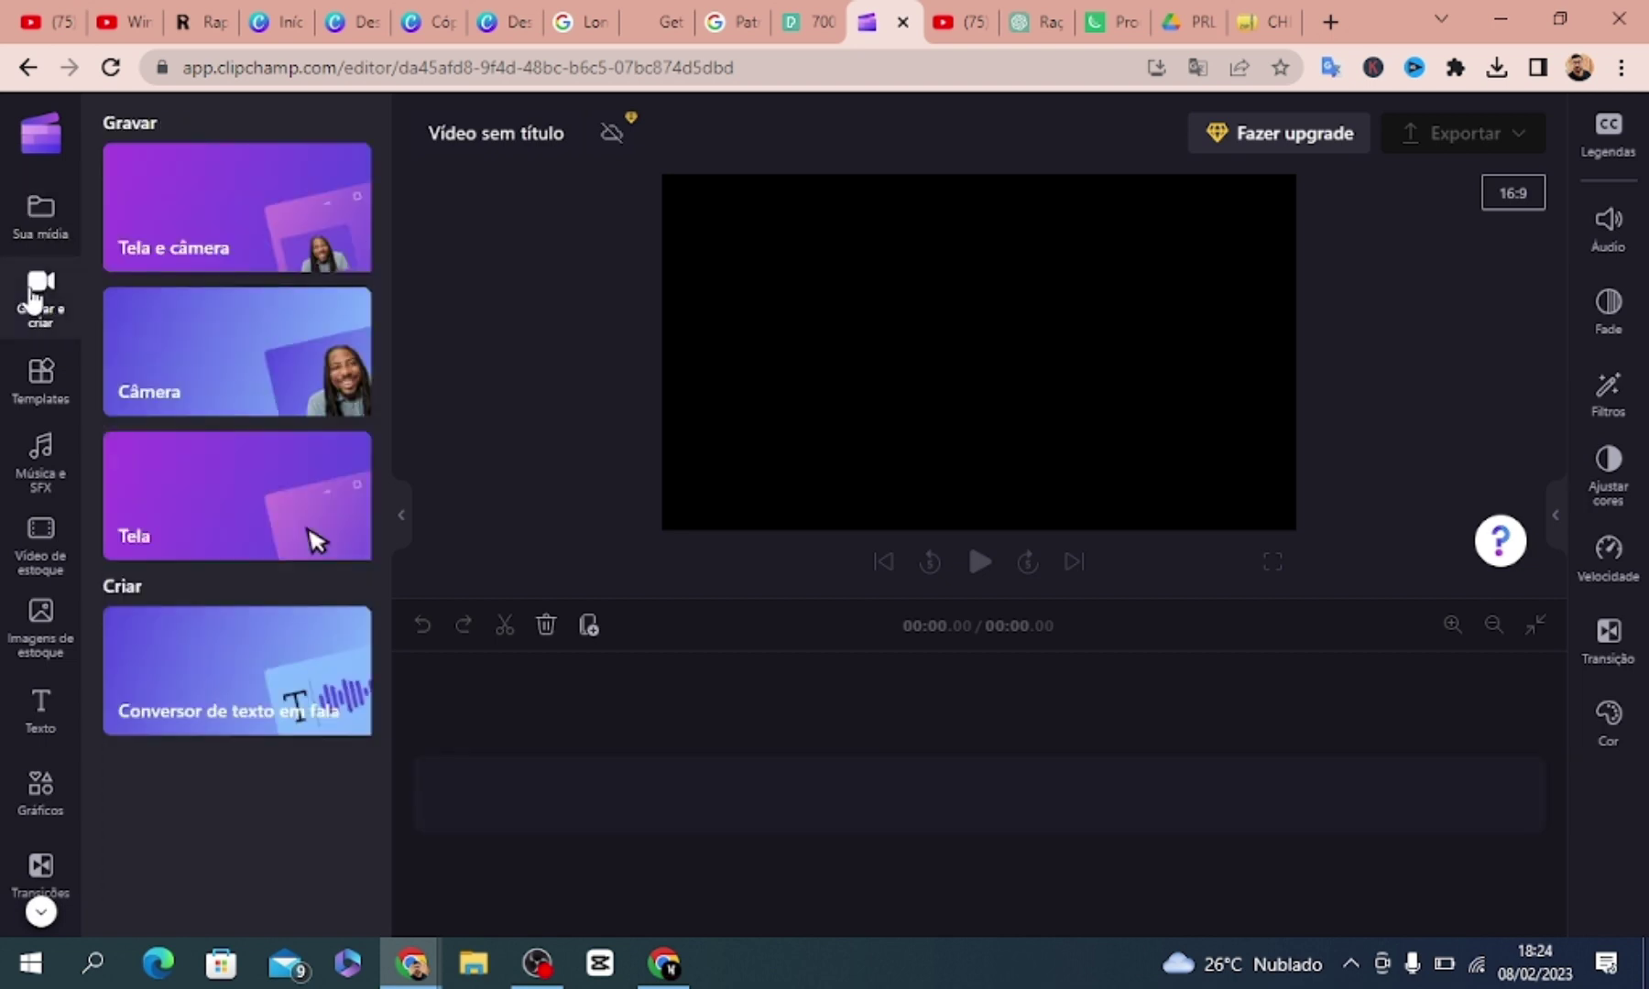
{"action": "left_click", "coordinate": [197, 660]}
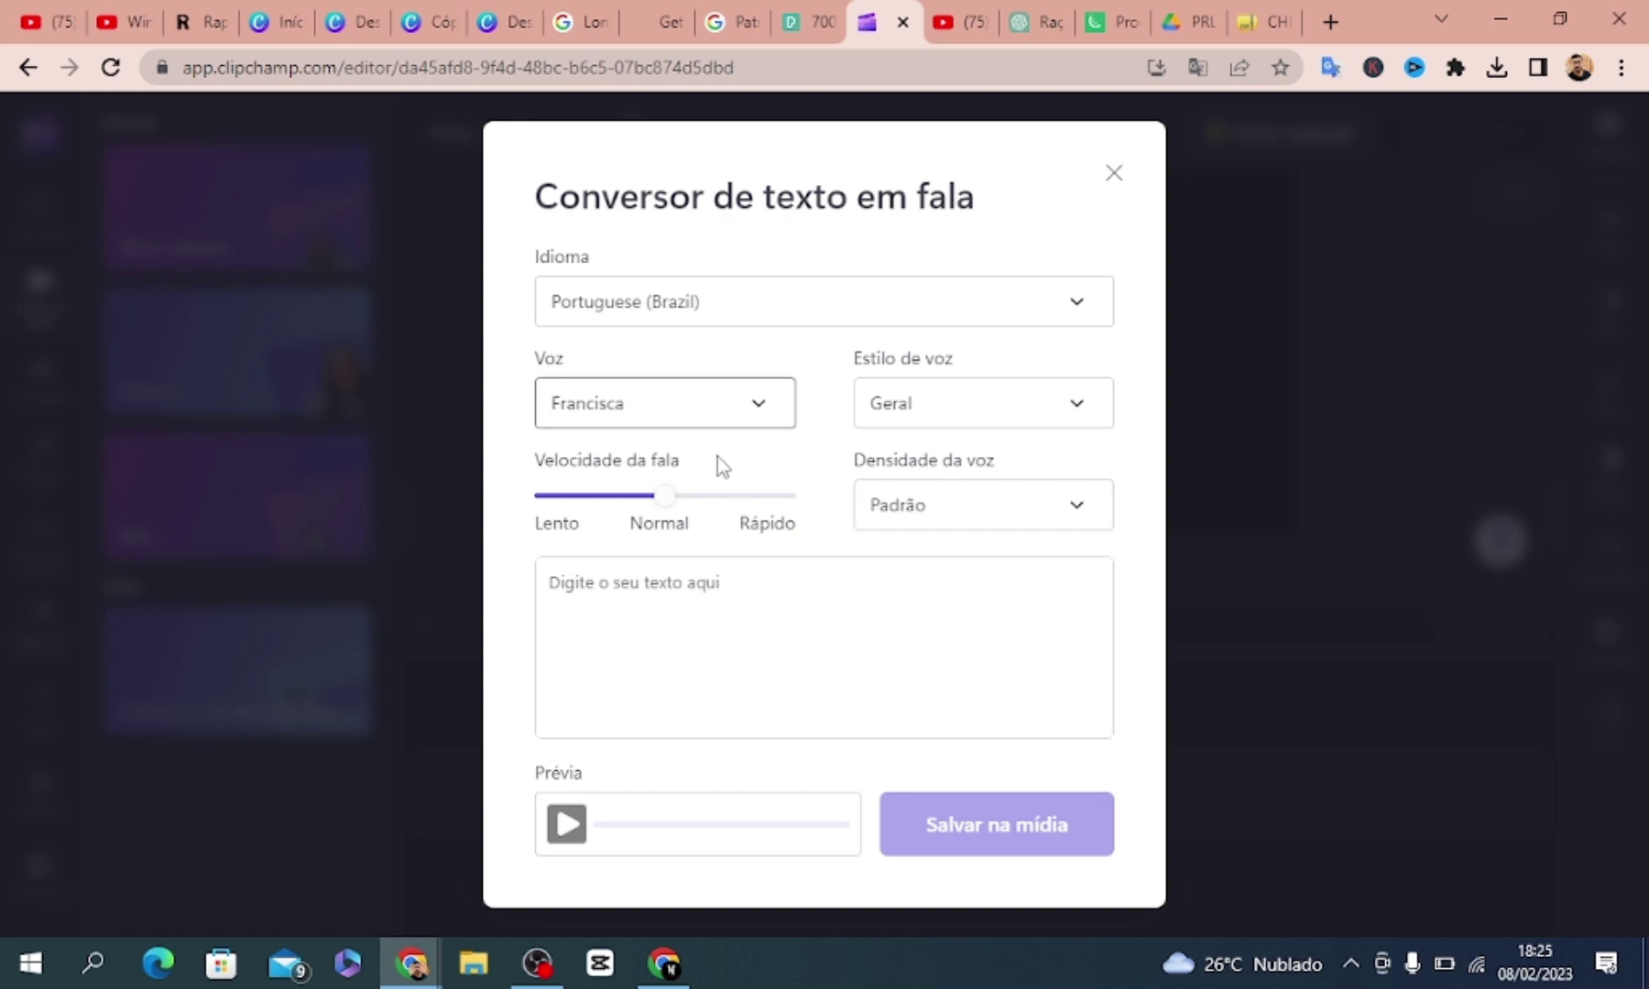
Examine the voices, voice styles and voice densities offered for Portuguese (Brazil) speech
{"action": "mouse_move", "coordinate": [668, 501]}
{"action": "left_mouse_down"}
{"action": "mouse_move", "coordinate": [789, 505]}
{"action": "mouse_move", "coordinate": [629, 499]}
{"action": "mouse_move", "coordinate": [667, 501]}
{"action": "left_mouse_up"}
{"action": "left_click", "coordinate": [727, 424]}
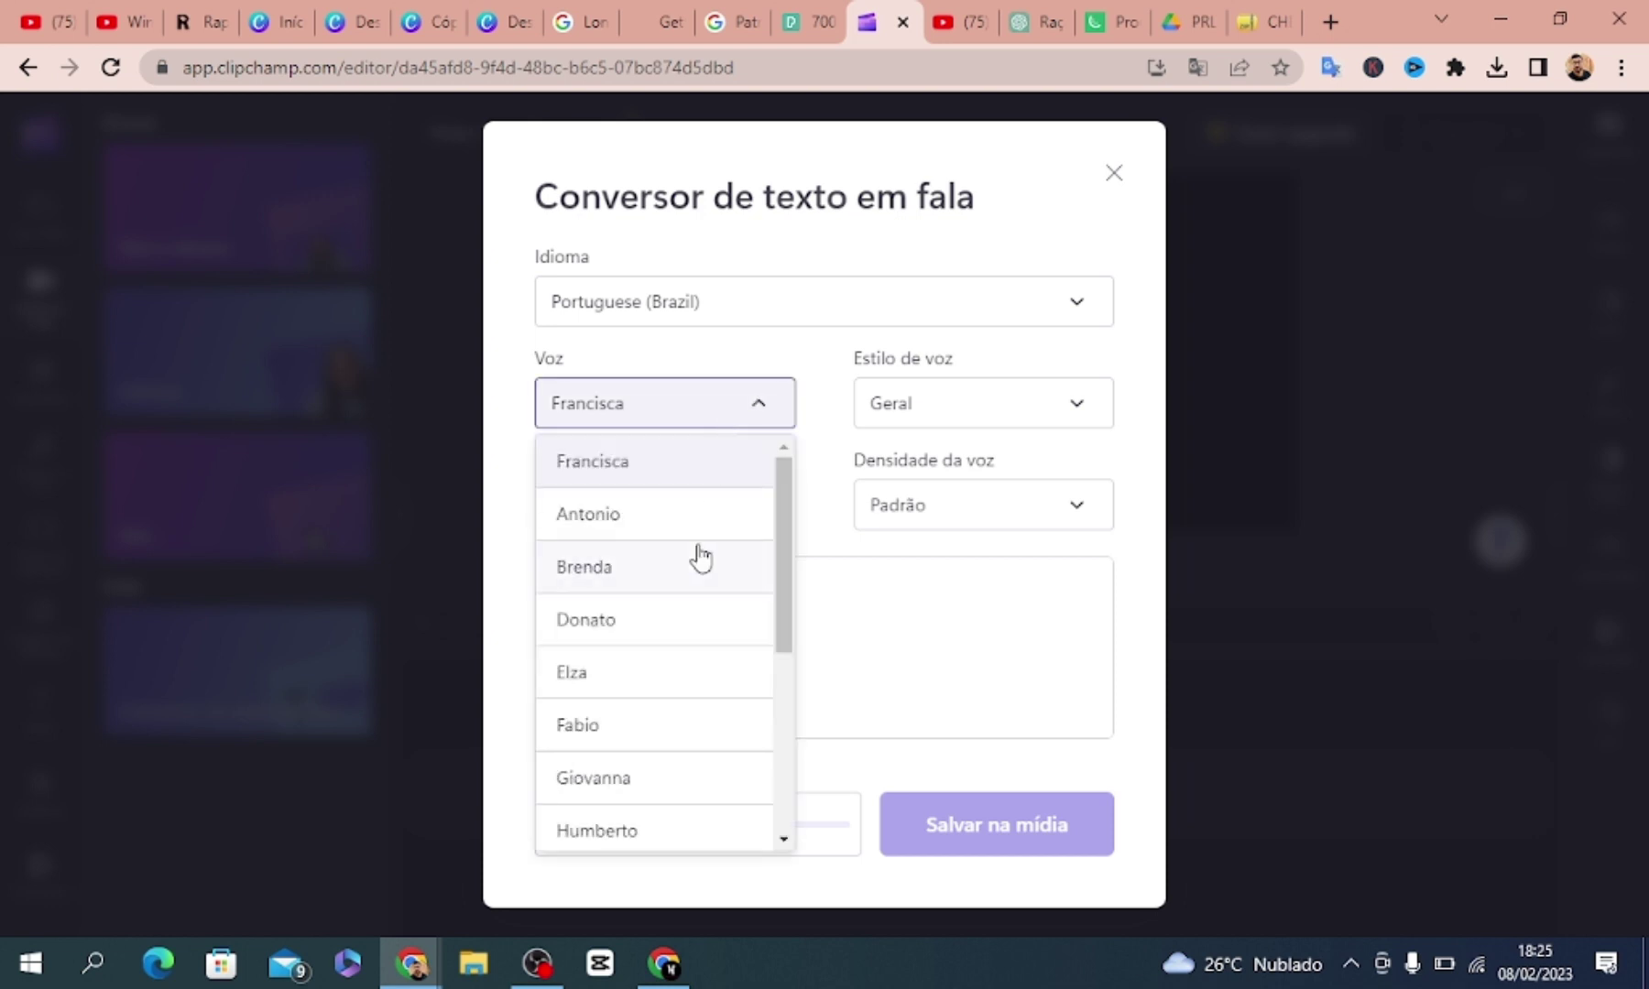
{"action": "scroll", "coordinate": [792, 559], "scroll_direction": "down", "scroll_amount": 1}
{"action": "left_click_drag", "start_coordinate": [789, 558], "coordinate": [781, 516]}
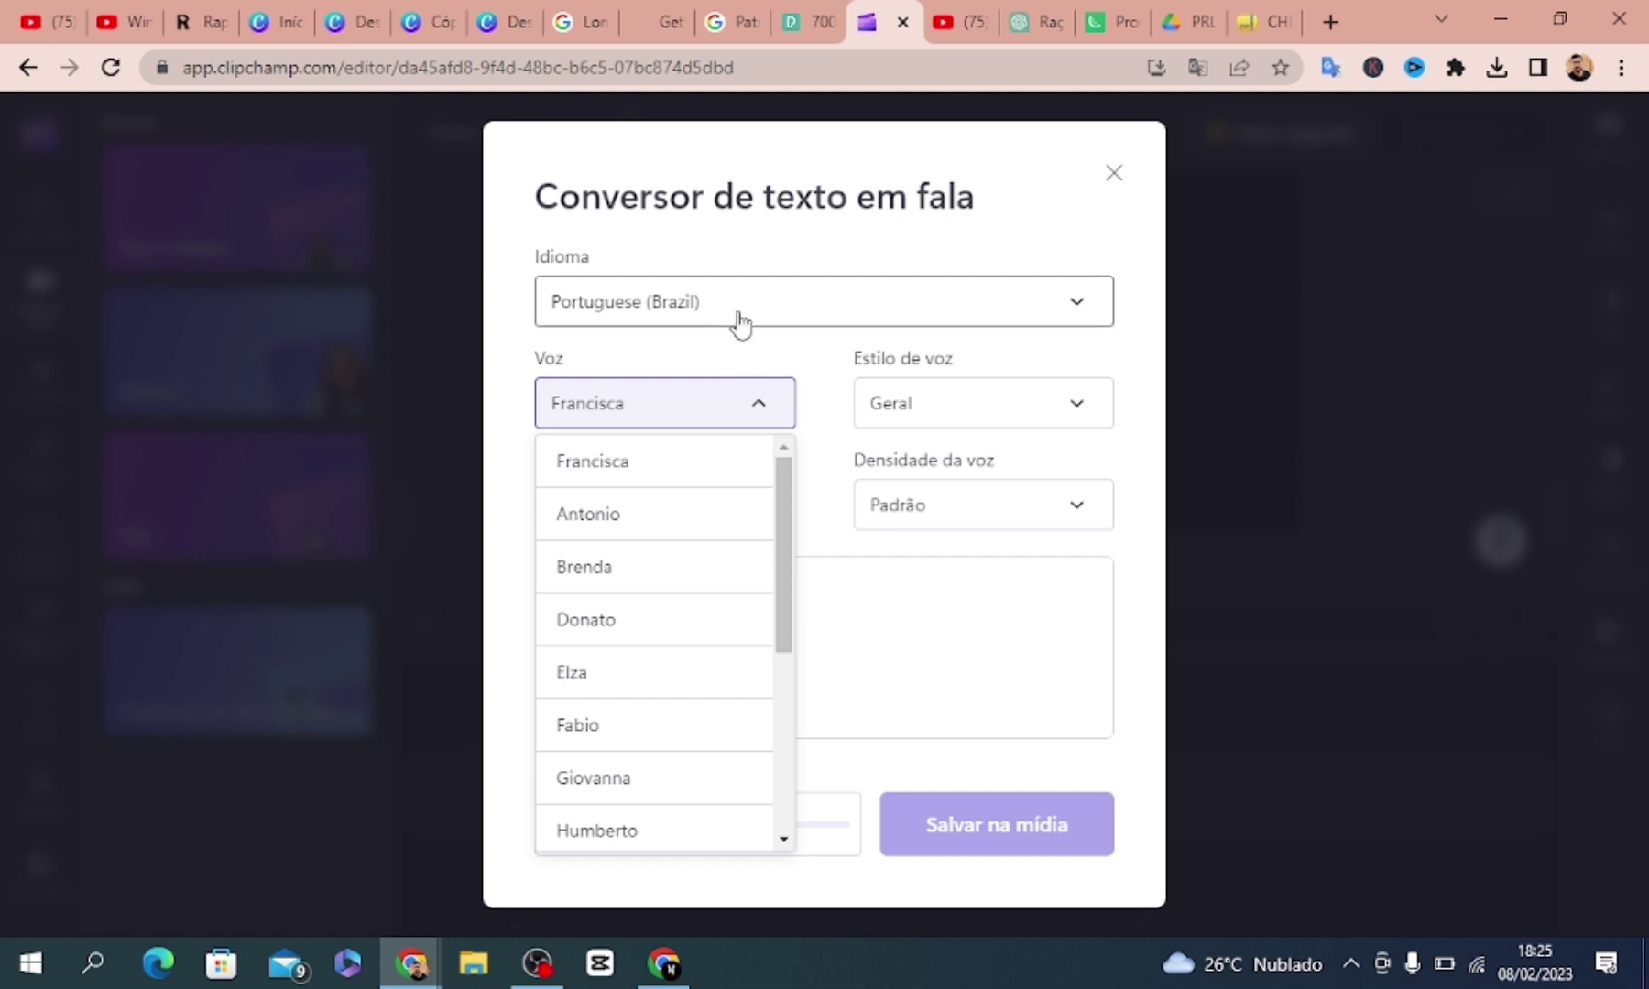
{"action": "left_click", "coordinate": [744, 363]}
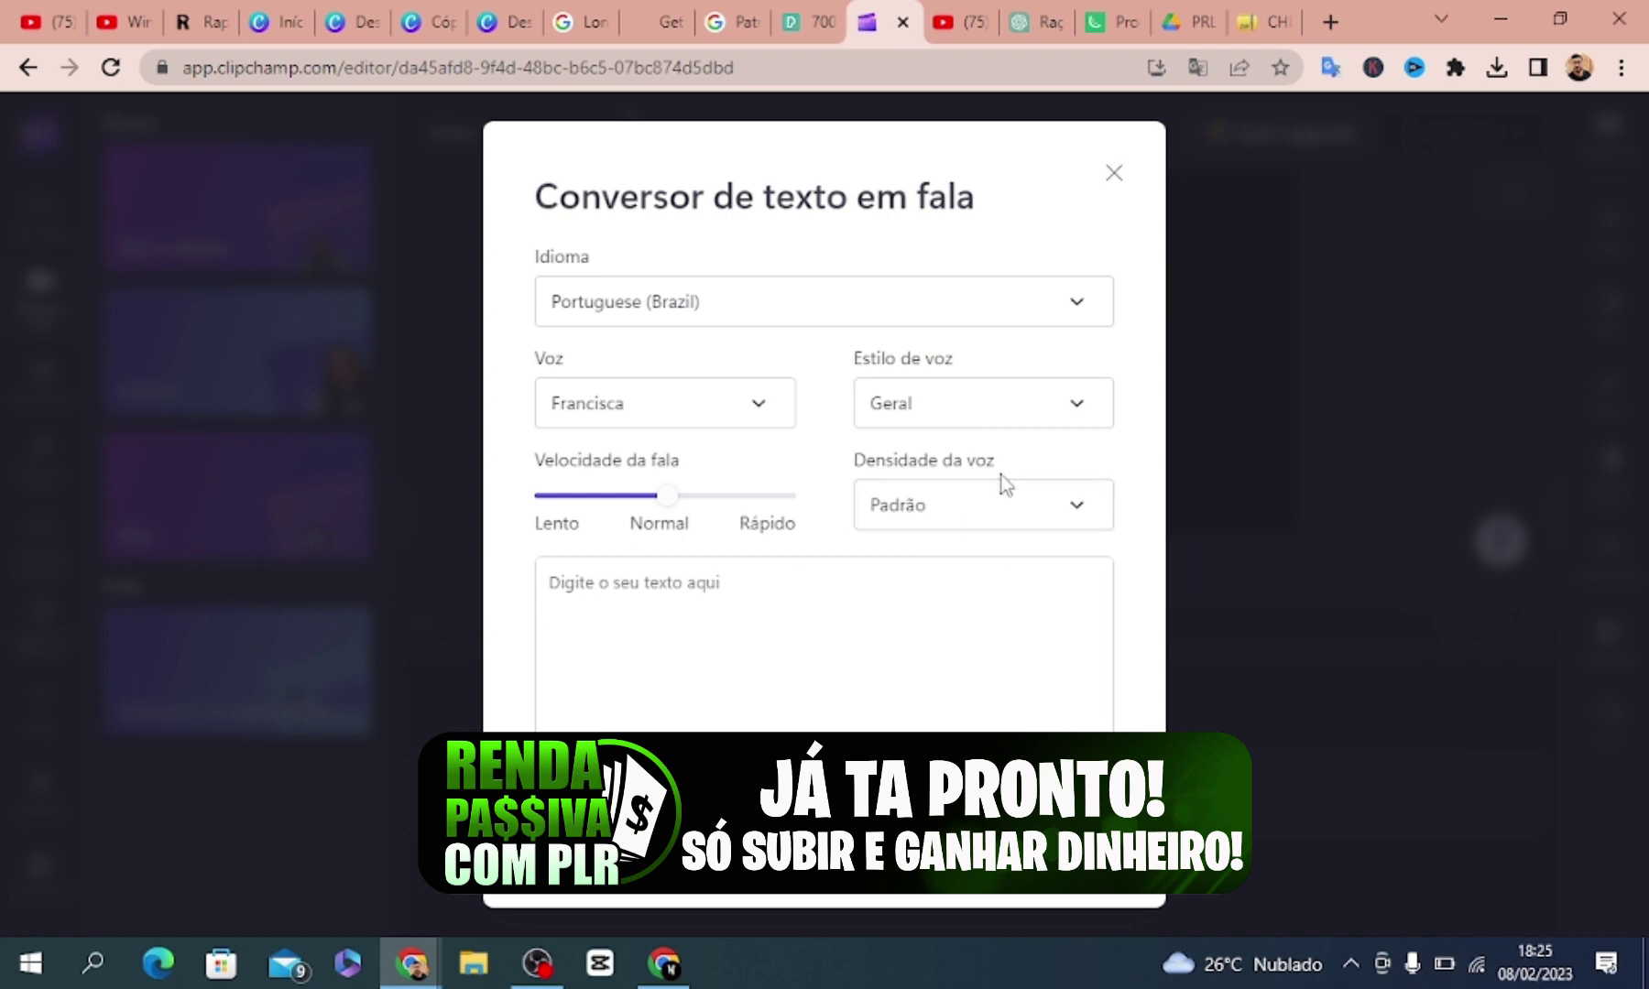
{"action": "left_click", "coordinate": [1020, 409]}
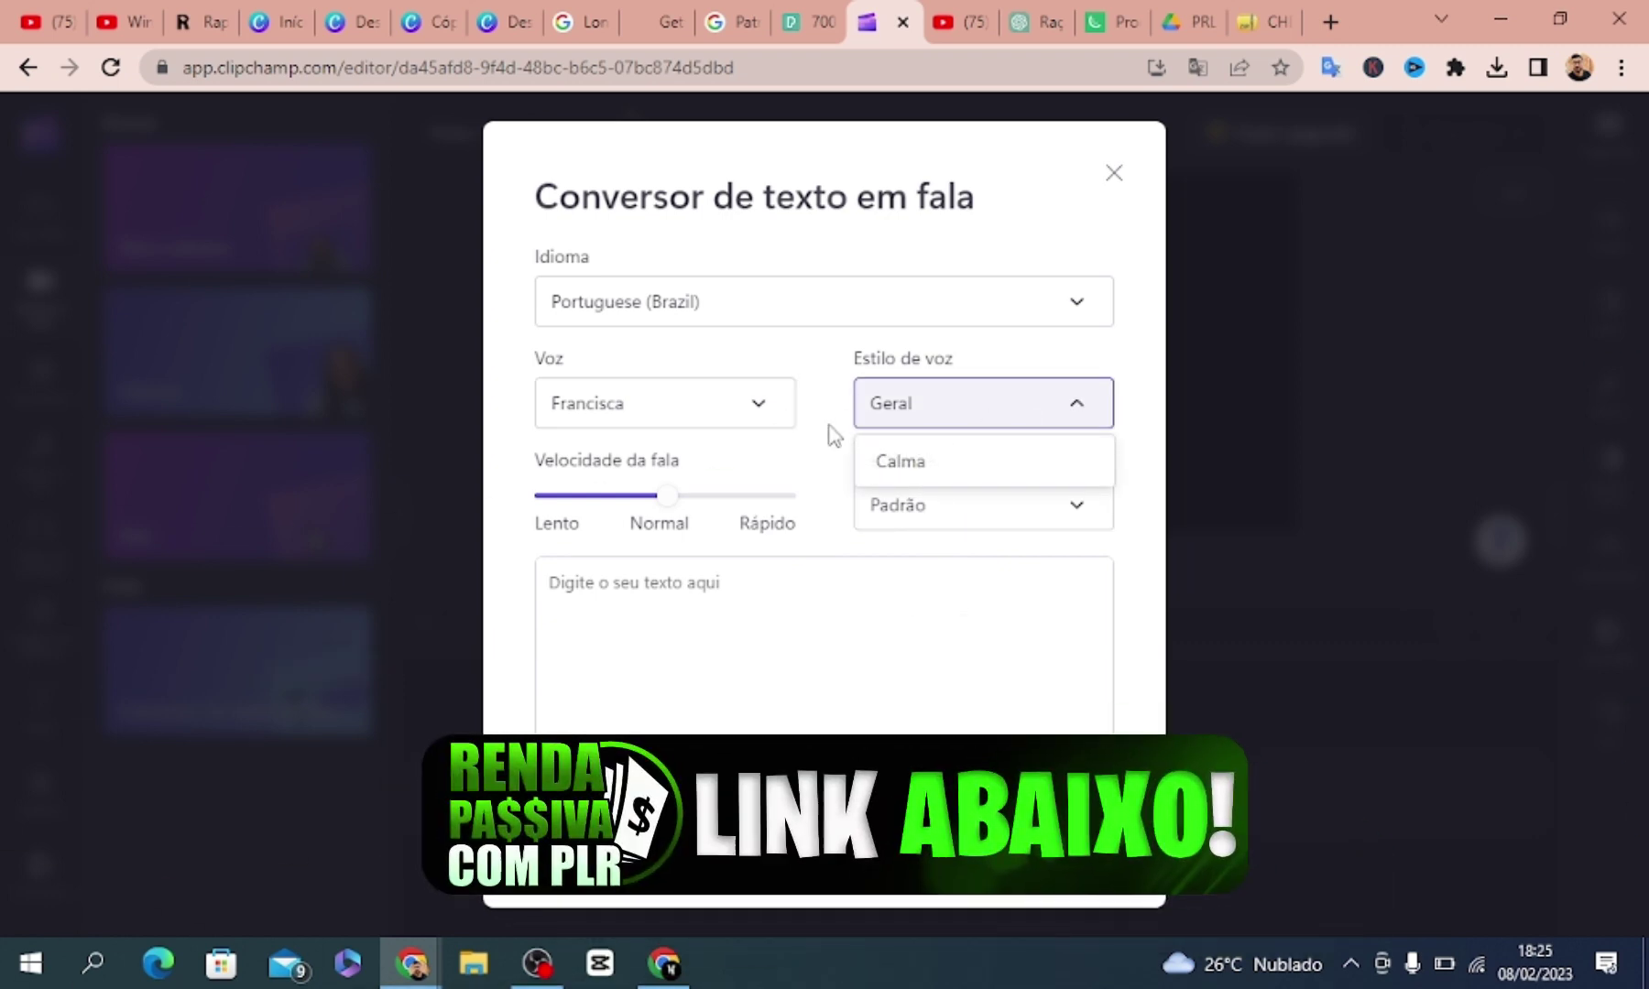
{"action": "left_click", "coordinate": [831, 431]}
{"action": "left_click", "coordinate": [978, 522]}
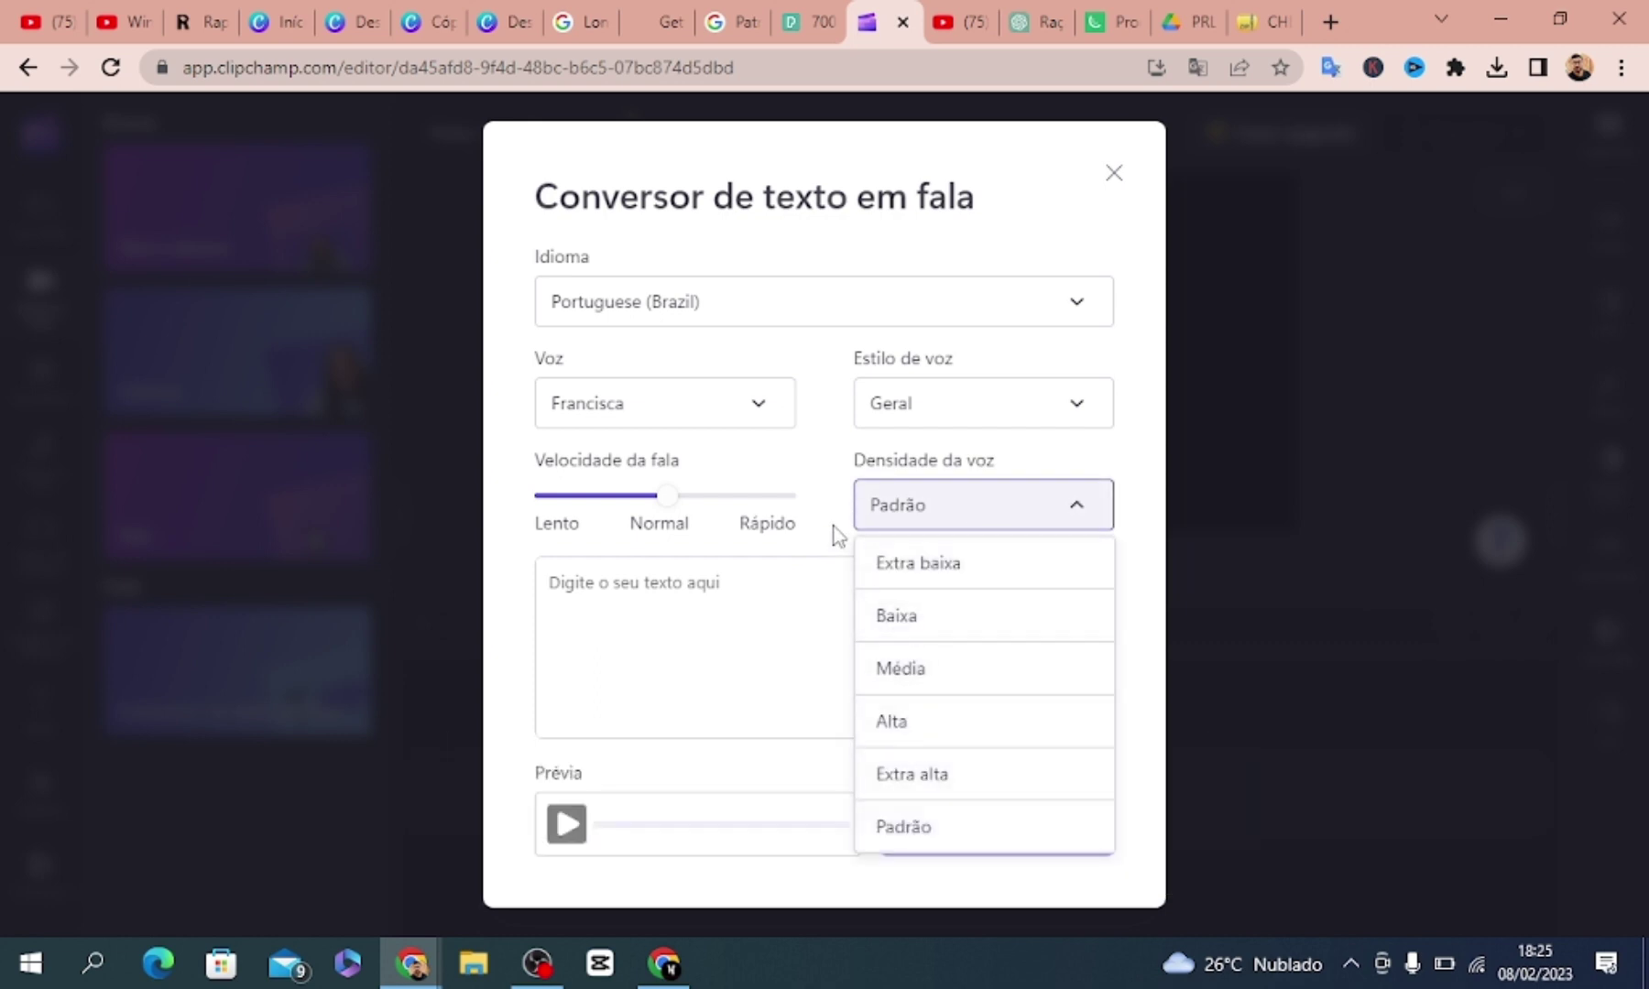
{"action": "left_click", "coordinate": [832, 538]}
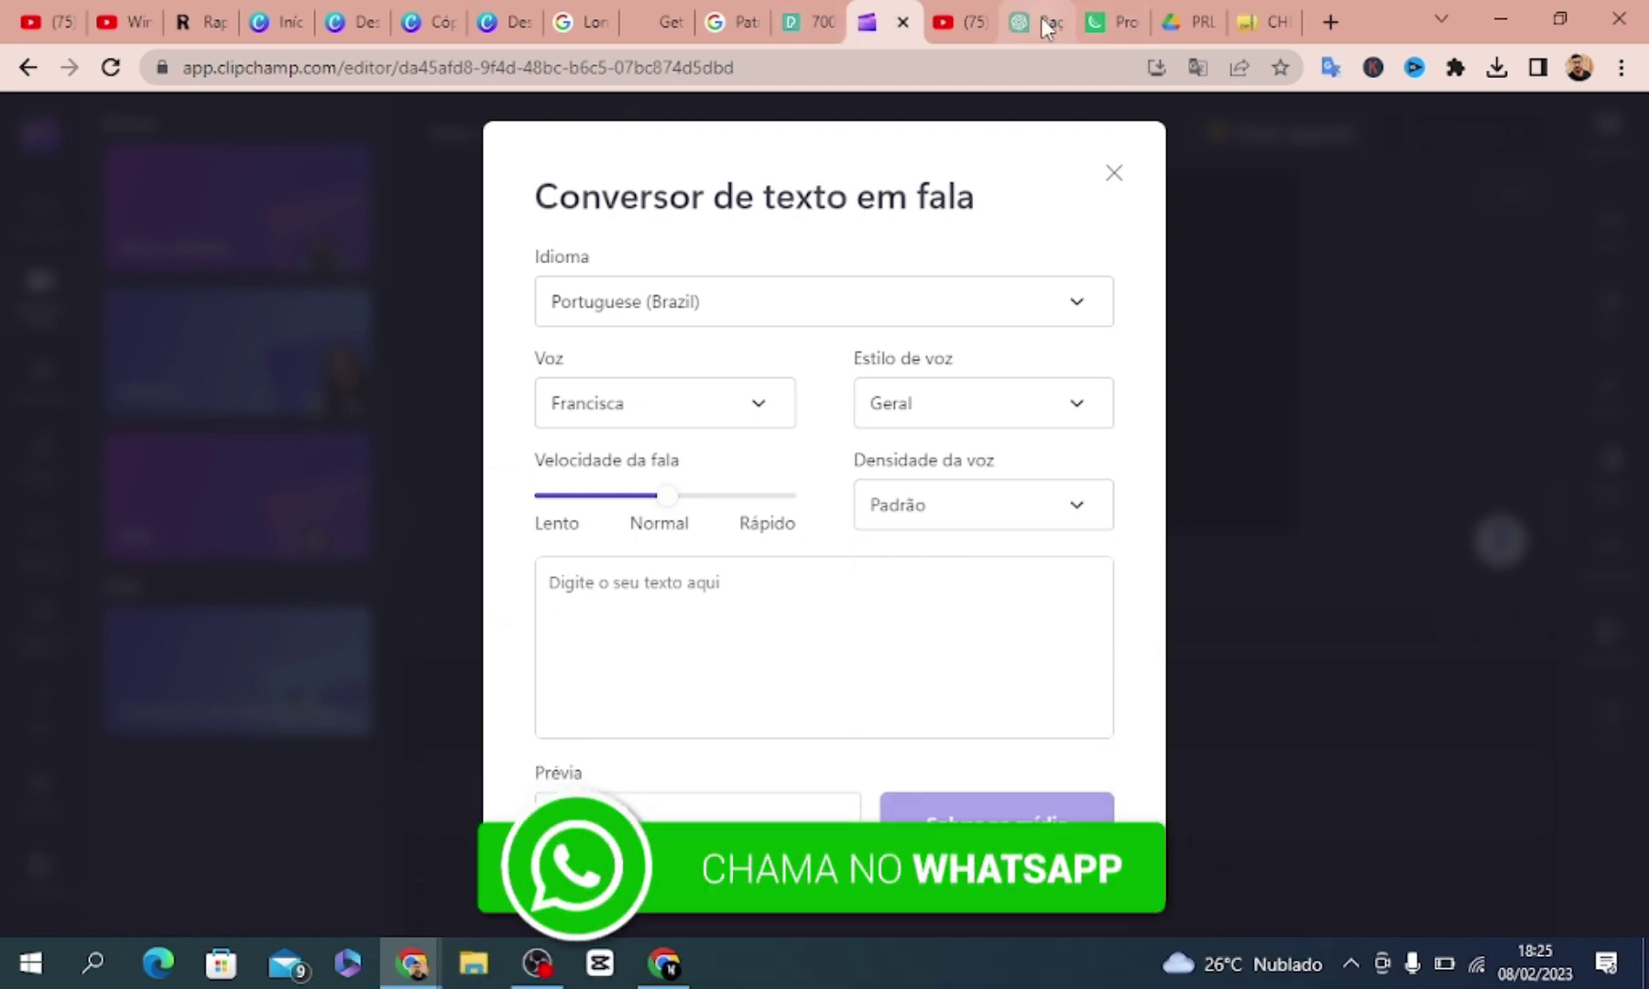
Copy the presenter's greeting from the ChatGPT script and paste it as the text for Clipchamp's text-to-speech converter
{"action": "left_click", "coordinate": [1040, 18]}
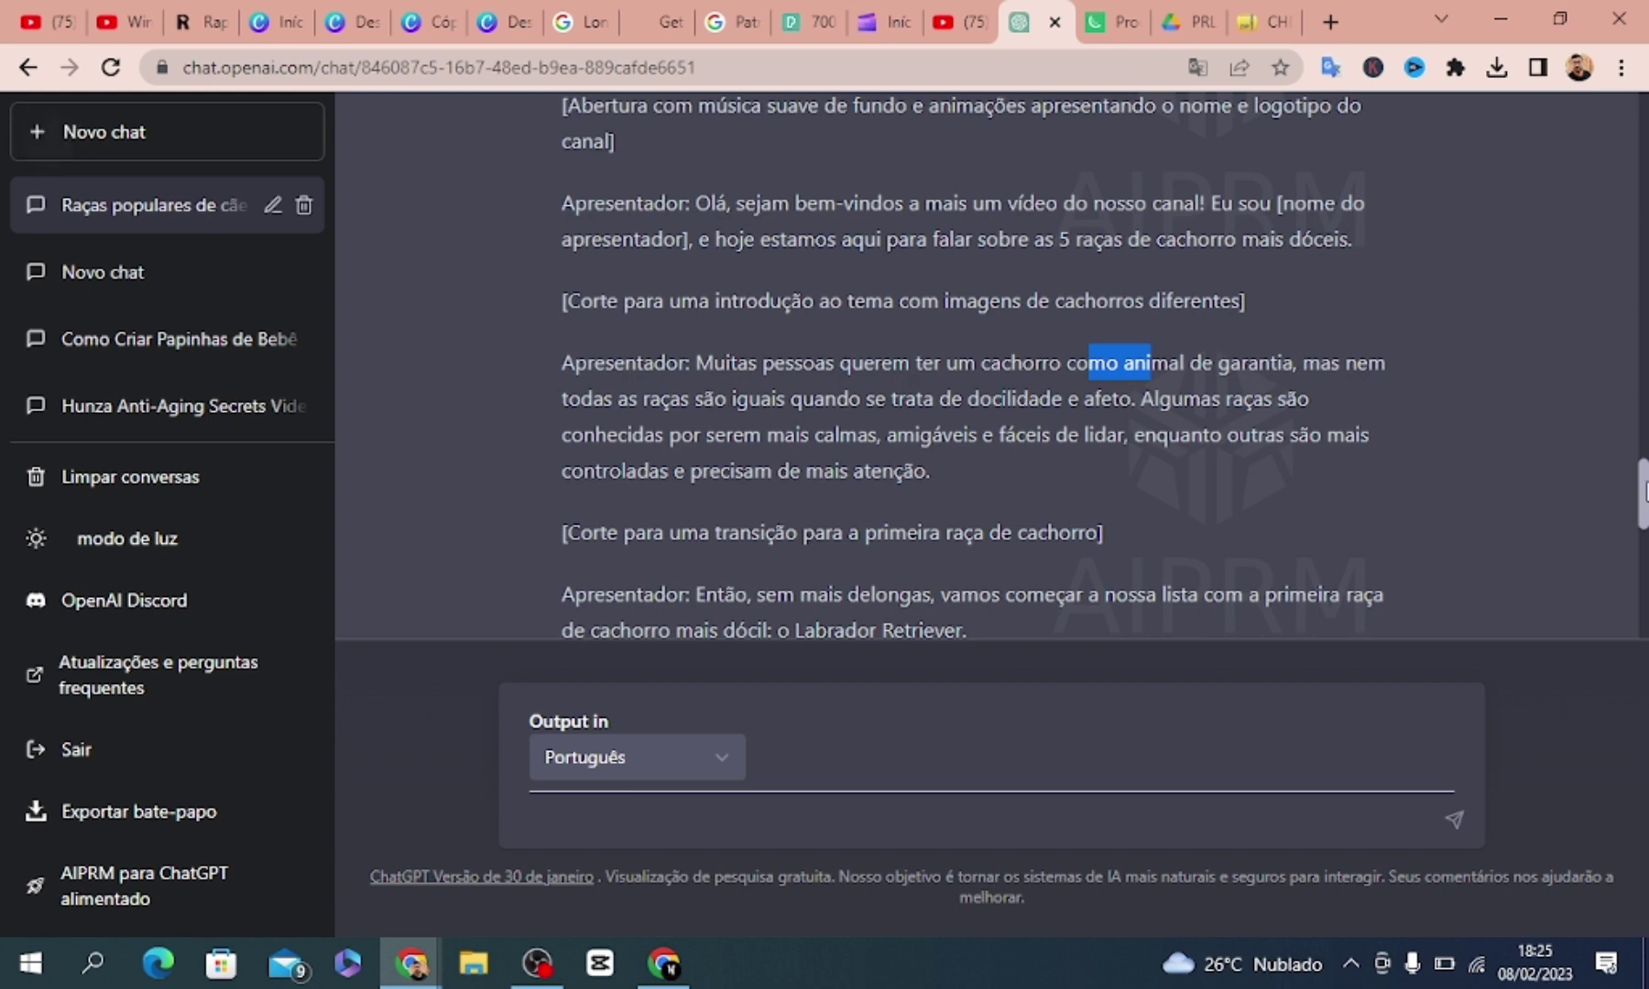
{"action": "left_click_drag", "start_coordinate": [1645, 491], "coordinate": [1645, 480]}
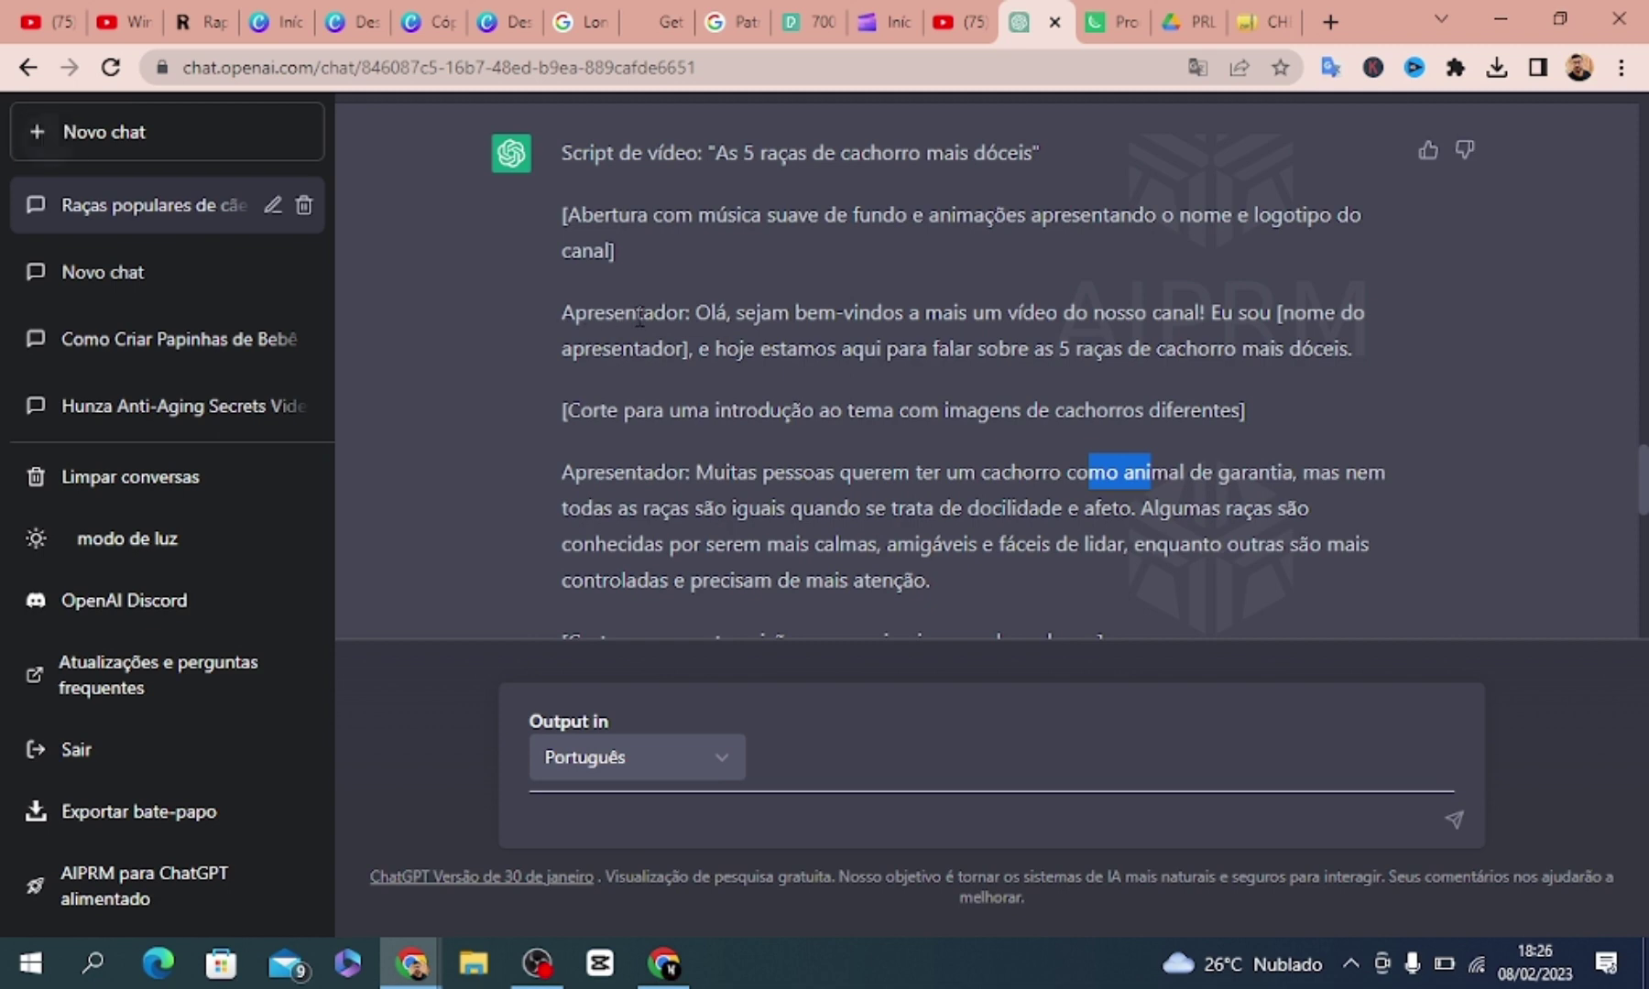
{"action": "left_click_drag", "start_coordinate": [696, 313], "coordinate": [1361, 352]}
{"action": "key", "text": "ctrl+c"}
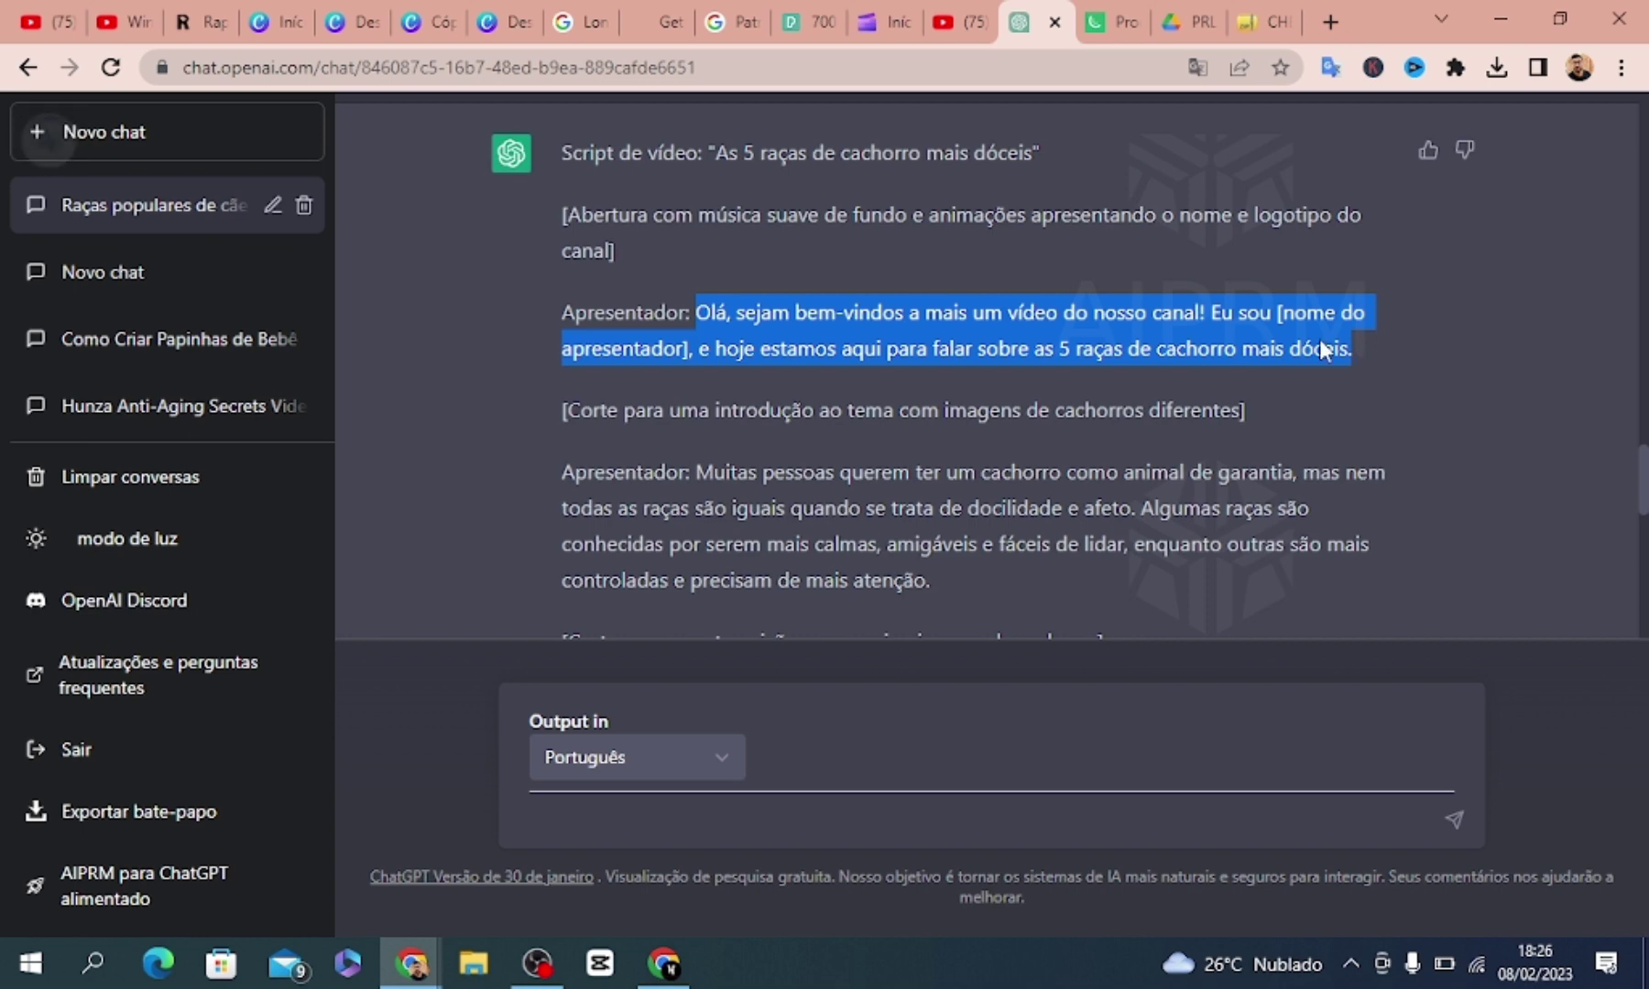
{"action": "left_click", "coordinate": [874, 25]}
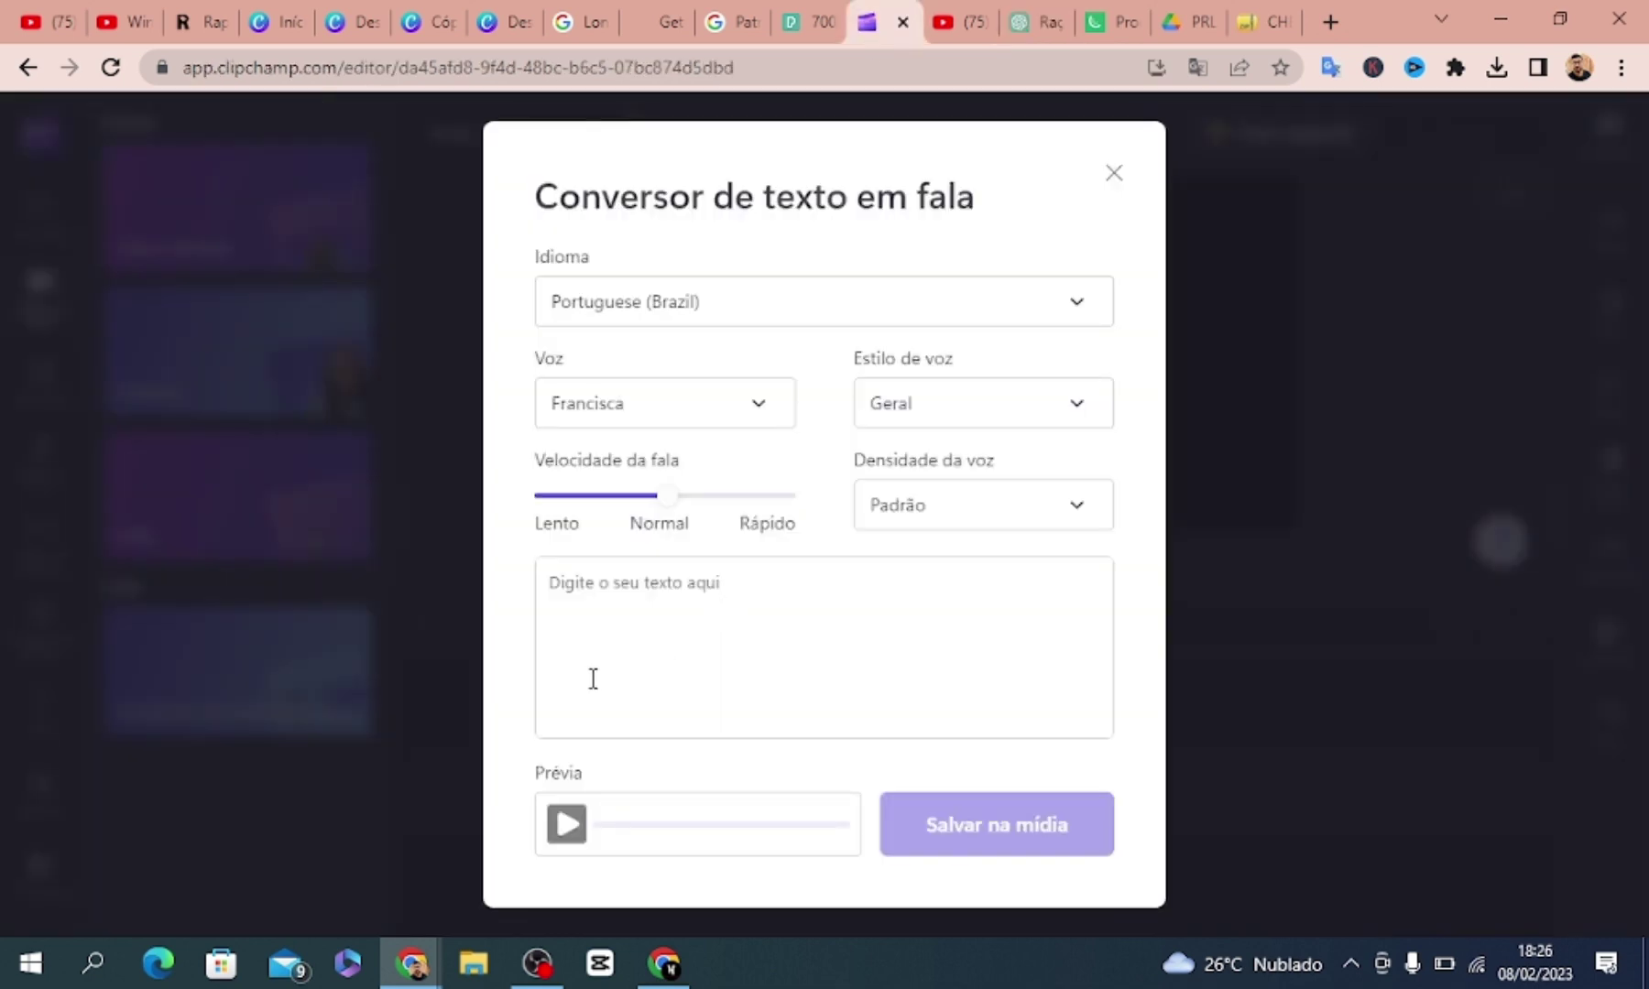
{"action": "left_click", "coordinate": [616, 632]}
{"action": "key", "text": "ctrl+v"}
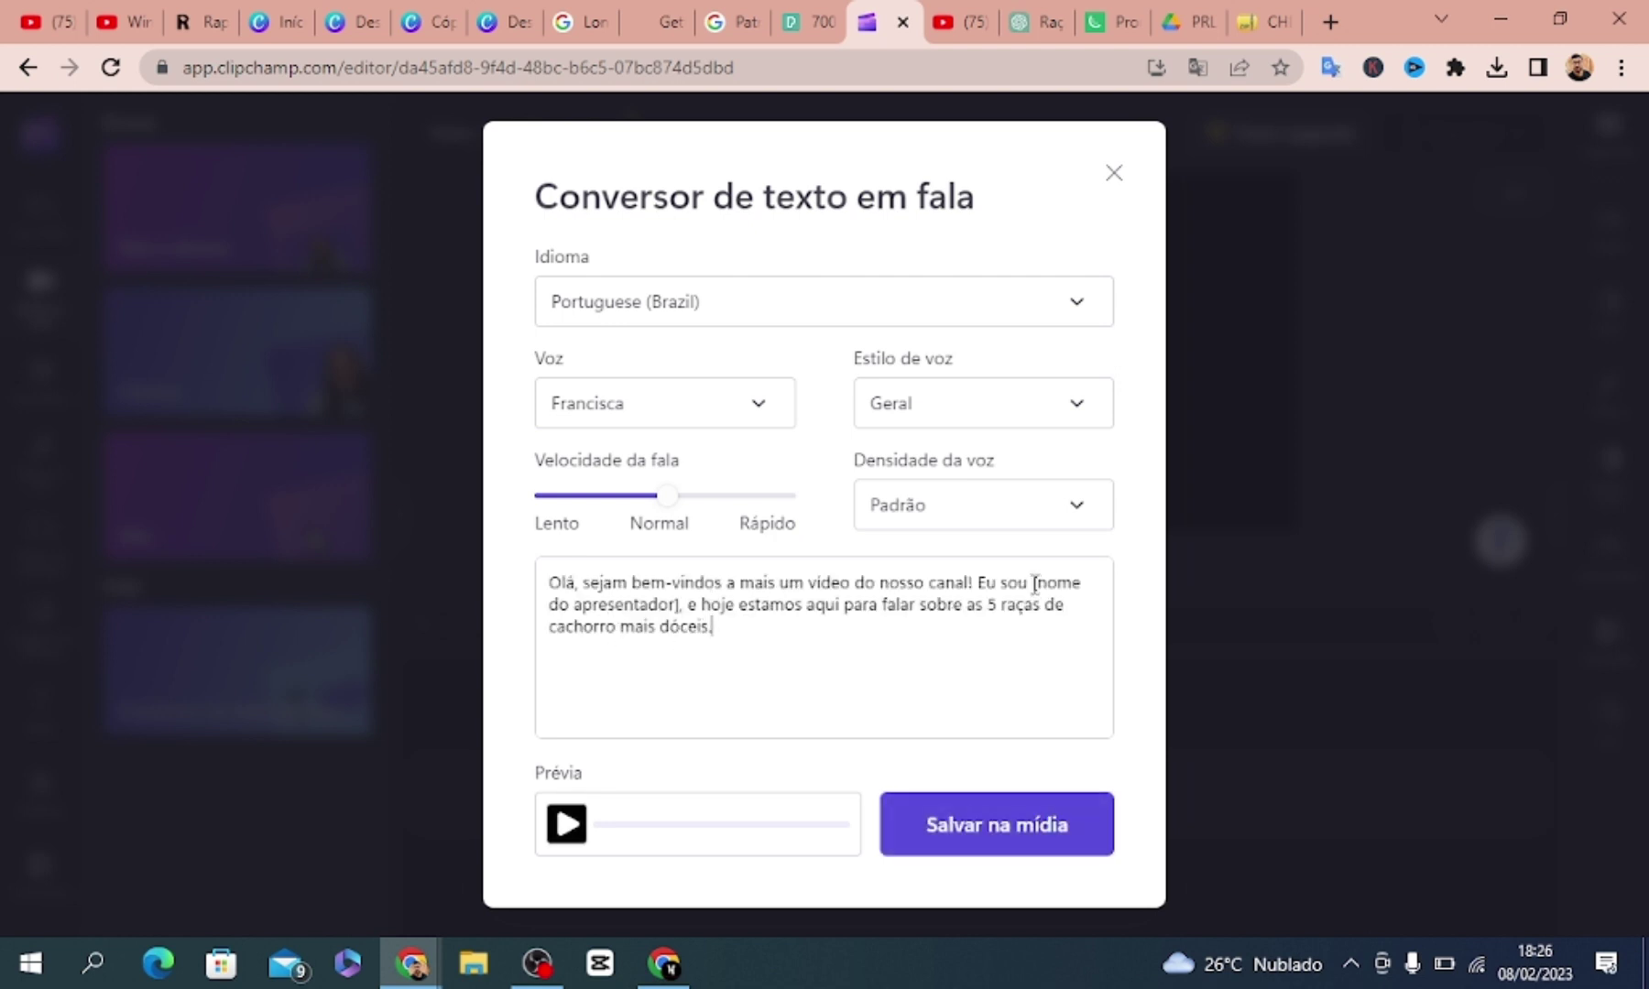
Replace the placeholder "[nome do apresentador]" in the greeting with "a" and the selected voice's name, and play the speech preview
{"action": "left_click_drag", "start_coordinate": [1032, 584], "coordinate": [682, 607]}
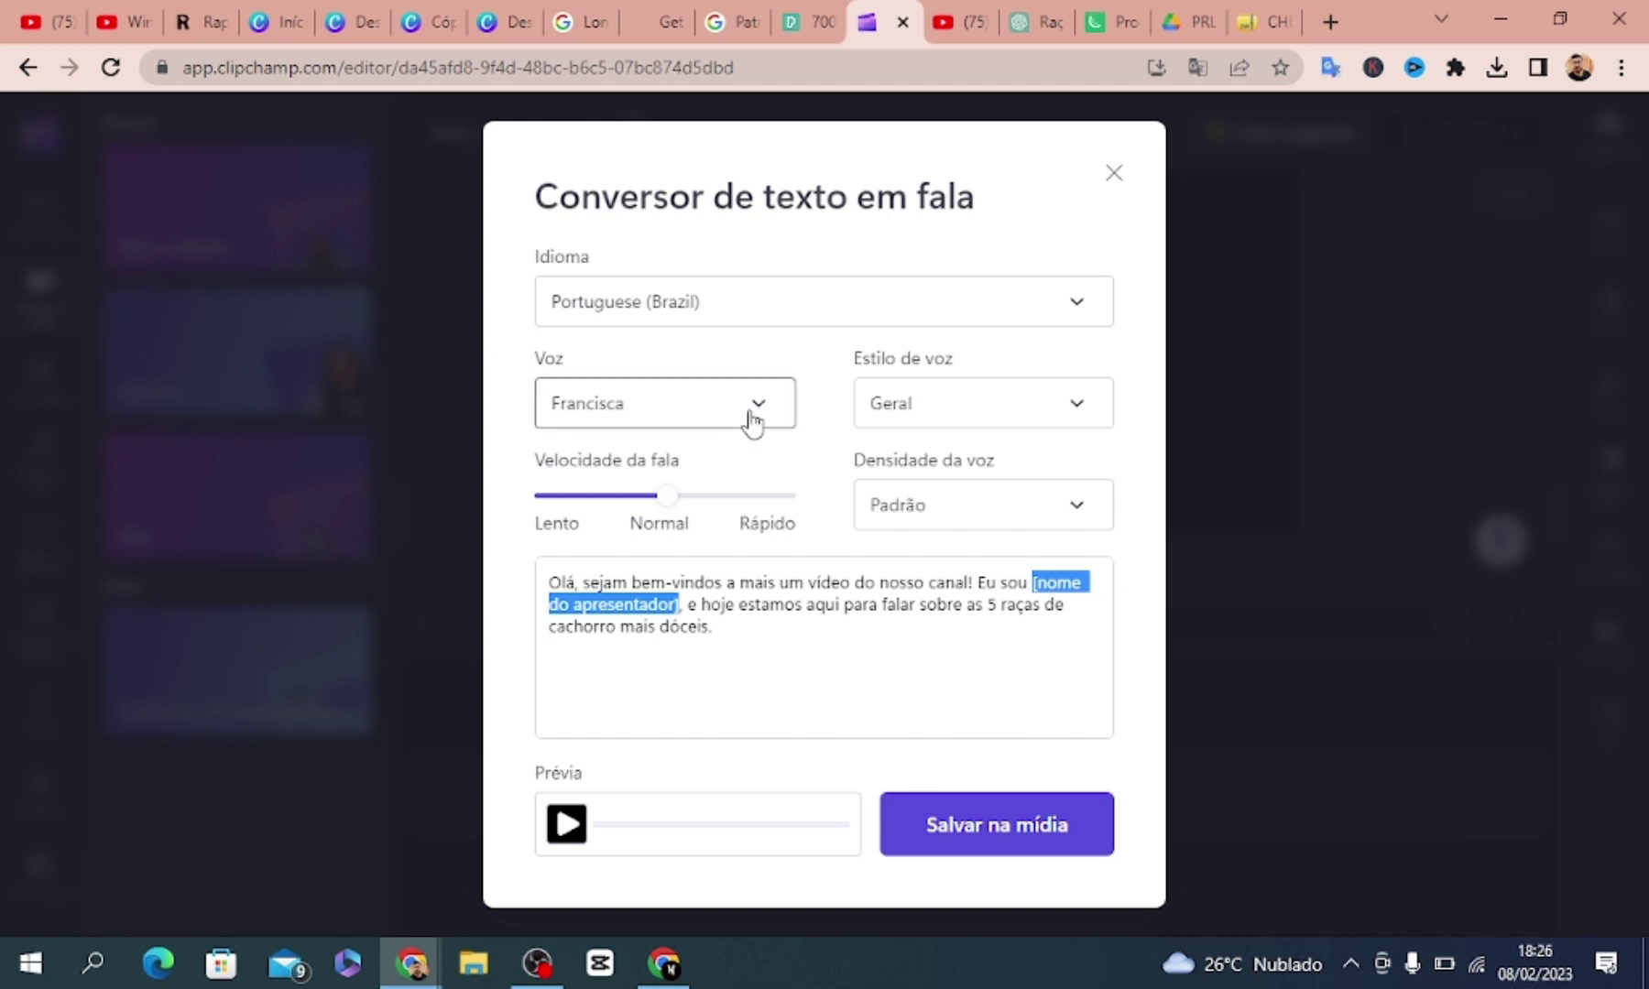
{"action": "type", "text": "F"}
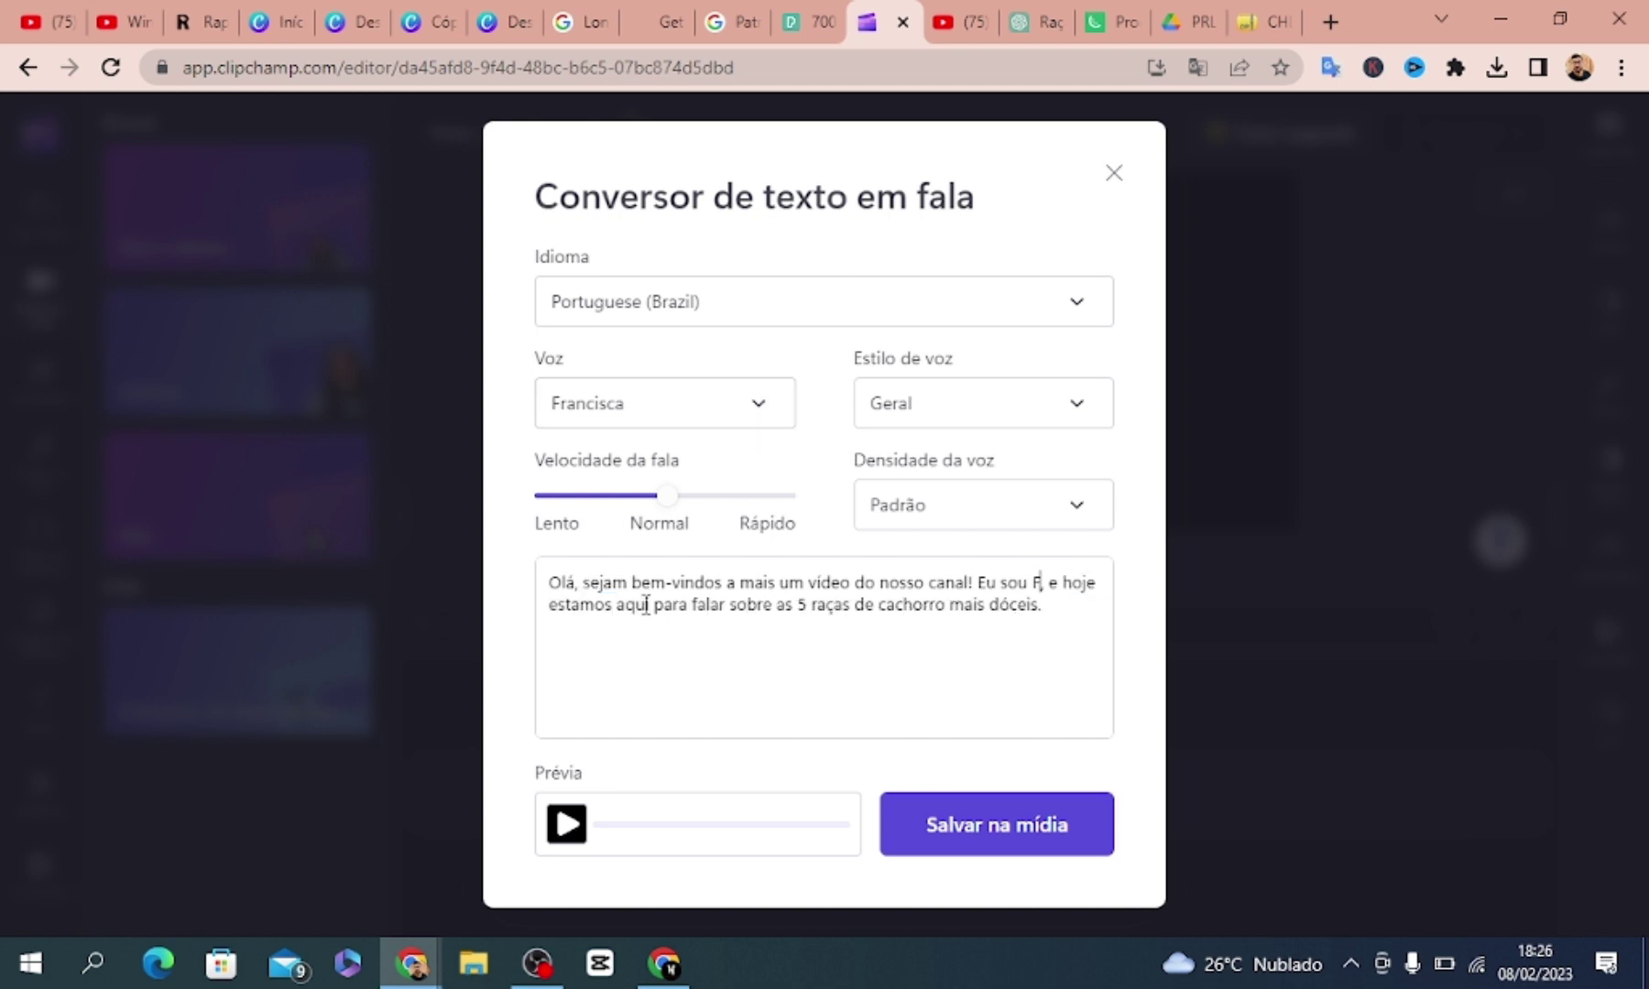
{"action": "type", "text": "ran"}
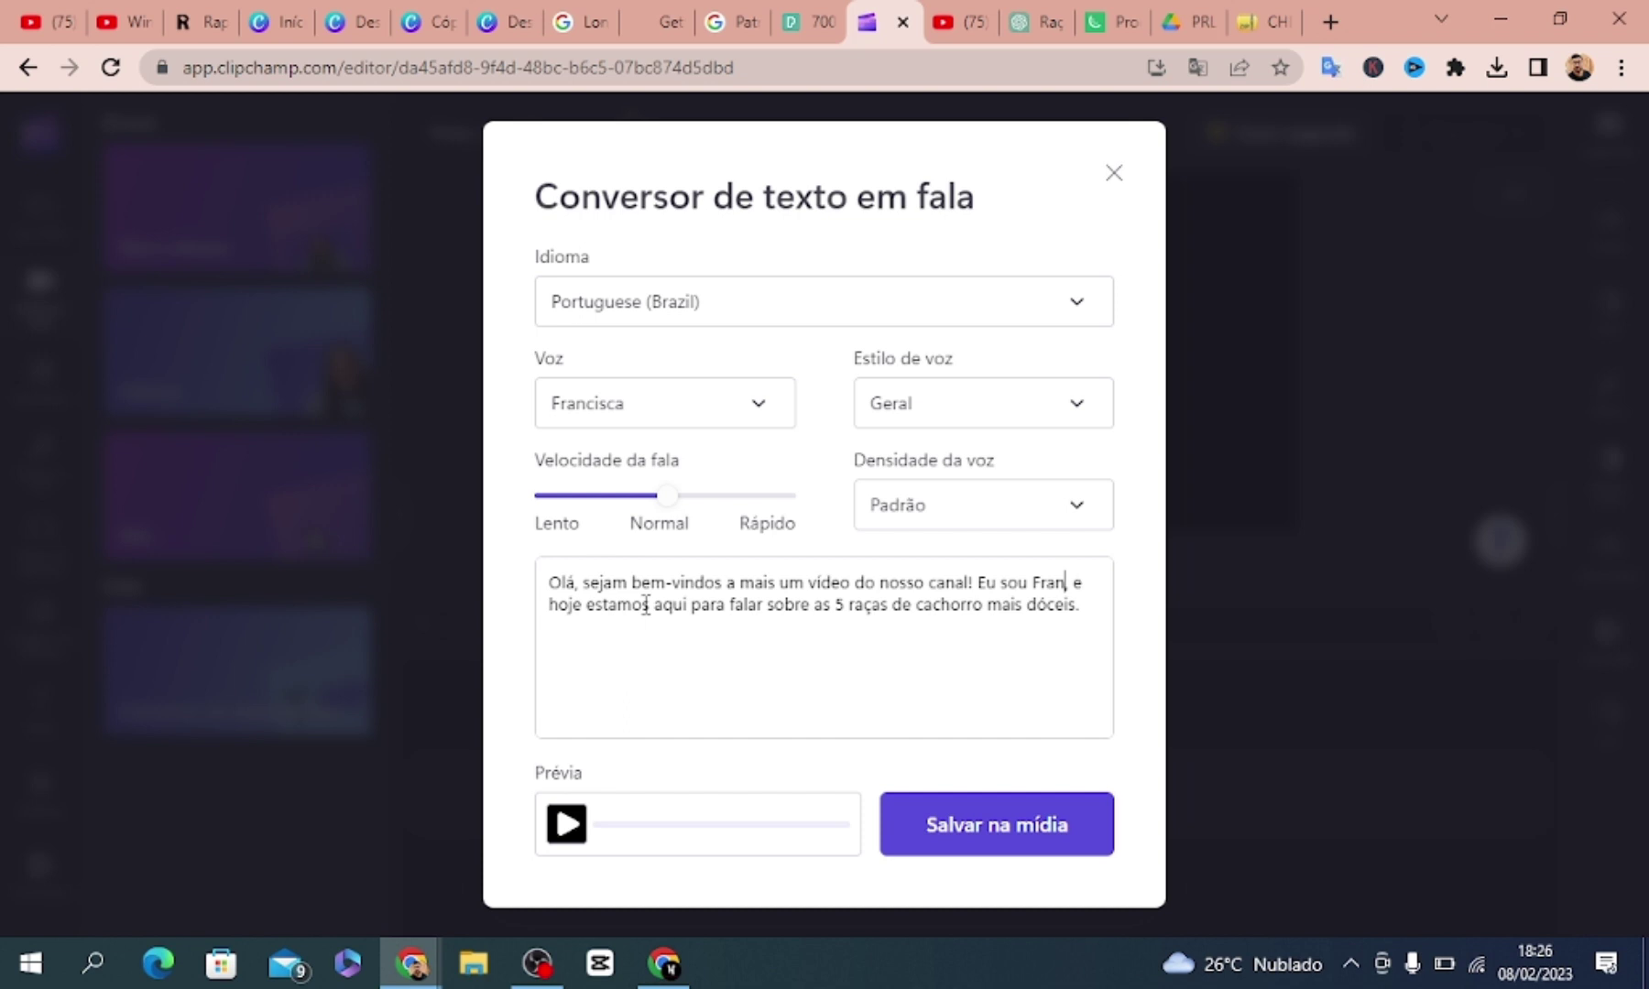
{"action": "type", "text": "cisca,"}
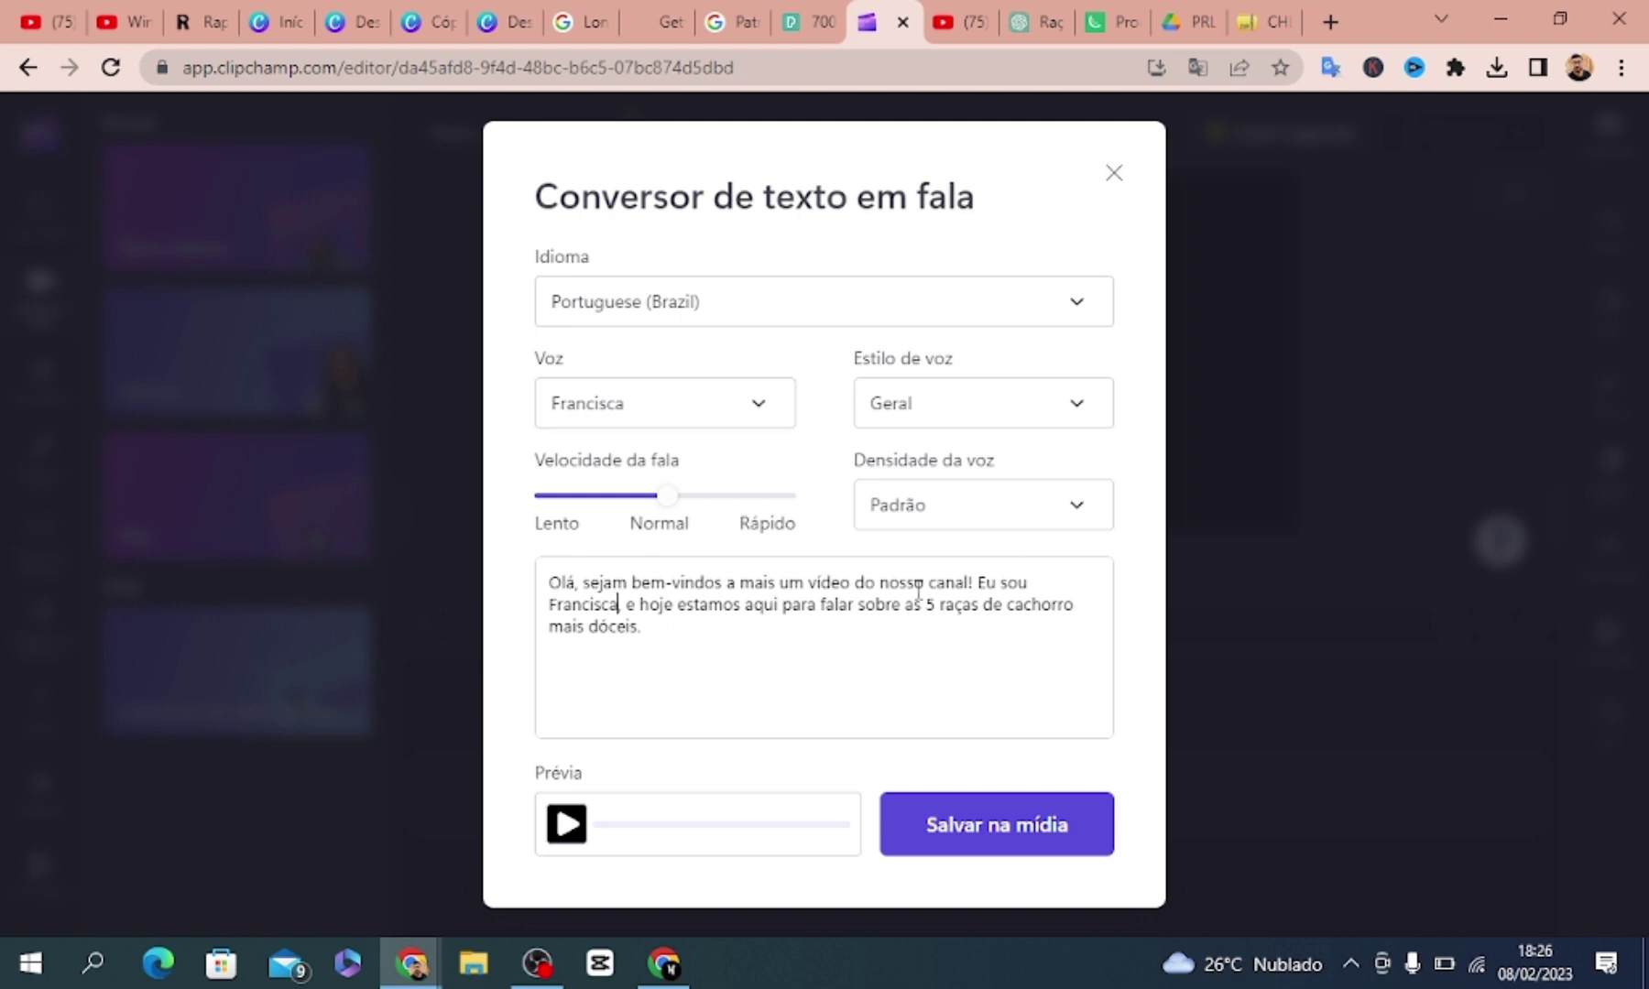
{"action": "left_click", "coordinate": [1029, 584]}
{"action": "type", "text": "a"}
{"action": "left_click", "coordinate": [673, 630]}
{"action": "left_click", "coordinate": [541, 963]}
{"action": "left_click", "coordinate": [540, 963]}
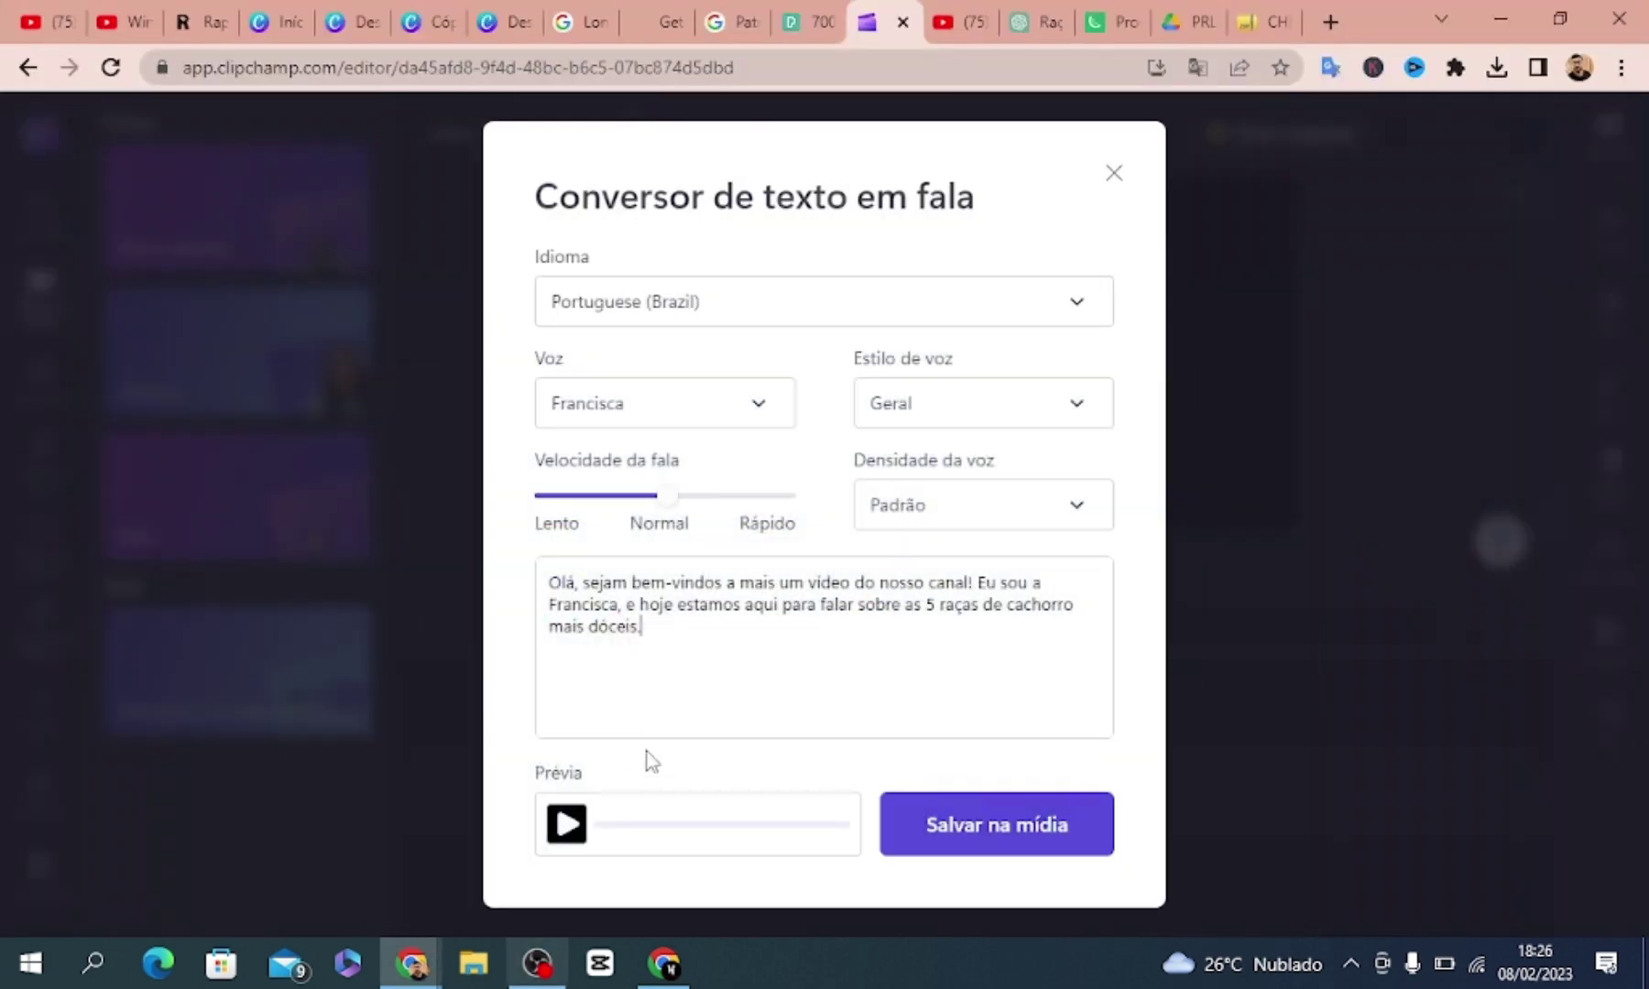
{"action": "left_click", "coordinate": [565, 824]}
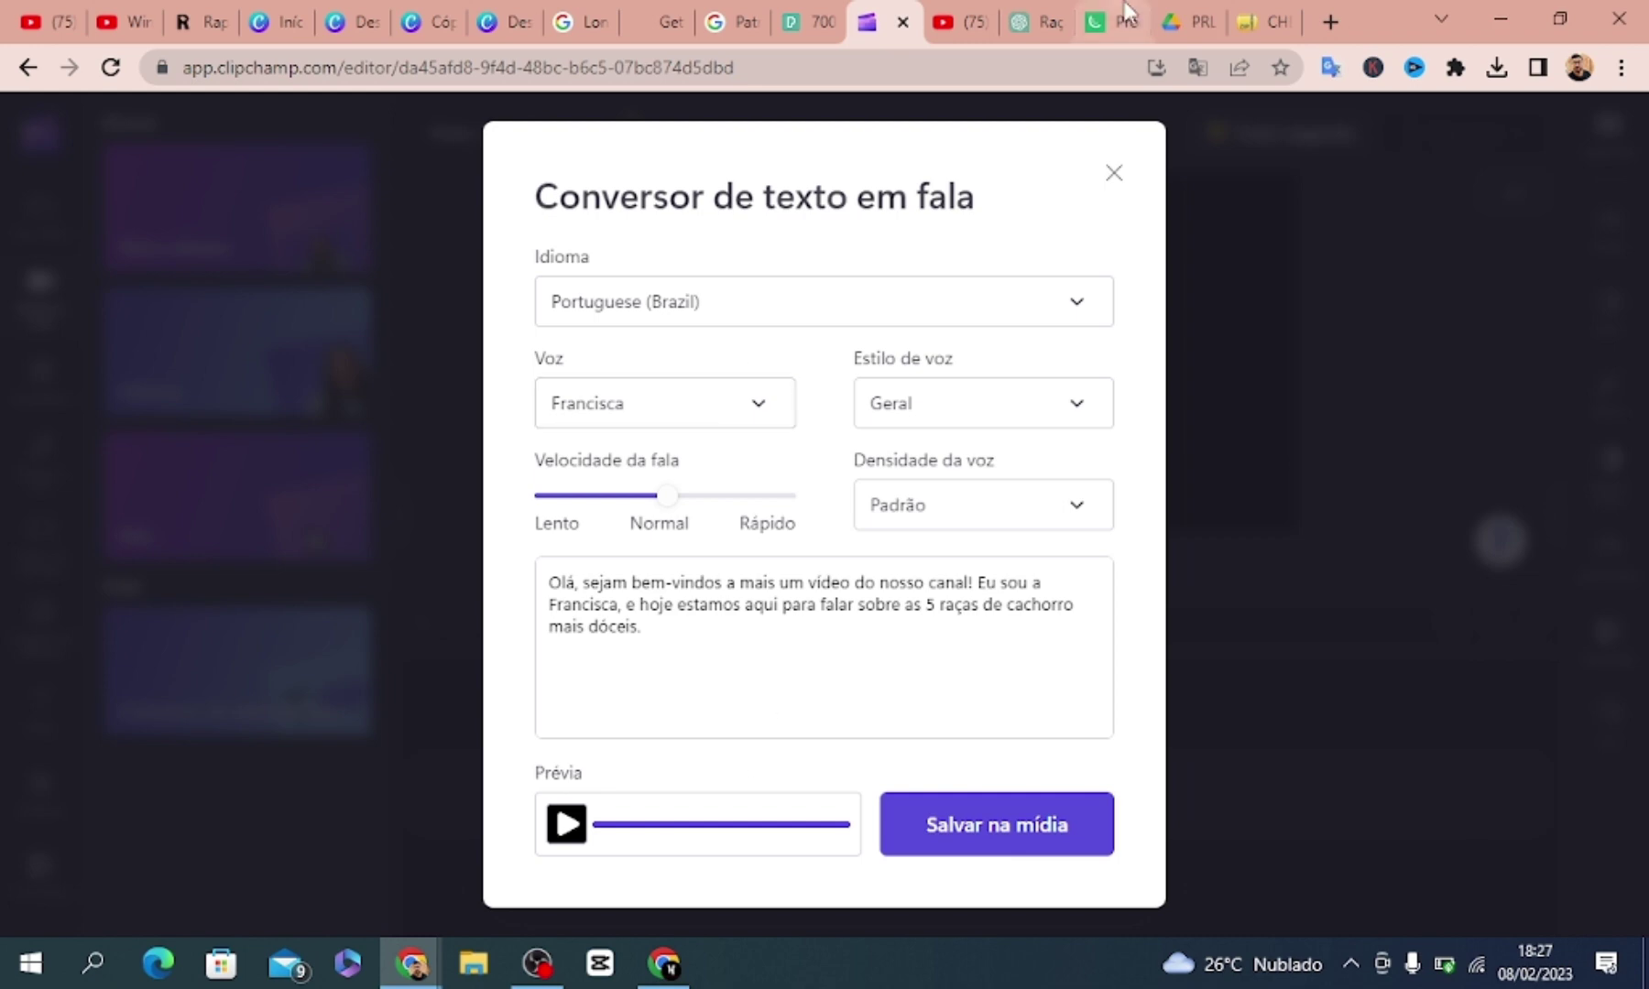
Copy the presenter's "Muitas pessoas querem ter um cachorro" paragraph from the ChatGPT script and paste it below the greeting in Clipchamp's text-to-speech converter
{"action": "left_click", "coordinate": [1022, 23]}
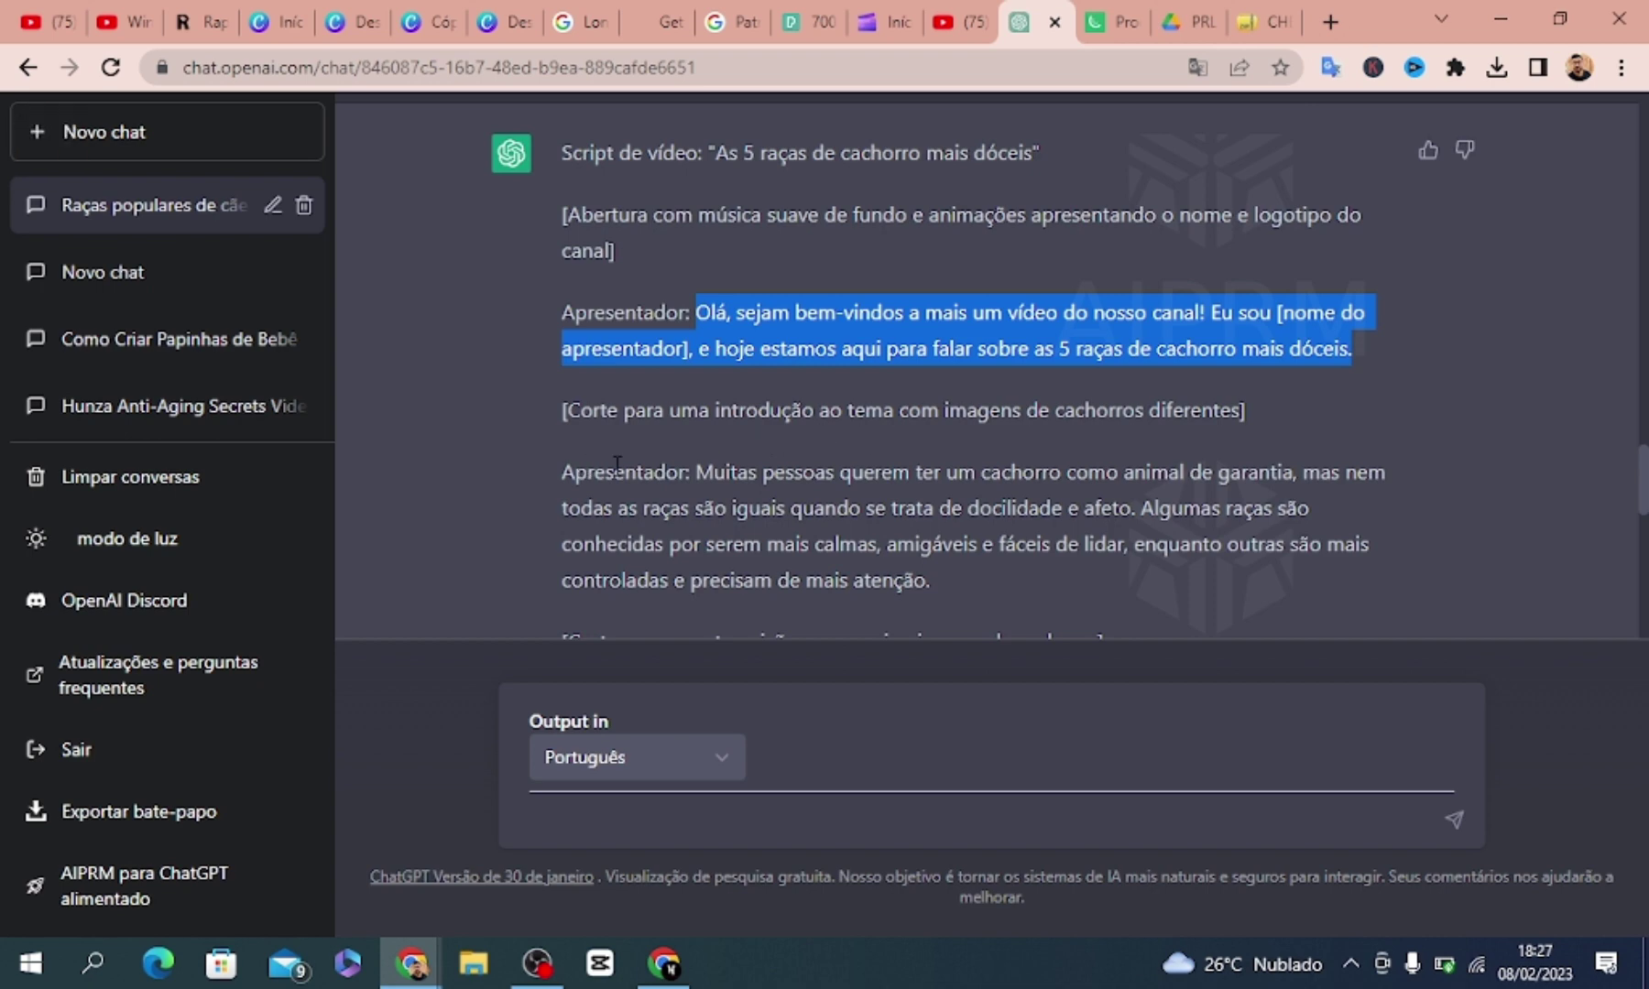
{"action": "left_click_drag", "start_coordinate": [696, 472], "coordinate": [1027, 571]}
{"action": "key", "text": "ctrl+c"}
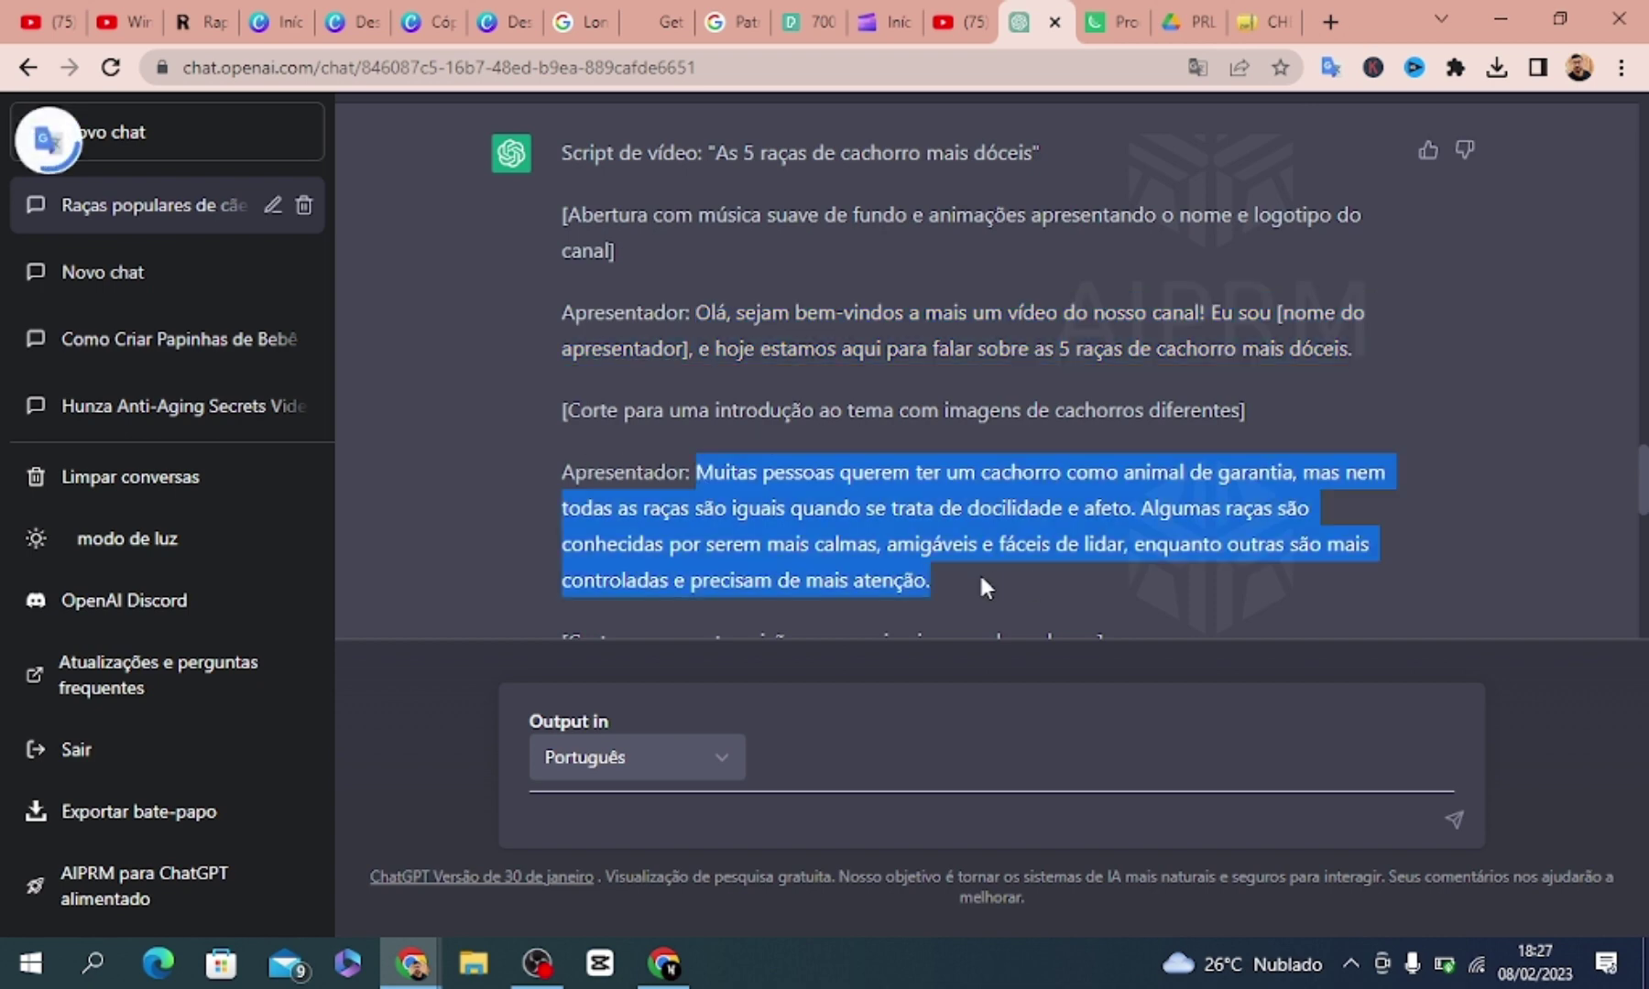
{"action": "left_click", "coordinate": [893, 21]}
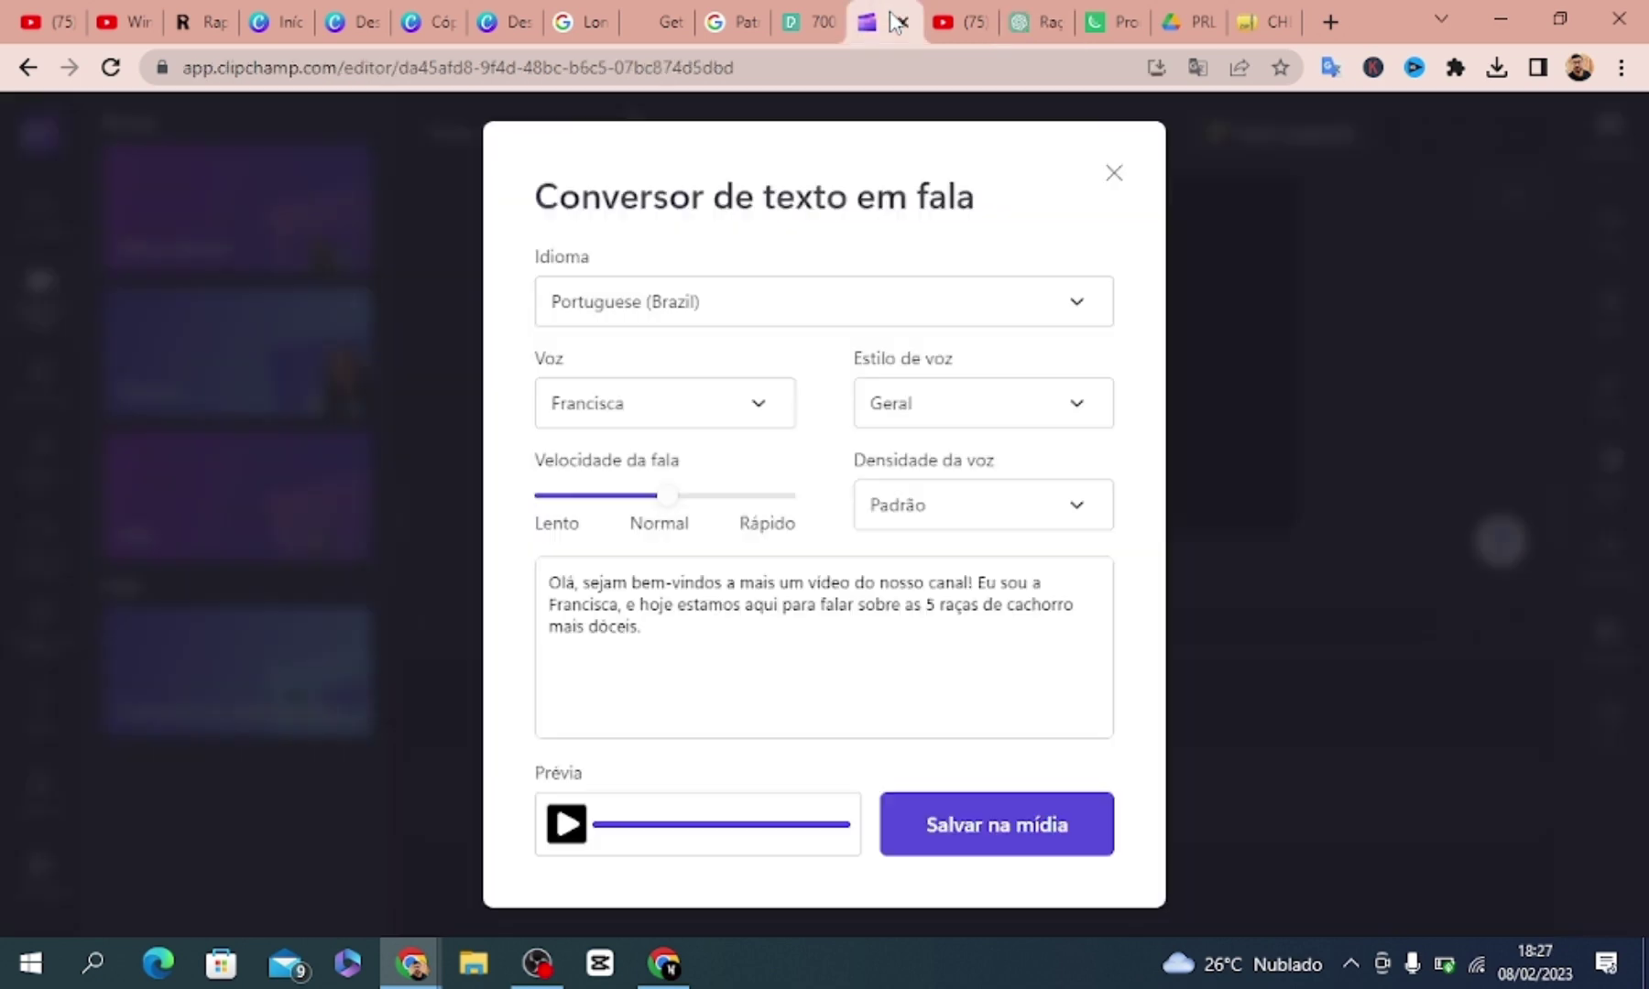
{"action": "left_click", "coordinate": [666, 646]}
{"action": "key", "text": "ctrl+v"}
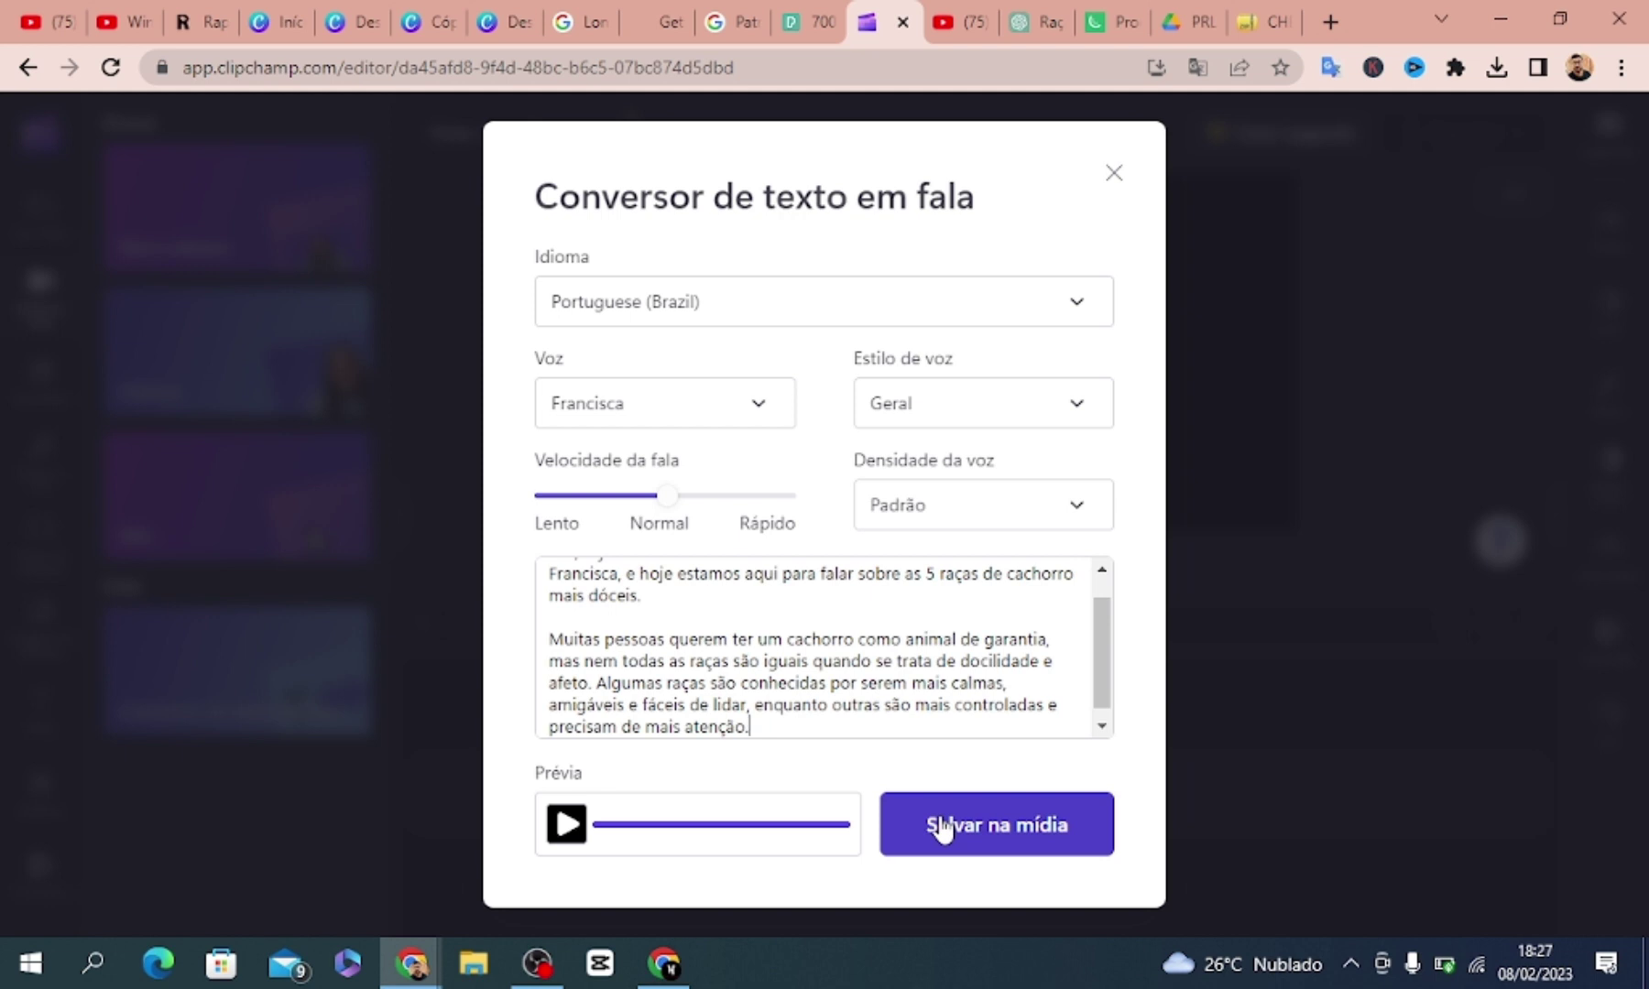
Save the generated speech to the project's media and add it to the start of the timeline
{"action": "left_click", "coordinate": [976, 821]}
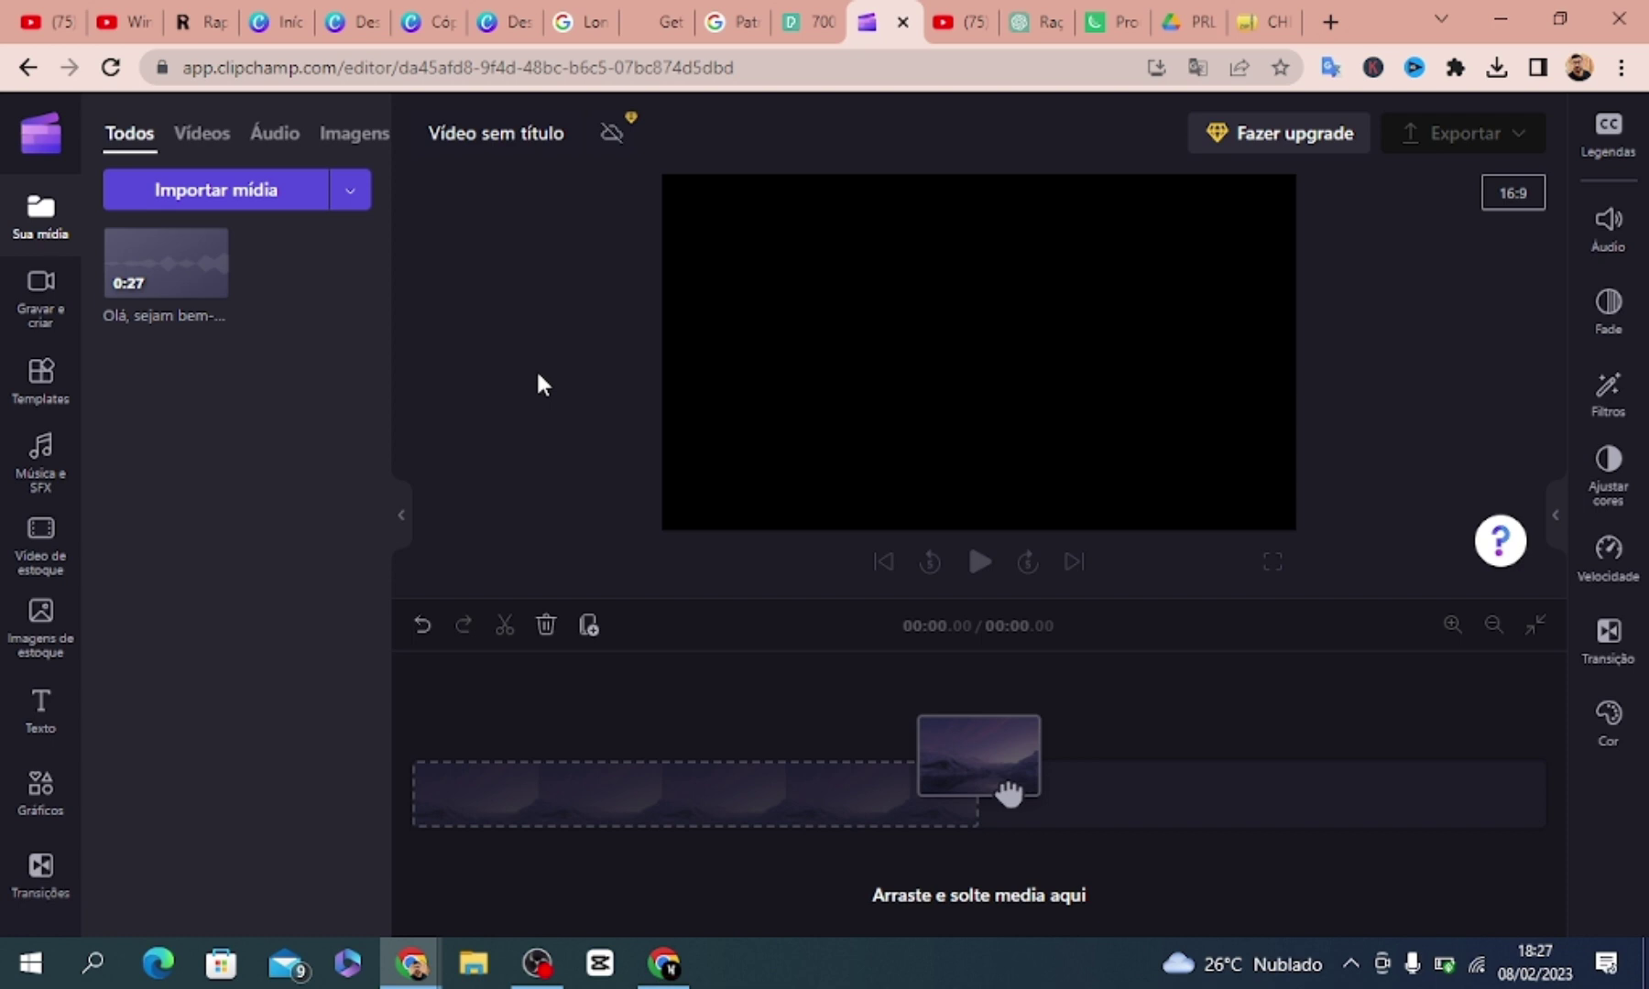
{"action": "mouse_move", "coordinate": [210, 268]}
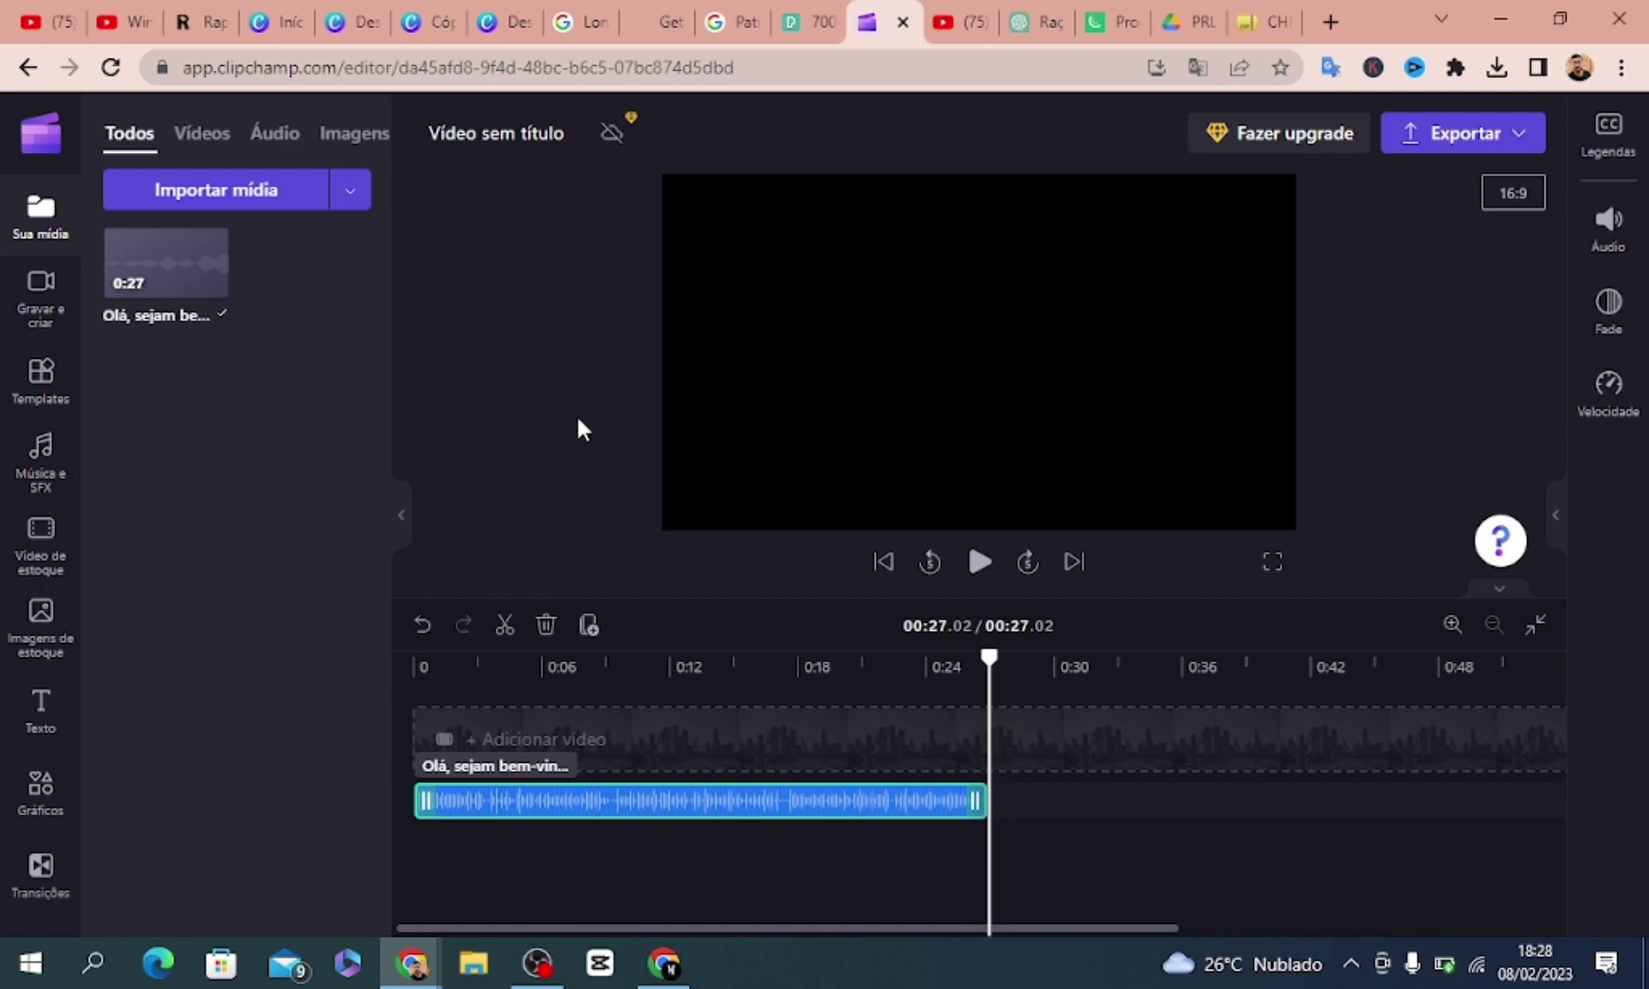
Open Pexels in a new browser tab, search for "imagens de cachorros" and limit the results to videos
{"action": "left_click", "coordinate": [1033, 22]}
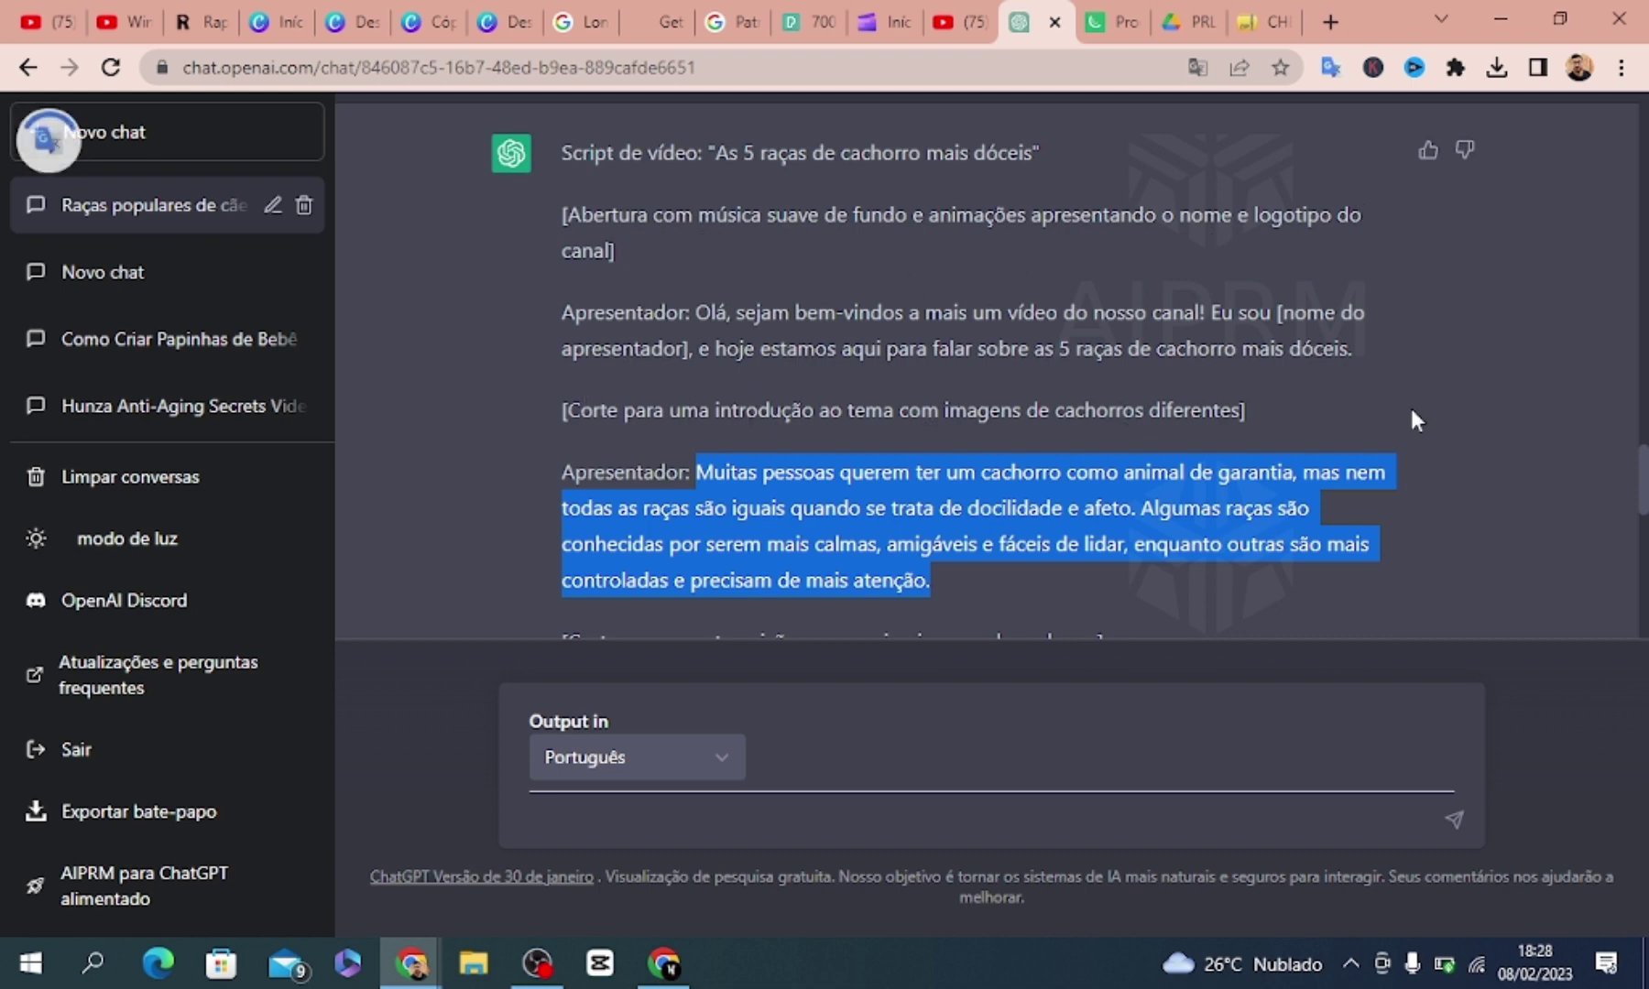
{"action": "left_click", "coordinate": [1328, 23]}
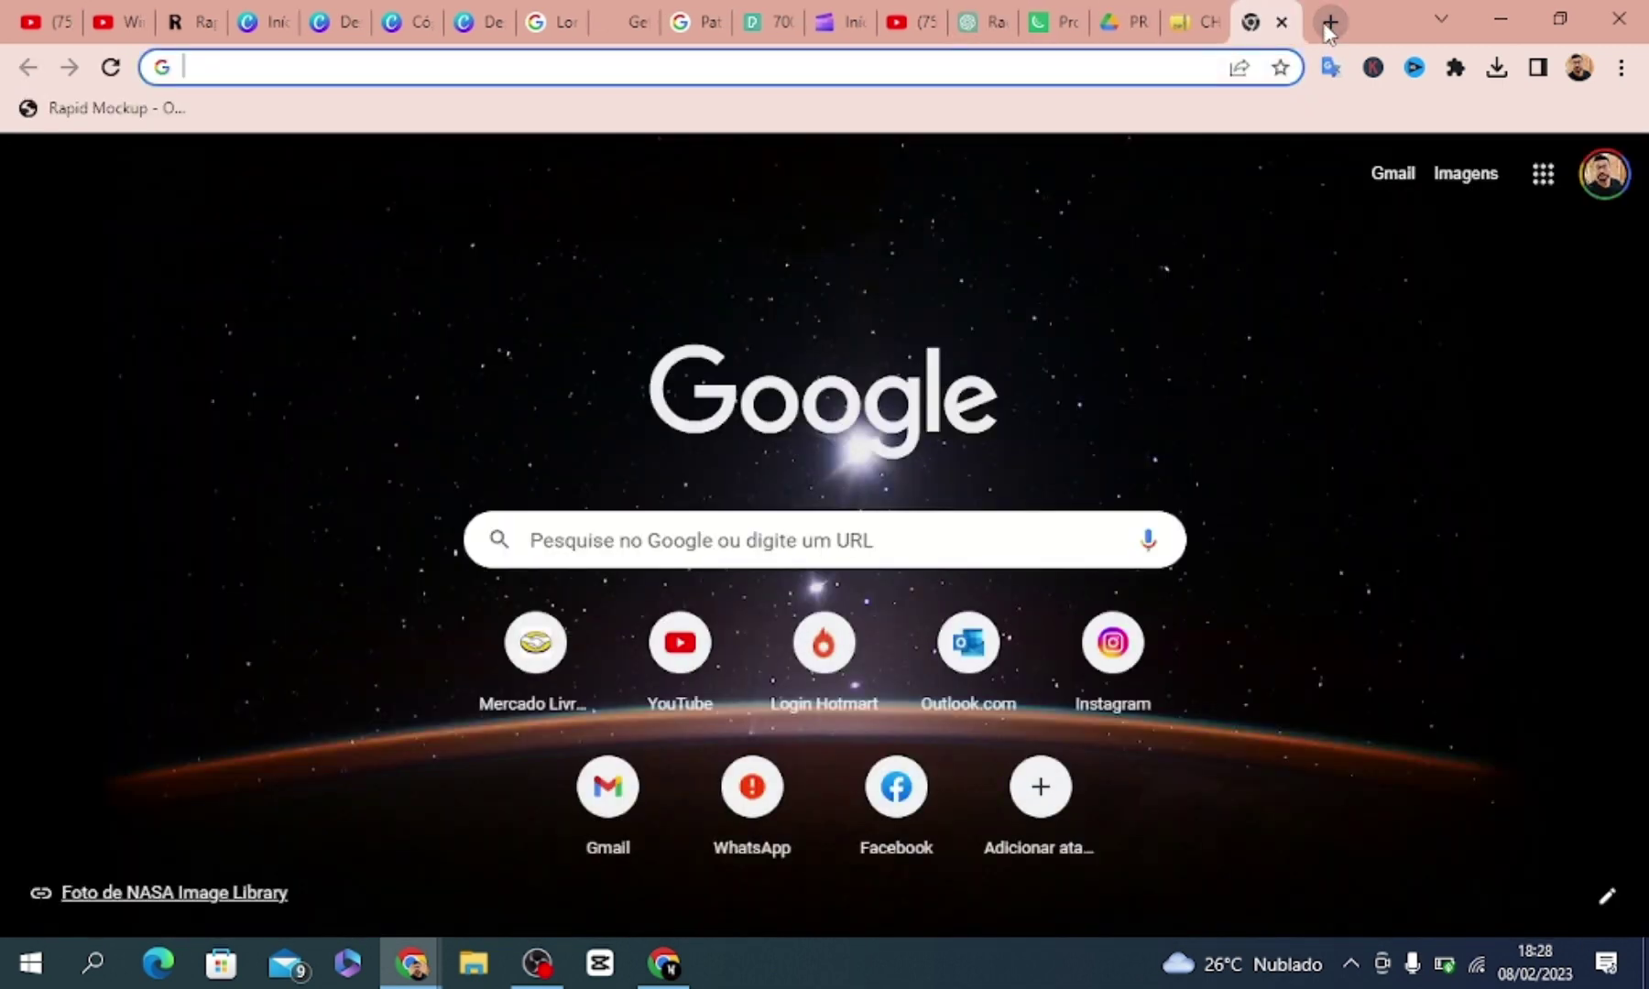
{"action": "type", "text": "pixls"}
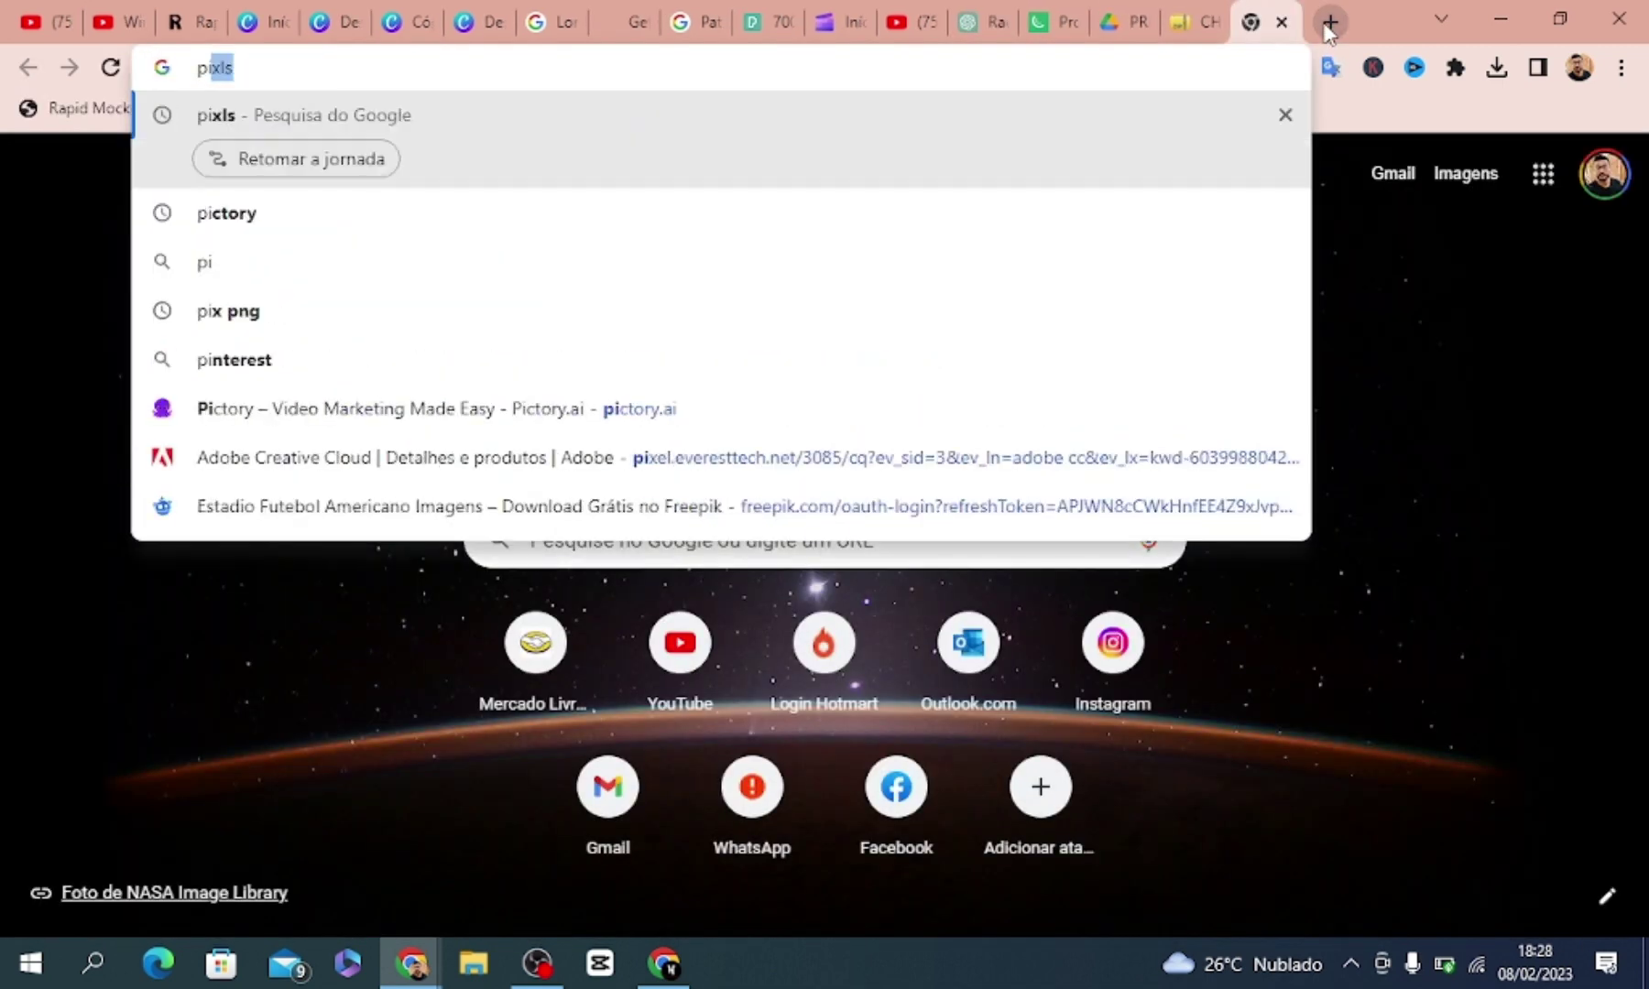
{"action": "key", "text": "Return"}
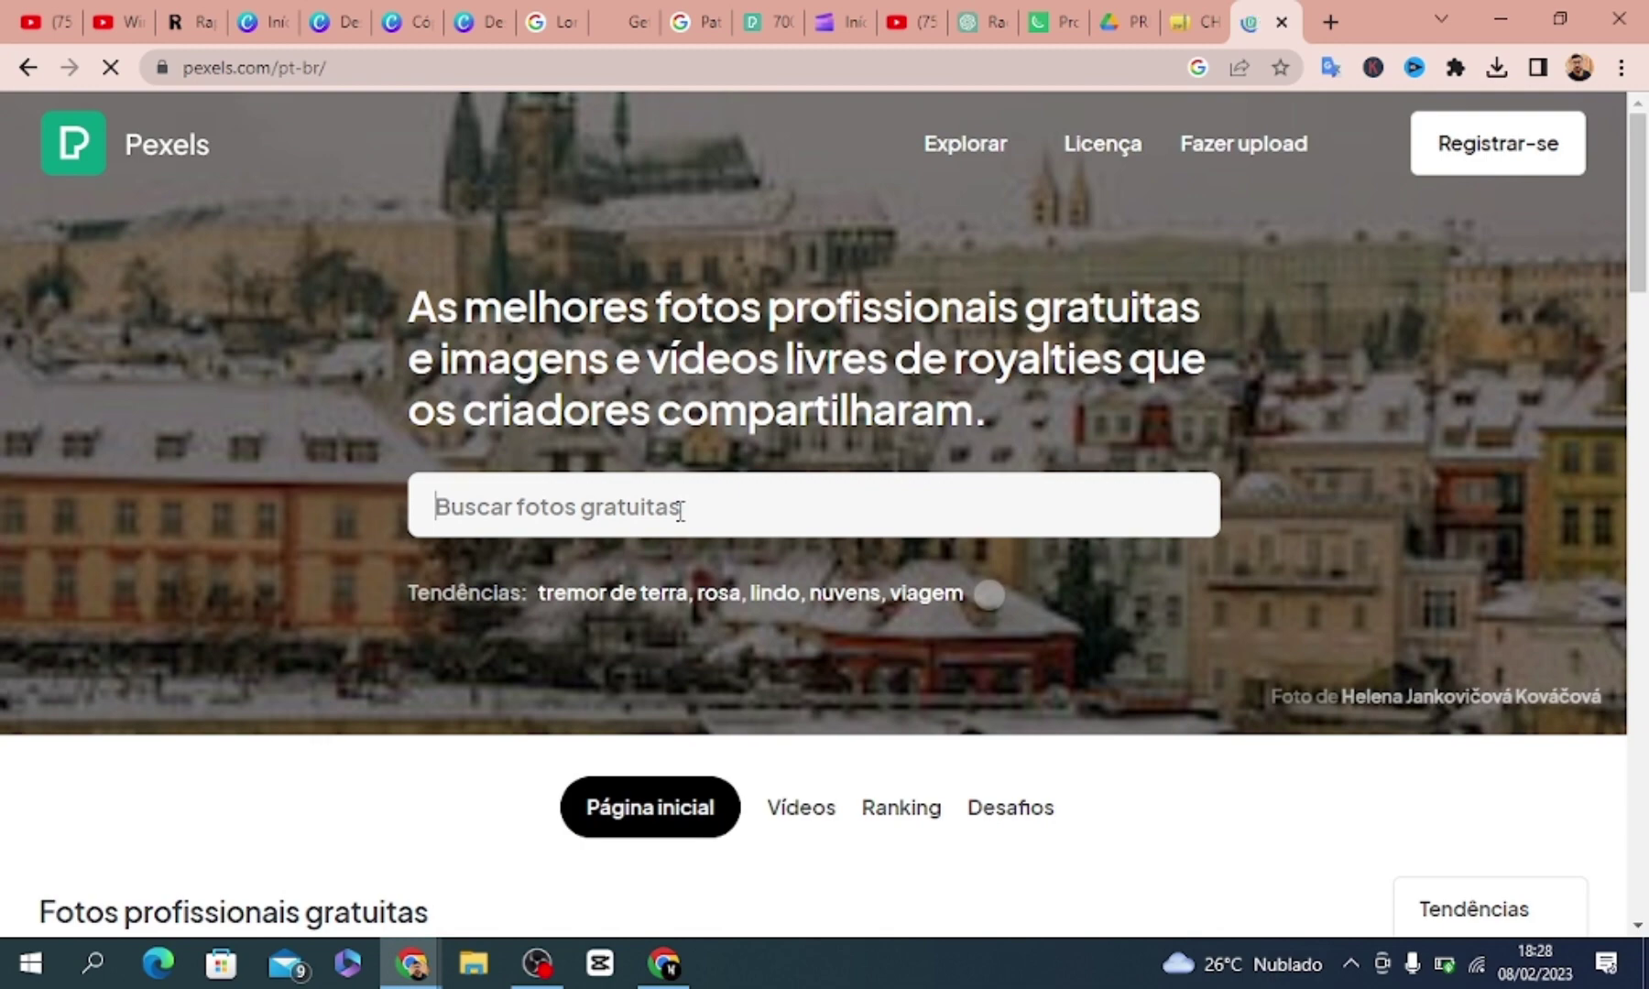
{"action": "type", "text": "imagens de cachorros"}
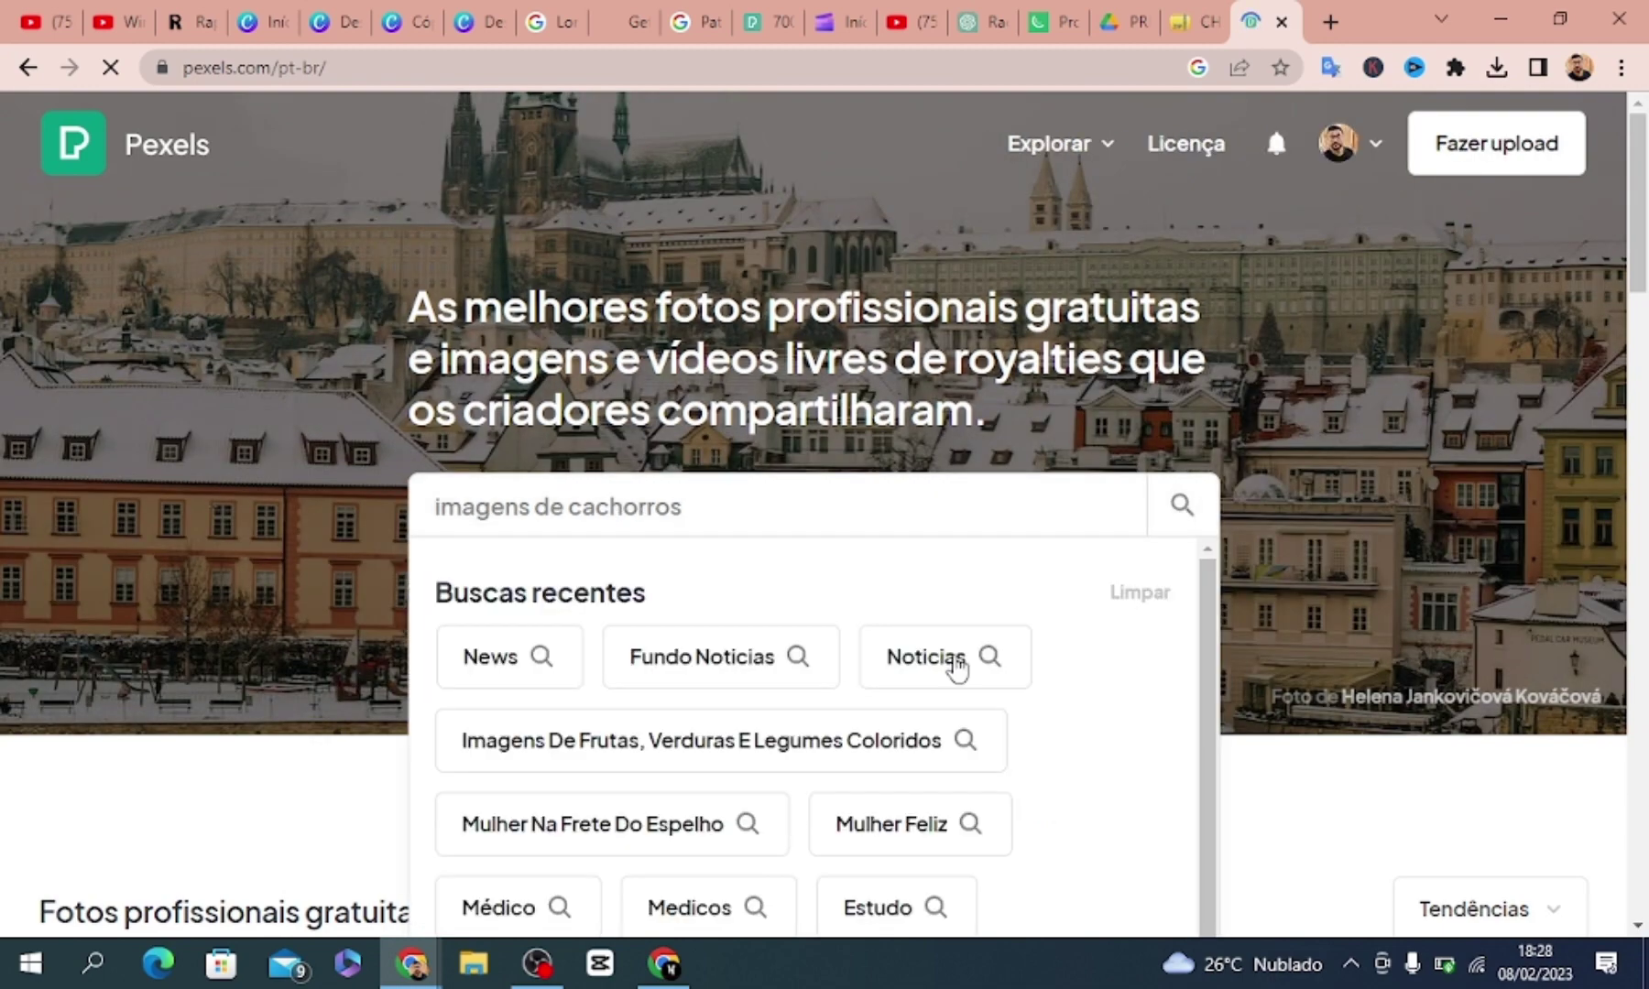
{"action": "left_click", "coordinate": [1182, 512]}
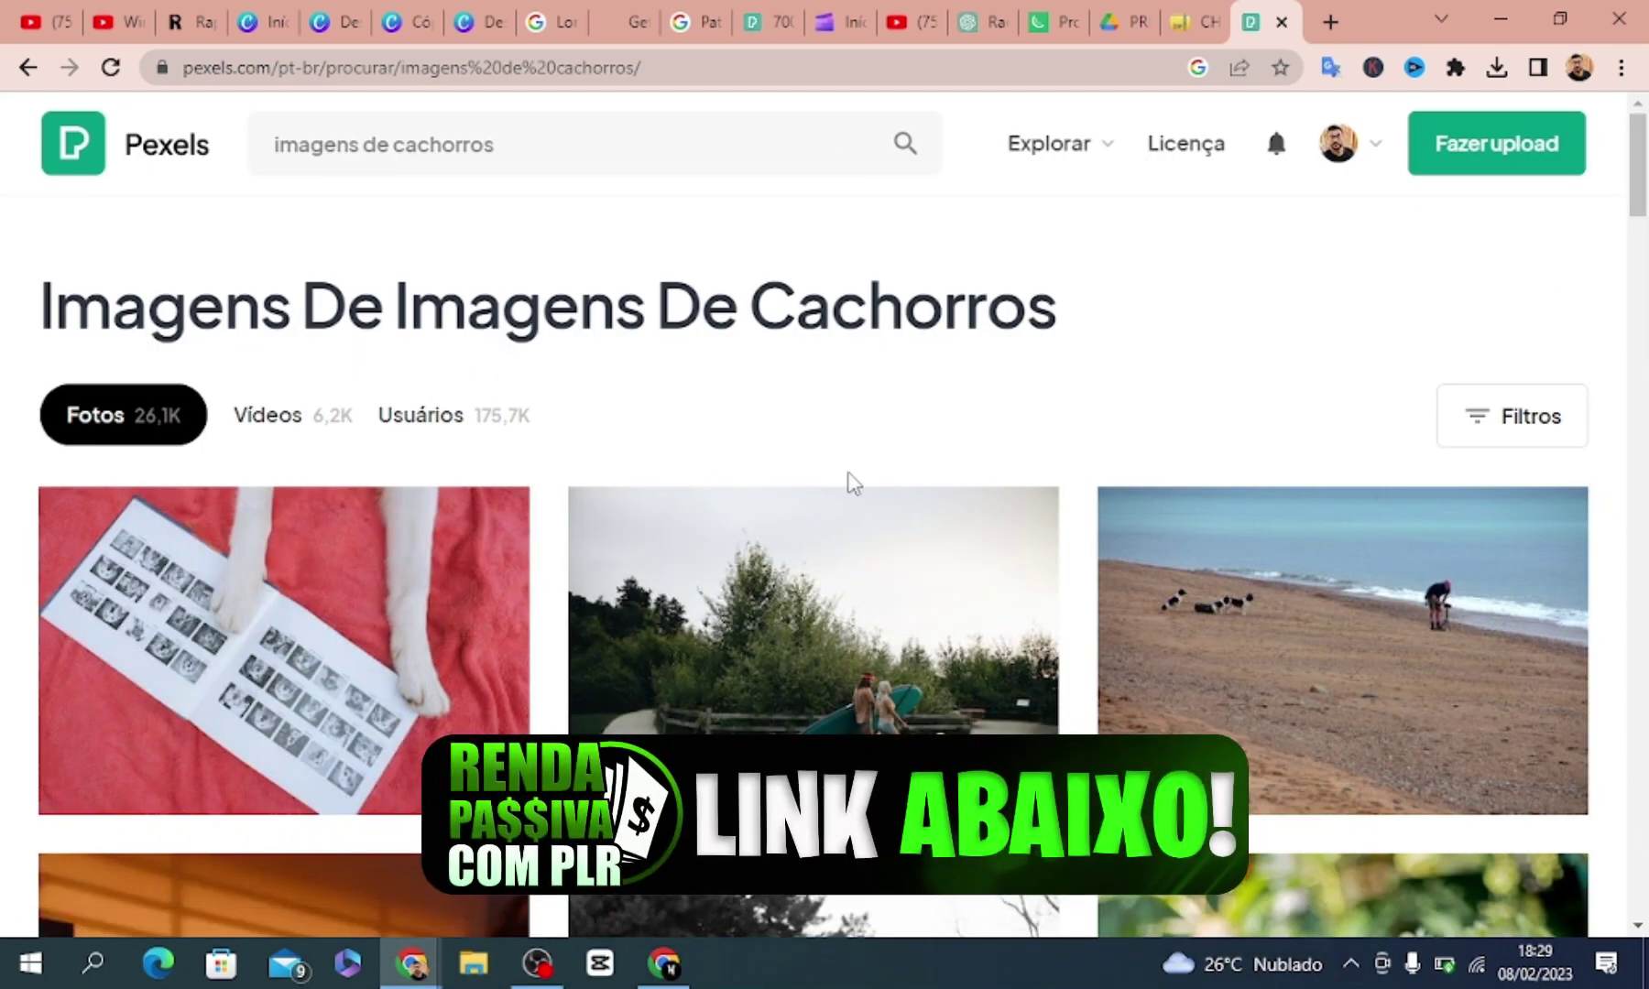
{"action": "left_click", "coordinate": [268, 417]}
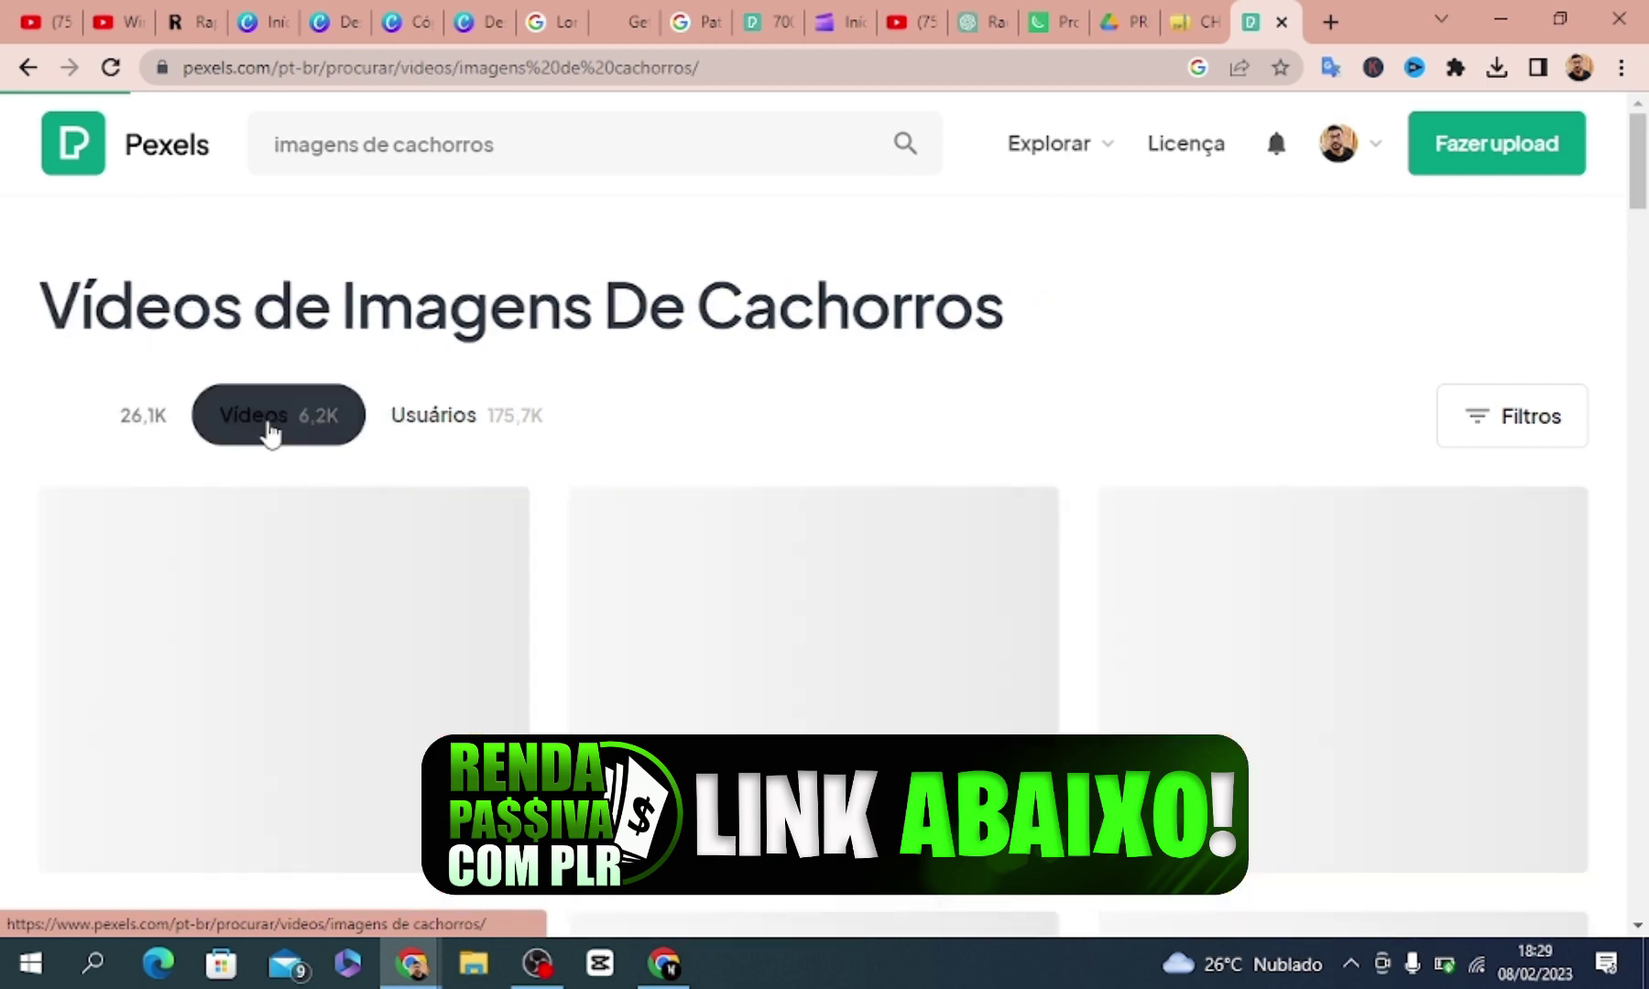
{"action": "scroll", "coordinate": [1291, 367], "scroll_direction": "down", "scroll_amount": 4}
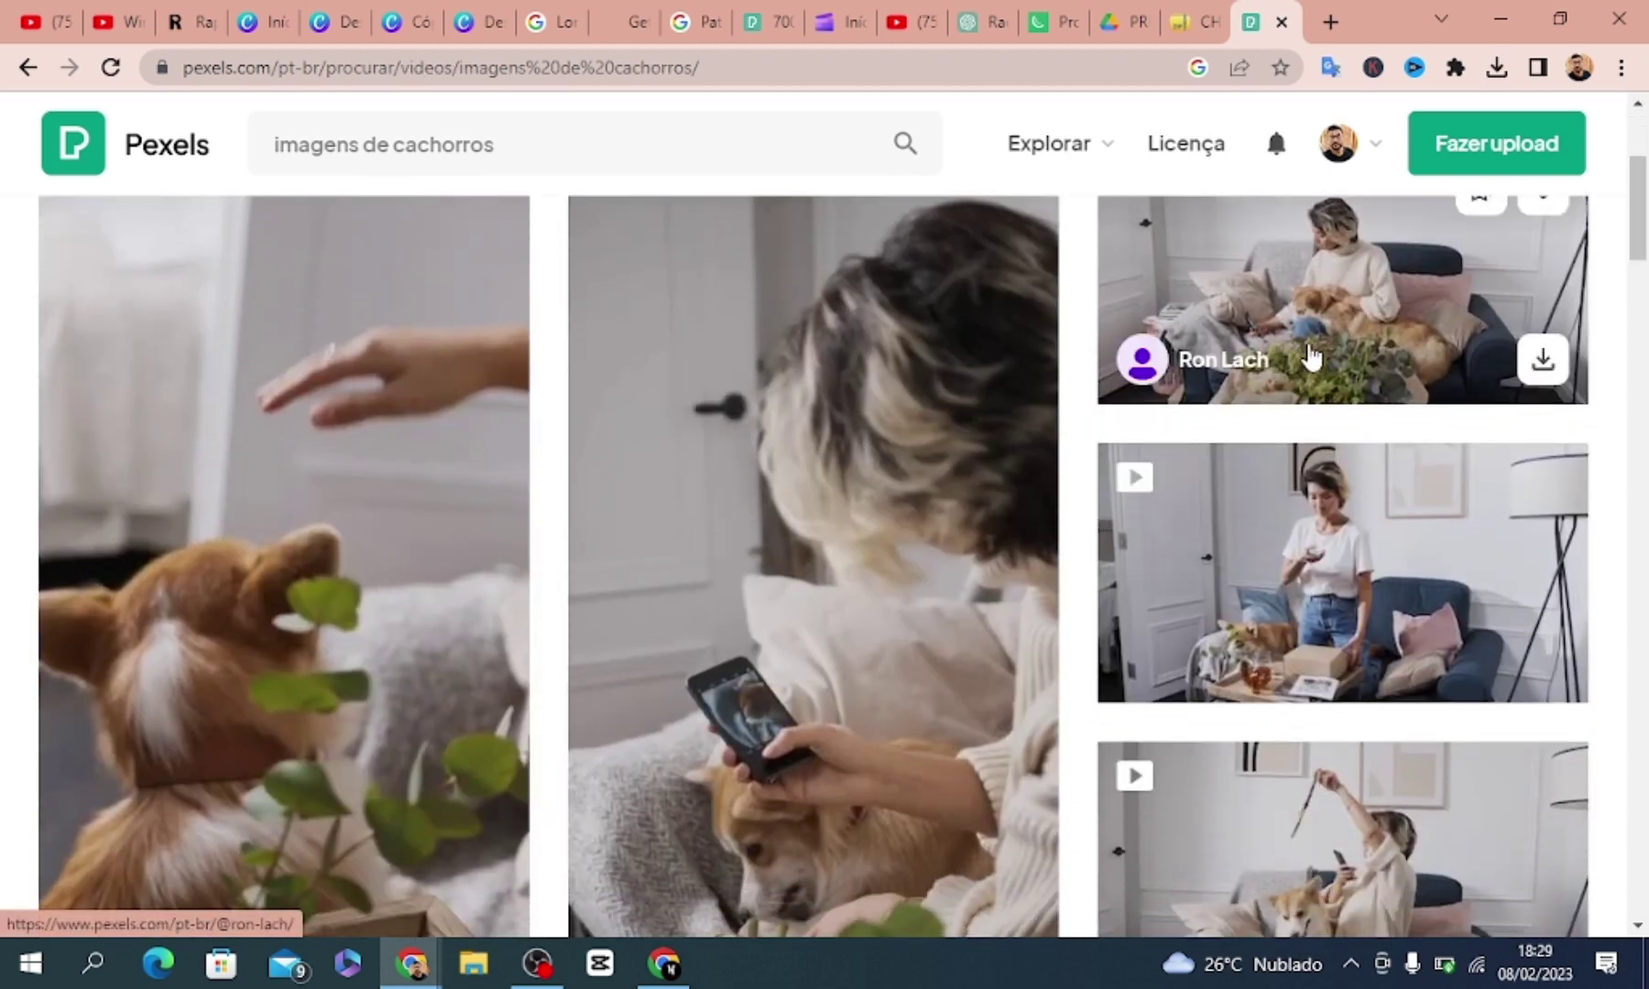
{"action": "scroll", "coordinate": [1646, 288], "scroll_direction": "down", "scroll_amount": 2}
{"action": "scroll", "coordinate": [1645, 288], "scroll_direction": "down", "scroll_amount": 7}
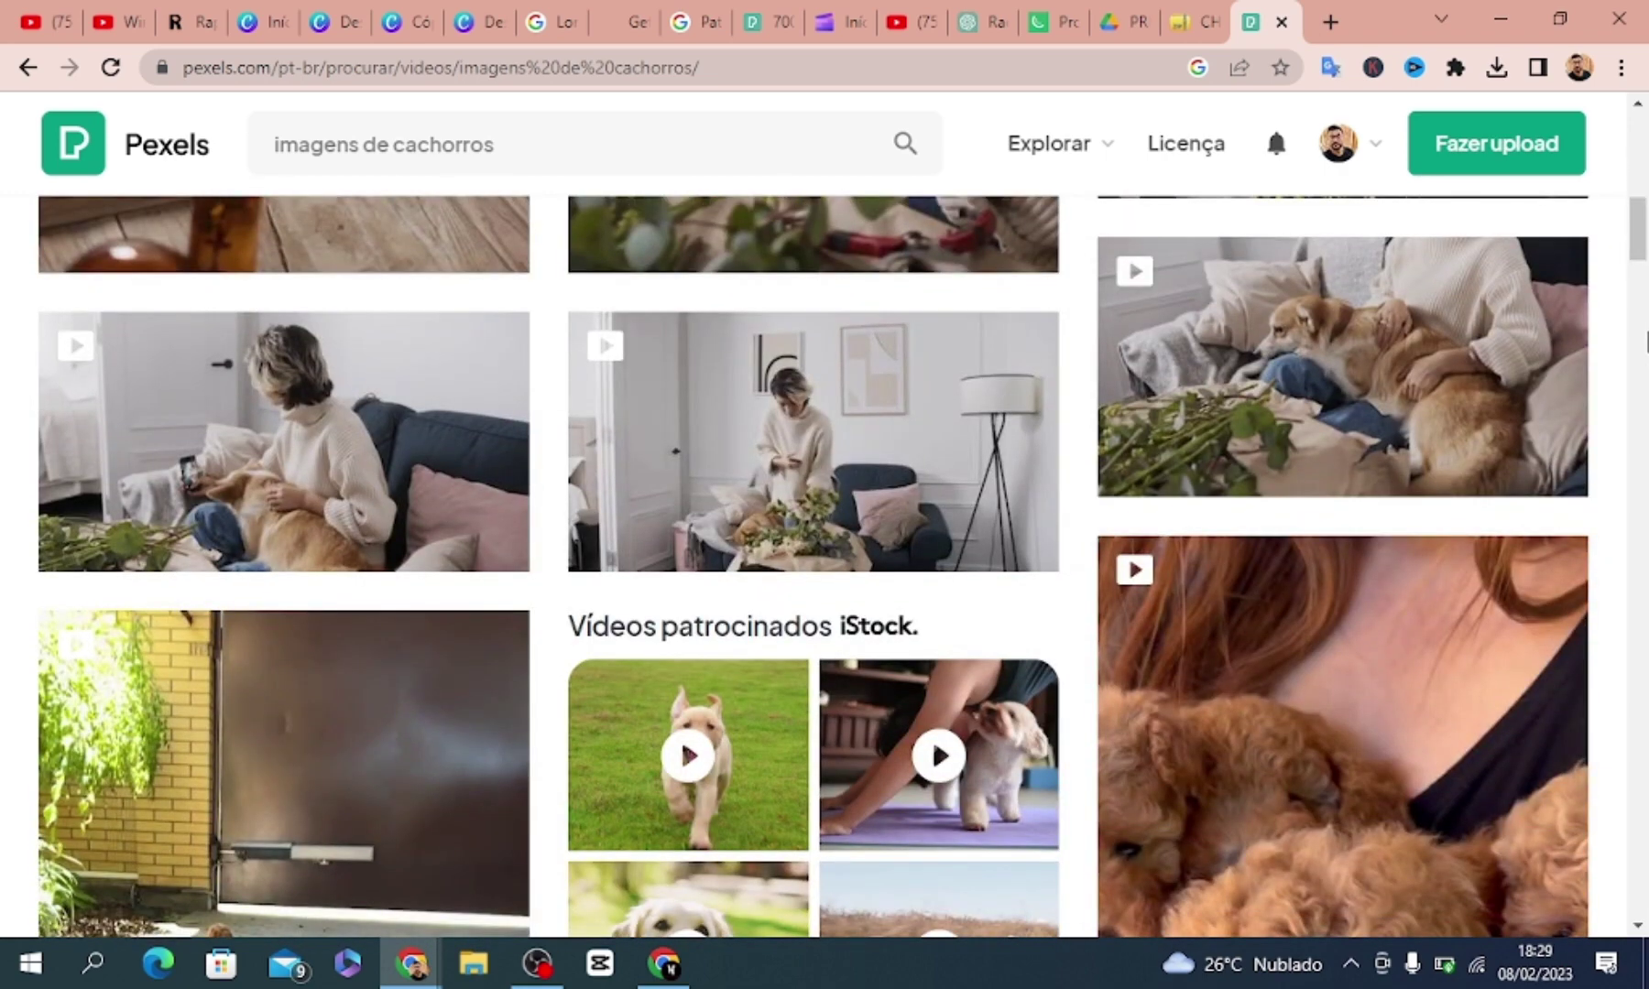
{"action": "scroll", "coordinate": [1646, 344], "scroll_direction": "down", "scroll_amount": 7}
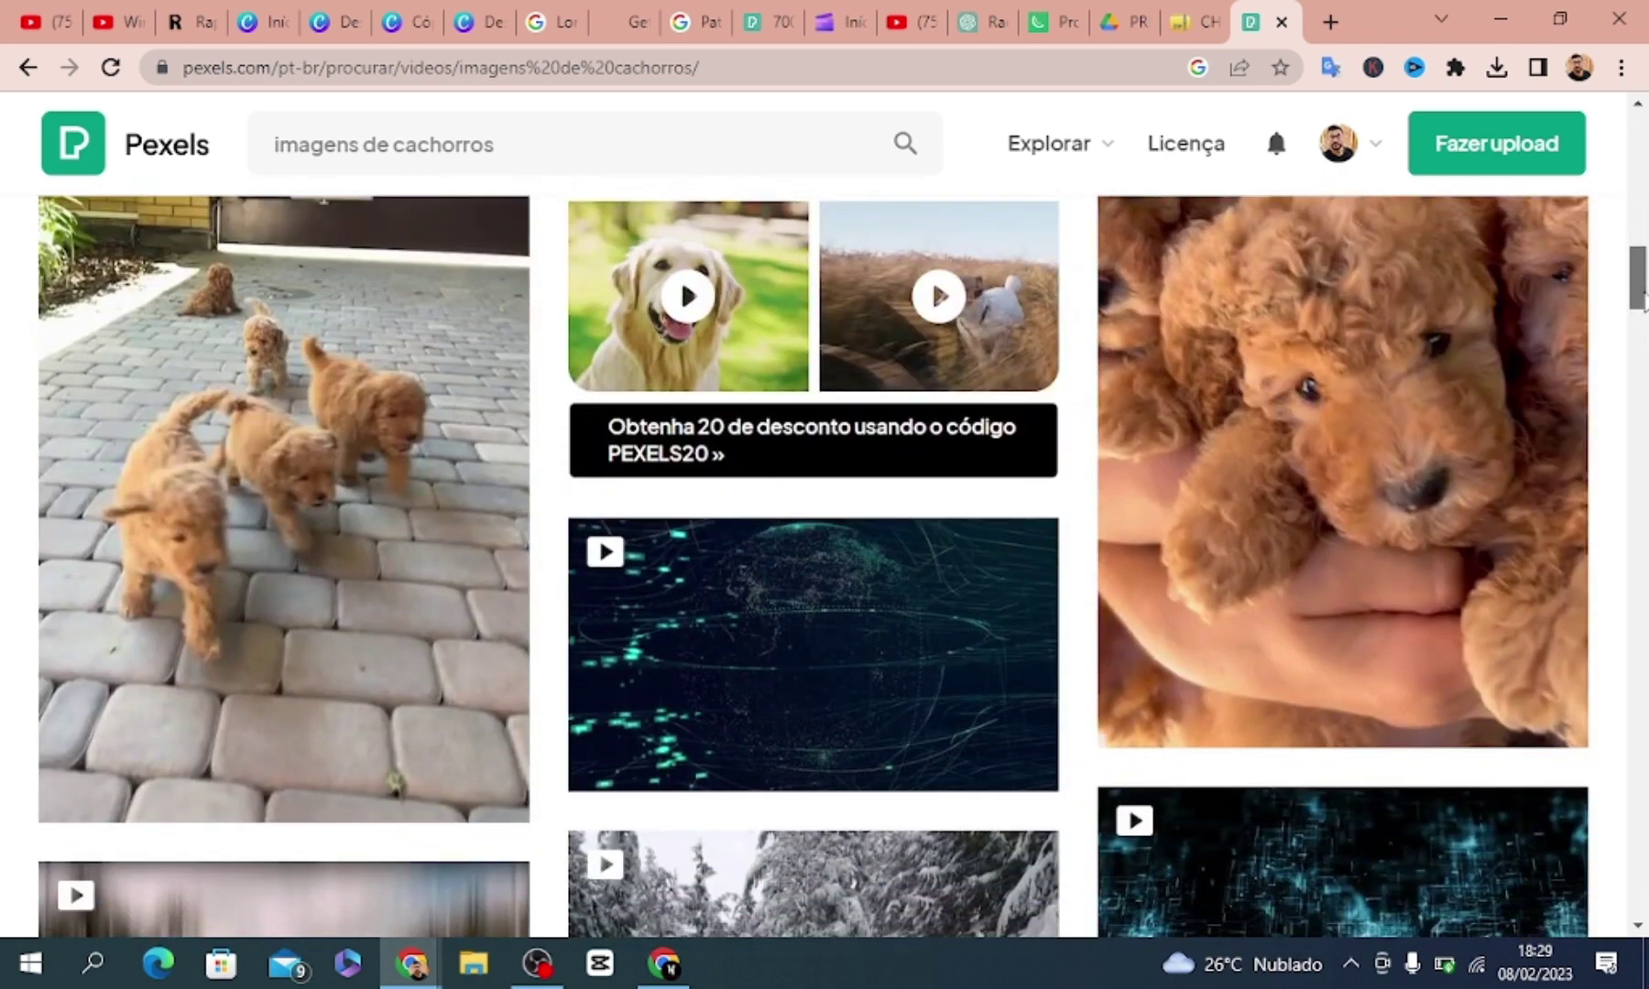
{"action": "scroll", "coordinate": [1644, 302], "scroll_direction": "up", "scroll_amount": 2}
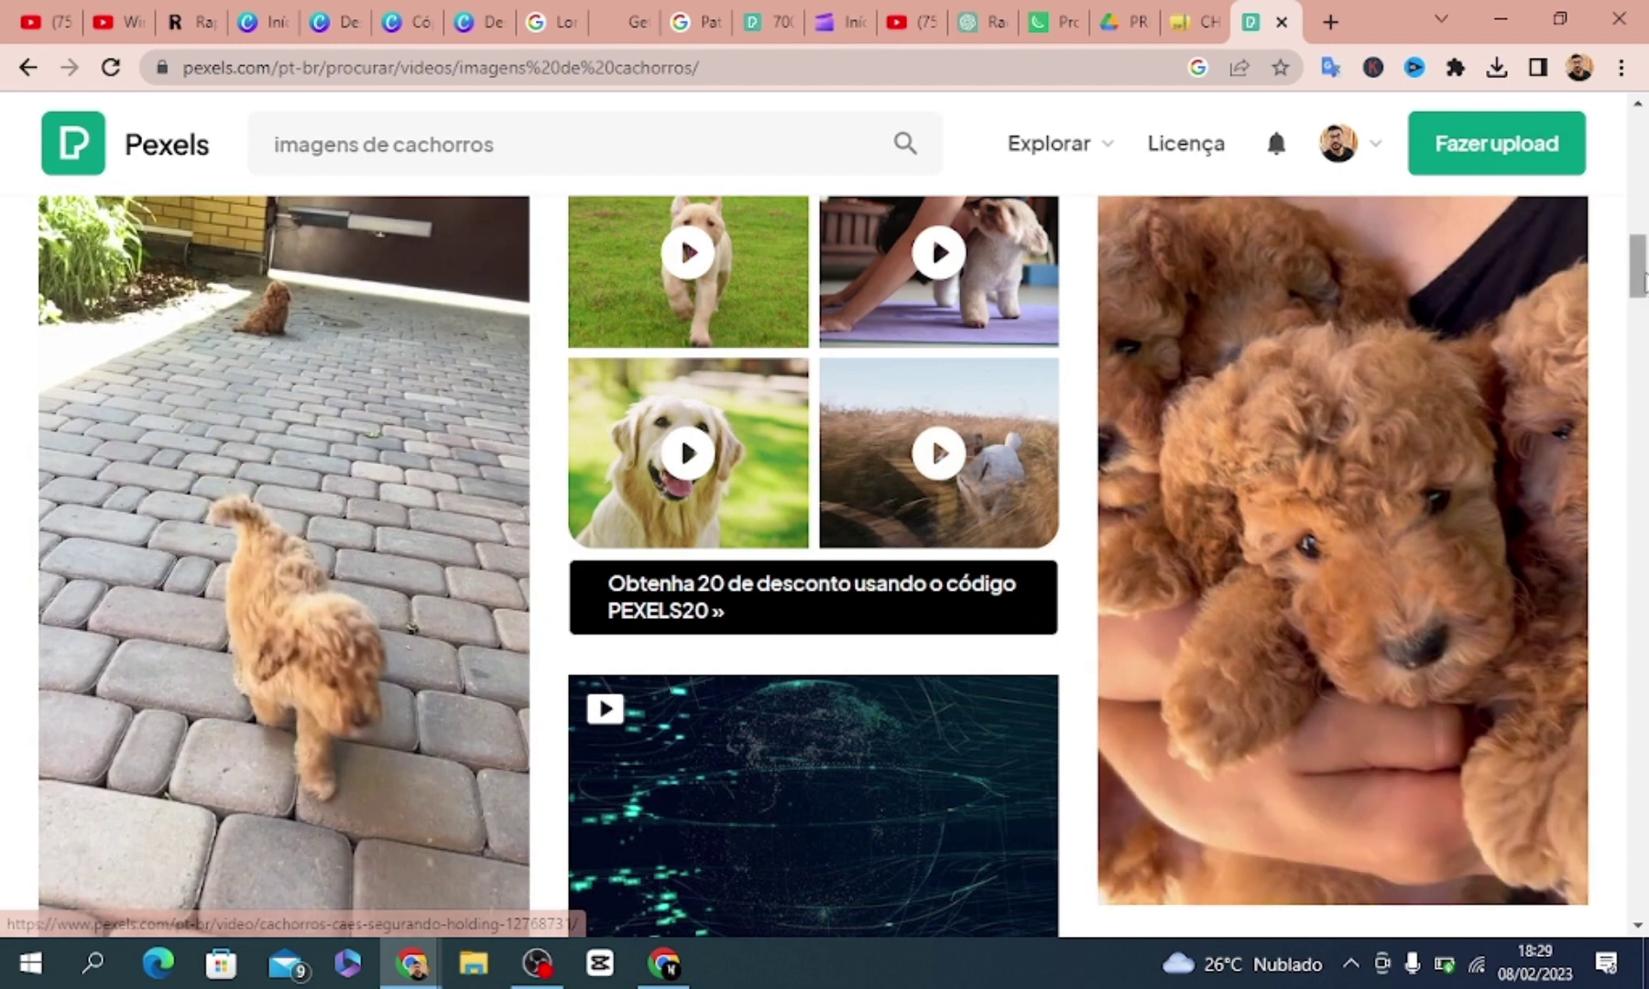
{"action": "scroll", "coordinate": [1644, 323], "scroll_direction": "down", "scroll_amount": 5}
{"action": "scroll", "coordinate": [1644, 322], "scroll_direction": "down", "scroll_amount": 7}
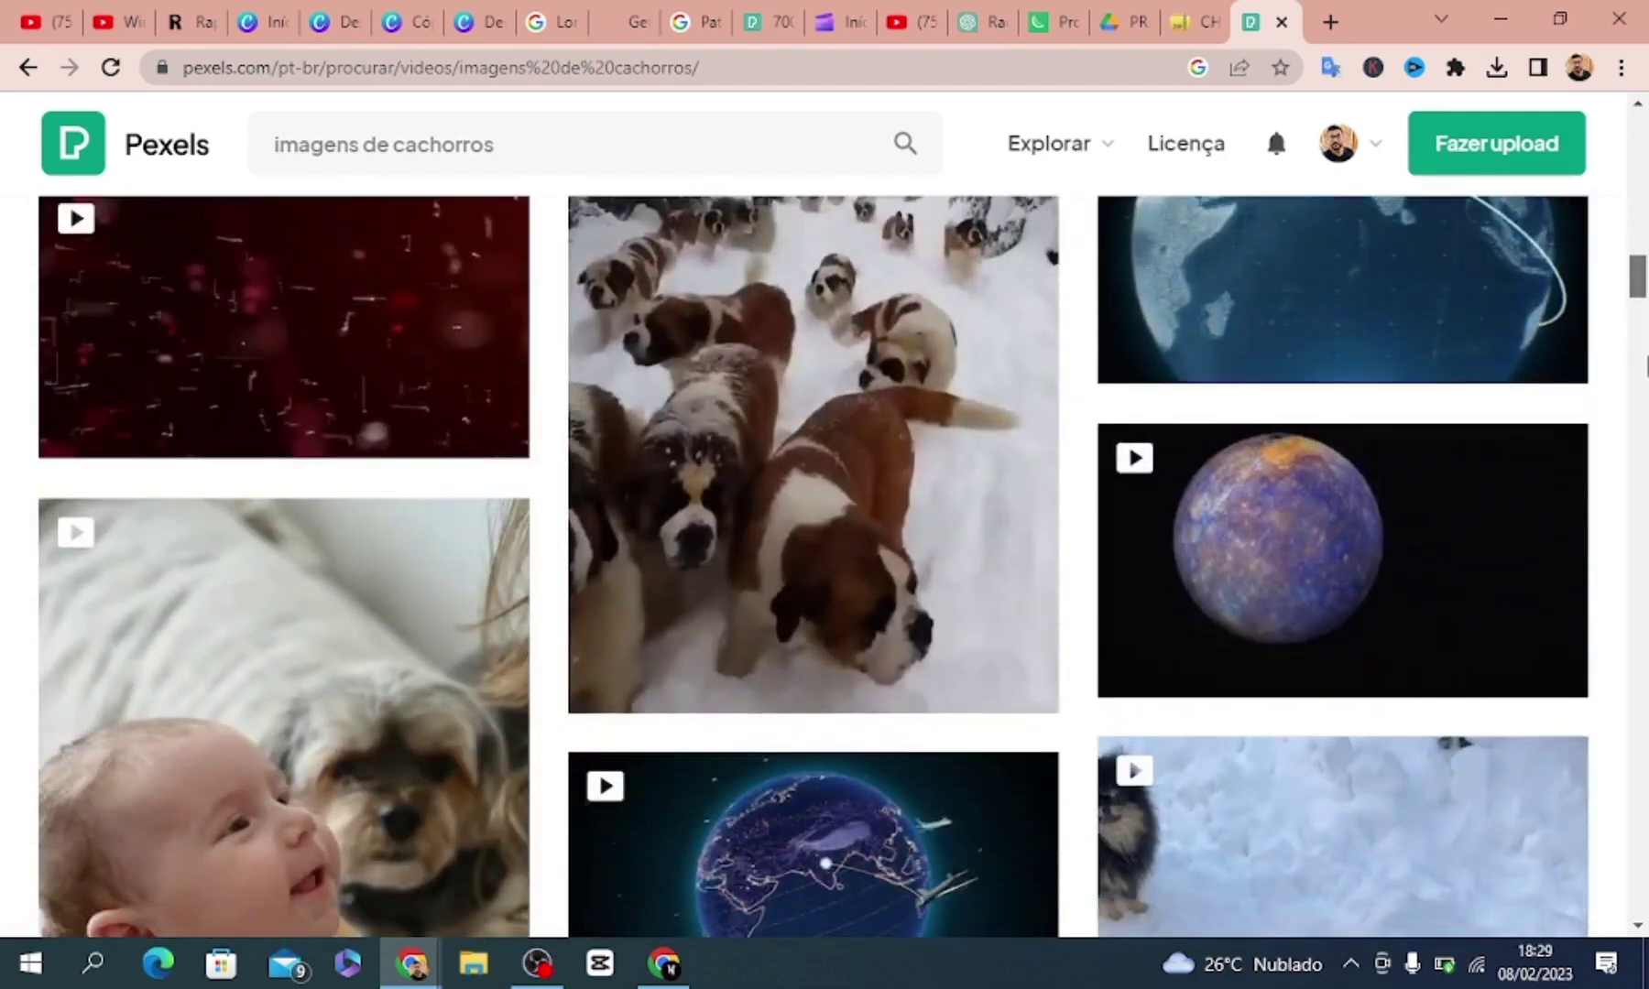
{"action": "scroll", "coordinate": [1645, 367], "scroll_direction": "up", "scroll_amount": 1}
{"action": "scroll", "coordinate": [1646, 378], "scroll_direction": "down", "scroll_amount": 6}
{"action": "scroll", "coordinate": [1645, 389], "scroll_direction": "up", "scroll_amount": 1}
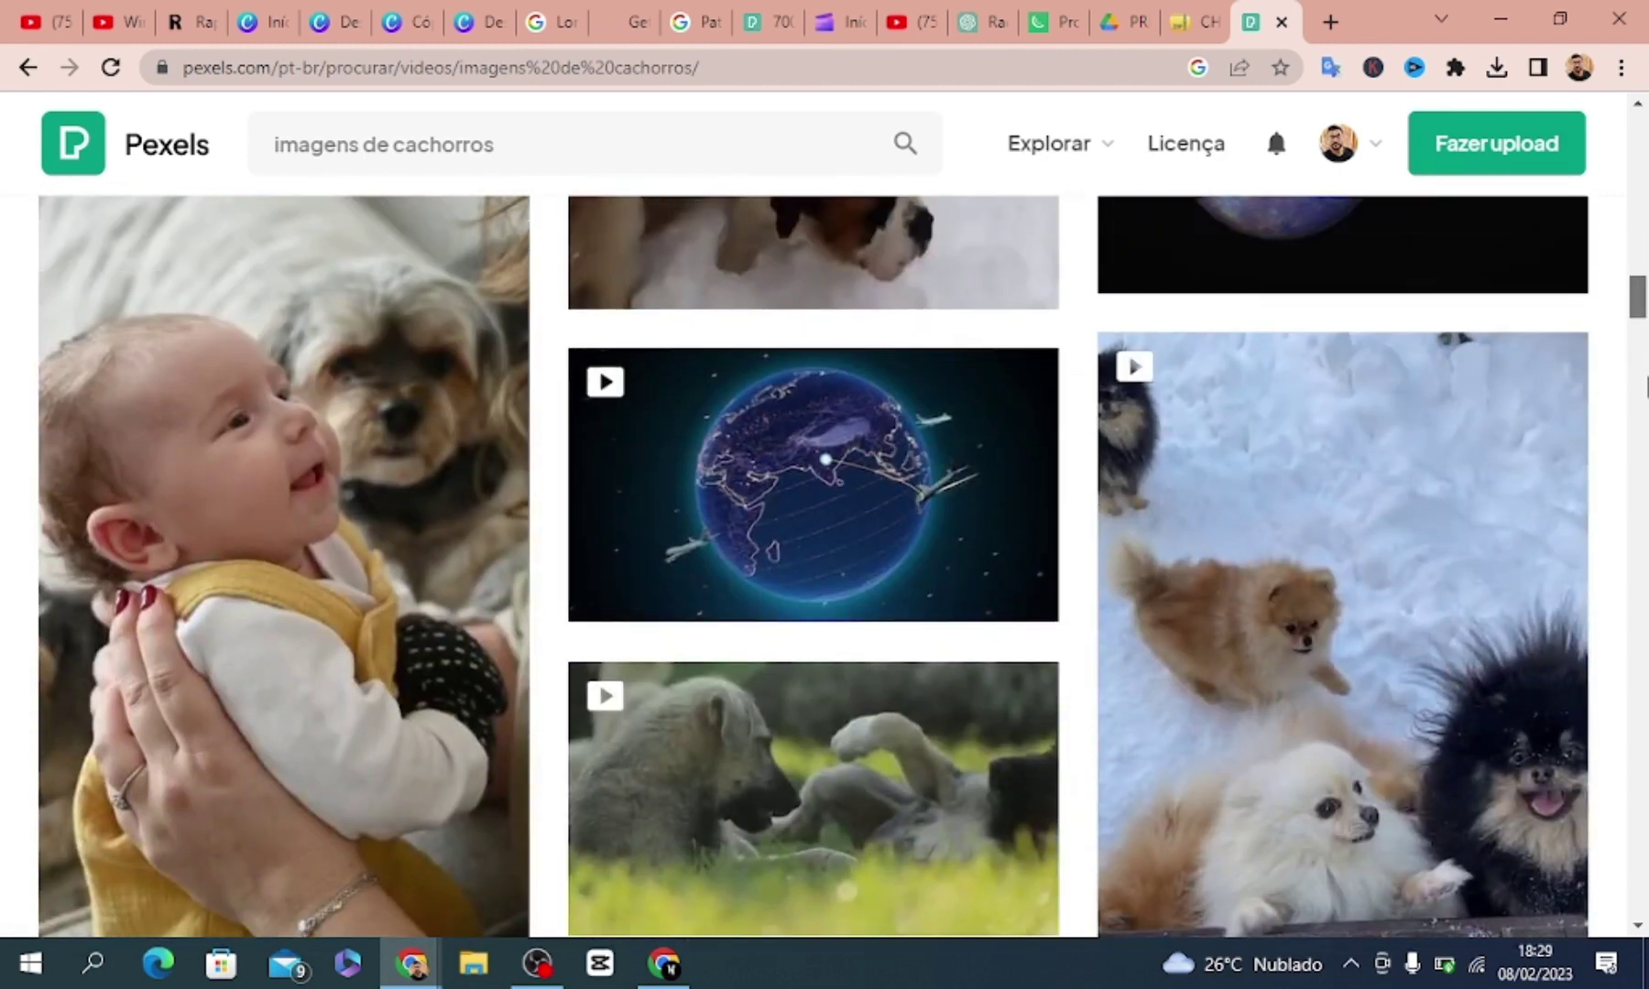
{"action": "mouse_move", "coordinate": [894, 787]}
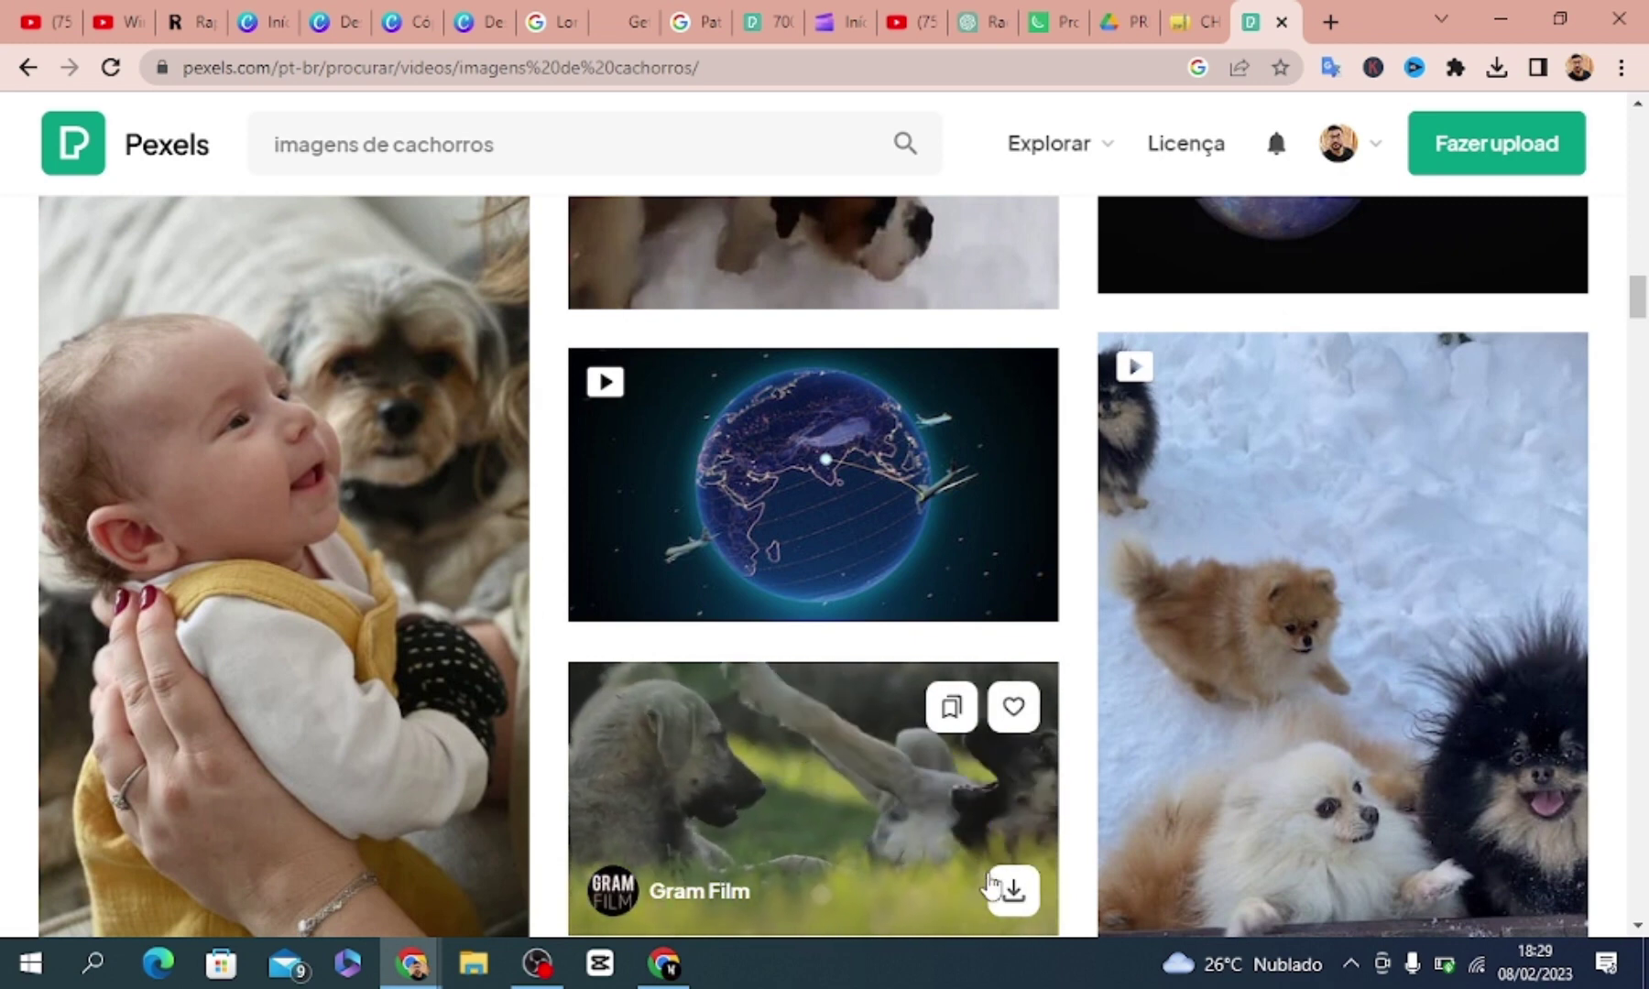
{"action": "right_click", "coordinate": [872, 813]}
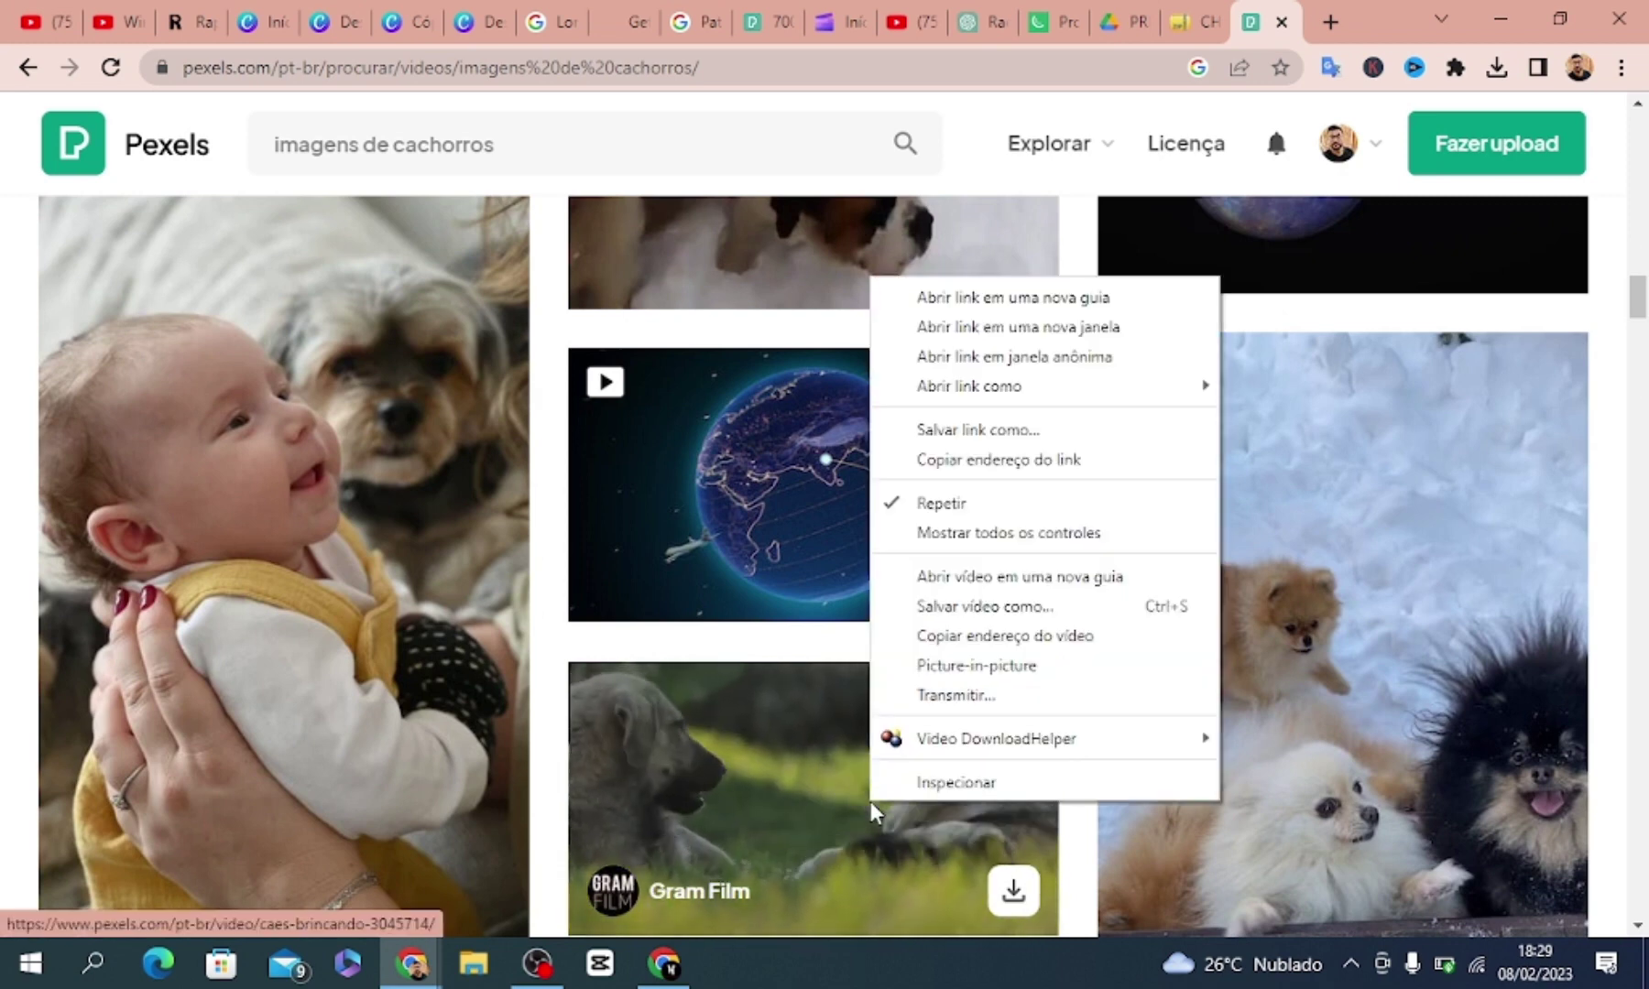
{"action": "left_click", "coordinate": [1025, 606]}
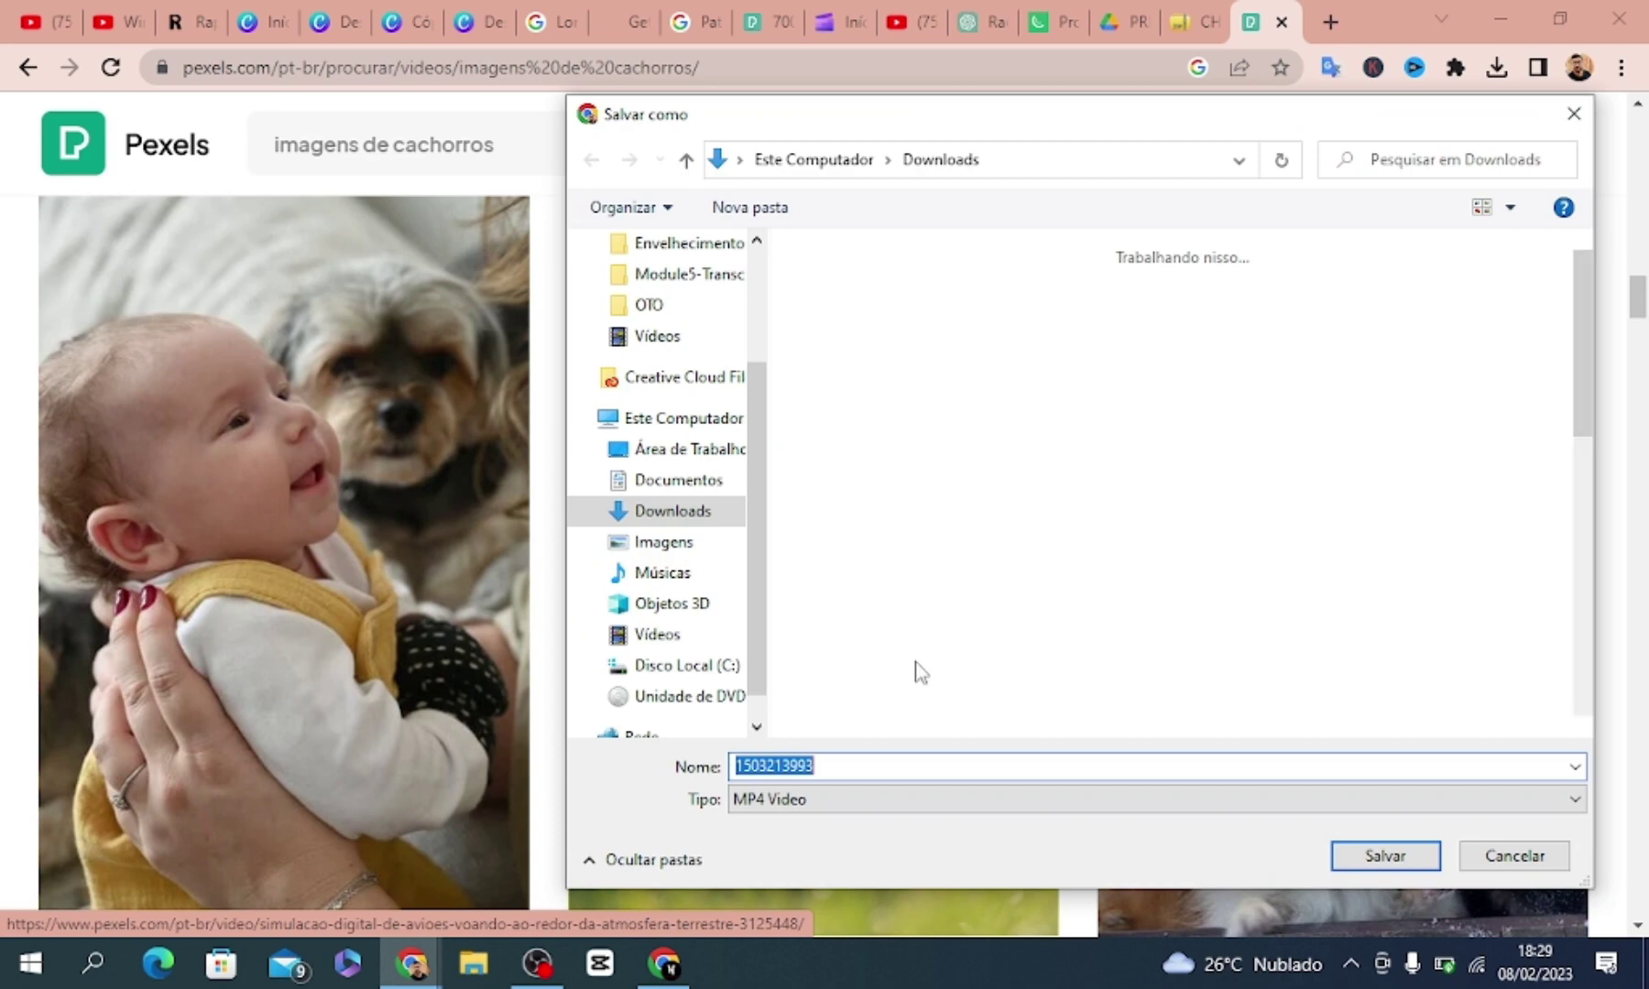
{"action": "left_click", "coordinate": [1385, 855]}
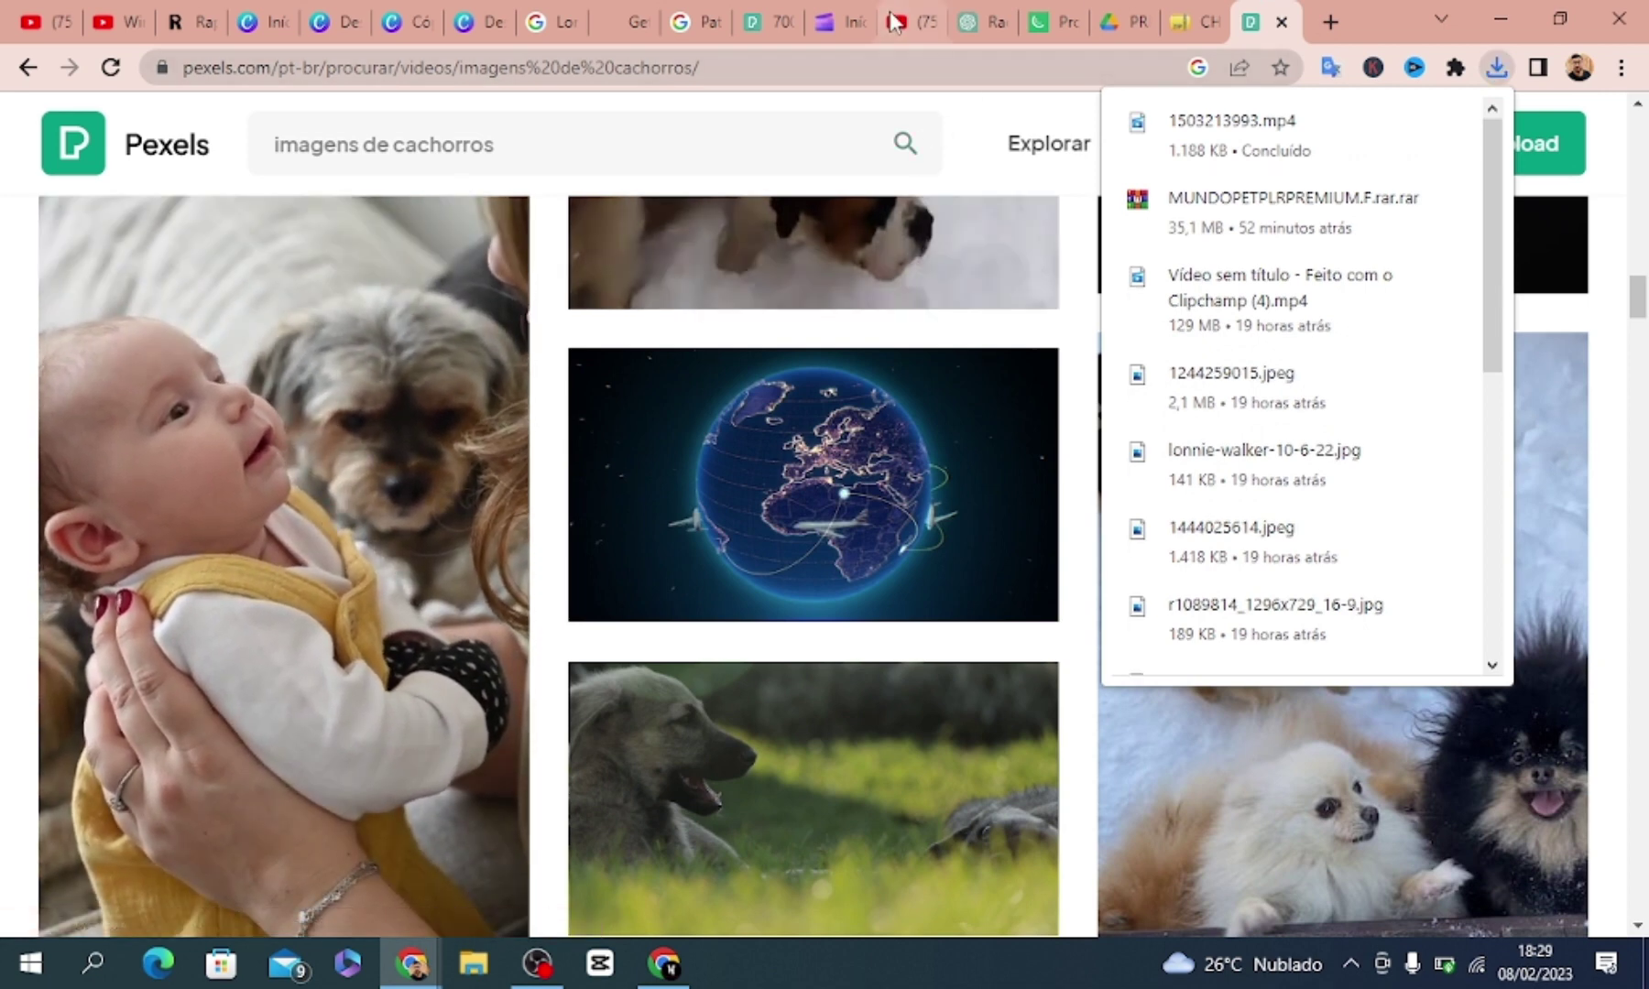
{"action": "left_click", "coordinate": [829, 27]}
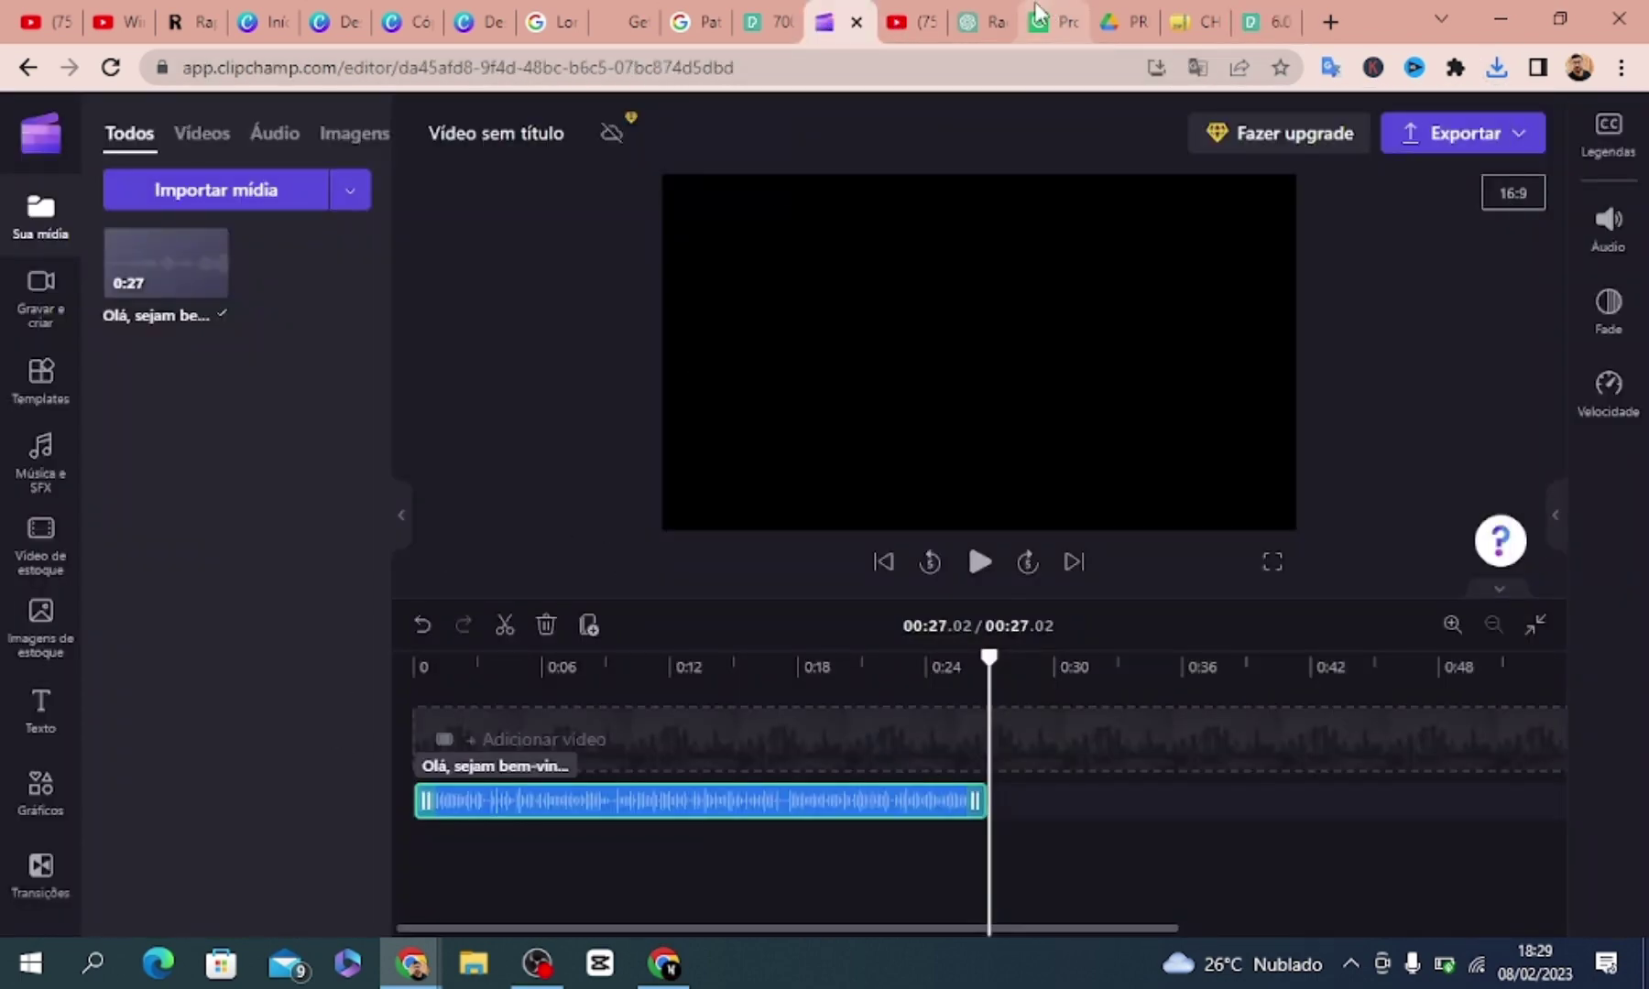
{"action": "left_click", "coordinate": [978, 22]}
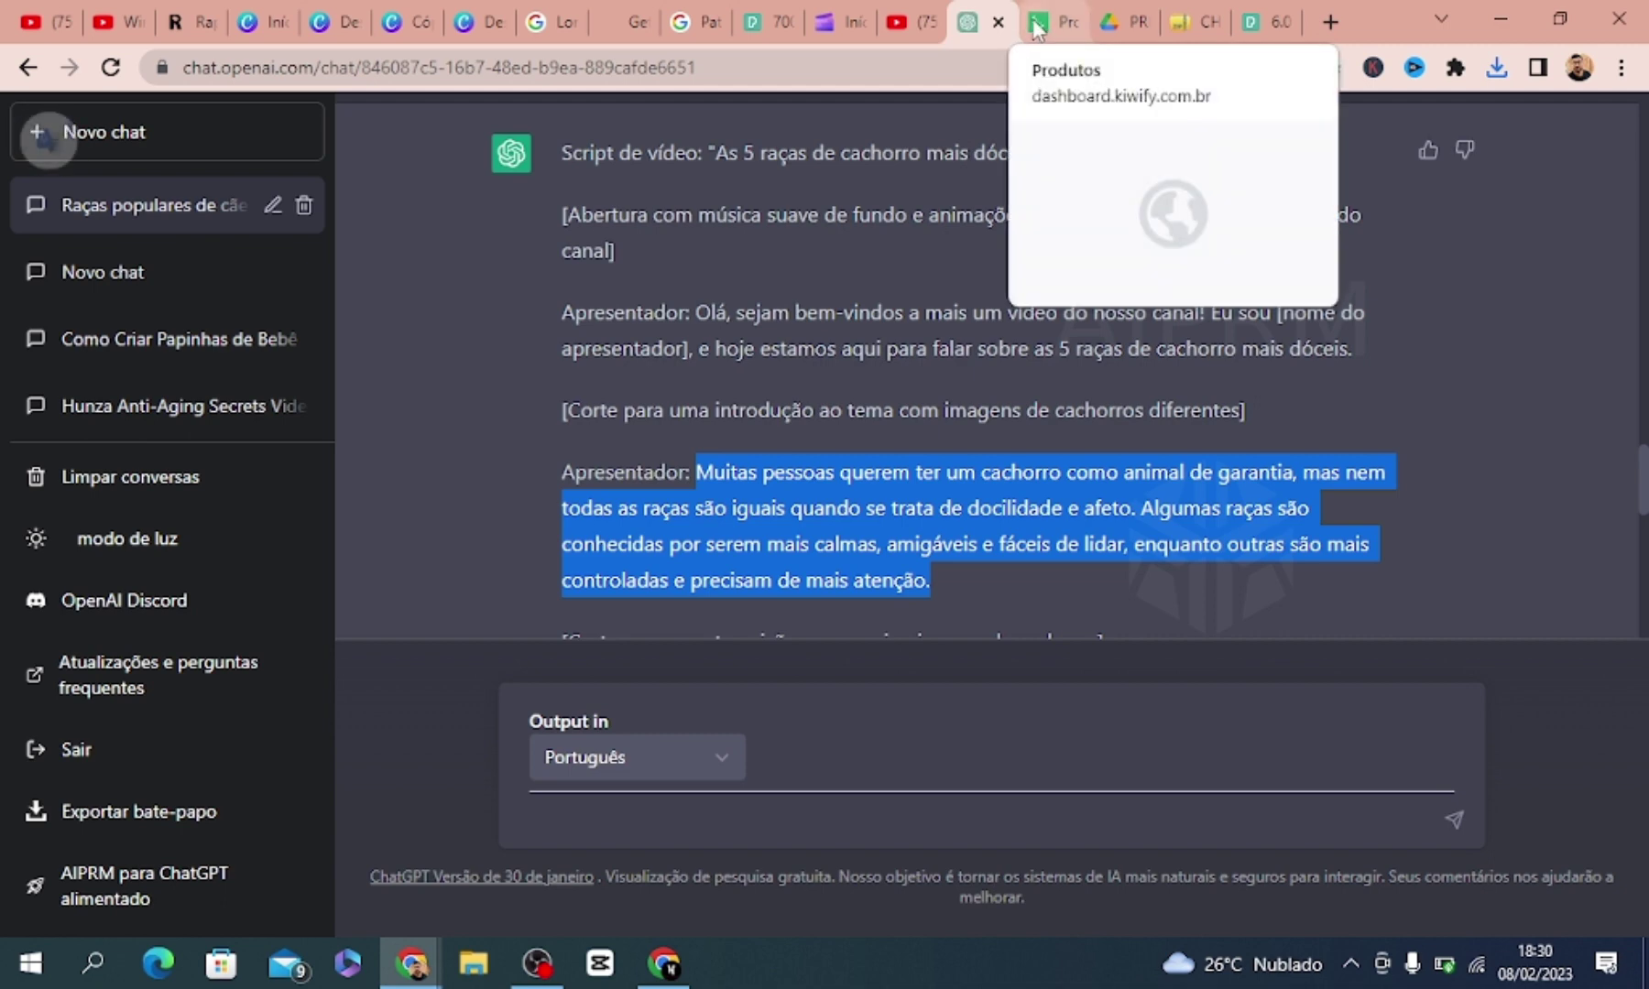
{"action": "left_click", "coordinate": [823, 26]}
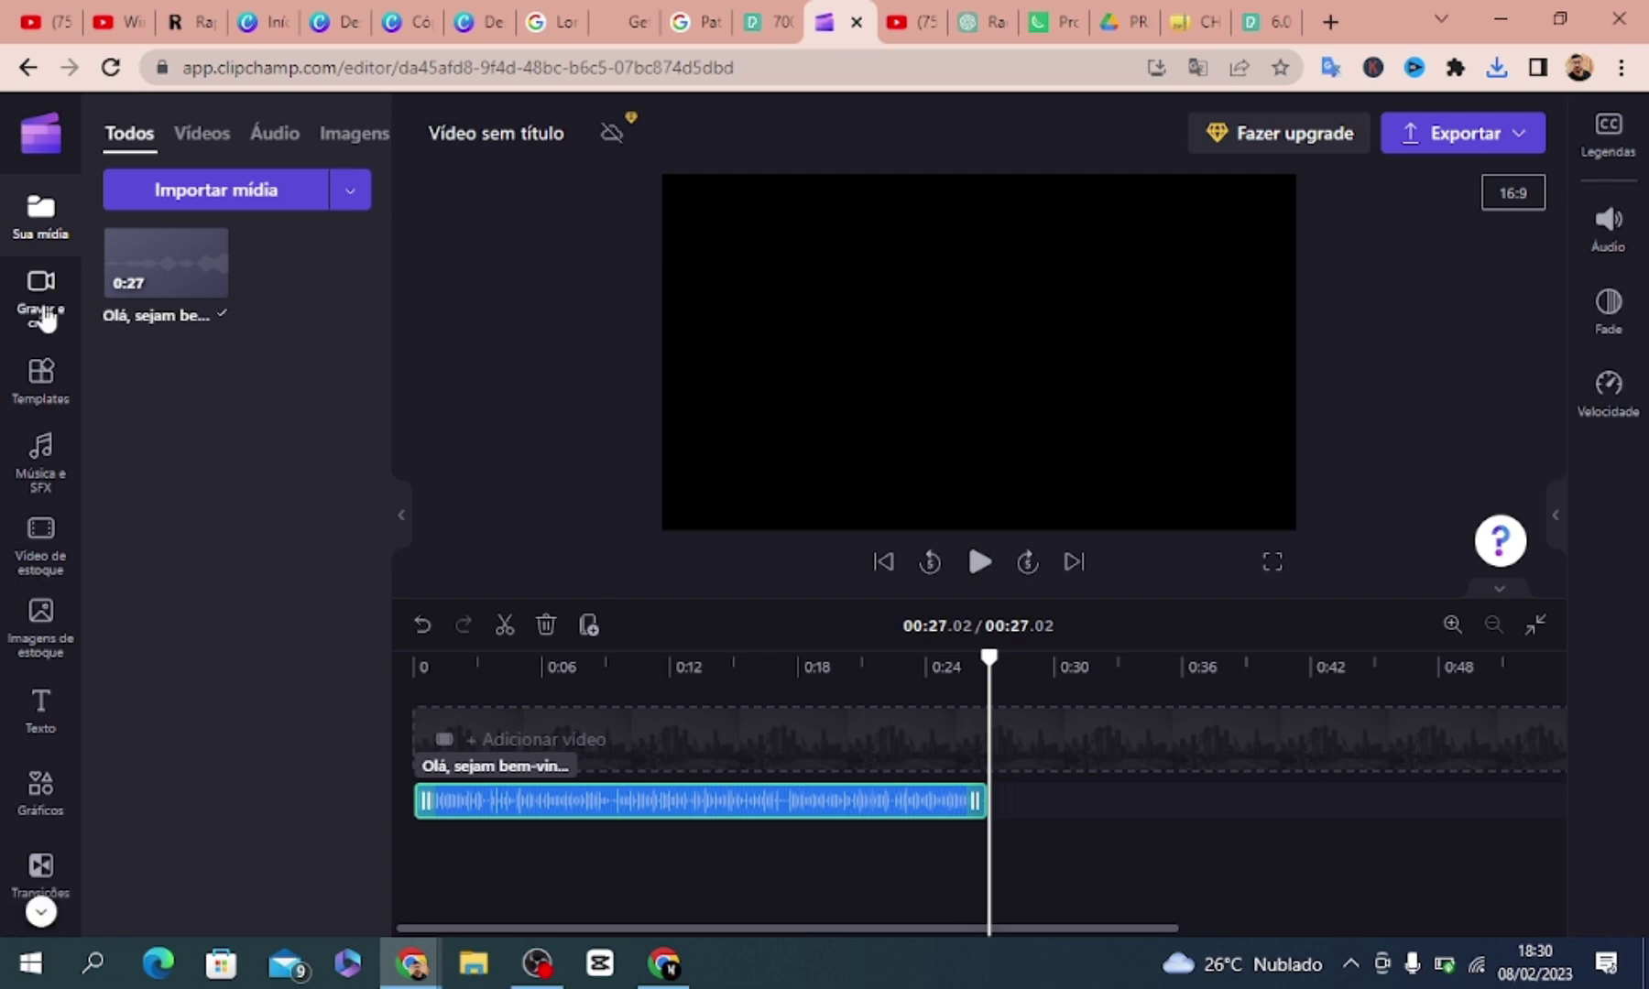
{"action": "mouse_move", "coordinate": [232, 279]}
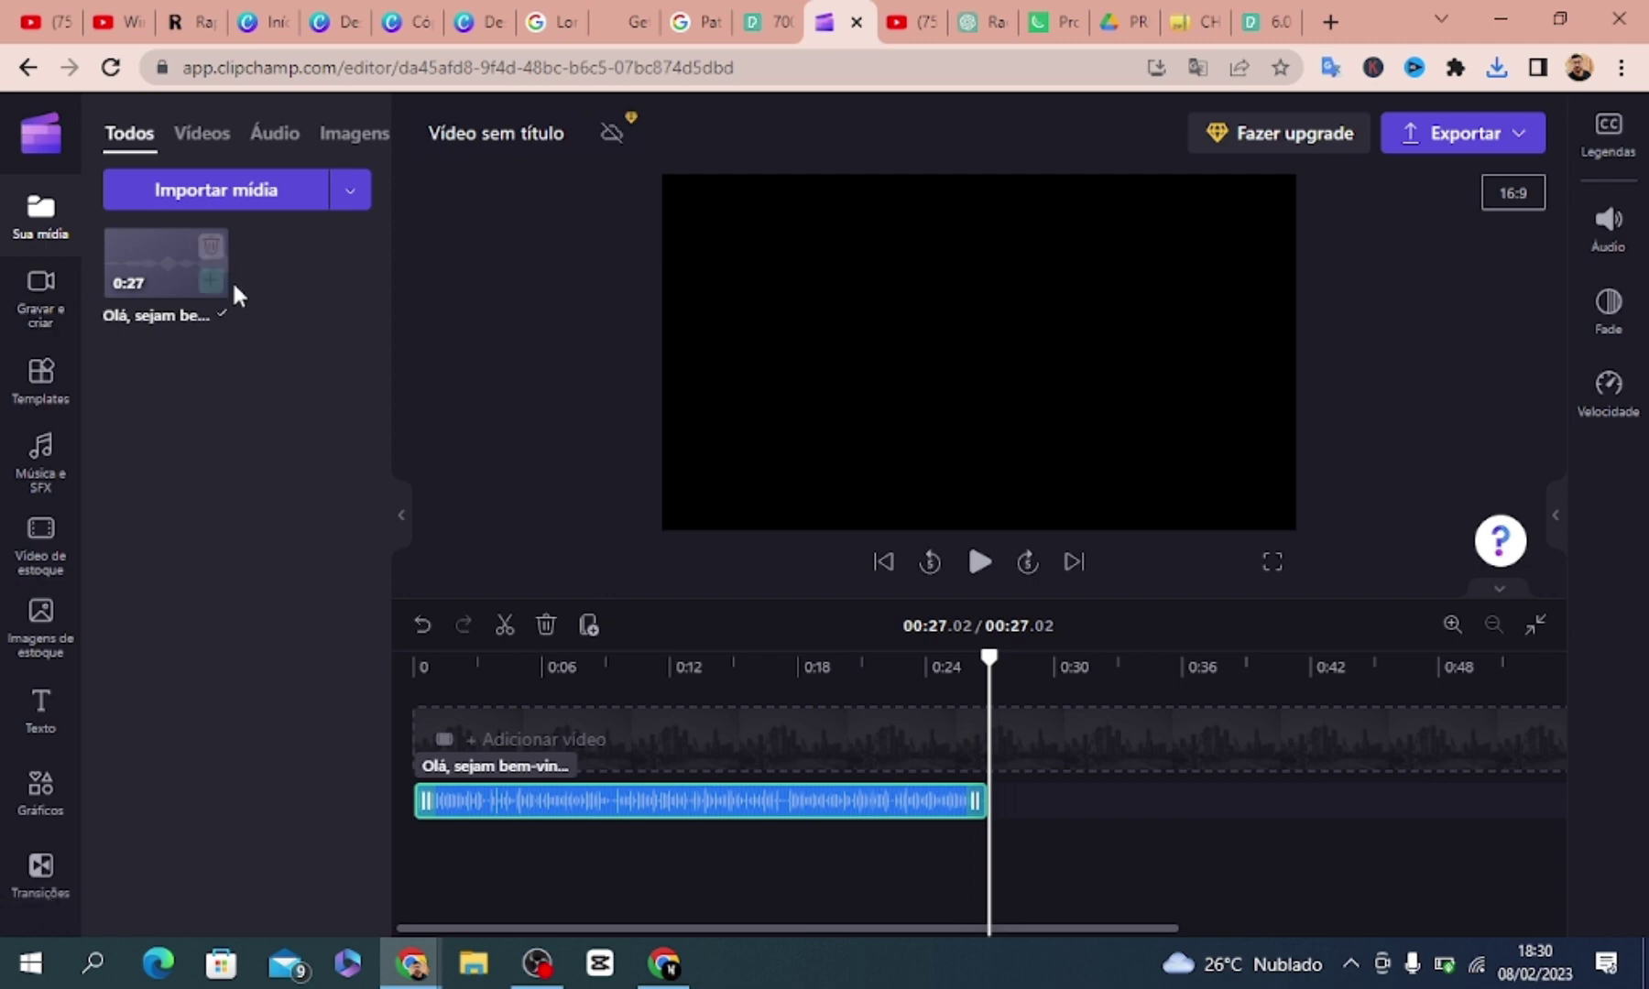
{"action": "left_click", "coordinate": [221, 189]}
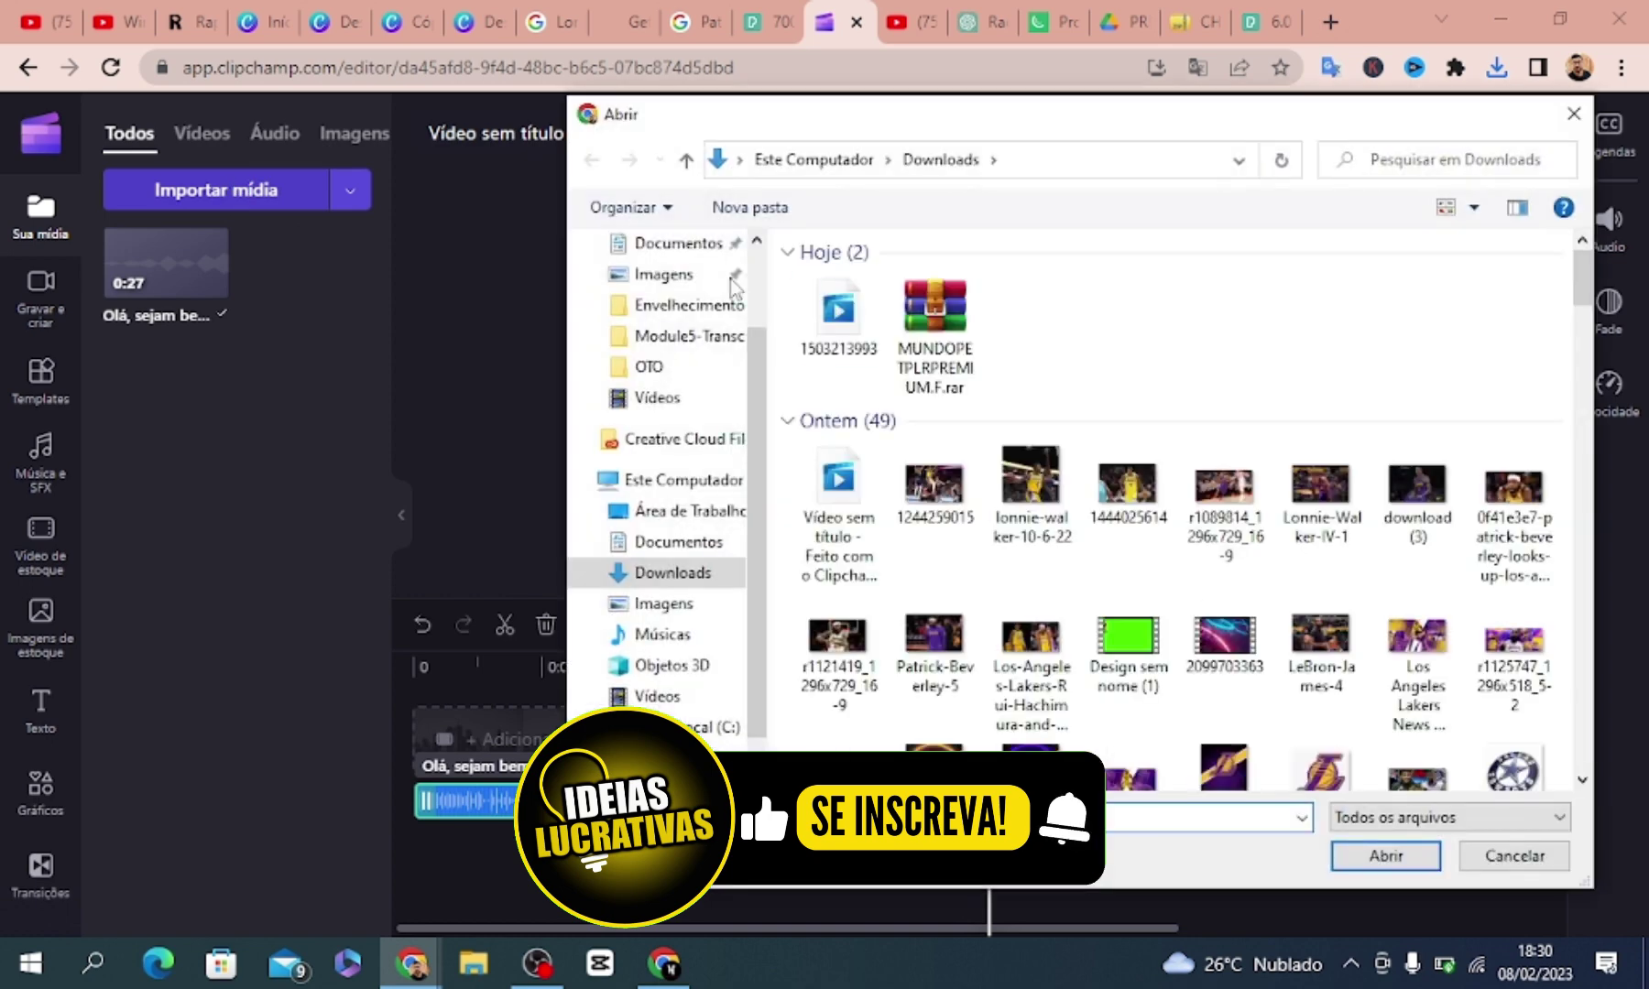
{"action": "left_click_drag", "start_coordinate": [853, 329], "coordinate": [240, 497]}
{"action": "left_click", "coordinate": [234, 425]}
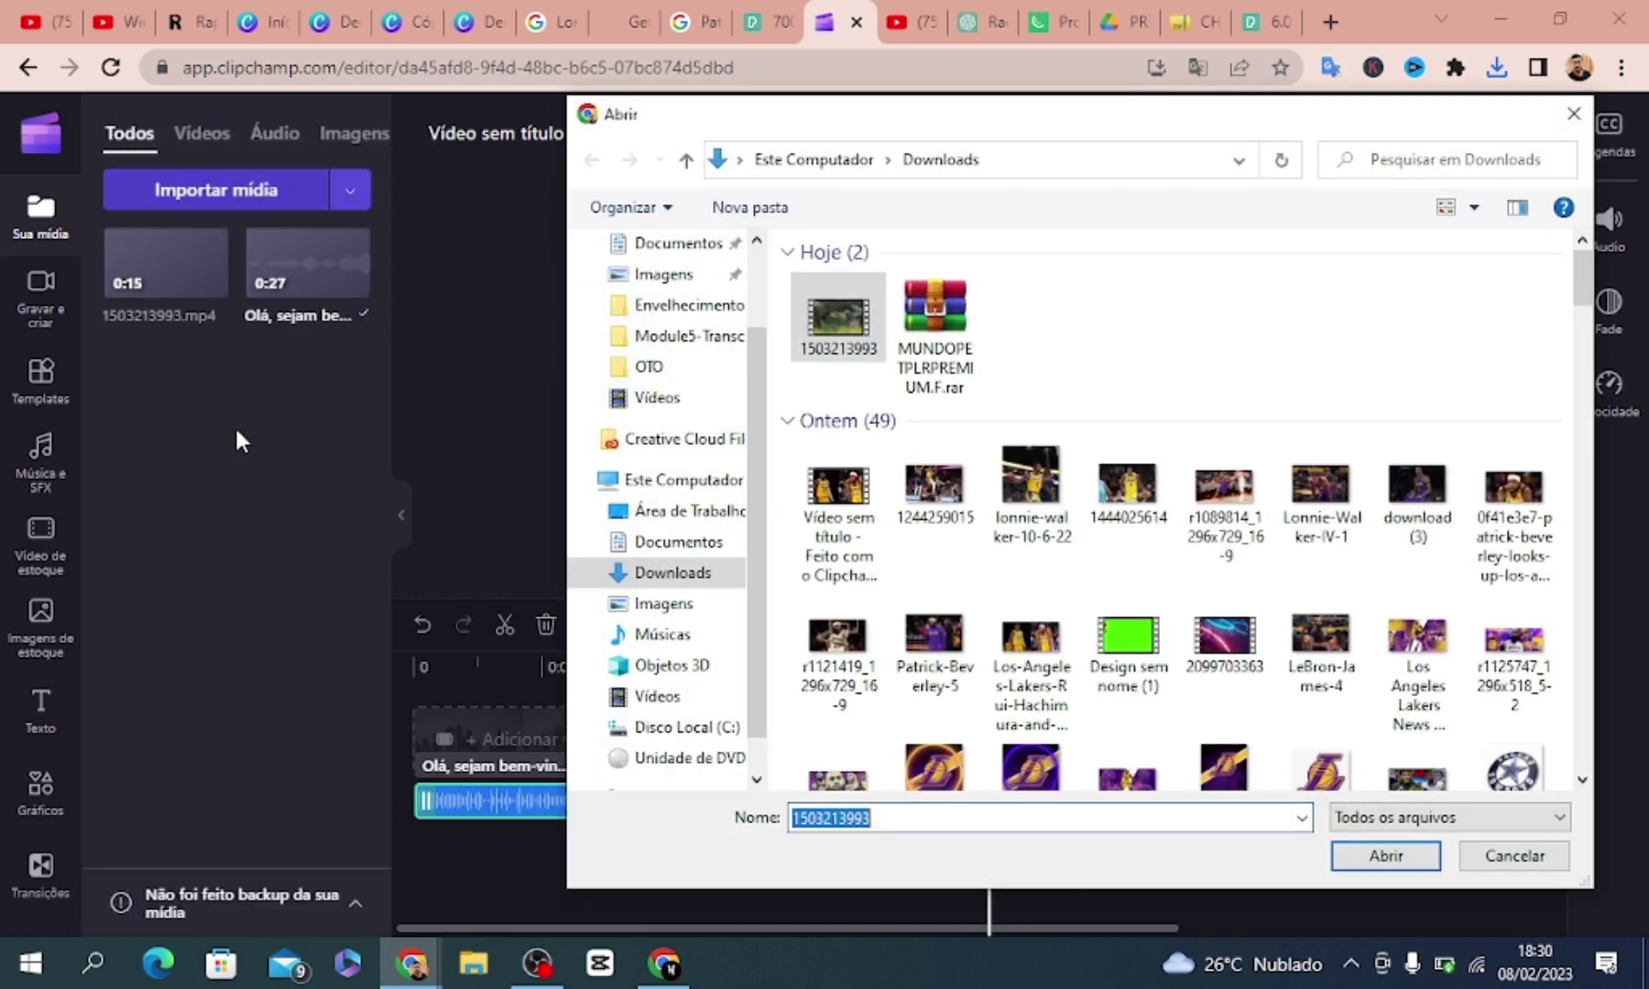
{"action": "left_click", "coordinate": [1573, 117]}
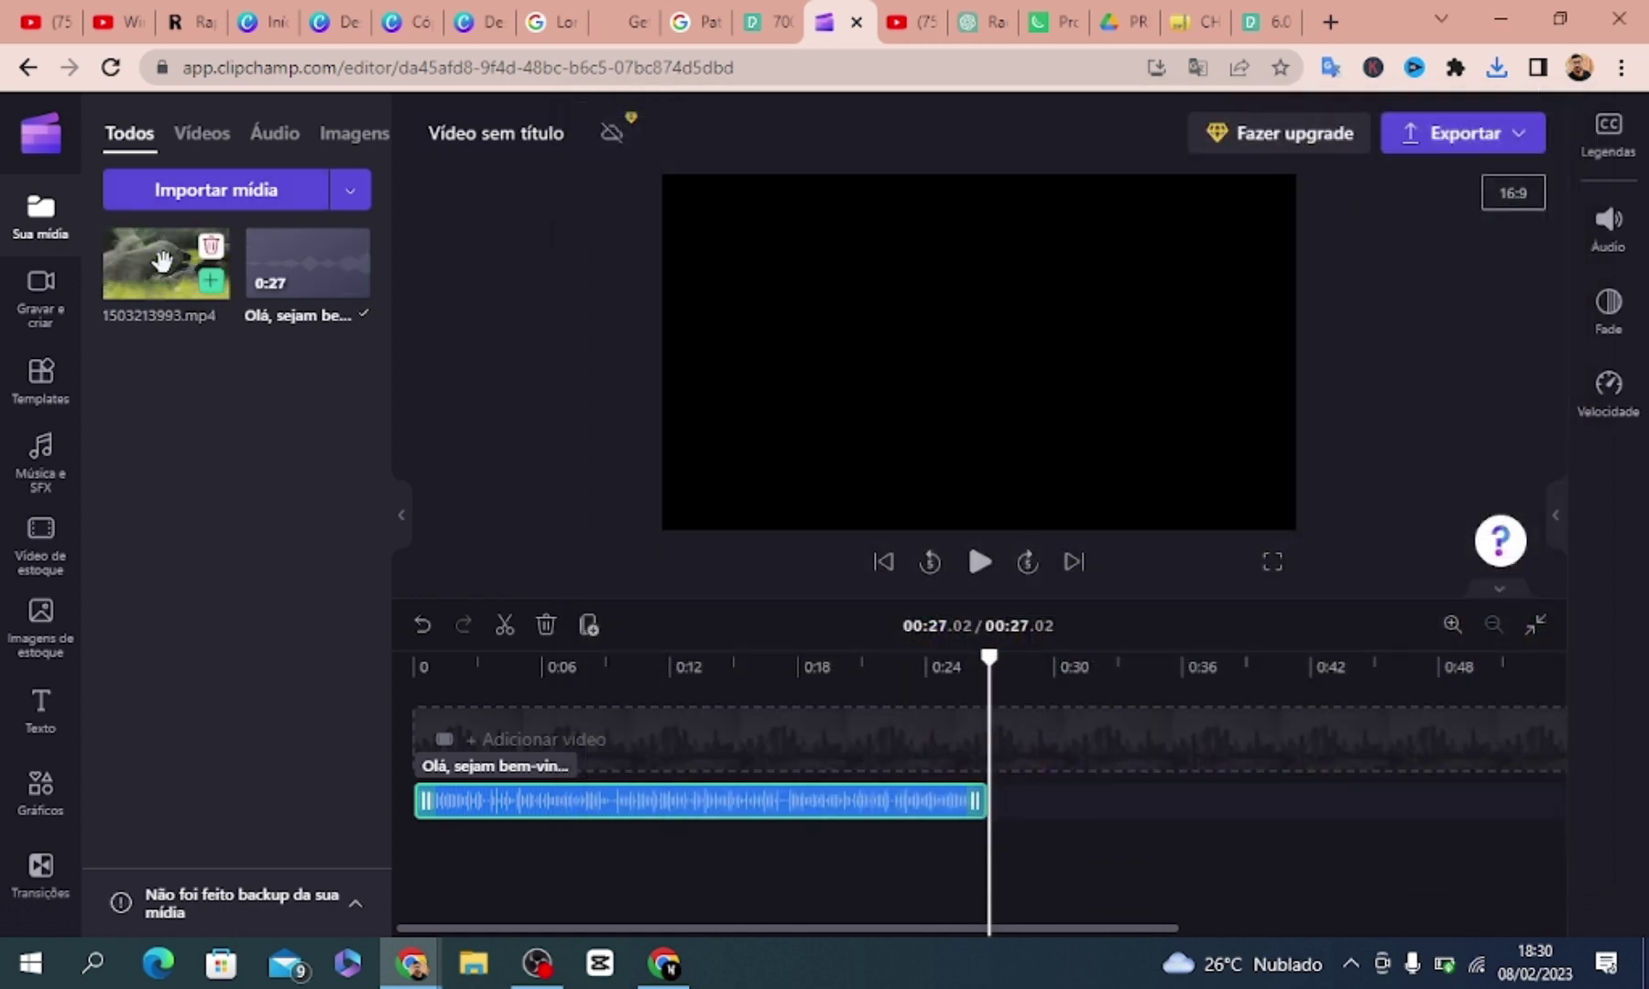
Place the 1503213993.mp4 clip at the start of the track above the narration and preview the video from the beginning
{"action": "left_click_drag", "start_coordinate": [161, 258], "coordinate": [467, 751]}
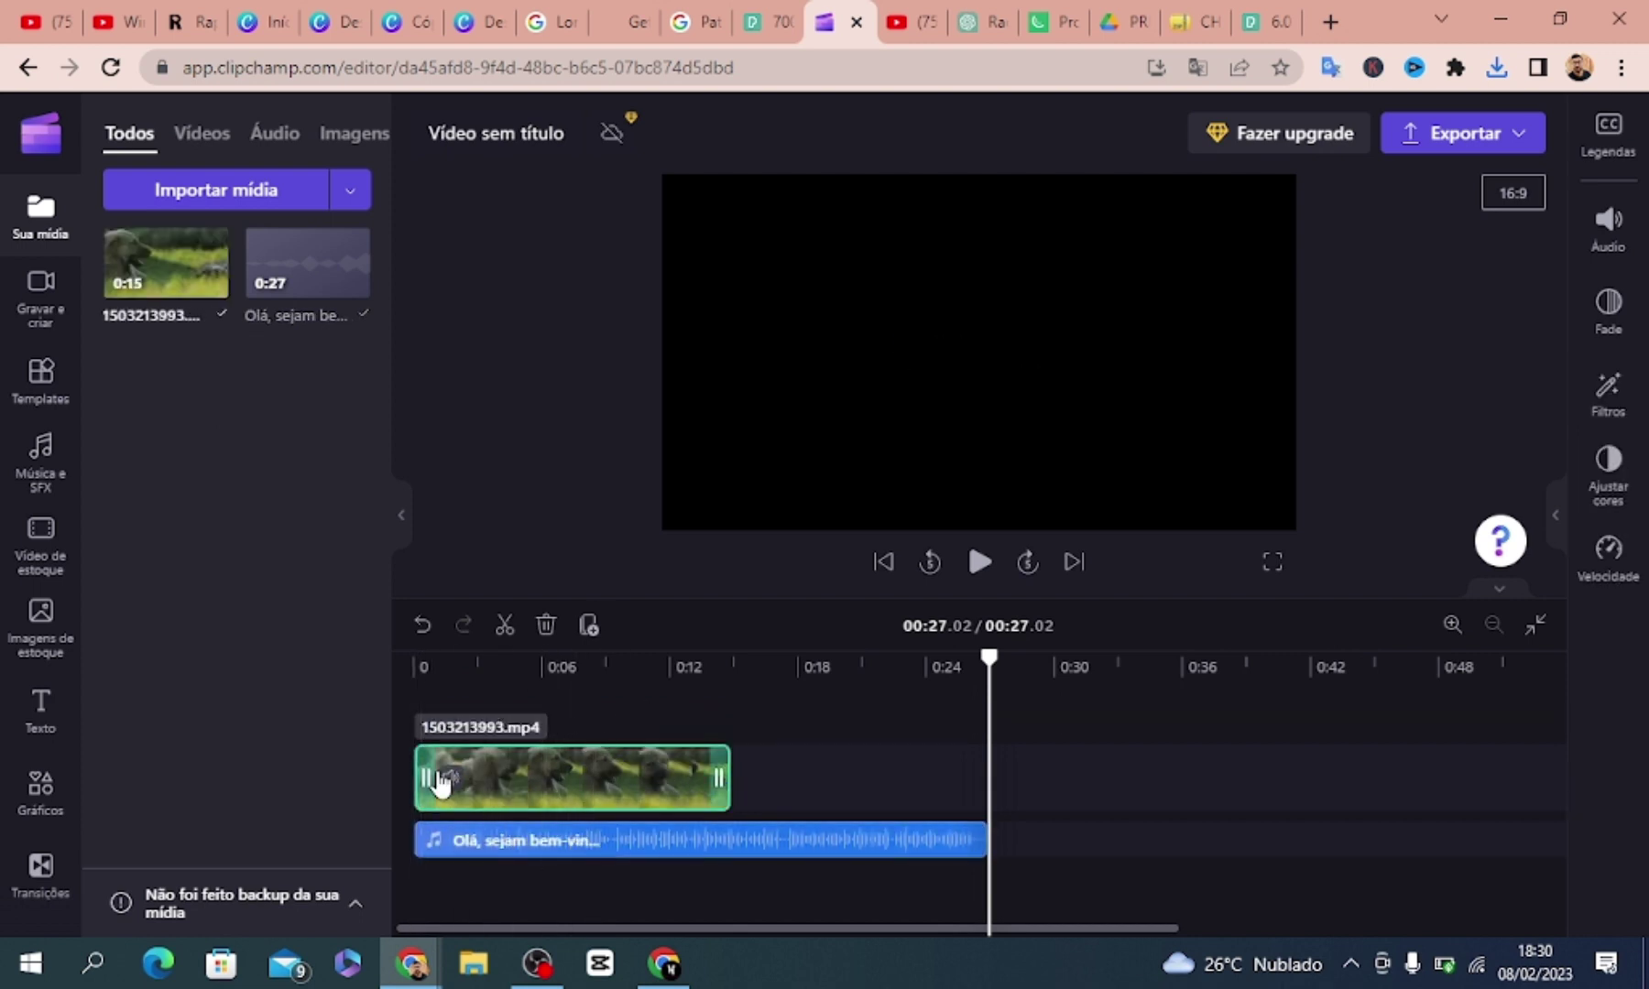
{"action": "left_click", "coordinate": [413, 689]}
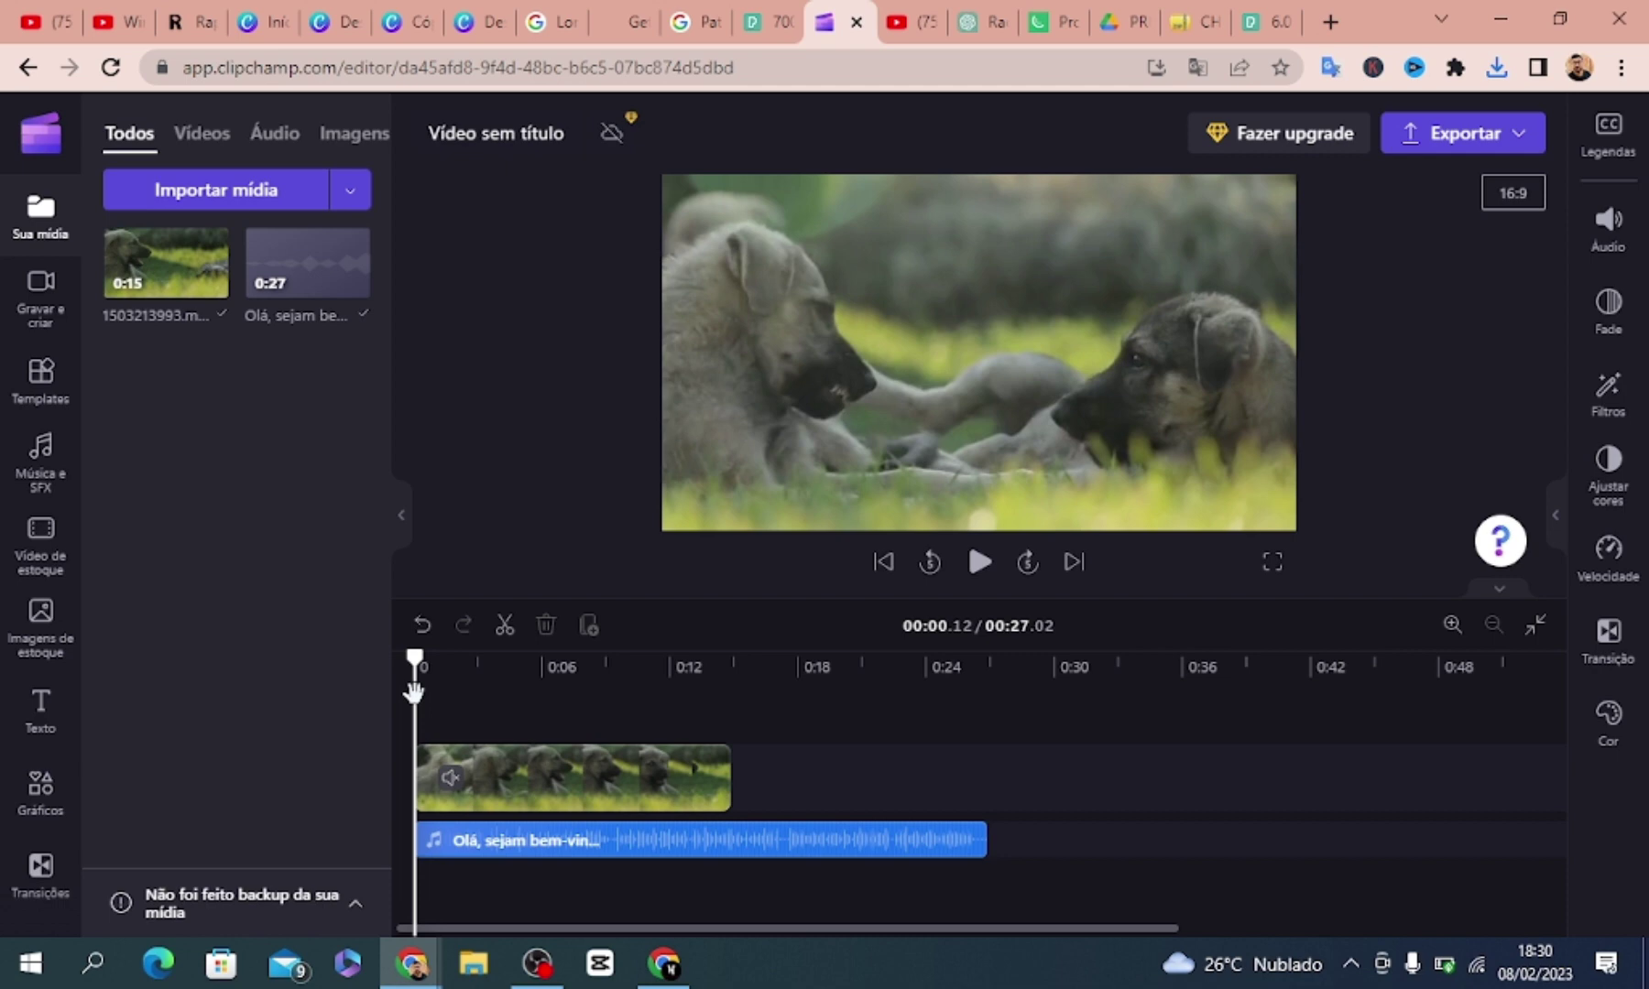
{"action": "key", "text": "space"}
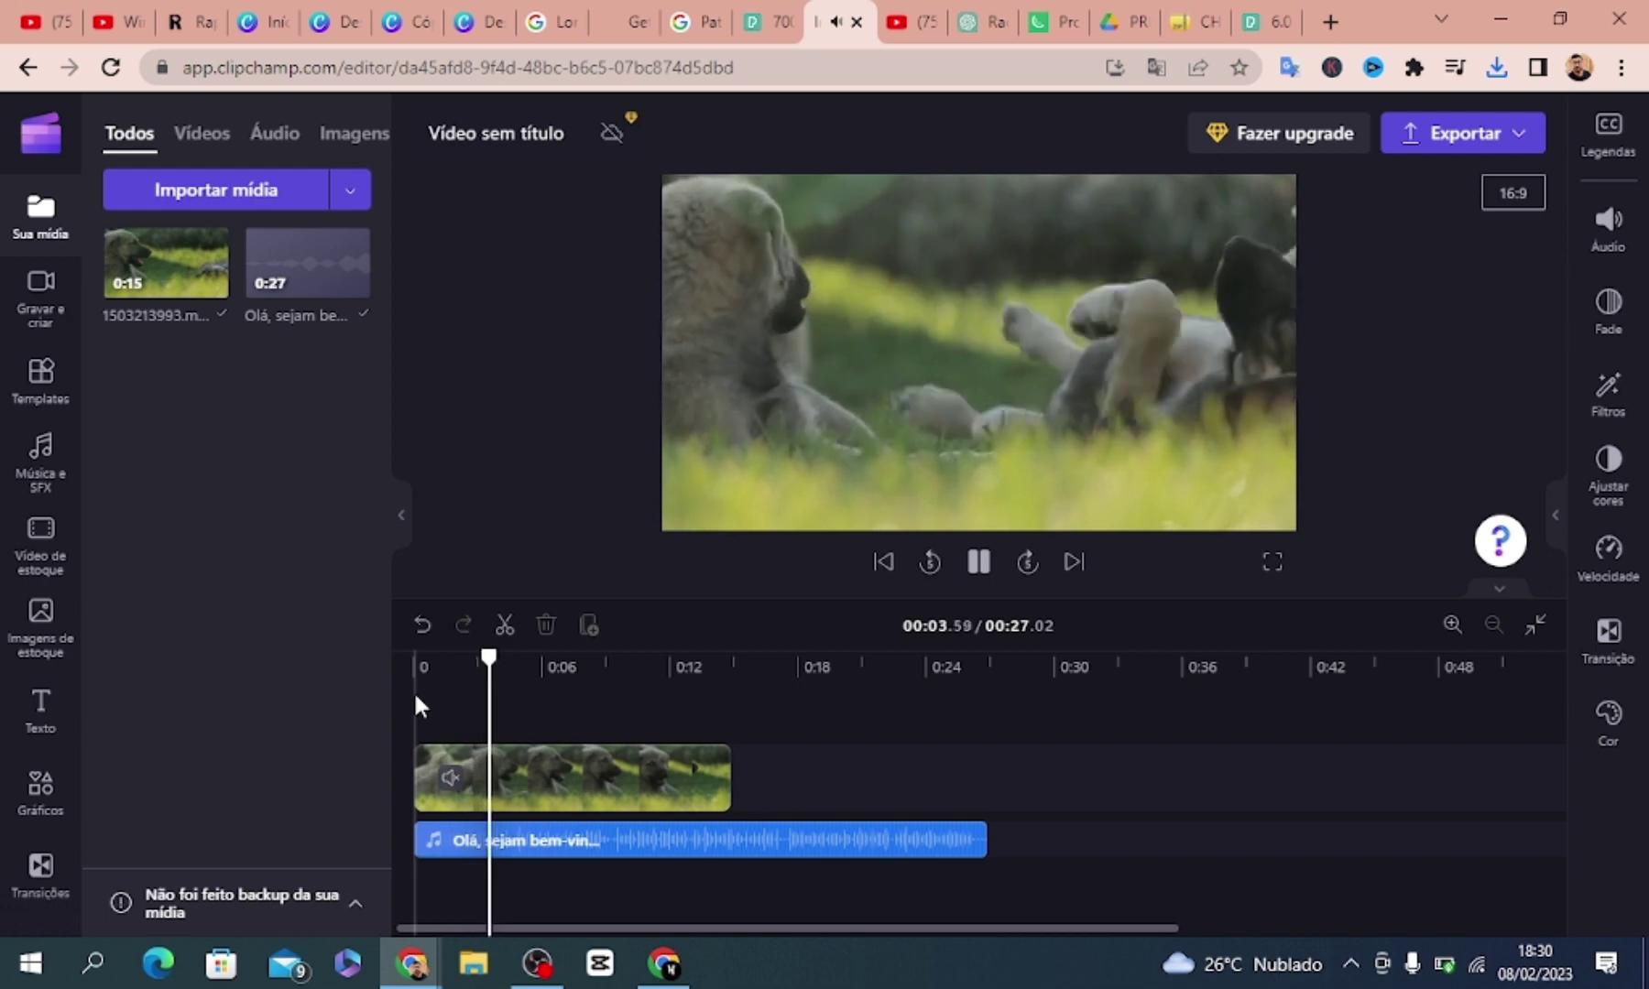
{"action": "key", "text": "space"}
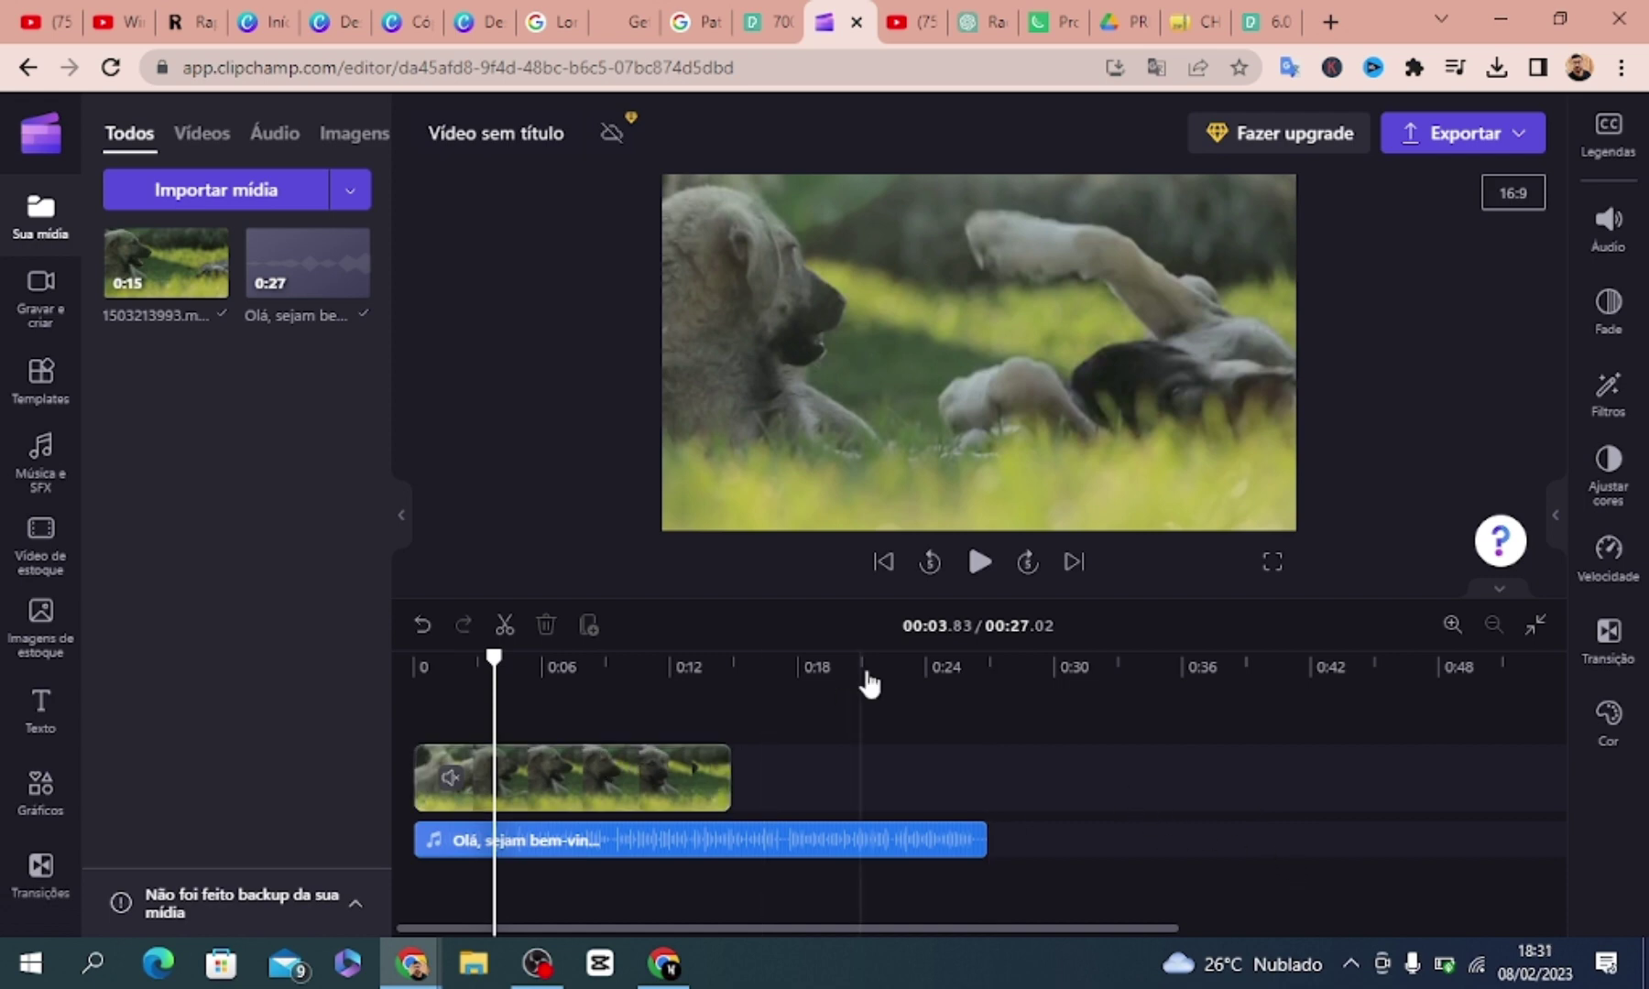
Switch to ChatGPT and read through the video script "As 5 raças de cachorro mais dóceis" down to the Golden Retriever section
{"action": "left_click", "coordinate": [974, 26]}
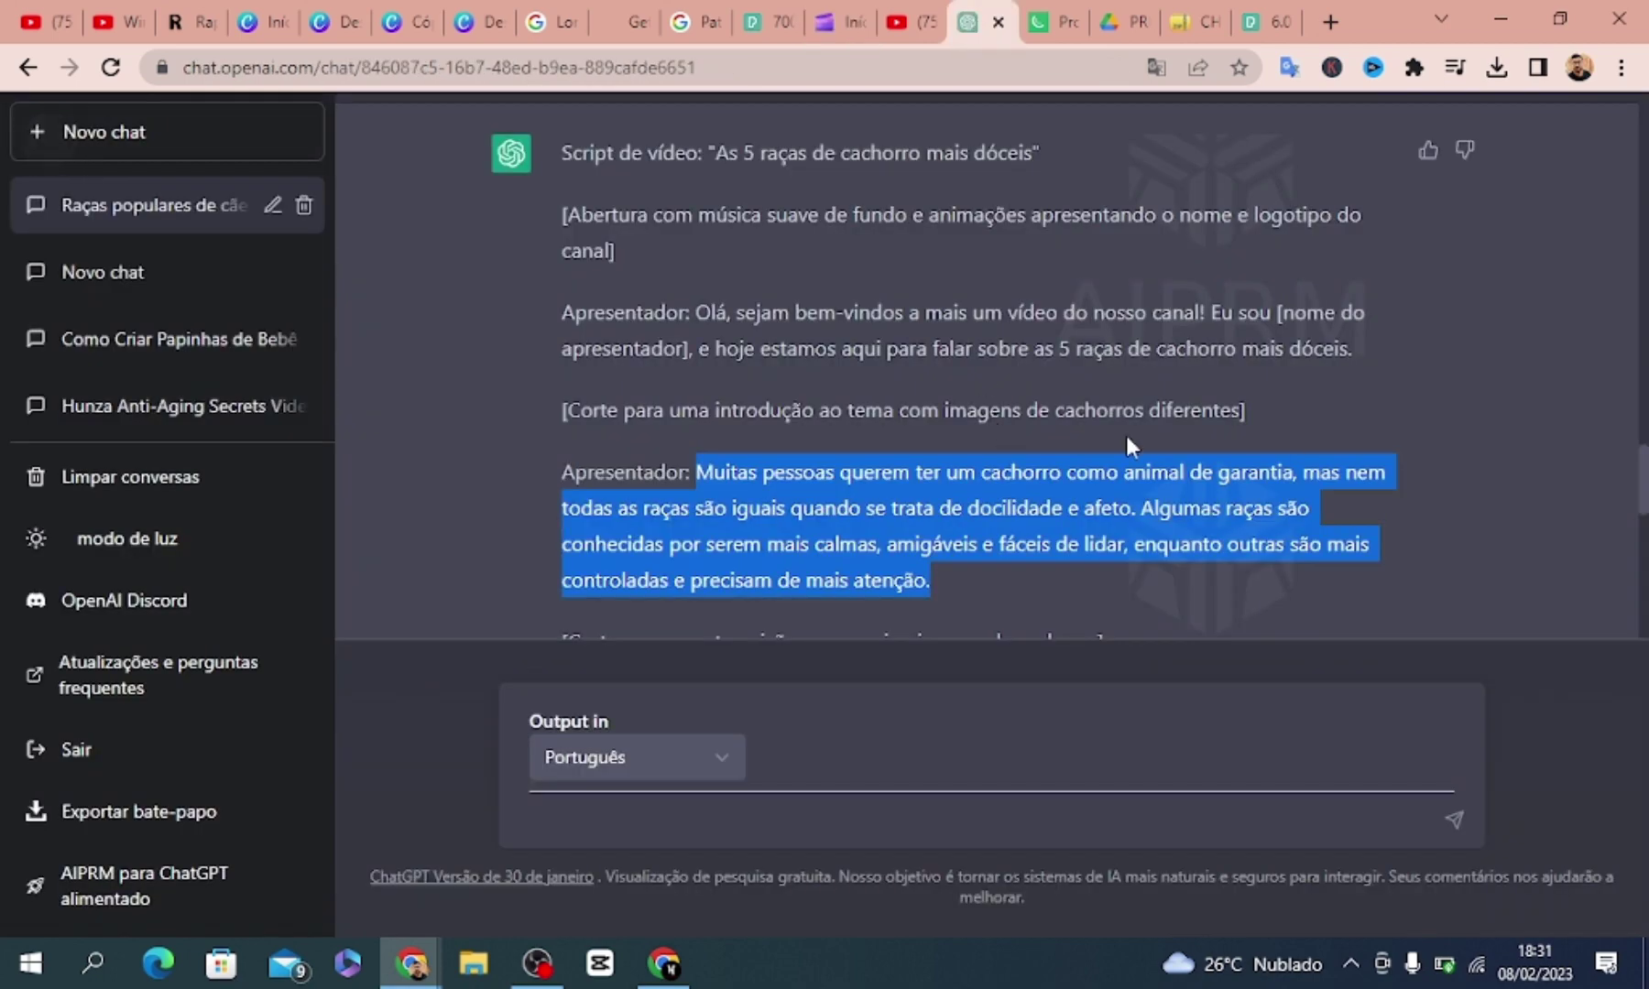
{"action": "scroll", "coordinate": [980, 366], "scroll_direction": "down", "scroll_amount": 6}
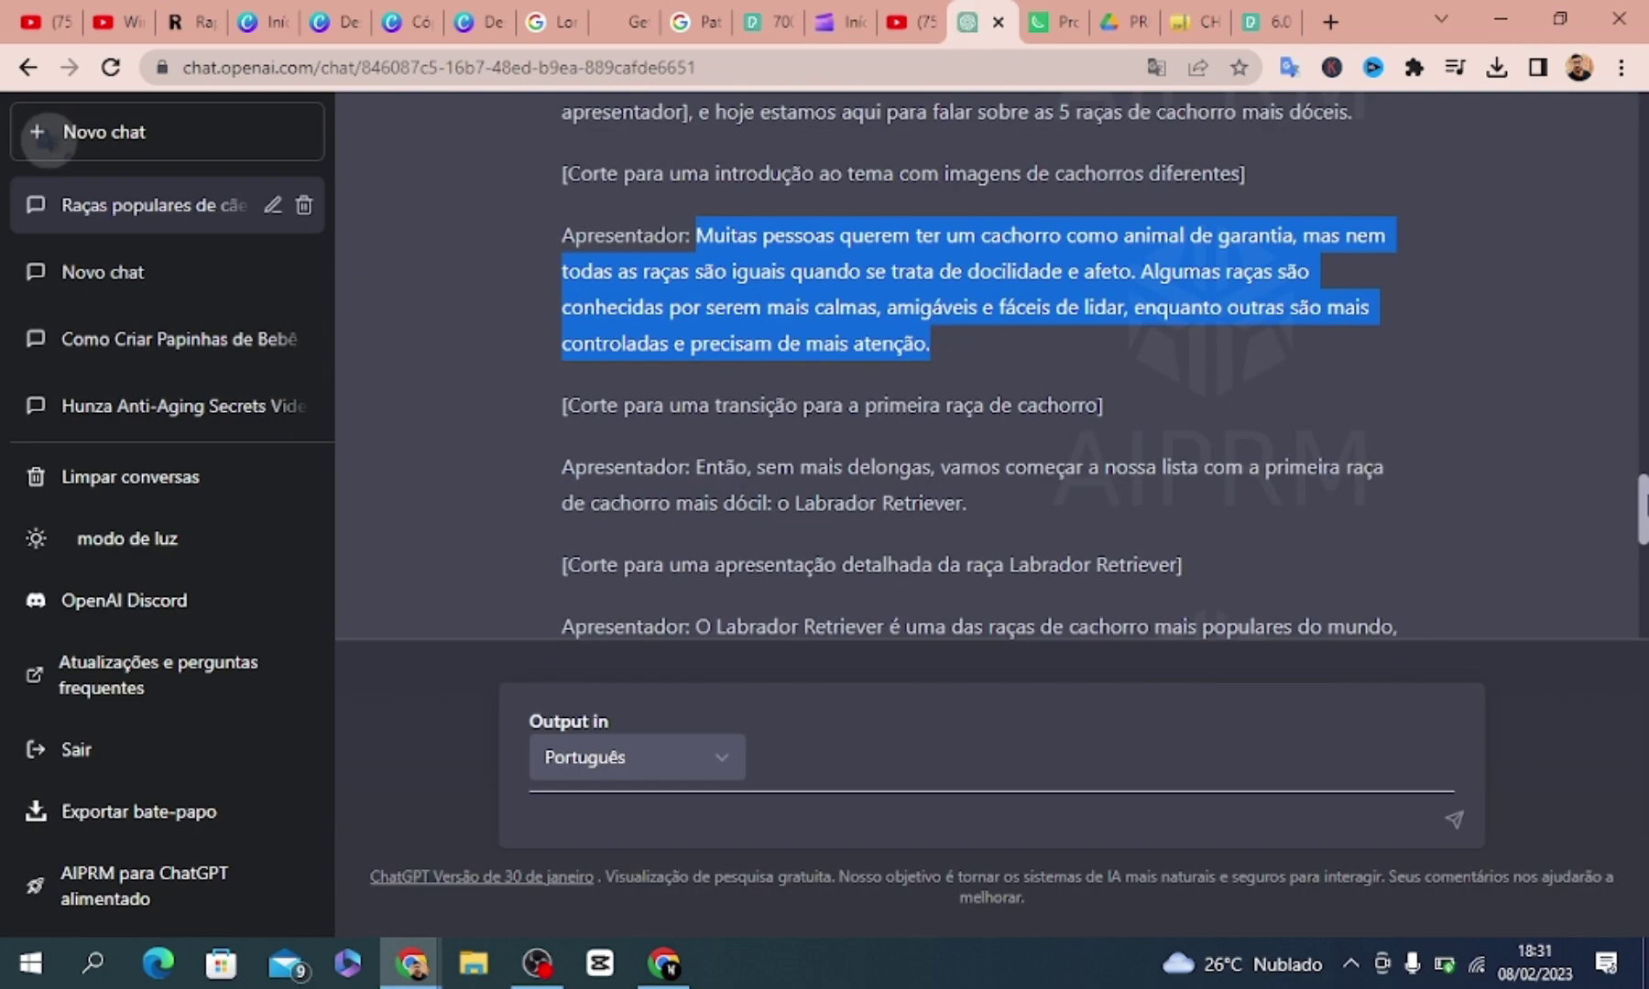
{"action": "scroll", "coordinate": [979, 367], "scroll_direction": "down", "scroll_amount": 3}
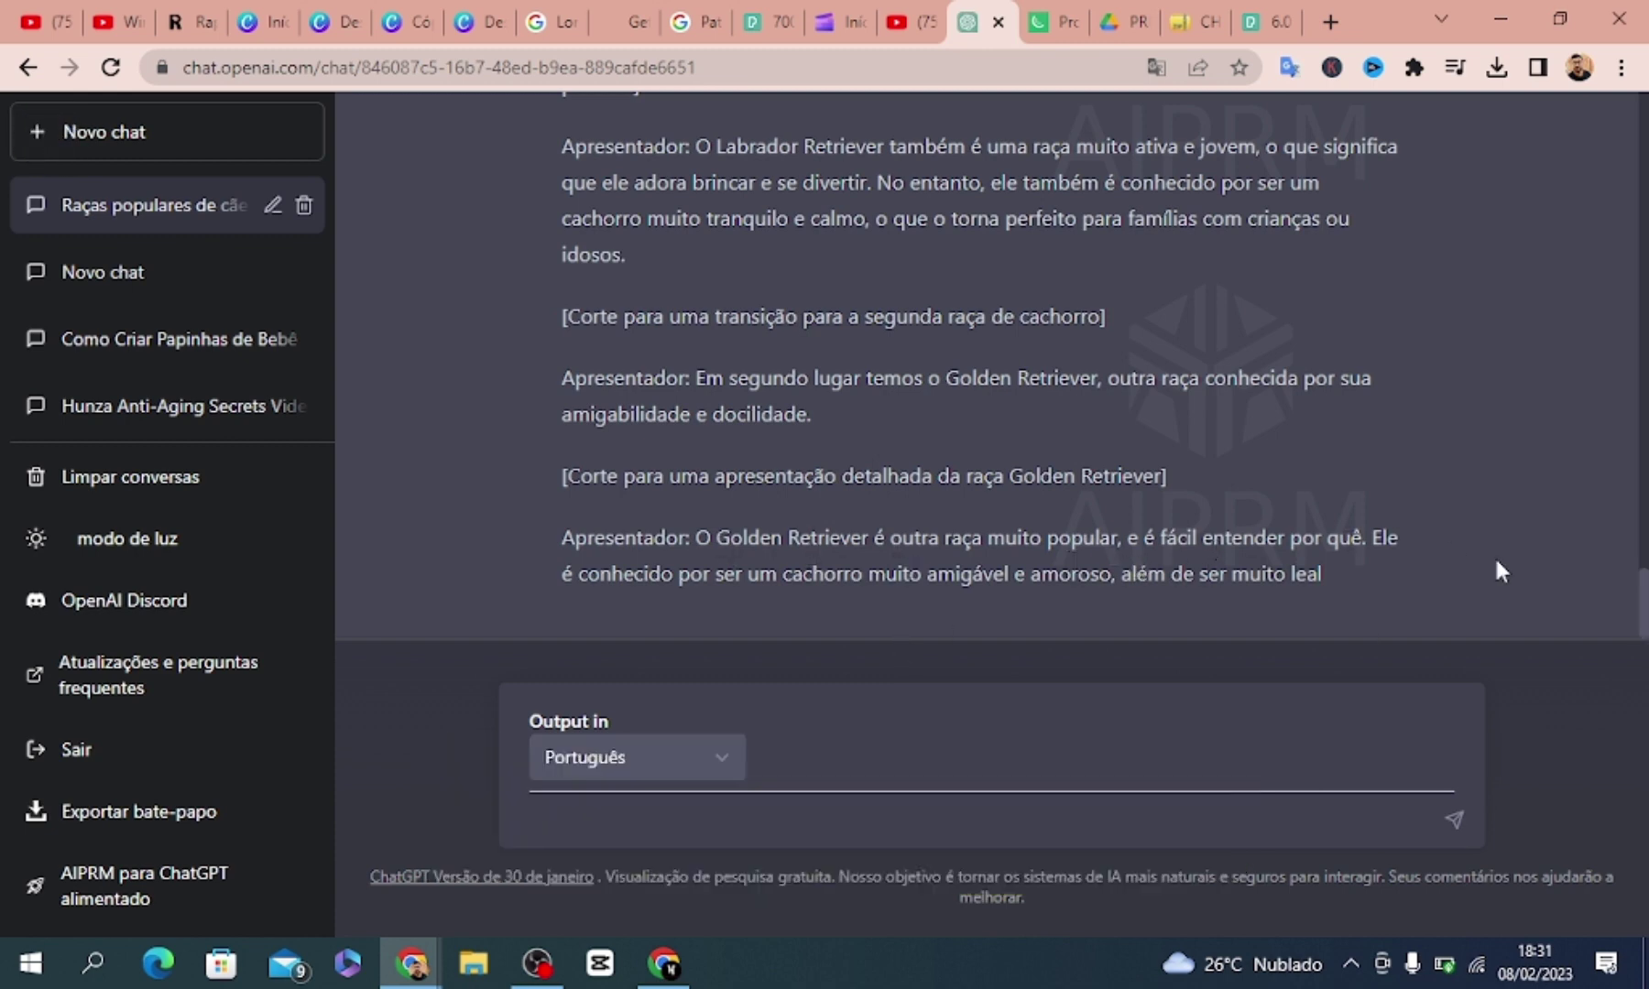
{"action": "scroll", "coordinate": [1099, 366], "scroll_direction": "up", "scroll_amount": 1}
{"action": "scroll", "coordinate": [1099, 366], "scroll_direction": "down", "scroll_amount": 1}
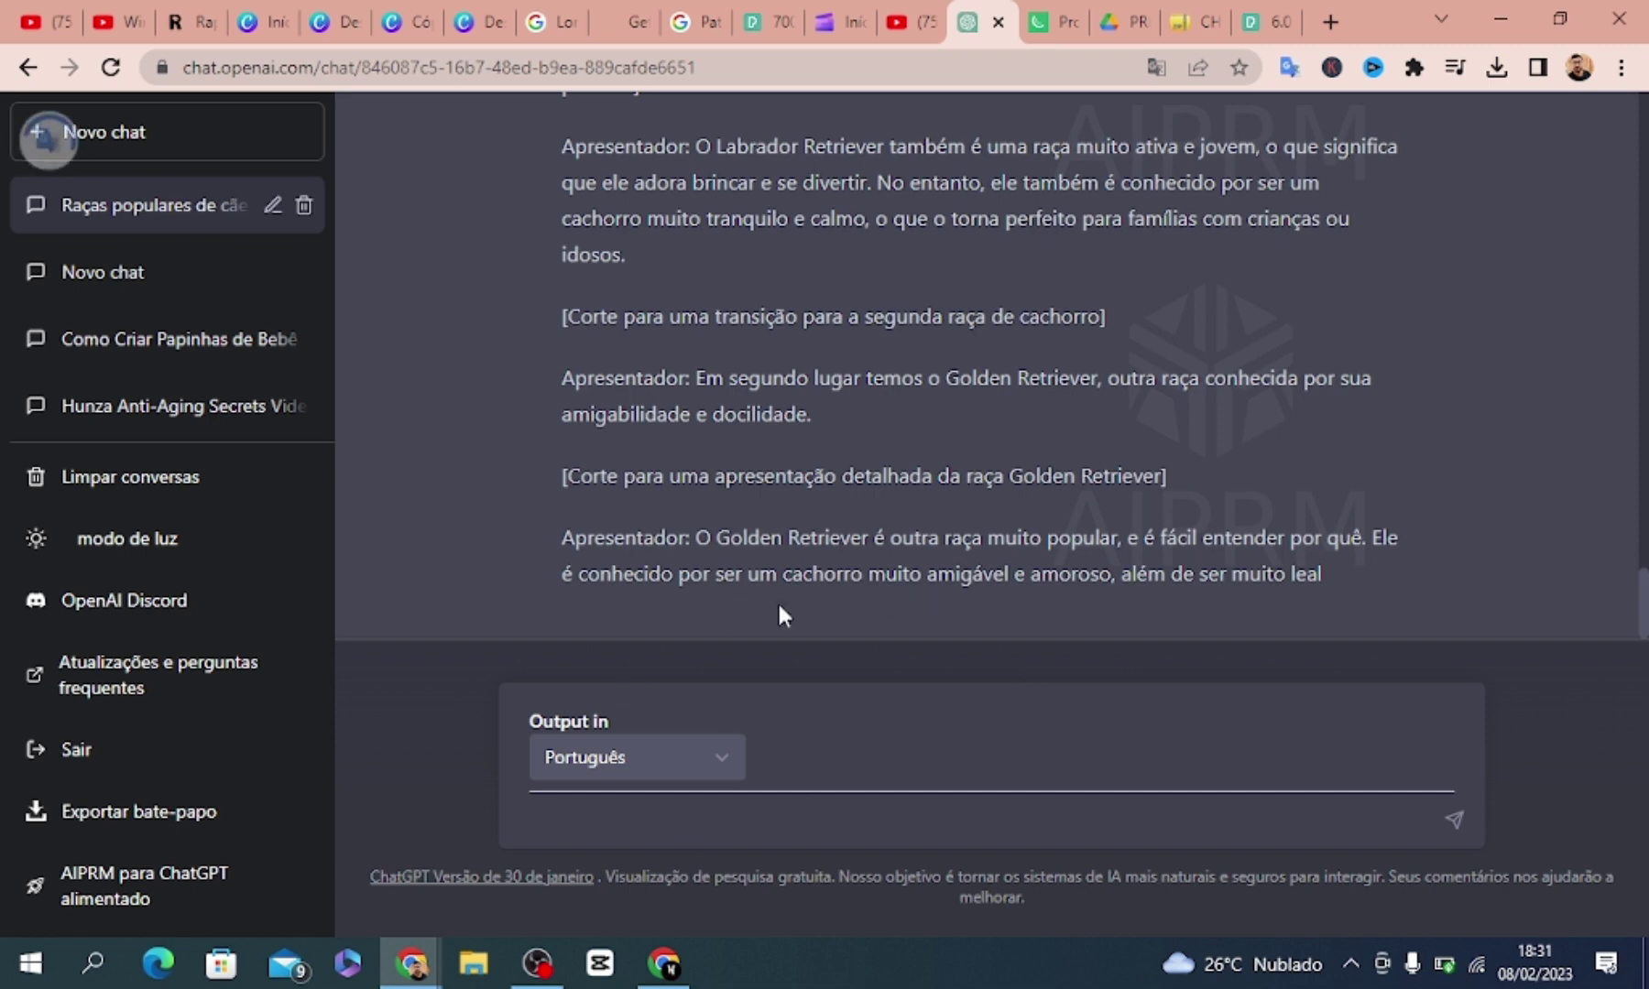
{"action": "left_click_drag", "start_coordinate": [1642, 600], "coordinate": [1642, 478]}
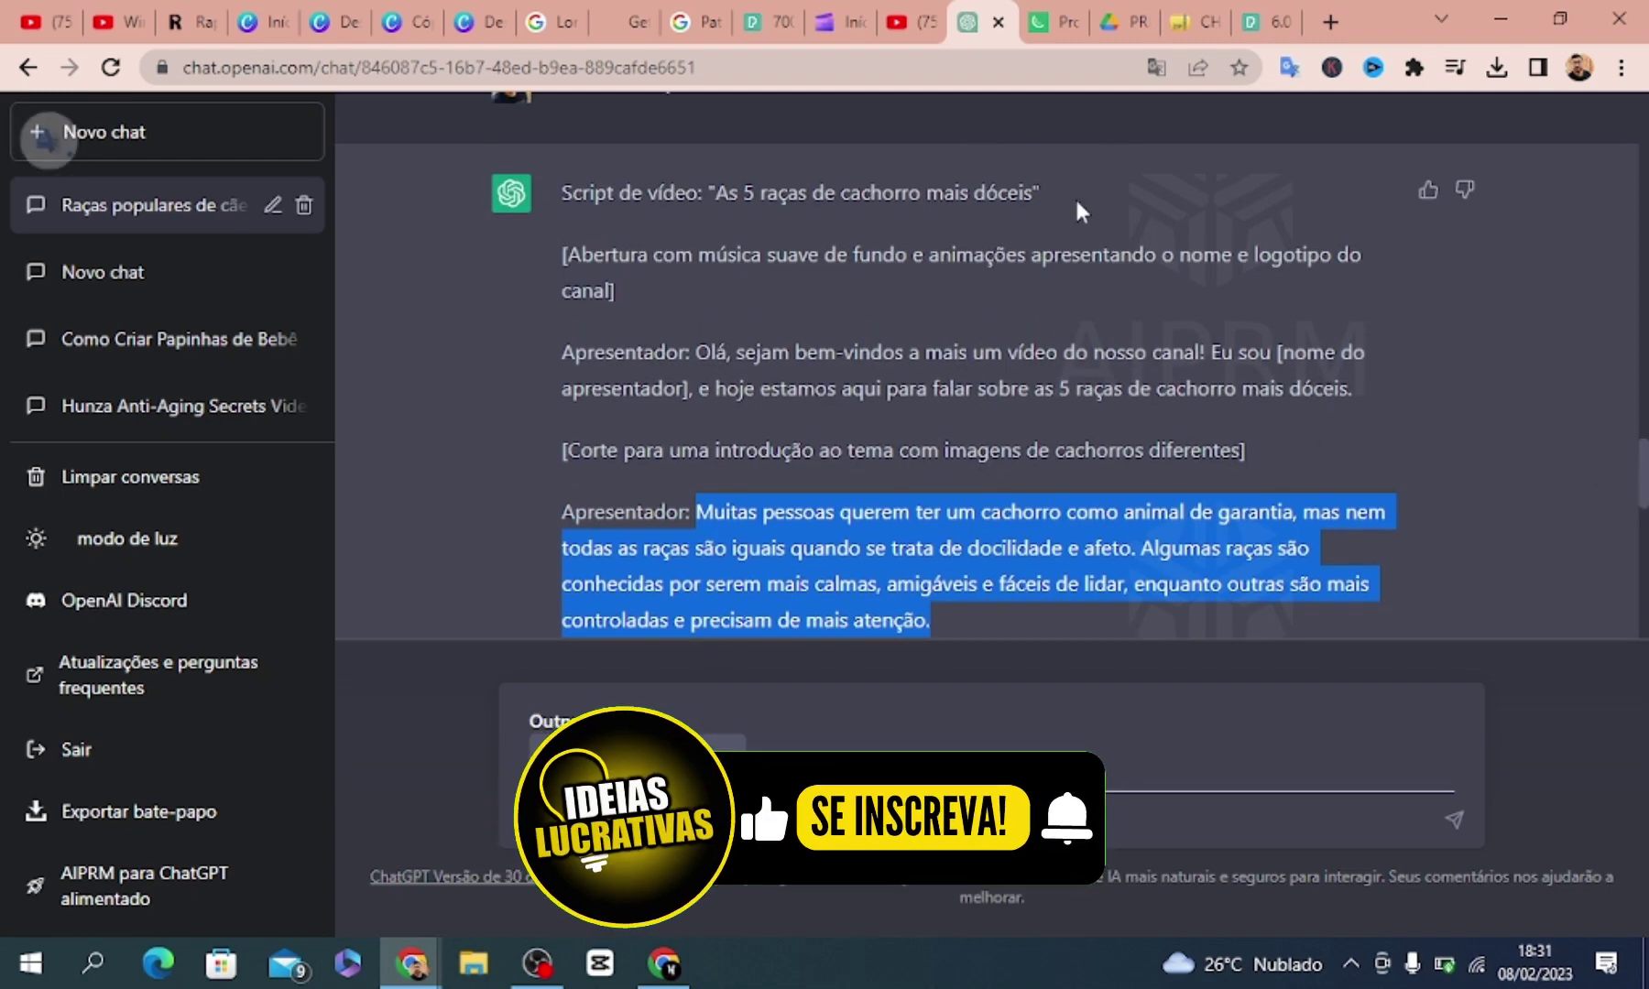
{"action": "left_click", "coordinate": [833, 25]}
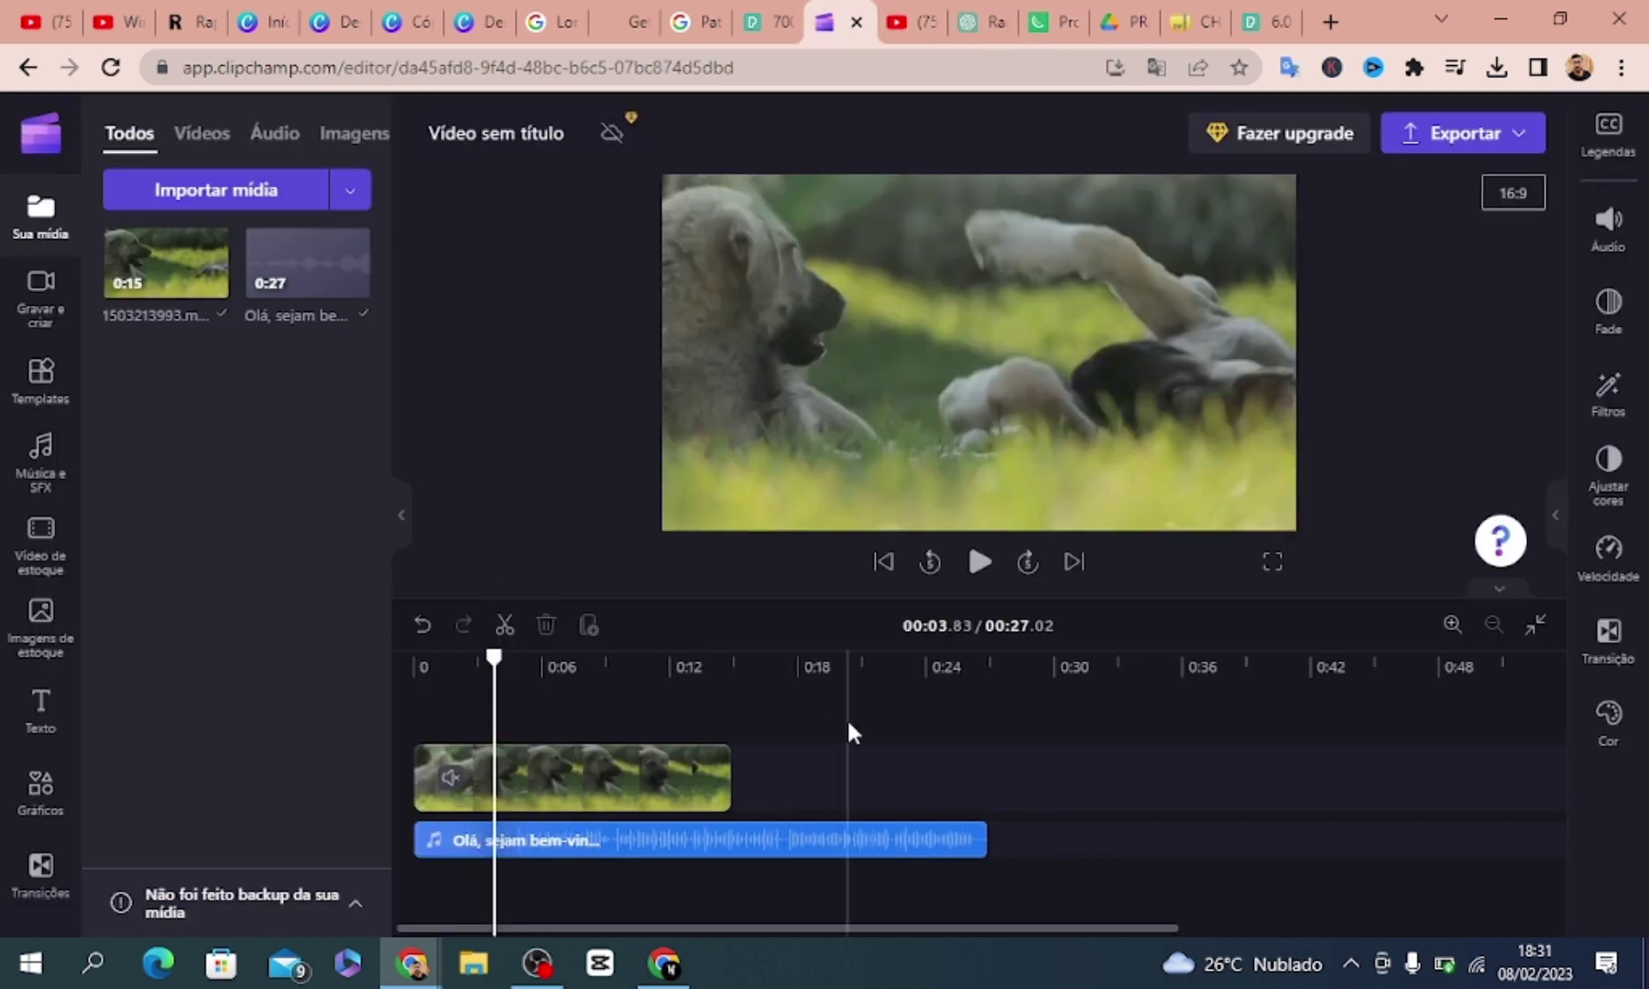
{"action": "left_click", "coordinate": [959, 9]}
{"action": "left_click", "coordinate": [824, 22]}
{"action": "left_click", "coordinate": [32, 316]}
{"action": "left_click", "coordinate": [201, 659]}
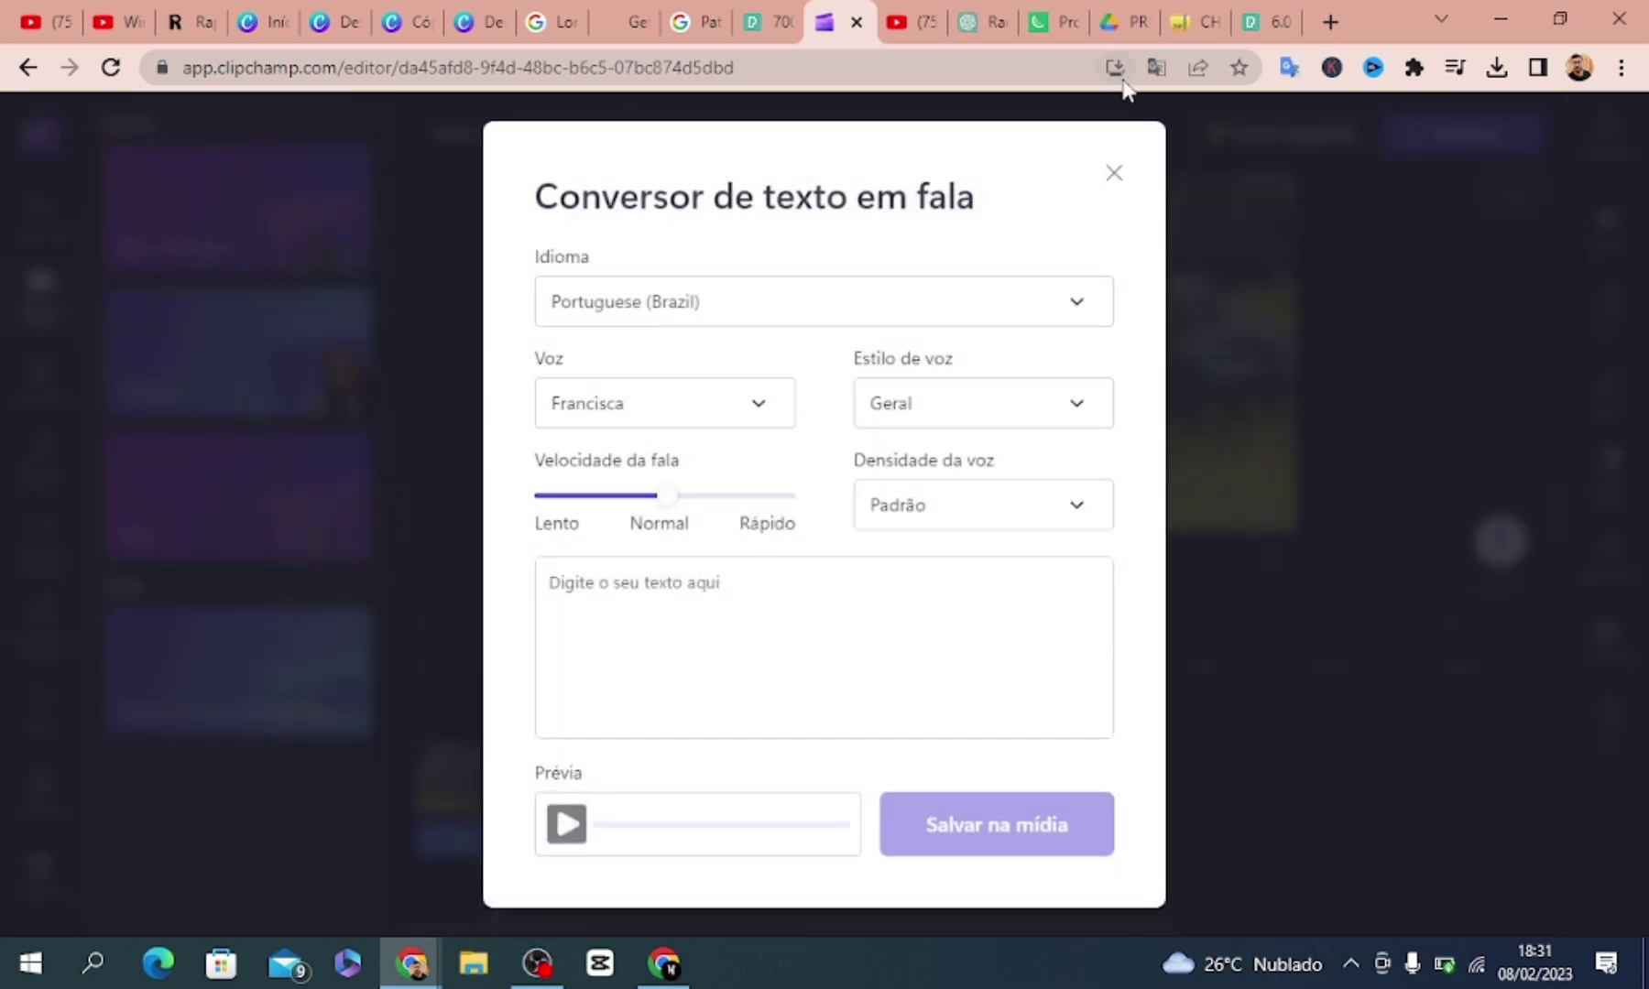
{"action": "left_click", "coordinate": [1113, 175]}
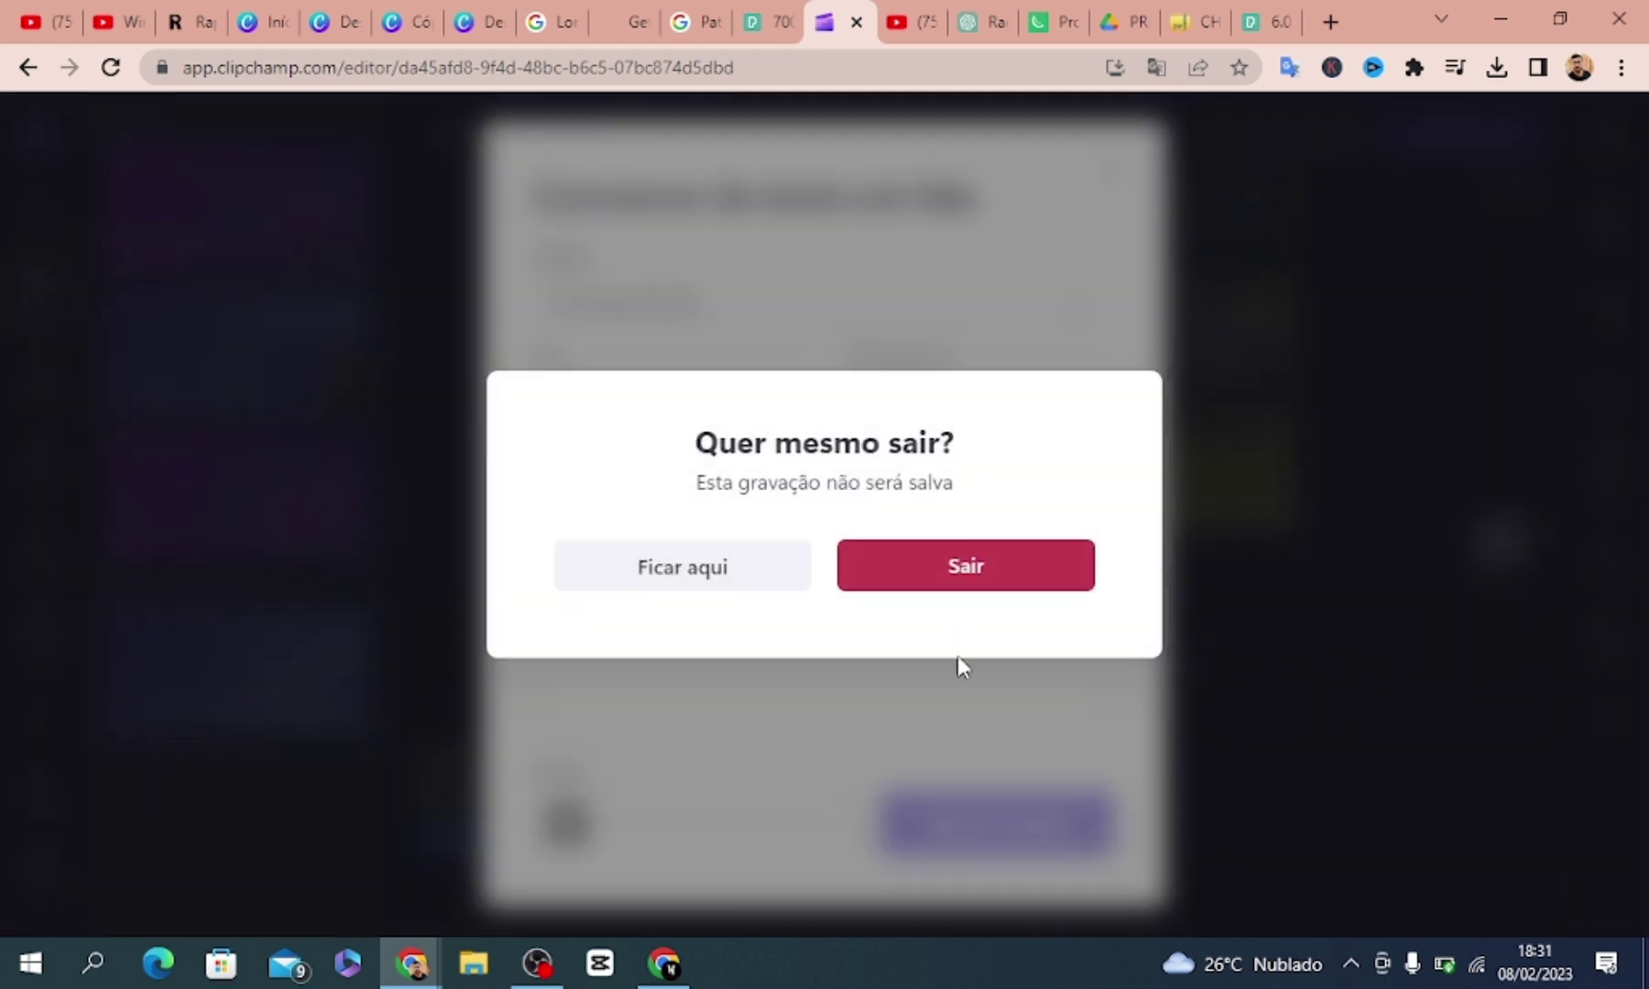
{"action": "left_click", "coordinate": [943, 570]}
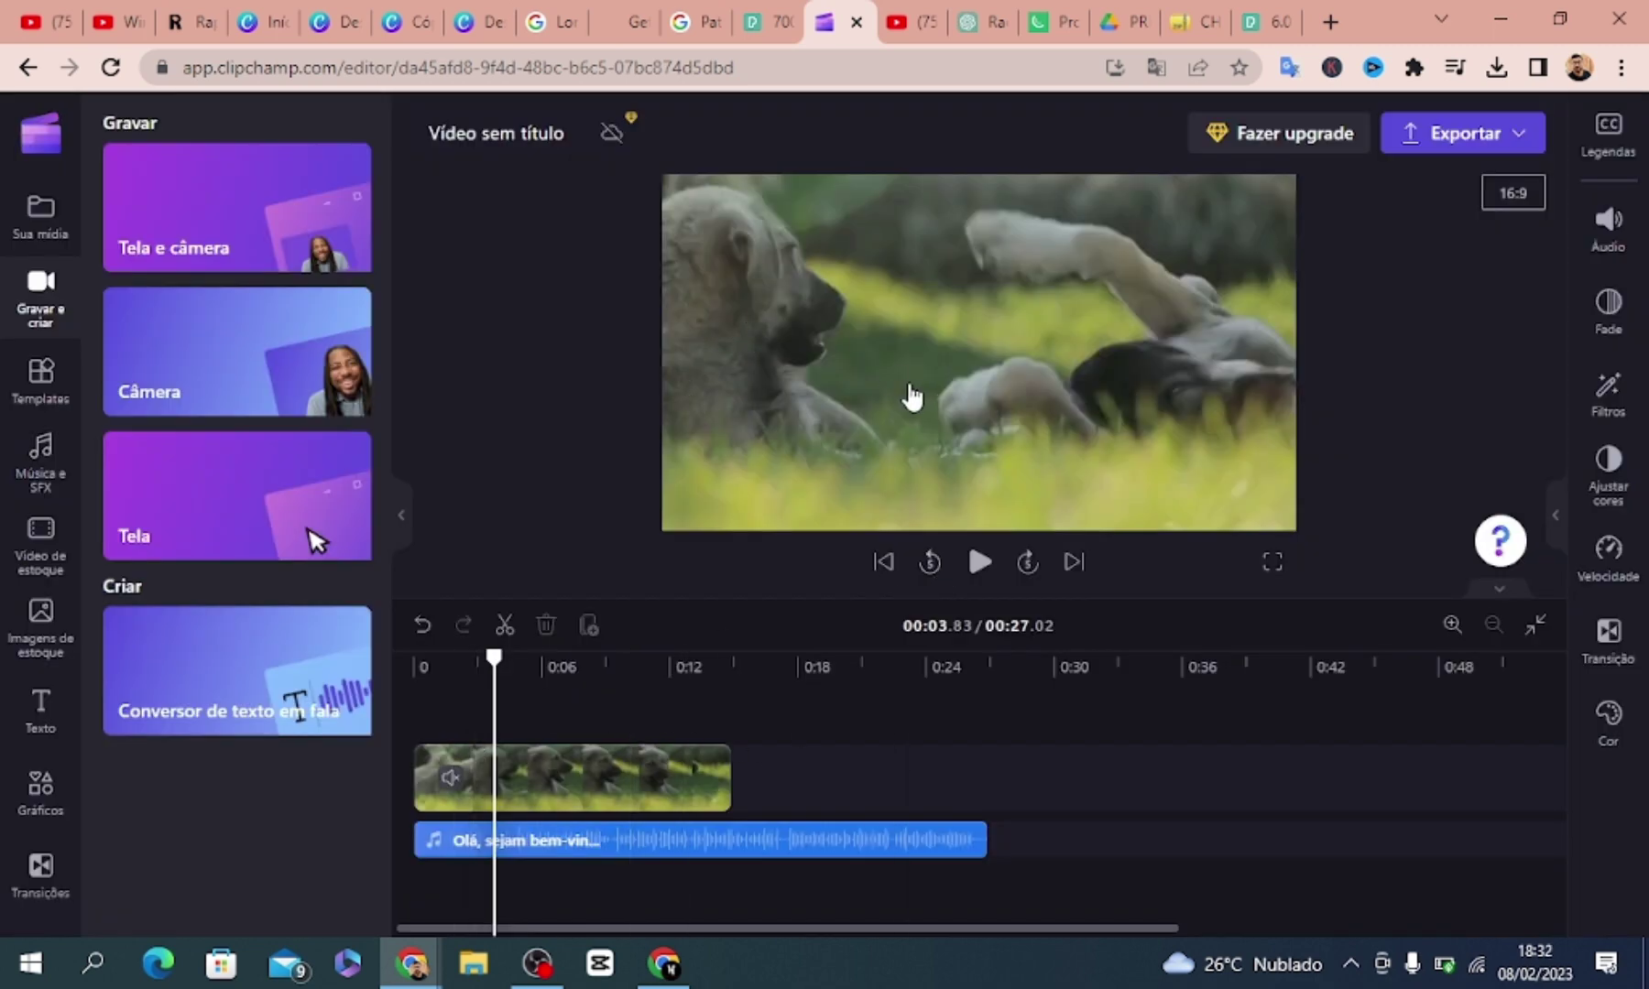
{"action": "left_click", "coordinate": [969, 31]}
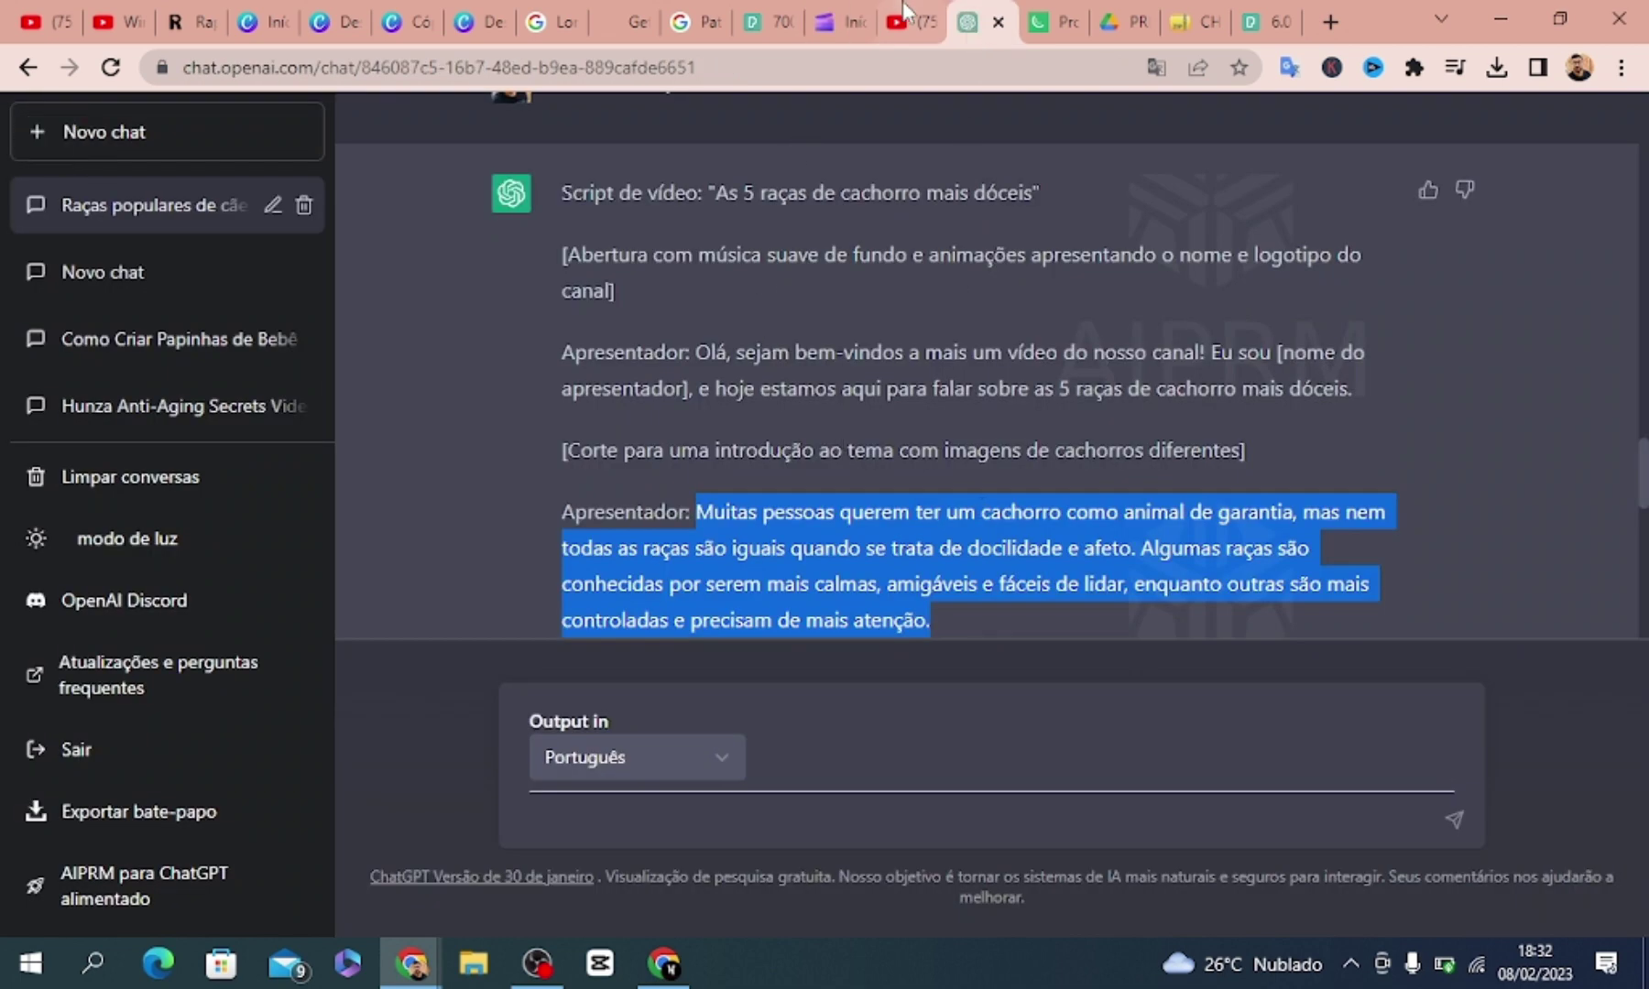
{"action": "left_click", "coordinate": [1269, 30]}
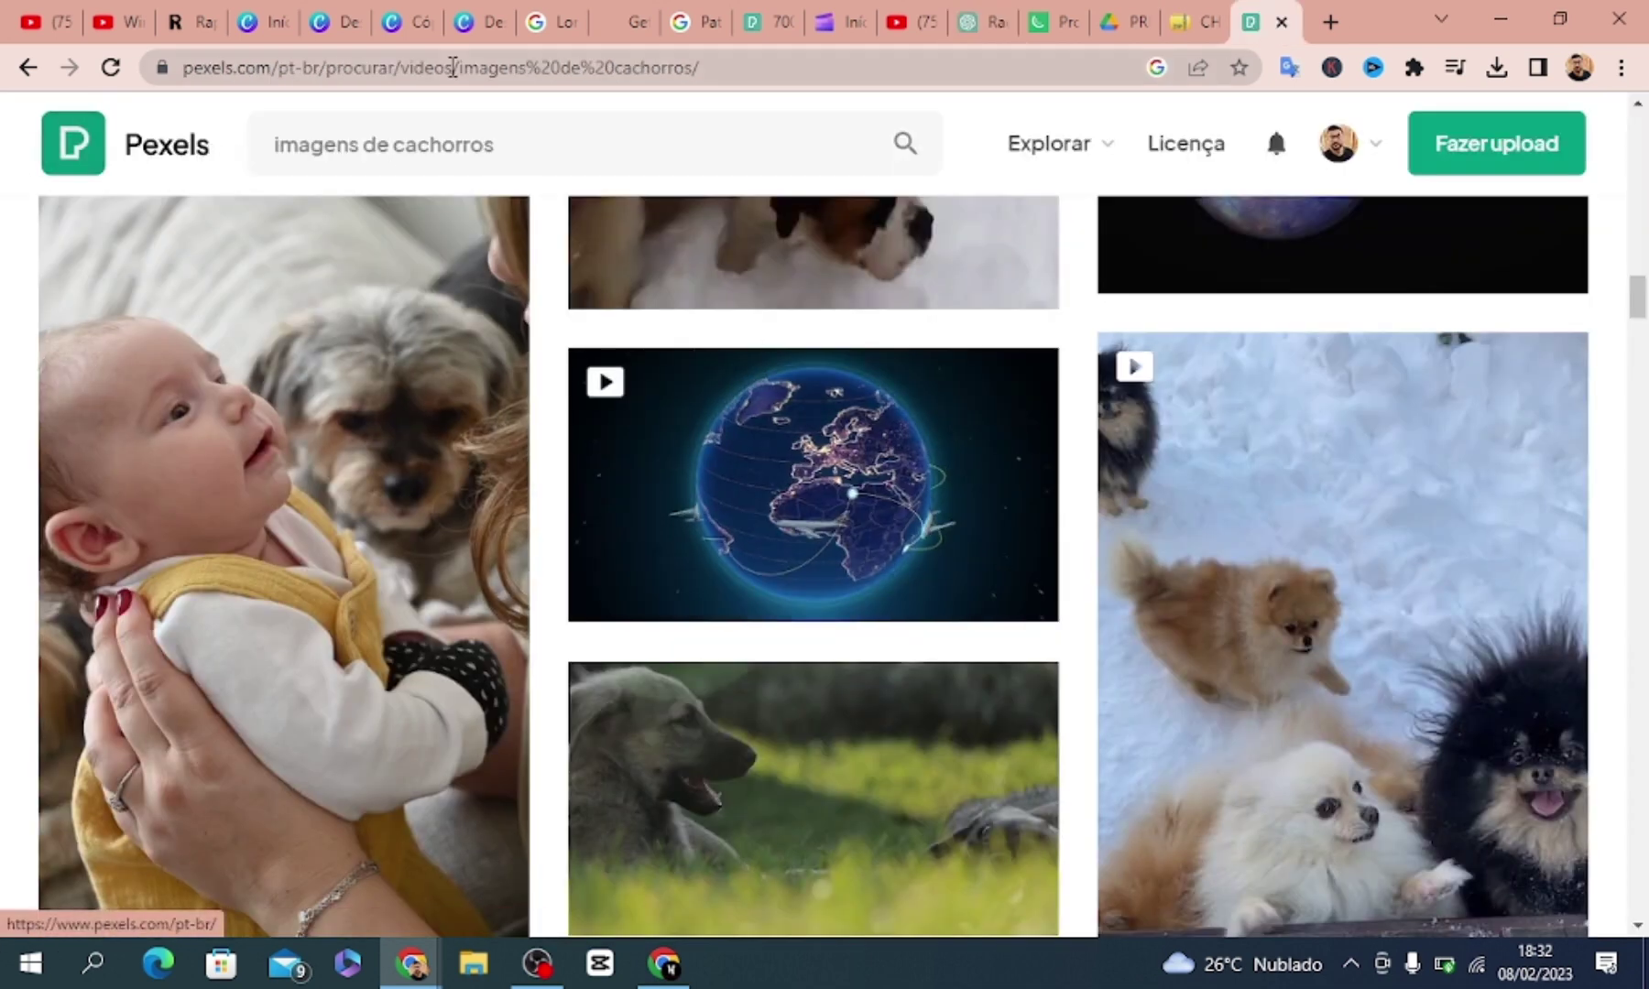
Return to Clipchamp and export the video at 1080p quality
{"action": "left_click", "coordinate": [833, 22]}
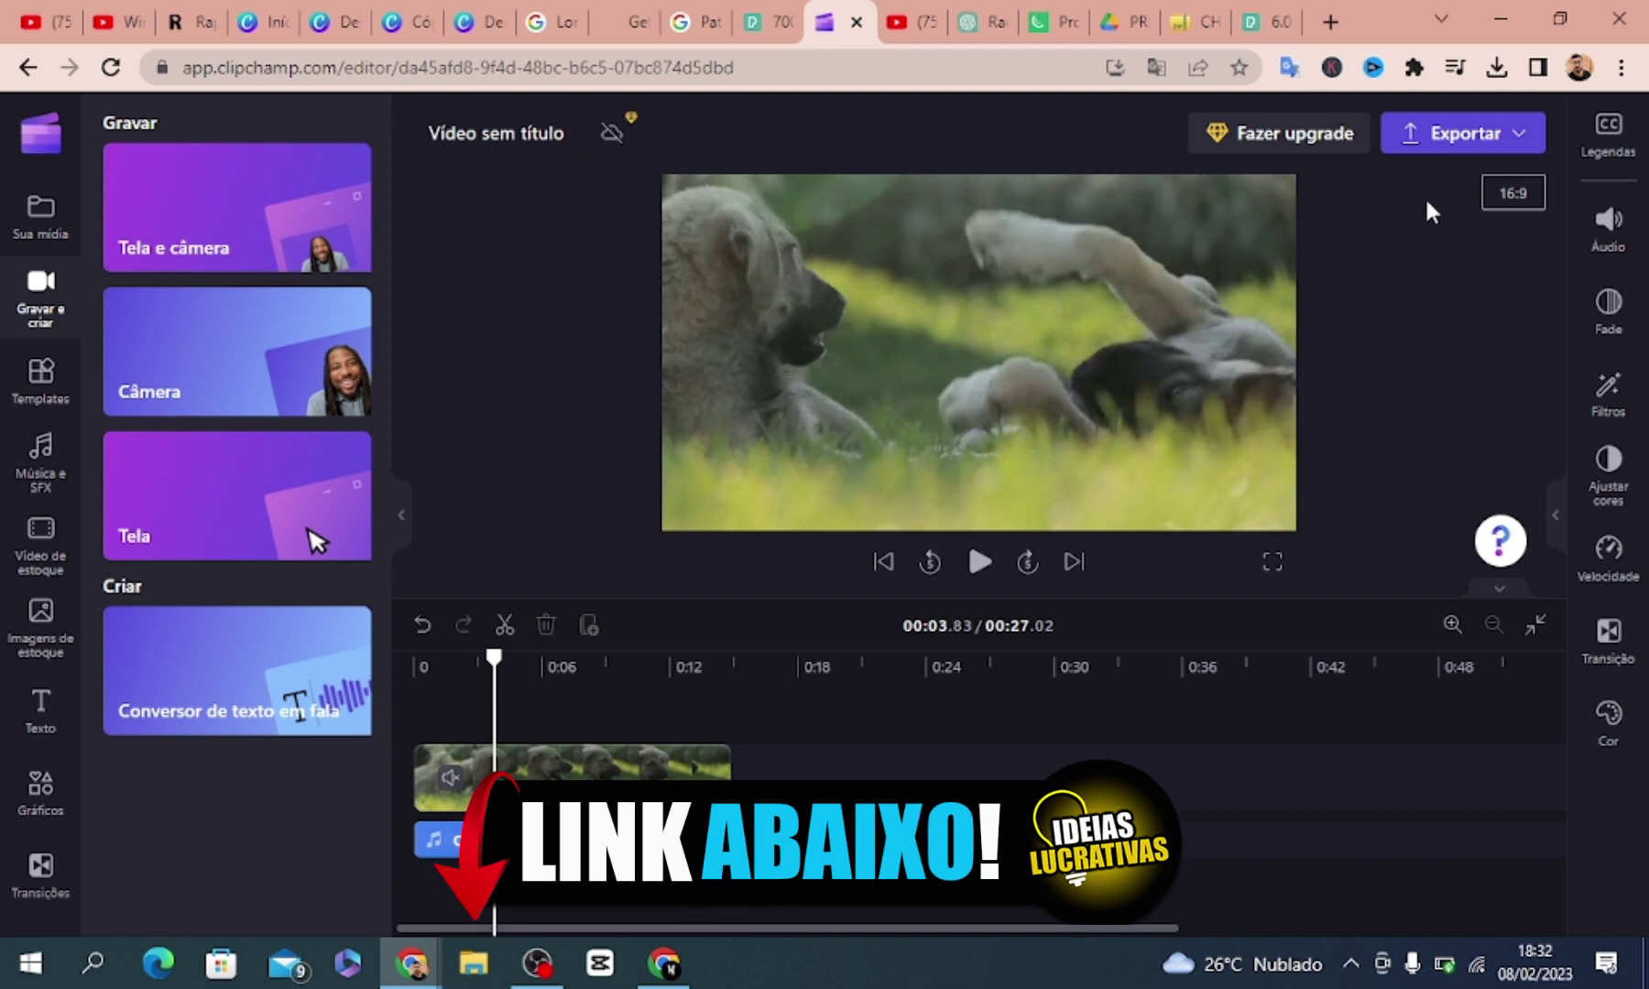
{"action": "left_click", "coordinate": [1427, 139]}
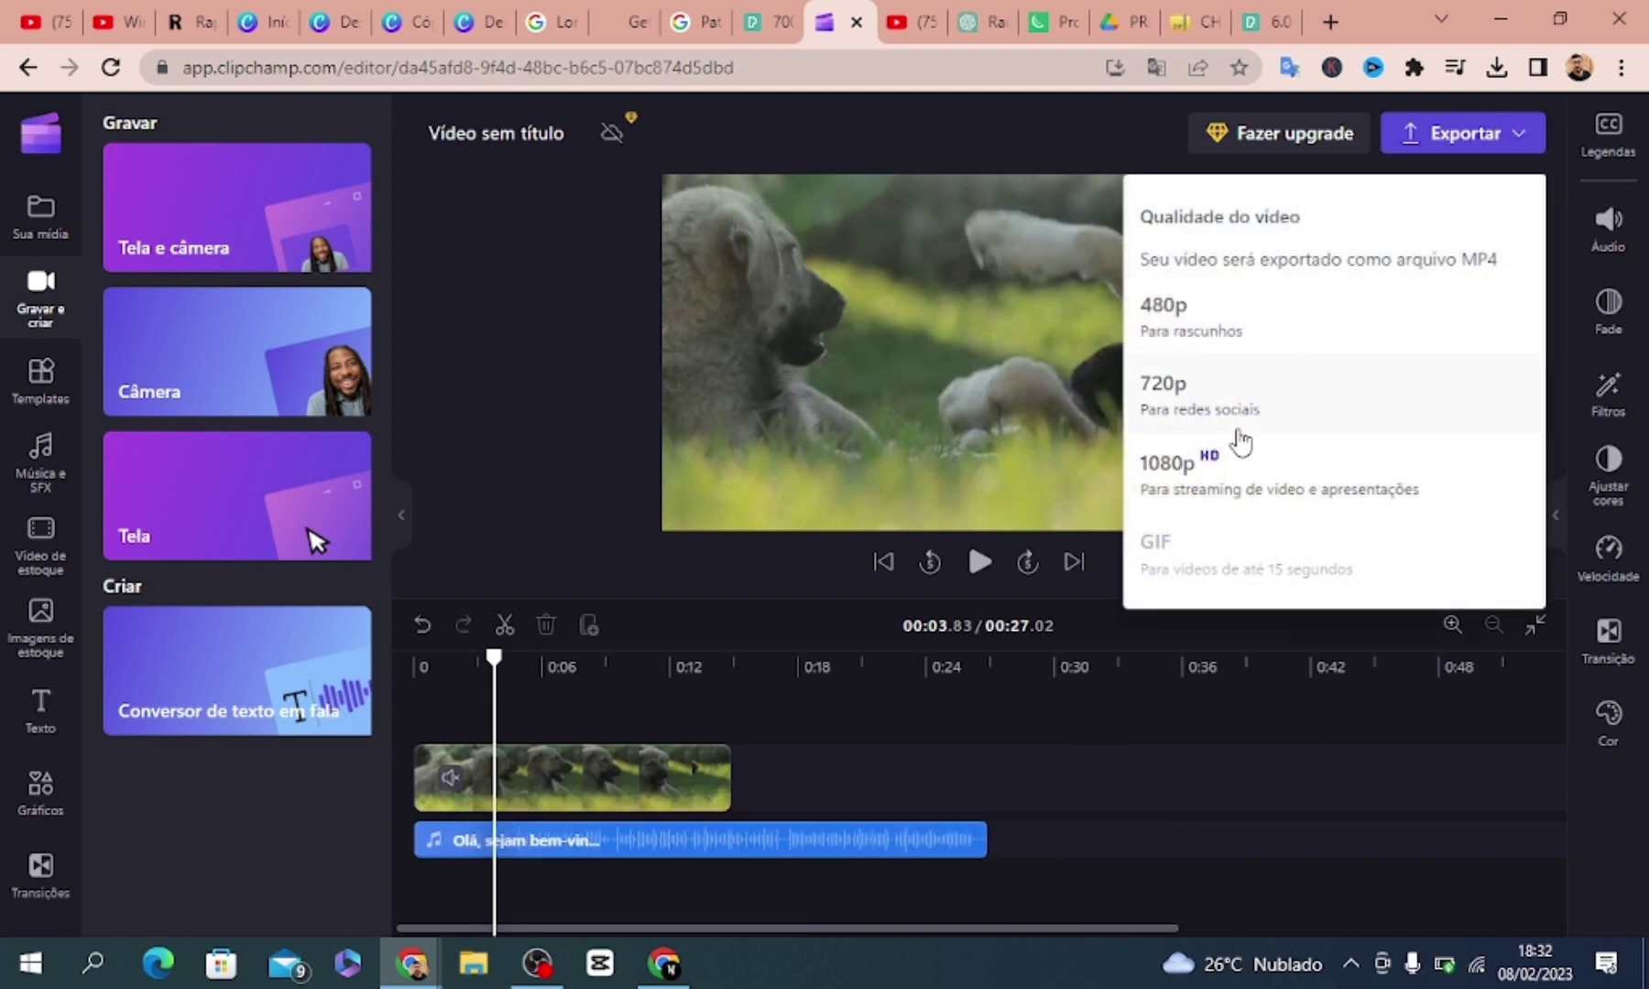
{"action": "left_click", "coordinate": [1218, 472]}
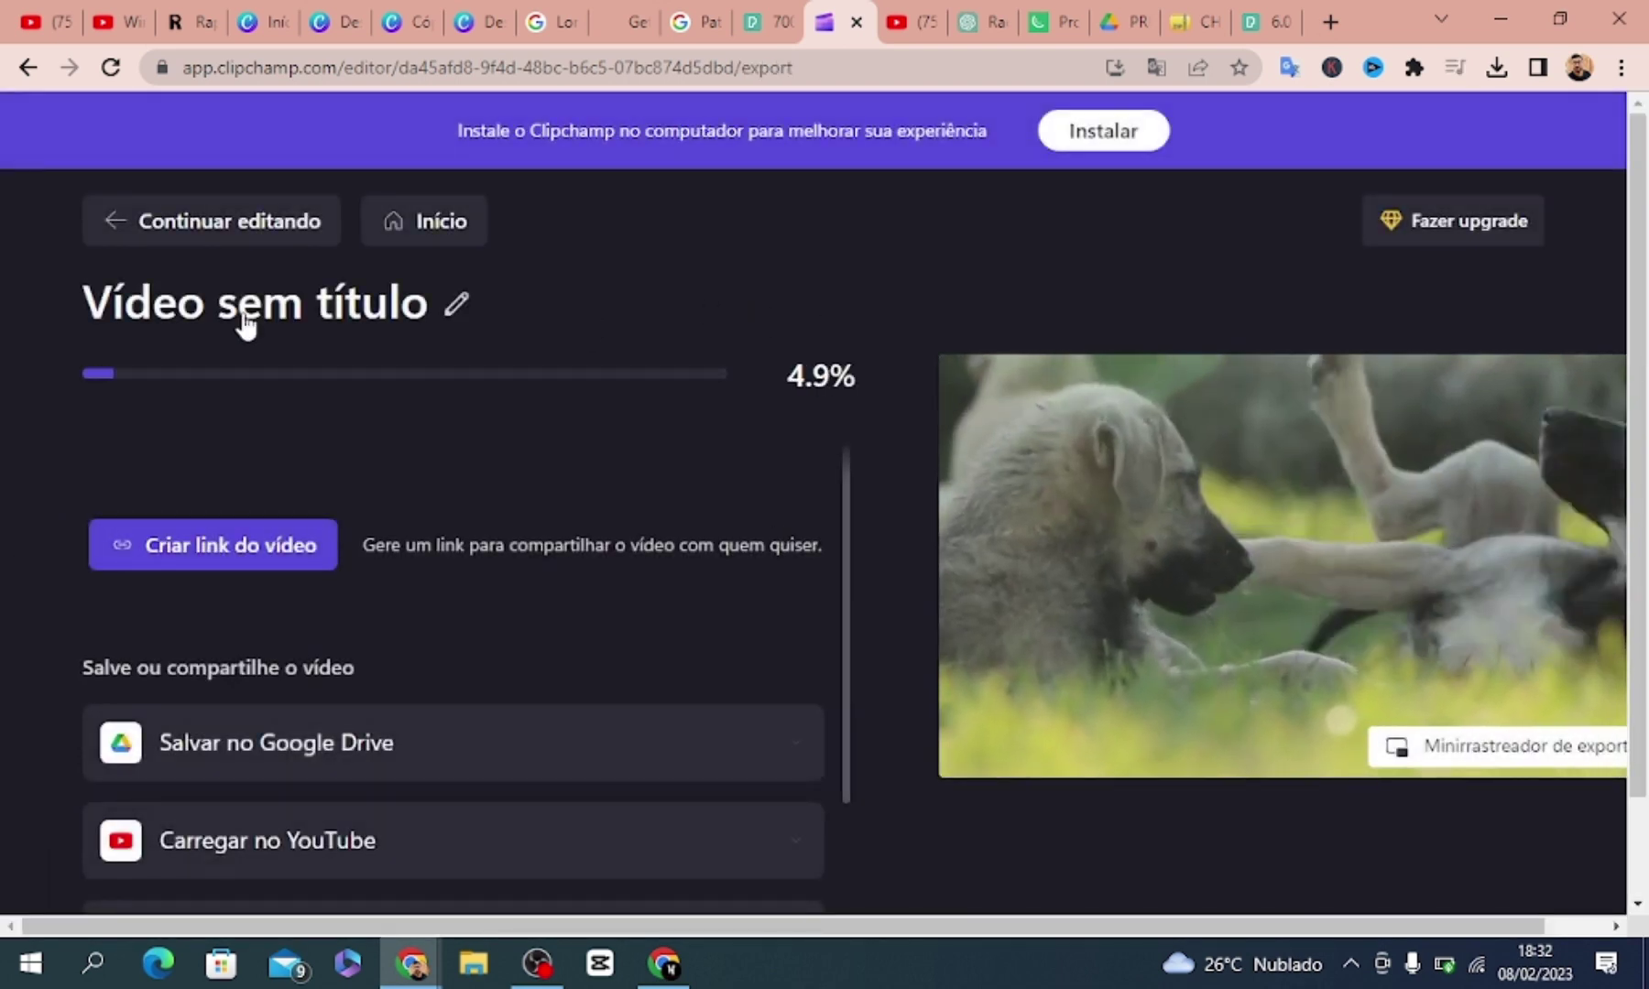
View the YouTube channel page, and switch to Pexels to browse the photo results for "imagens de cachorros"
{"action": "left_click", "coordinate": [909, 20]}
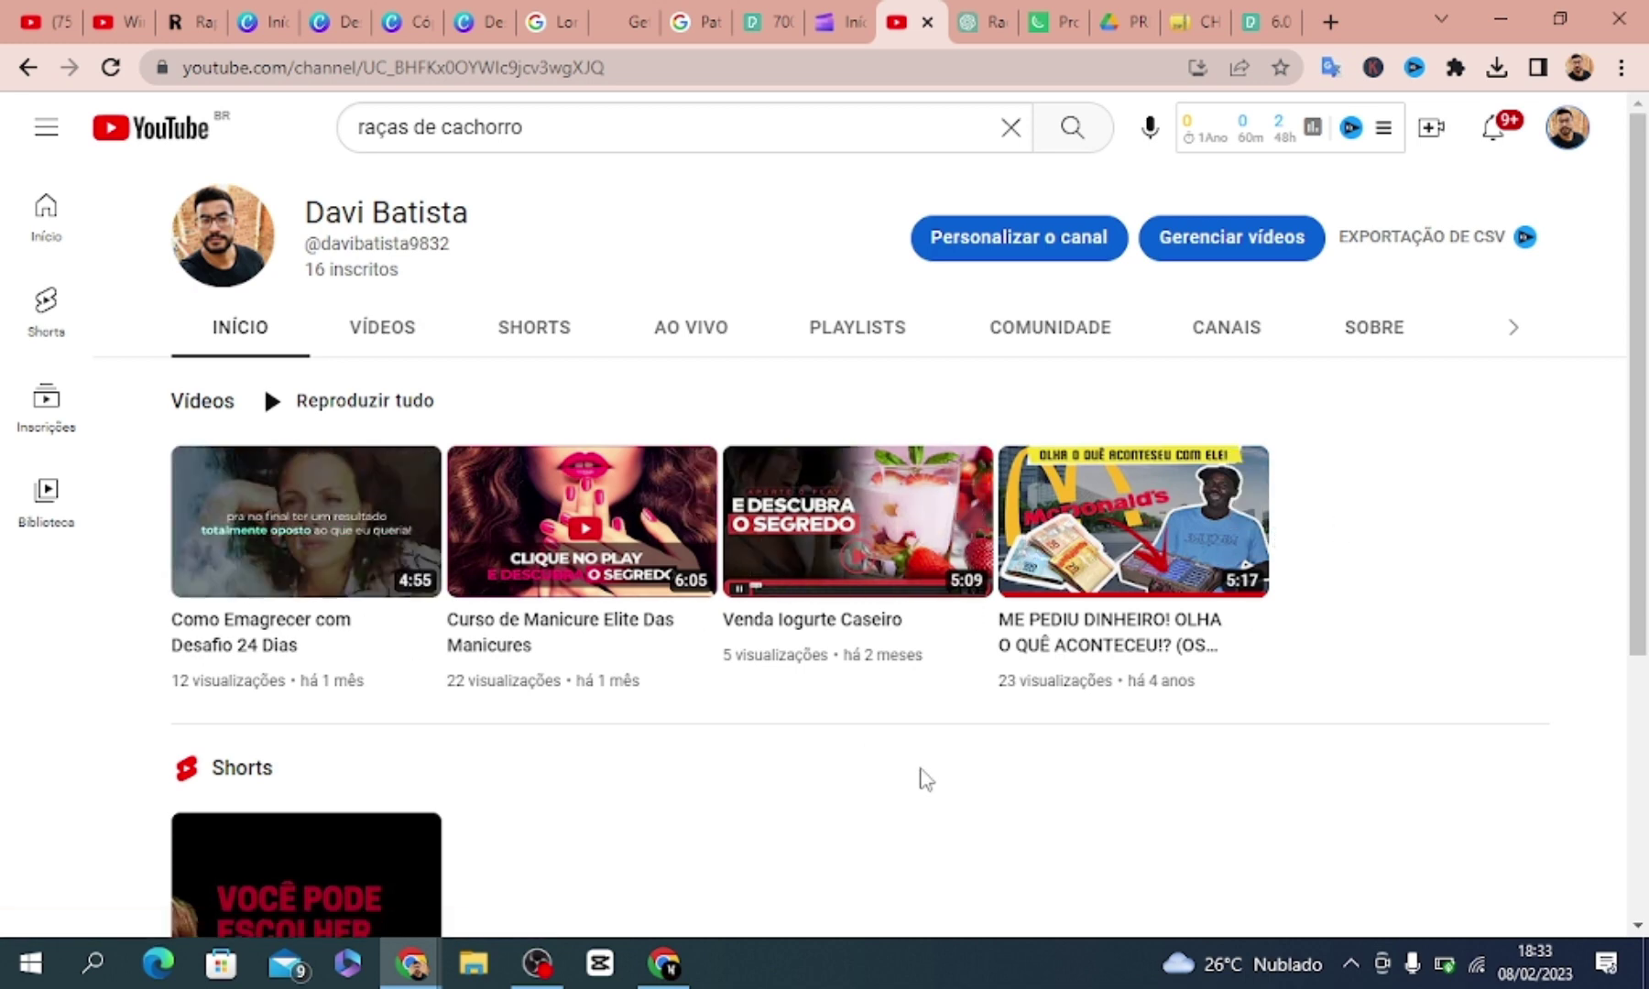
{"action": "mouse_move", "coordinate": [1646, 465]}
{"action": "left_mouse_down"}
{"action": "mouse_move", "coordinate": [1646, 718]}
{"action": "mouse_move", "coordinate": [1646, 445]}
{"action": "left_mouse_up"}
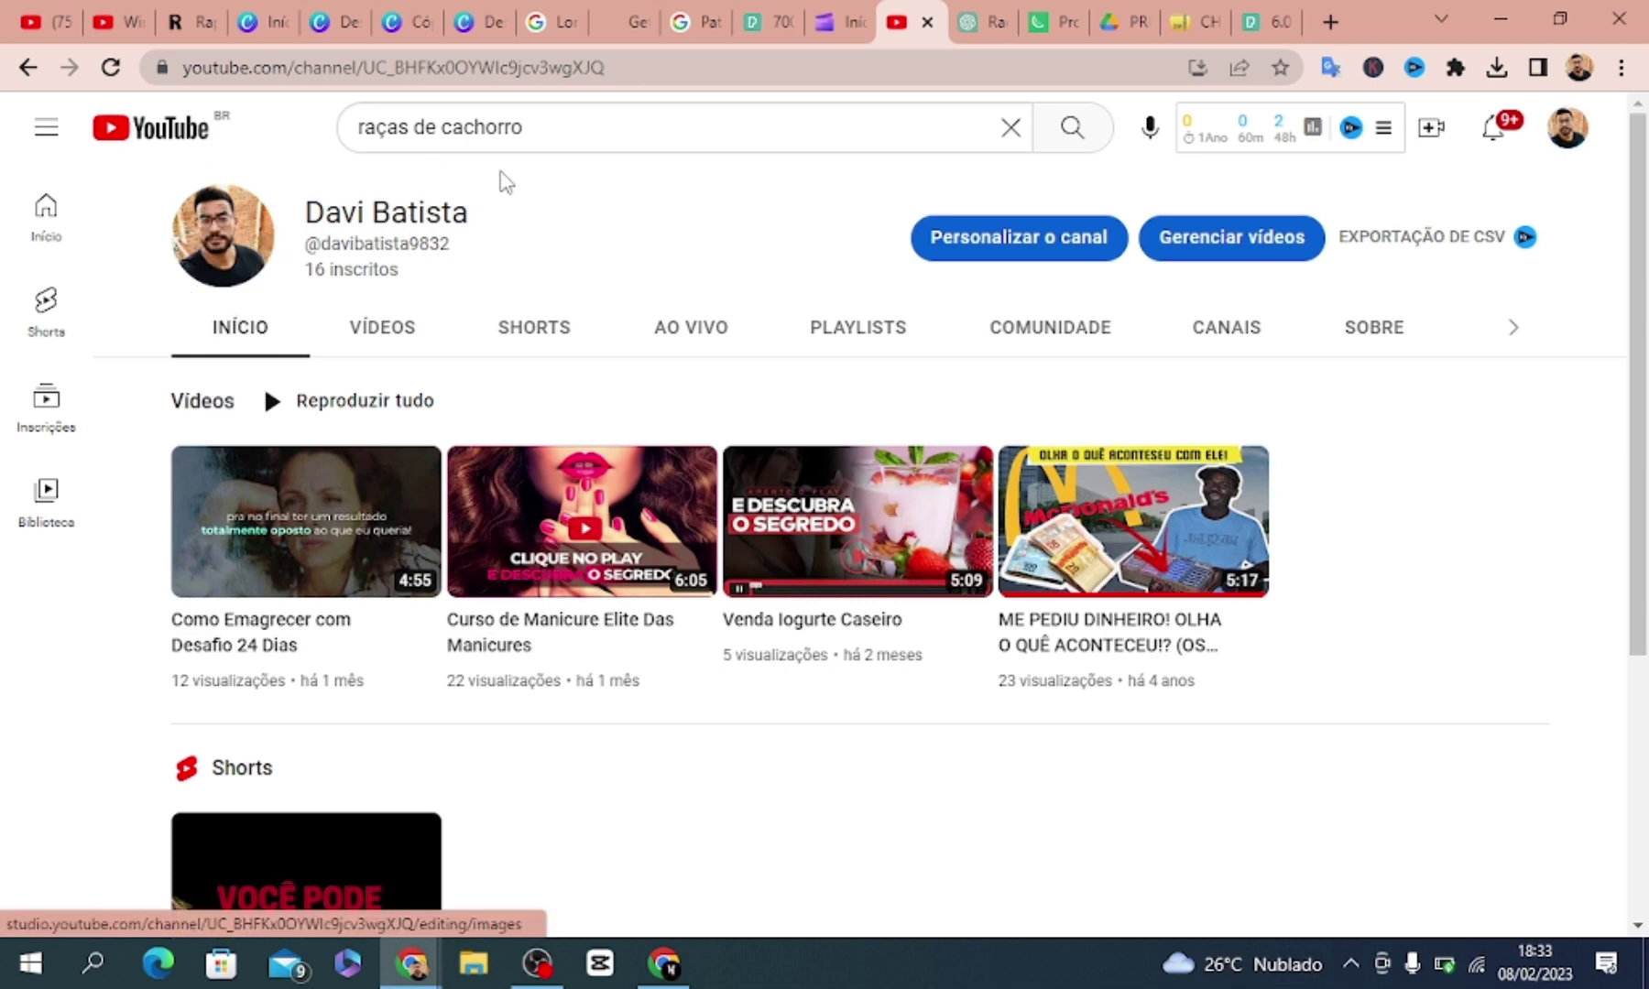
{"action": "left_click", "coordinate": [1268, 24]}
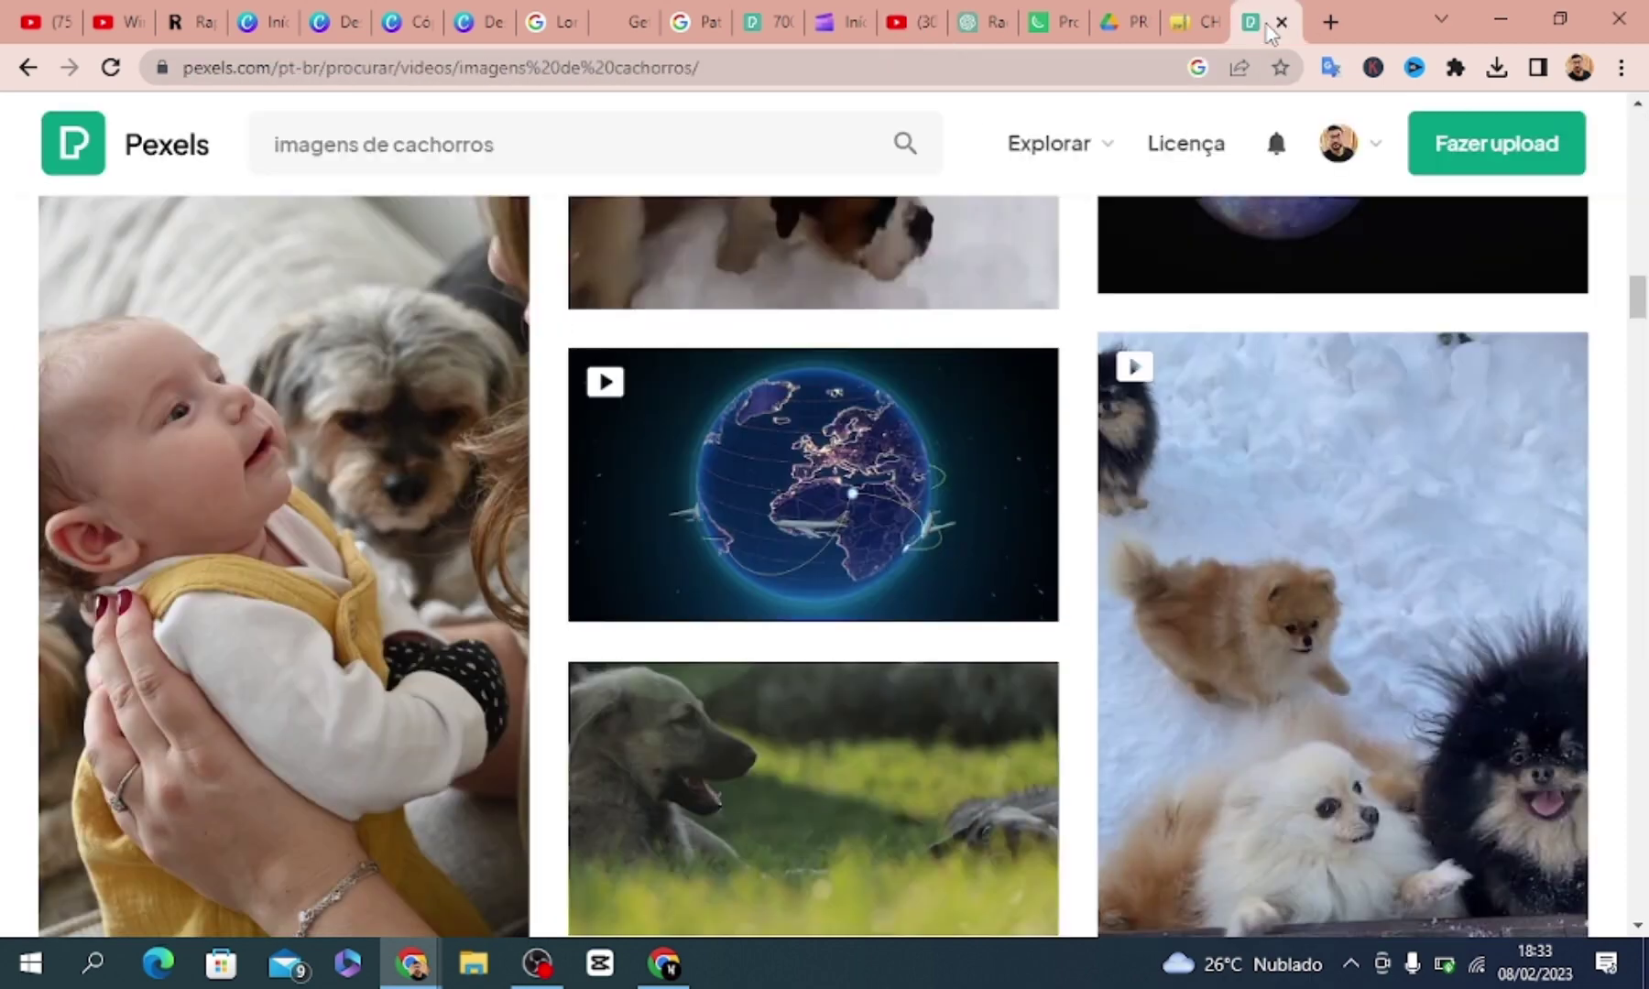
{"action": "left_click_drag", "start_coordinate": [1637, 295], "coordinate": [1644, 156]}
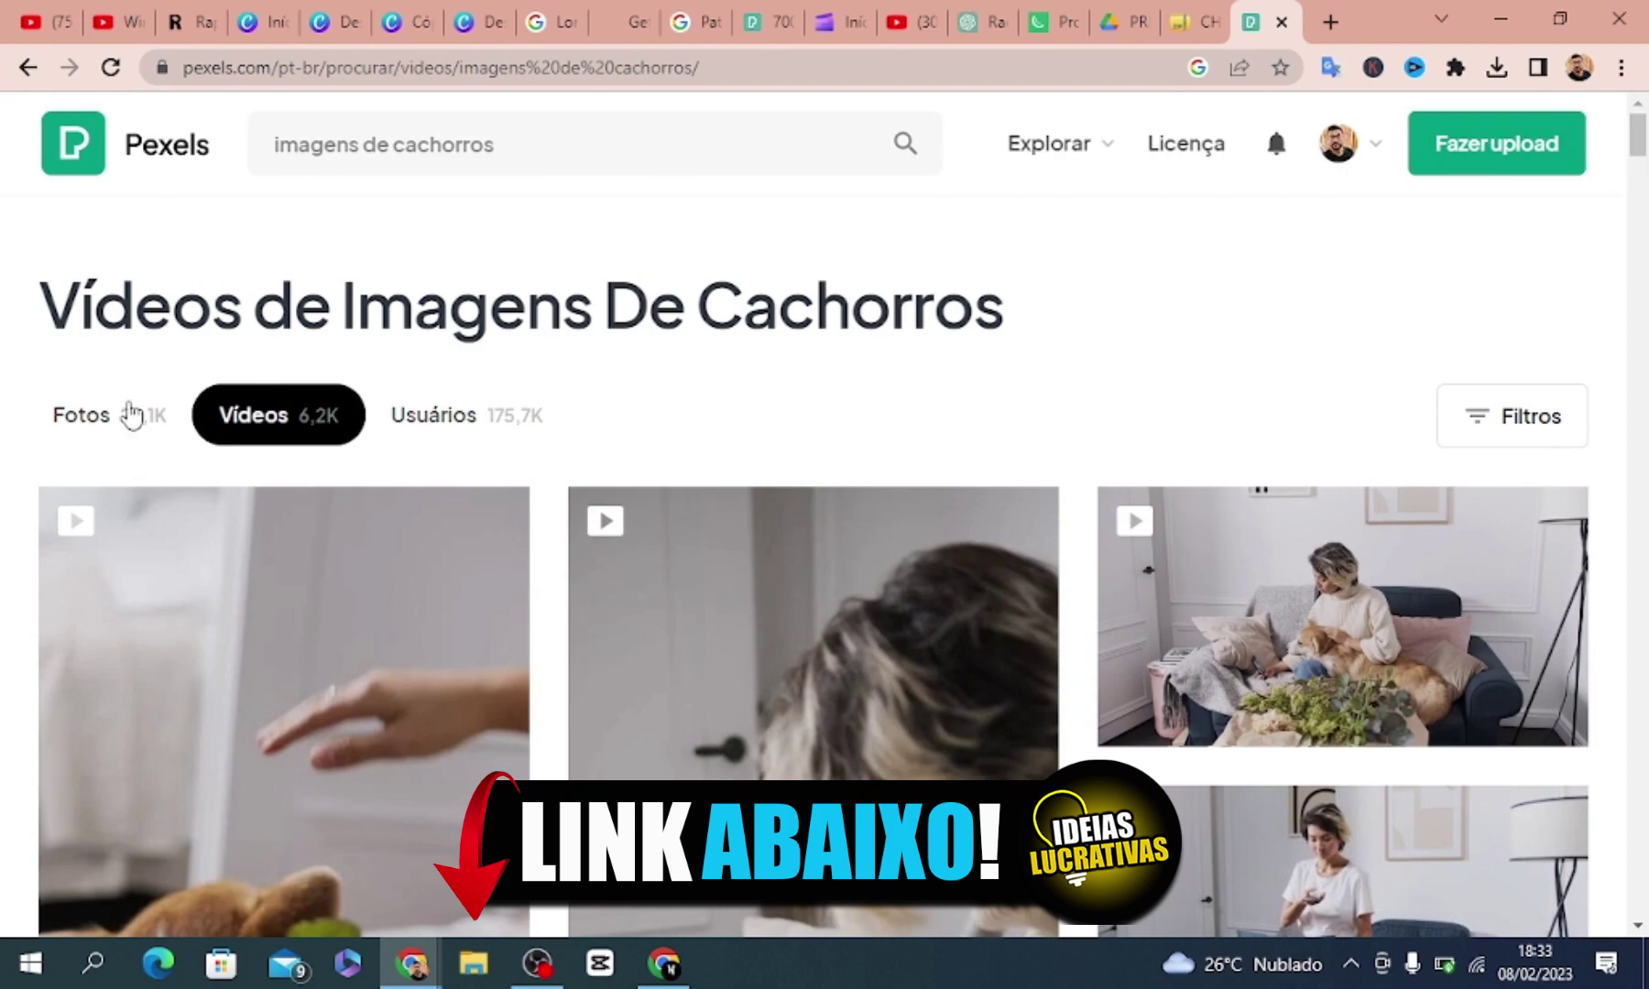
{"action": "left_click", "coordinate": [73, 421]}
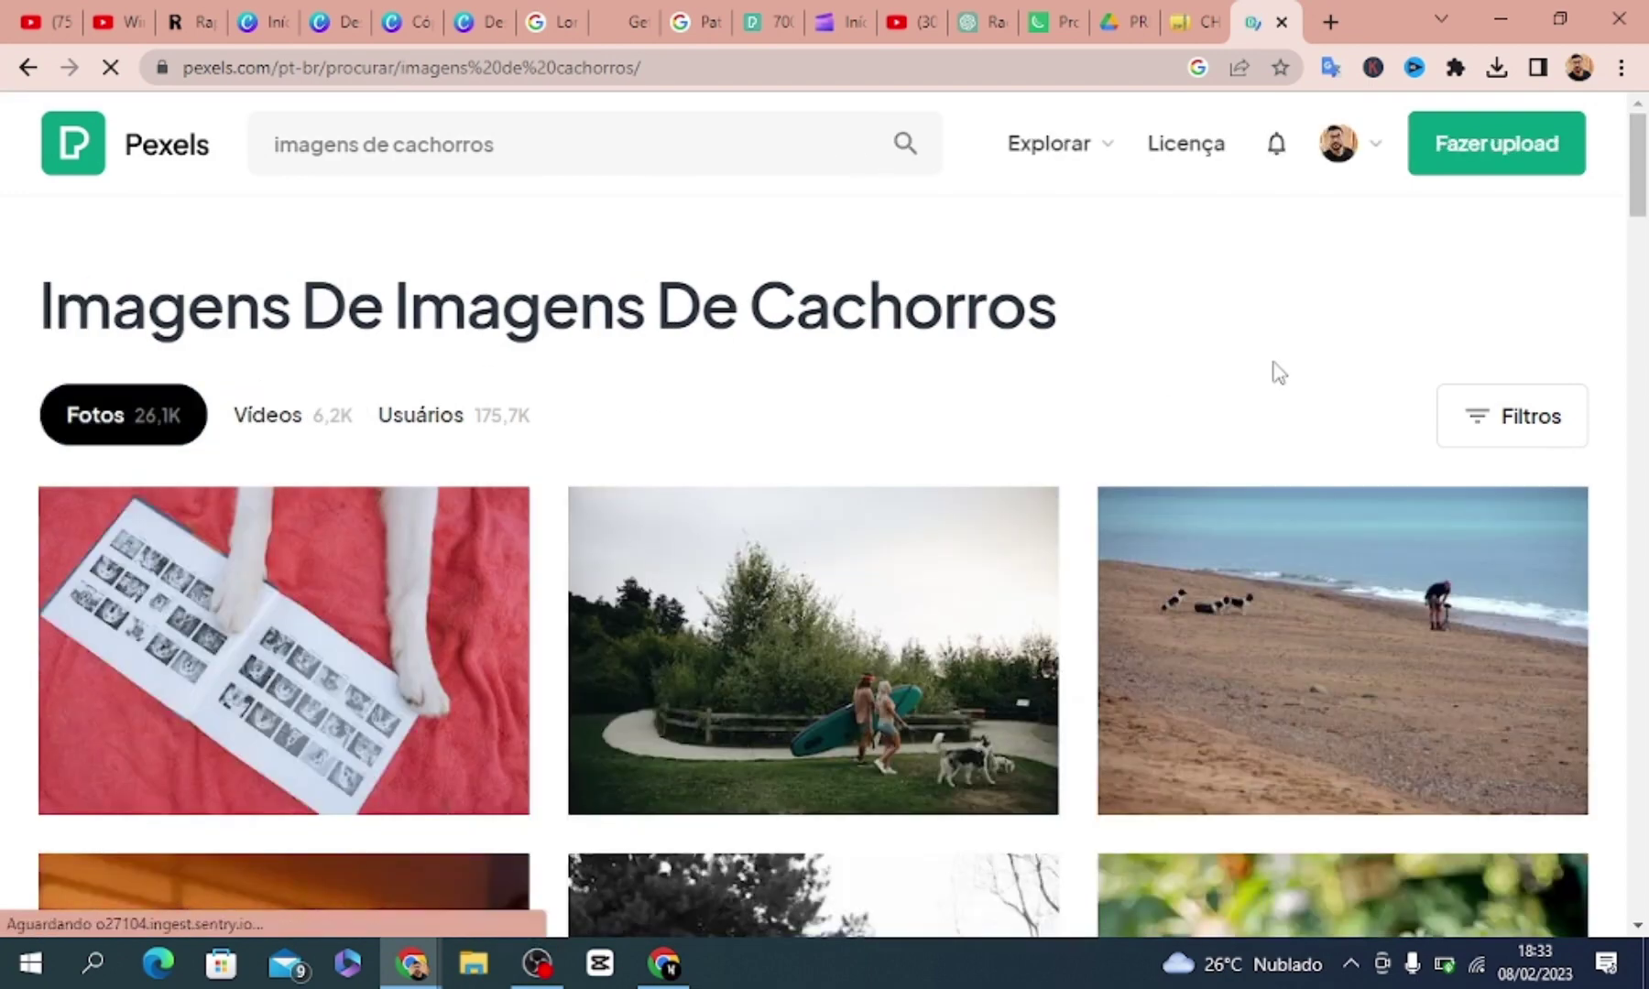
{"action": "left_click_drag", "start_coordinate": [1641, 192], "coordinate": [1643, 256]}
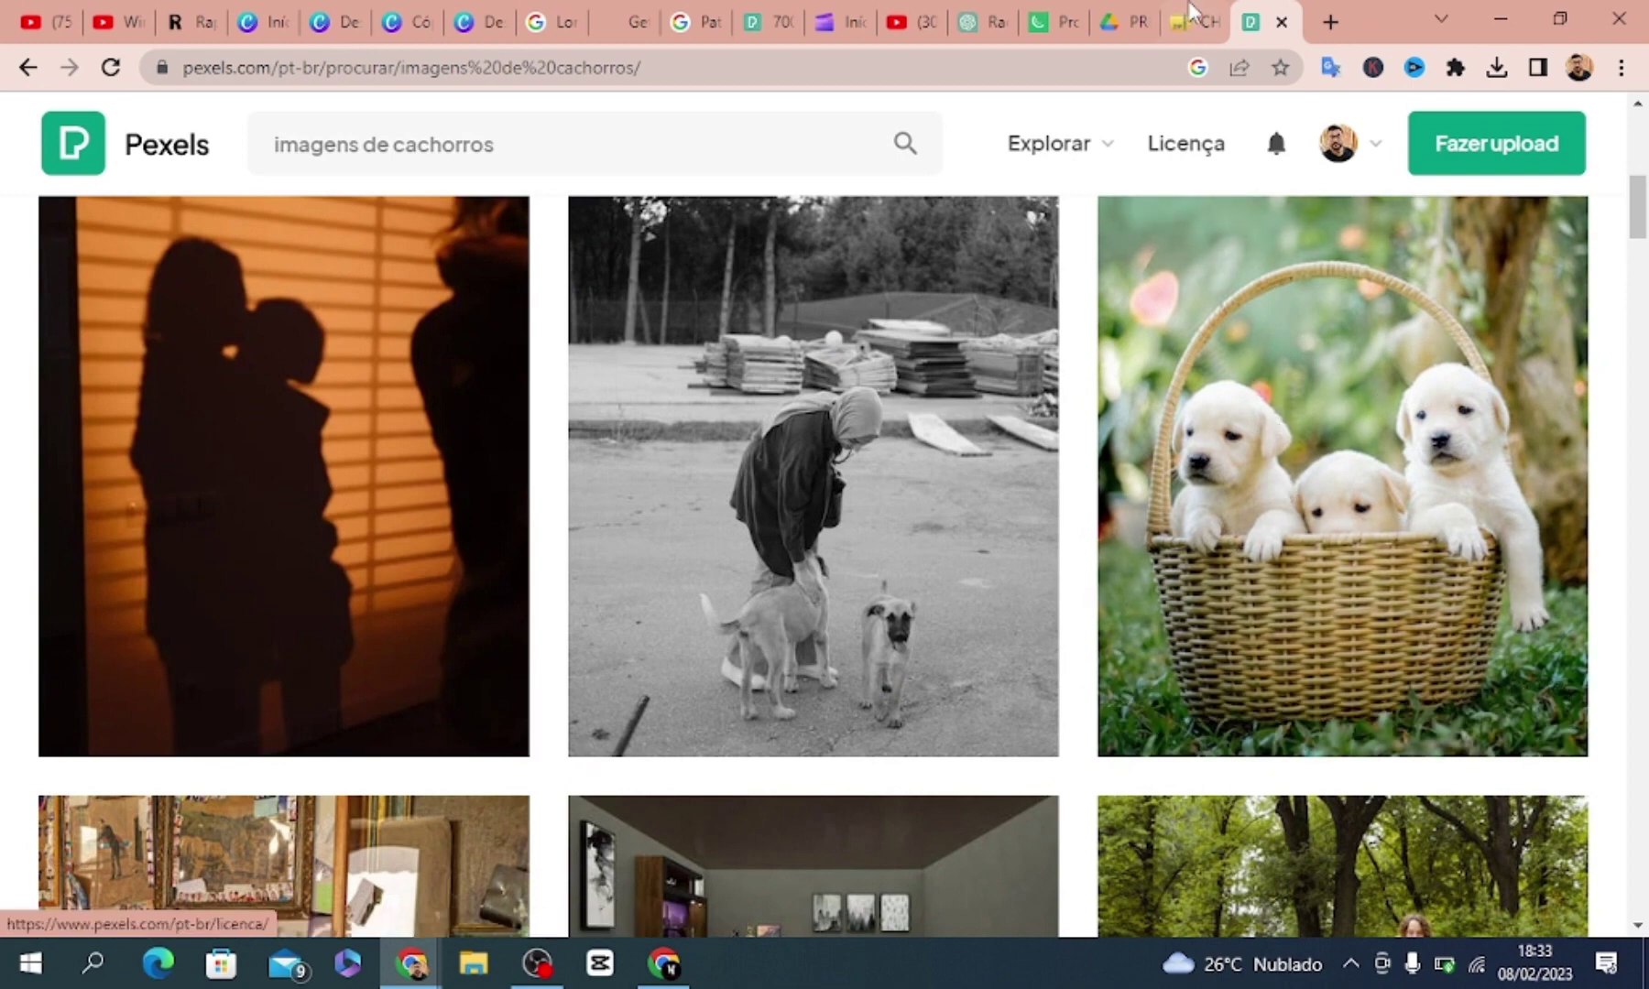
Check the exported video's page in Clipchamp and go back to the YouTube channel page
{"action": "left_click", "coordinate": [901, 35]}
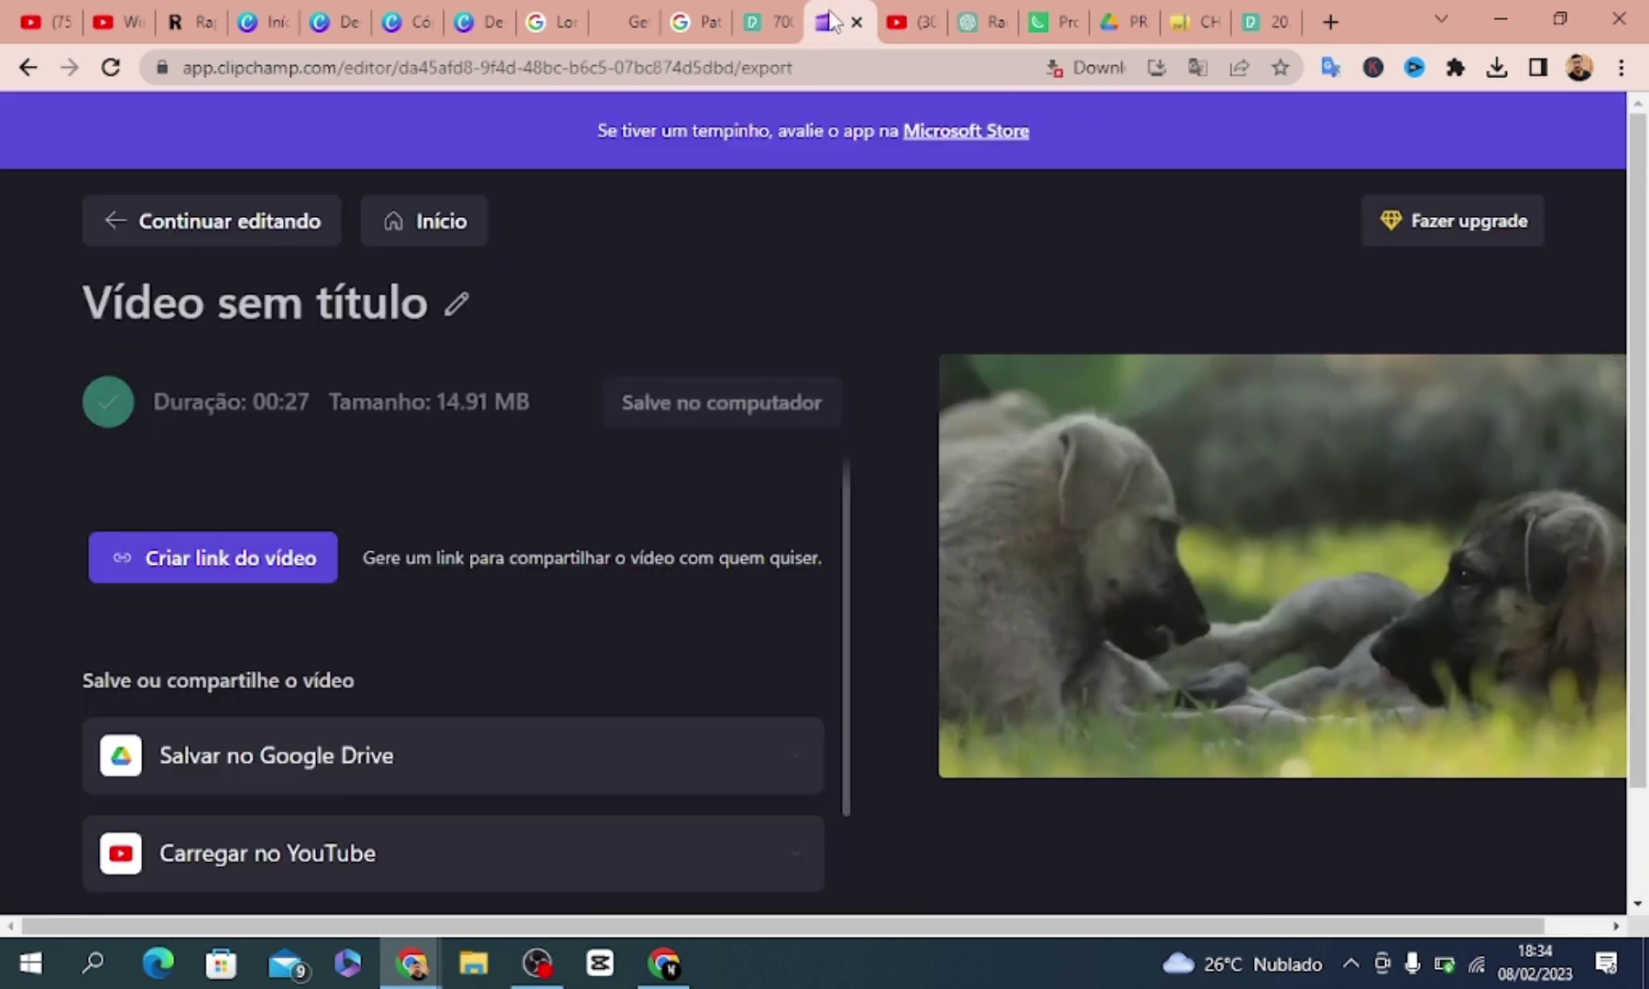
{"action": "left_click", "coordinate": [831, 20]}
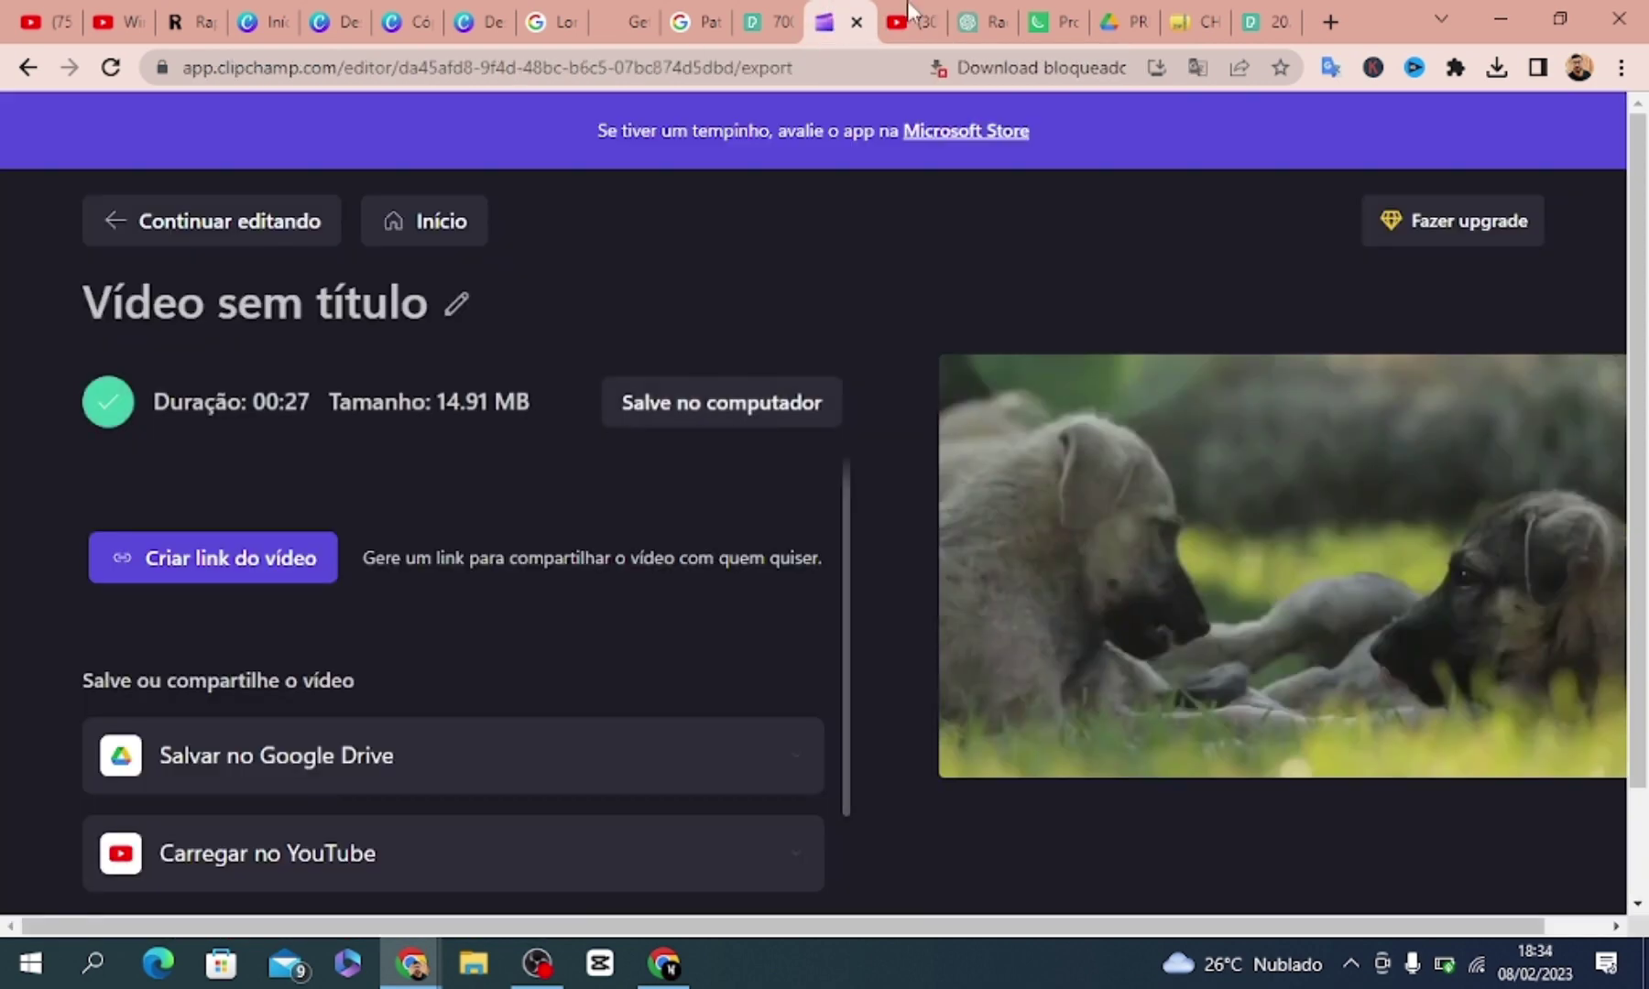
{"action": "left_click", "coordinate": [896, 22]}
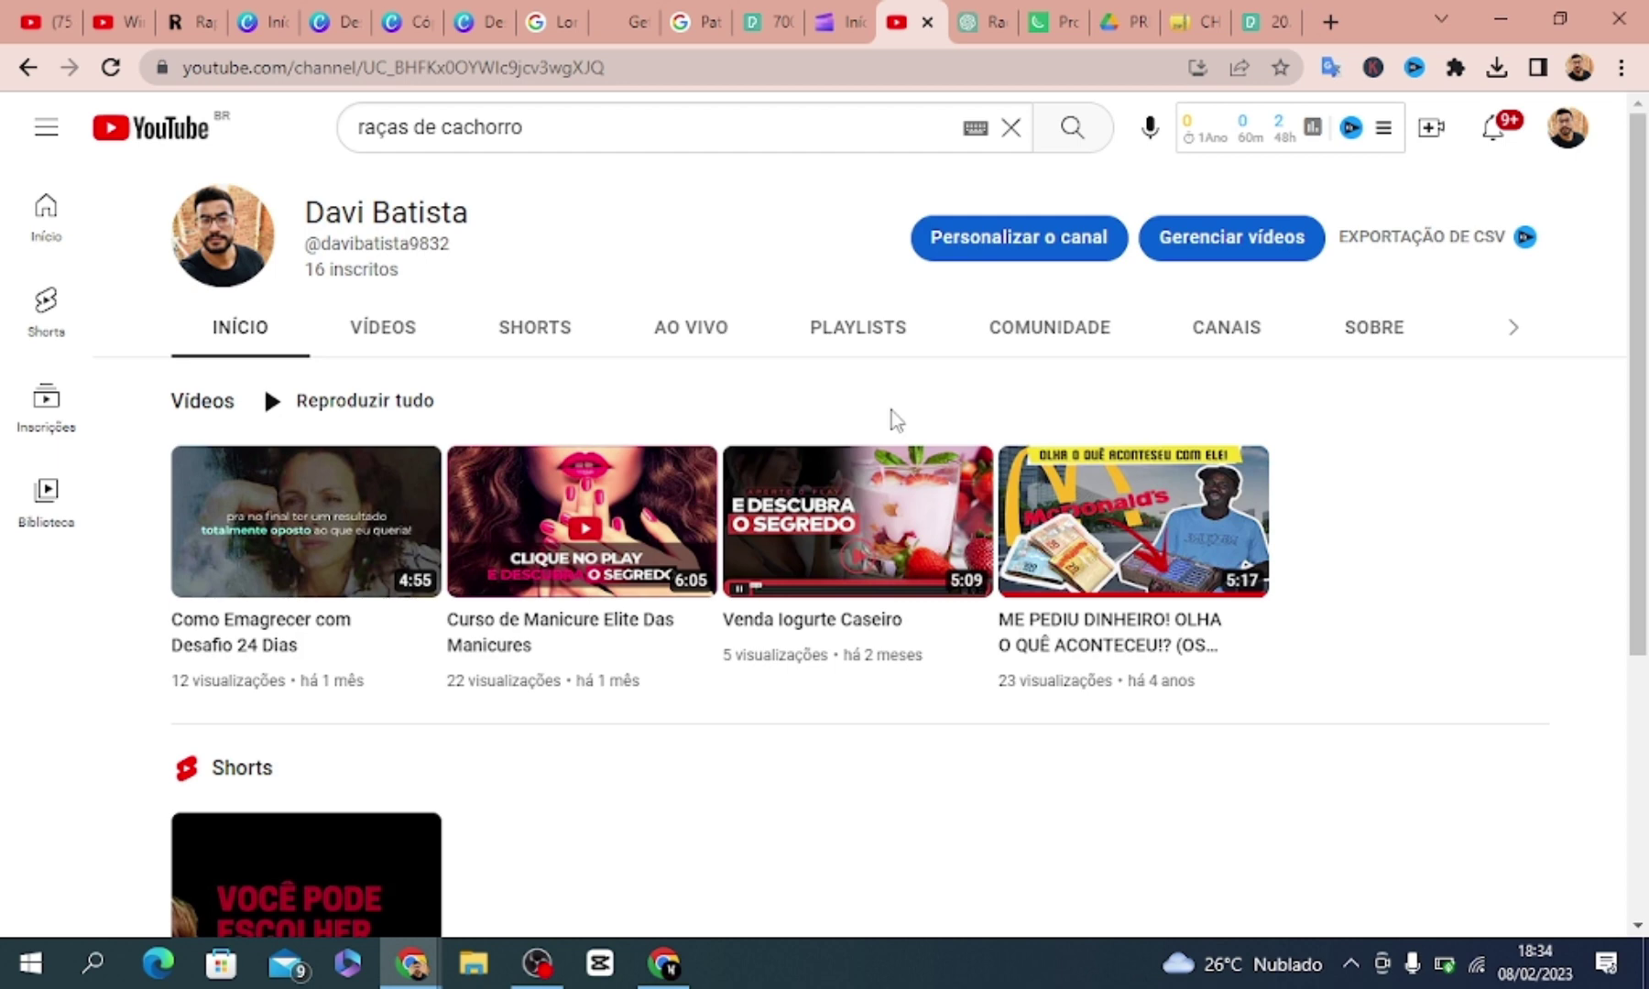
Switch to the private browser window with YouTube and enter "_ canal dark" in the search to see its suggestions
{"action": "mouse_move", "coordinate": [413, 962]}
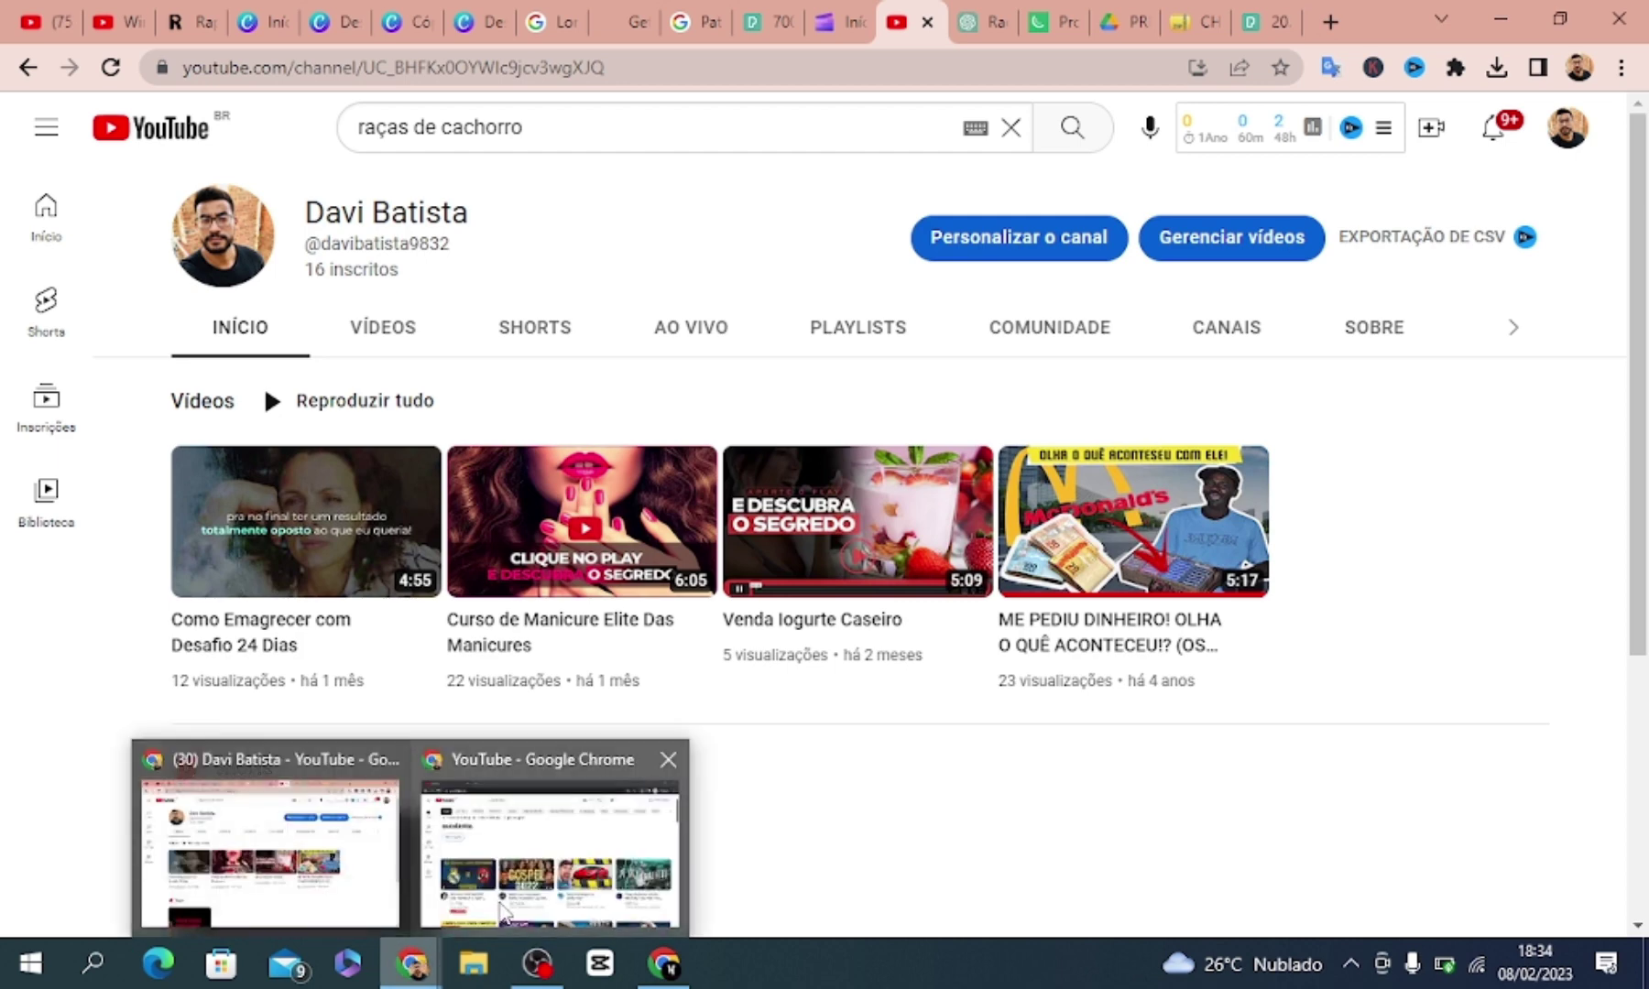
{"action": "left_click", "coordinate": [549, 851]}
{"action": "left_click", "coordinate": [579, 136]}
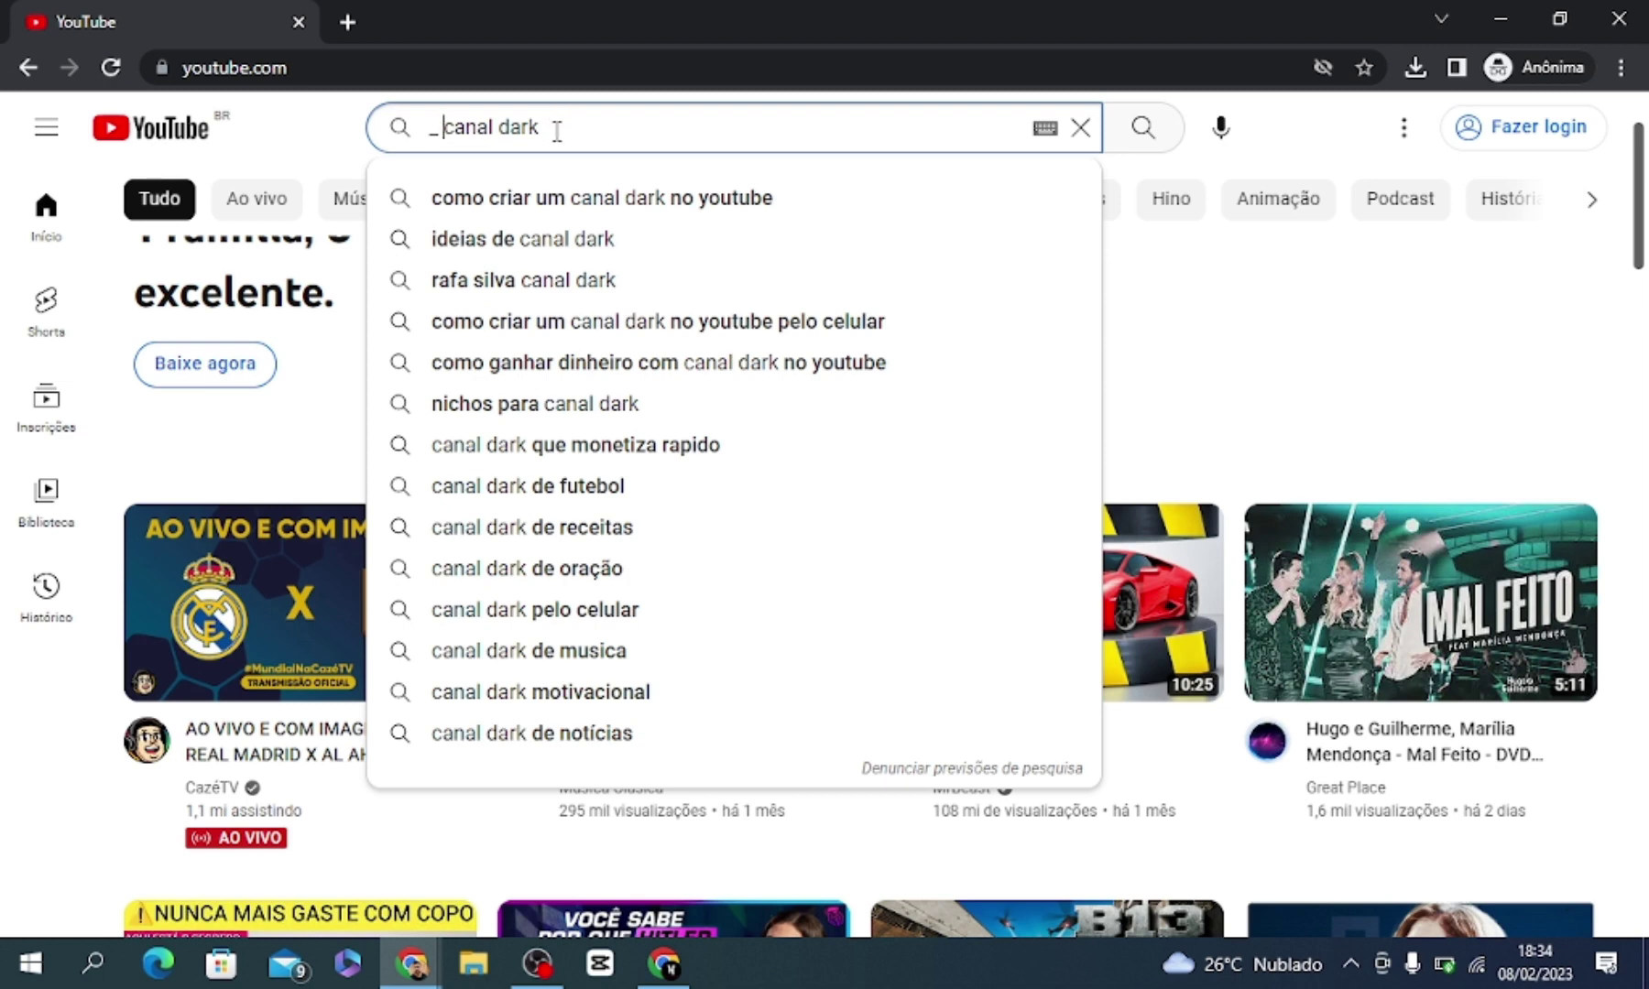
Replace the YouTube search query with the suggested phrase "raças de cachorro"
{"action": "left_click_drag", "start_coordinate": [554, 126], "coordinate": [418, 137]}
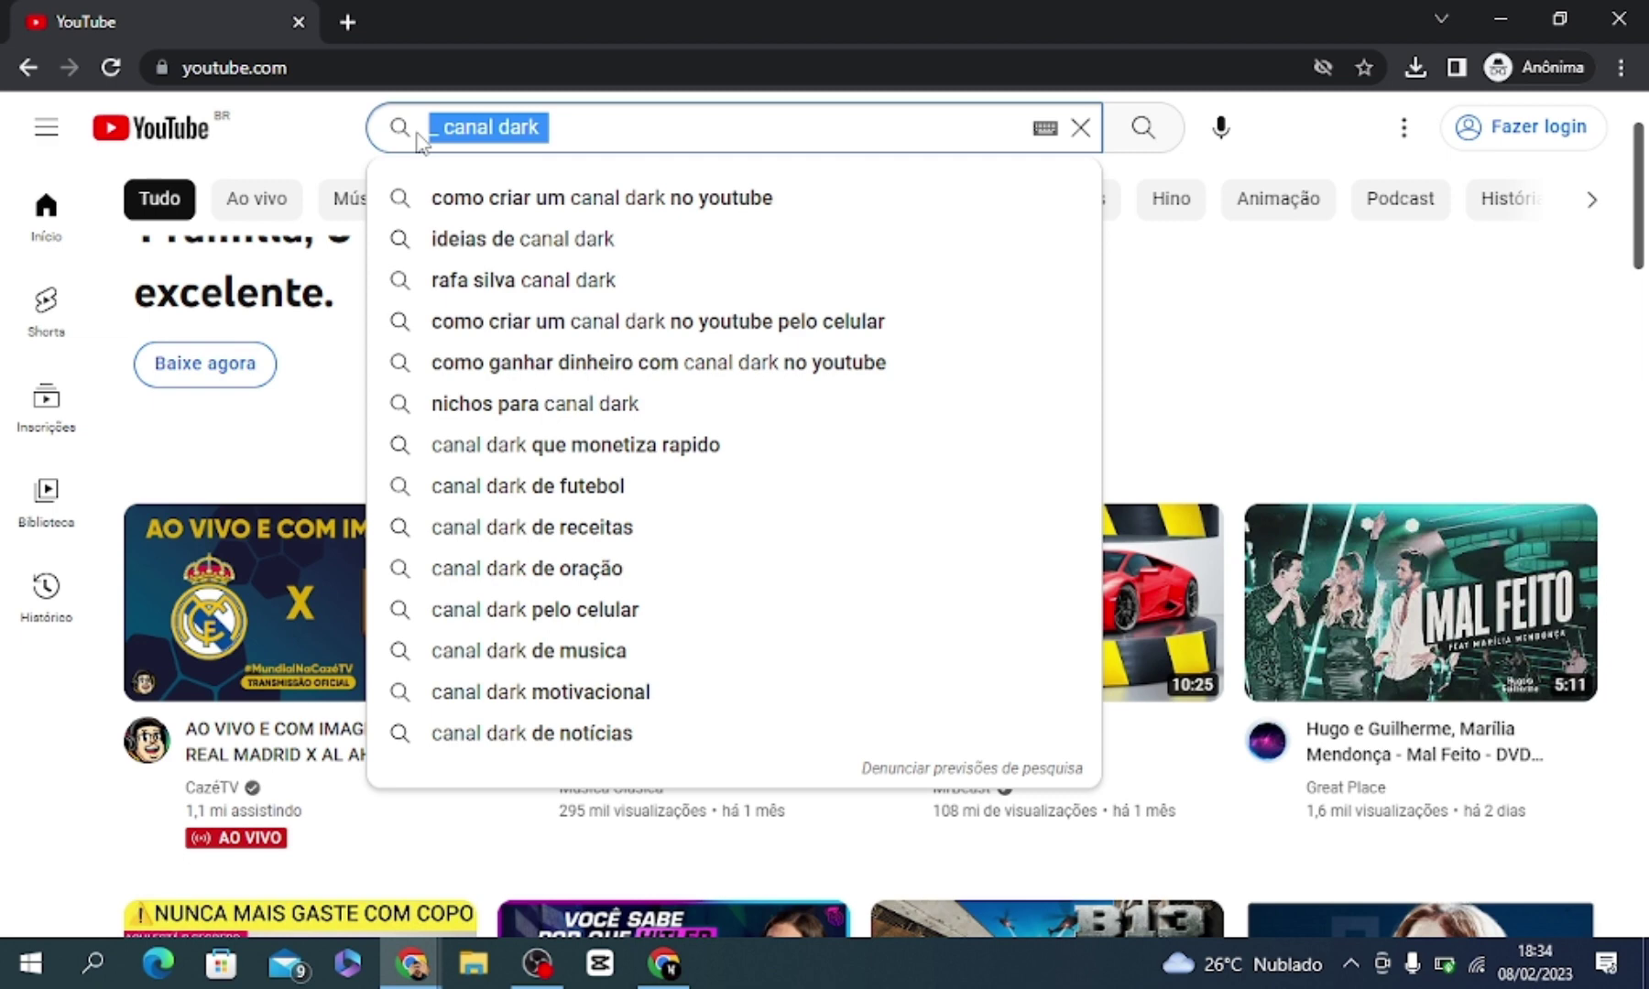
{"action": "type", "text": "rachas"}
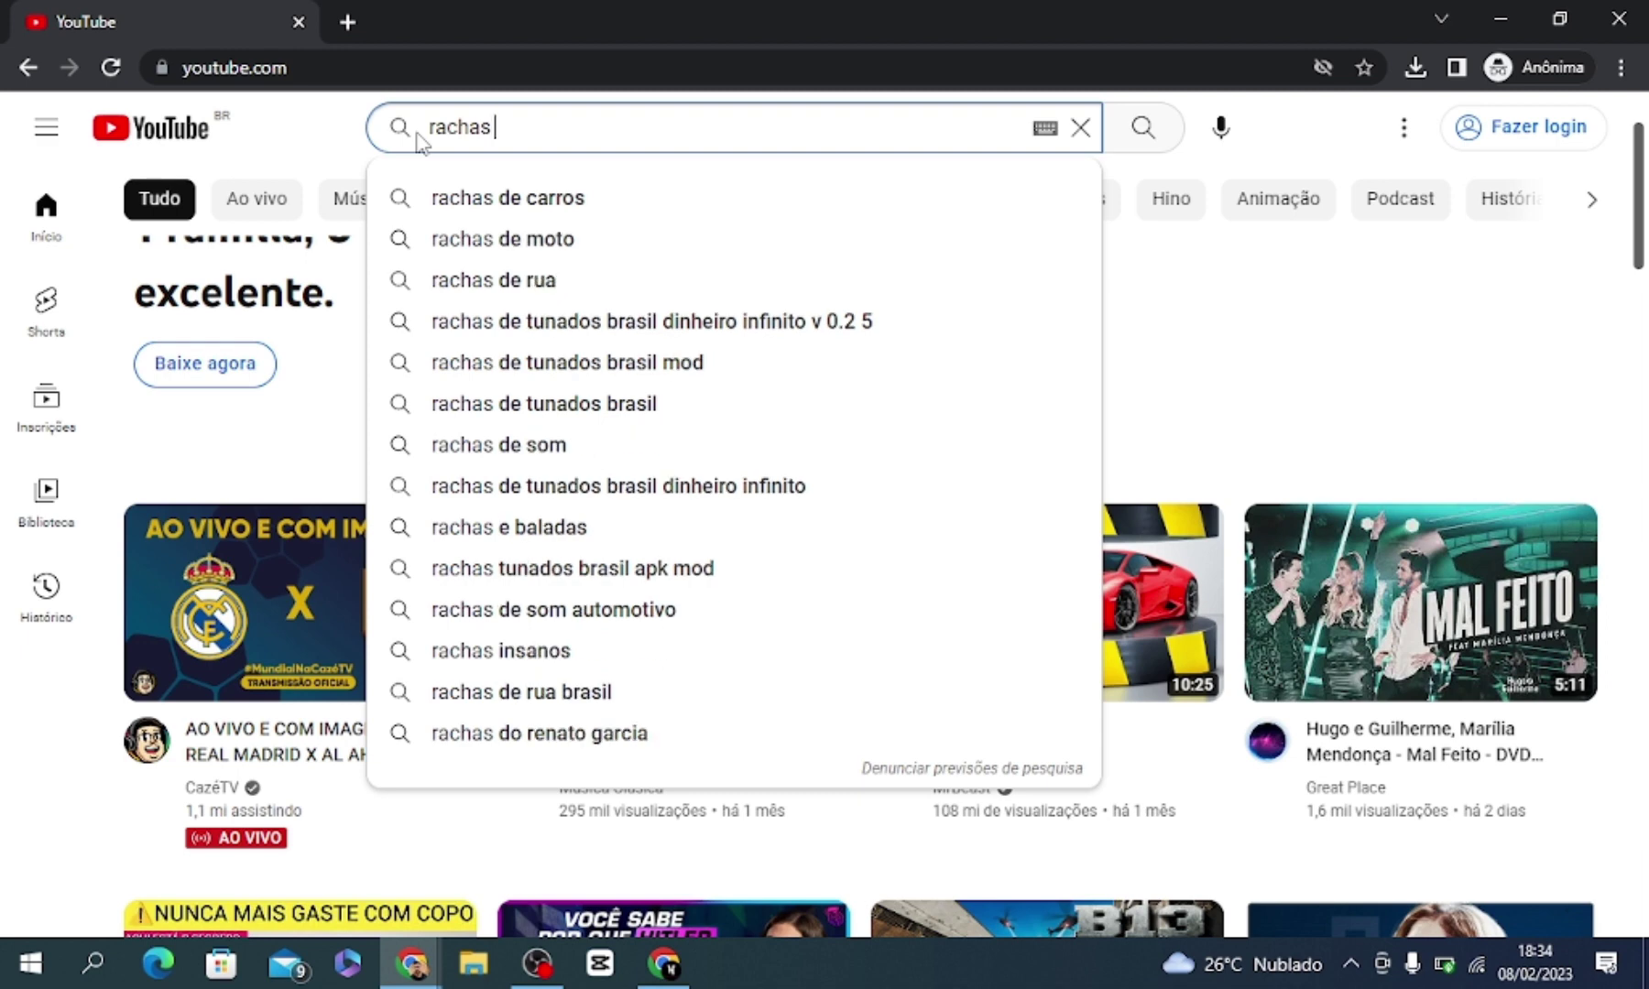
{"action": "key", "text": "BackSpace"}
{"action": "key", "text": "BackSpace"}
{"action": "key", "text": "BackSpace"}
{"action": "key", "text": "BackSpace"}
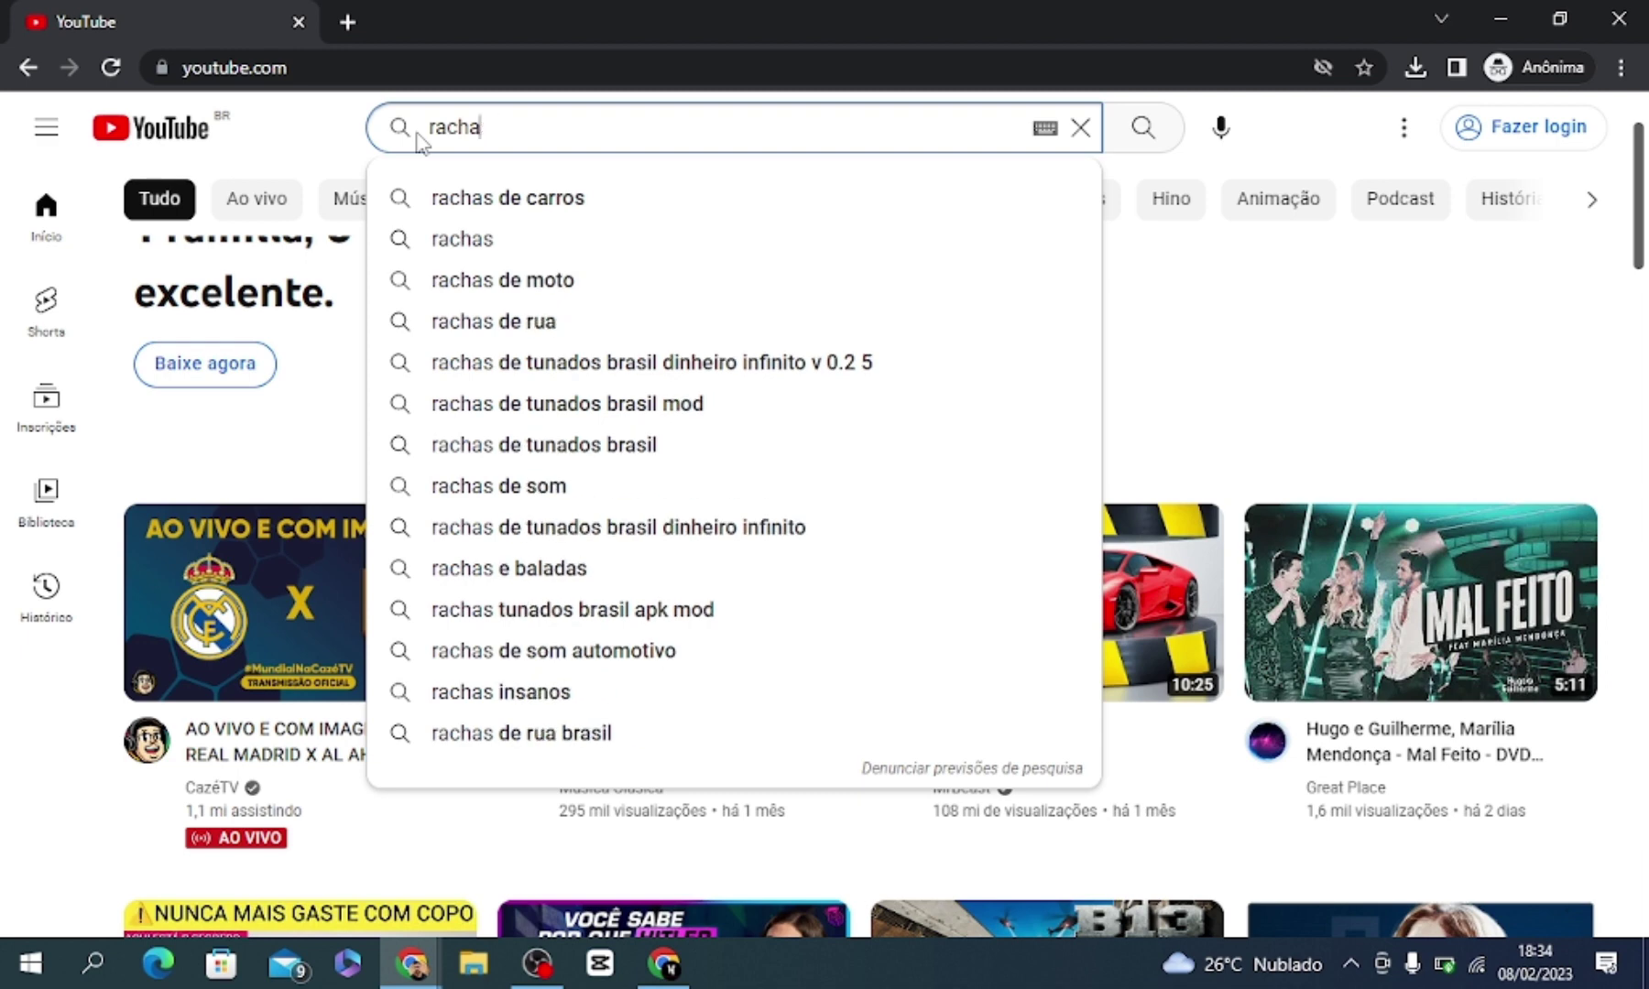
{"action": "type", "text": "ças"}
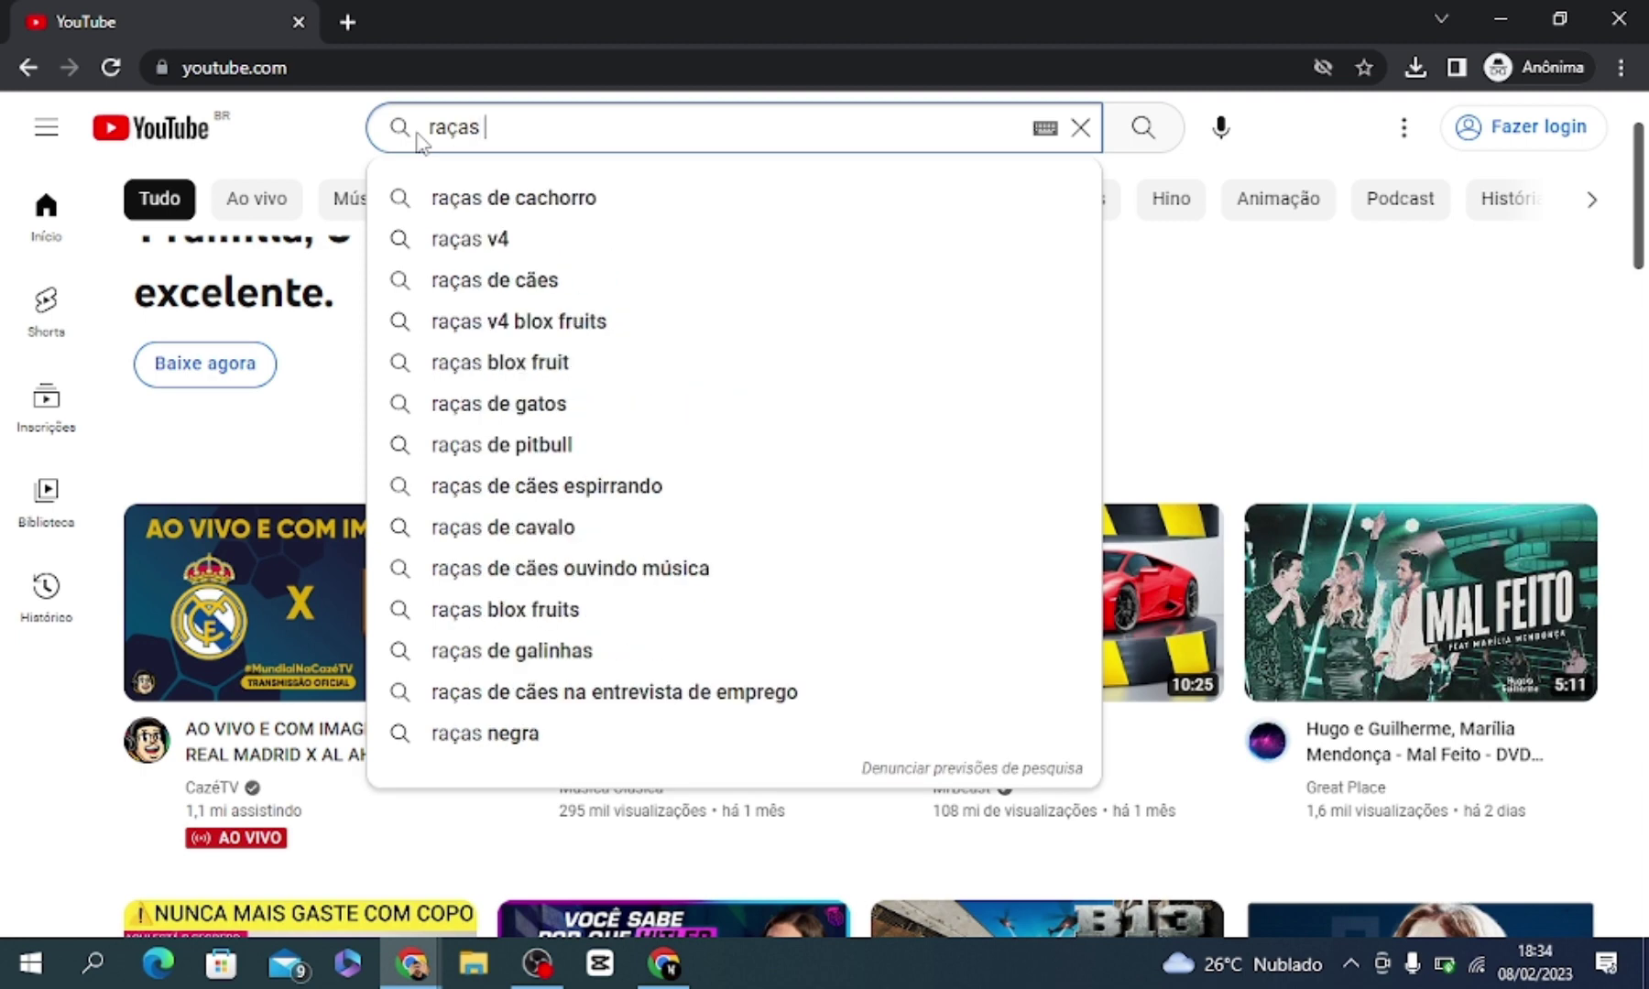
{"action": "key", "text": "Down"}
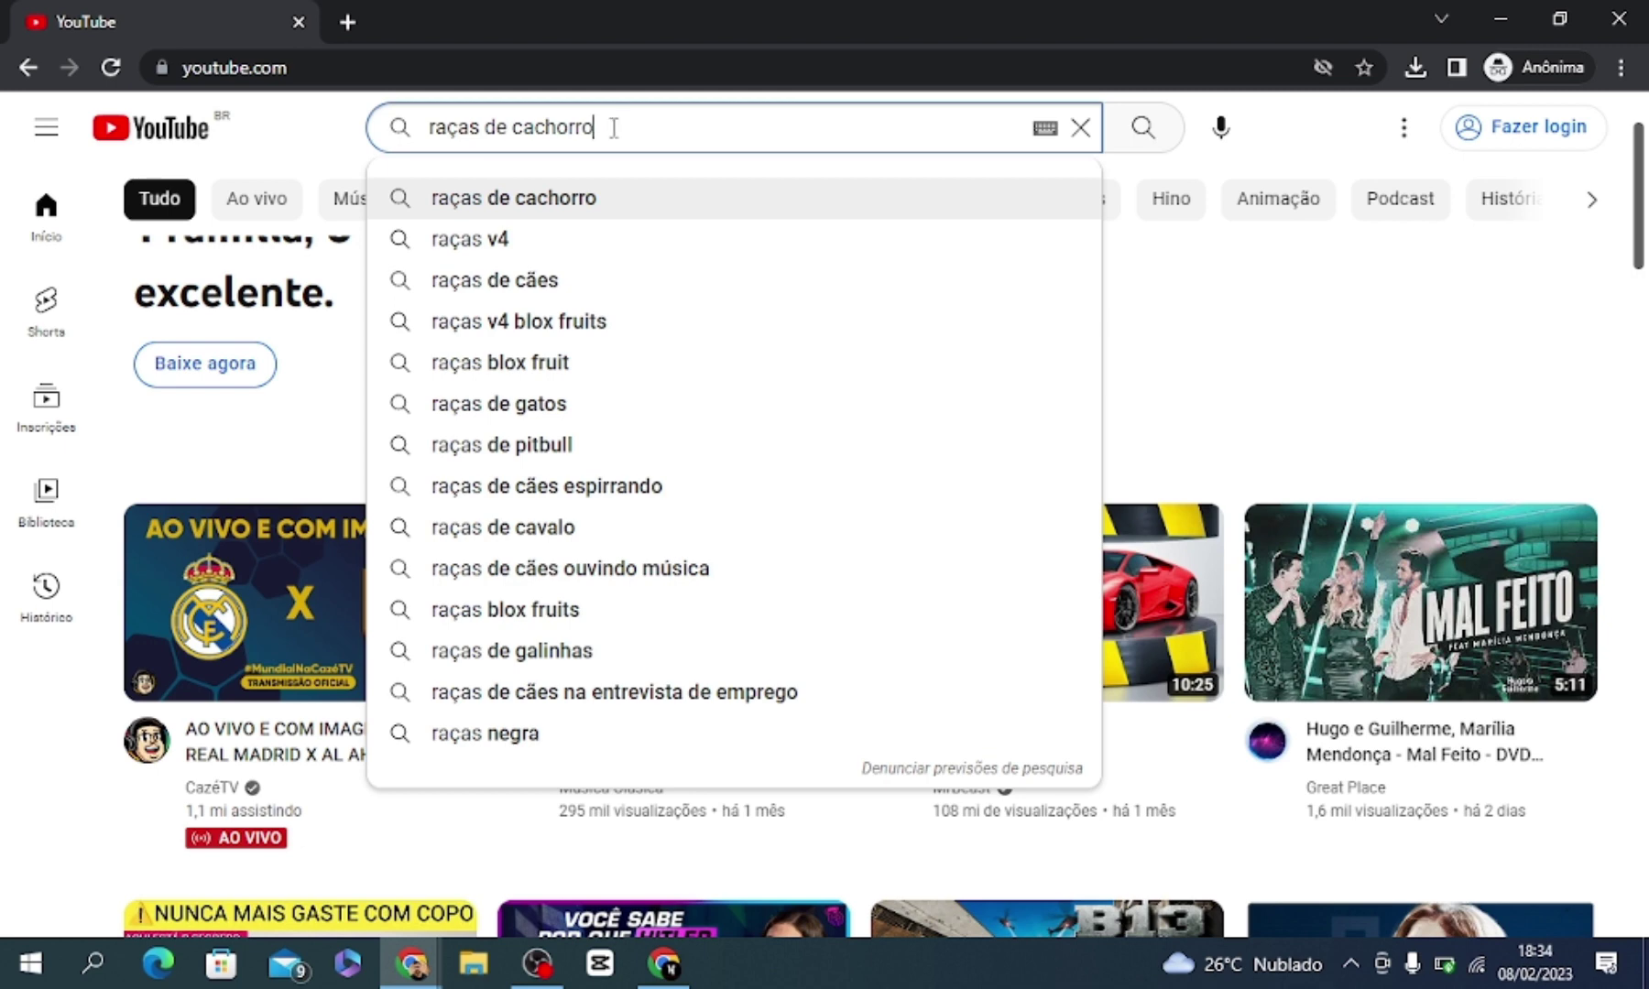
Add a trailing space to the "raças de cachorro" query and review the suggested longer phrases
{"action": "mouse_move", "coordinate": [606, 127]}
{"action": "left_mouse_down"}
{"action": "mouse_move", "coordinate": [430, 130]}
{"action": "mouse_move", "coordinate": [600, 128]}
{"action": "left_mouse_up"}
{"action": "left_click_drag", "start_coordinate": [595, 138], "coordinate": [427, 140]}
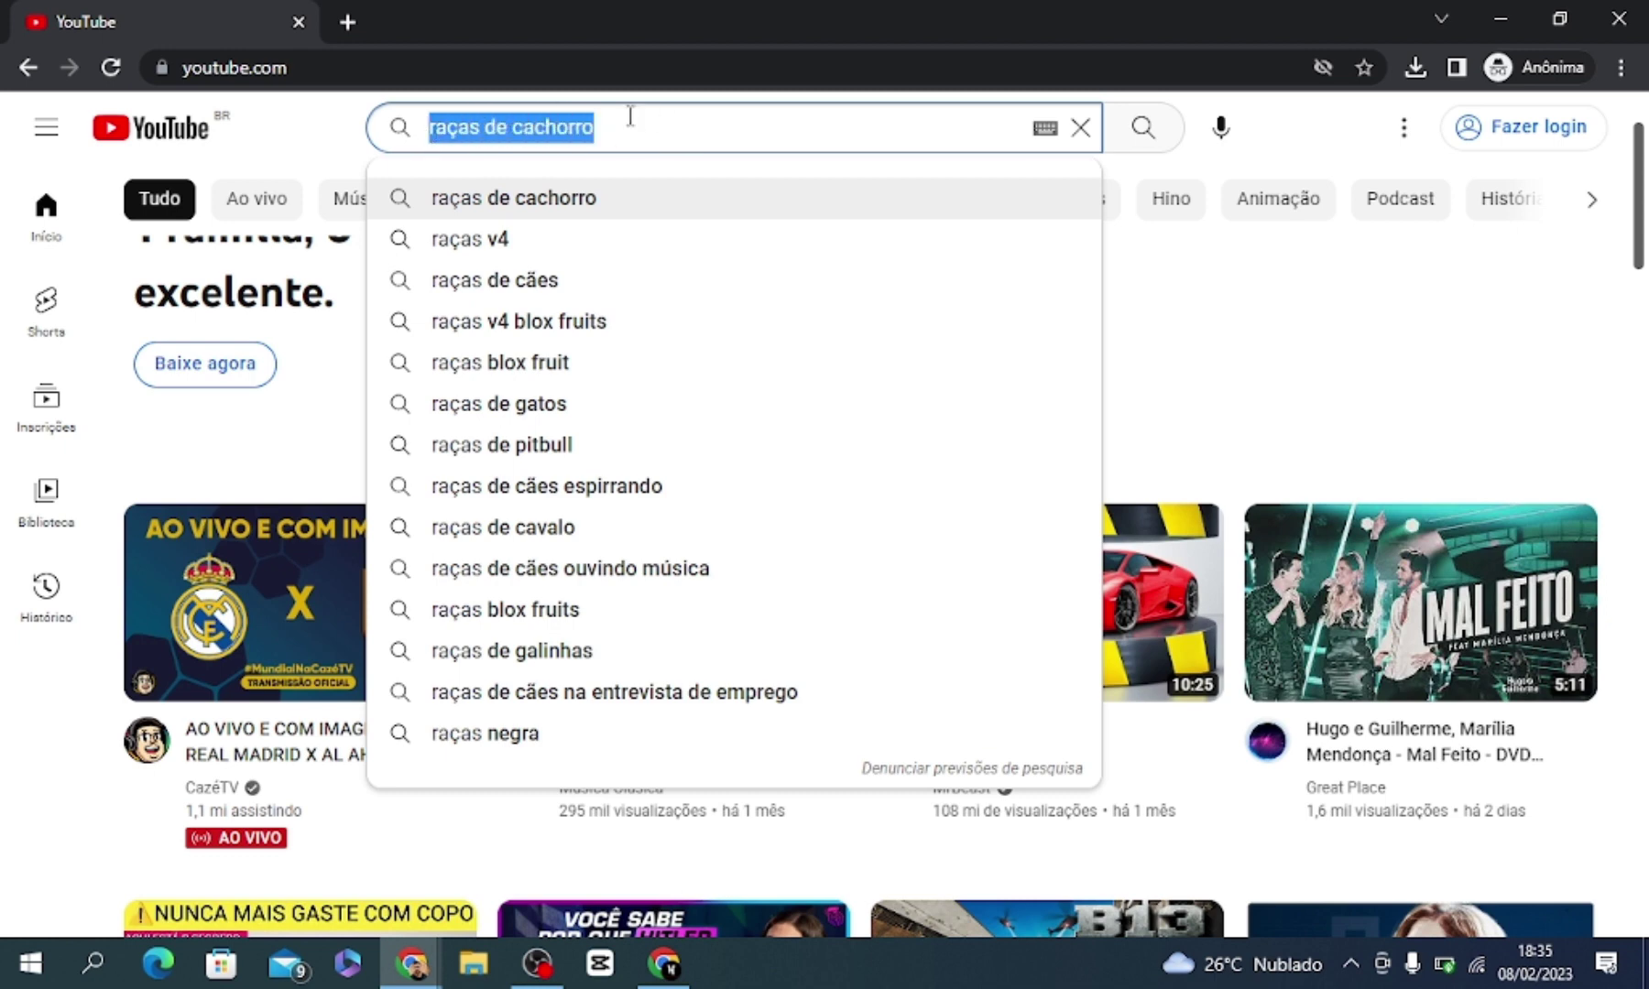
{"action": "left_click", "coordinate": [617, 128]}
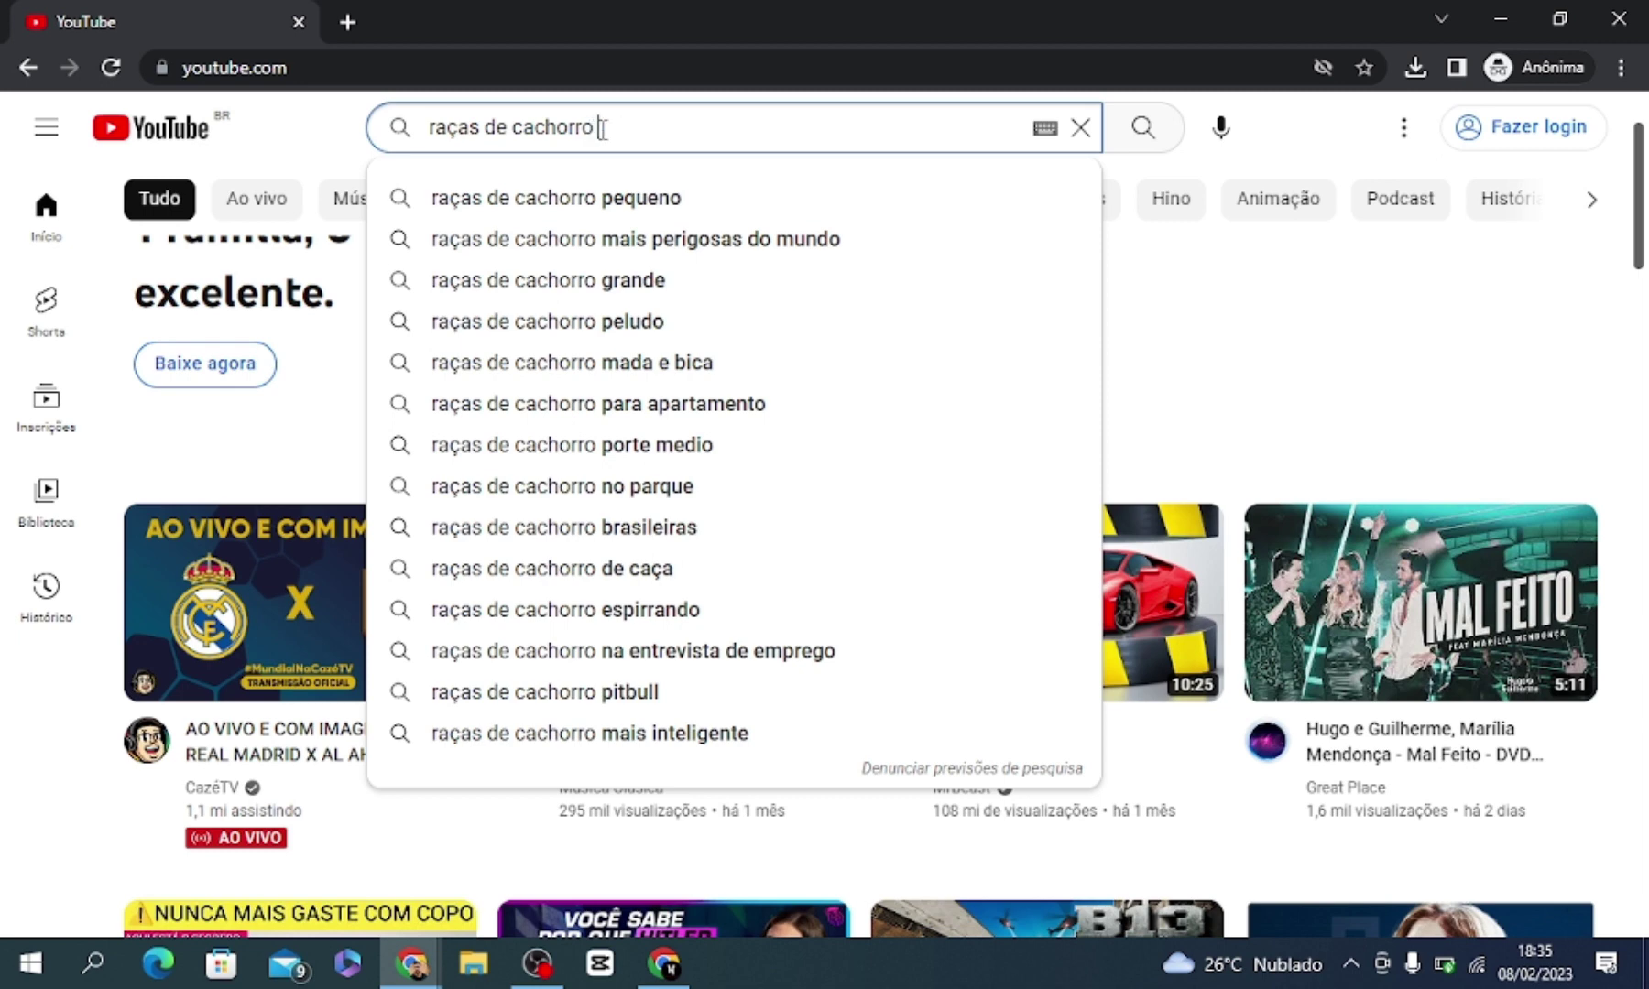
Prefix the query with "_ ", search for the suggested "5 raças de cachorro mais perigosas do mundo" and dismiss the battery warning
{"action": "left_click", "coordinate": [430, 127]}
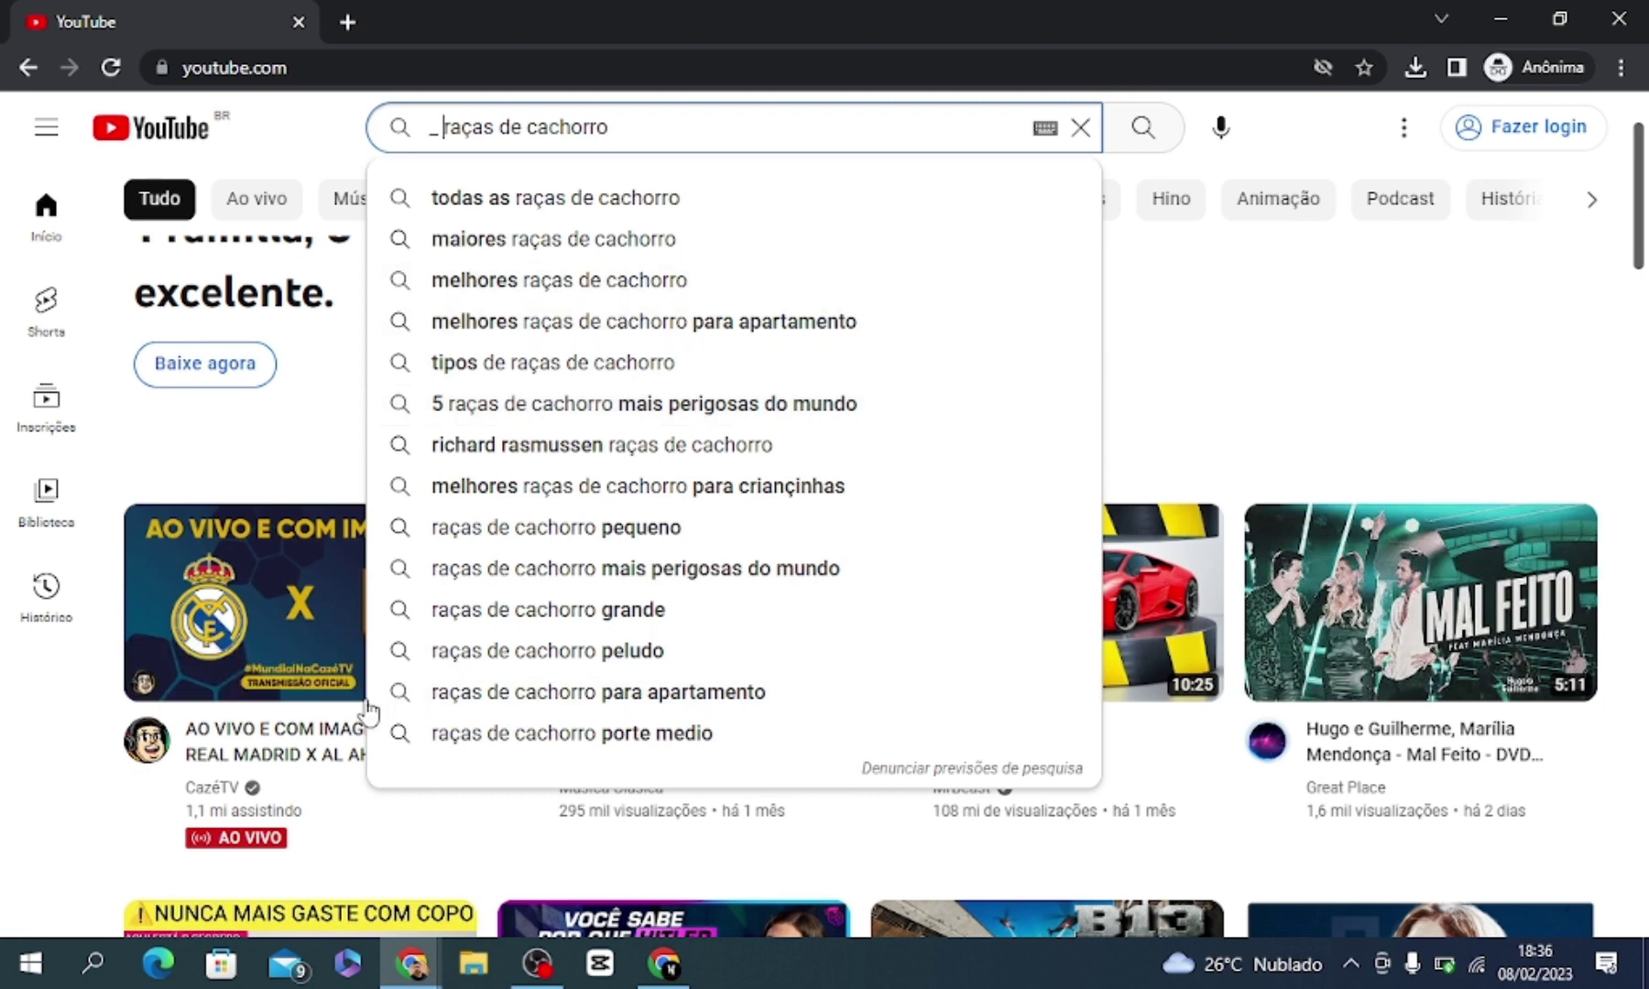
{"action": "left_click", "coordinate": [613, 404]}
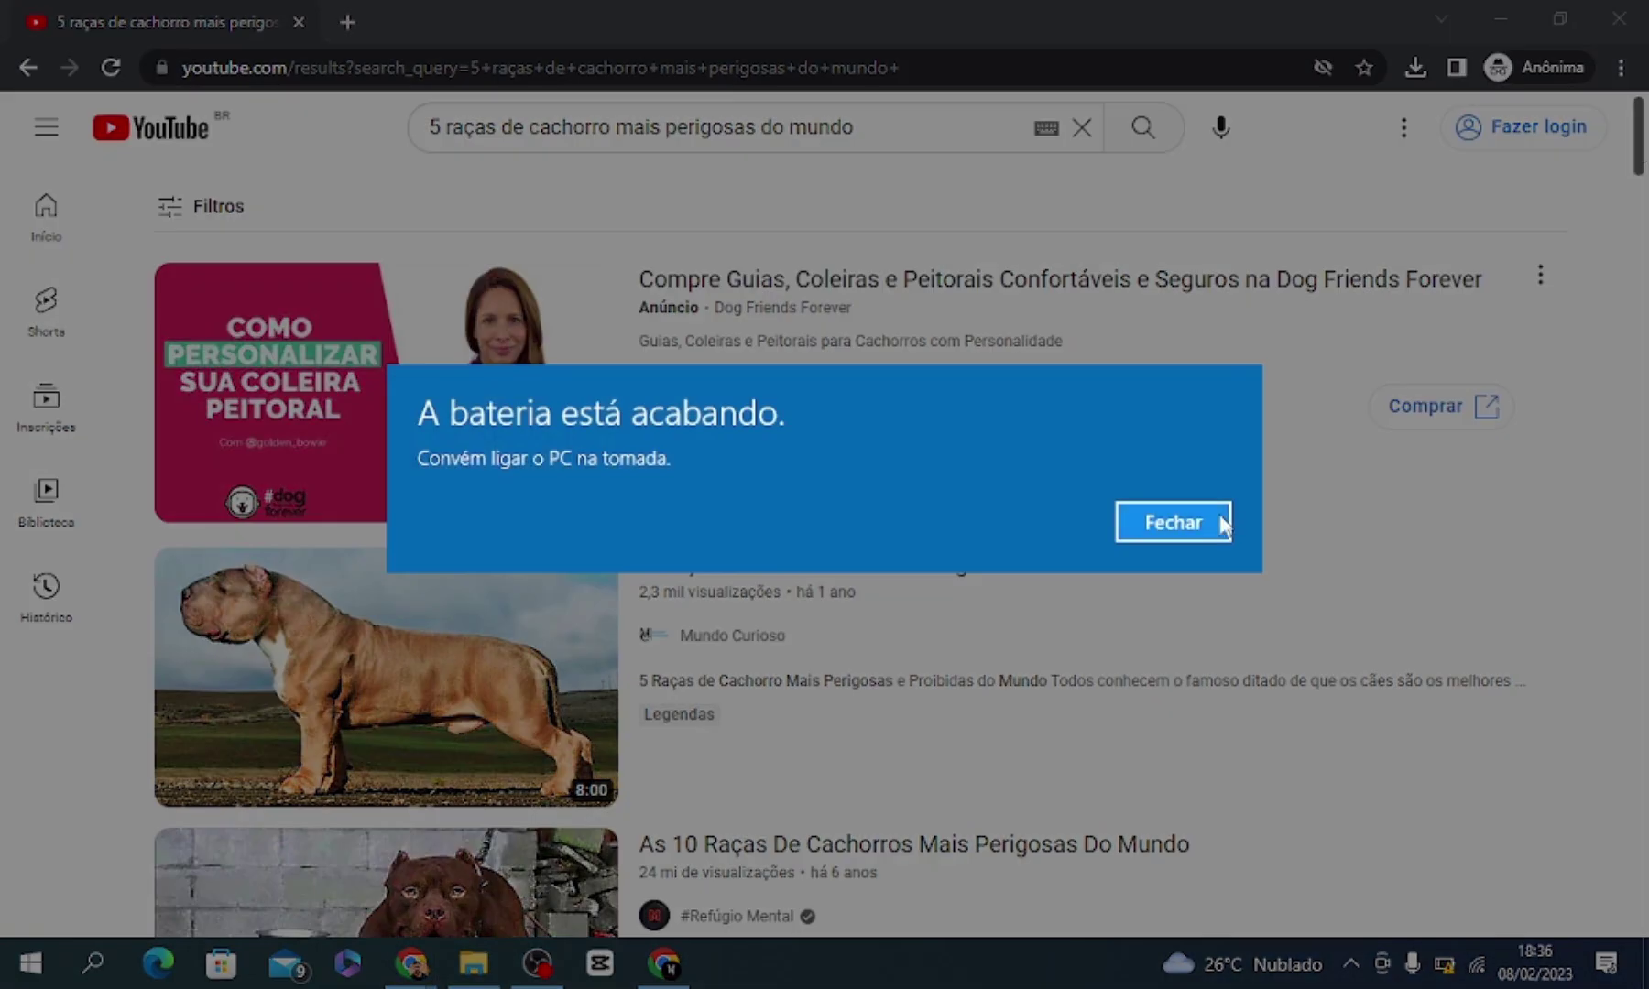
{"action": "left_click", "coordinate": [1193, 524]}
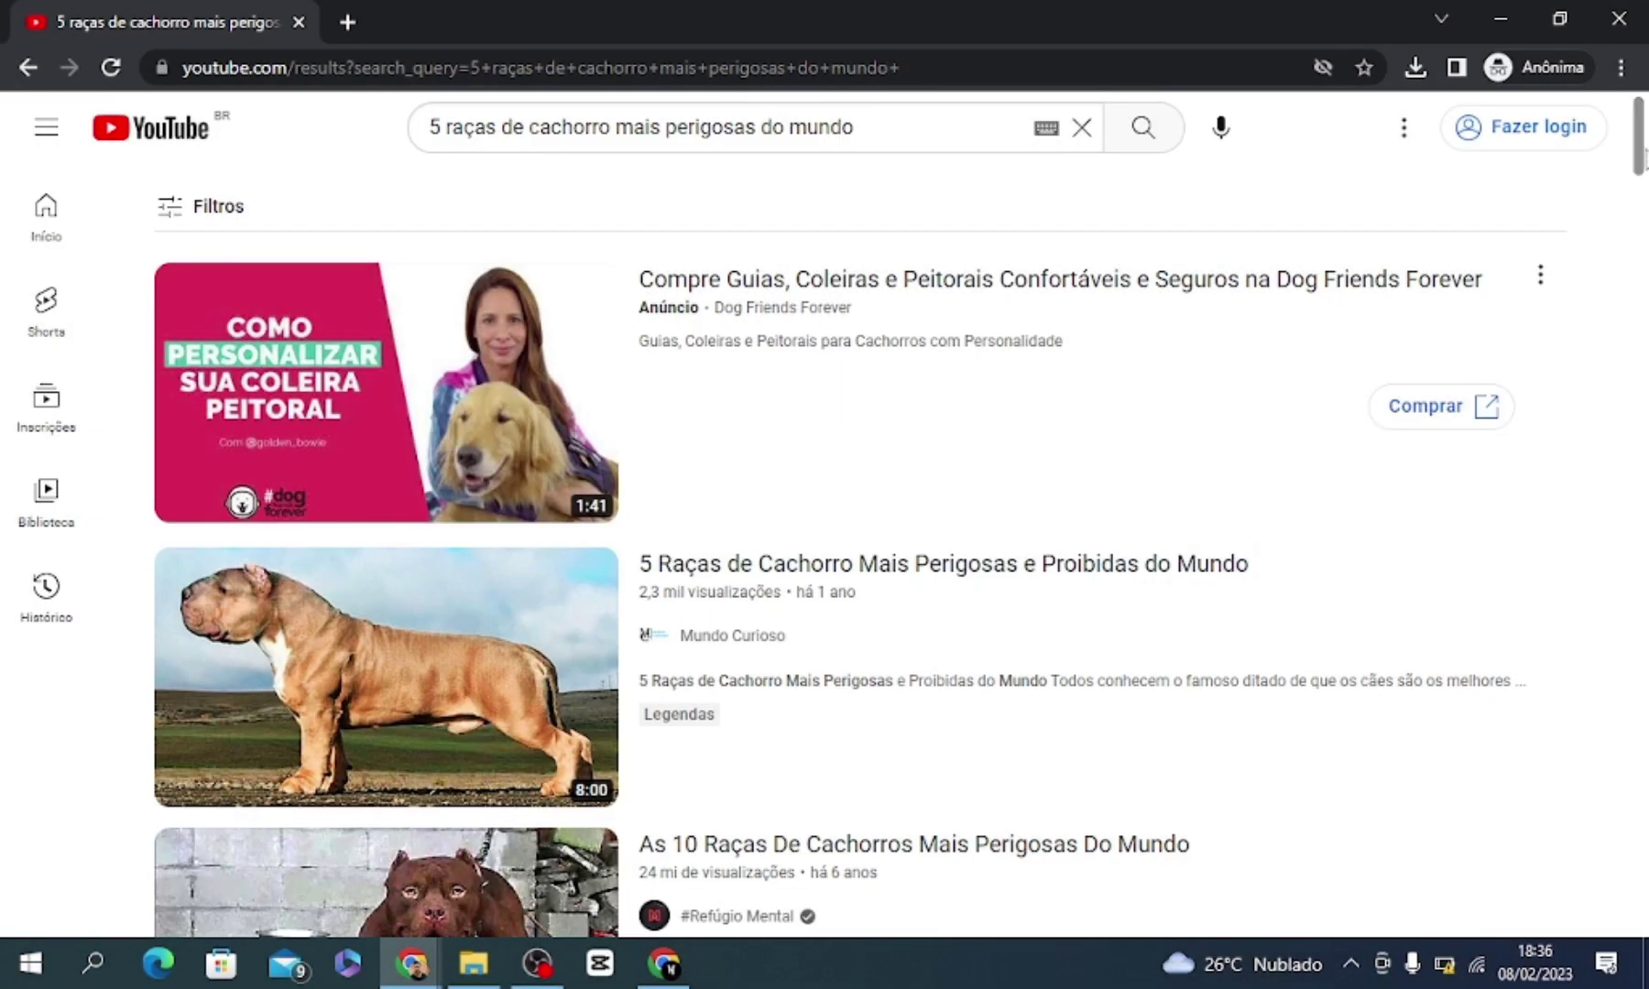
Replace the YouTube query with "As 5 raças de cachorro mais dóceis" and run the search
{"action": "scroll", "coordinate": [1644, 160], "scroll_direction": "down", "scroll_amount": 2}
{"action": "scroll", "coordinate": [1644, 160], "scroll_direction": "up", "scroll_amount": 2}
{"action": "left_click_drag", "start_coordinate": [861, 127], "coordinate": [669, 137]}
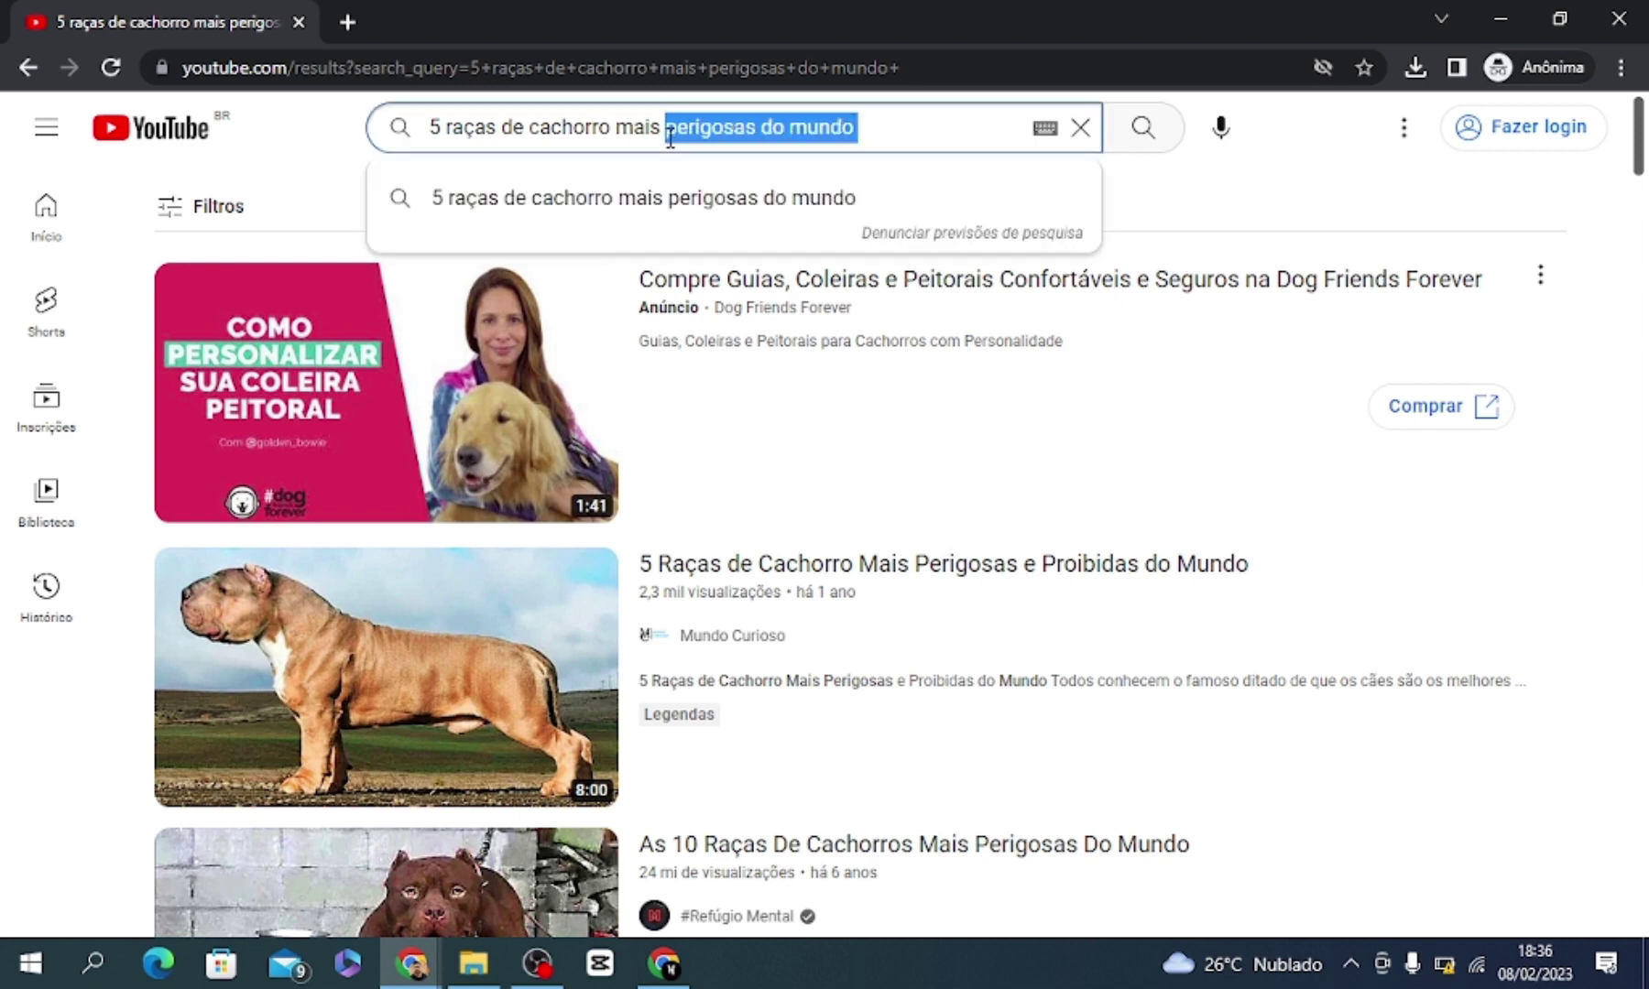
{"action": "type", "text": "d"}
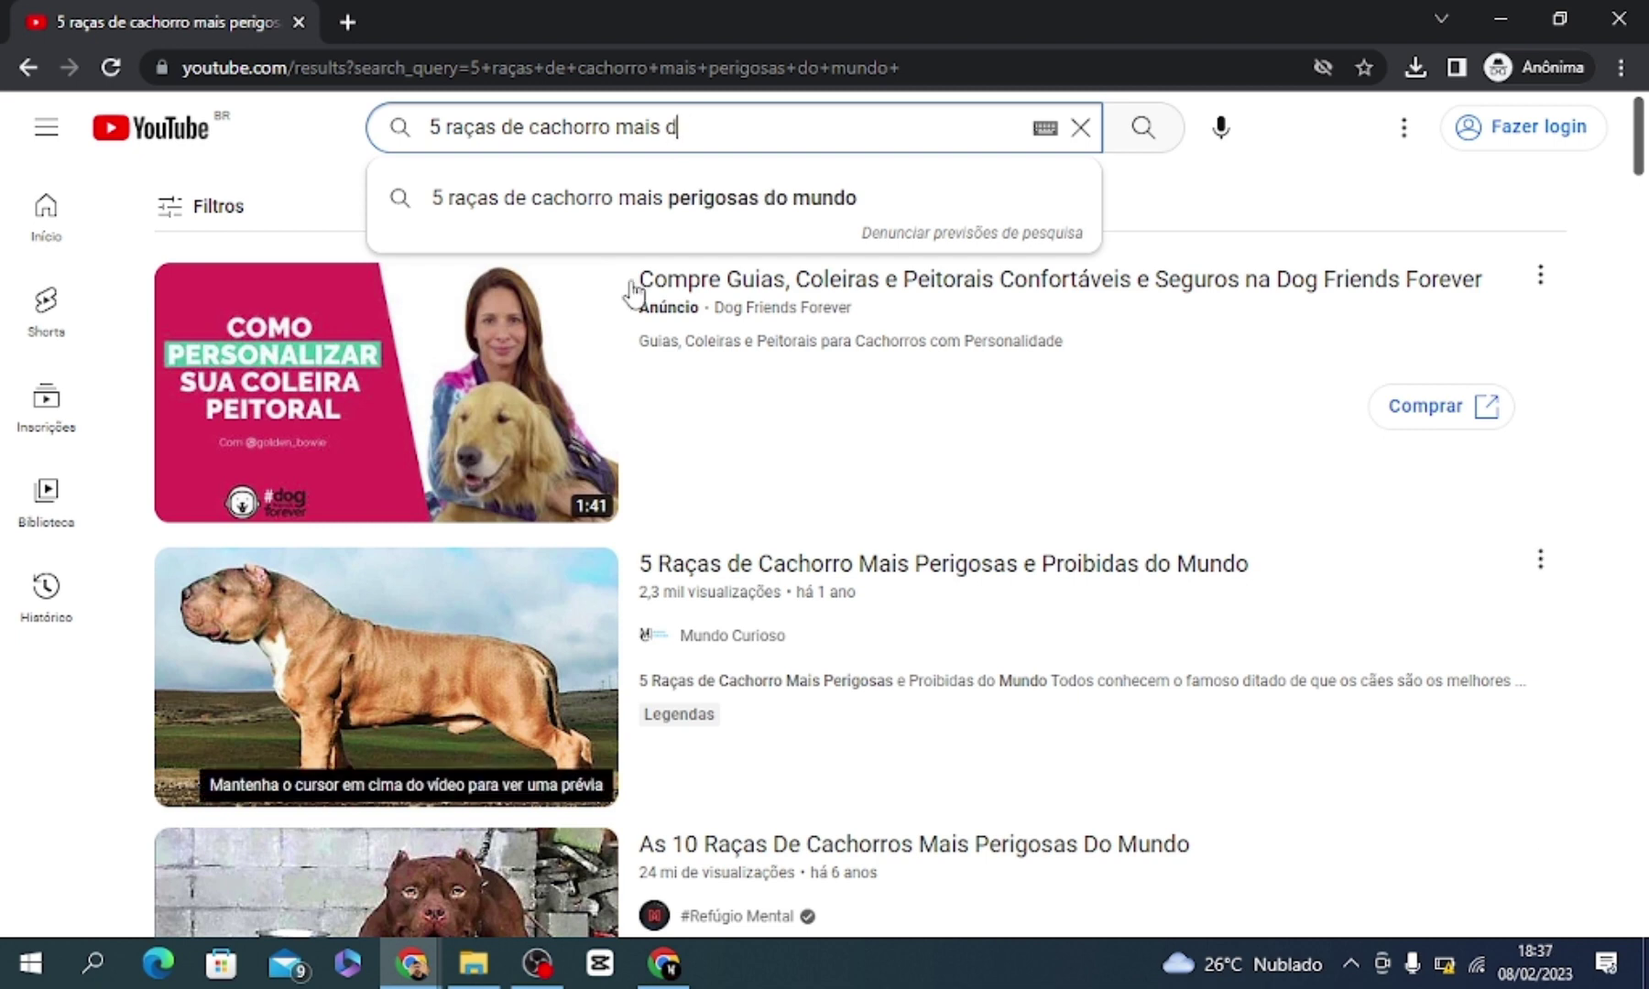
{"action": "left_click_drag", "start_coordinate": [680, 128], "coordinate": [430, 133]}
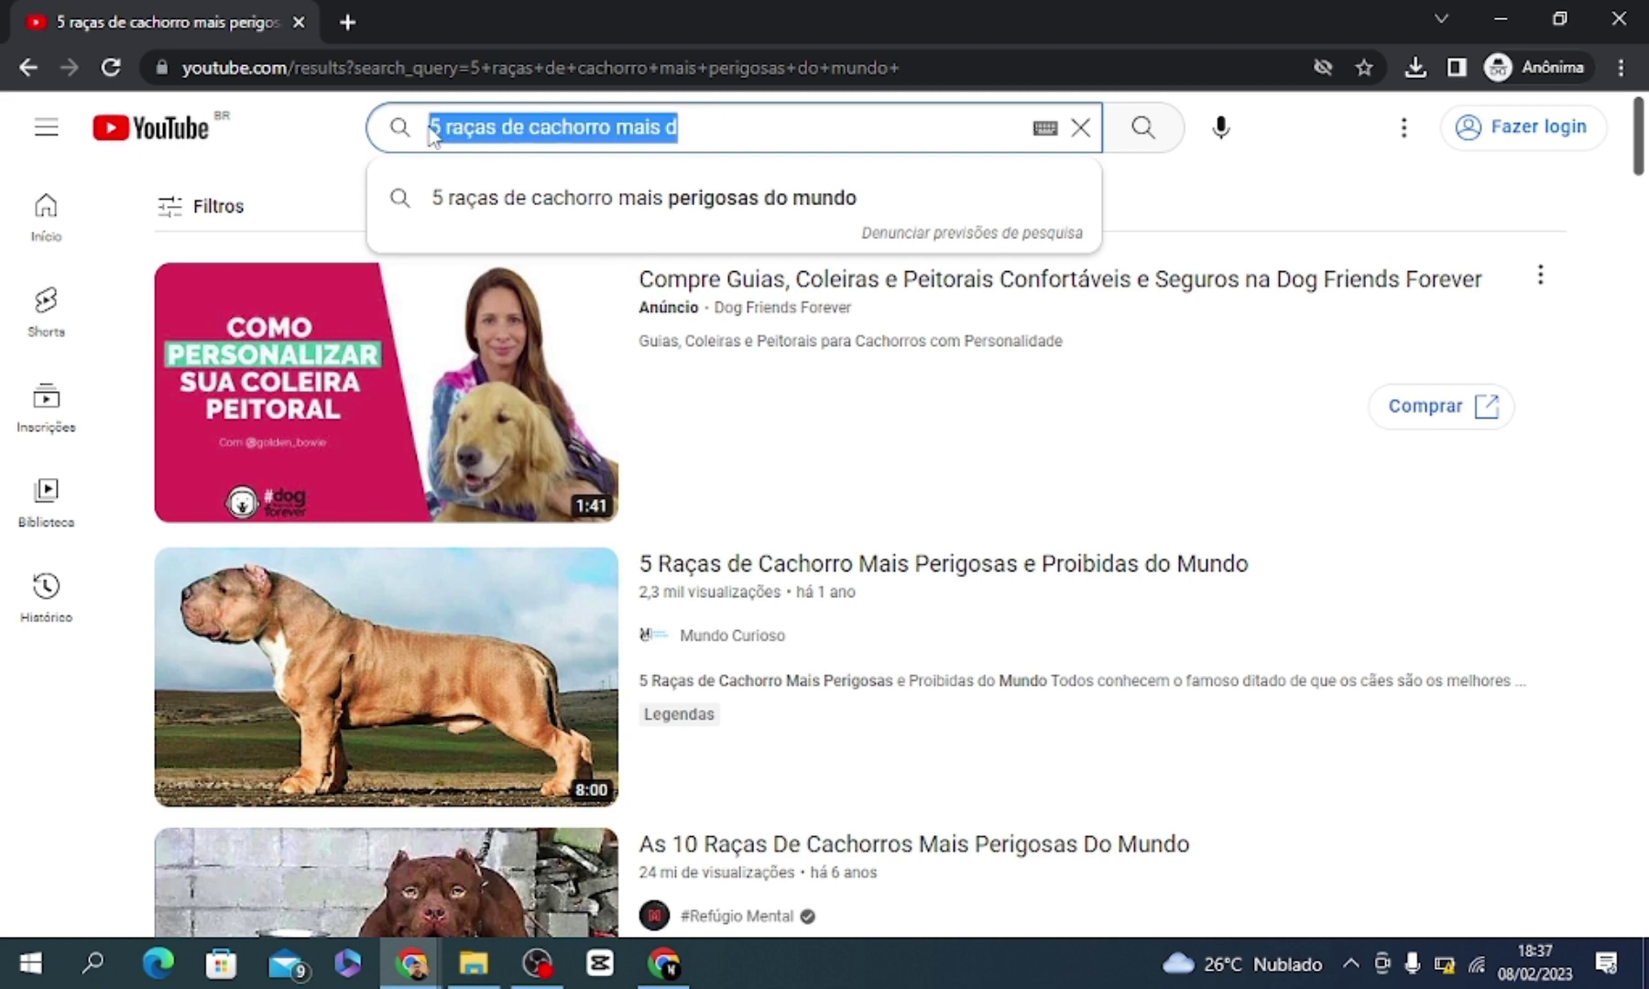
{"action": "type", "text": "As 5 raças de cachorro mais dóceis"}
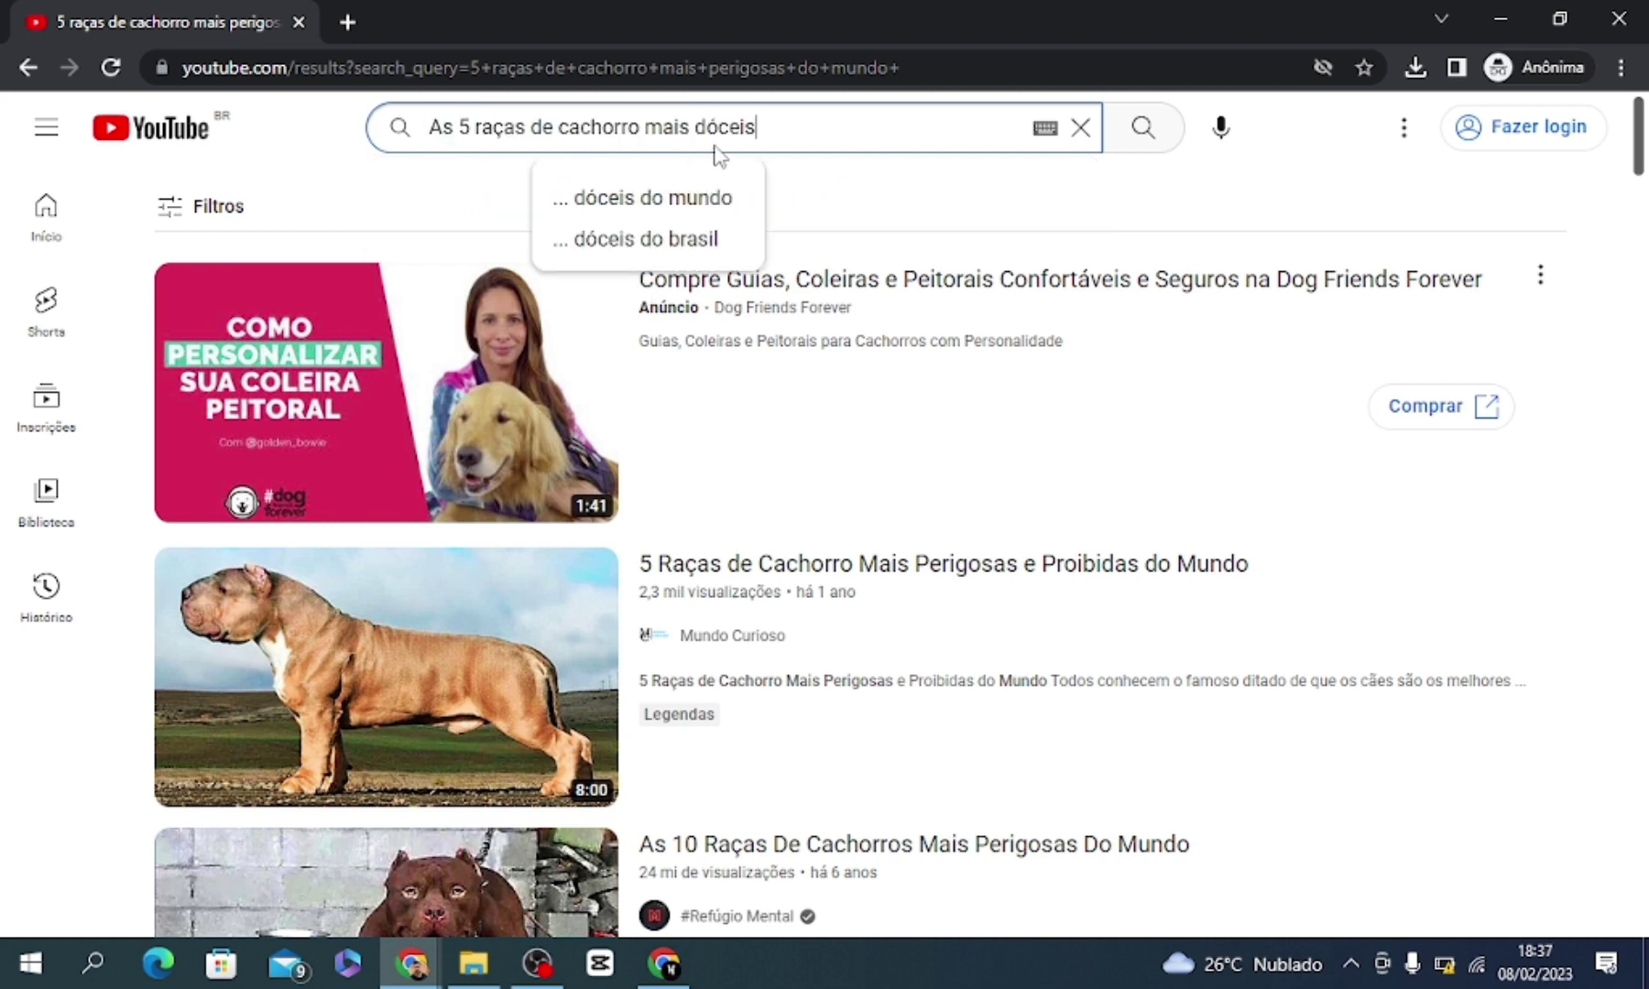
{"action": "left_click", "coordinate": [643, 128]}
{"action": "left_click", "coordinate": [758, 127]}
{"action": "key", "text": "Return"}
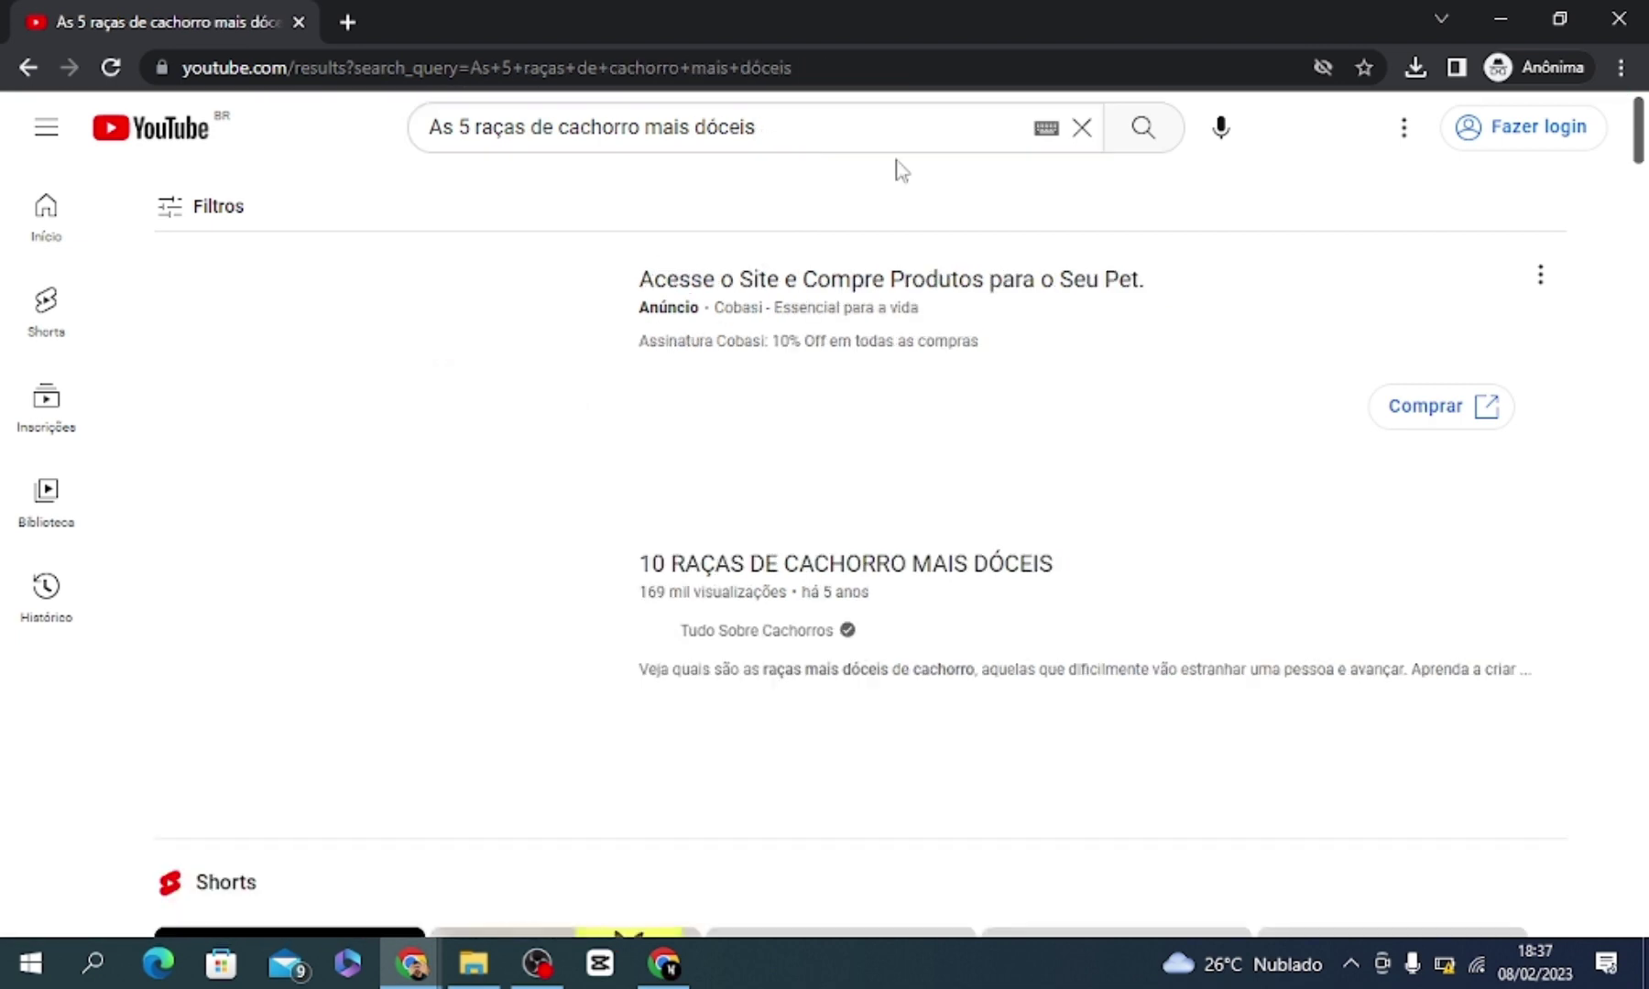
Examine the competing videos in the results for the docile-breeds query, then select the whole search phrase
{"action": "left_click_drag", "start_coordinate": [1640, 156], "coordinate": [1645, 367]}
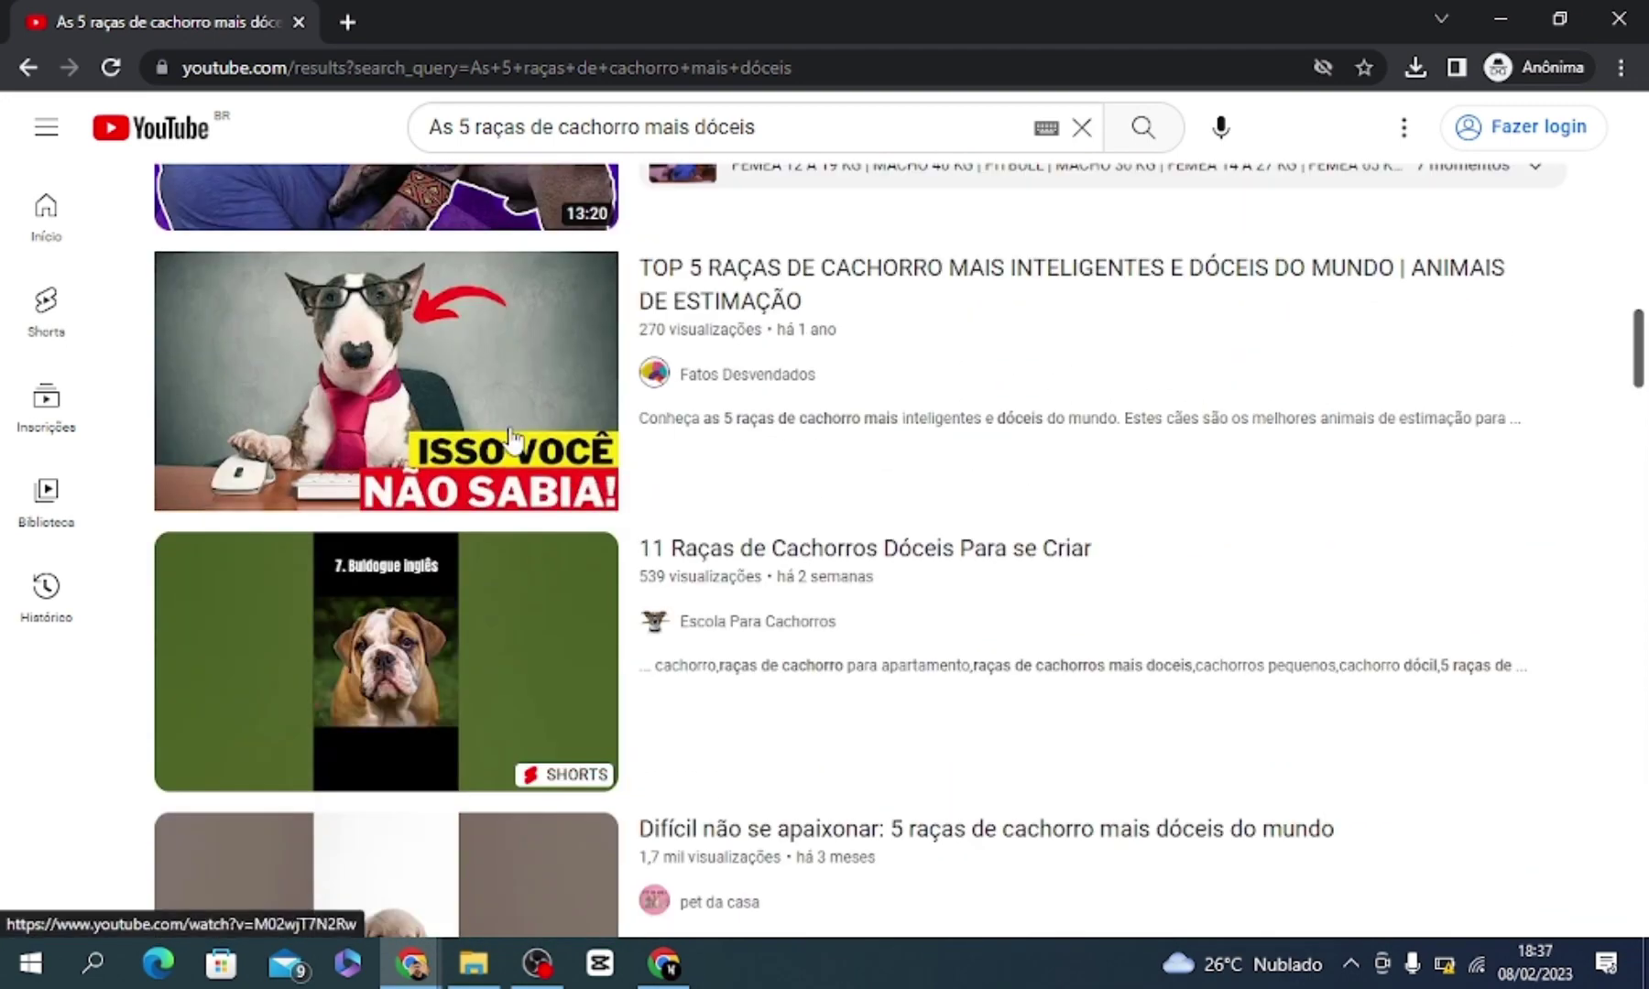
{"action": "scroll", "coordinate": [717, 558], "scroll_direction": "down", "scroll_amount": 9}
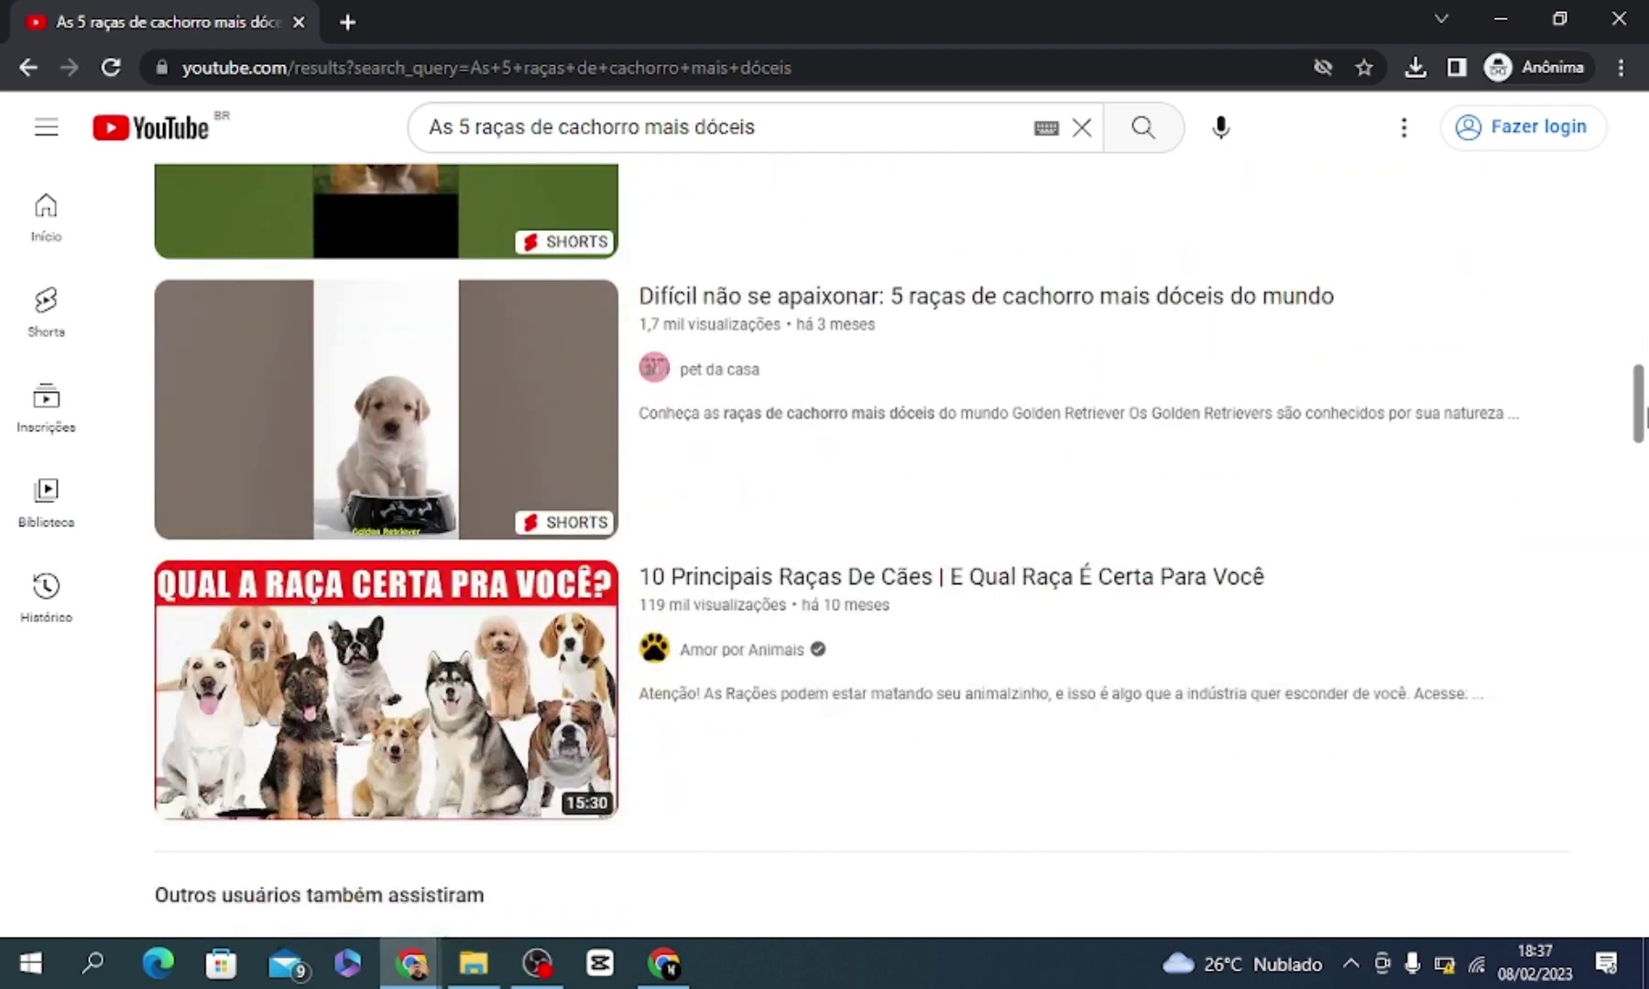
{"action": "scroll", "coordinate": [717, 559], "scroll_direction": "up", "scroll_amount": 1}
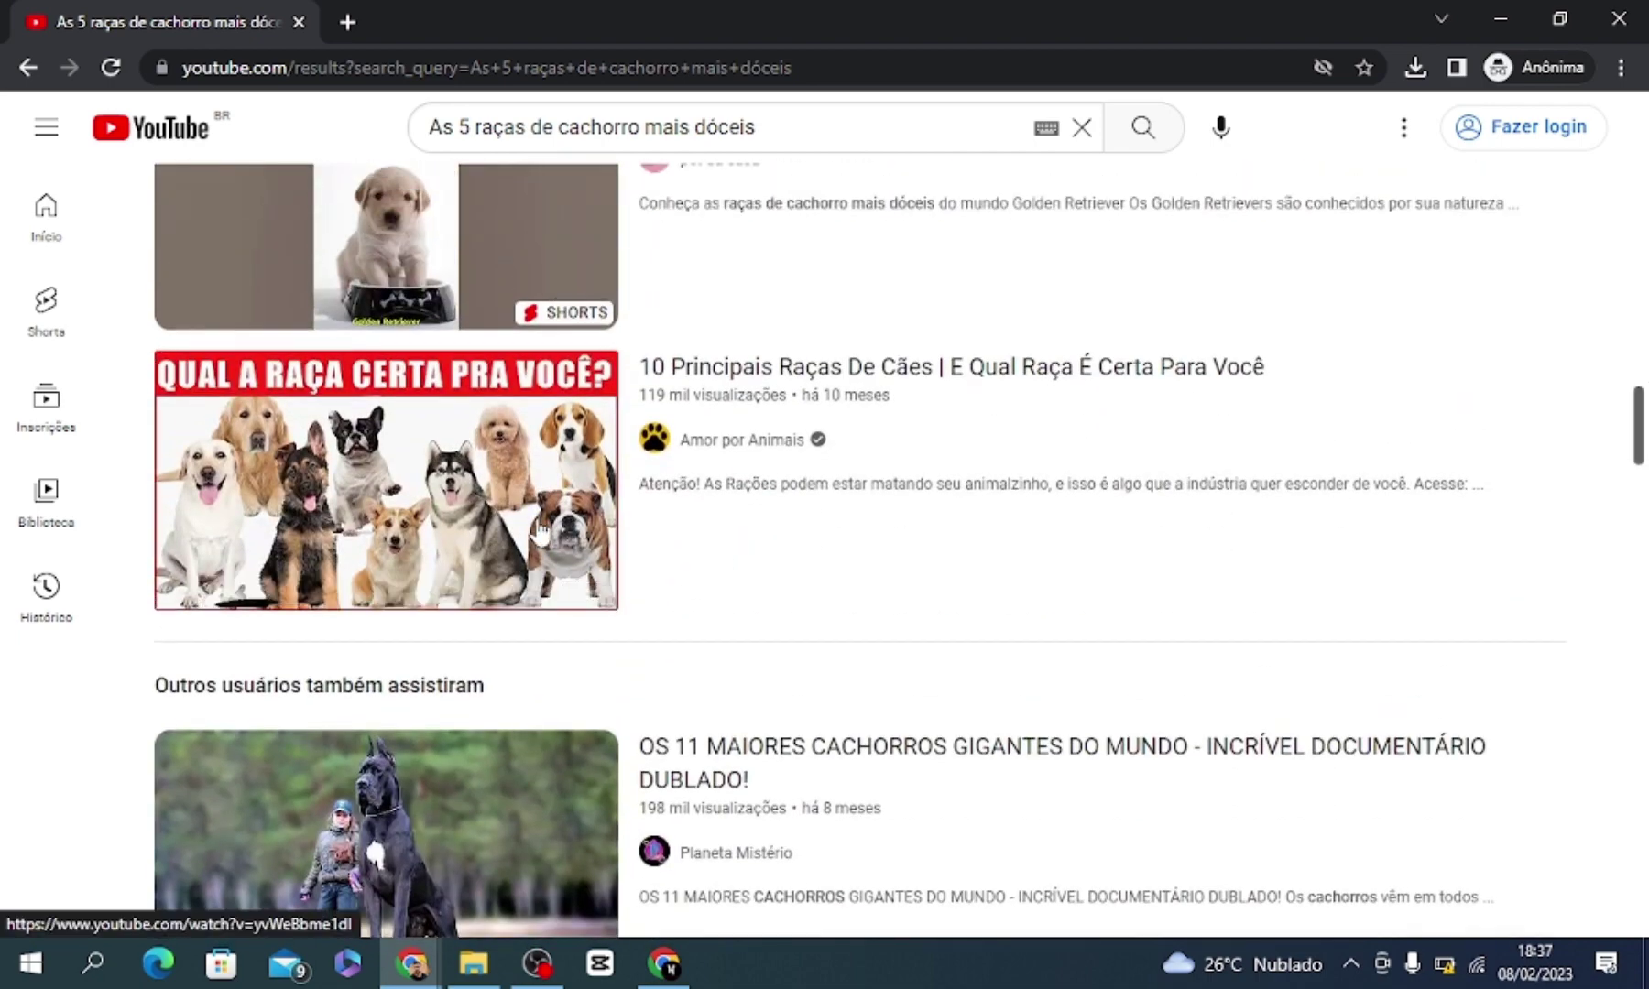
{"action": "mouse_move", "coordinate": [534, 515]}
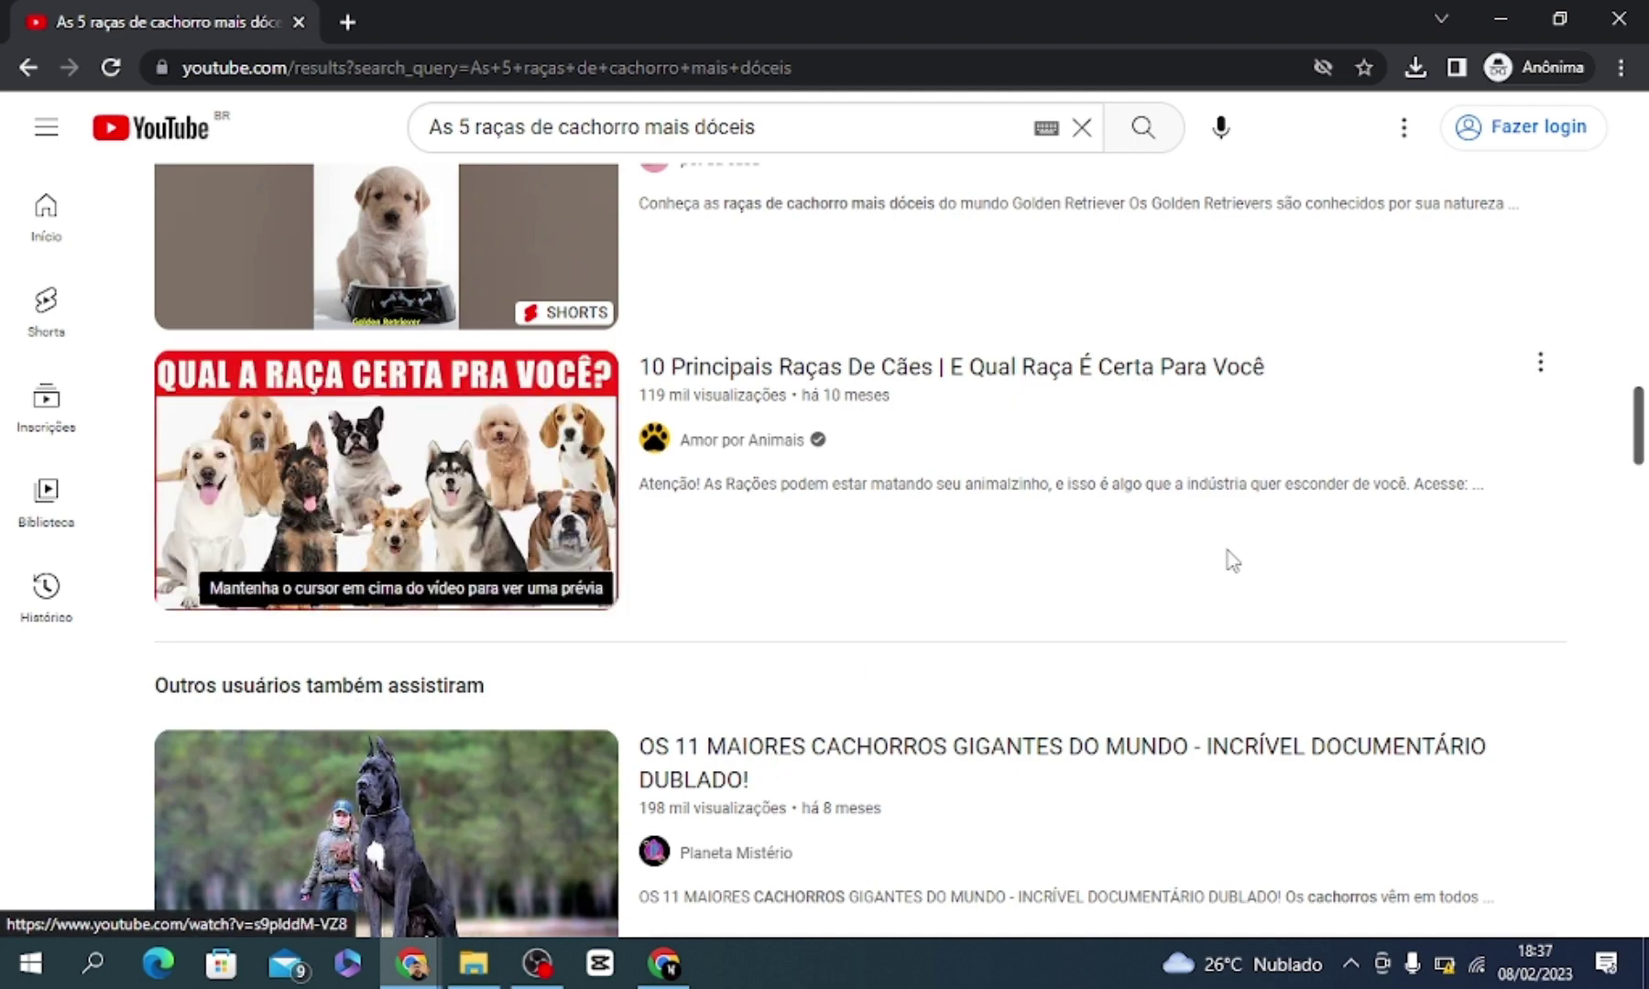
{"action": "left_click_drag", "start_coordinate": [1646, 403], "coordinate": [1646, 224]}
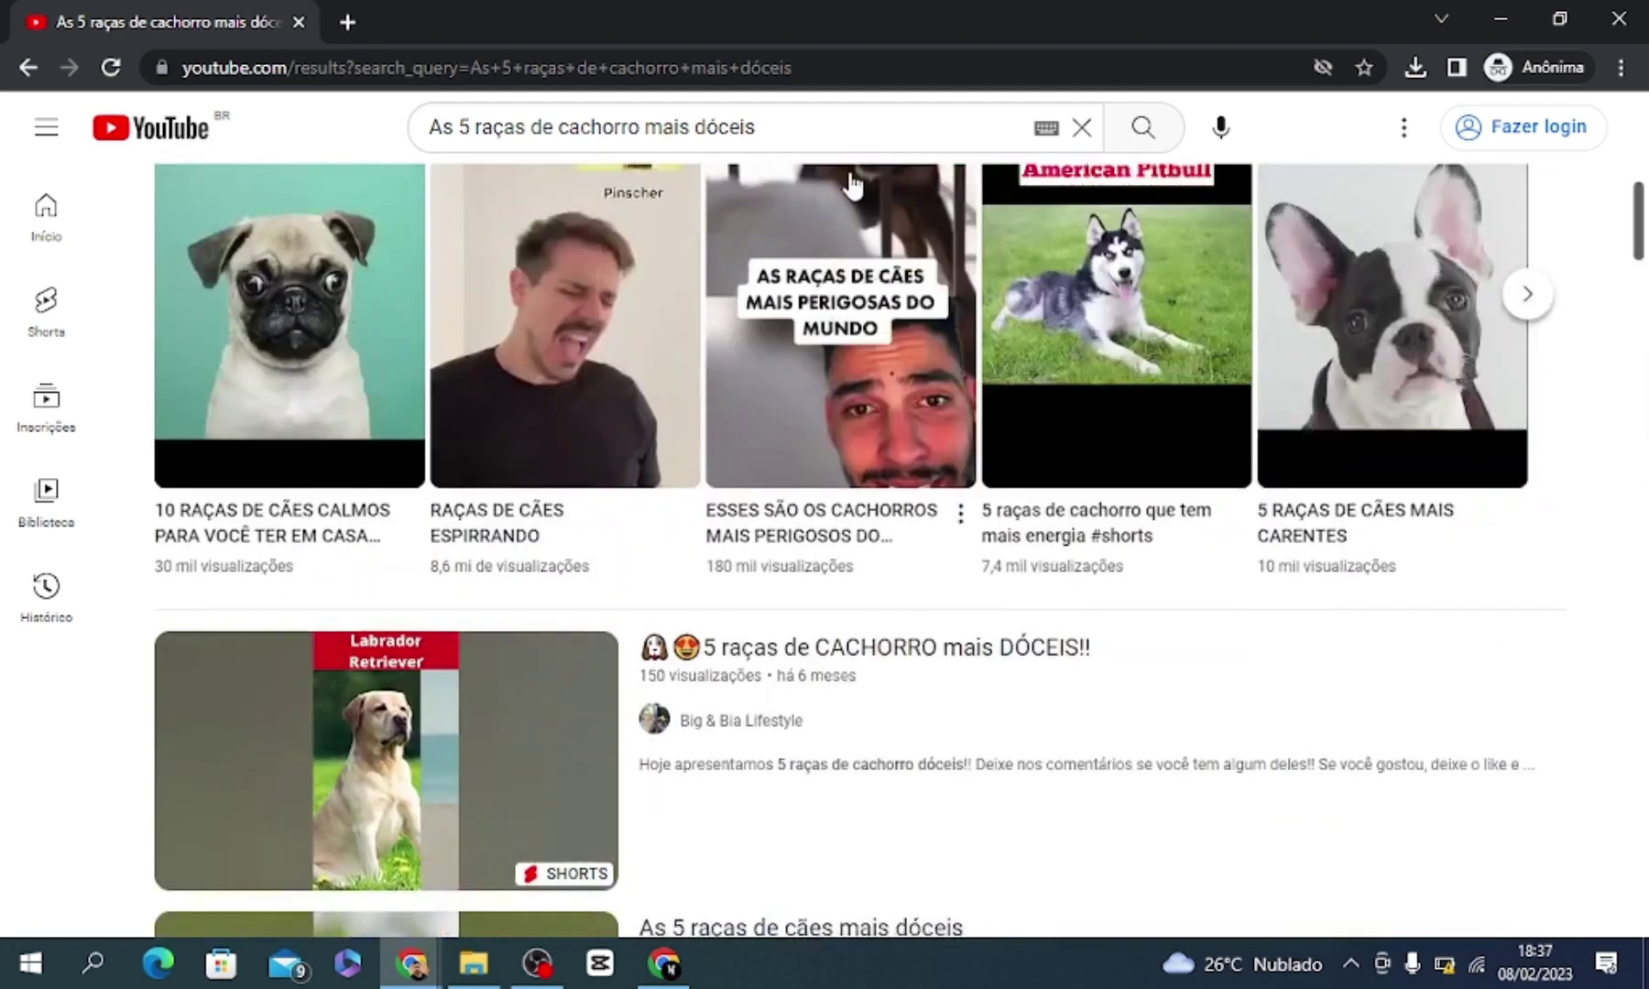
{"action": "left_click_drag", "start_coordinate": [786, 130], "coordinate": [447, 165]}
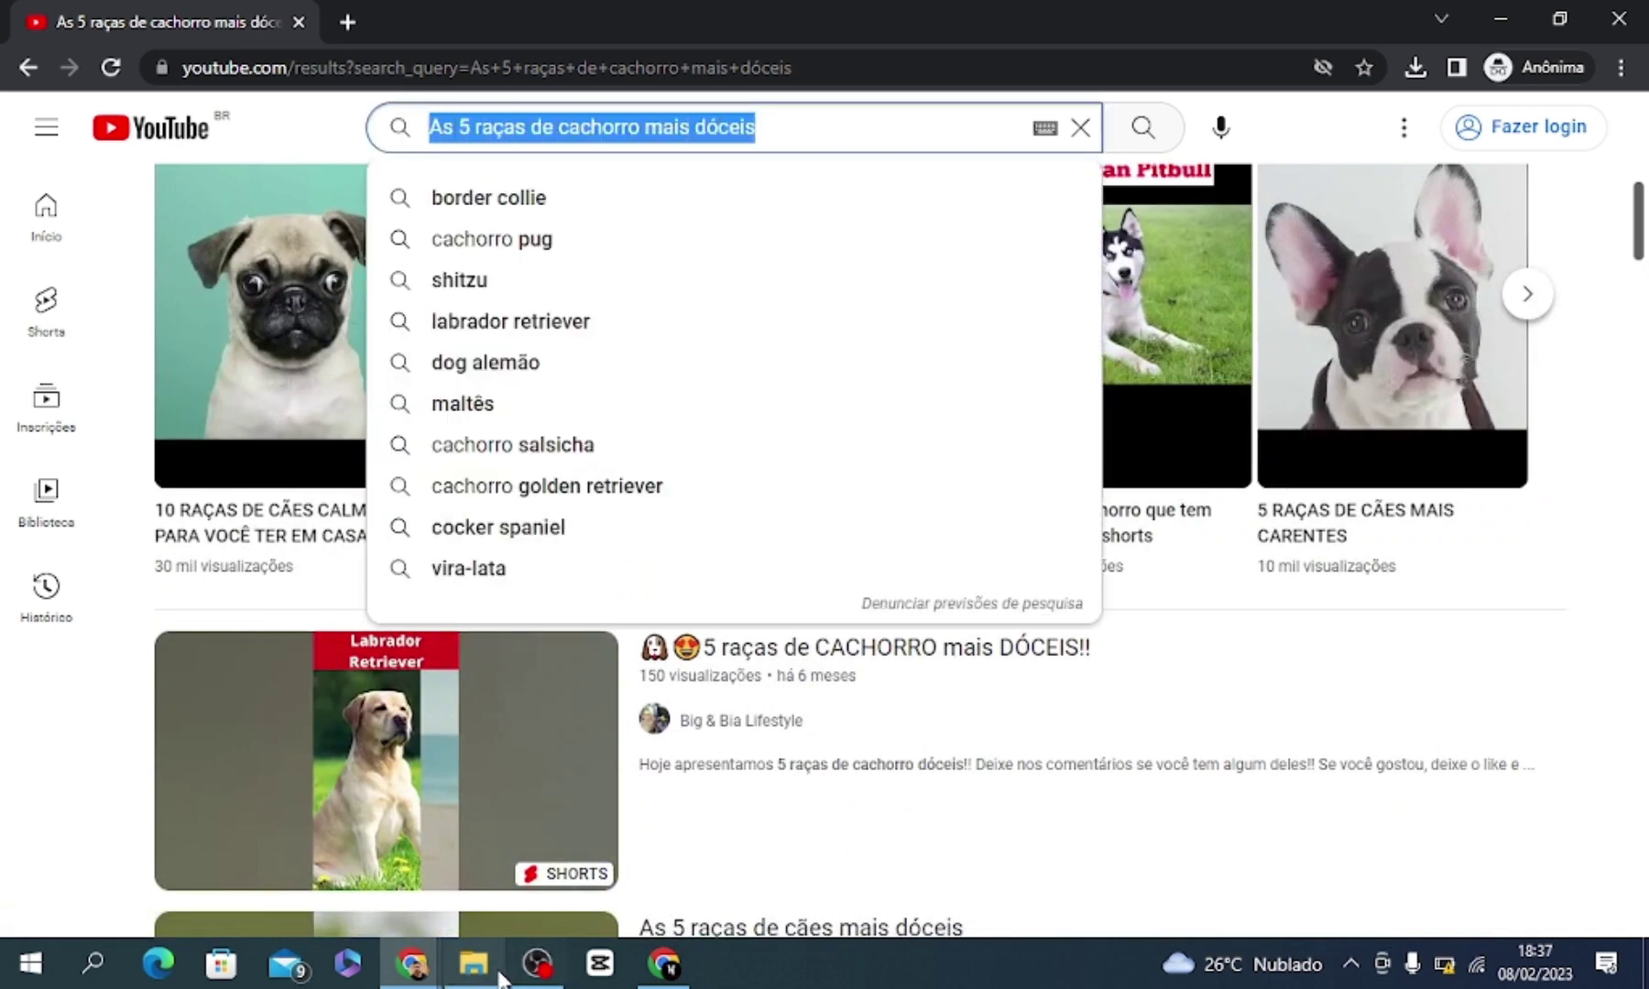
Switch to the signed-in browser window, start a video upload from the YouTube channel and open the file picker
{"action": "mouse_move", "coordinate": [433, 983]}
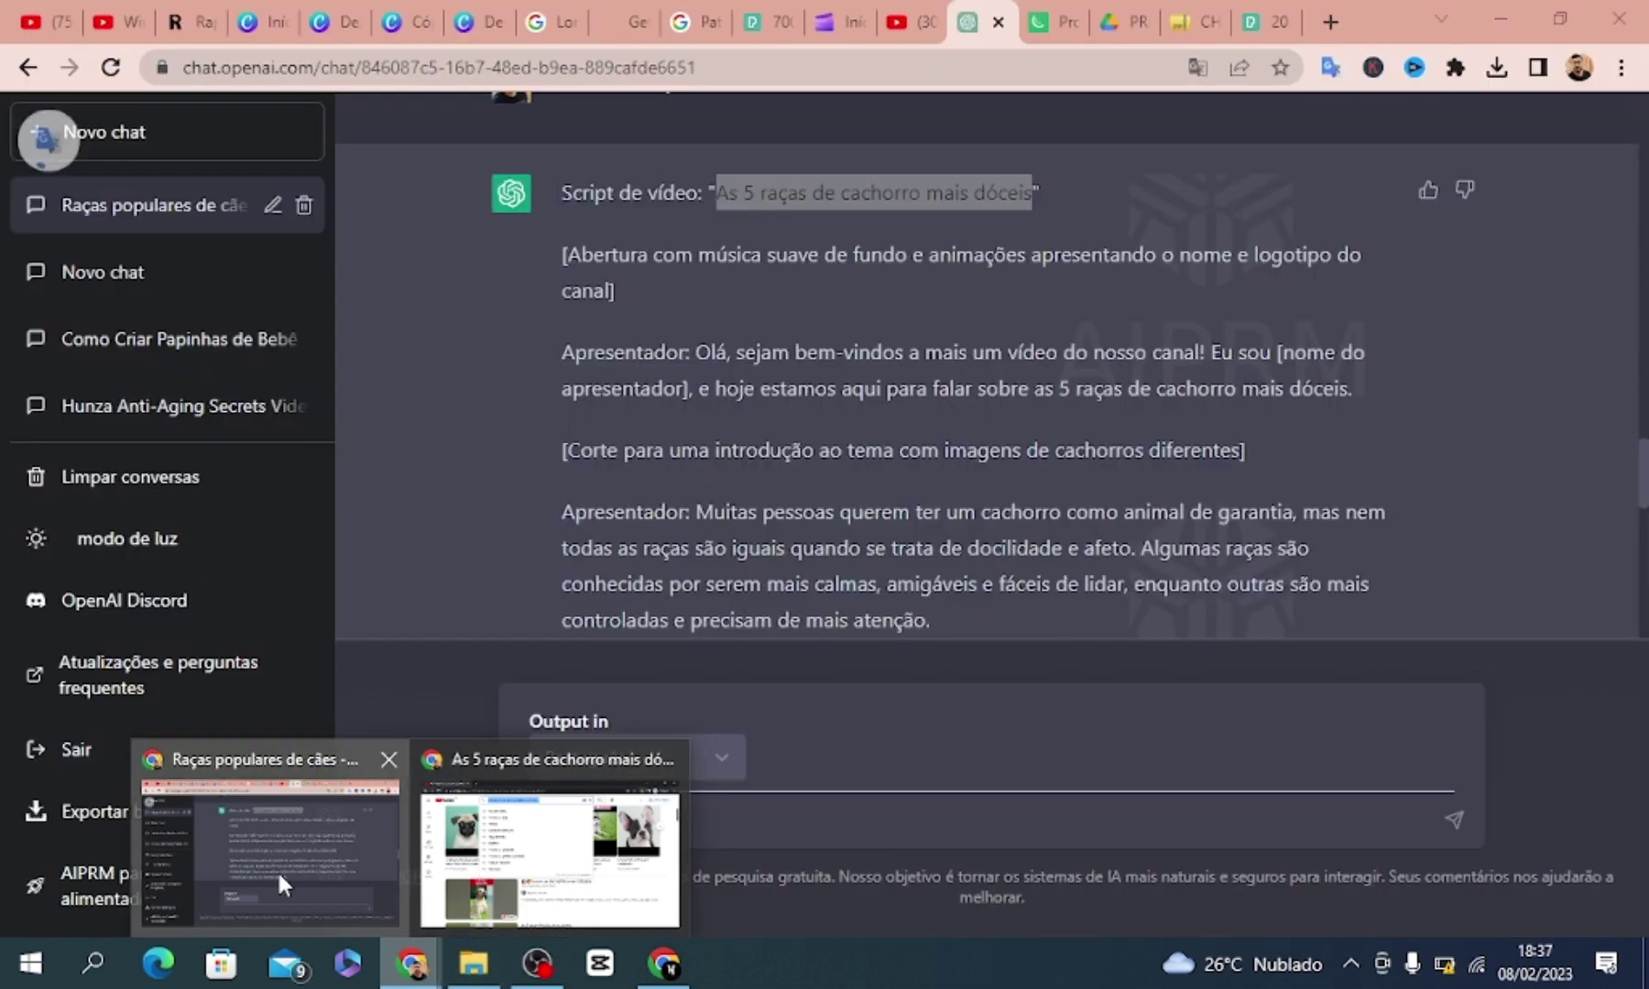
{"action": "left_click", "coordinate": [279, 882]}
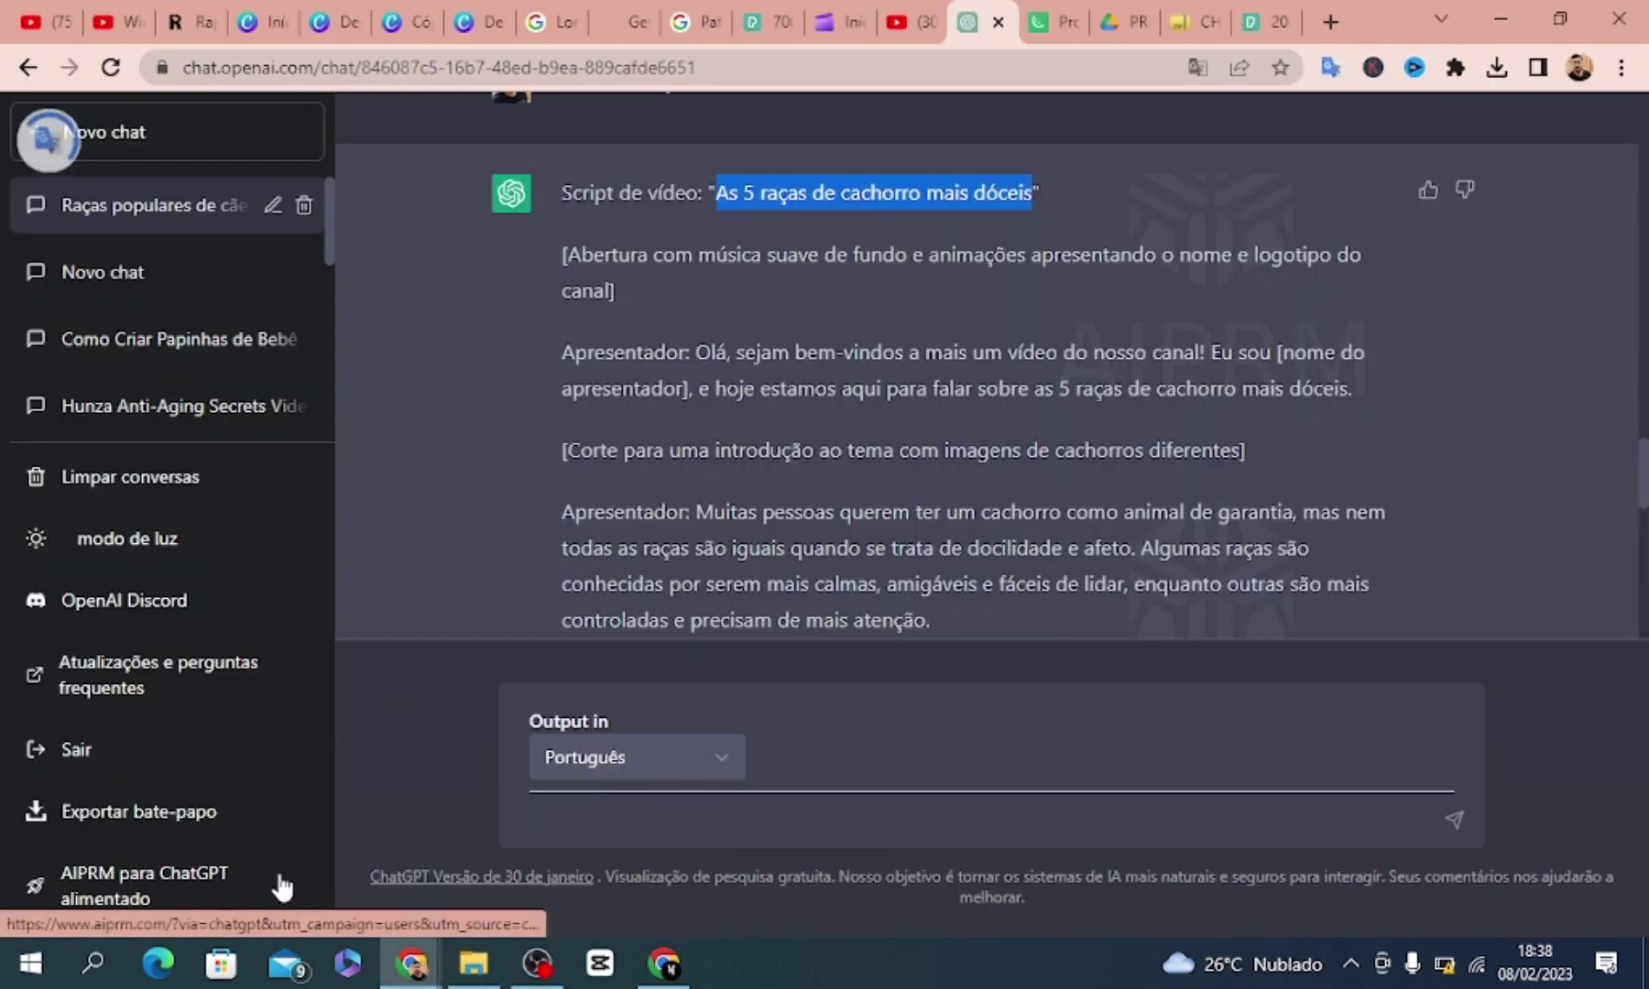
{"action": "left_click", "coordinate": [906, 22]}
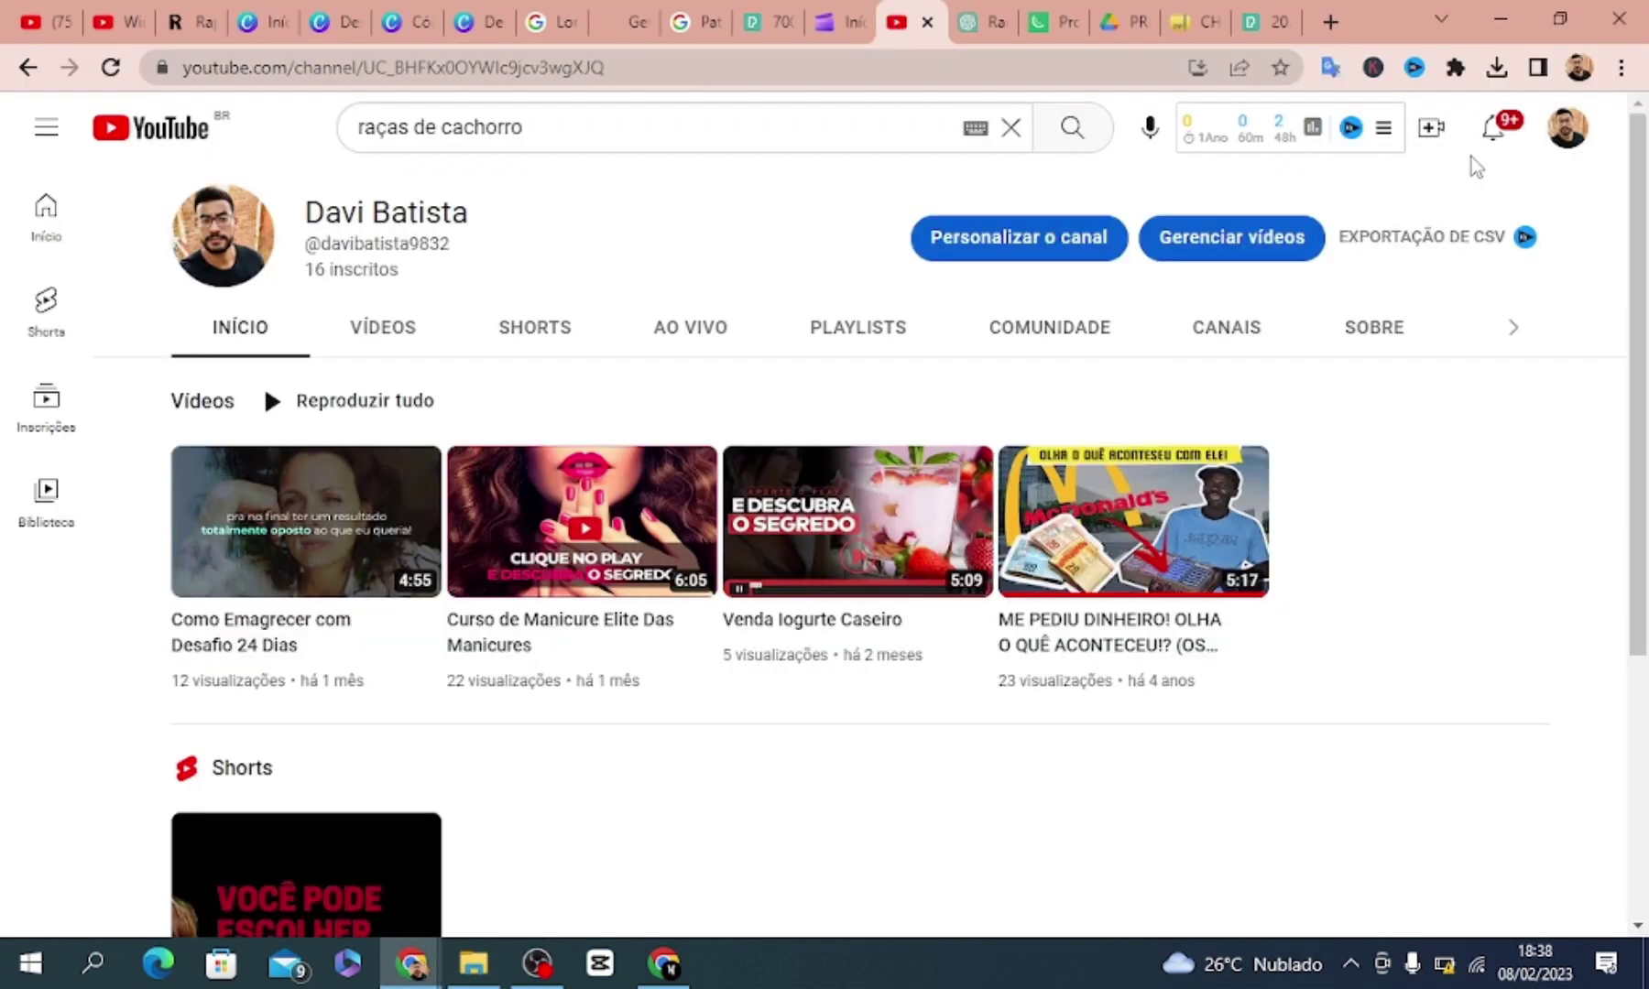
{"action": "left_click", "coordinate": [1433, 133]}
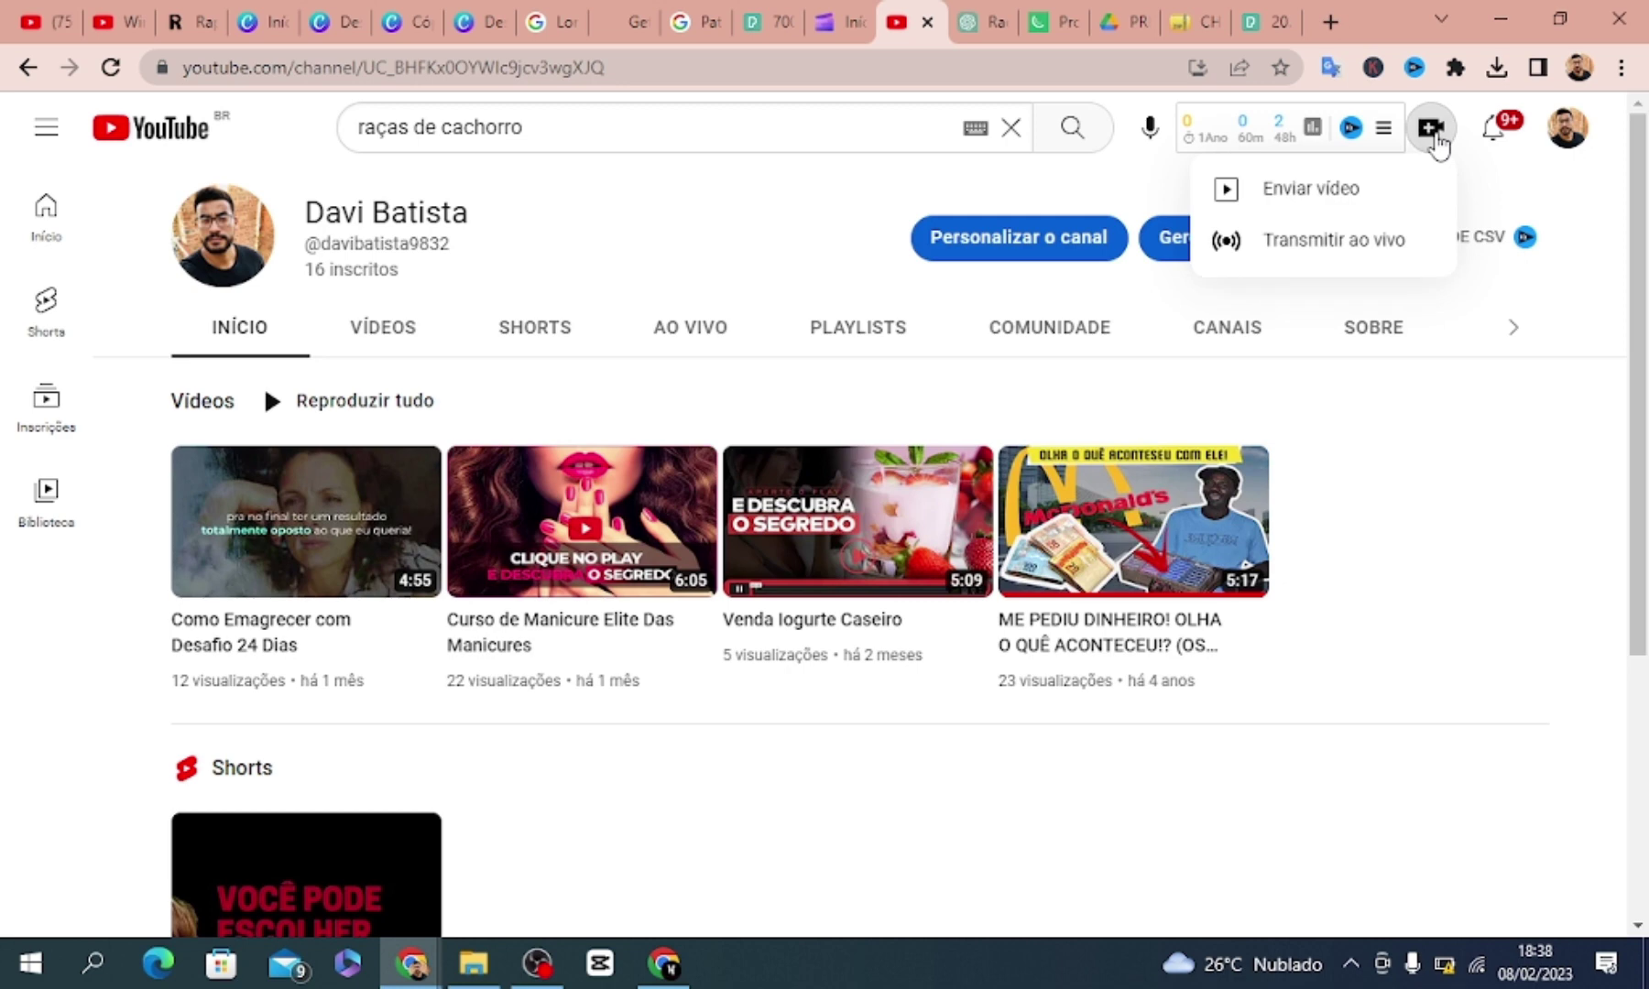
{"action": "left_click", "coordinate": [1311, 188]}
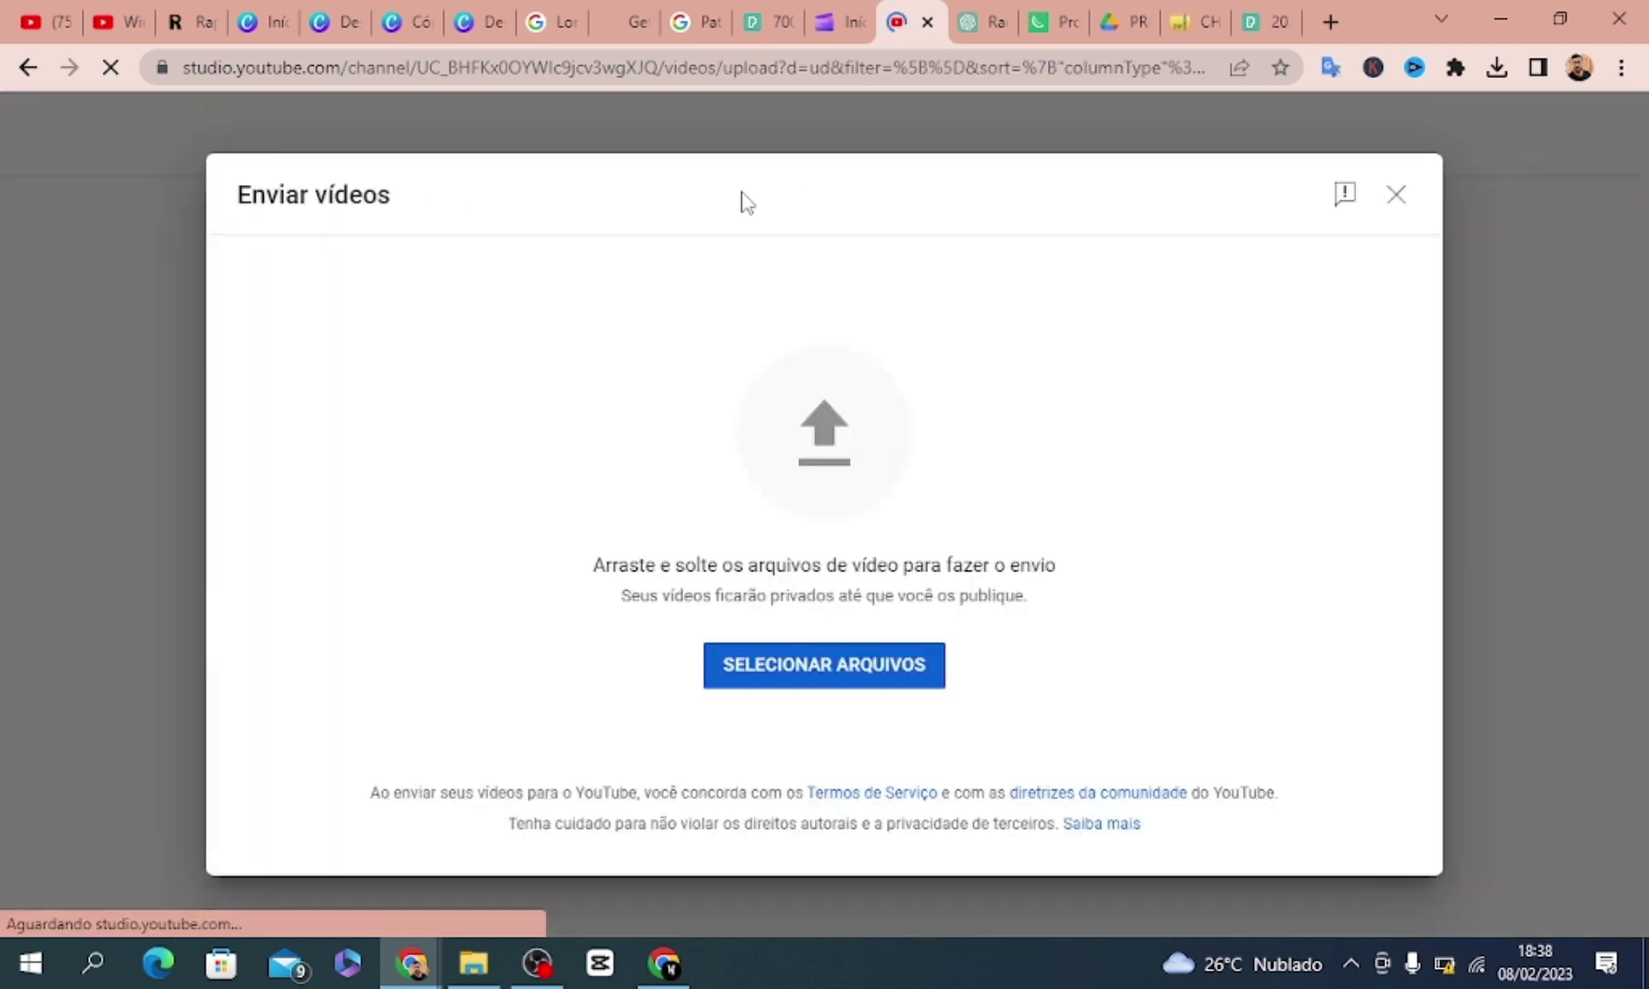
{"action": "left_click", "coordinate": [791, 680]}
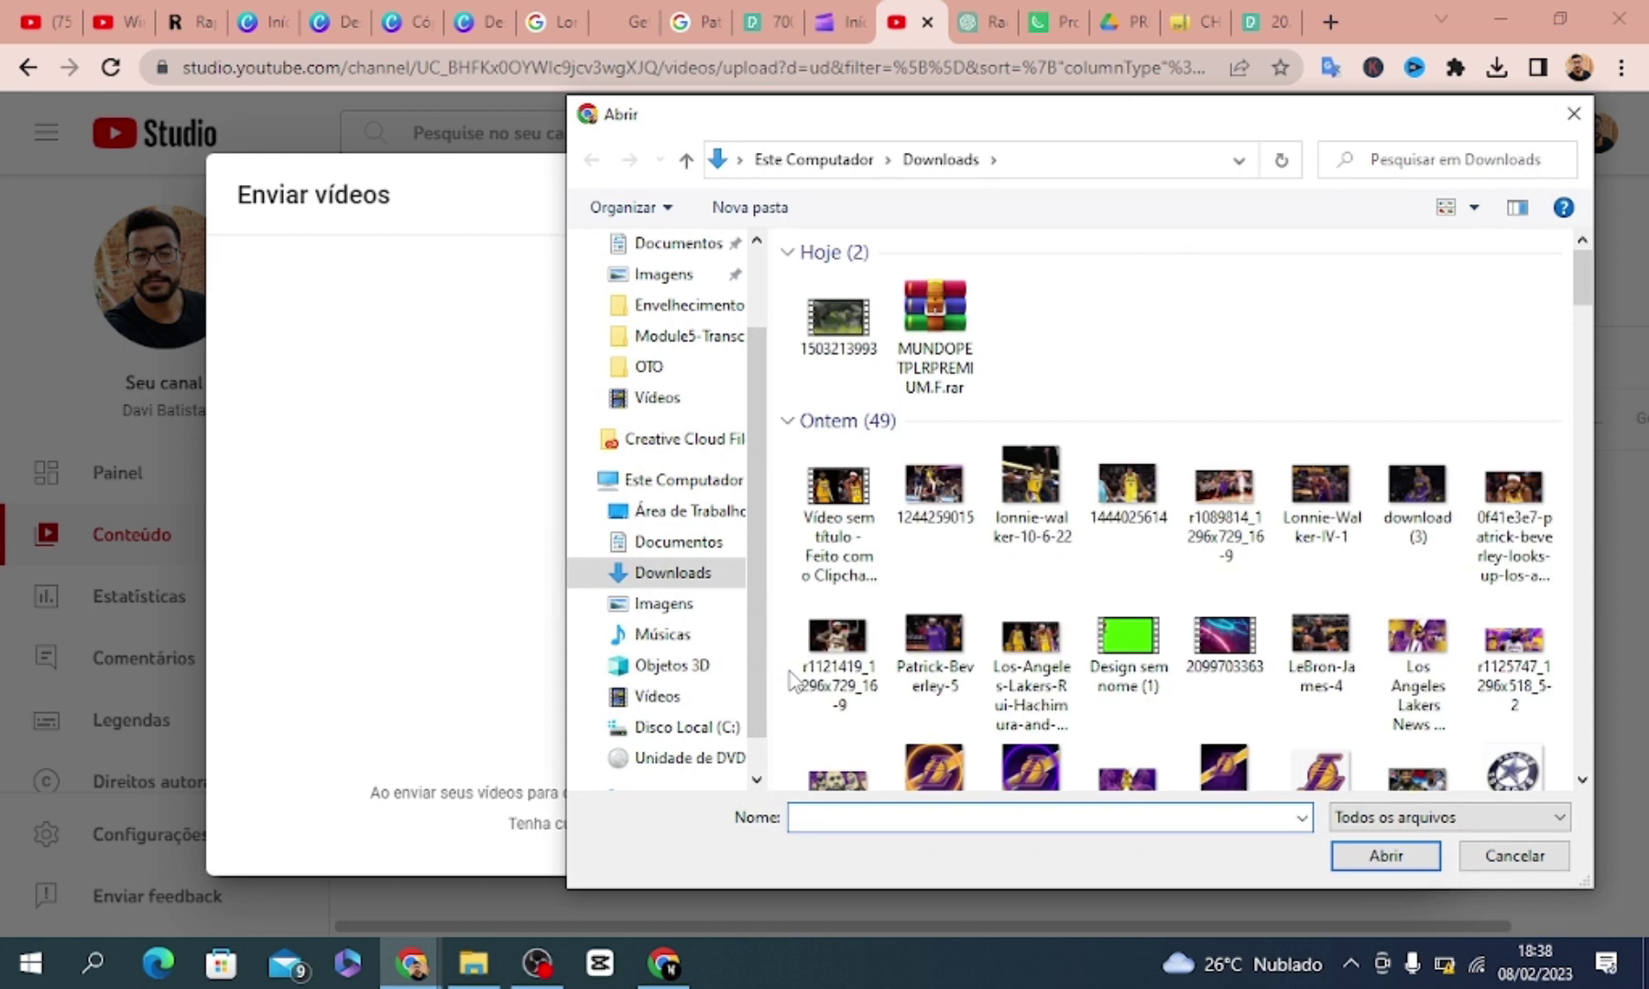
{"action": "double_click", "coordinate": [832, 348]}
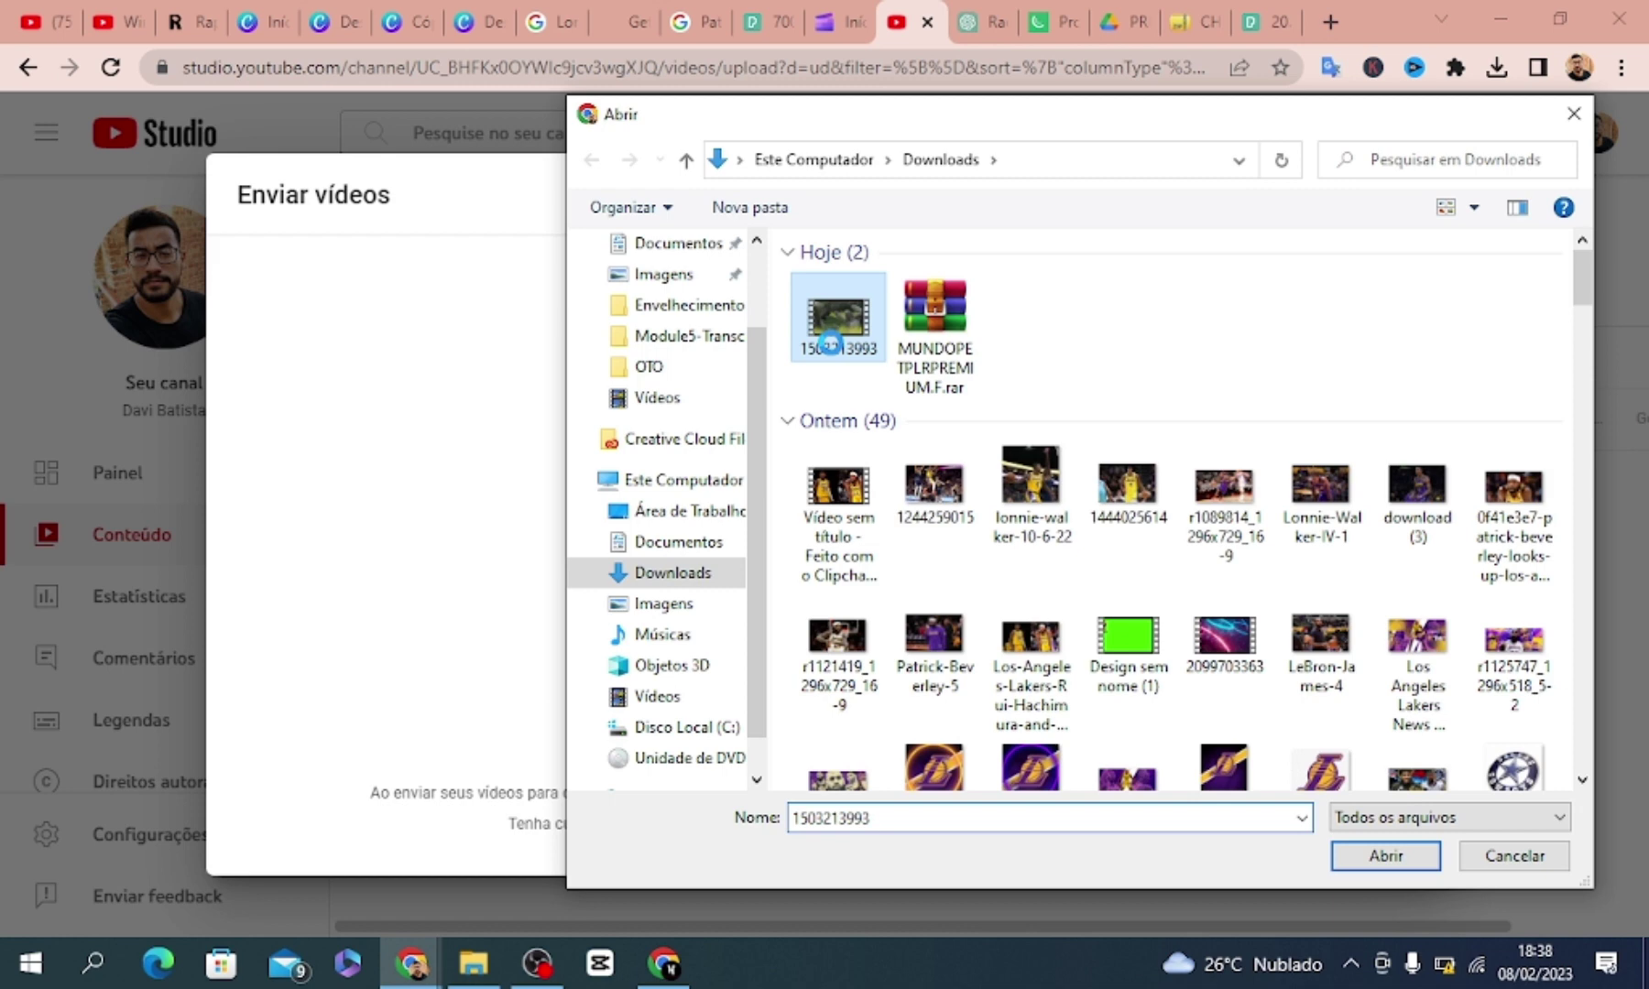
{"action": "right_click", "coordinate": [831, 347]}
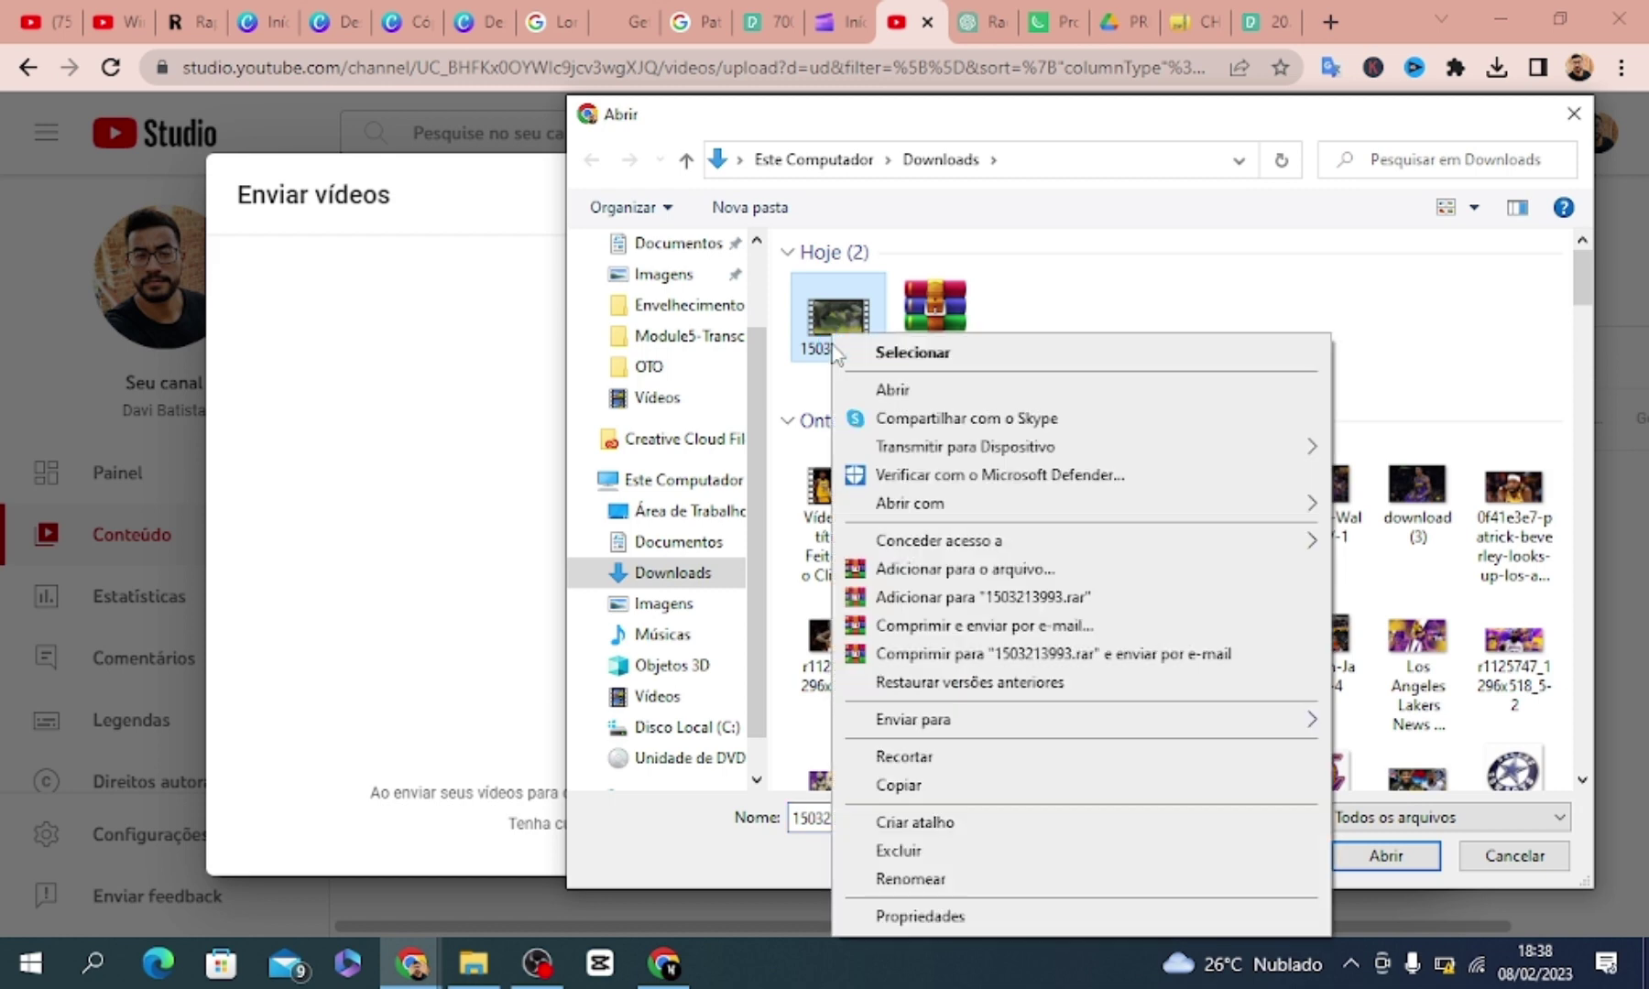
{"action": "left_click", "coordinate": [916, 917]}
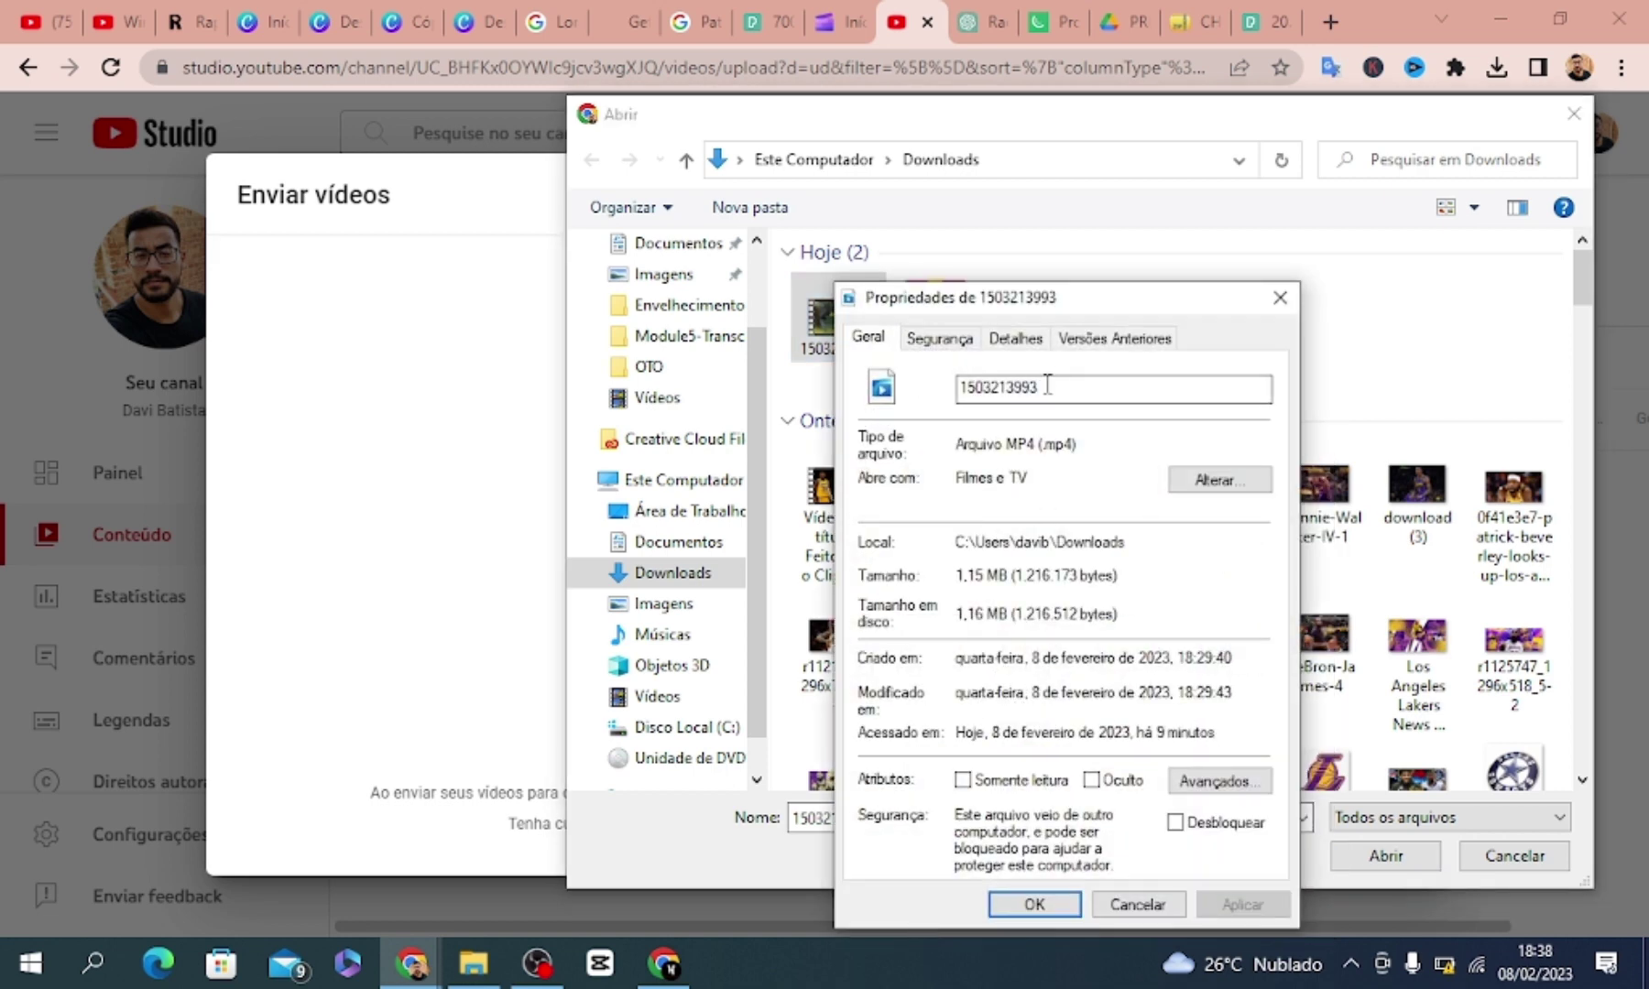
{"action": "double_click", "coordinate": [1047, 385]}
{"action": "type", "text": "As 5 raças de cachorro mais dóceis"}
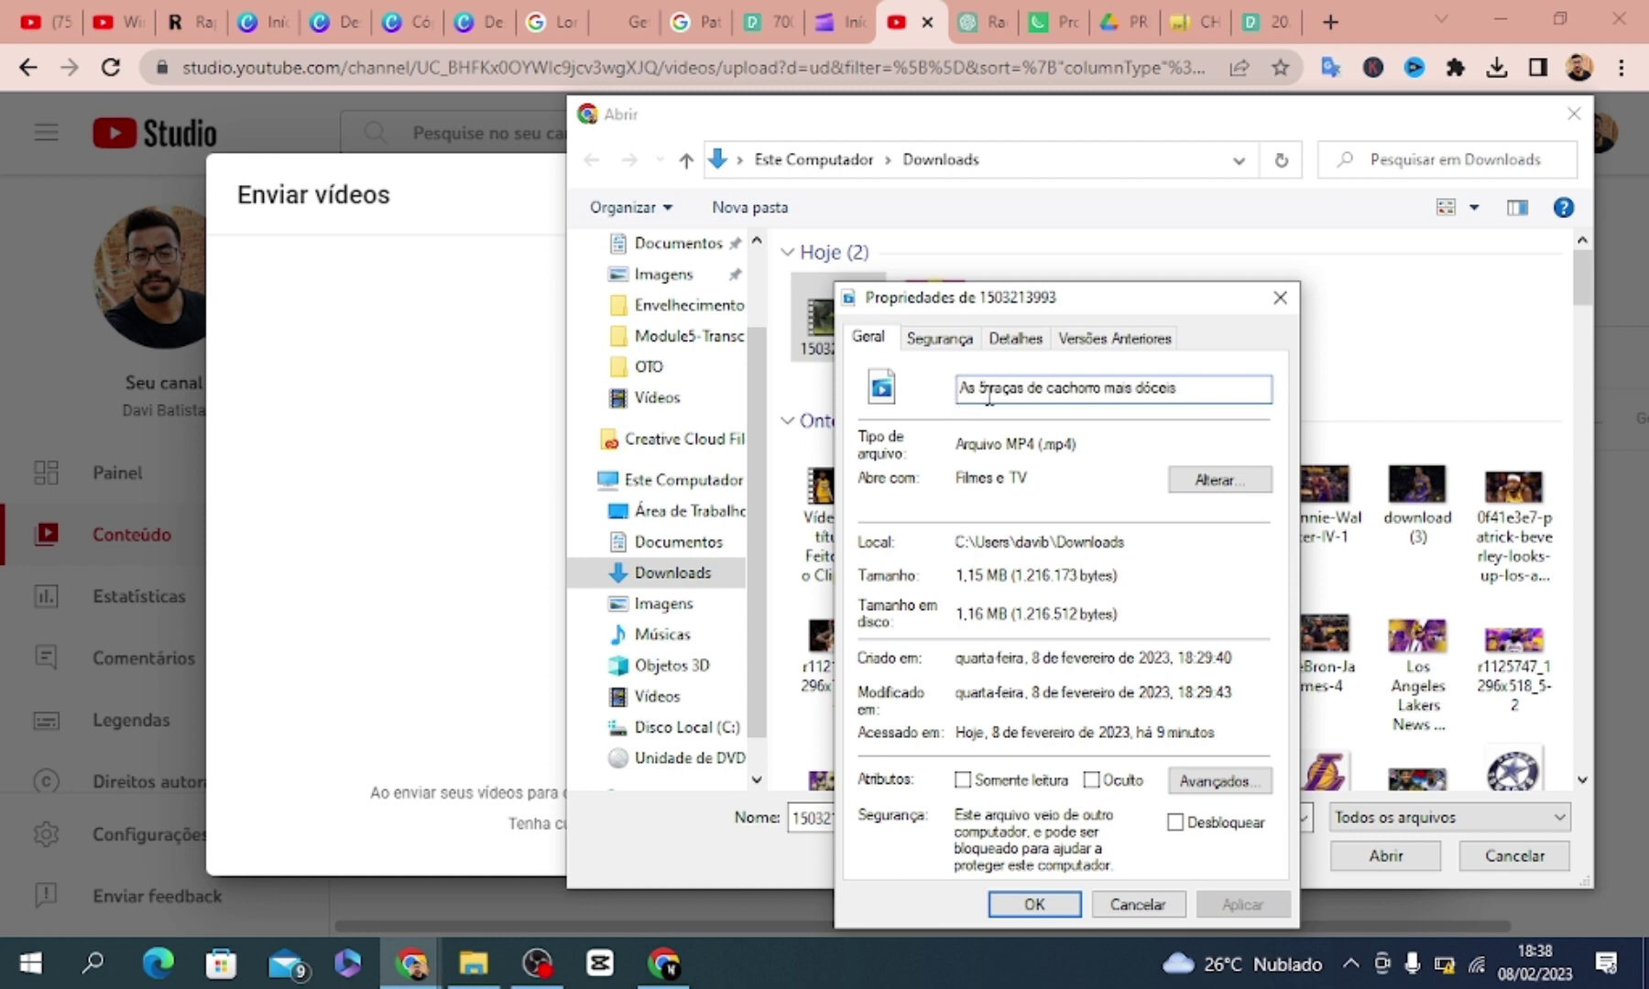
Set the video file's Comentários and Marcas details to "As 5 raças de cachorro mais dóceis"
{"action": "left_click", "coordinate": [1015, 338]}
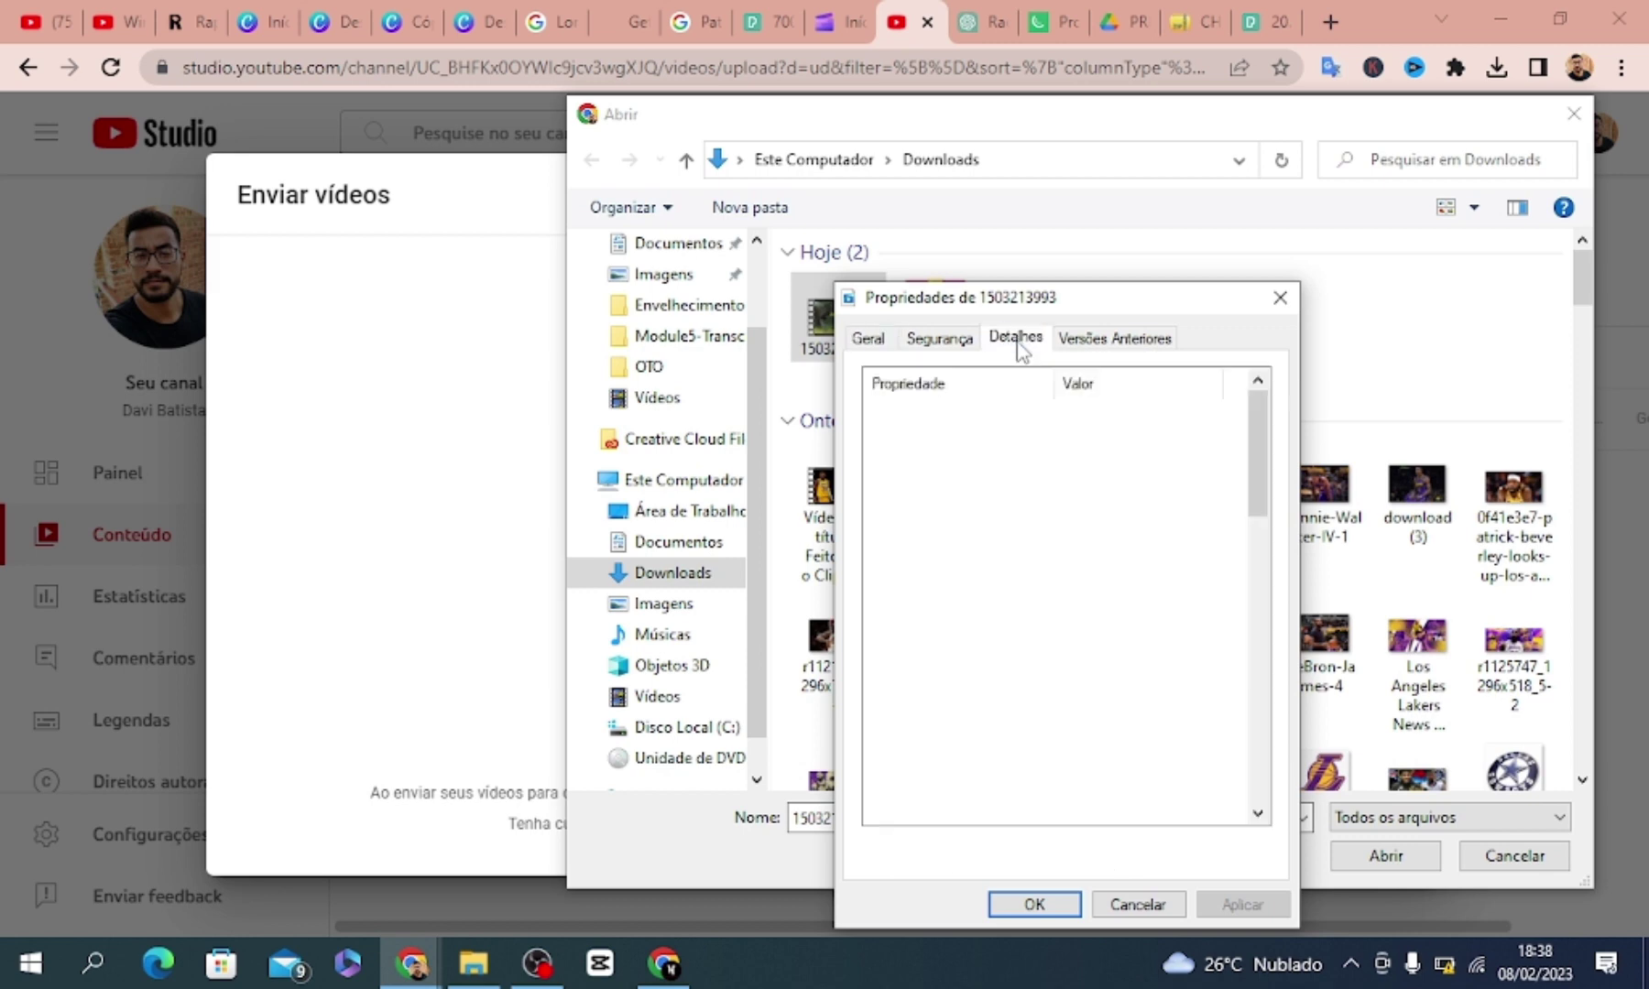
{"action": "left_click", "coordinate": [1165, 630]}
{"action": "left_click", "coordinate": [1149, 535]}
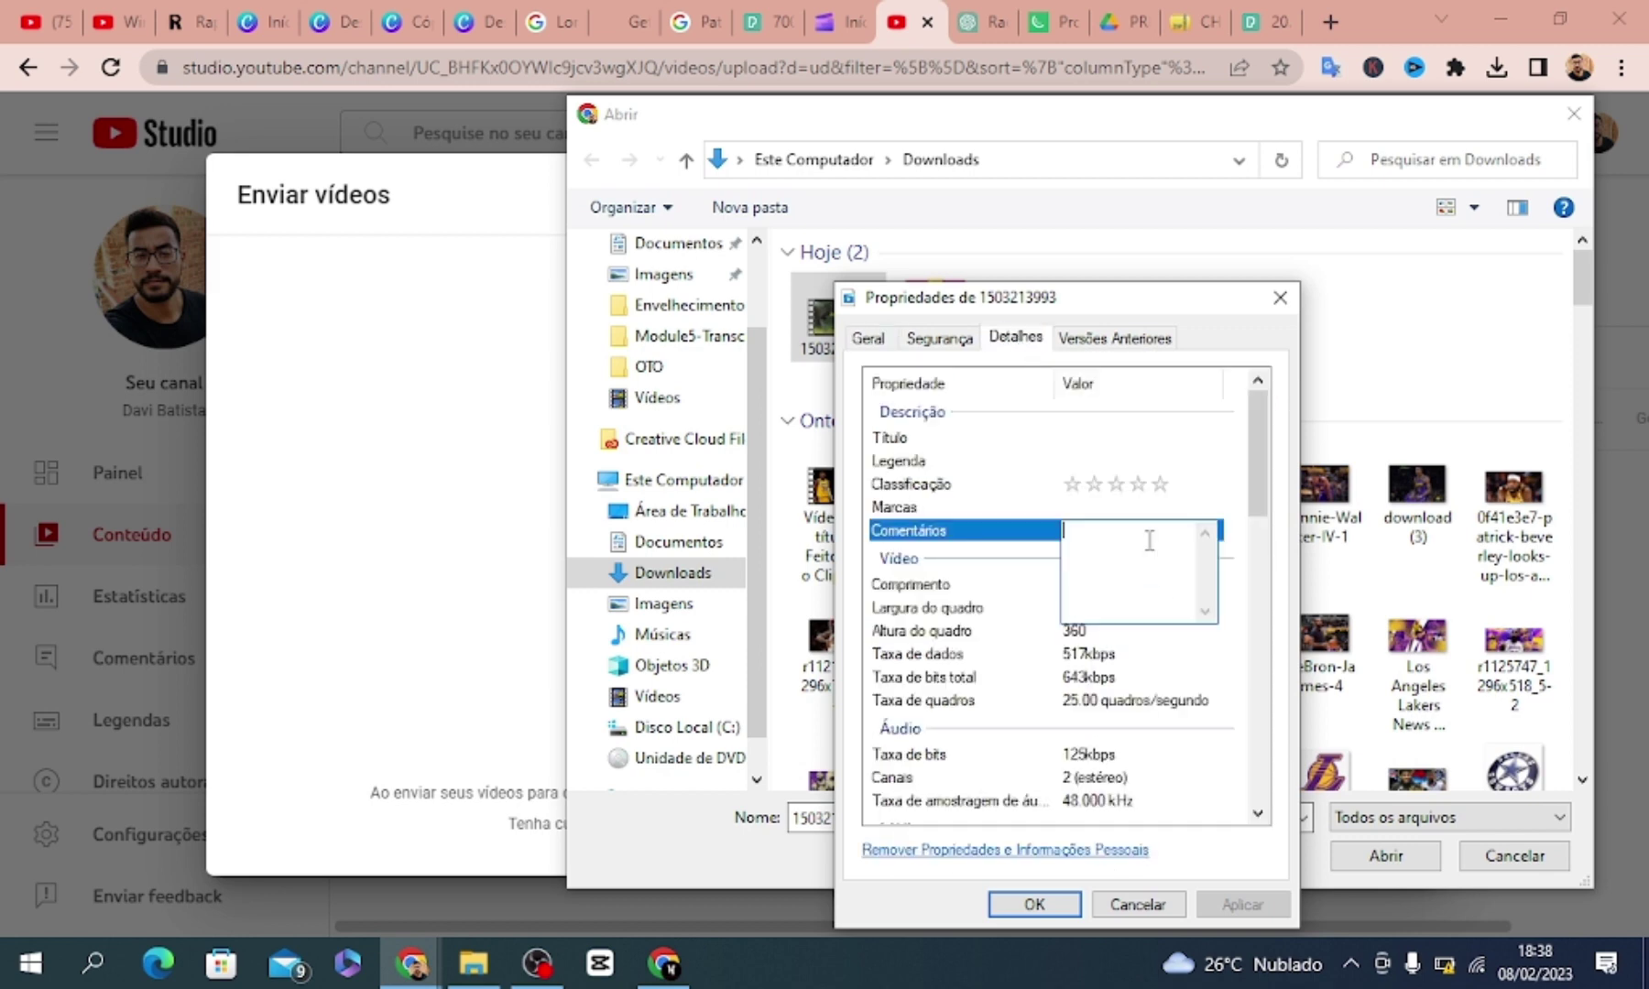
{"action": "type", "text": "As 5 raças de cachorro mais dóceis"}
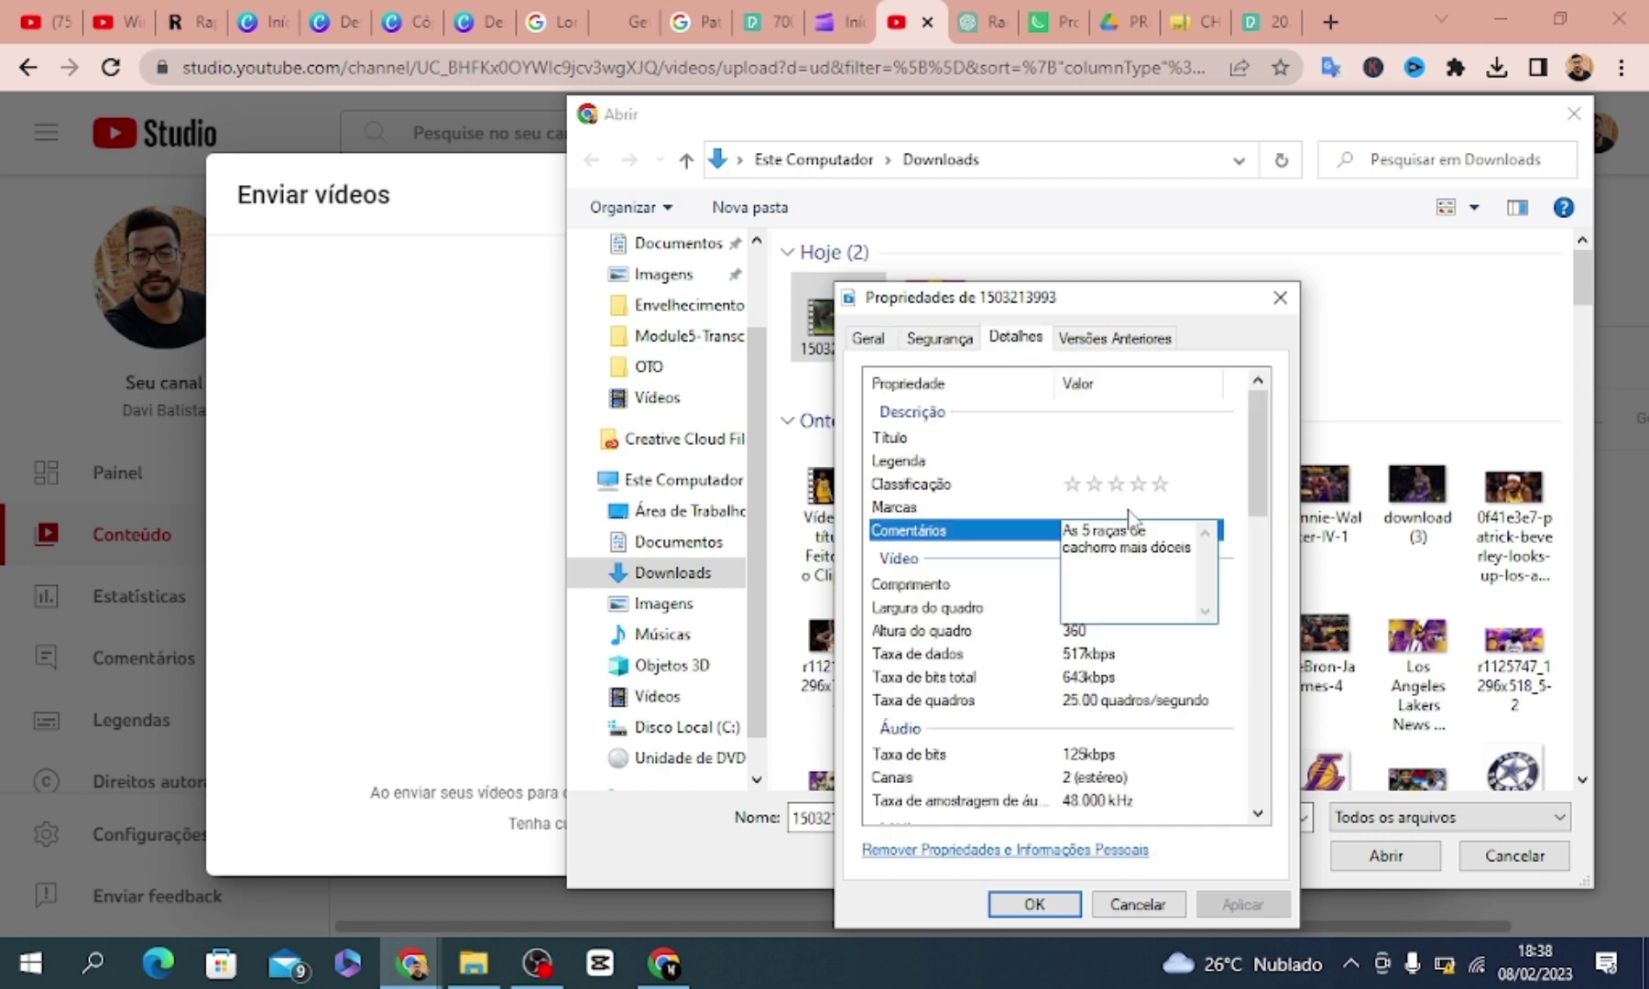
{"action": "left_click", "coordinate": [1126, 510]}
{"action": "type", "text": "As 5 raças de cachorro mais dóceis"}
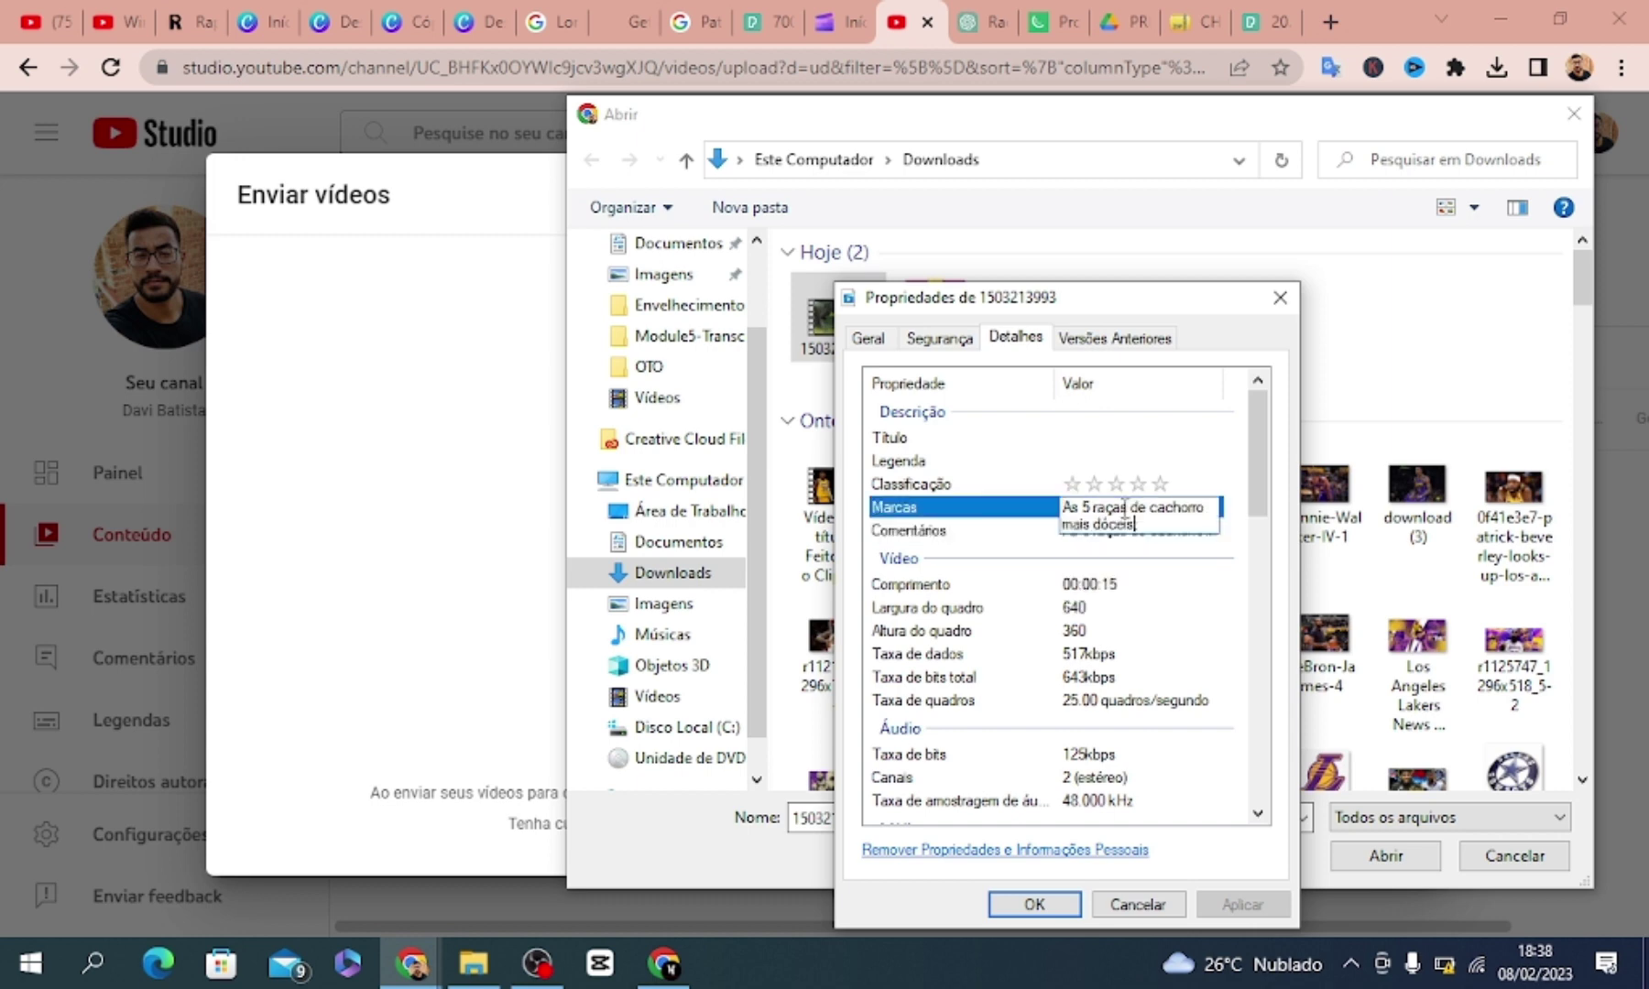
Rate the file five stars, set its Legenda and Título to "As 5 raças de cachorro mais dóceis", and apply the properties
{"action": "left_click", "coordinate": [1161, 486]}
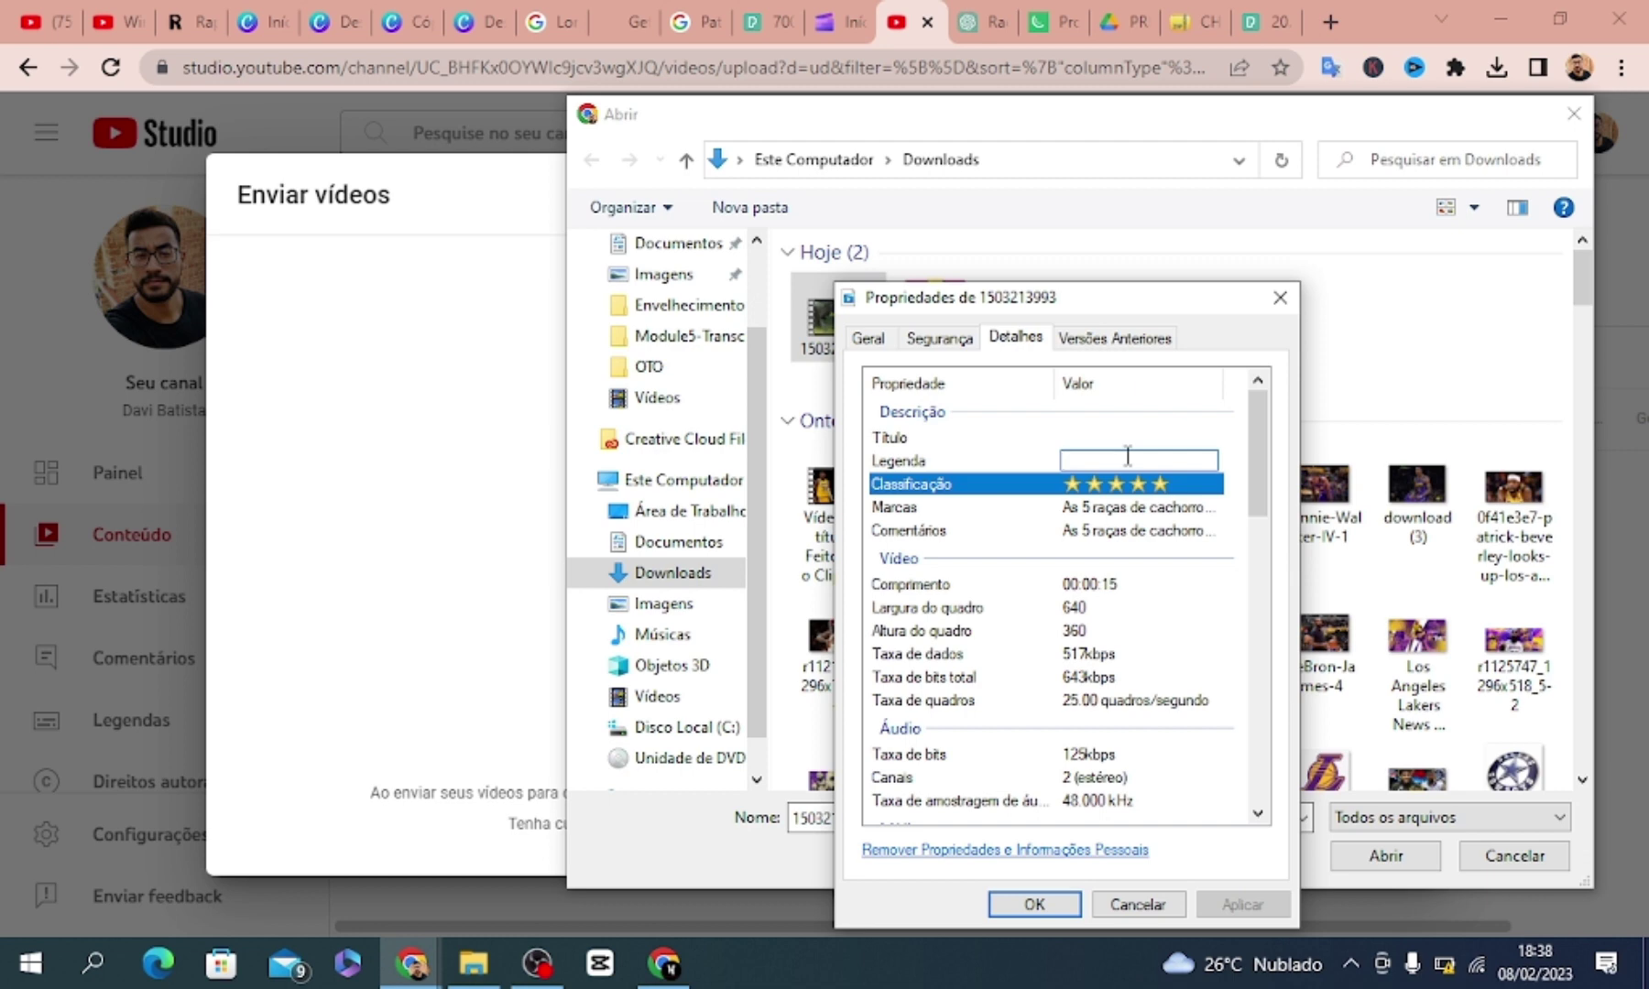
{"action": "left_click", "coordinate": [1128, 460]}
{"action": "type", "text": "As 5 raças de cachorro mais dóceis"}
{"action": "left_click", "coordinate": [1116, 437]}
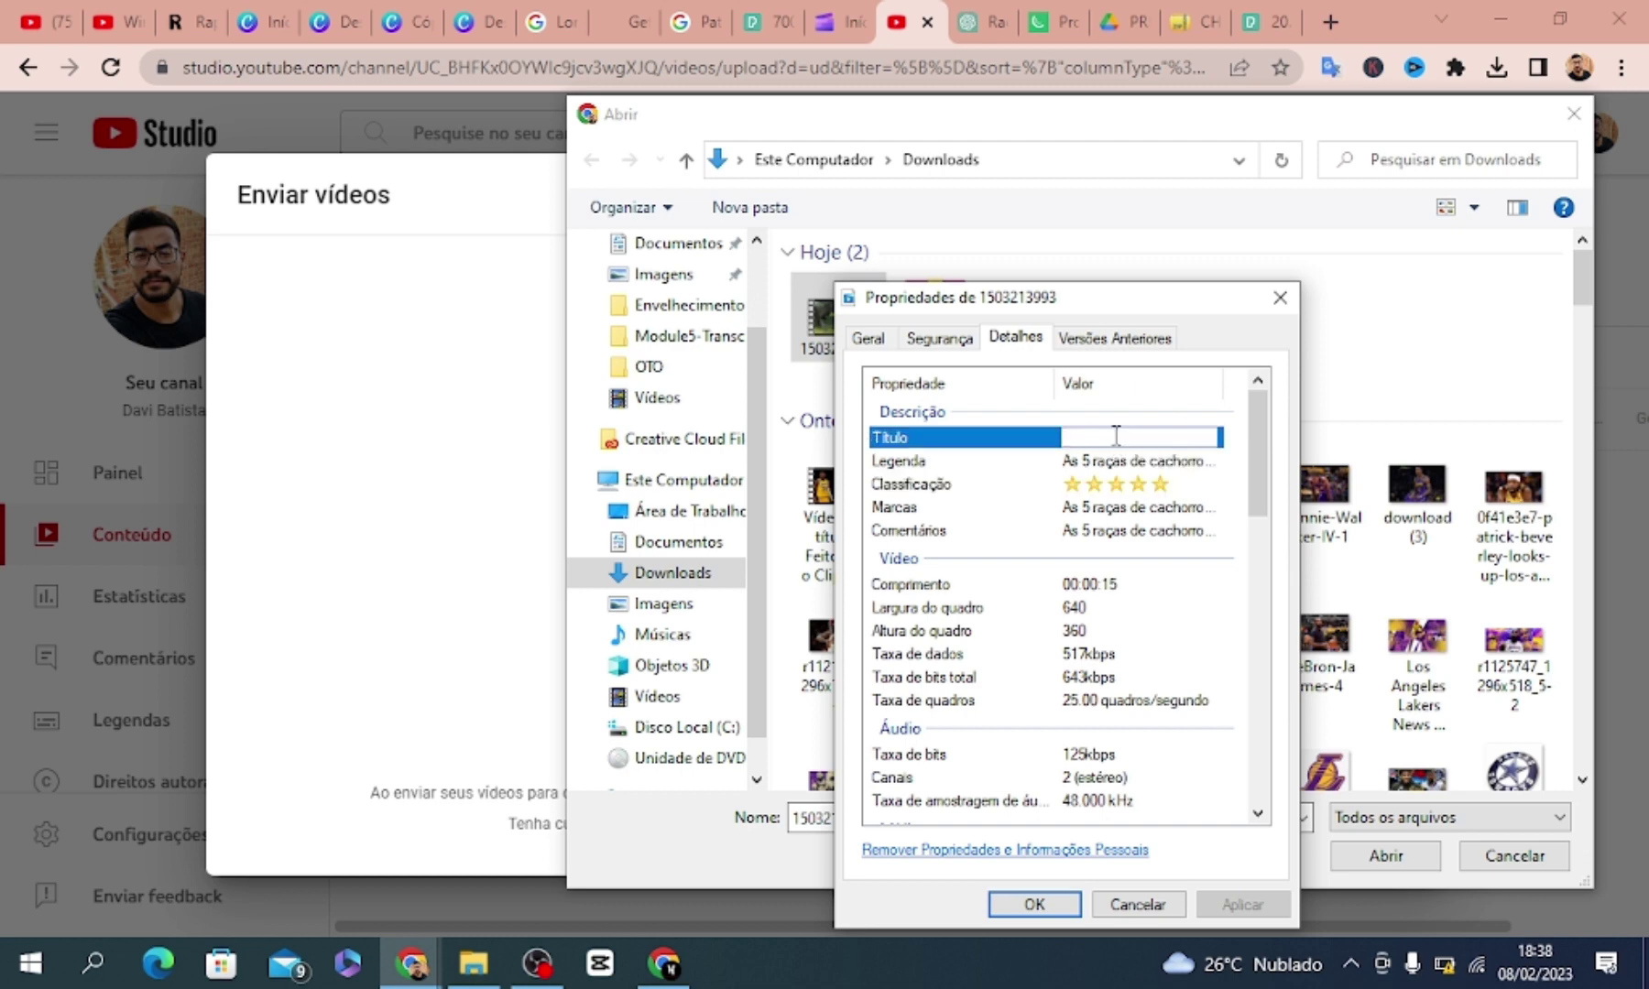
{"action": "type", "text": "As 5 raças de cachorro mais dóceis"}
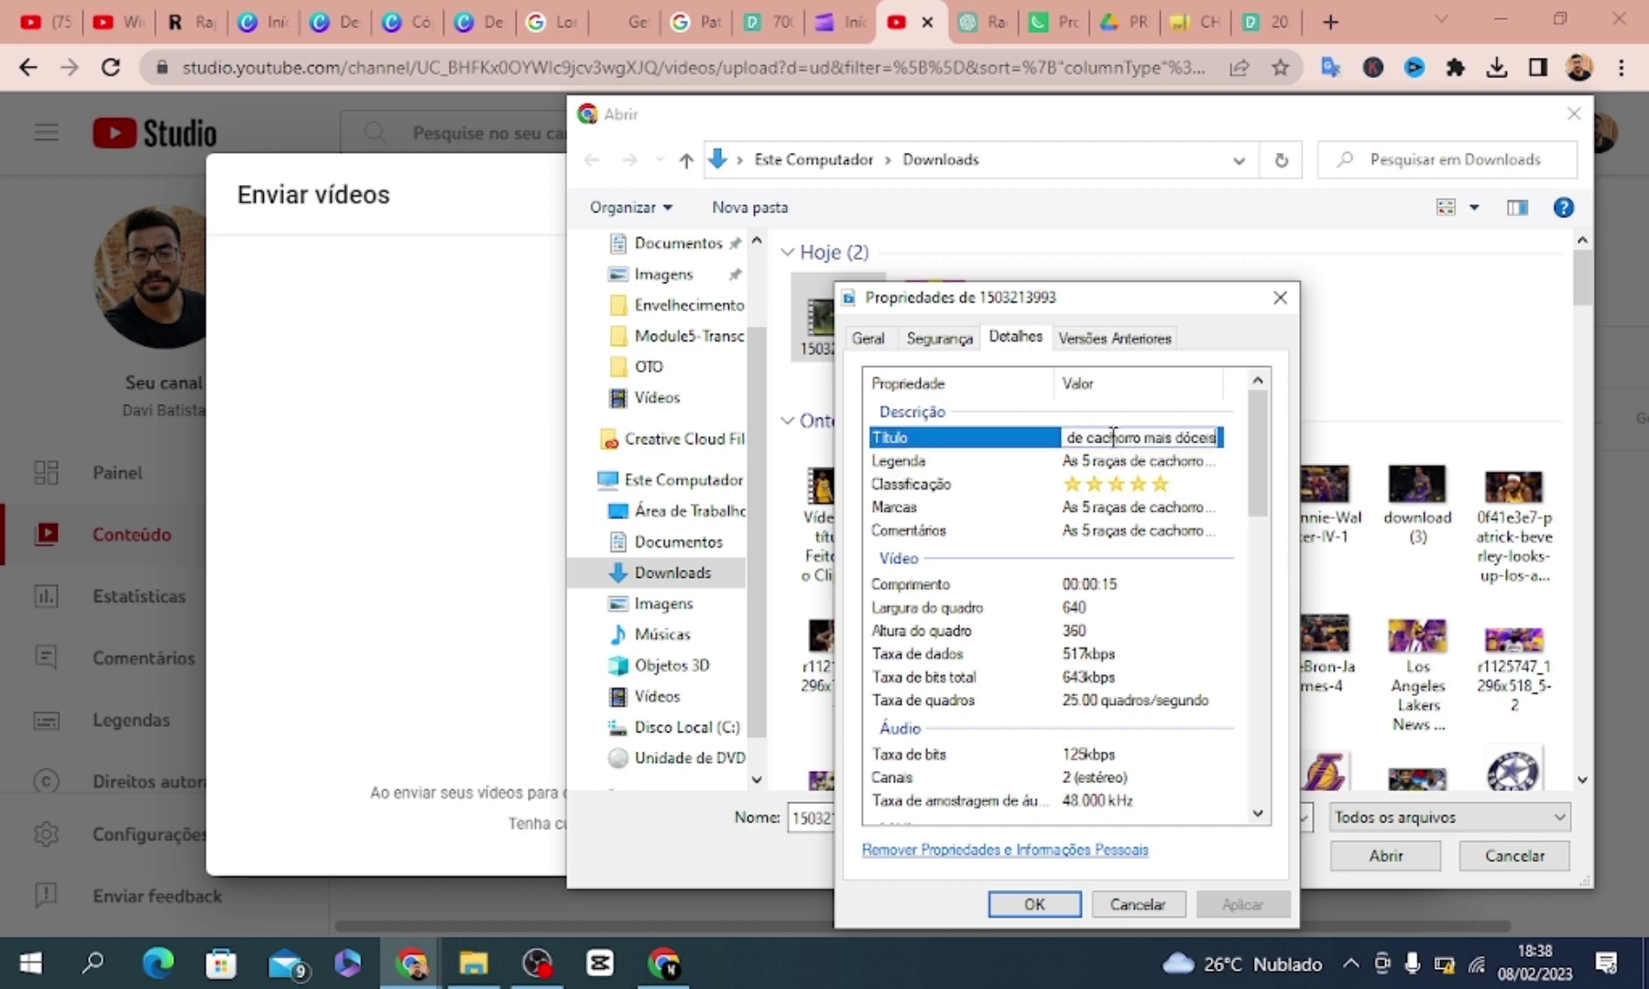
{"action": "left_click", "coordinate": [1030, 904]}
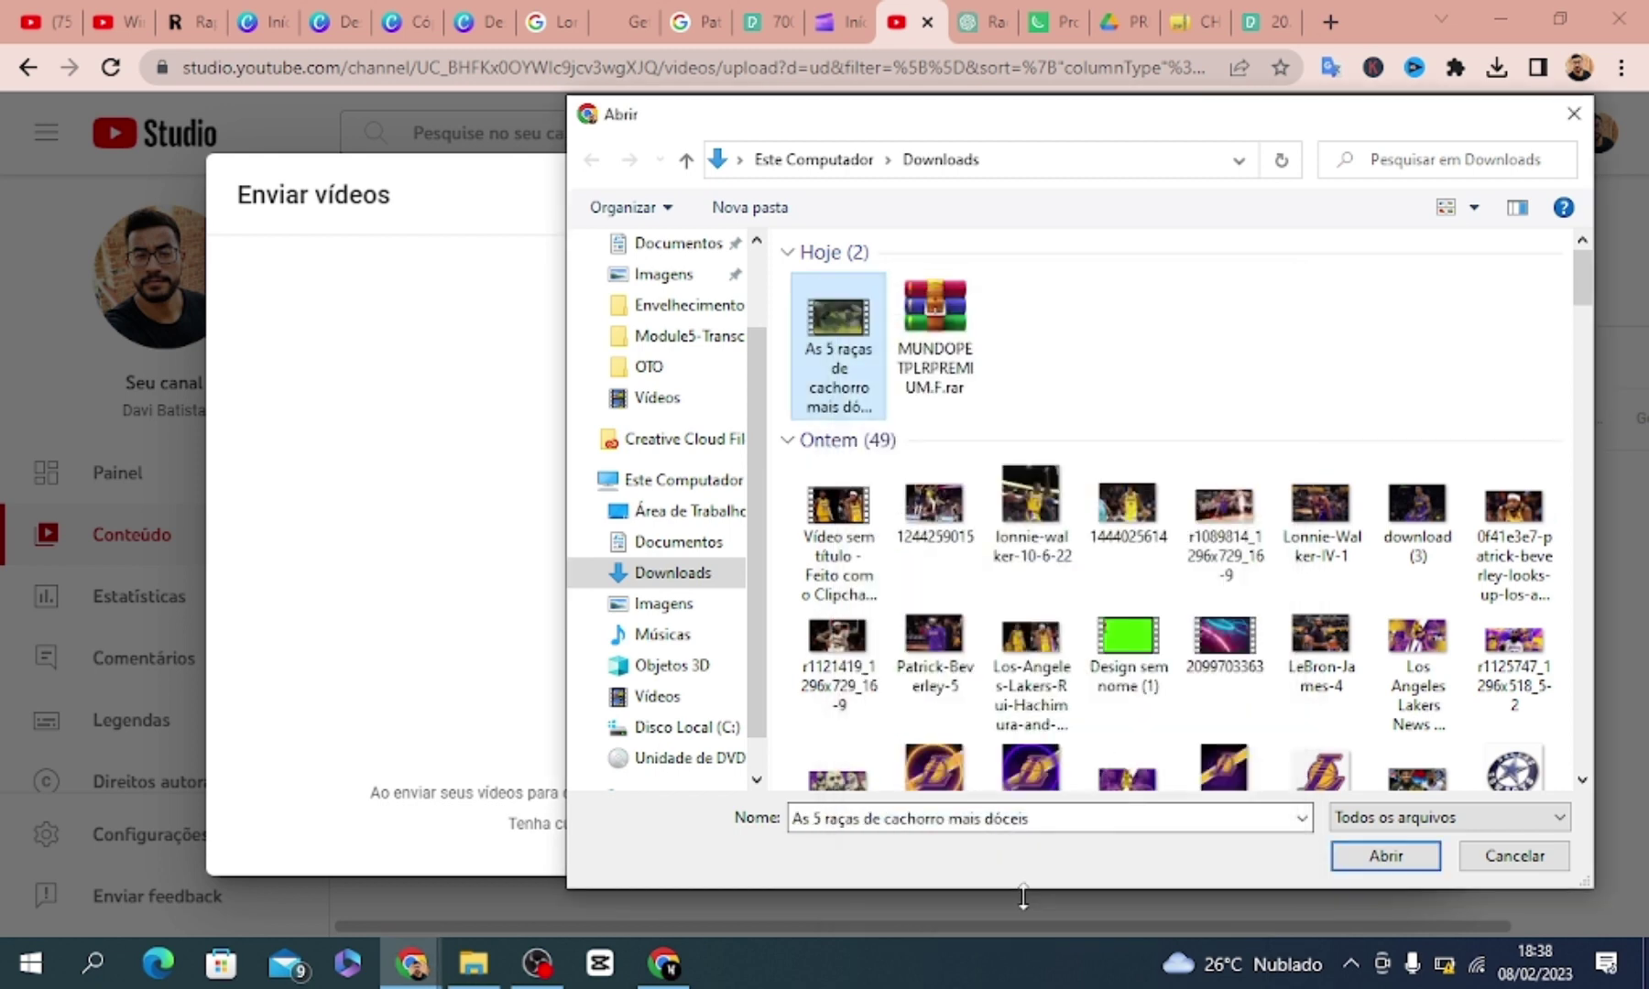
Upload the renamed video "As 5 raças de cachorro mais dóceis" to YouTube Studio and dismiss the file picker
{"action": "left_click_drag", "start_coordinate": [829, 339], "coordinate": [408, 401]}
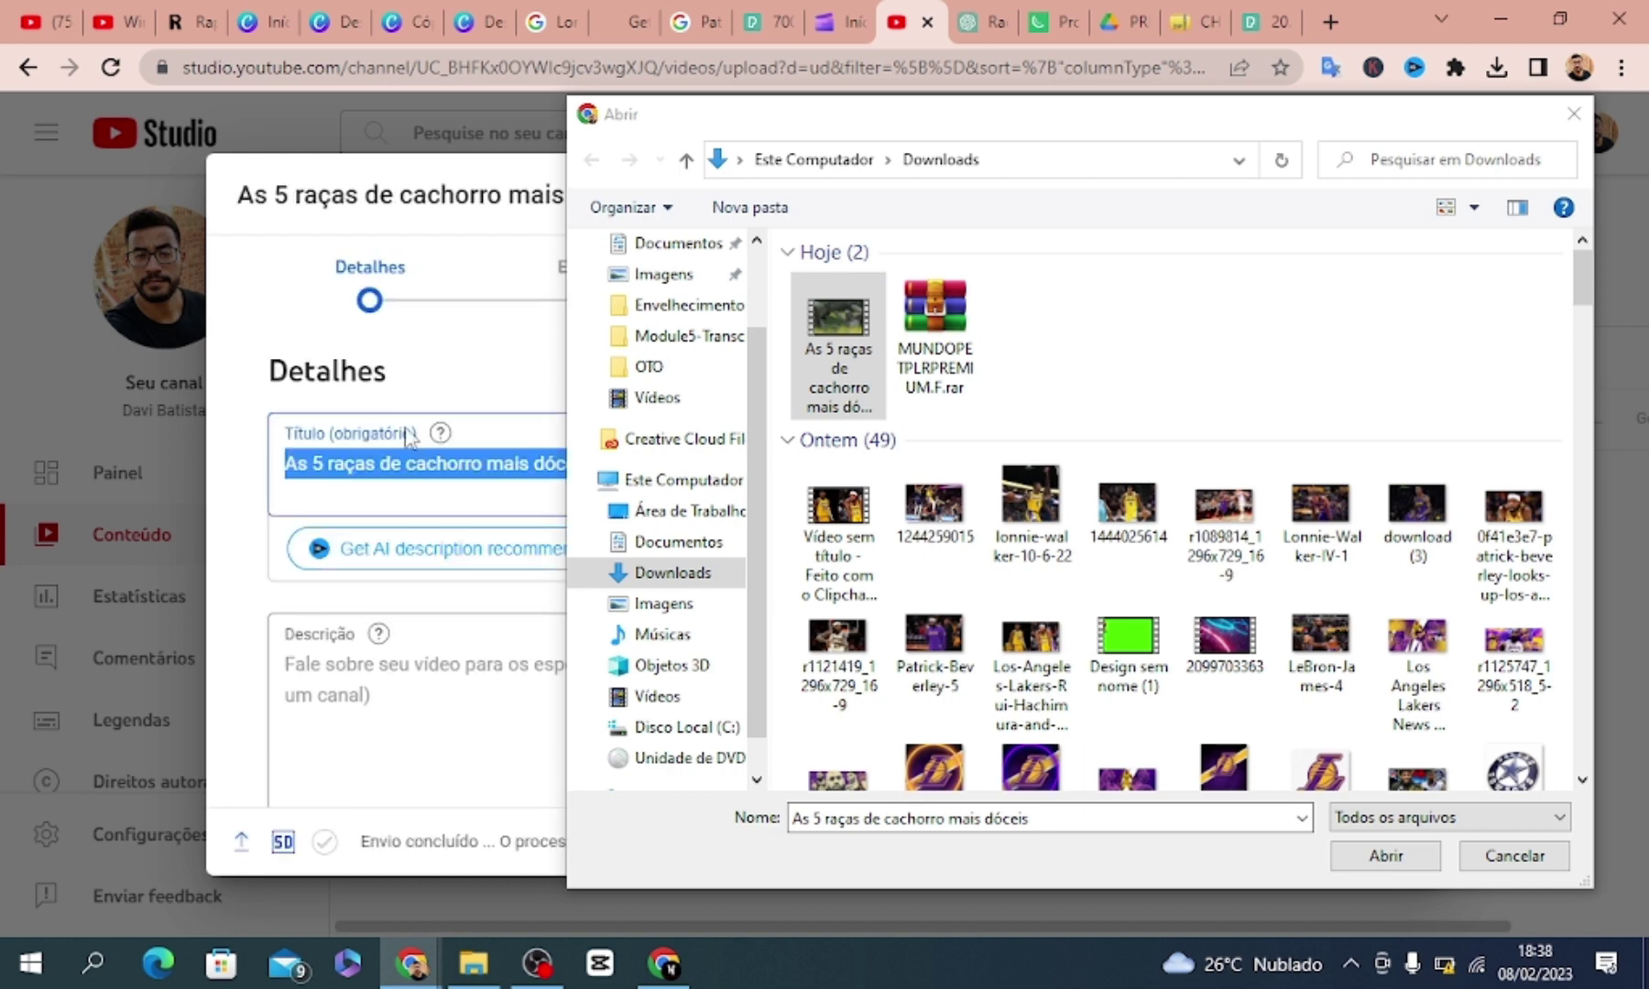
{"action": "left_click", "coordinate": [423, 710]}
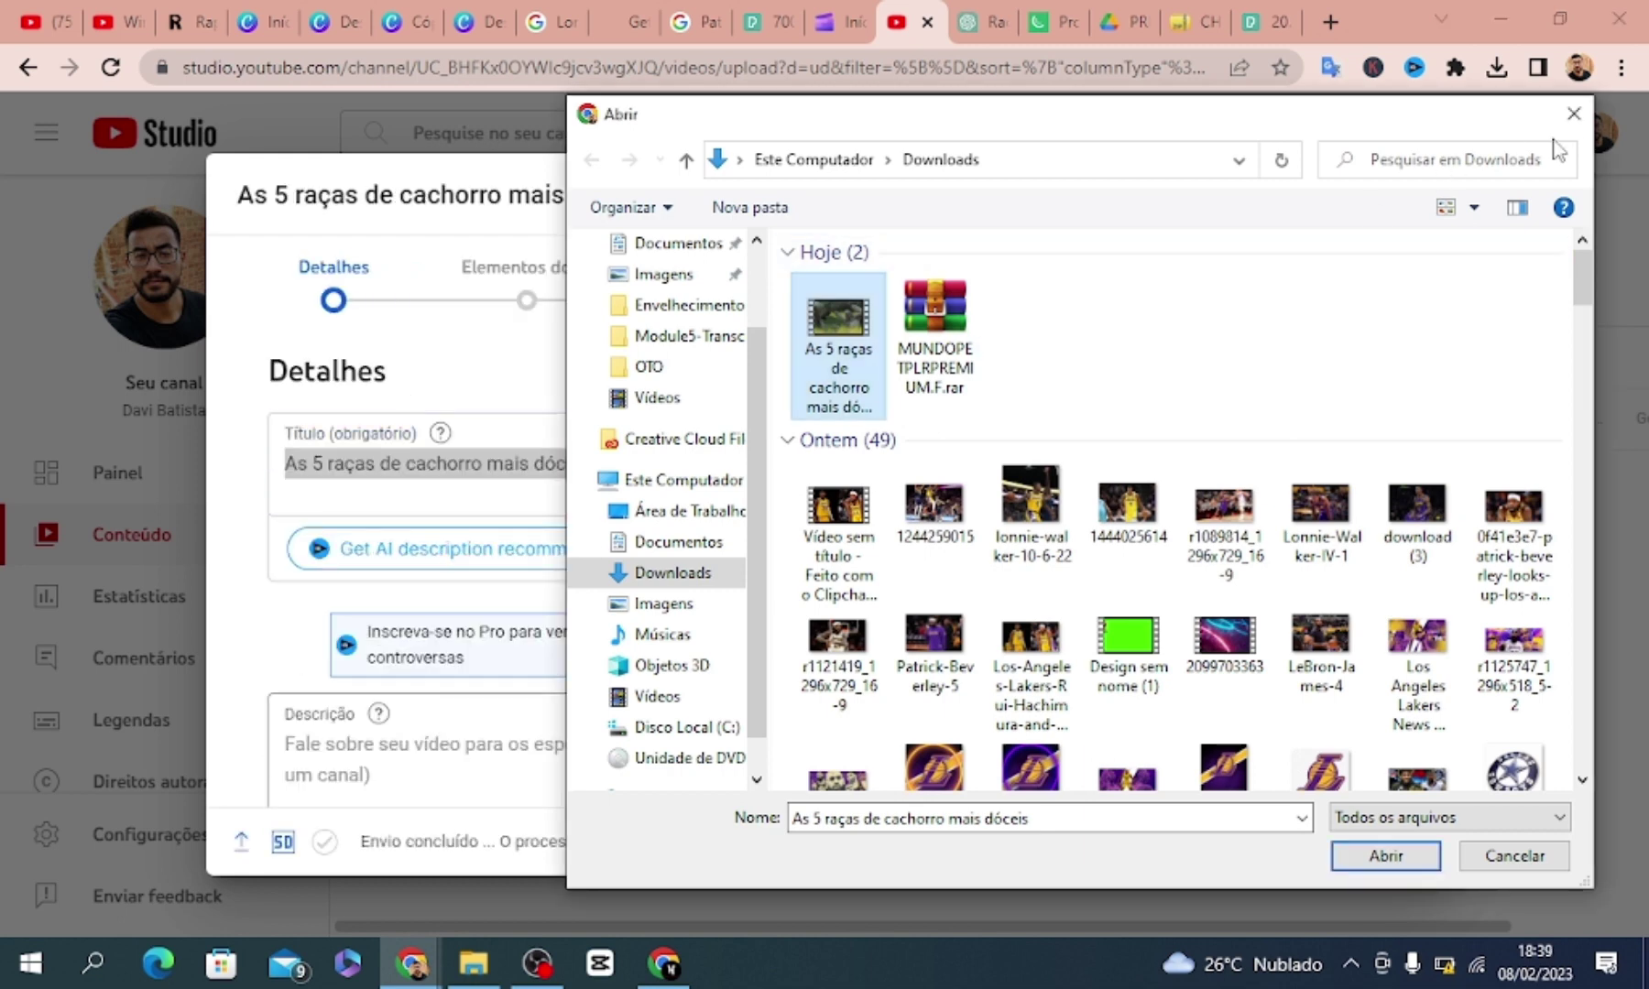
{"action": "left_click", "coordinate": [1574, 114]}
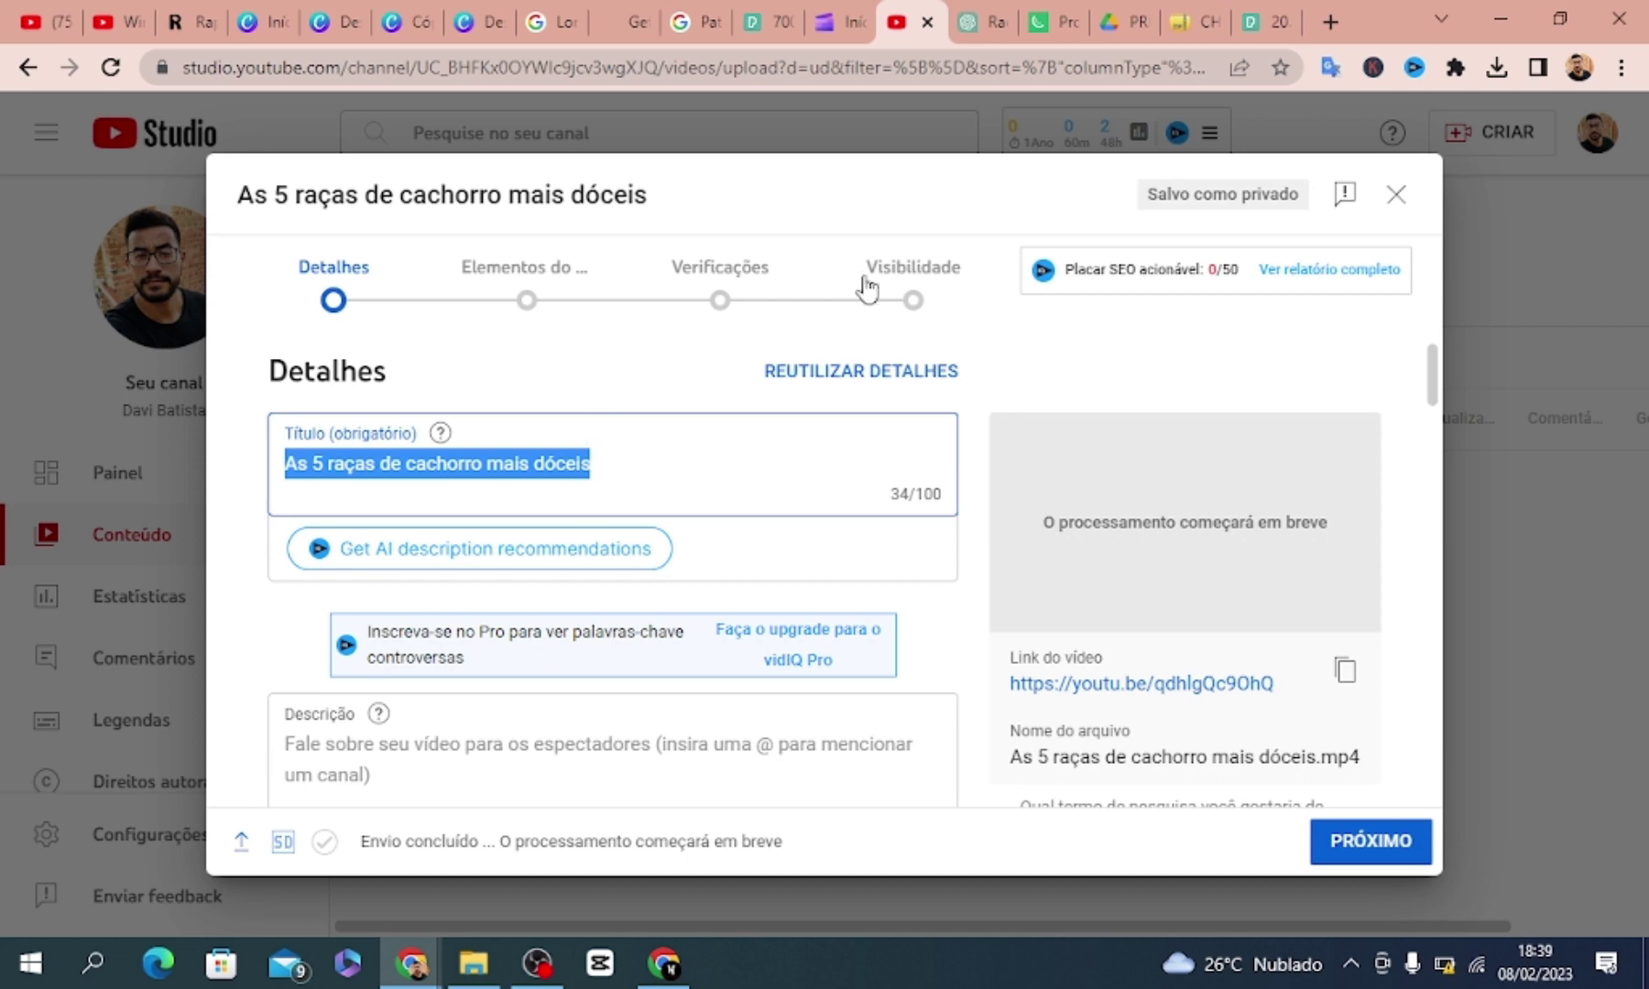
Return to the private YouTube window and place the cursor at the end of the docile-breeds query
{"action": "mouse_move", "coordinate": [408, 966]}
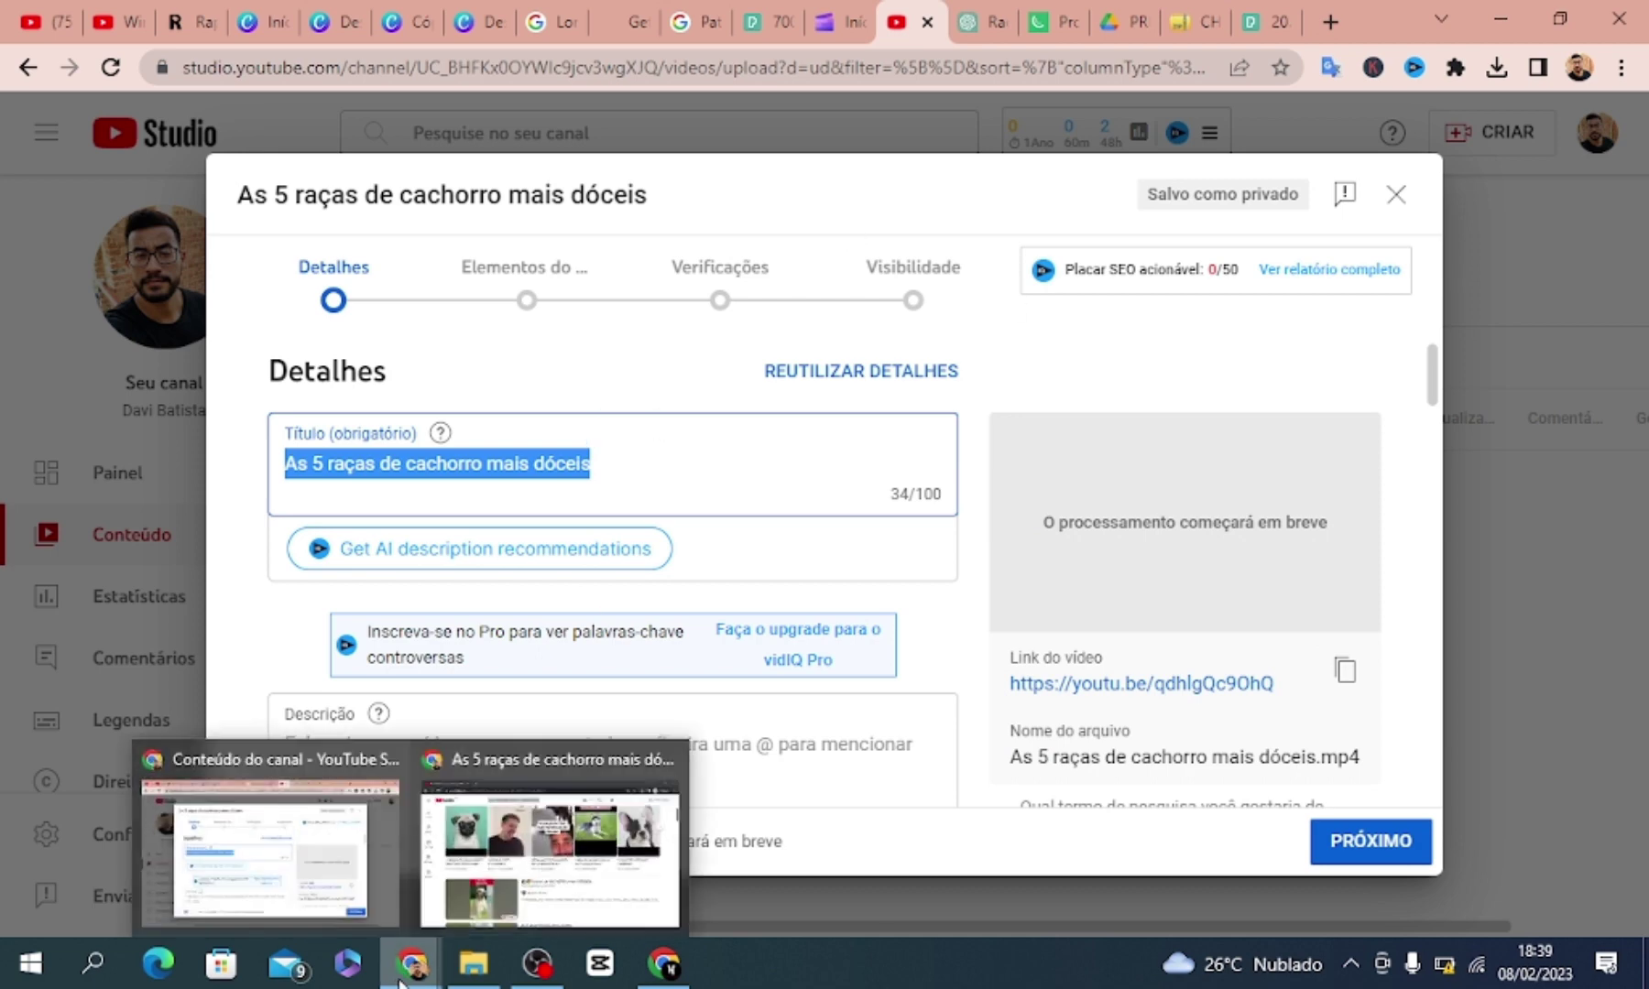
{"action": "left_click", "coordinate": [467, 907]}
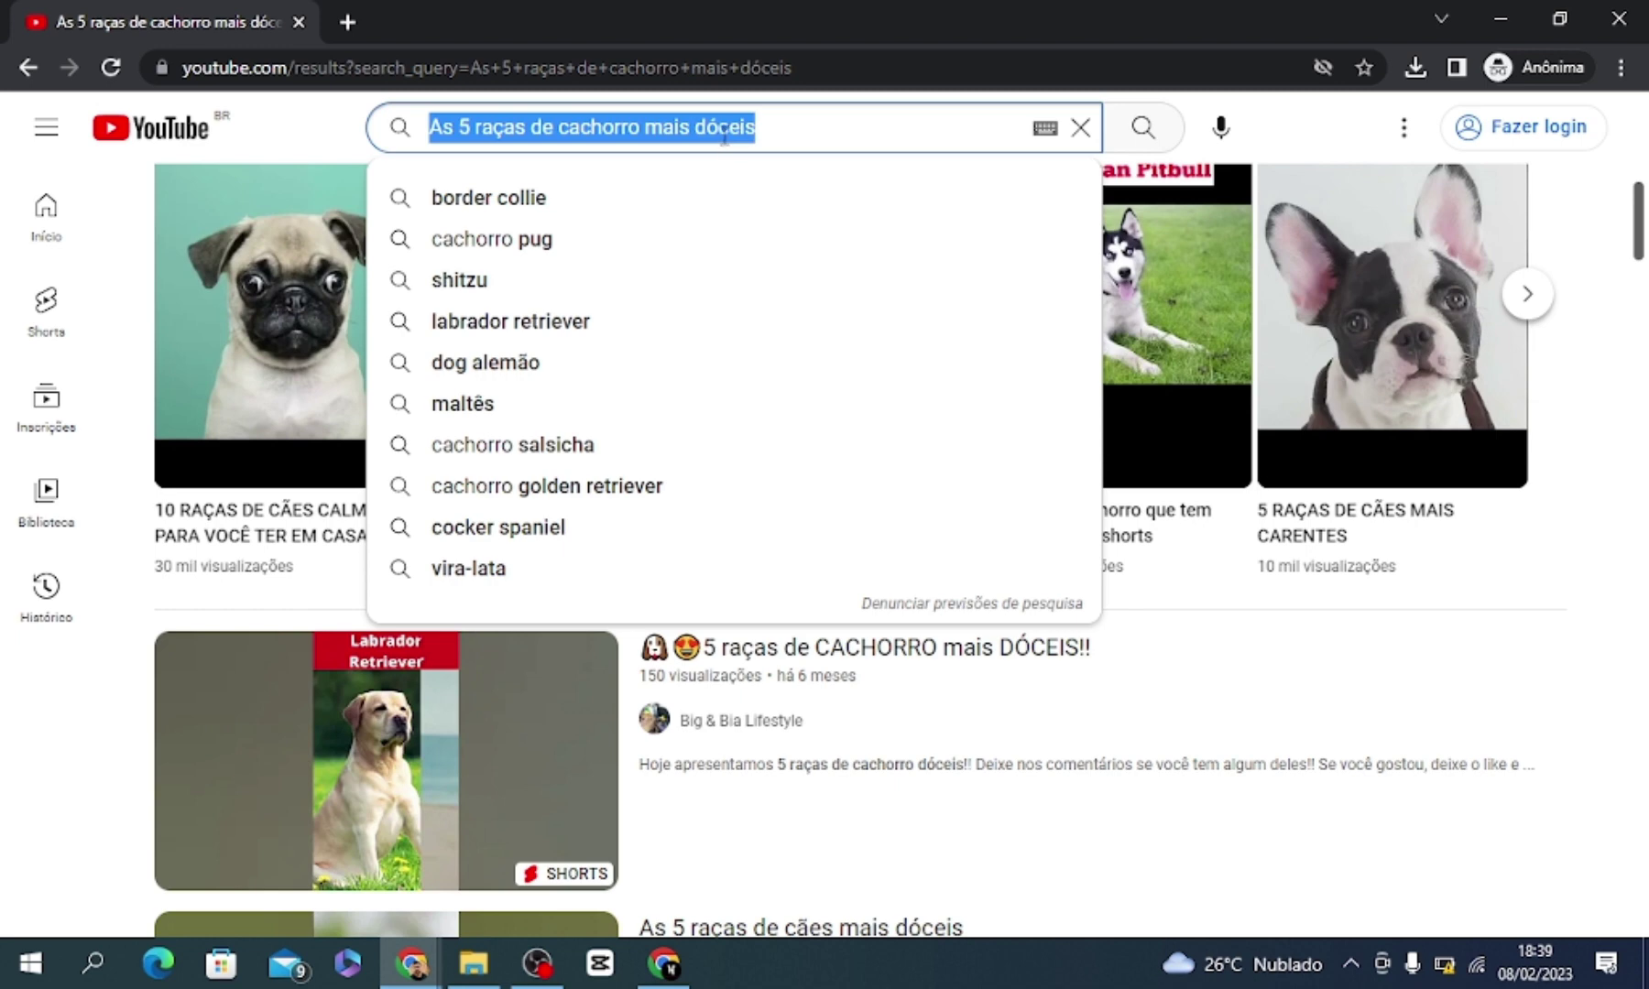
{"action": "left_click", "coordinate": [786, 131]}
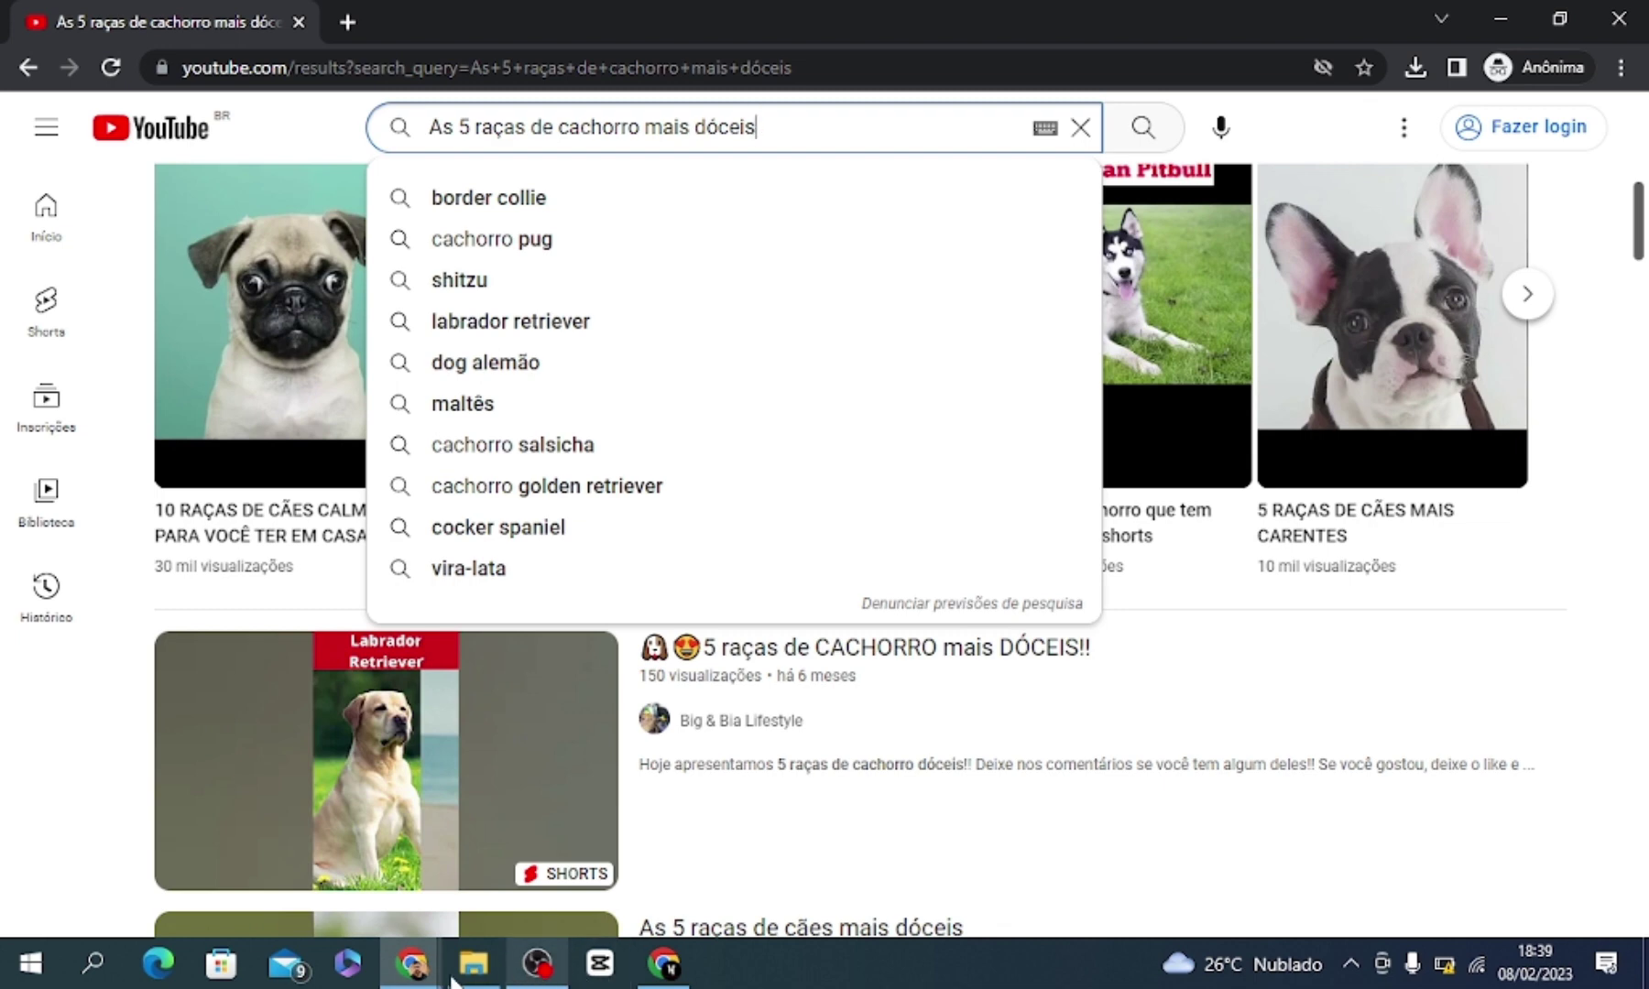
Return to the YouTube Studio upload window and set the video description to "As 5 raças de cachorro mais dóceis"
{"action": "mouse_move", "coordinate": [419, 974]}
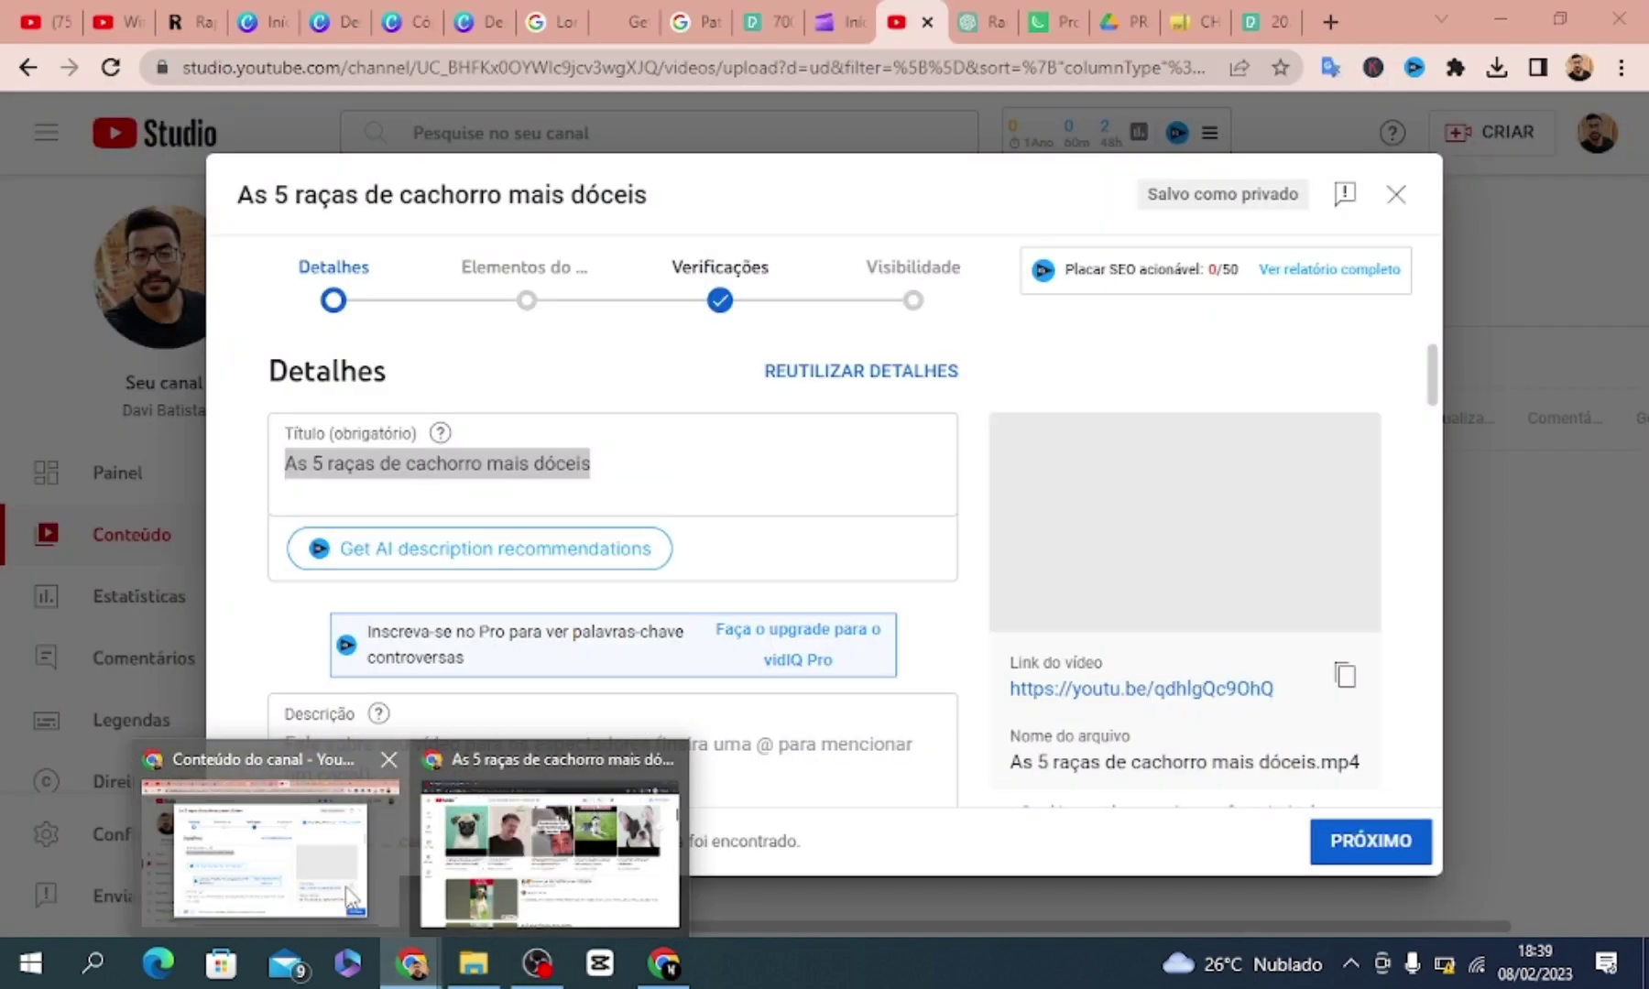
{"action": "left_click", "coordinate": [351, 897]}
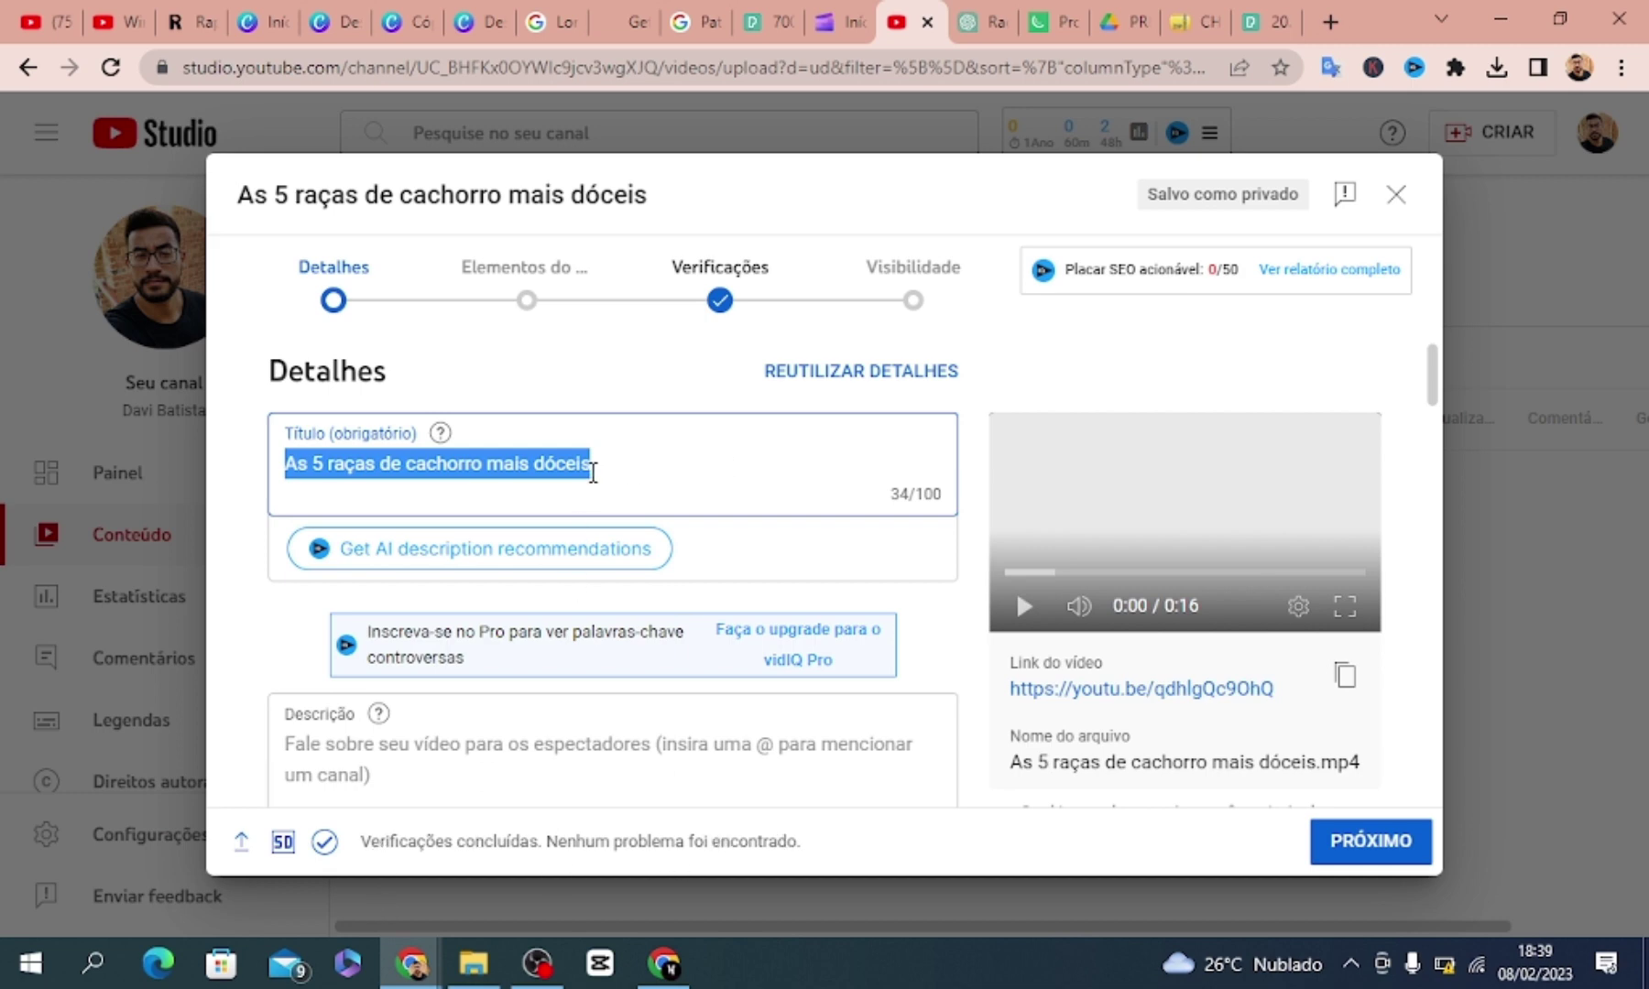
{"action": "left_click", "coordinate": [492, 736]}
{"action": "type", "text": "As 5 raças de cachorro mais dóceis"}
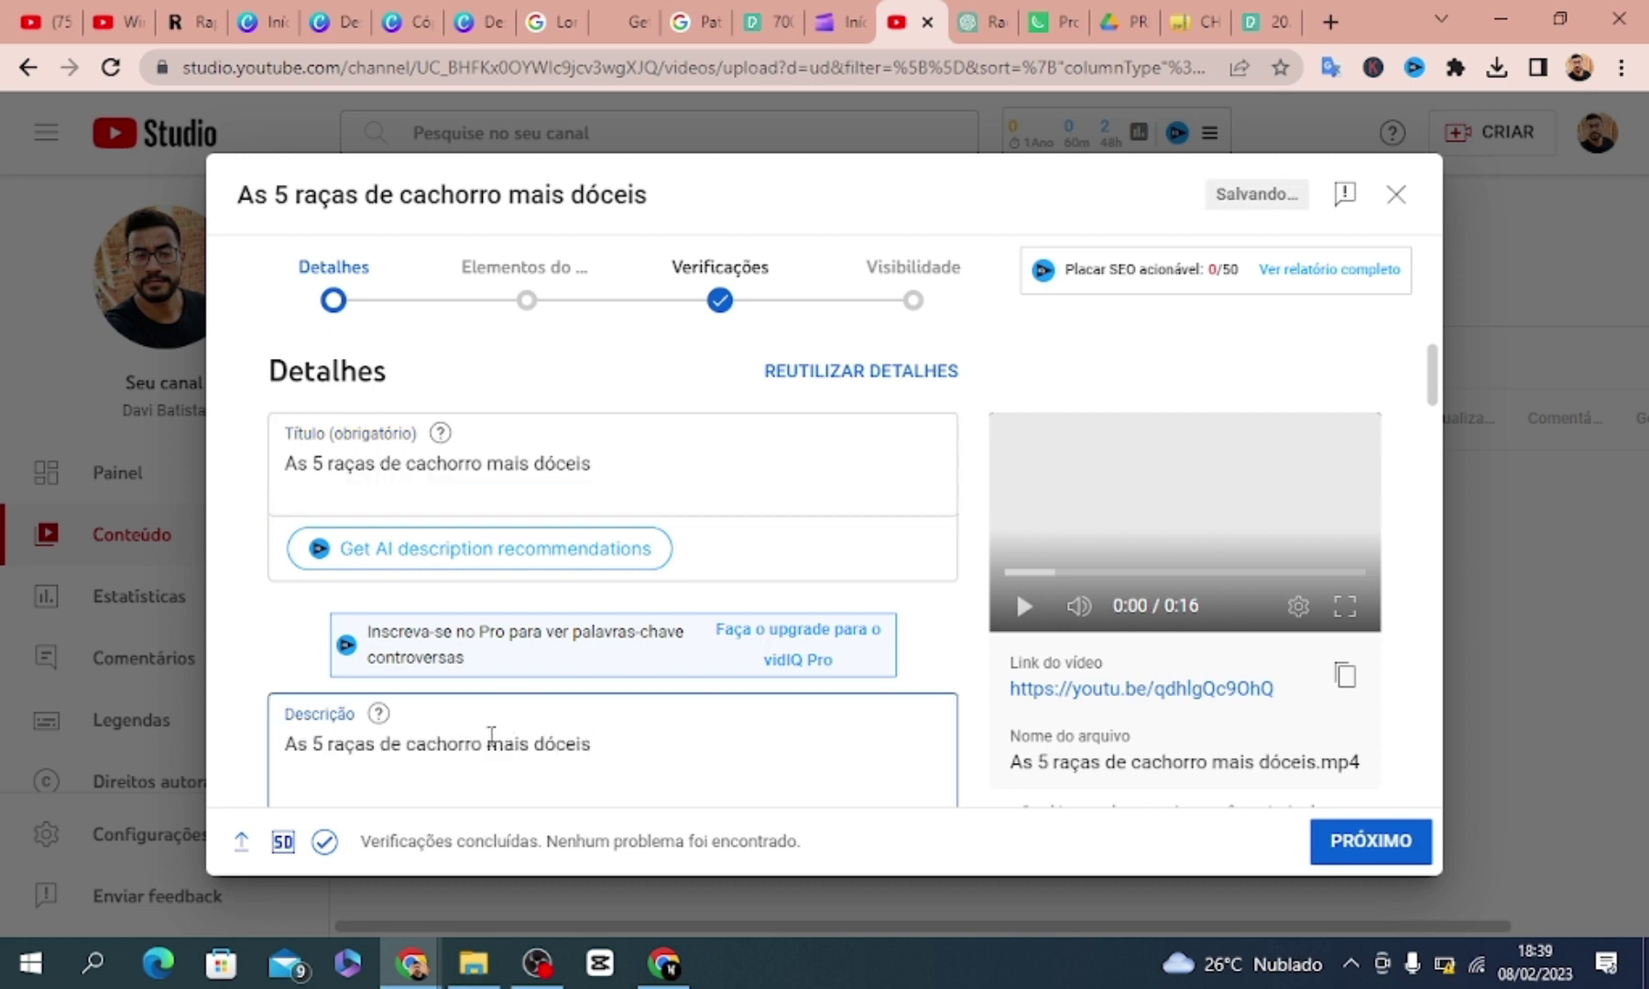
Create a public playlist titled "As 5 raças de cachorro mais dóceis" and assign the video to it
{"action": "scroll", "coordinate": [1430, 399], "scroll_direction": "down", "scroll_amount": 1}
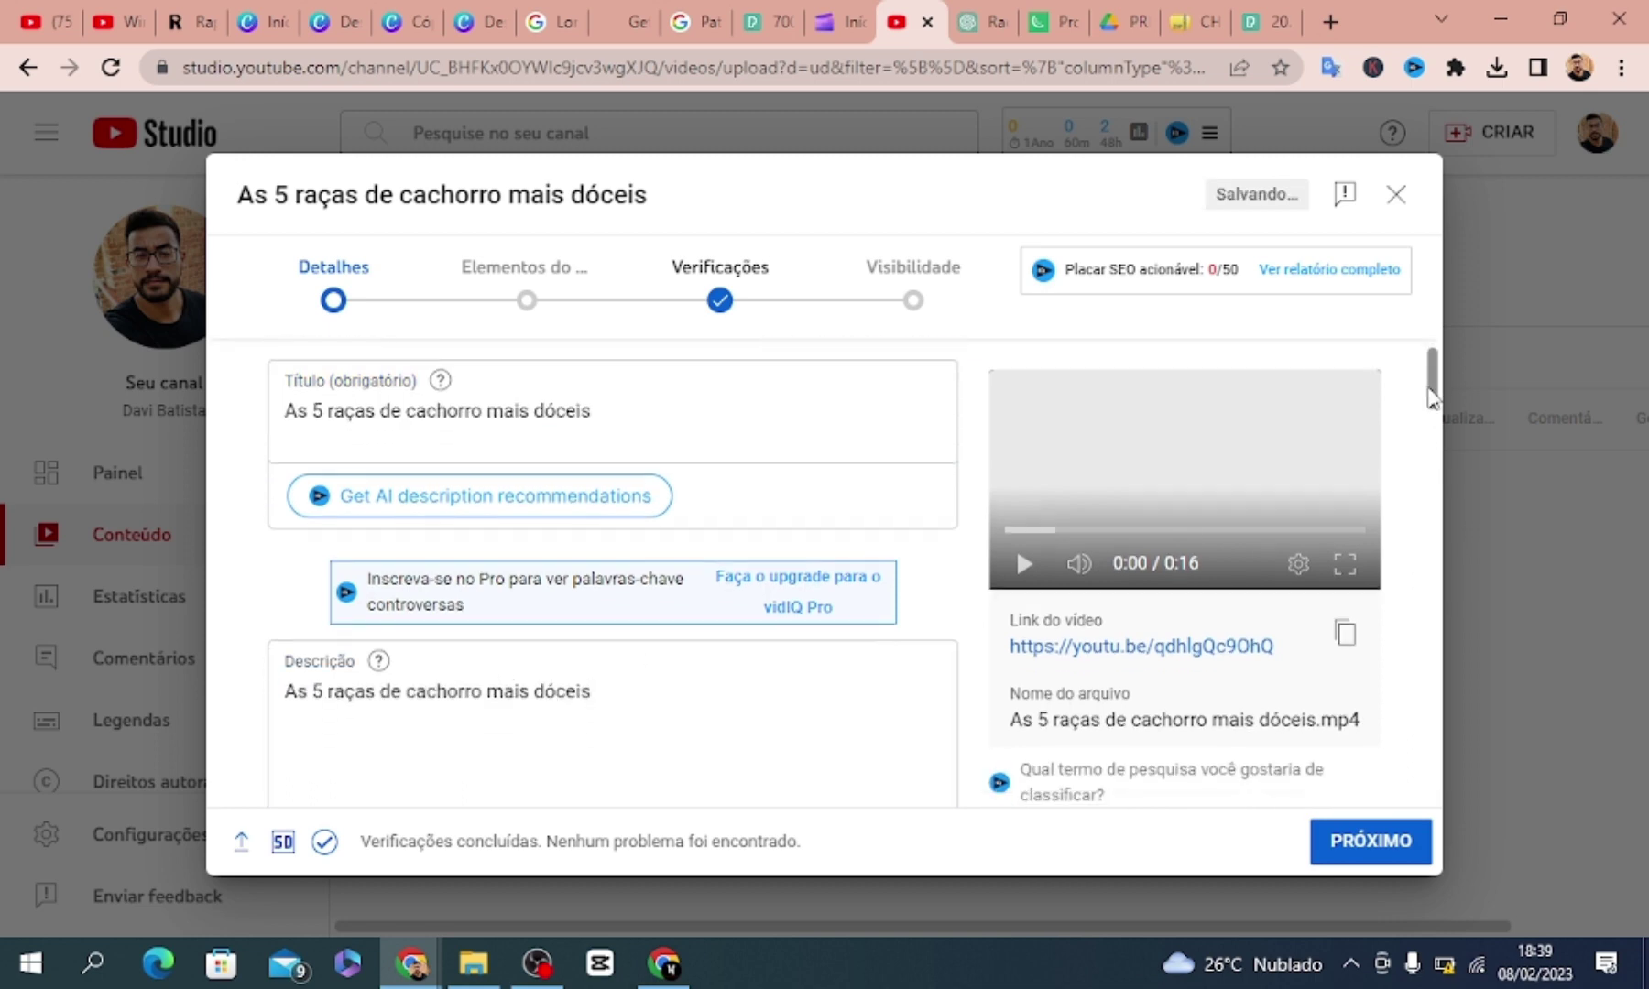
{"action": "left_click_drag", "start_coordinate": [1431, 398], "coordinate": [1436, 472]}
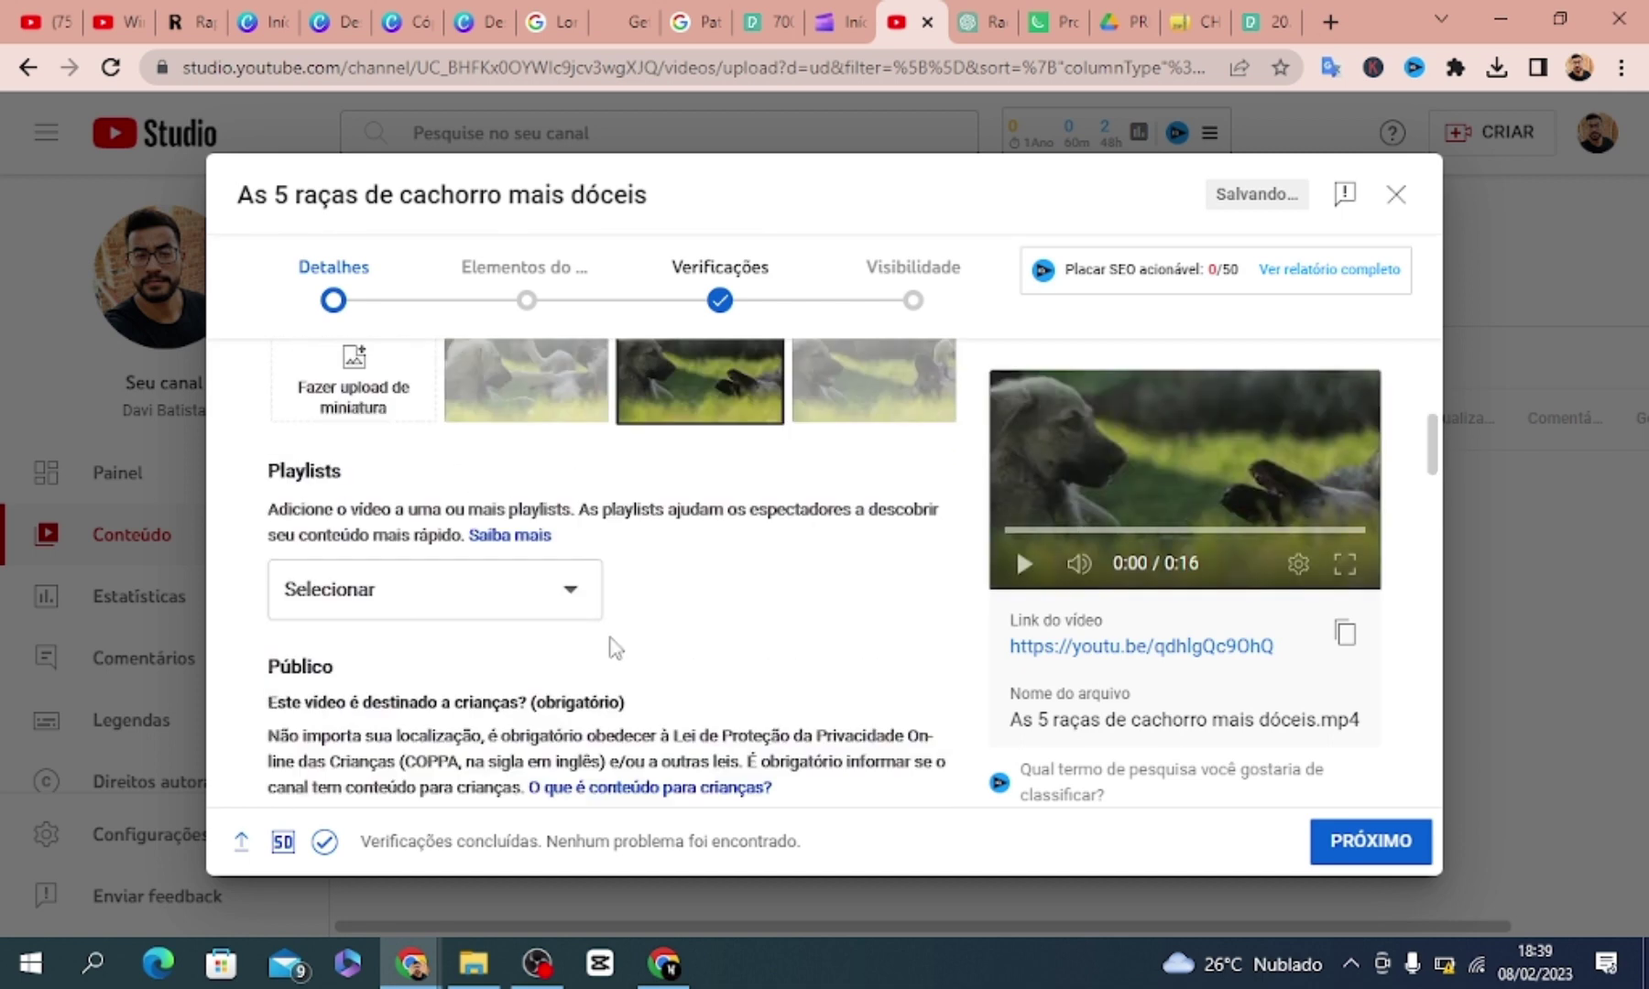
{"action": "left_click", "coordinate": [563, 581]}
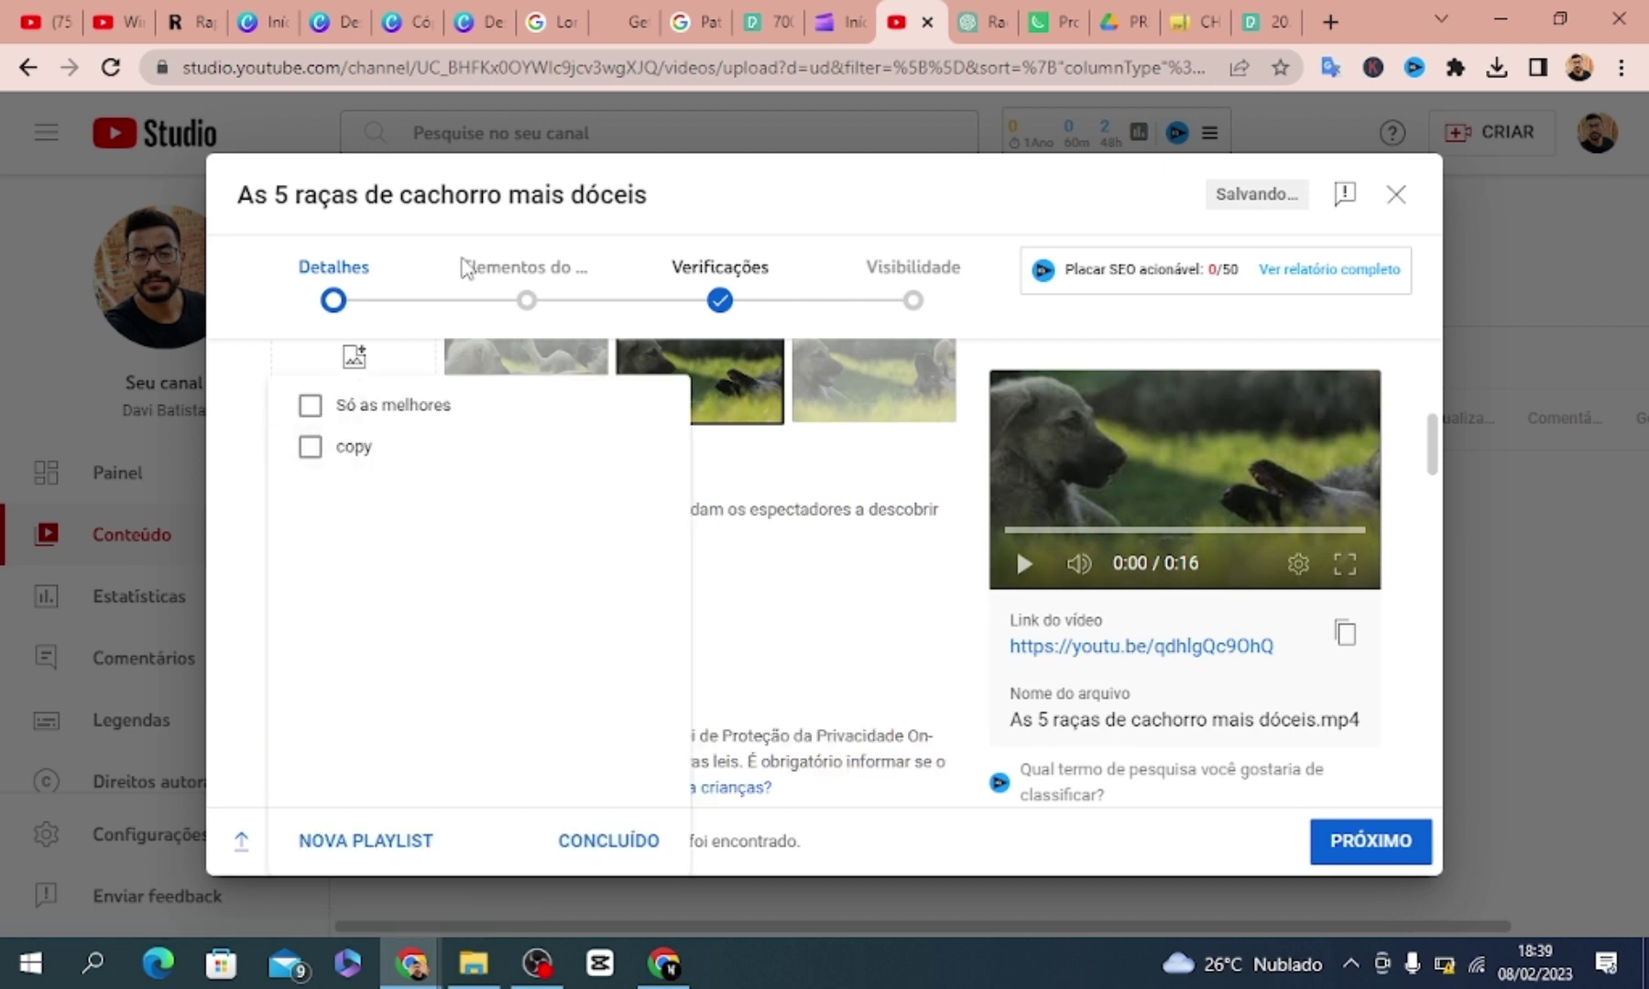
{"action": "left_click", "coordinate": [346, 857]}
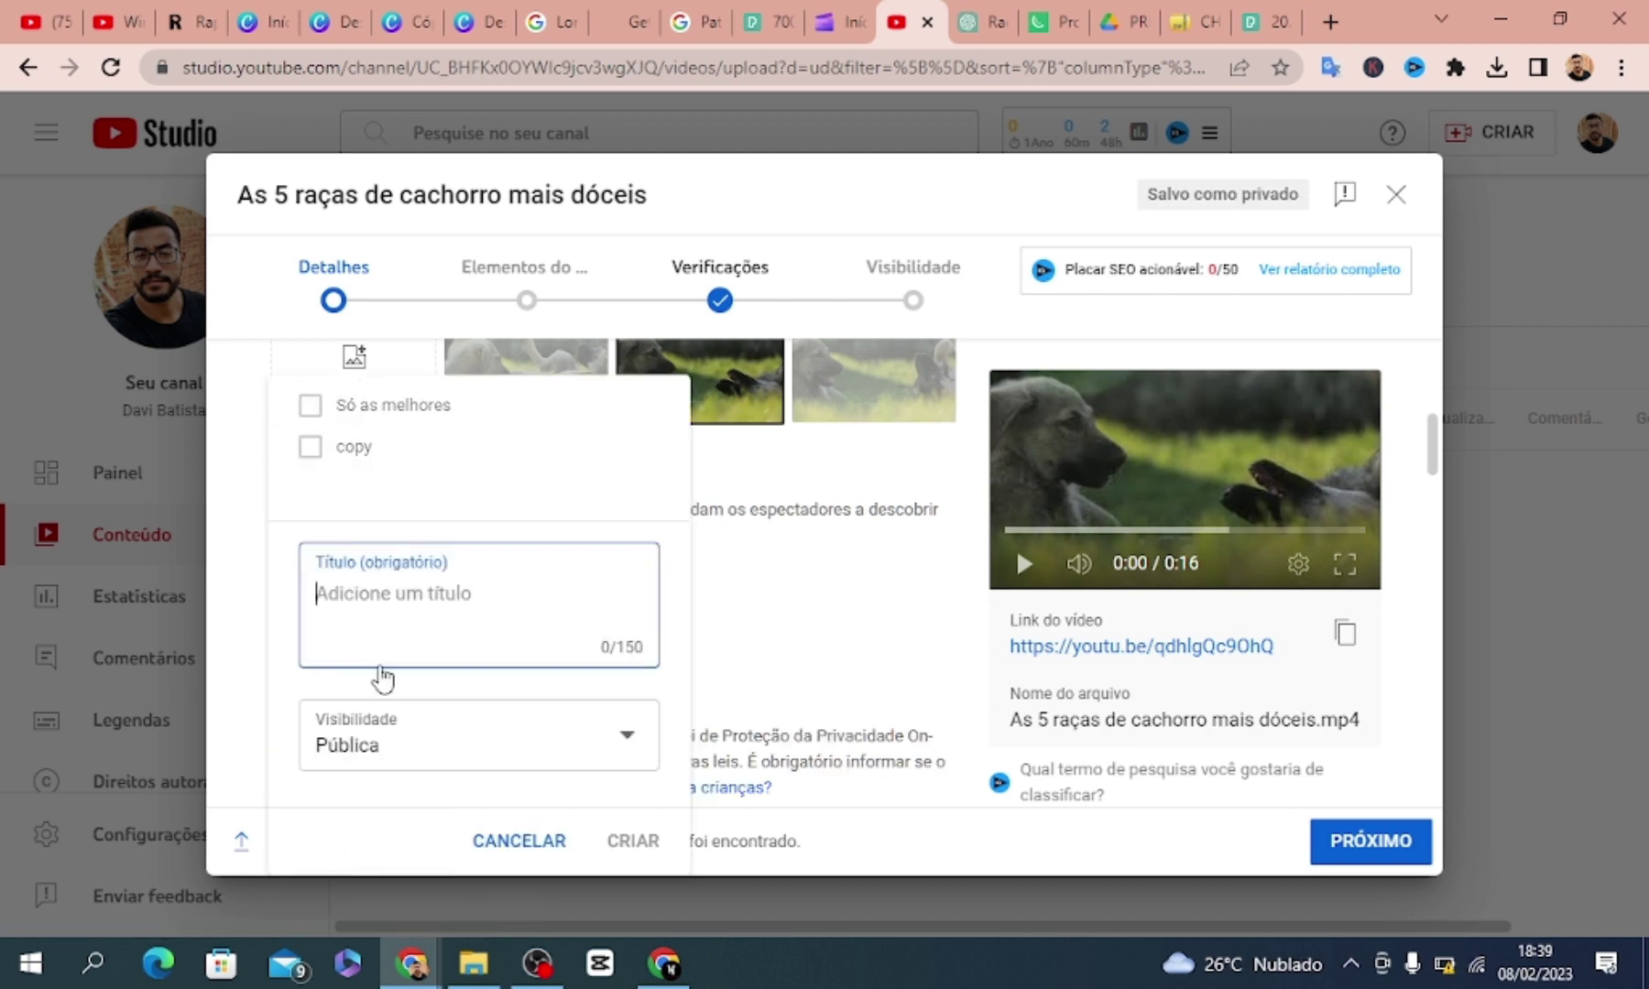
{"action": "type", "text": "As 5 raças de cachorro mais dóceis"}
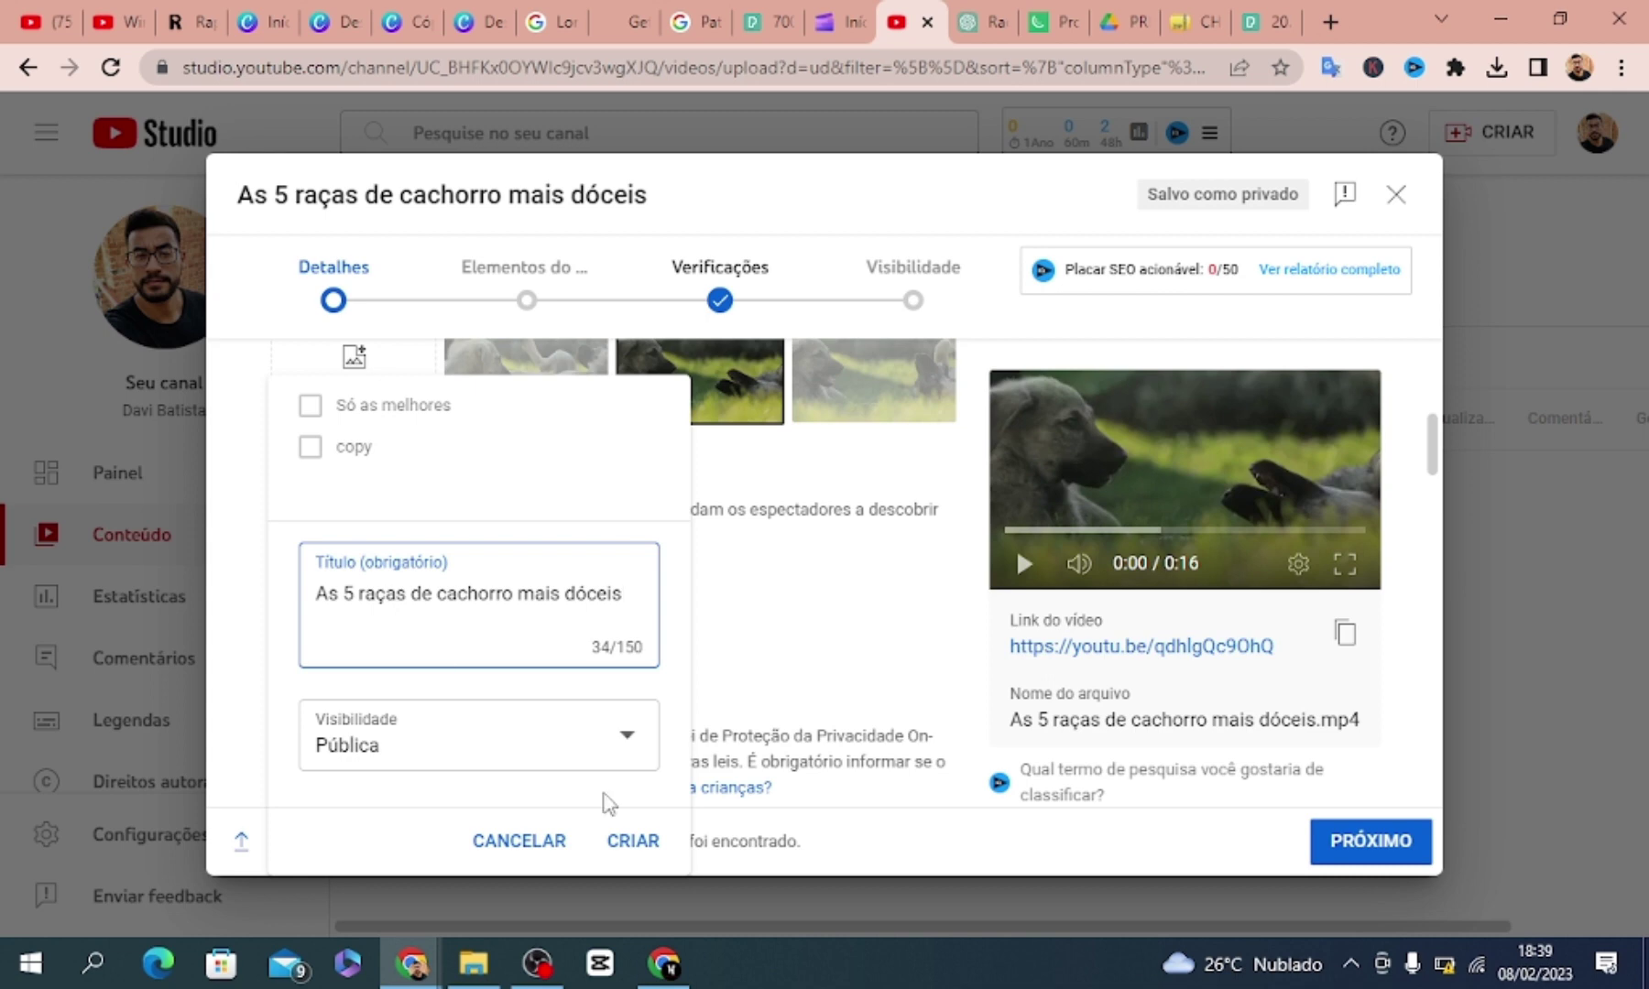
{"action": "left_click", "coordinate": [640, 840]}
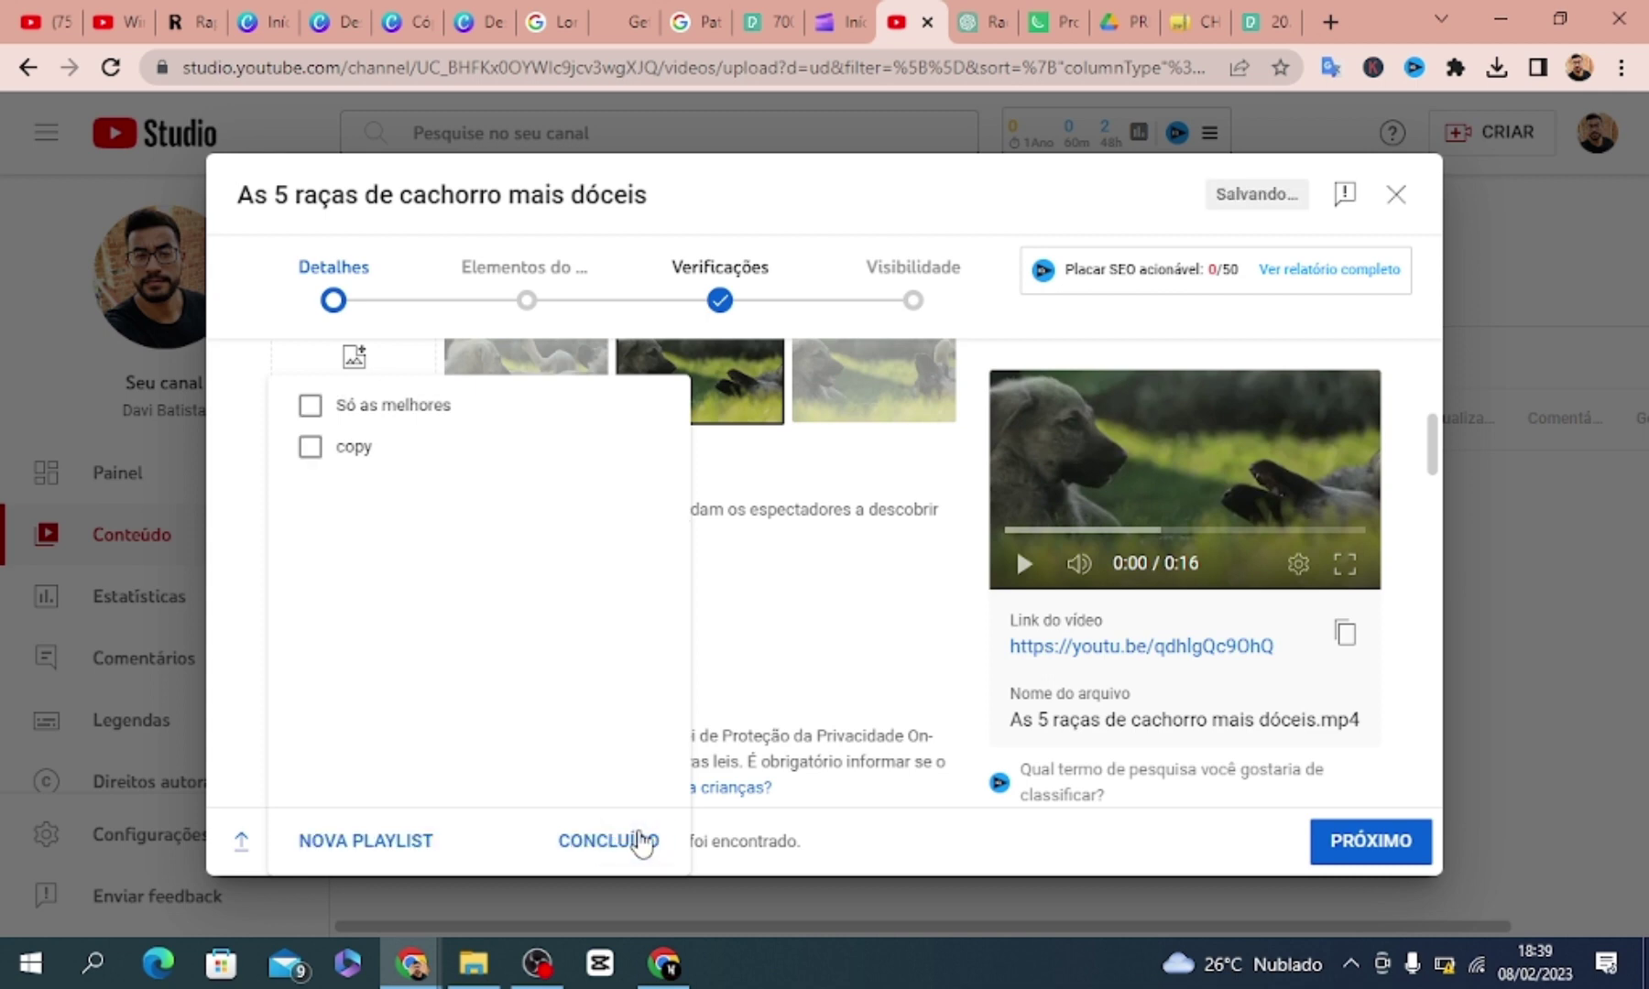
{"action": "left_click", "coordinate": [600, 844]}
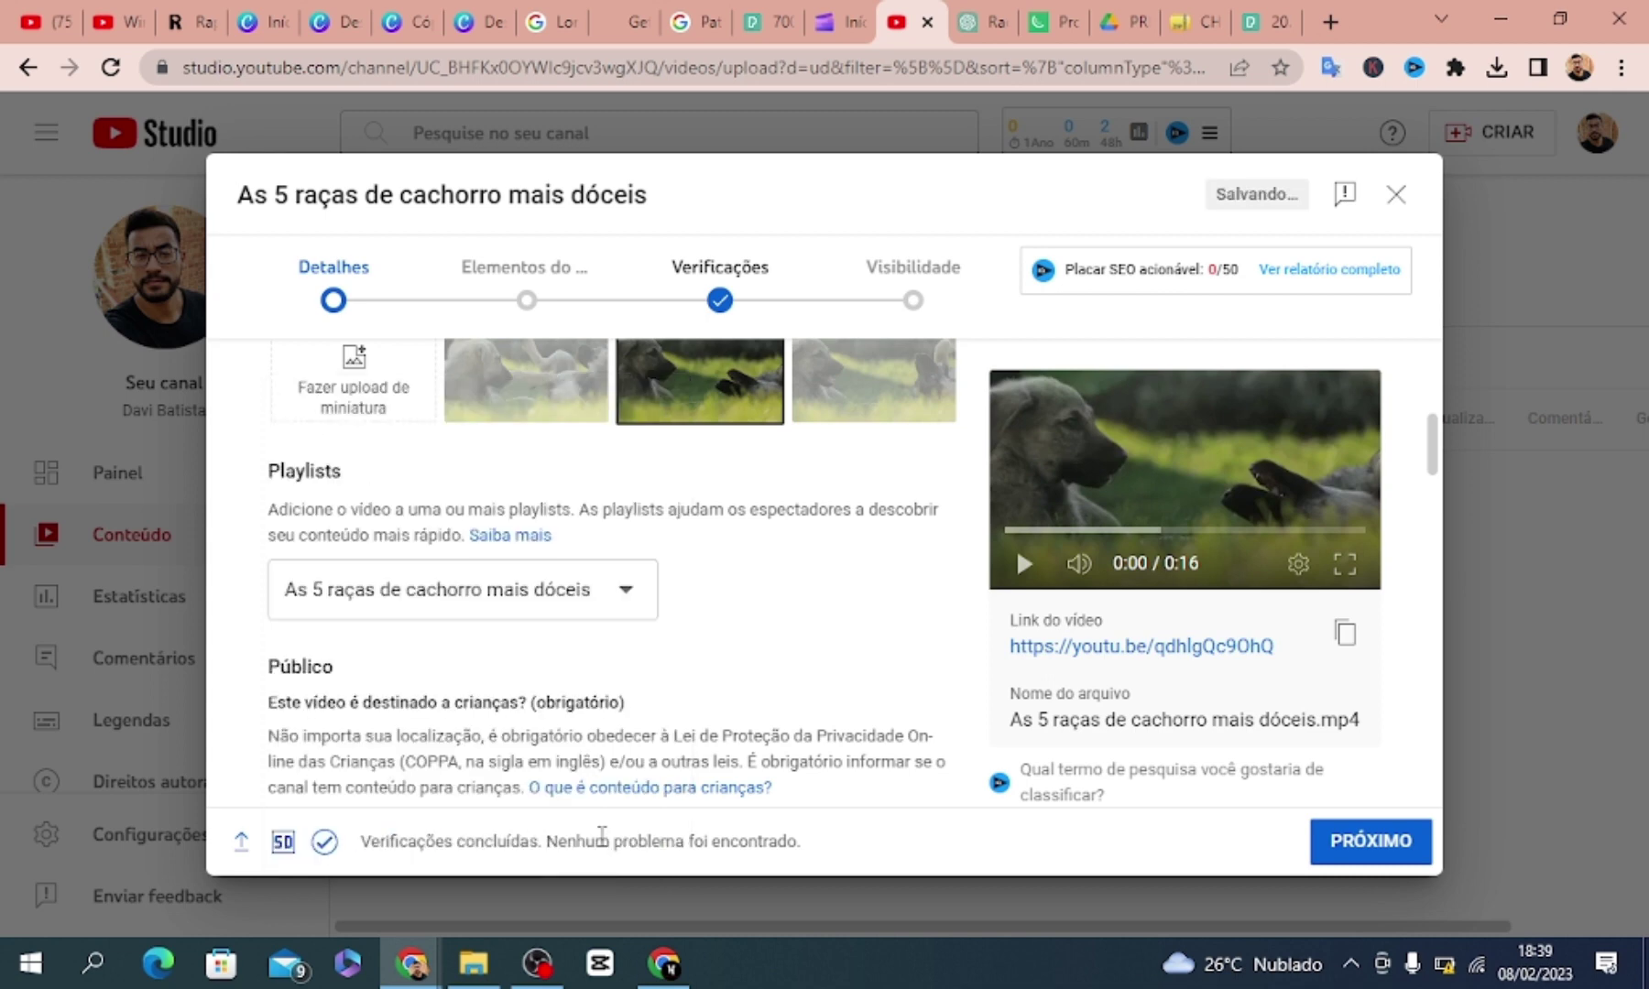
Add "As 5 raças de cachorro mais dóceis" as the video's first tag
{"action": "left_click_drag", "start_coordinate": [1432, 466], "coordinate": [1431, 623]}
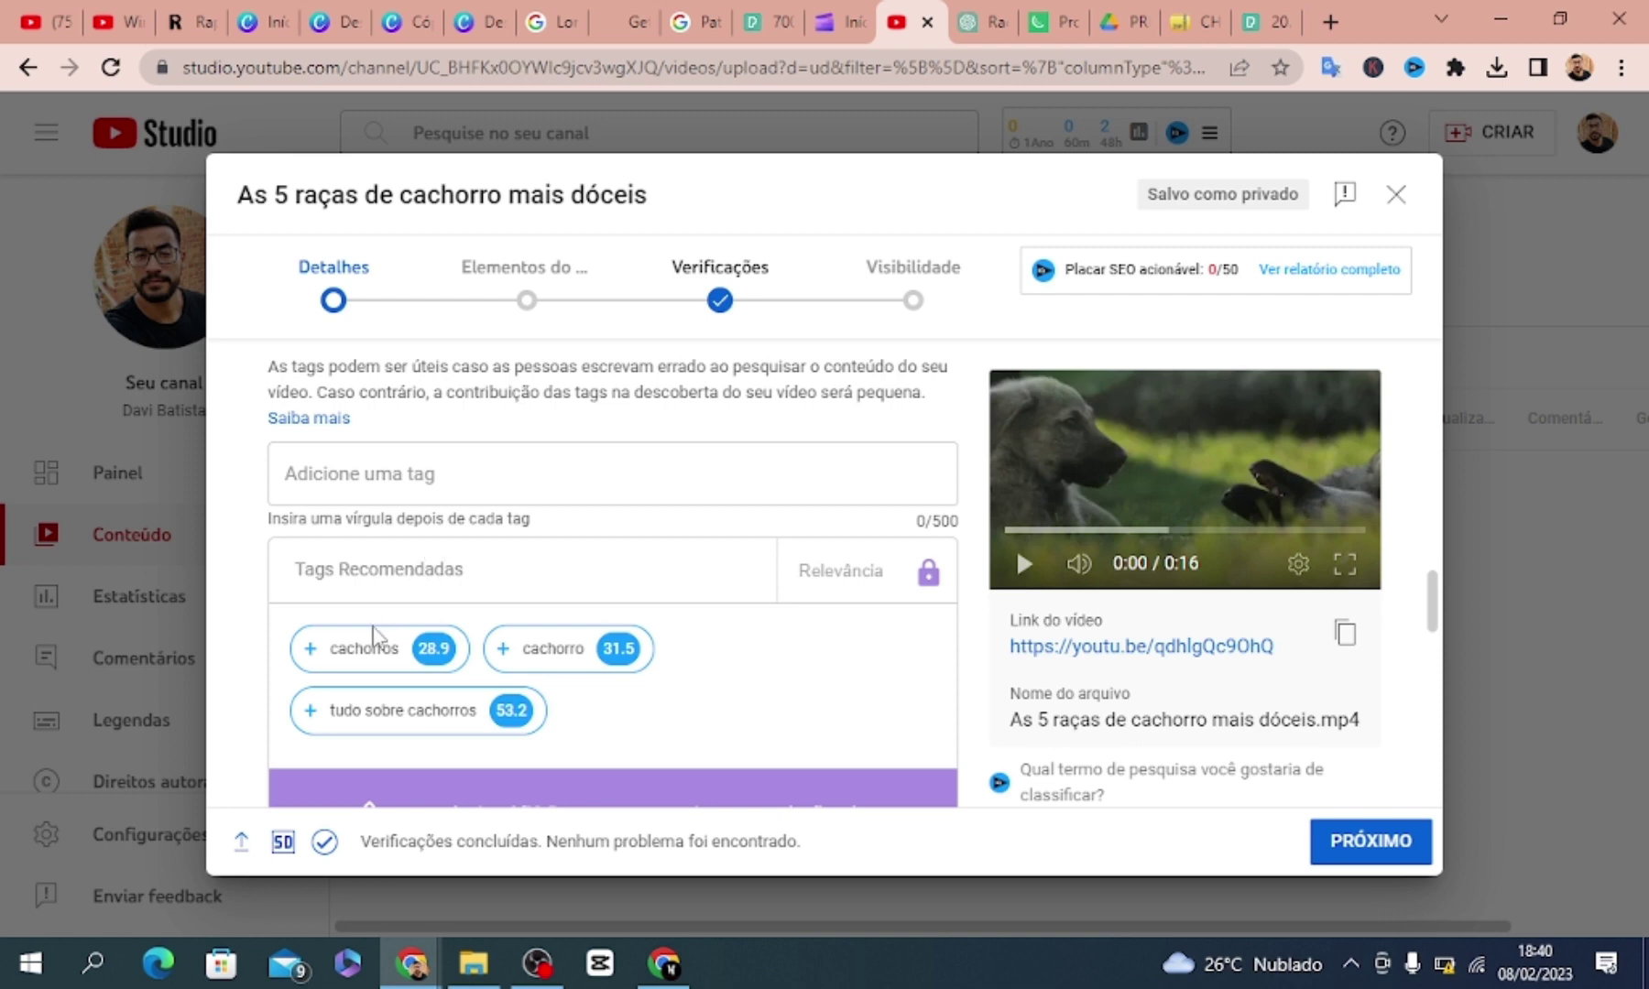
{"action": "mouse_move", "coordinate": [427, 721]}
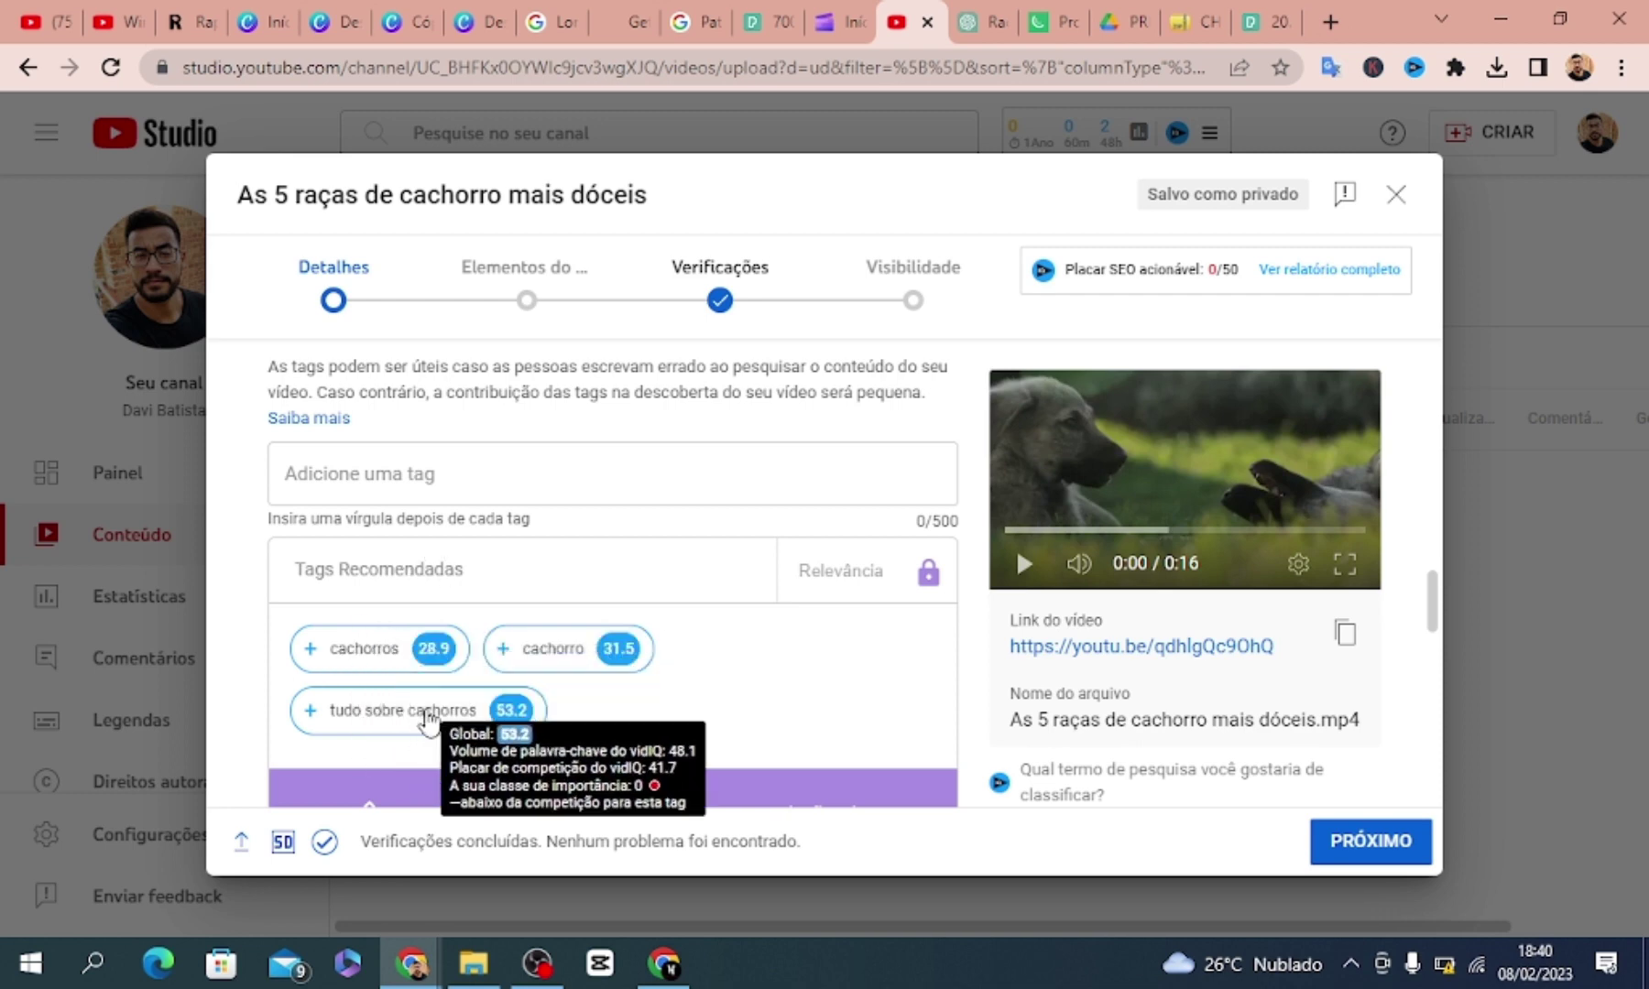
{"action": "left_click", "coordinate": [400, 469]}
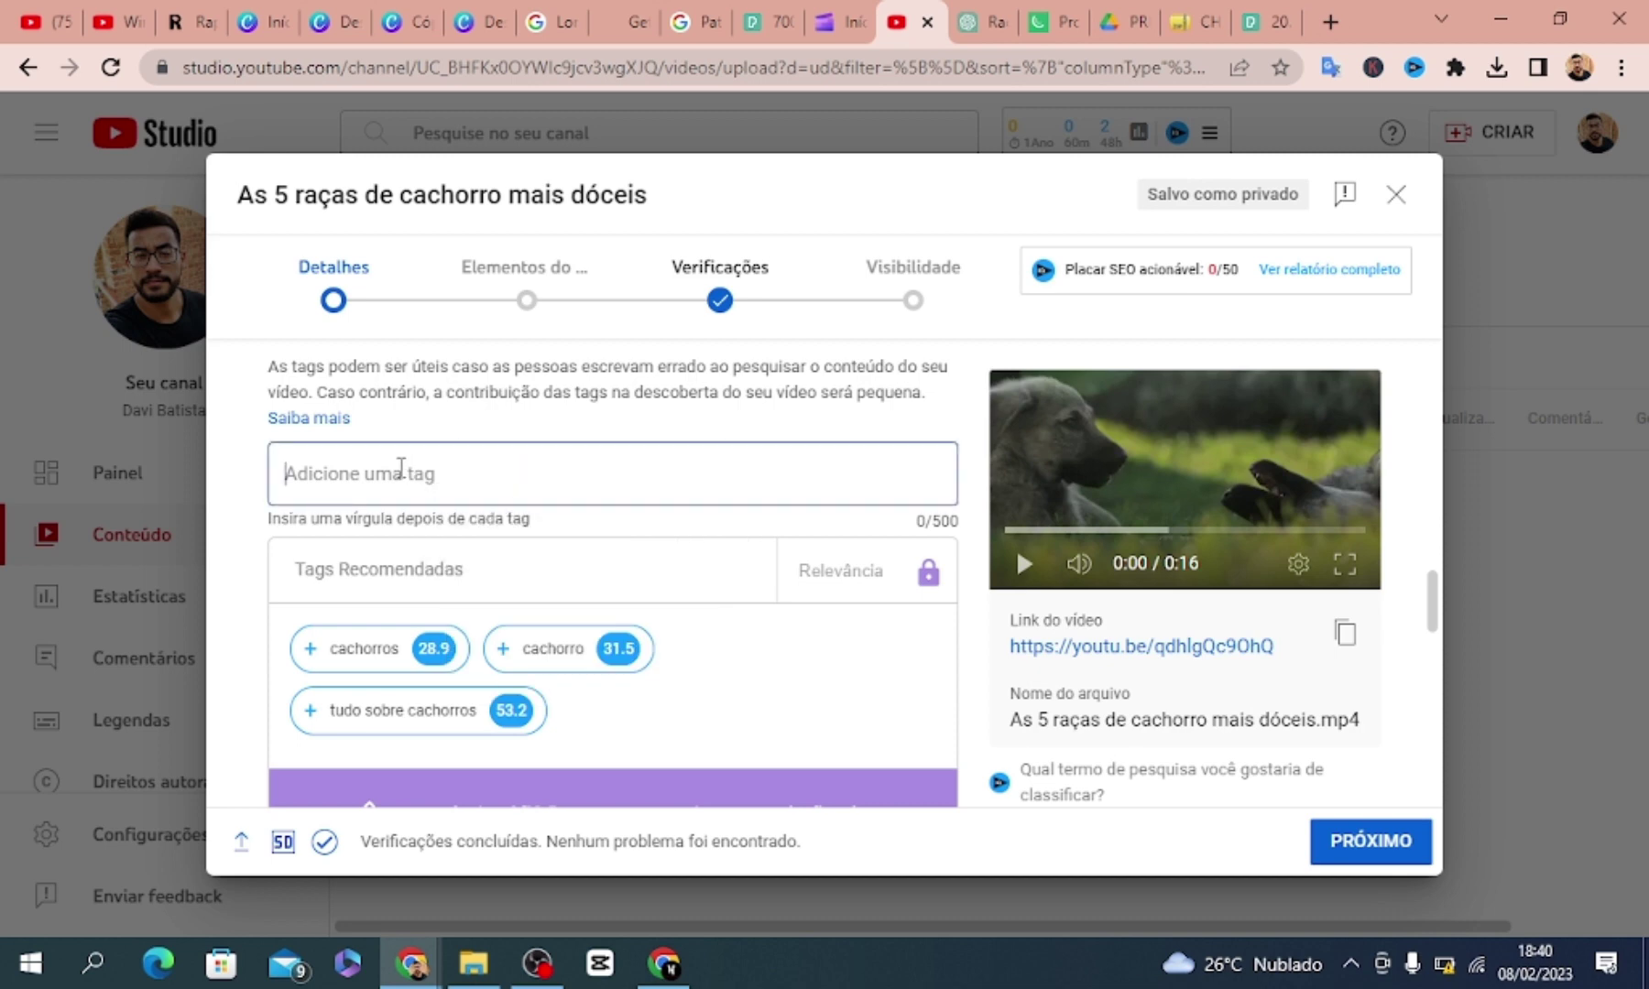
{"action": "type", "text": "As 5 raças de cachorro mais dóceis"}
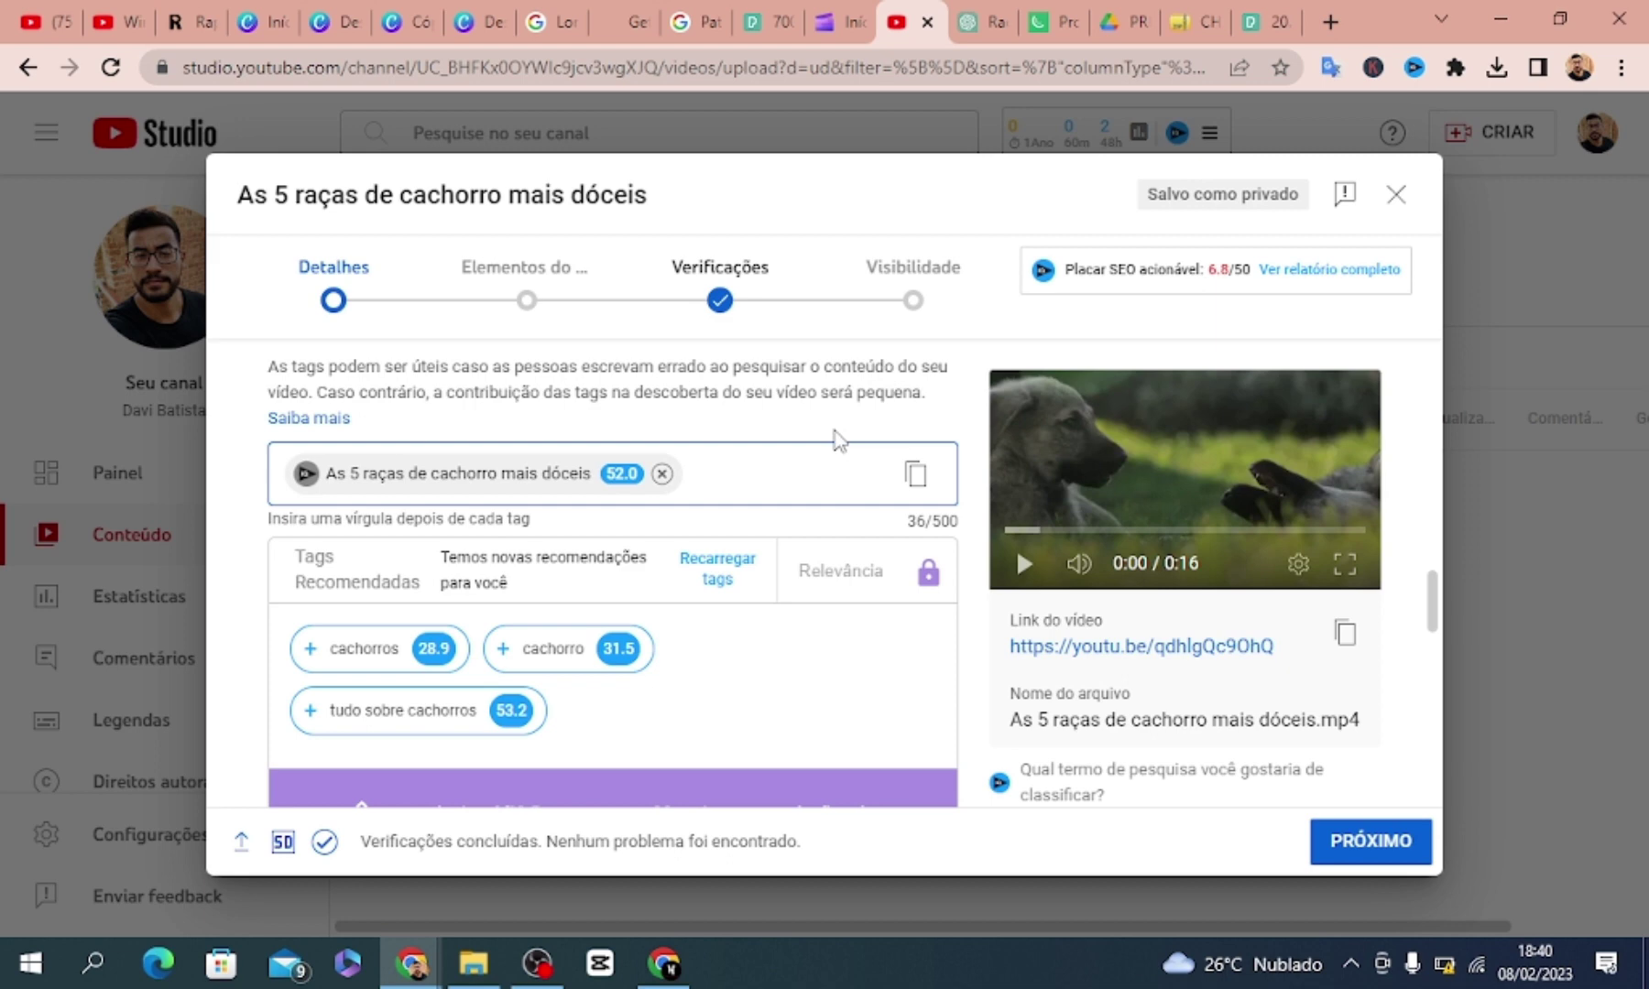
Add the recommended tags "cachorros", "cachorro" and "tudo sobre cachorros", and reload the tag recommendations
{"action": "mouse_move", "coordinate": [473, 654]}
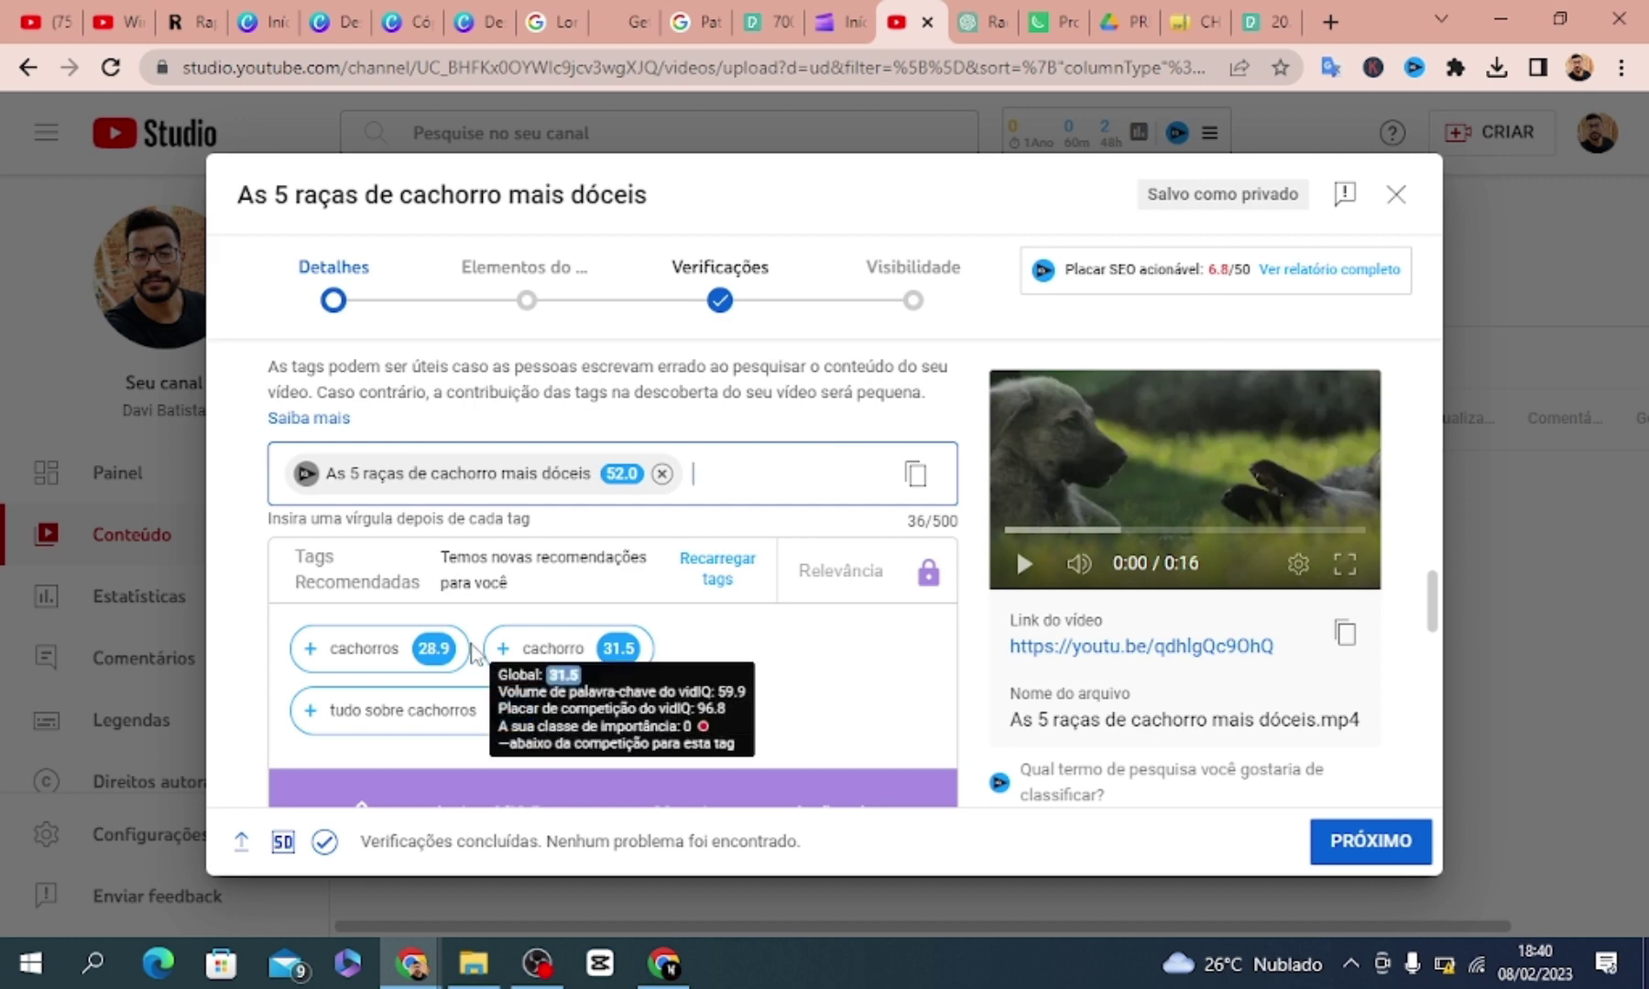
{"action": "left_click", "coordinate": [311, 648]}
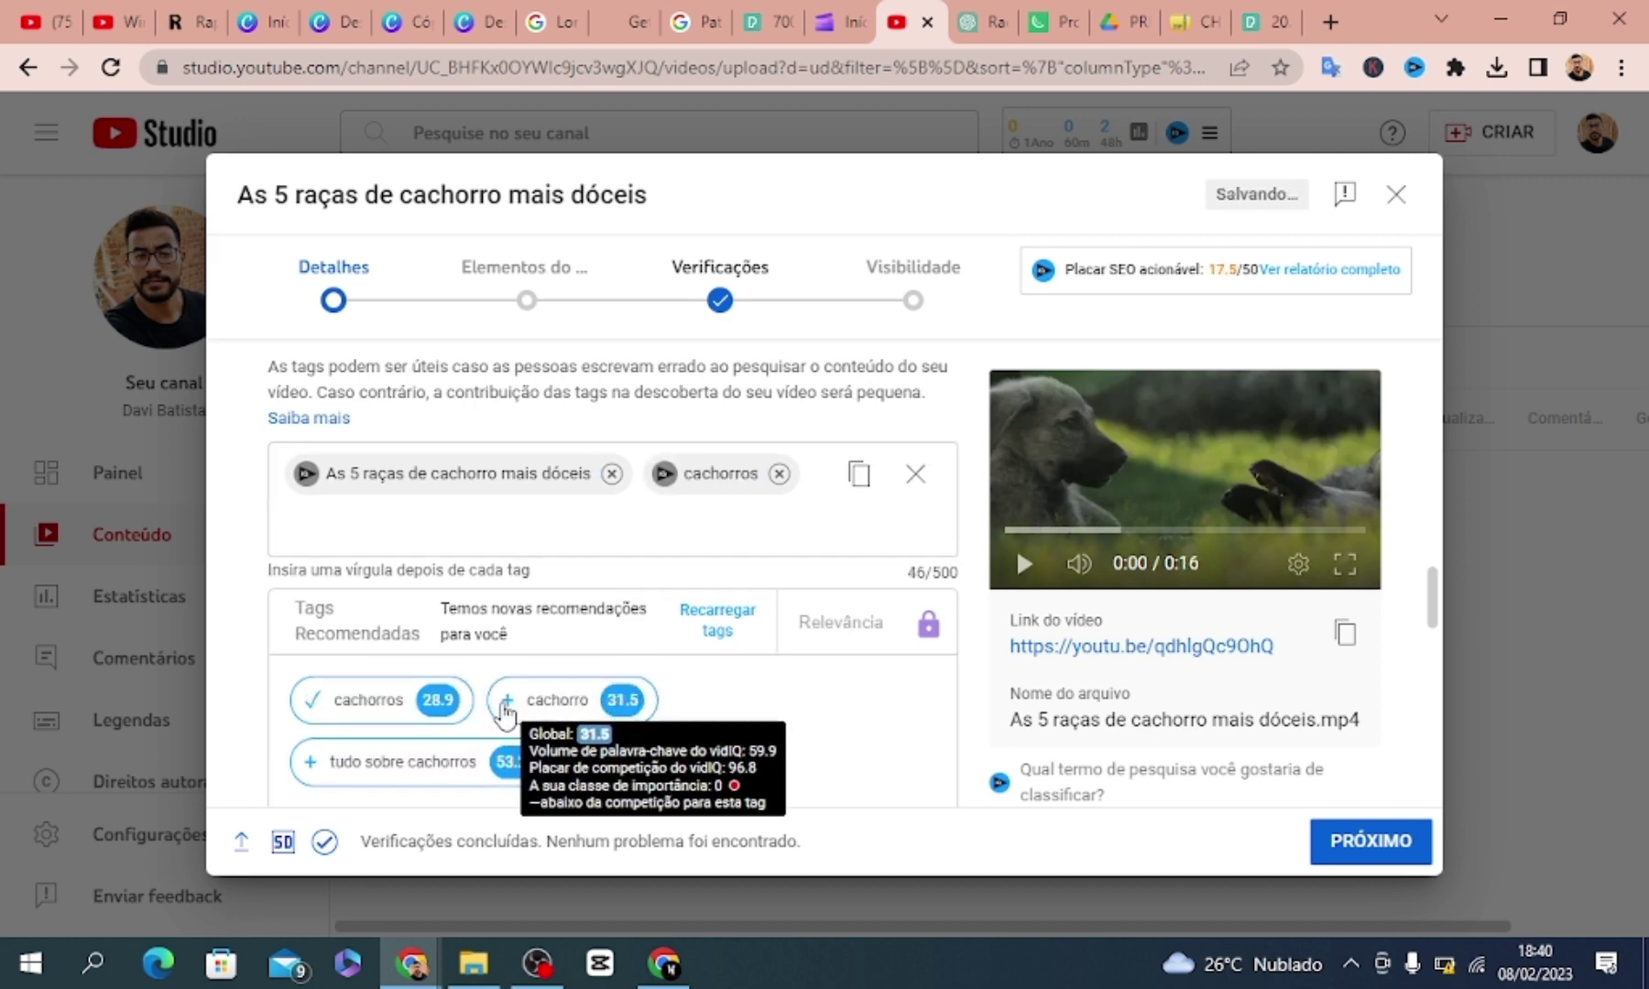
{"action": "left_click", "coordinate": [500, 700]}
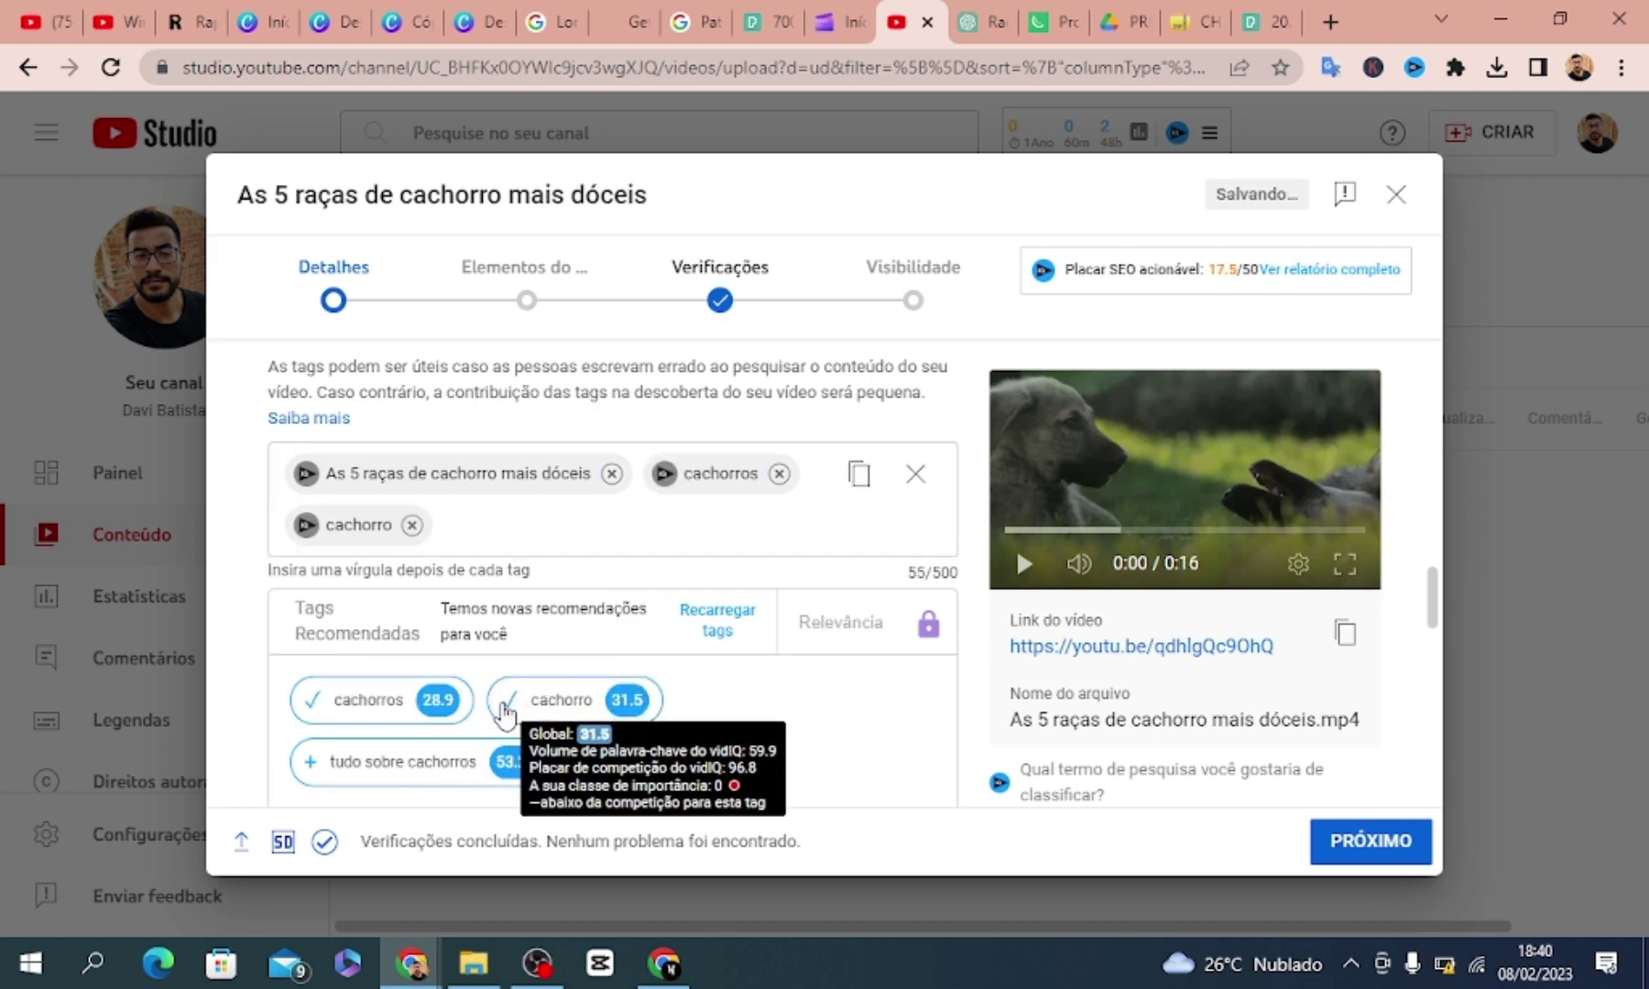
{"action": "left_click", "coordinate": [307, 768]}
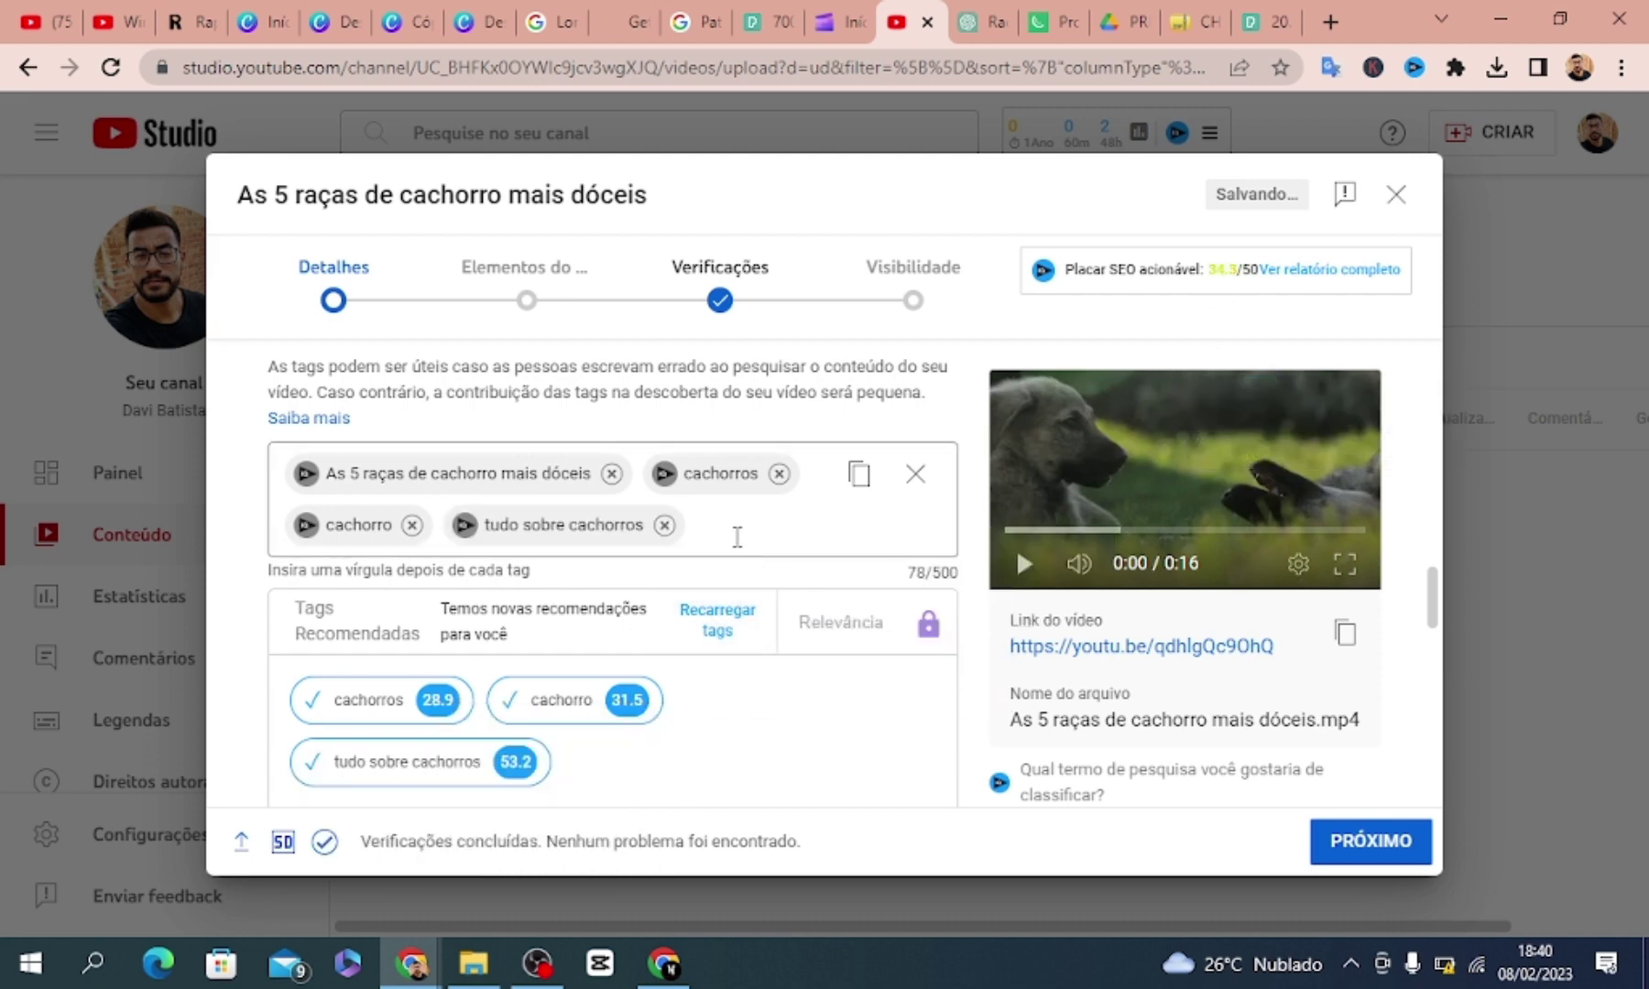
{"action": "left_click", "coordinate": [737, 612]}
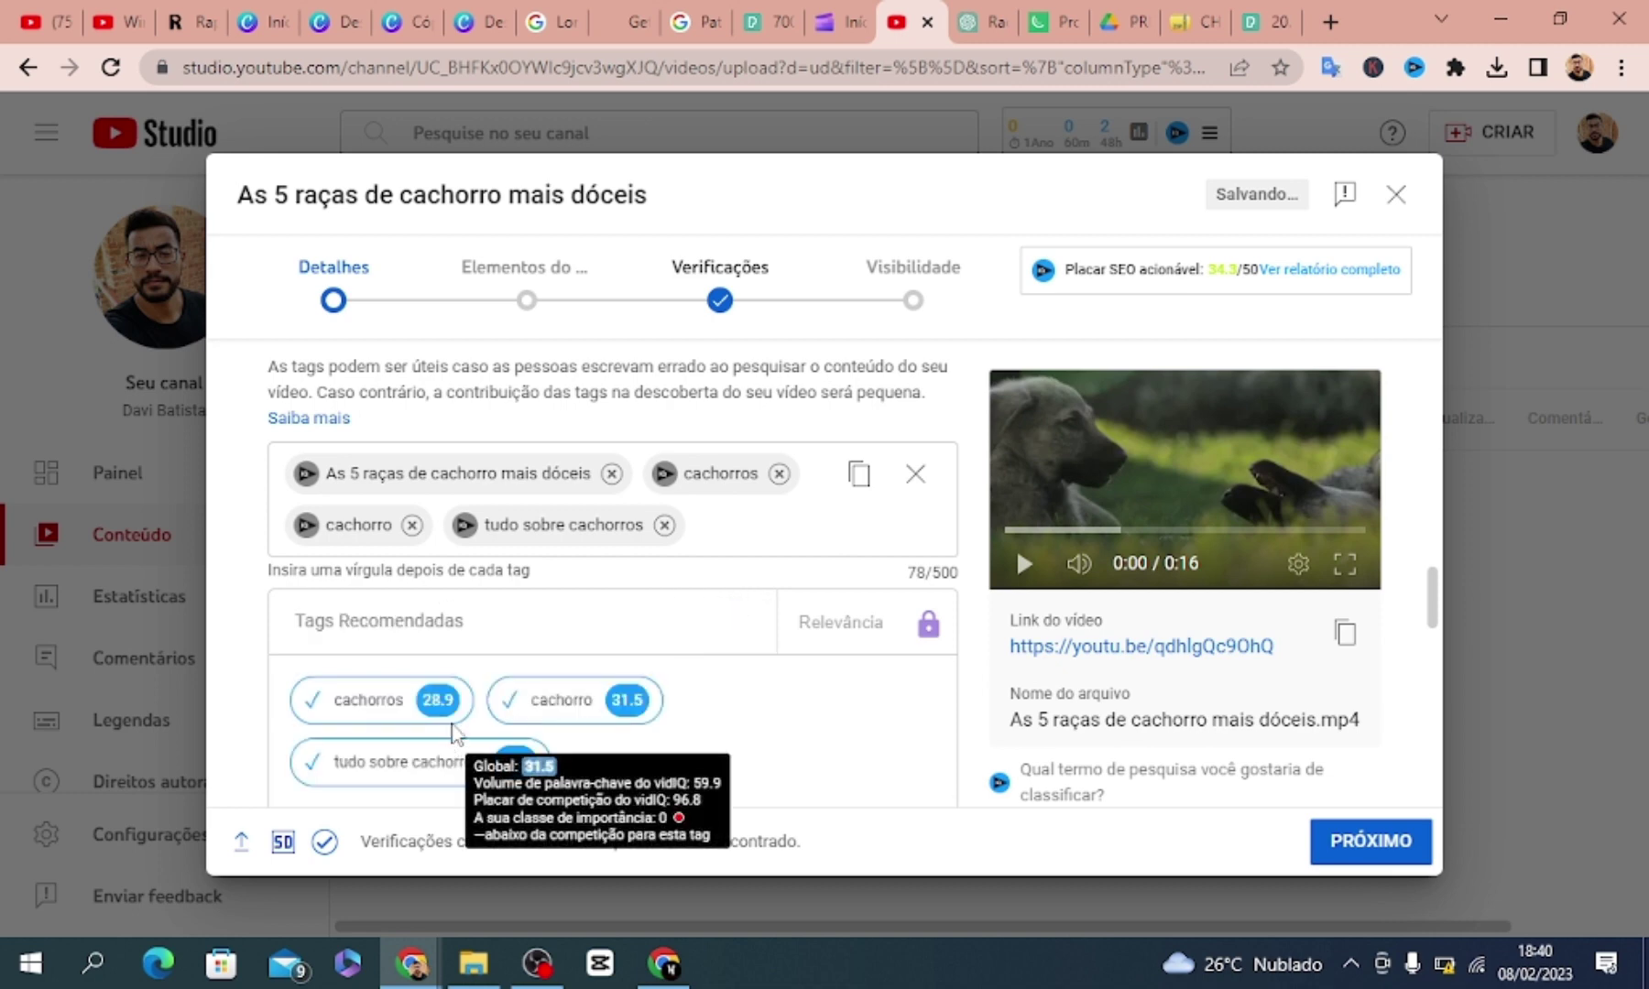
Copy "raças de cachorro" from the video title and add it as a tag
{"action": "left_click_drag", "start_coordinate": [295, 194], "coordinate": [500, 220]}
{"action": "key", "text": "ctrl+c"}
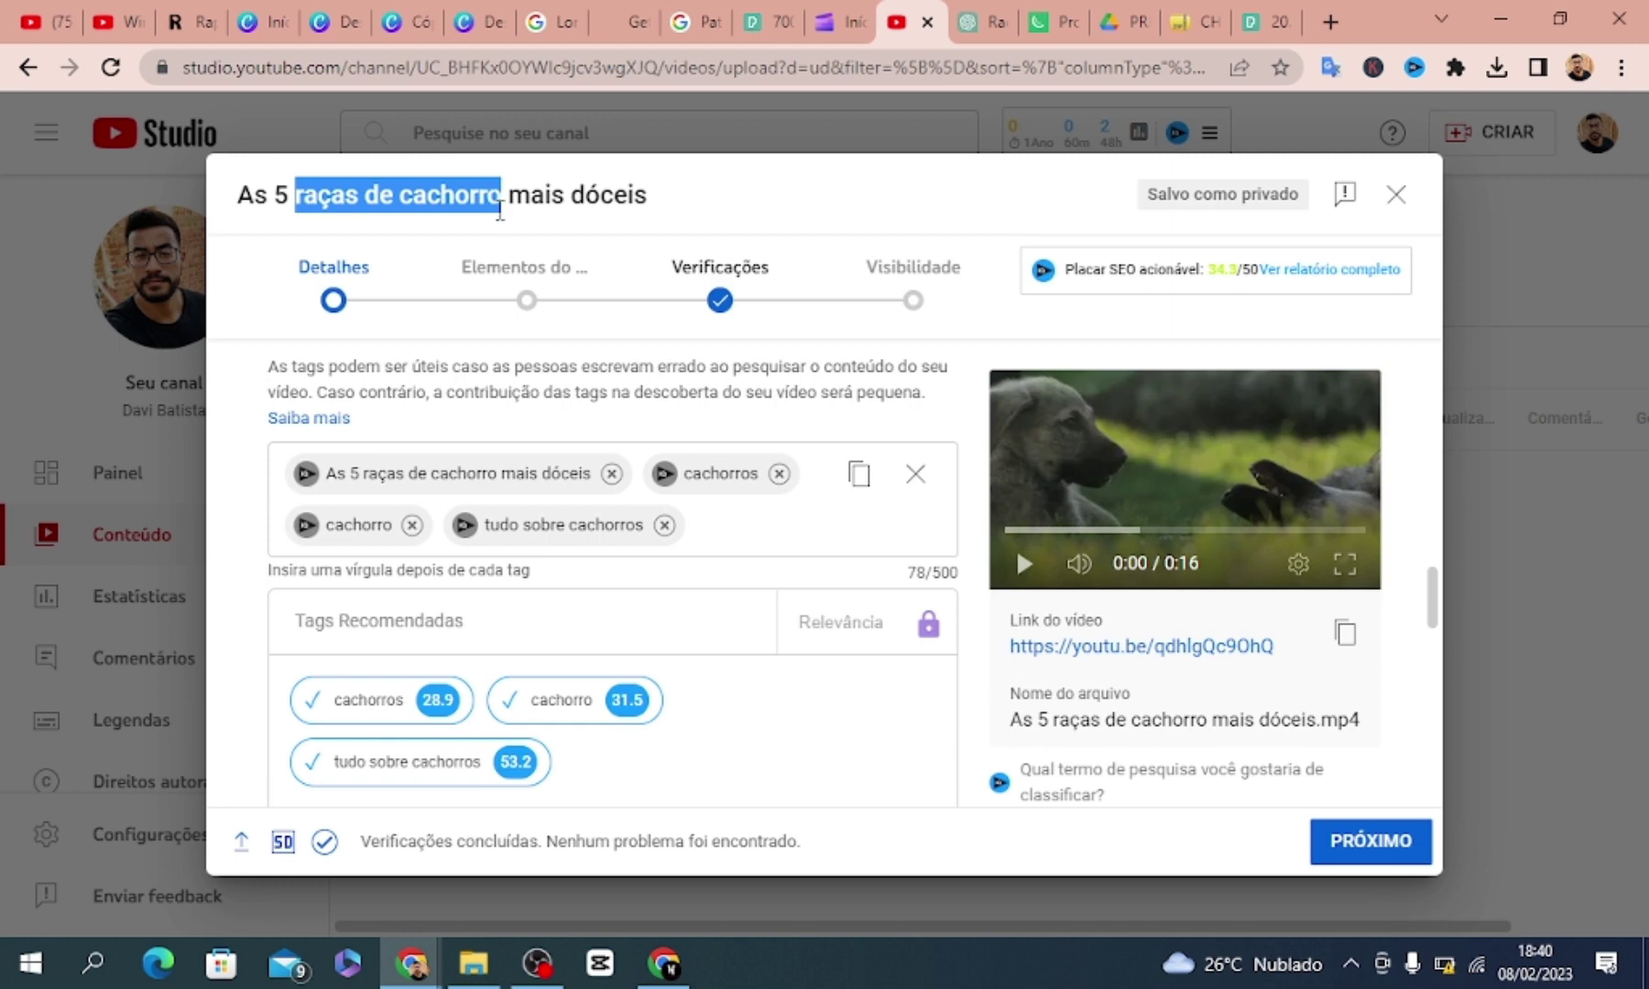
{"action": "left_click", "coordinate": [721, 515]}
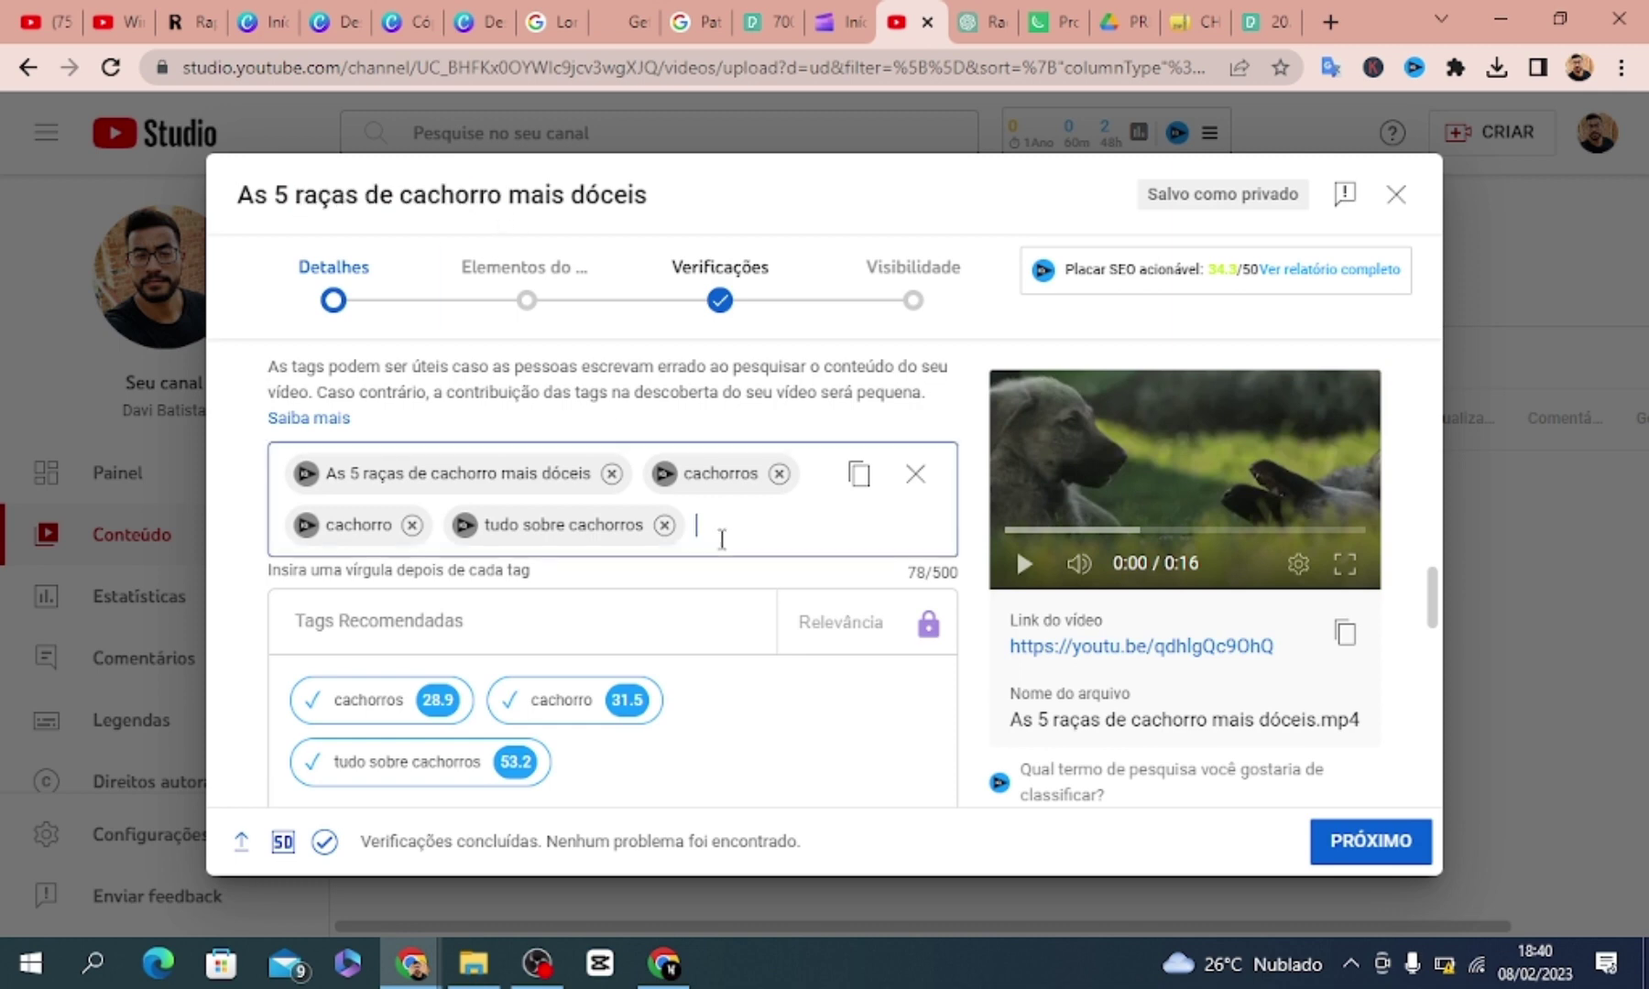
{"action": "key", "text": "ctrl+v"}
{"action": "key", "text": "Return"}
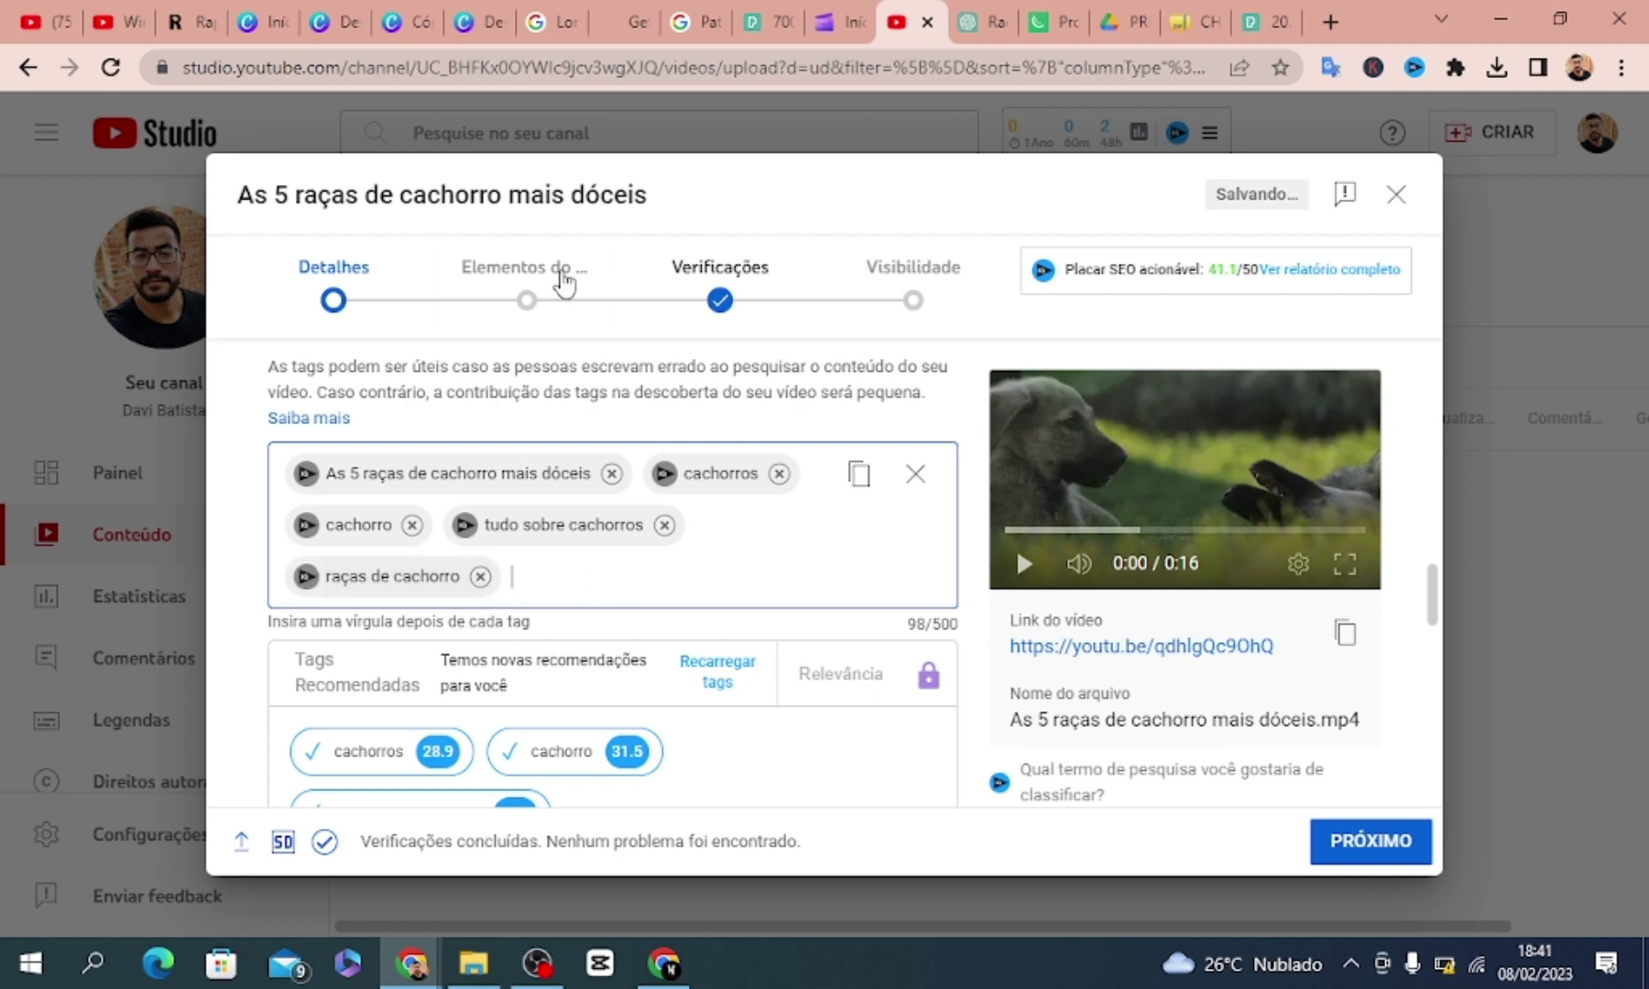
Try "cachorro mais dóceis" from the video title as a tag and remove it again
{"action": "left_click_drag", "start_coordinate": [400, 204], "coordinate": [649, 198]}
{"action": "key", "text": "ctrl+c"}
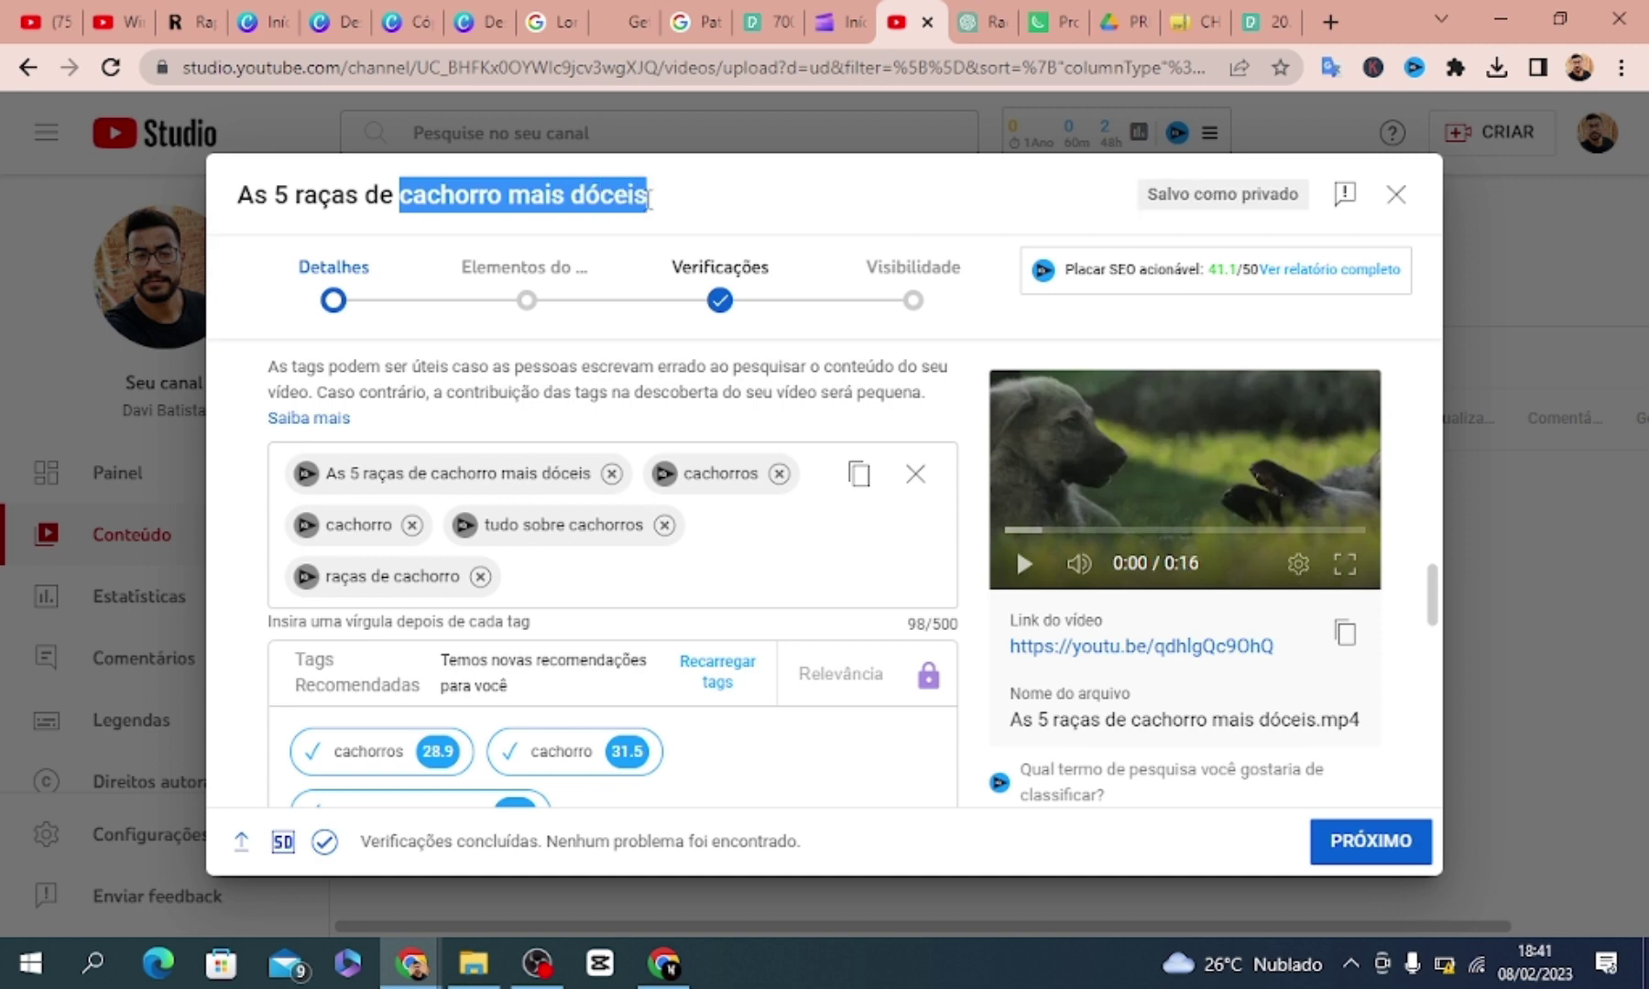
{"action": "left_click", "coordinate": [547, 588]}
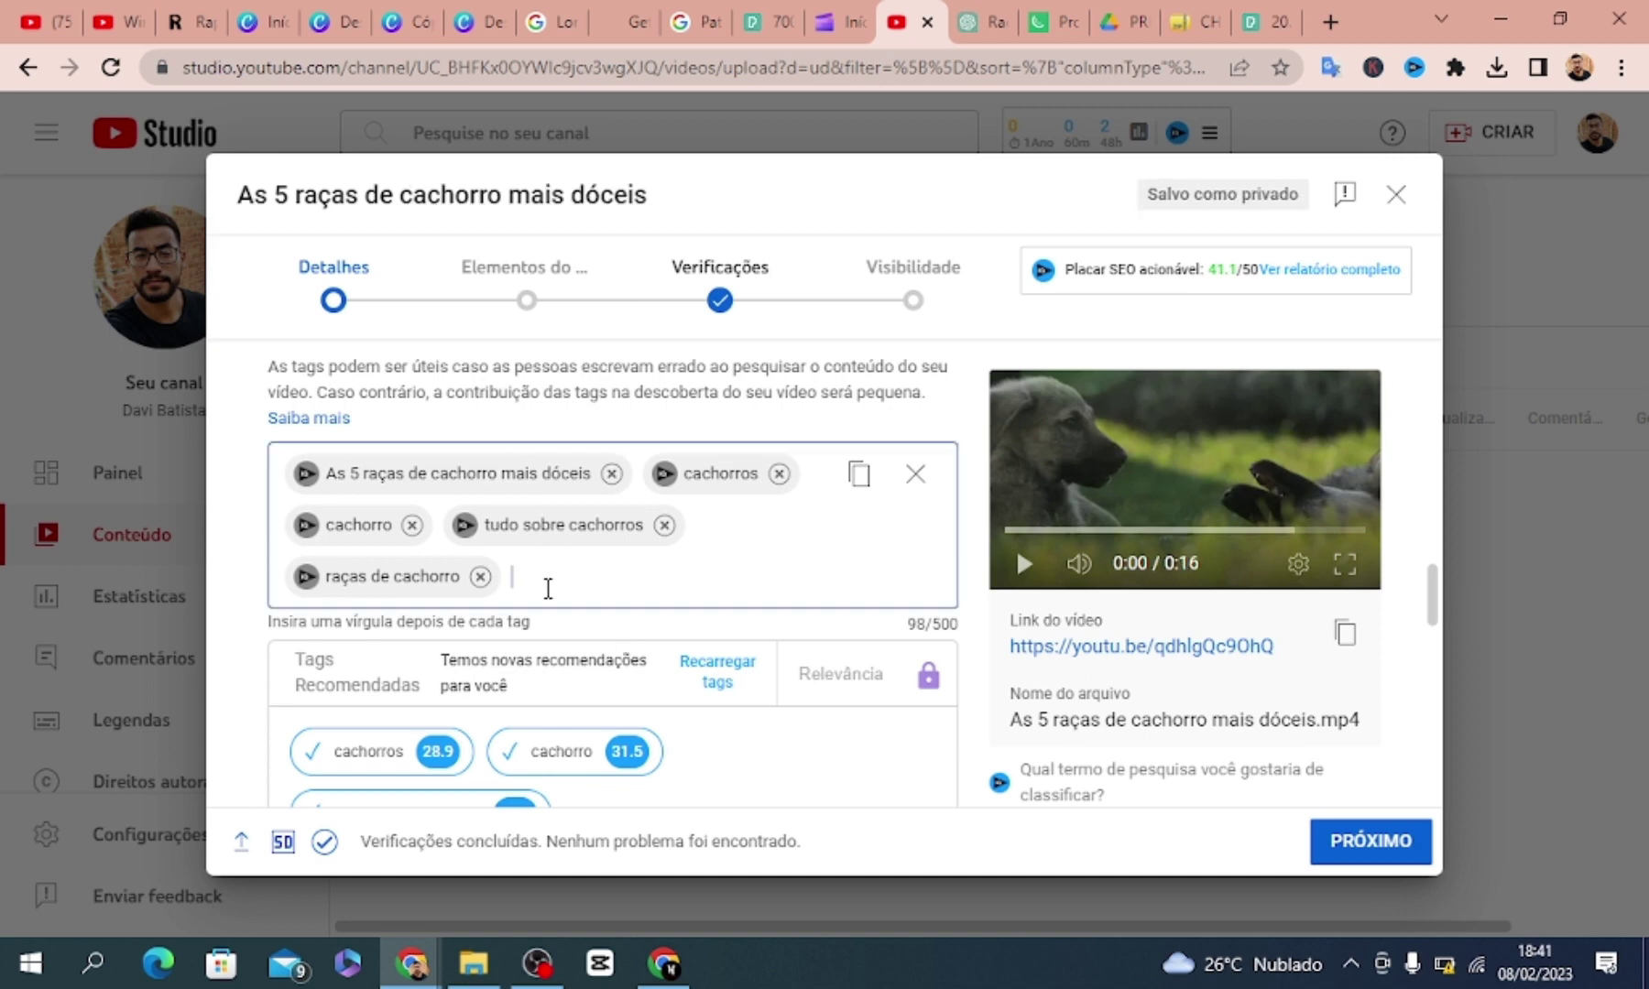
{"action": "key", "text": "ctrl+v"}
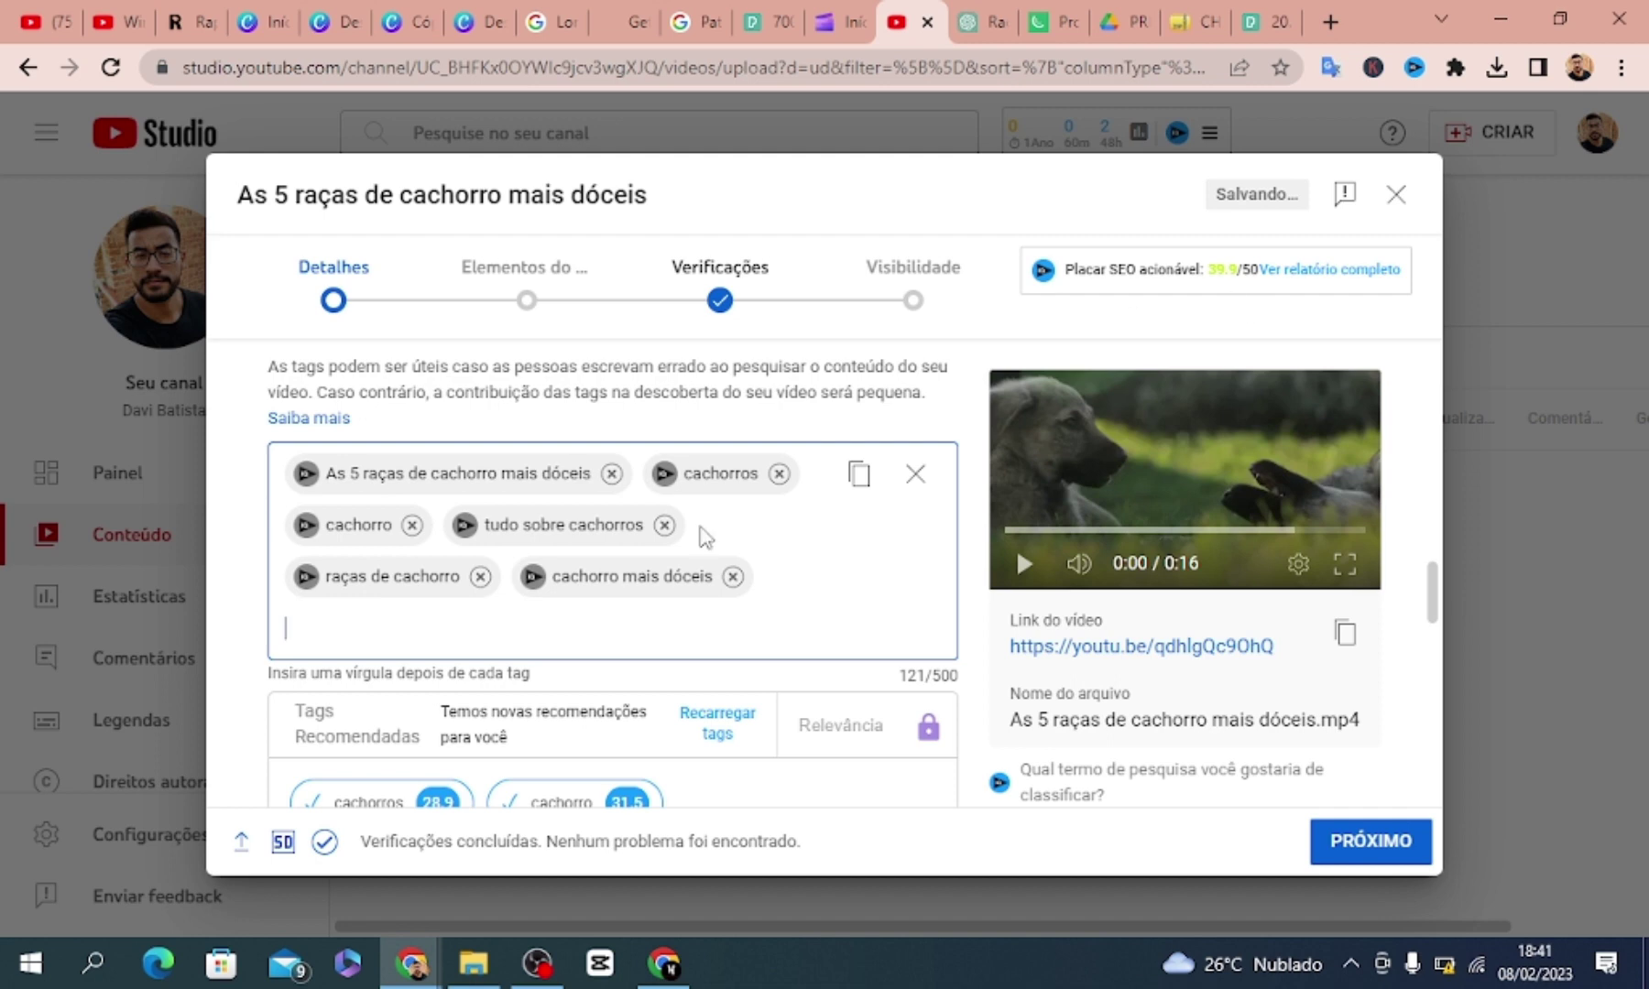
{"action": "left_click", "coordinate": [732, 576]}
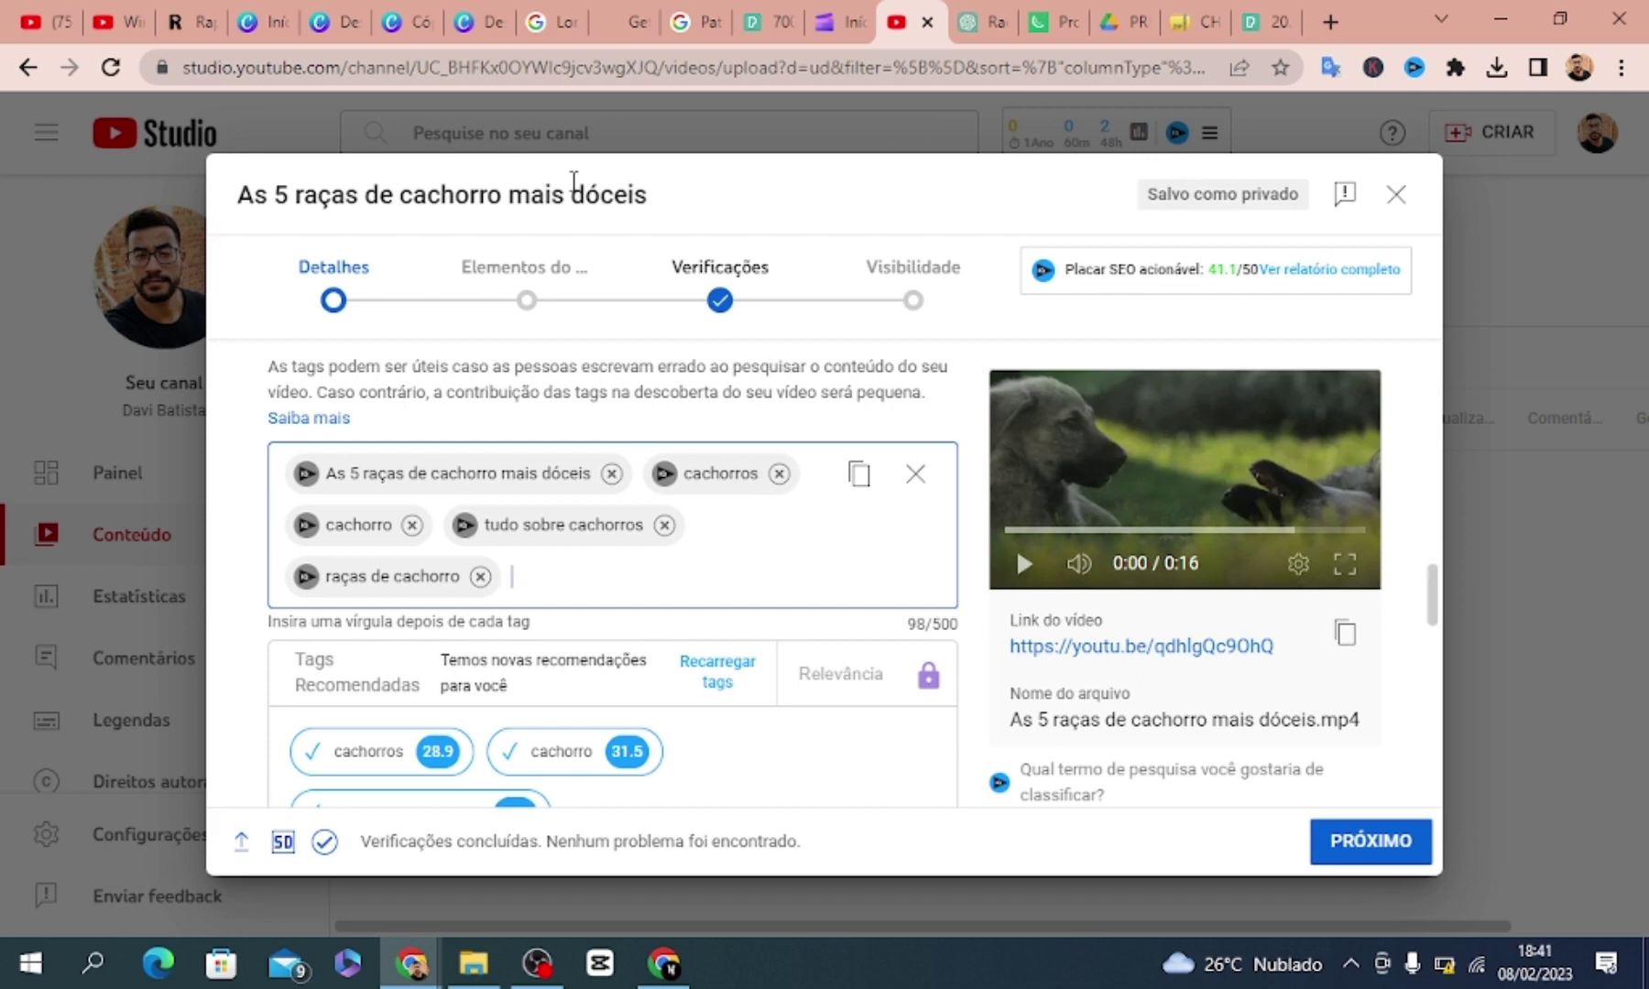
Switch to the Rapidtags generator and try "cachorro mais dóceis" as the search phrase, replacing it with "r"
{"action": "left_click", "coordinate": [178, 27]}
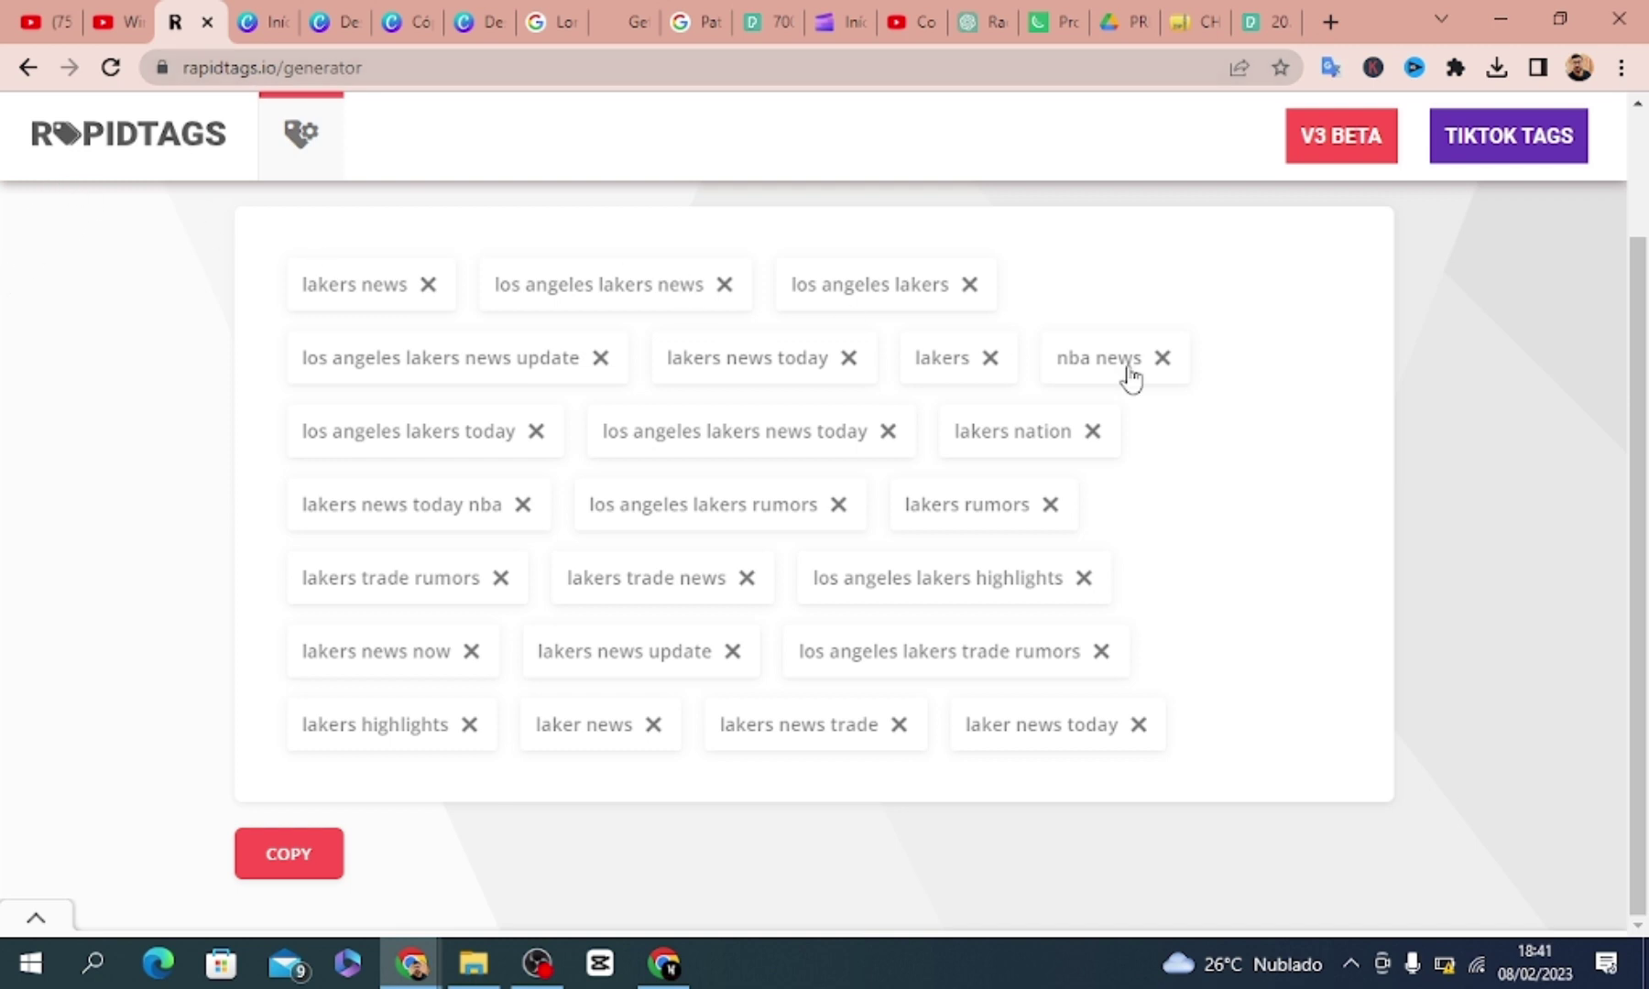
{"action": "scroll", "coordinate": [1641, 183], "scroll_direction": "up", "scroll_amount": 2}
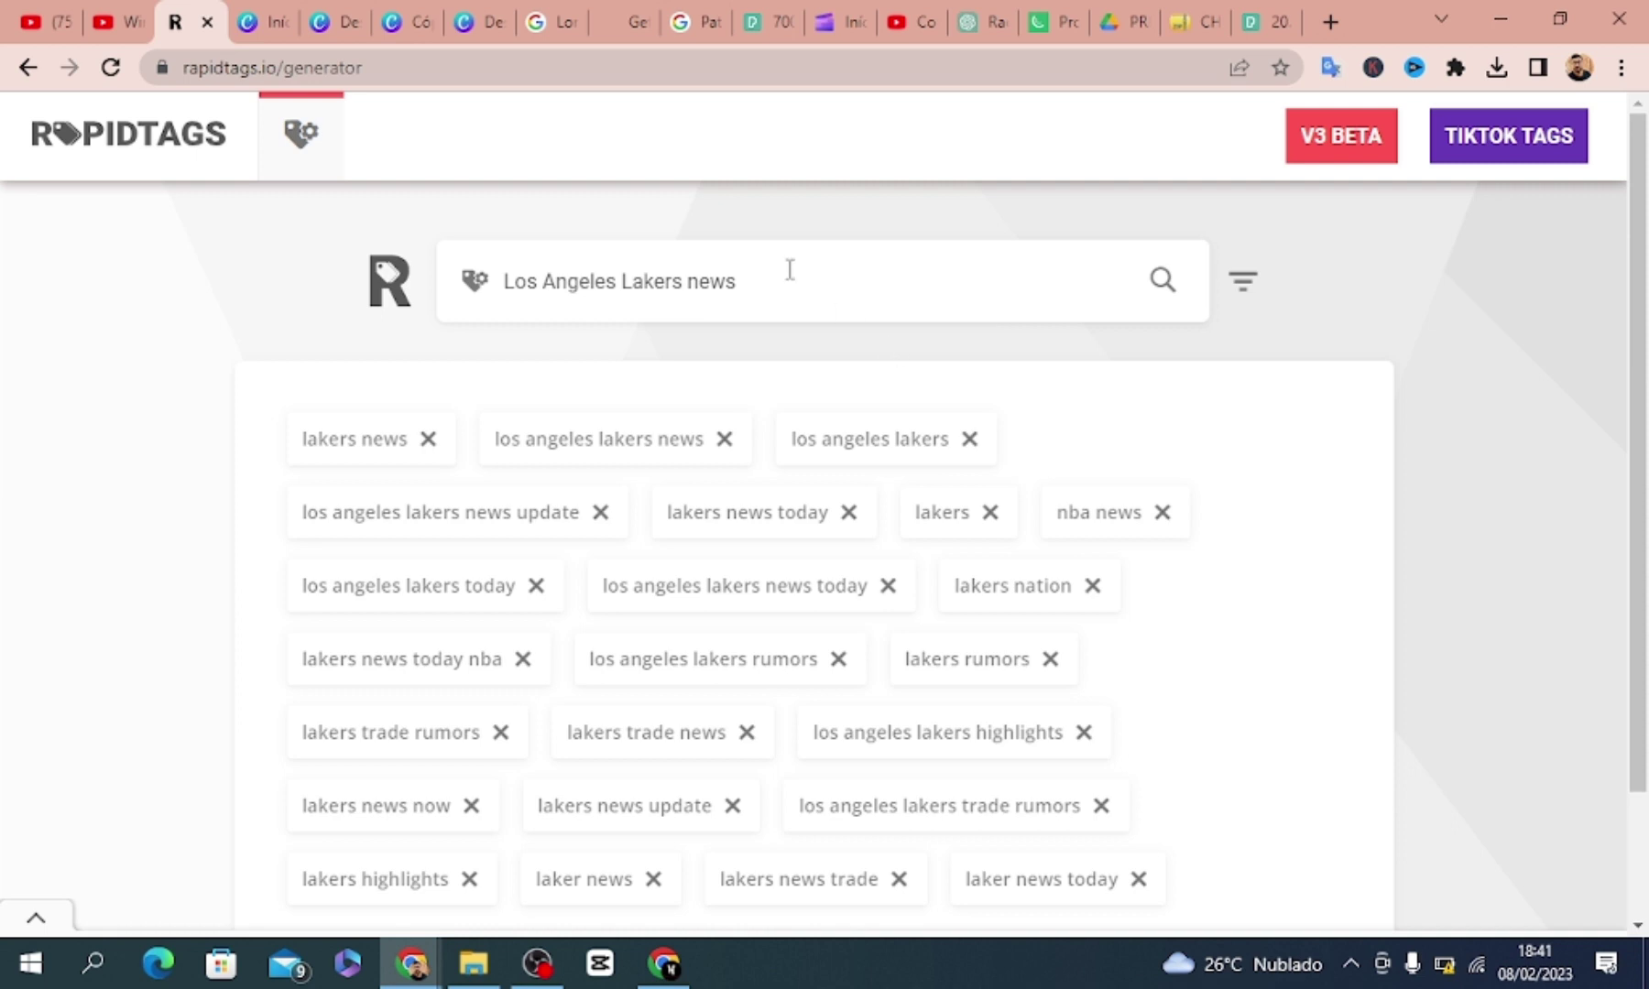
{"action": "left_click_drag", "start_coordinate": [789, 270], "coordinate": [502, 293]}
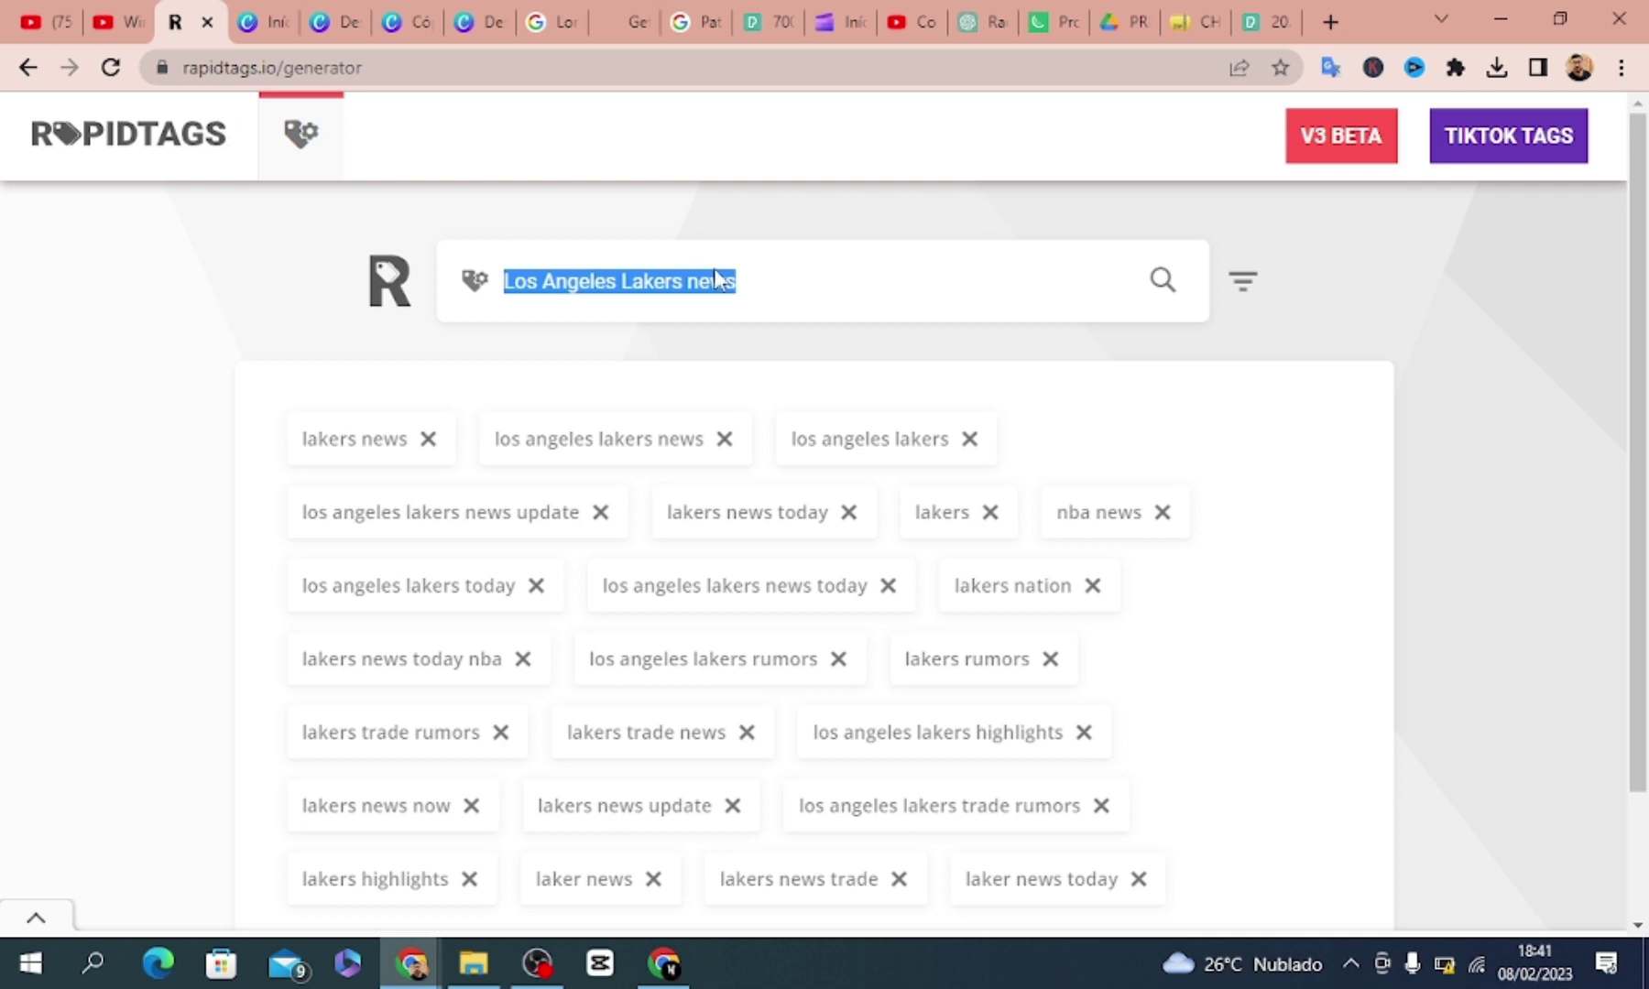
{"action": "key", "text": "ctrl+v"}
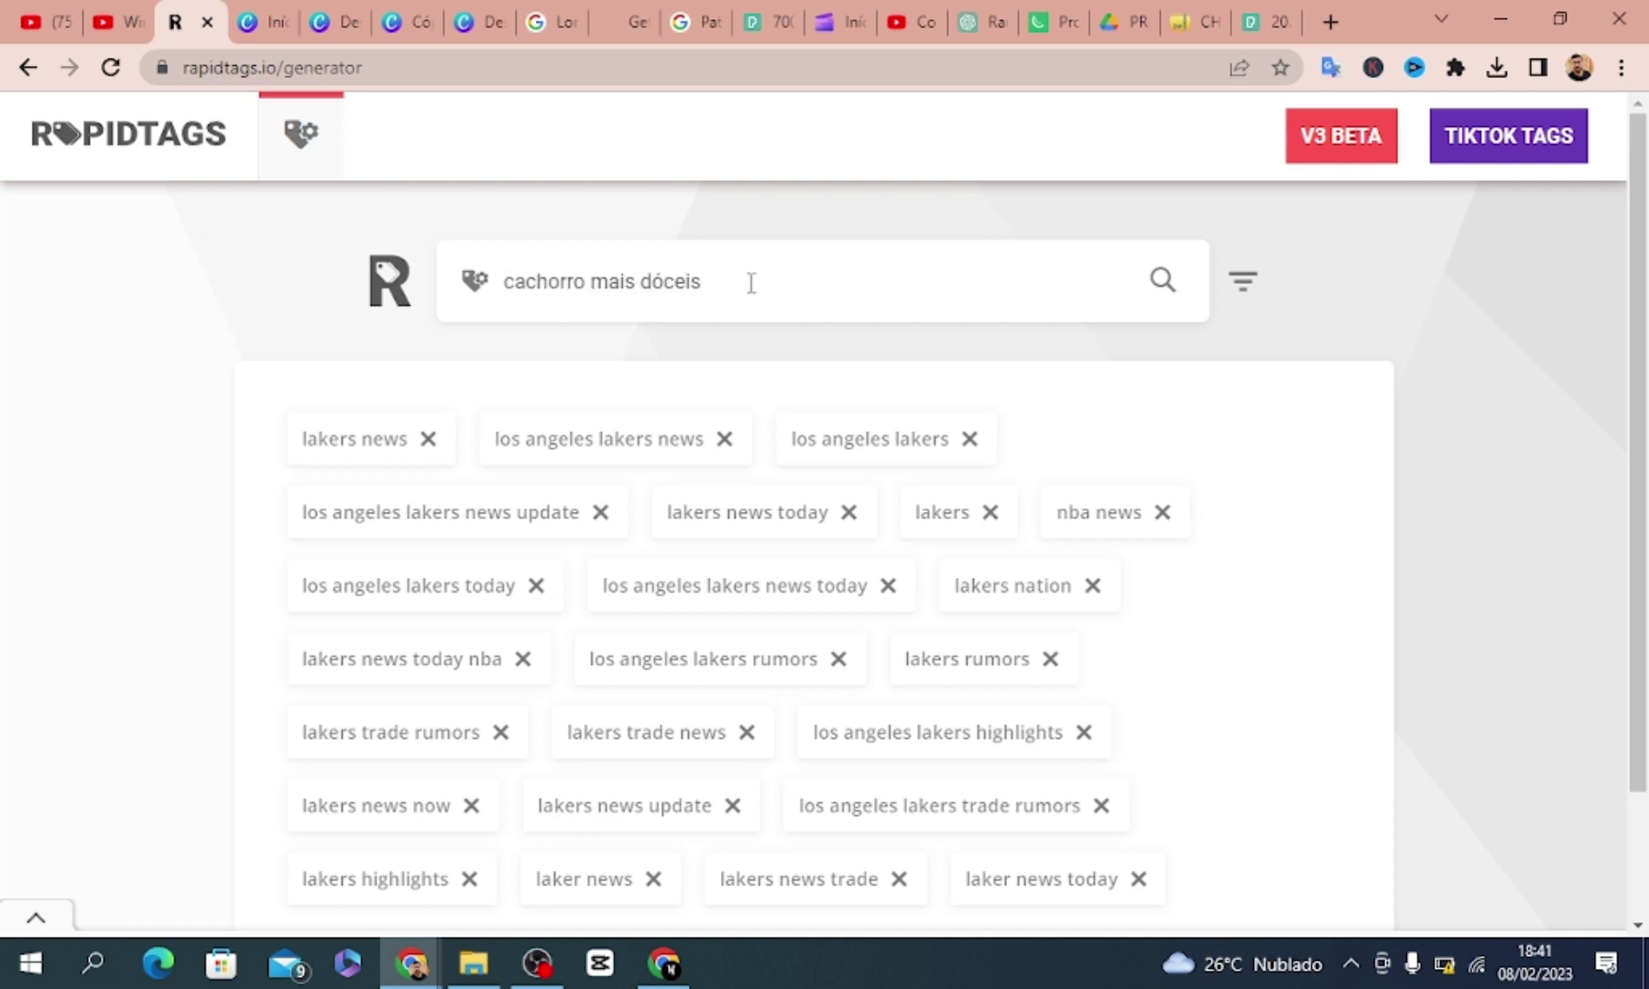
{"action": "key", "text": "ctrl+a"}
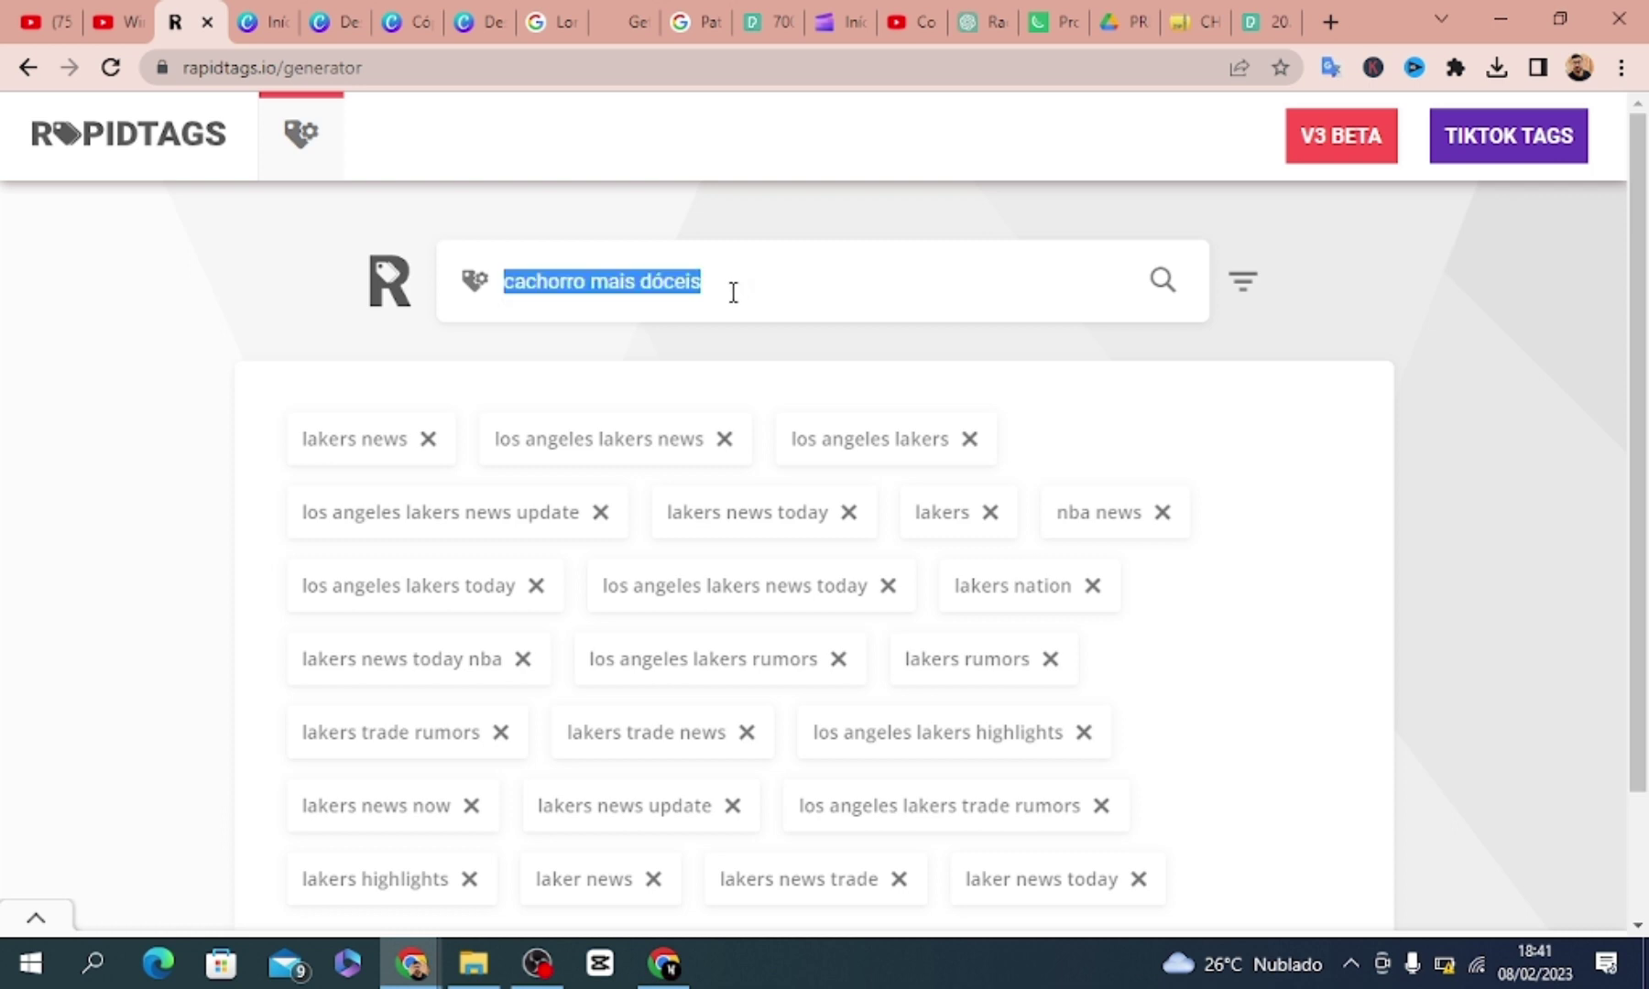
{"action": "type", "text": "r"}
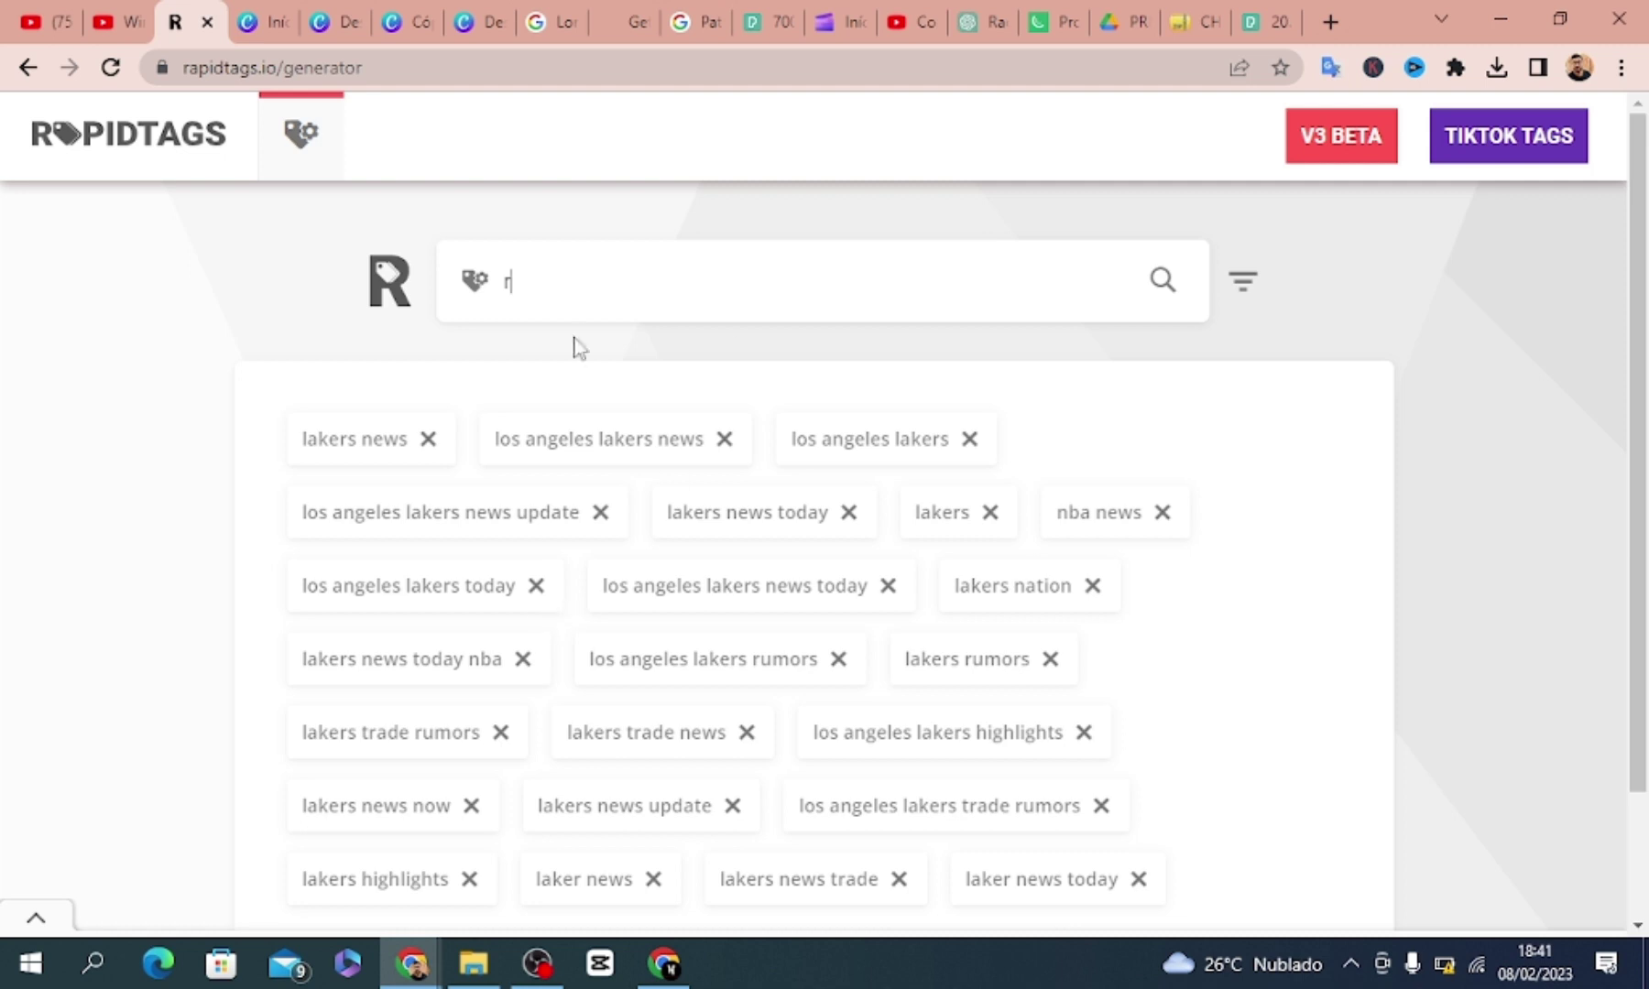
Copy the full video title "As 5 raças de cachorro mais dóceis" from YouTube Studio and generate tags for it in Rapidtags
{"action": "left_click", "coordinate": [901, 25]}
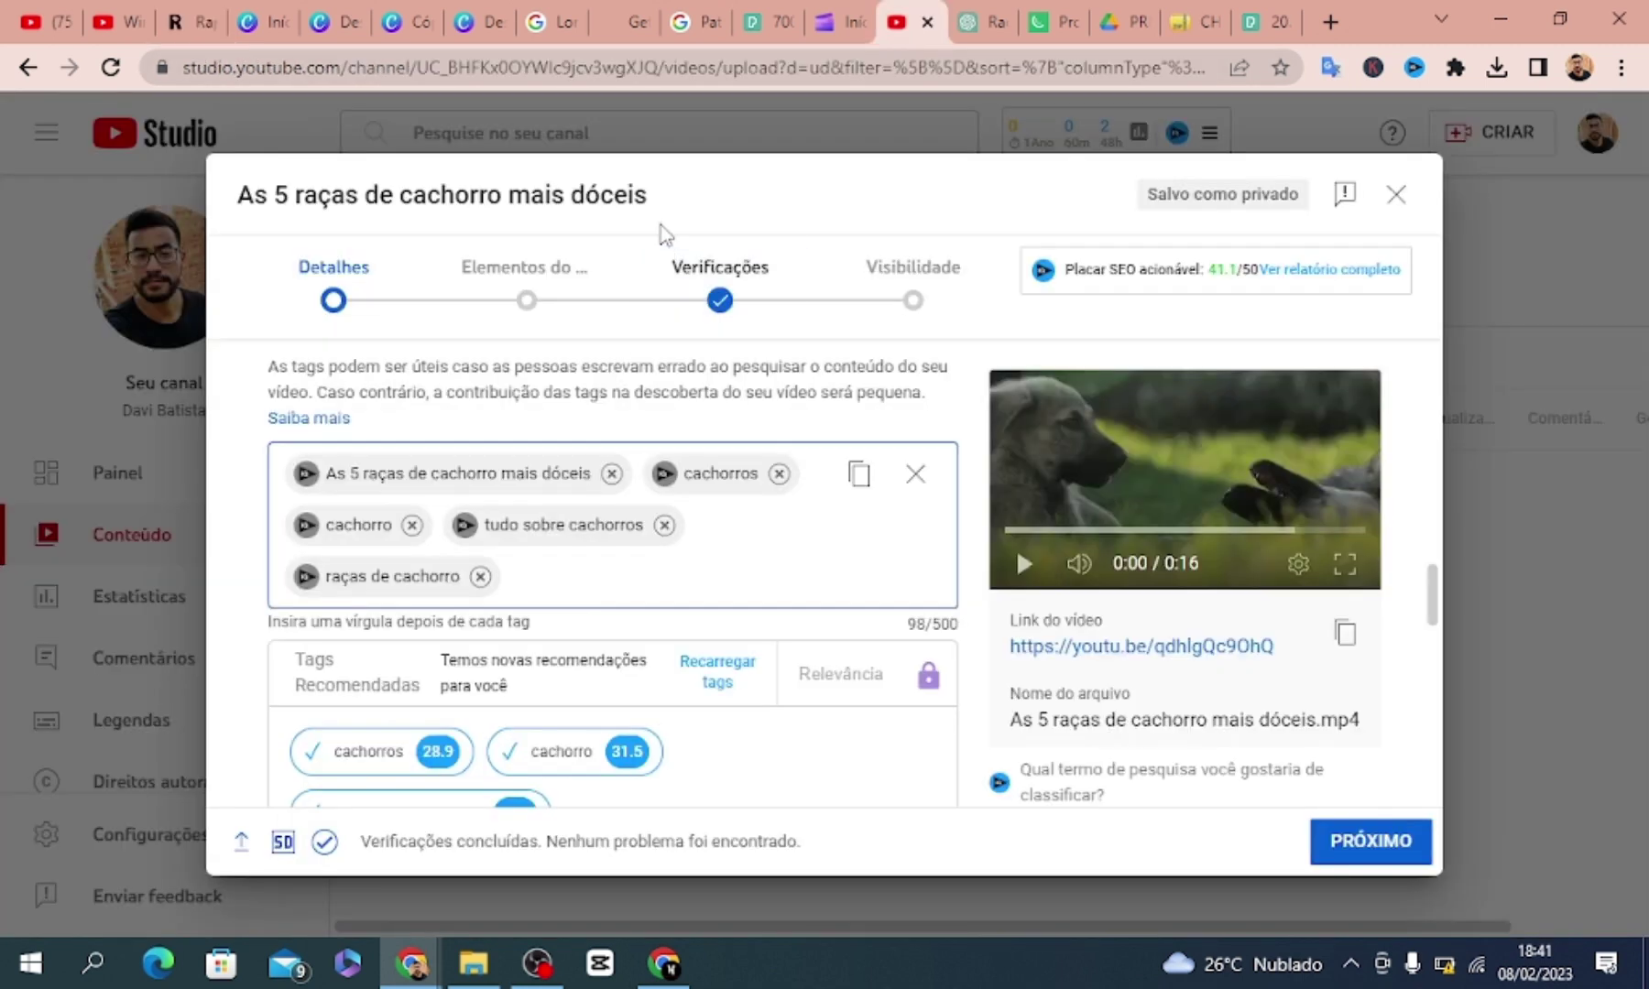
{"action": "left_click_drag", "start_coordinate": [649, 195], "coordinate": [231, 203]}
{"action": "key", "text": "ctrl+c"}
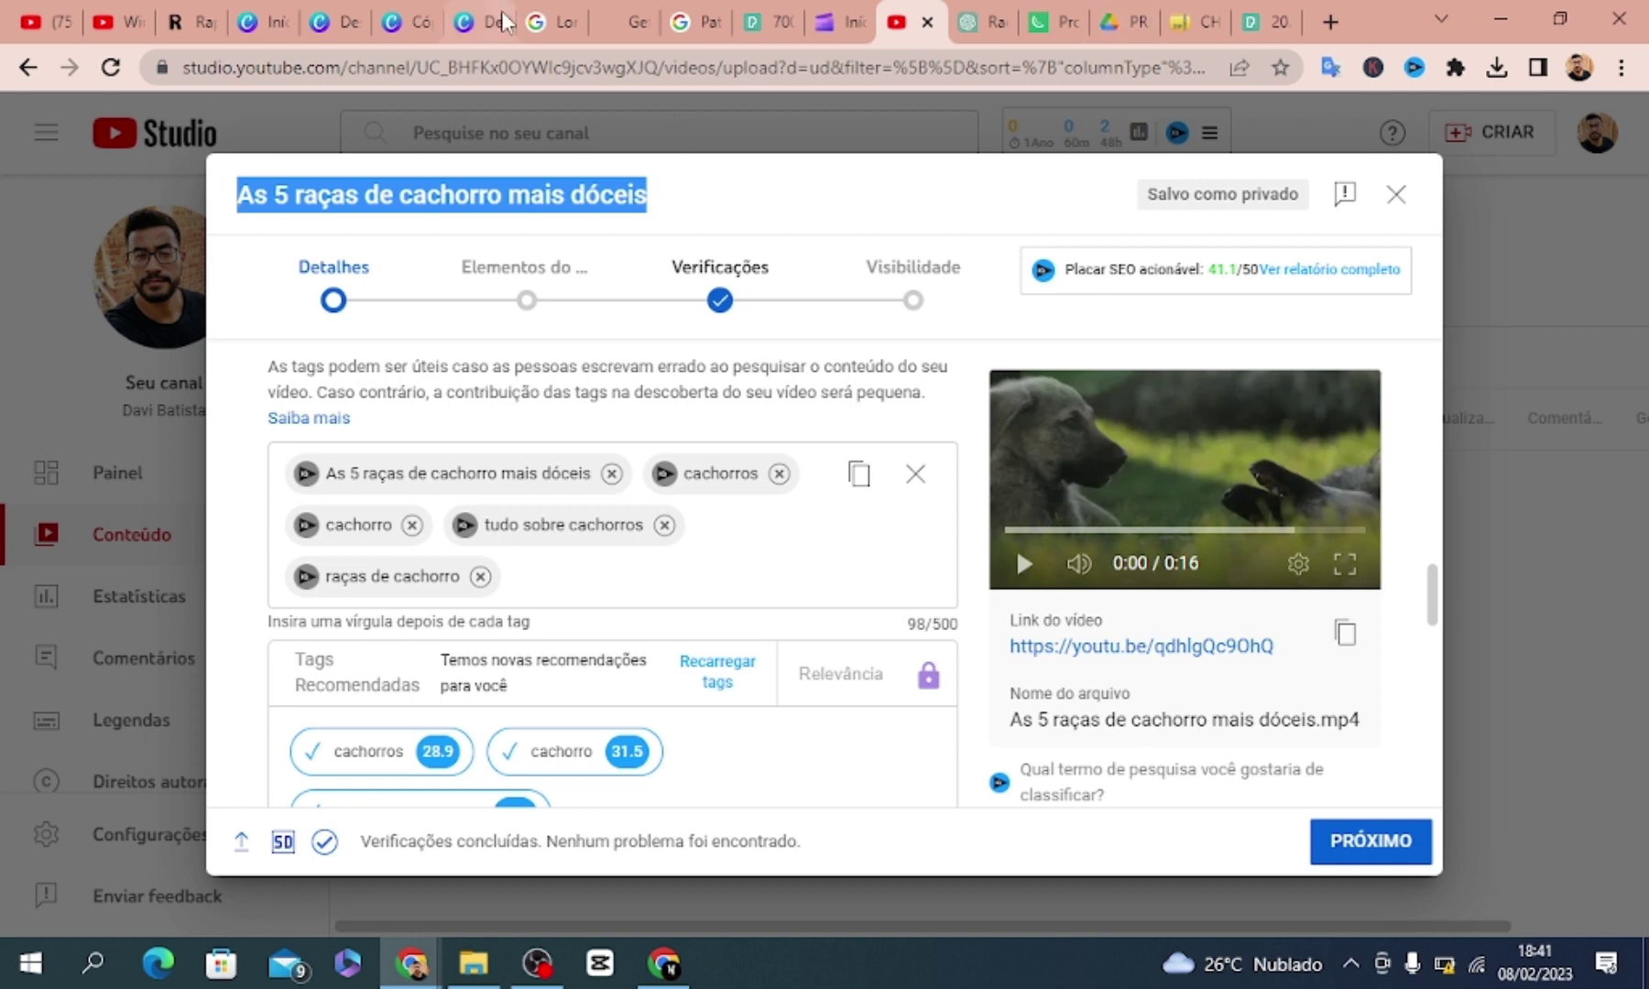
{"action": "left_click", "coordinate": [188, 22]}
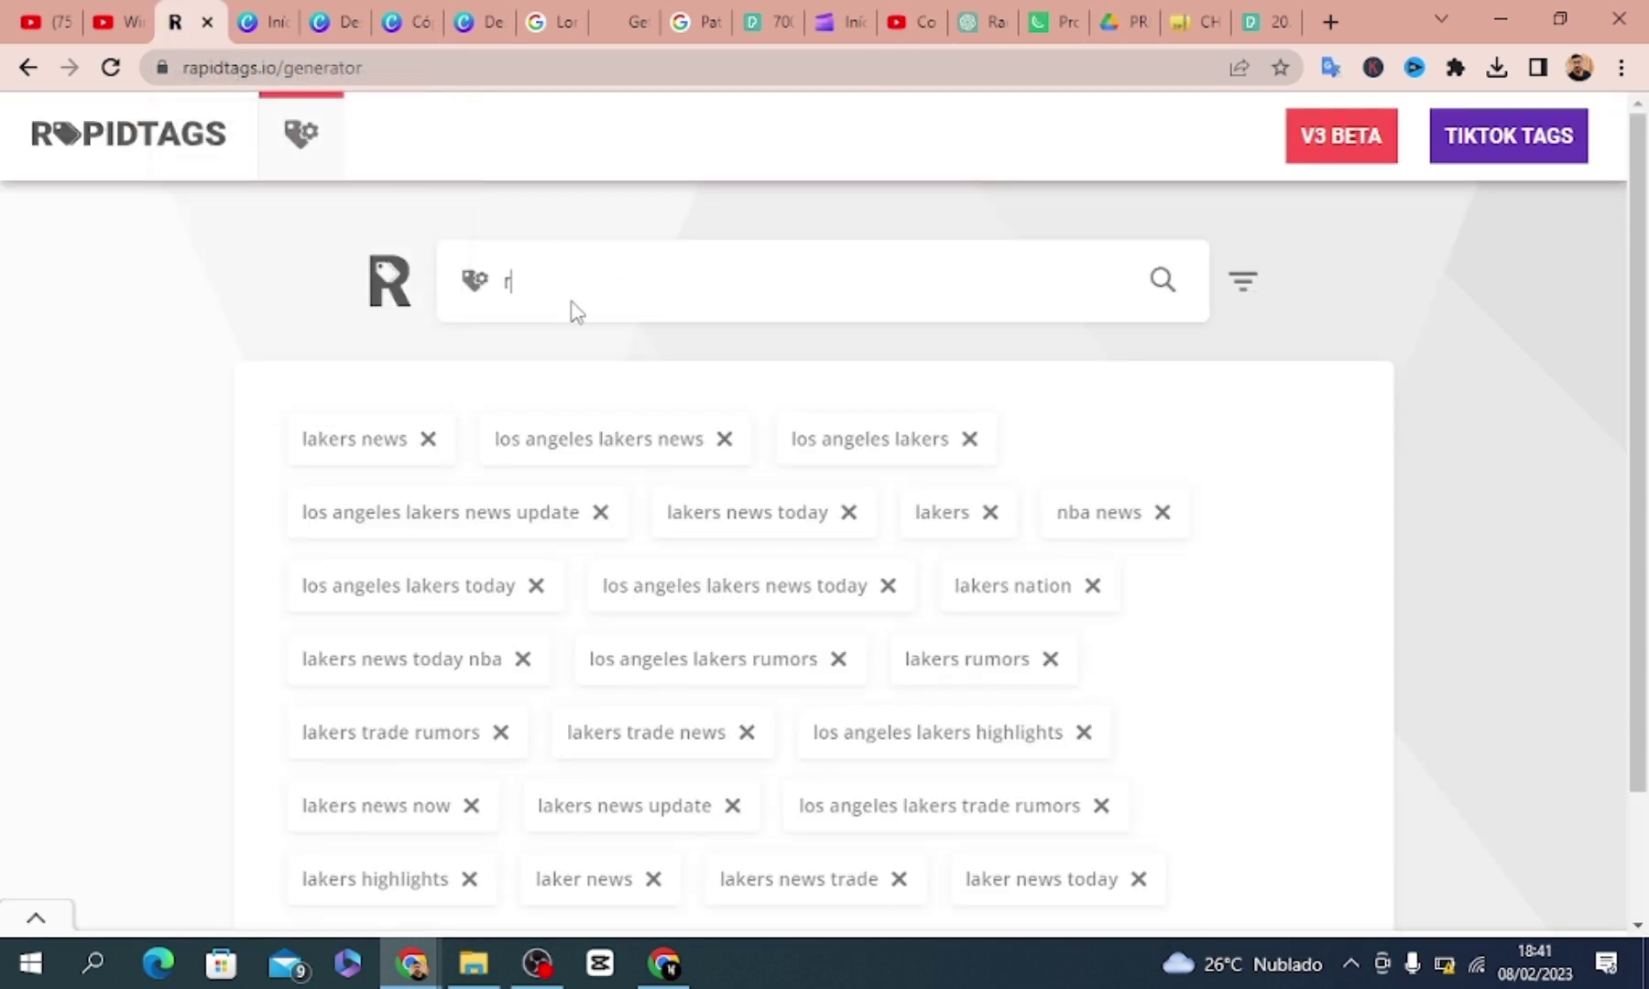
{"action": "key", "text": "ctrl+v"}
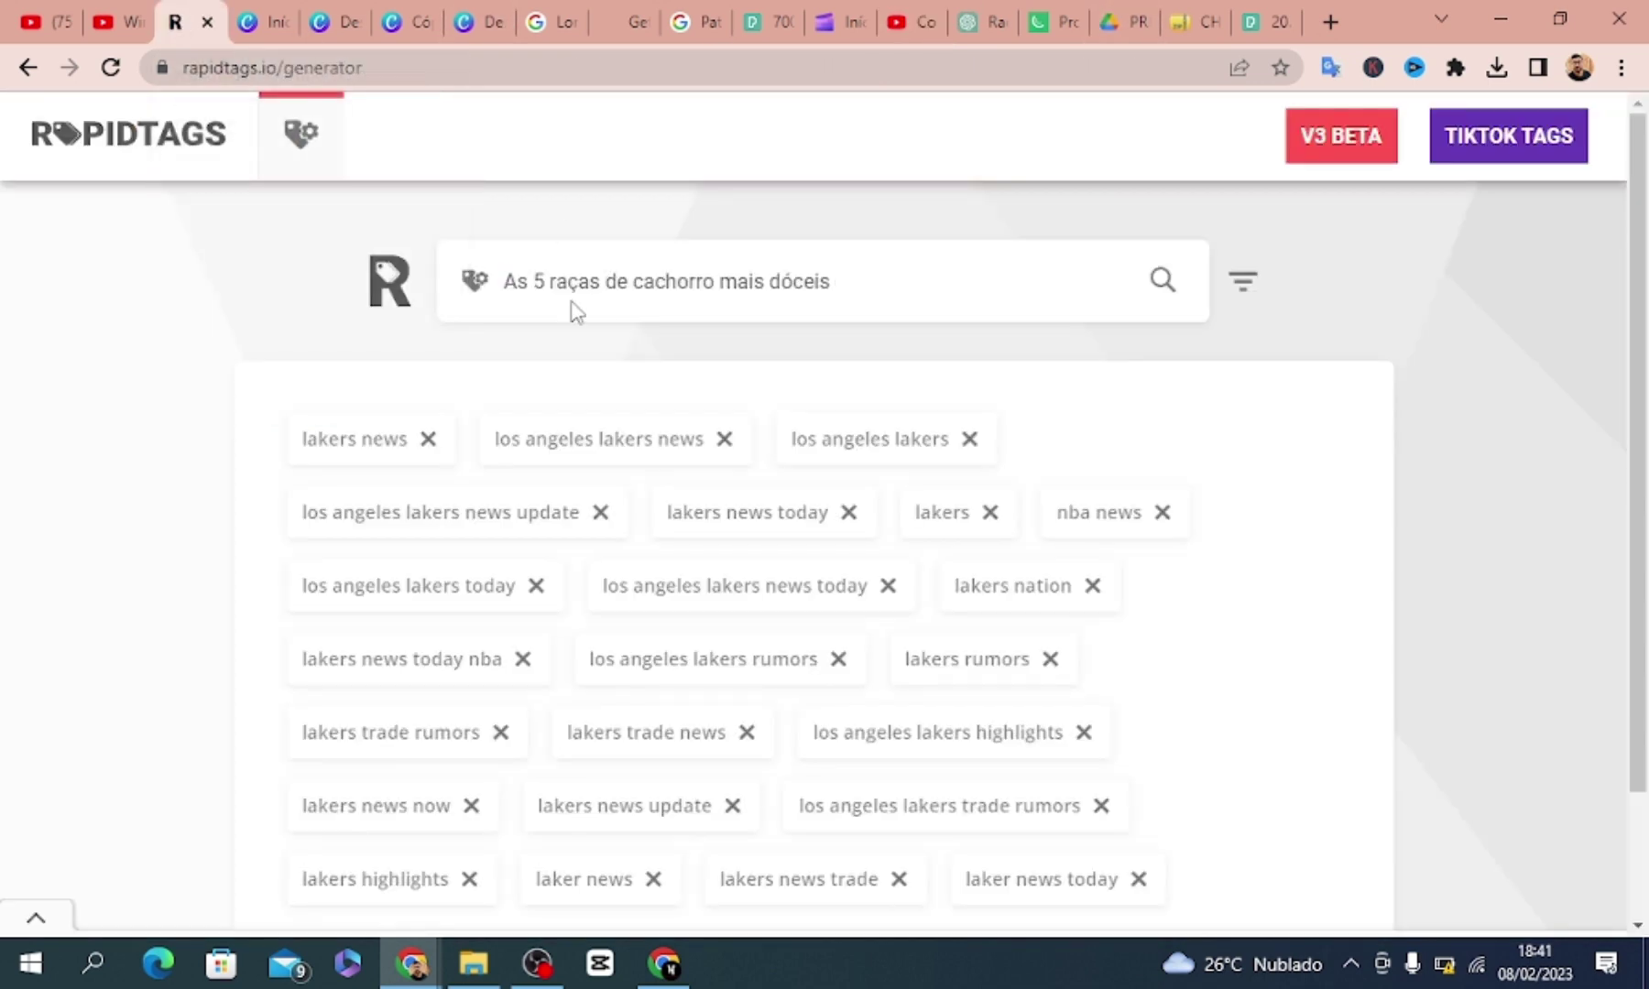
{"action": "key", "text": "Return"}
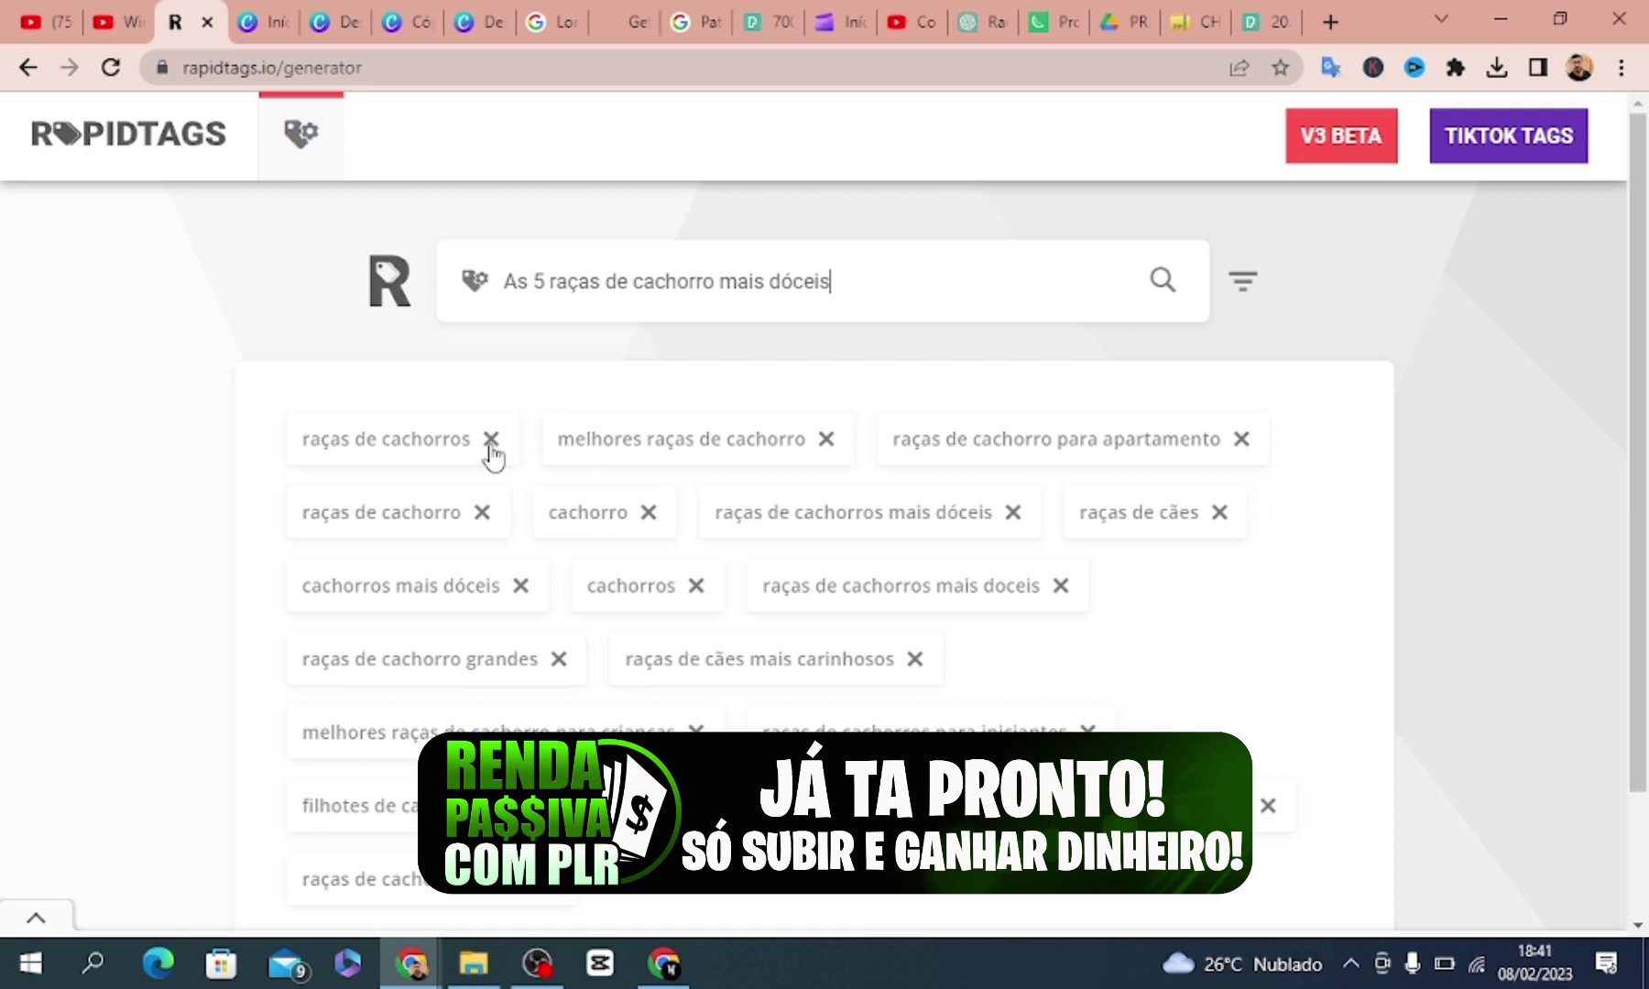
Remove "raças de cachorros" from the generated Rapidtags list and copy the remaining tags
{"action": "left_click_drag", "start_coordinate": [1646, 317], "coordinate": [1646, 371]}
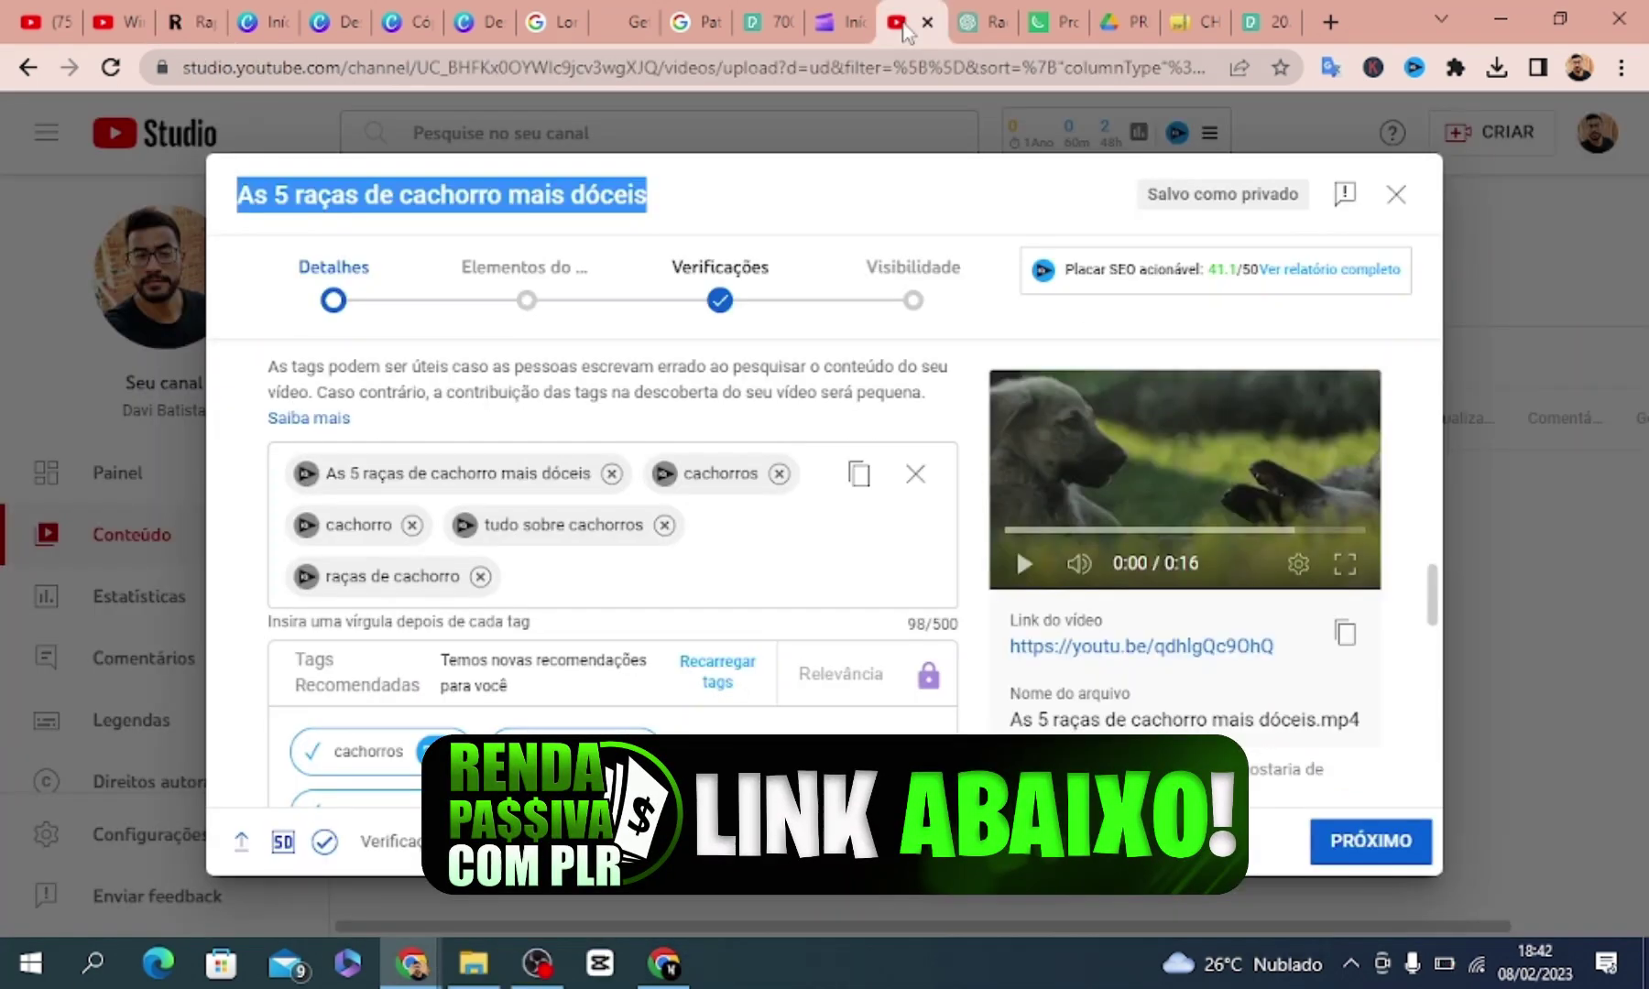
{"action": "left_click", "coordinate": [912, 22]}
{"action": "left_click_drag", "start_coordinate": [192, 22], "coordinate": [769, 36]}
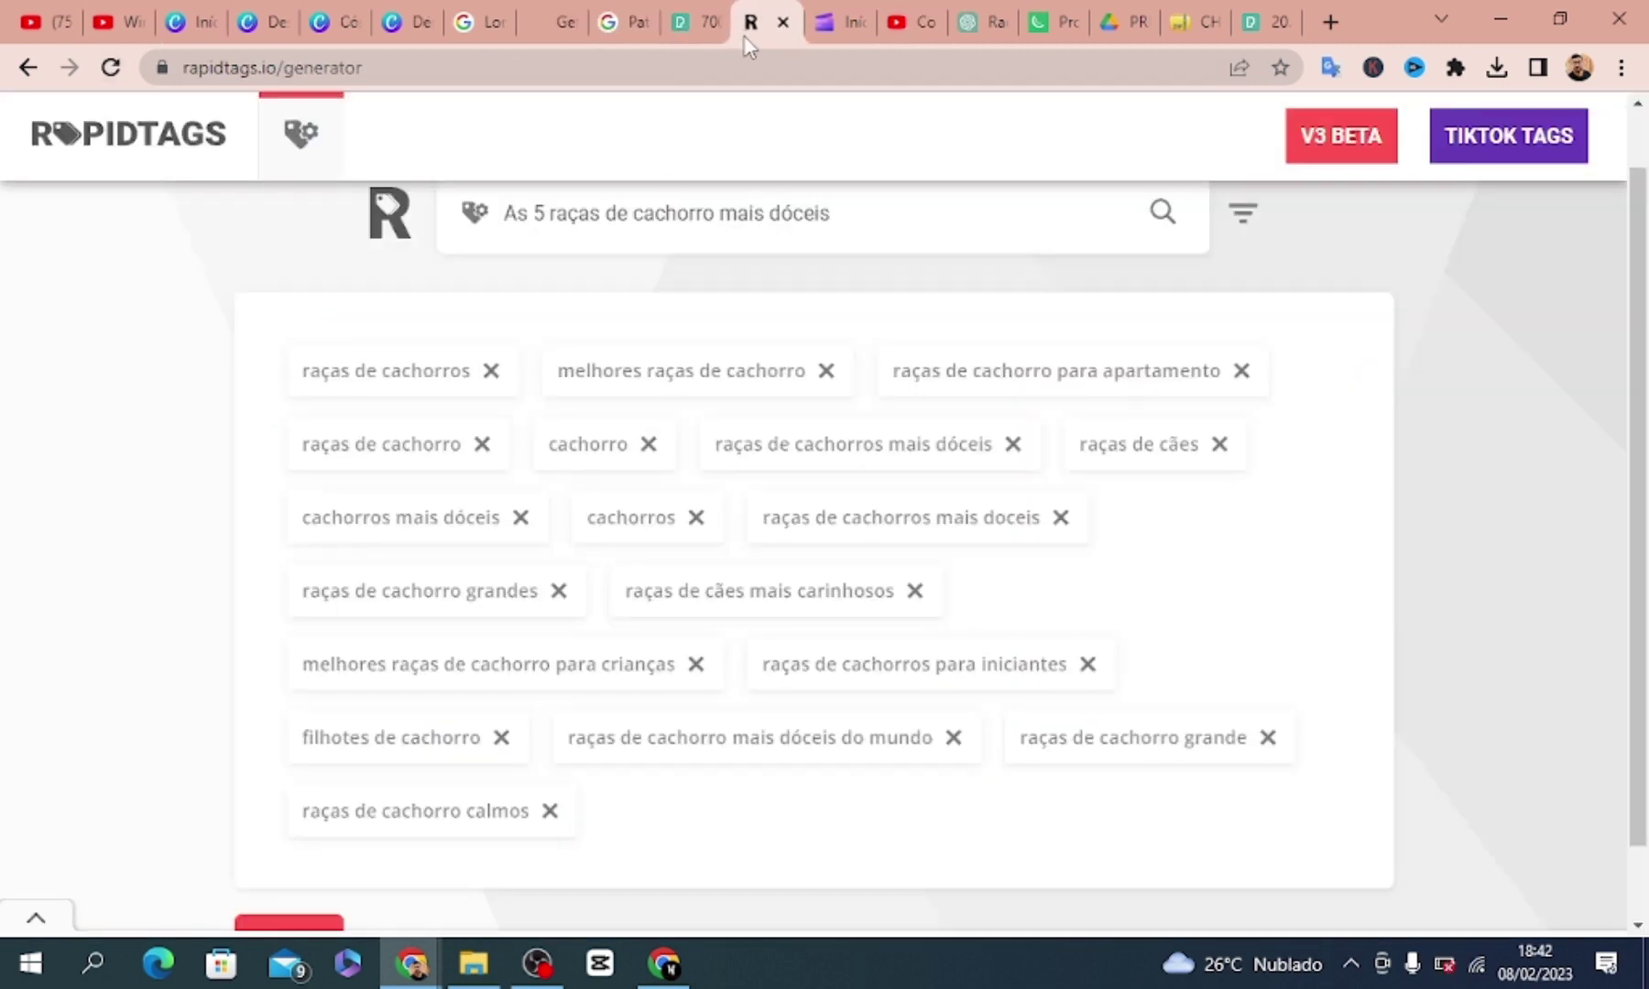
{"action": "left_click", "coordinate": [492, 372]}
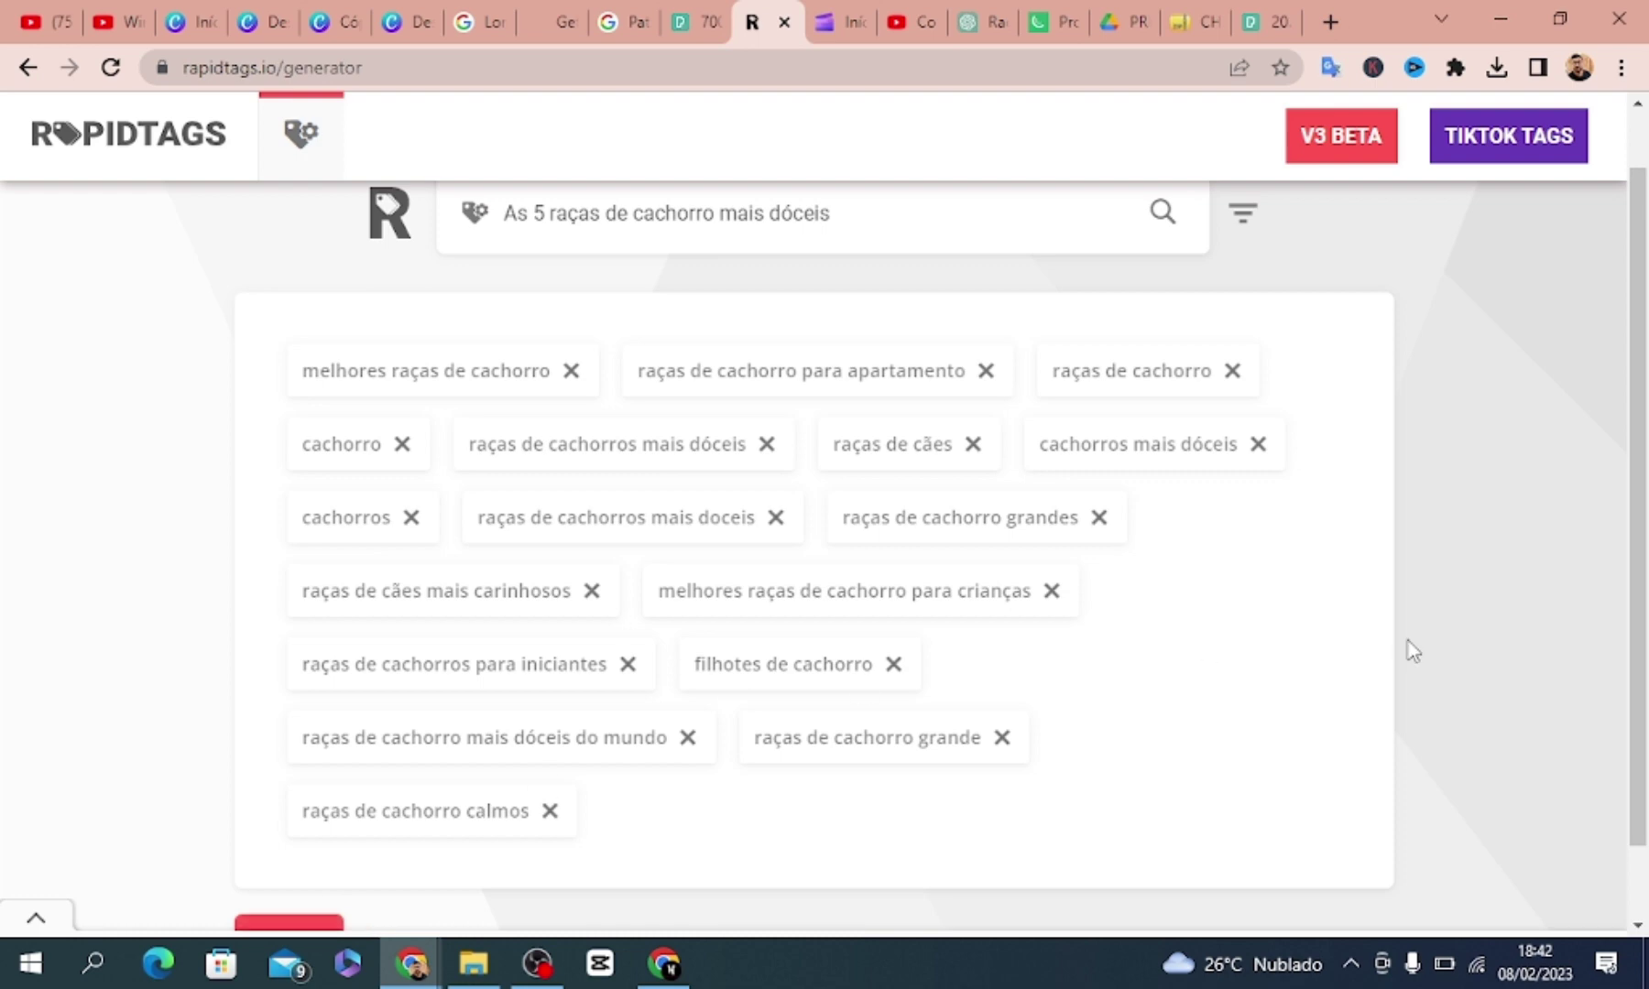
{"action": "scroll", "coordinate": [1409, 651], "scroll_direction": "down", "scroll_amount": 1}
{"action": "left_click", "coordinate": [320, 853]}
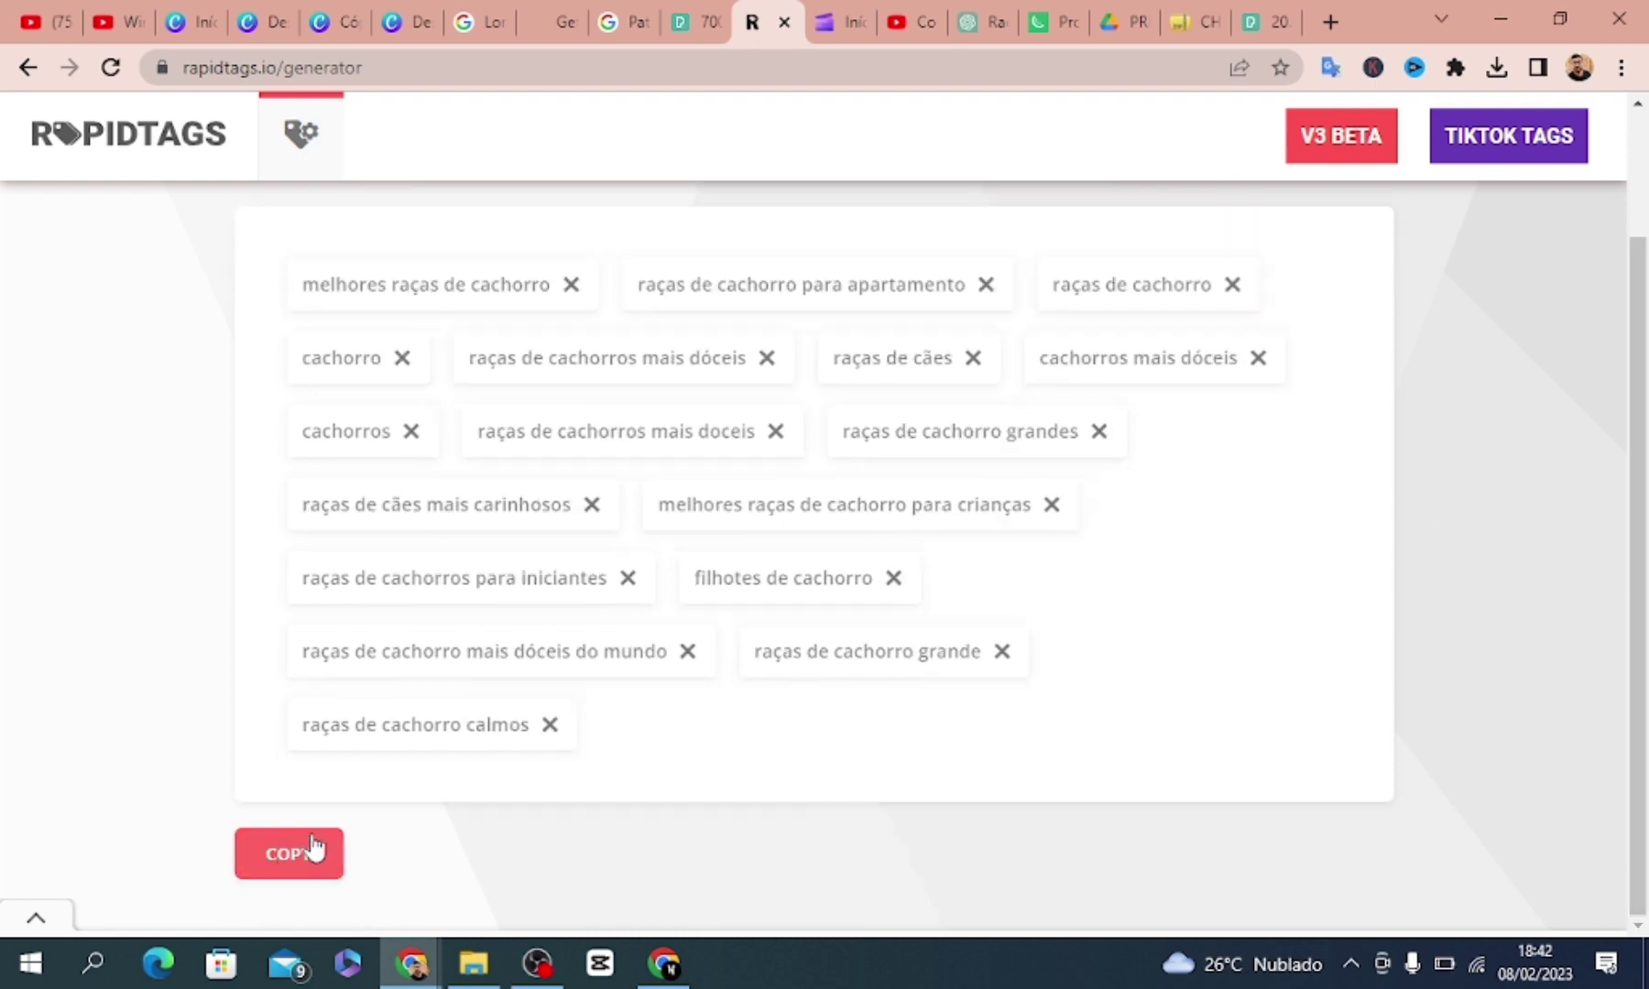
Paste the copied tags into the YouTube video's tags, and remove "raças de cachorro calmos" and "raças de cachorro grande"
{"action": "left_click", "coordinate": [907, 22]}
{"action": "left_click", "coordinate": [531, 565]}
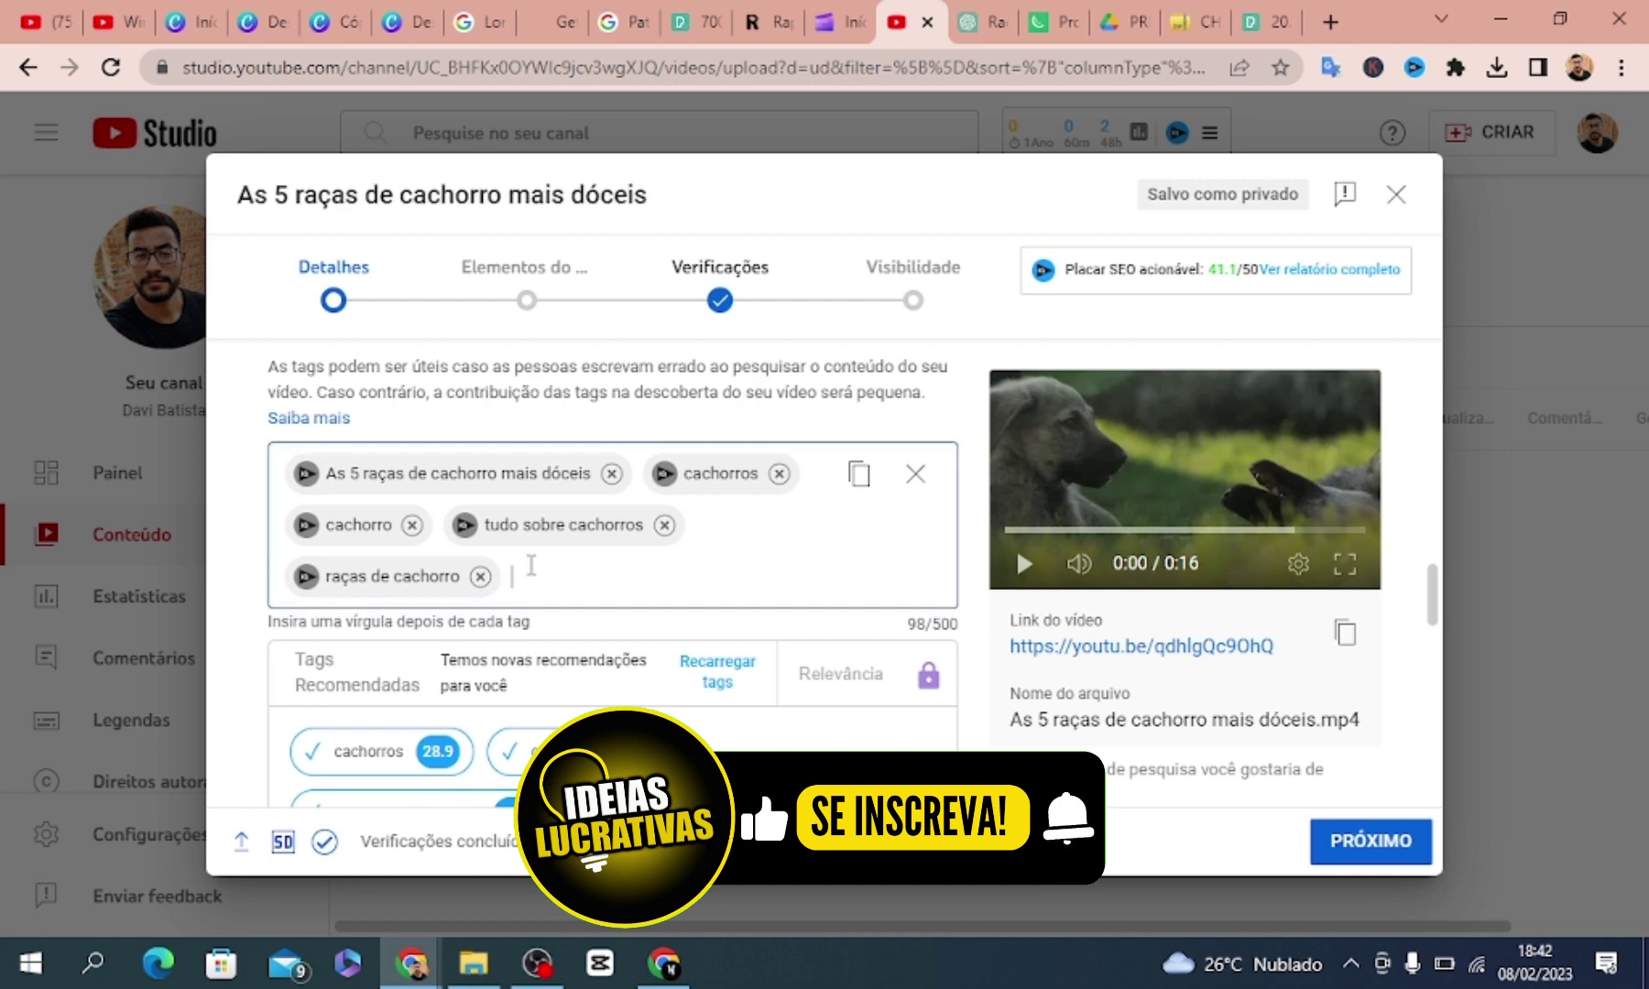
{"action": "key", "text": "ctrl+v"}
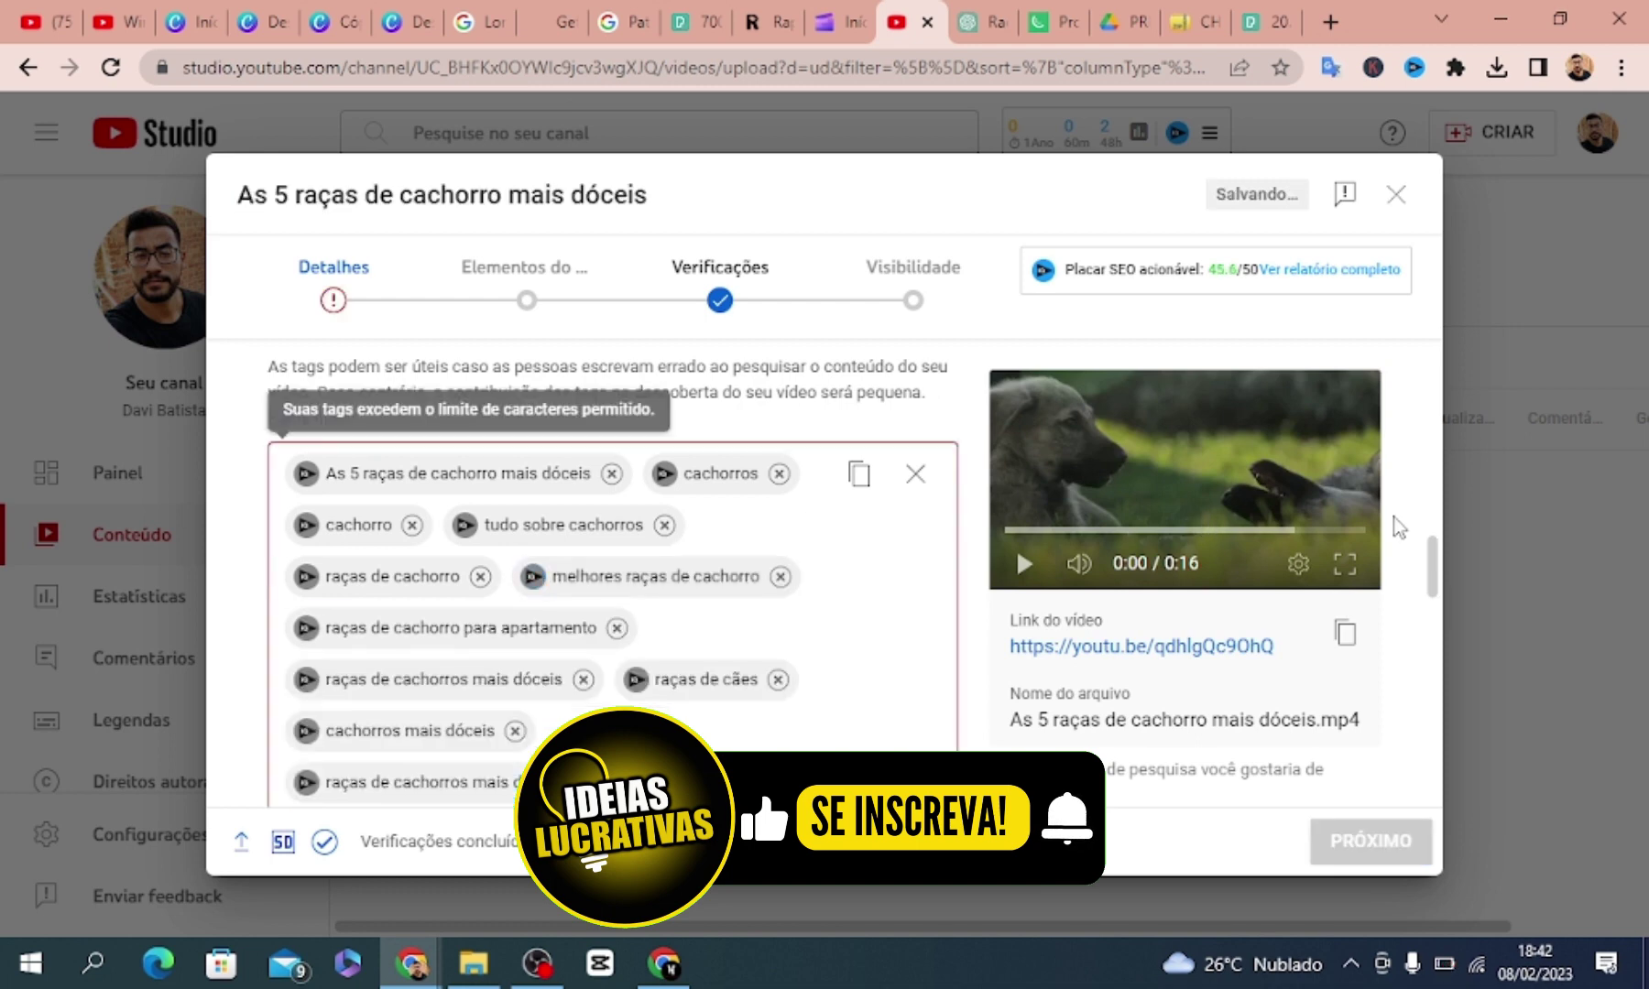
{"action": "left_click_drag", "start_coordinate": [1432, 573], "coordinate": [1436, 627]}
{"action": "scroll", "coordinate": [1436, 628], "scroll_direction": "down", "scroll_amount": 1}
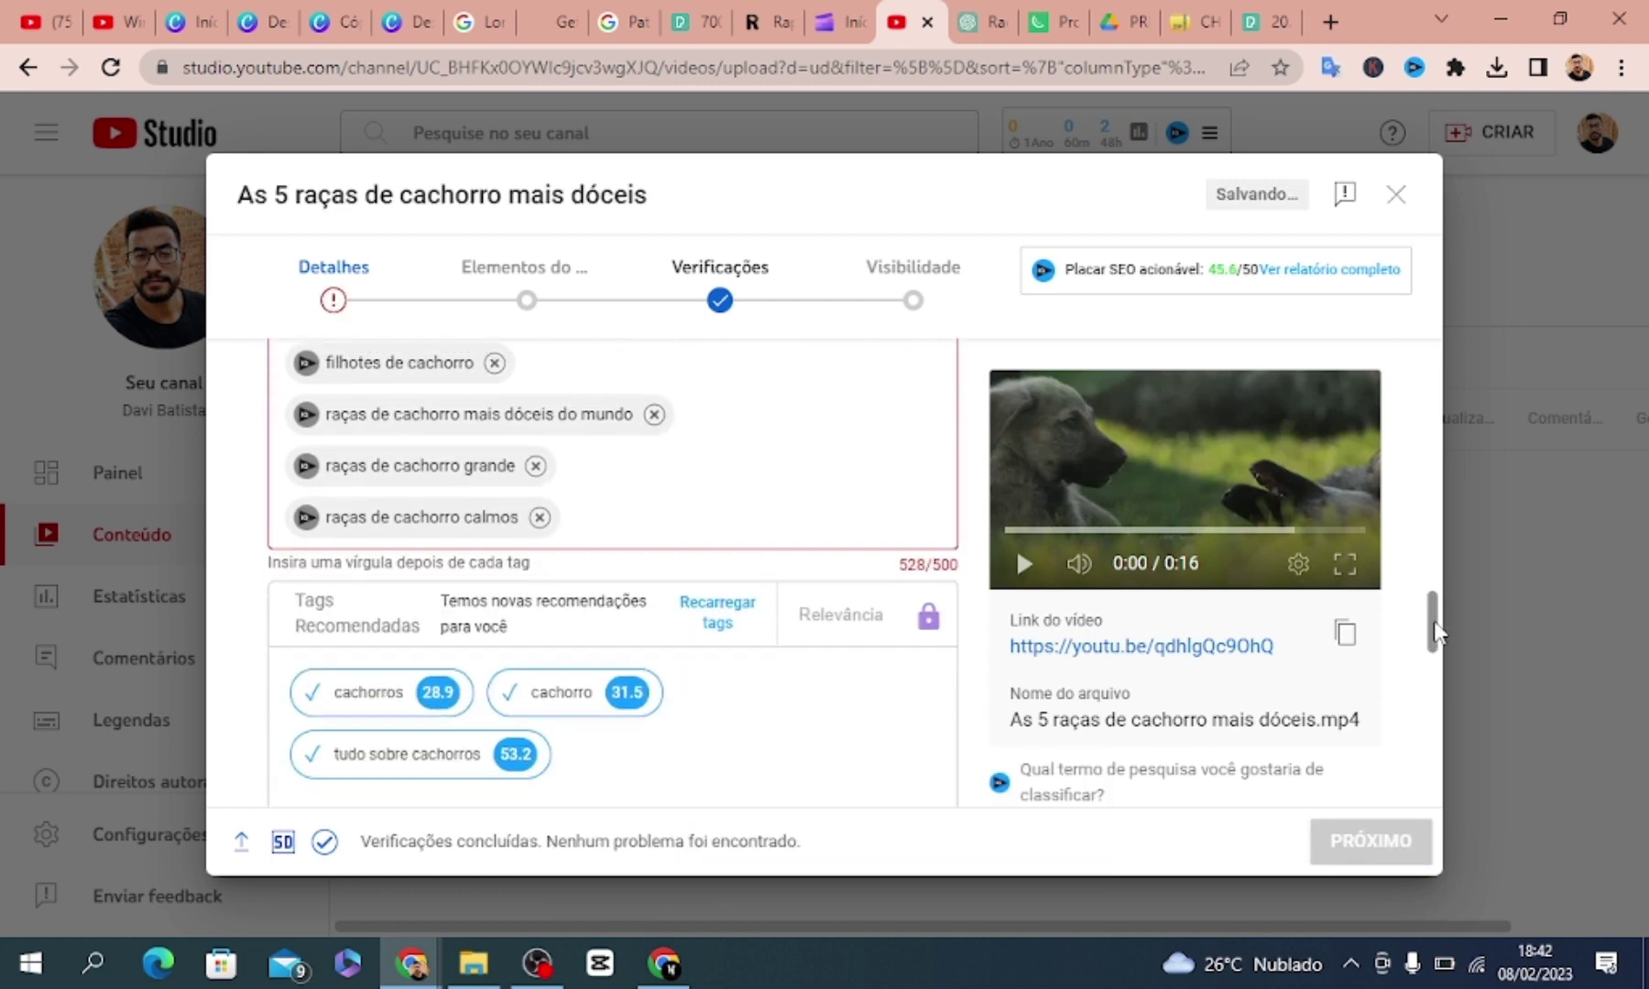
{"action": "left_click", "coordinate": [541, 517]}
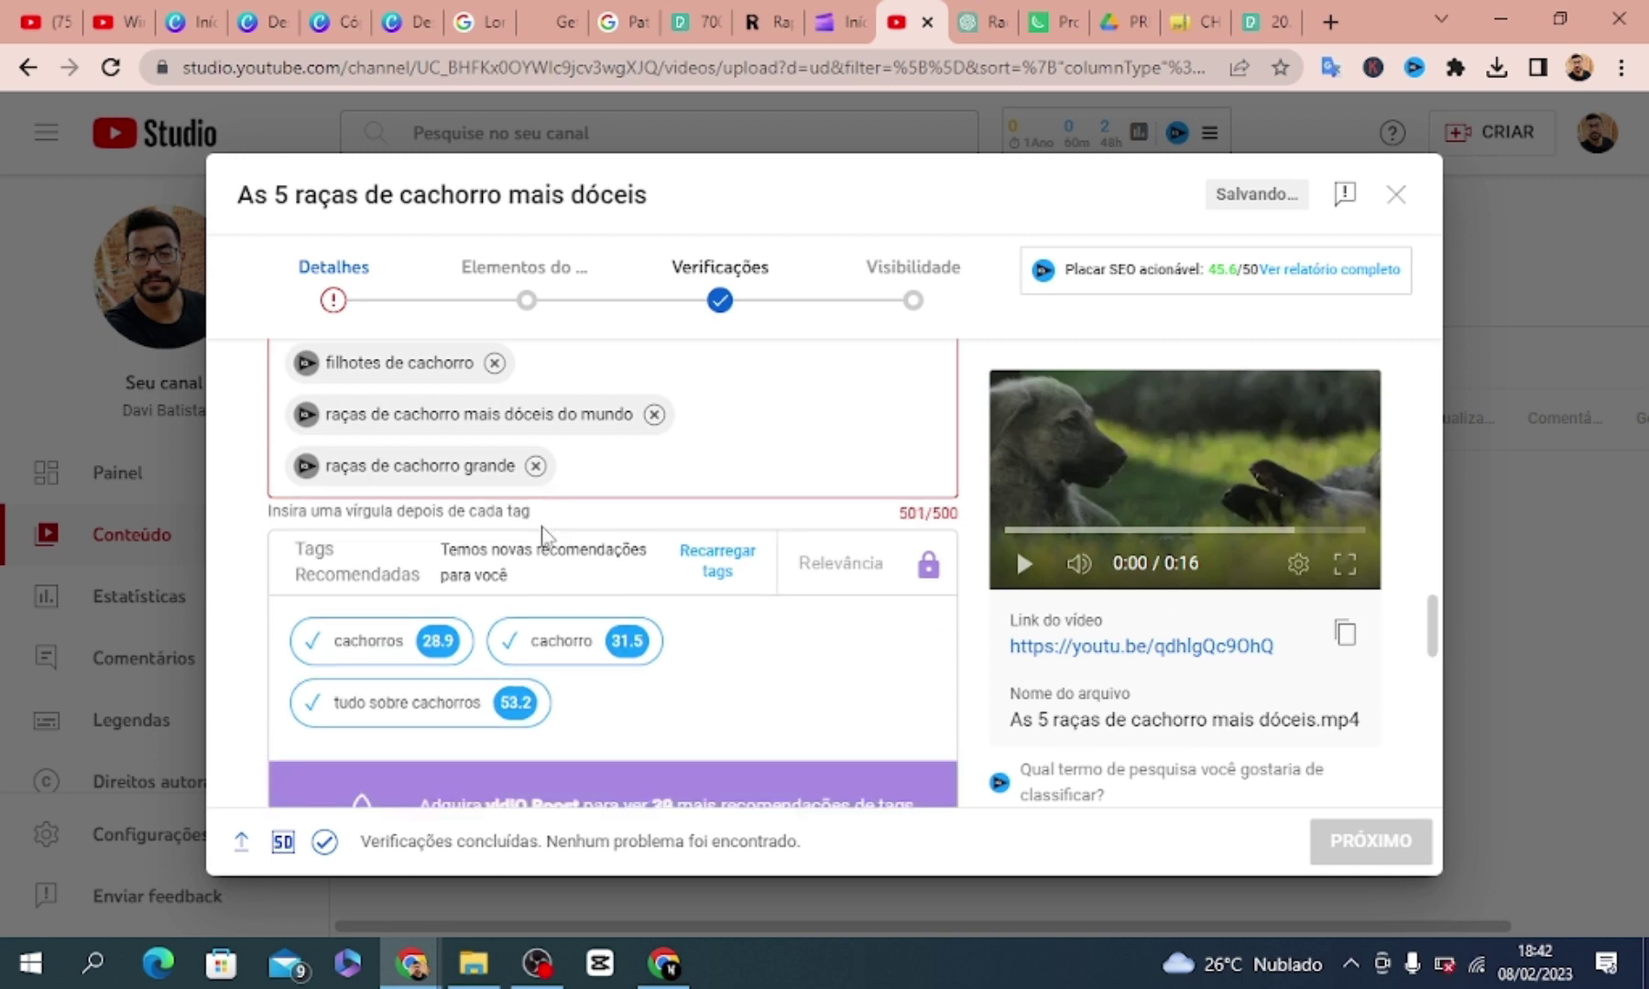
{"action": "left_click", "coordinate": [536, 467]}
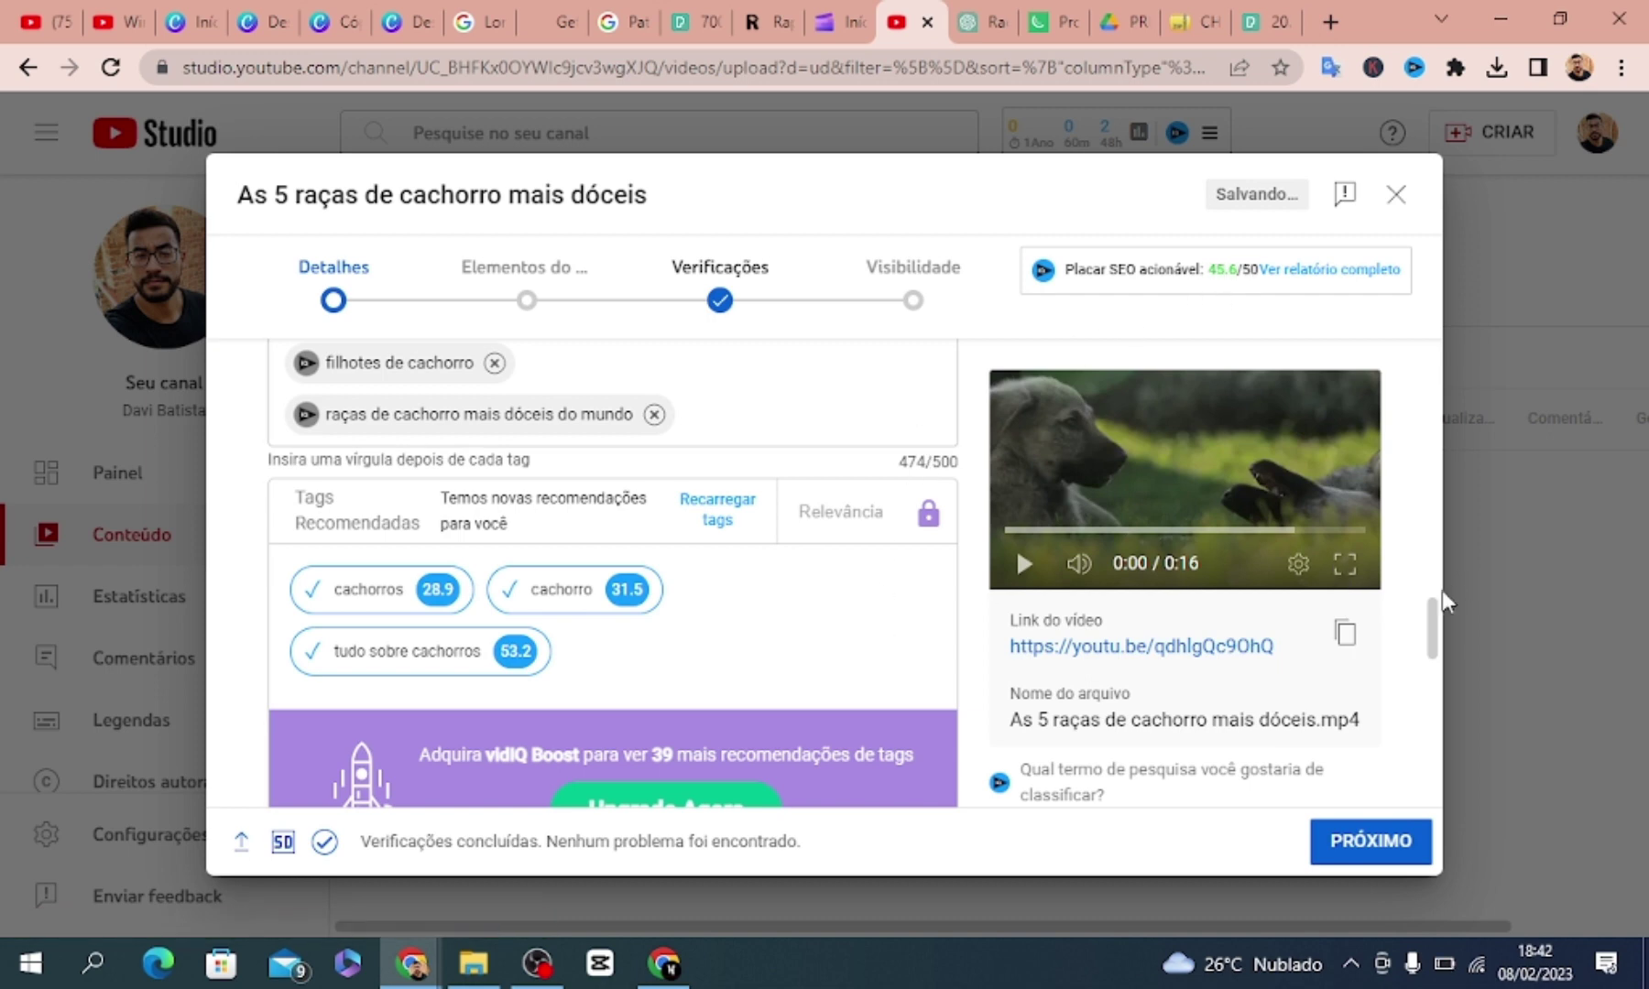
{"action": "left_click_drag", "start_coordinate": [1441, 592], "coordinate": [1445, 669]}
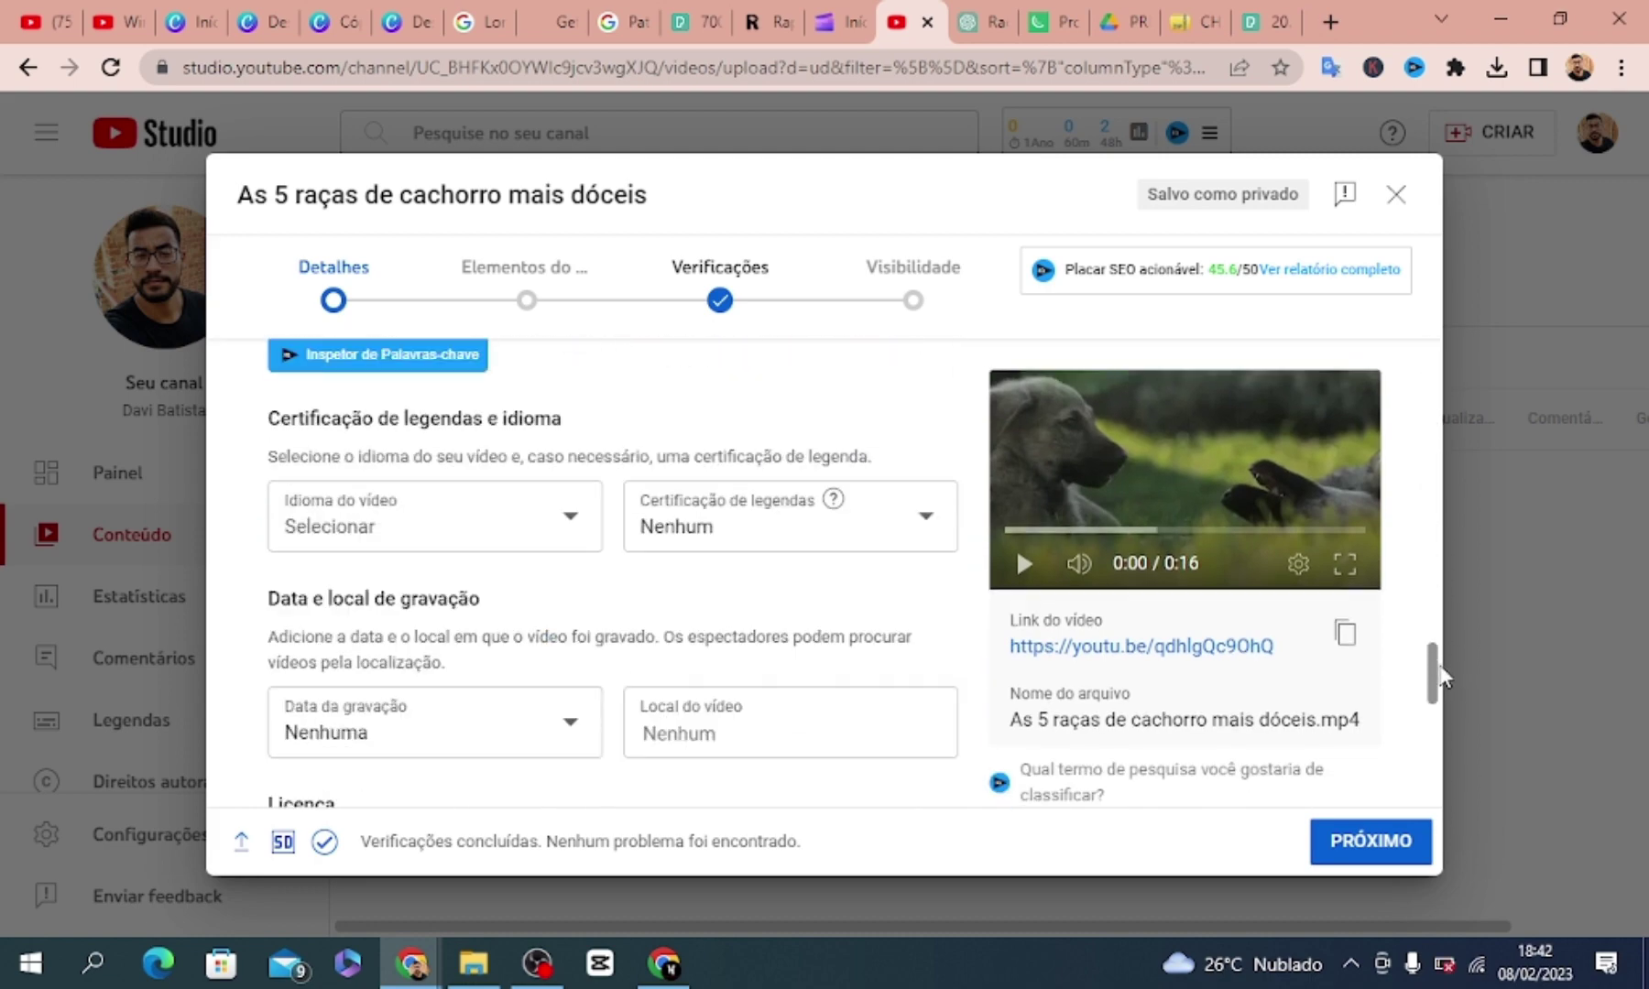
{"action": "left_click", "coordinate": [570, 527]}
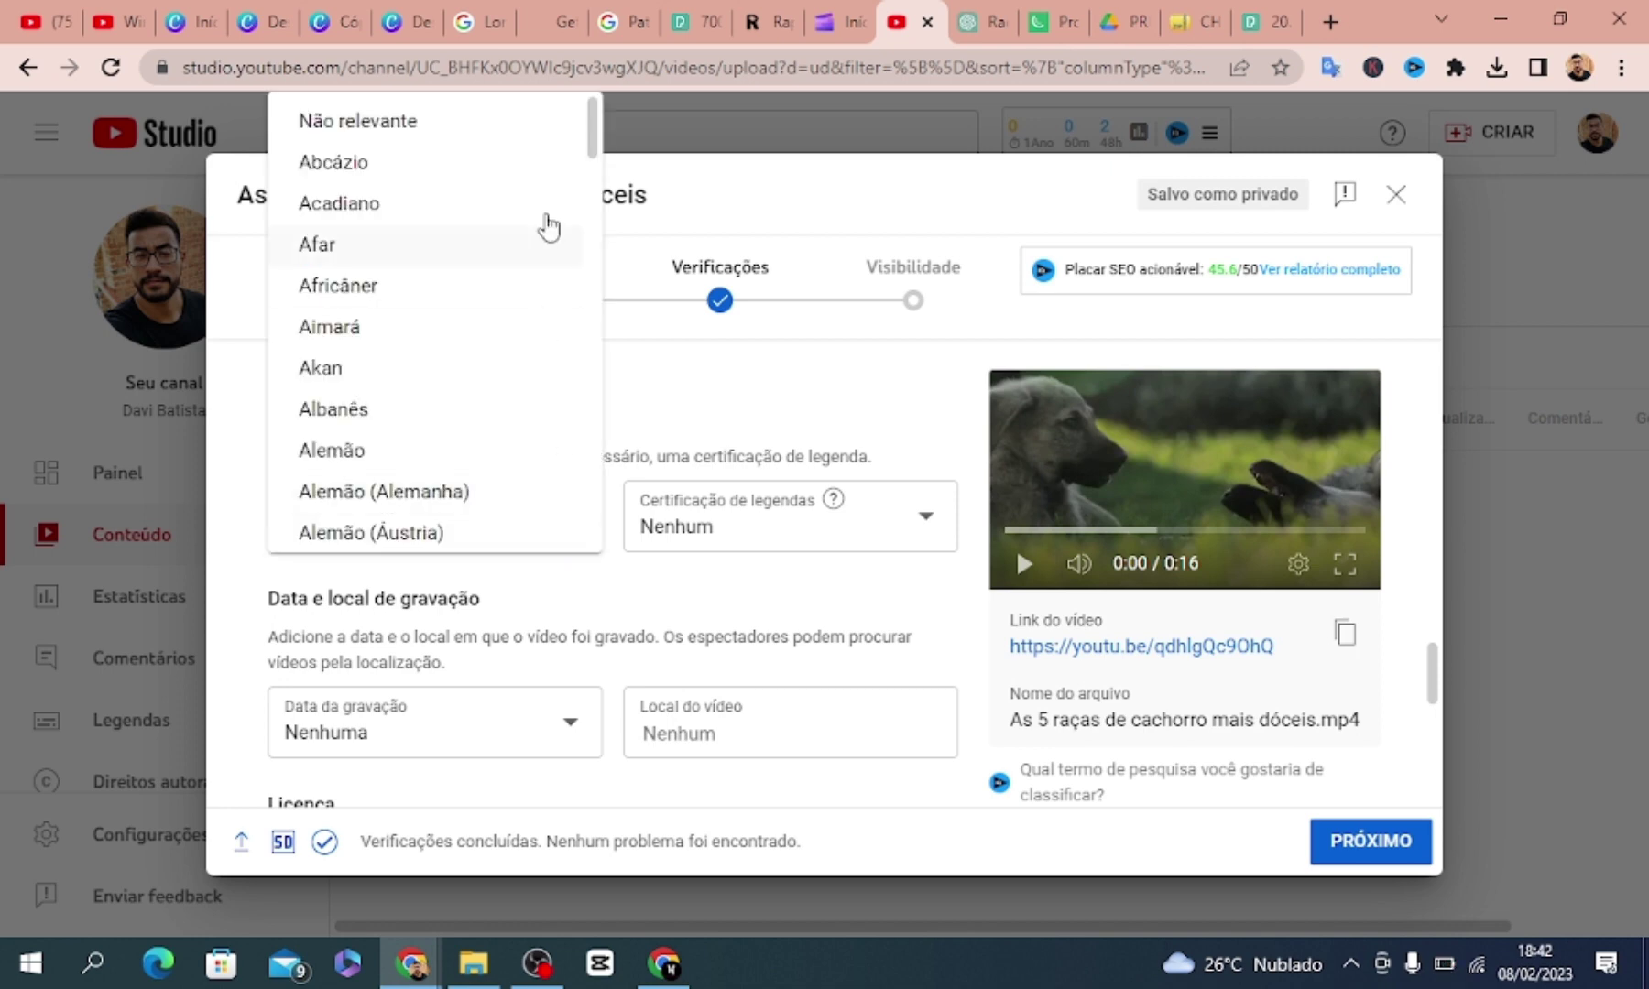
{"action": "left_click_drag", "start_coordinate": [591, 138], "coordinate": [609, 436]}
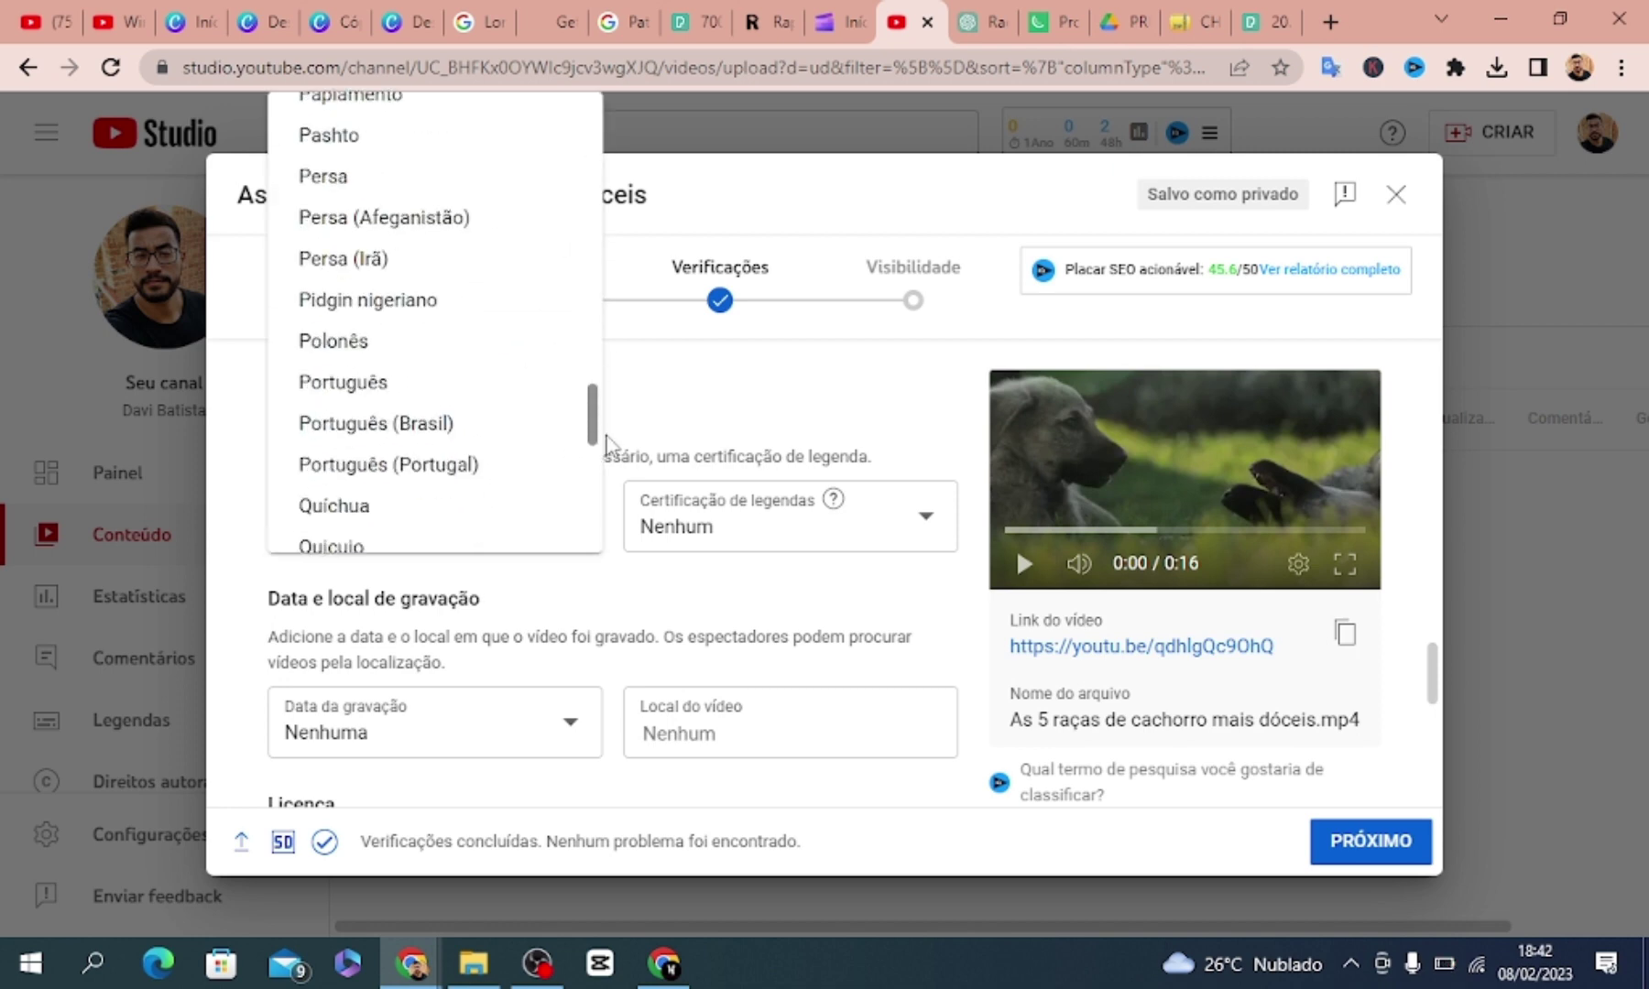
{"action": "left_click", "coordinate": [827, 407]}
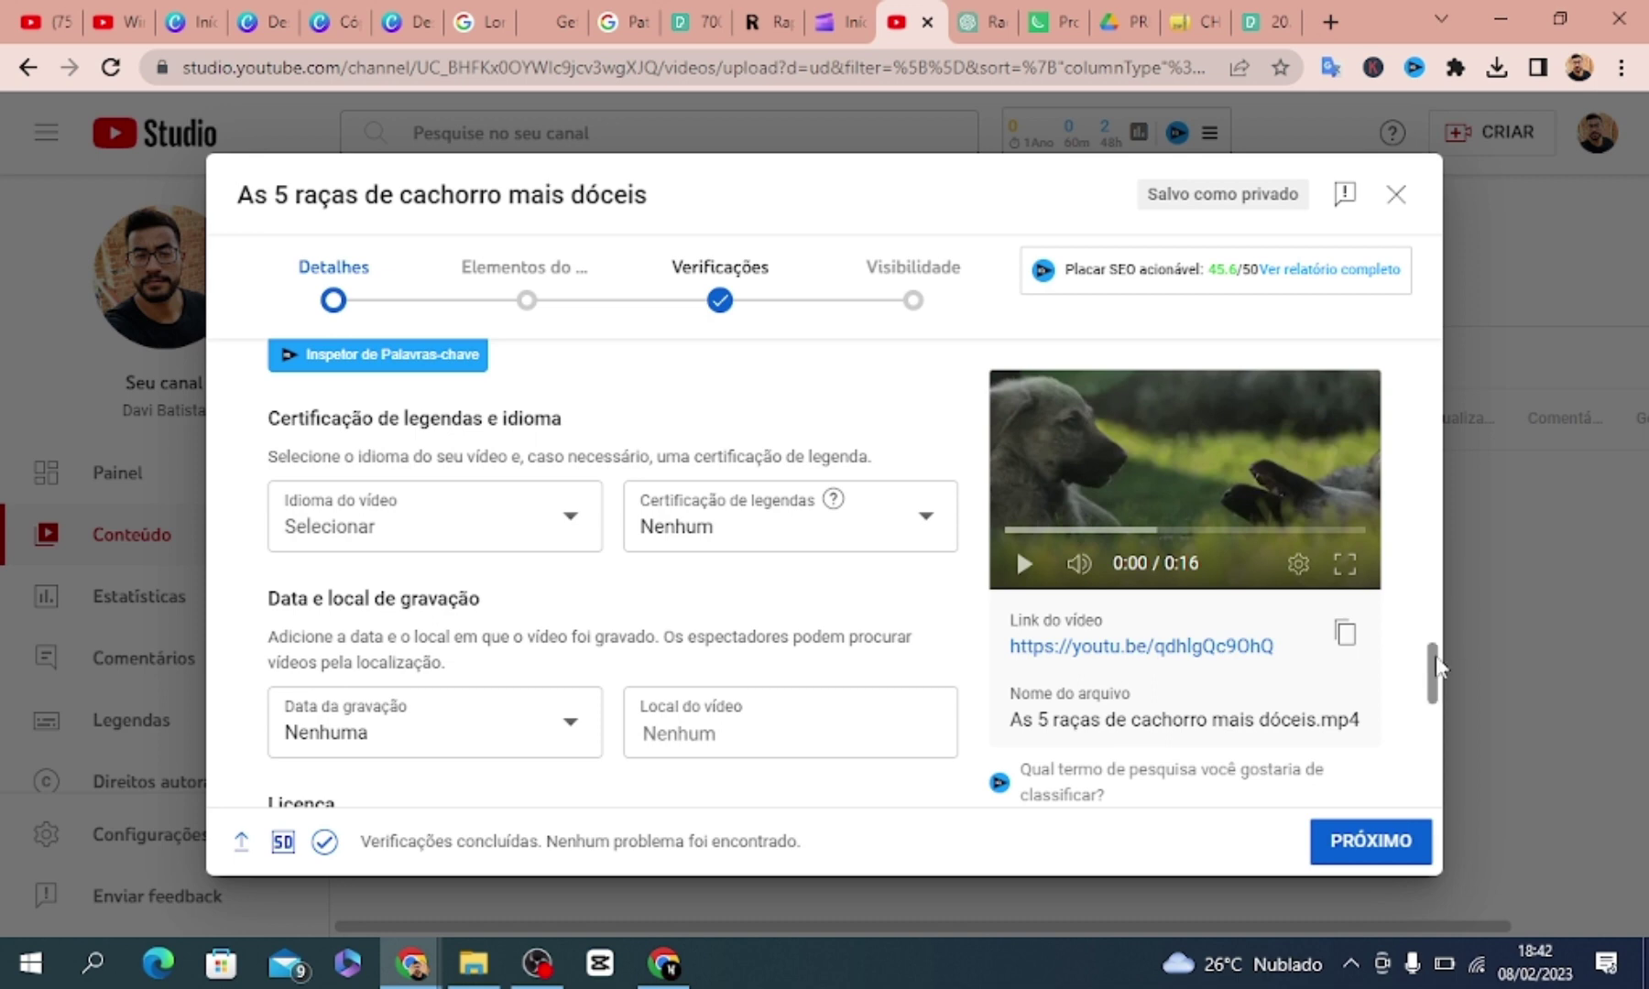
Switch to the Canva puppy thumbnail design and add the "Marketing Pessoal" text combination over the grass at the photo's upper left
{"action": "left_click_drag", "start_coordinate": [1435, 656], "coordinate": [1421, 394]}
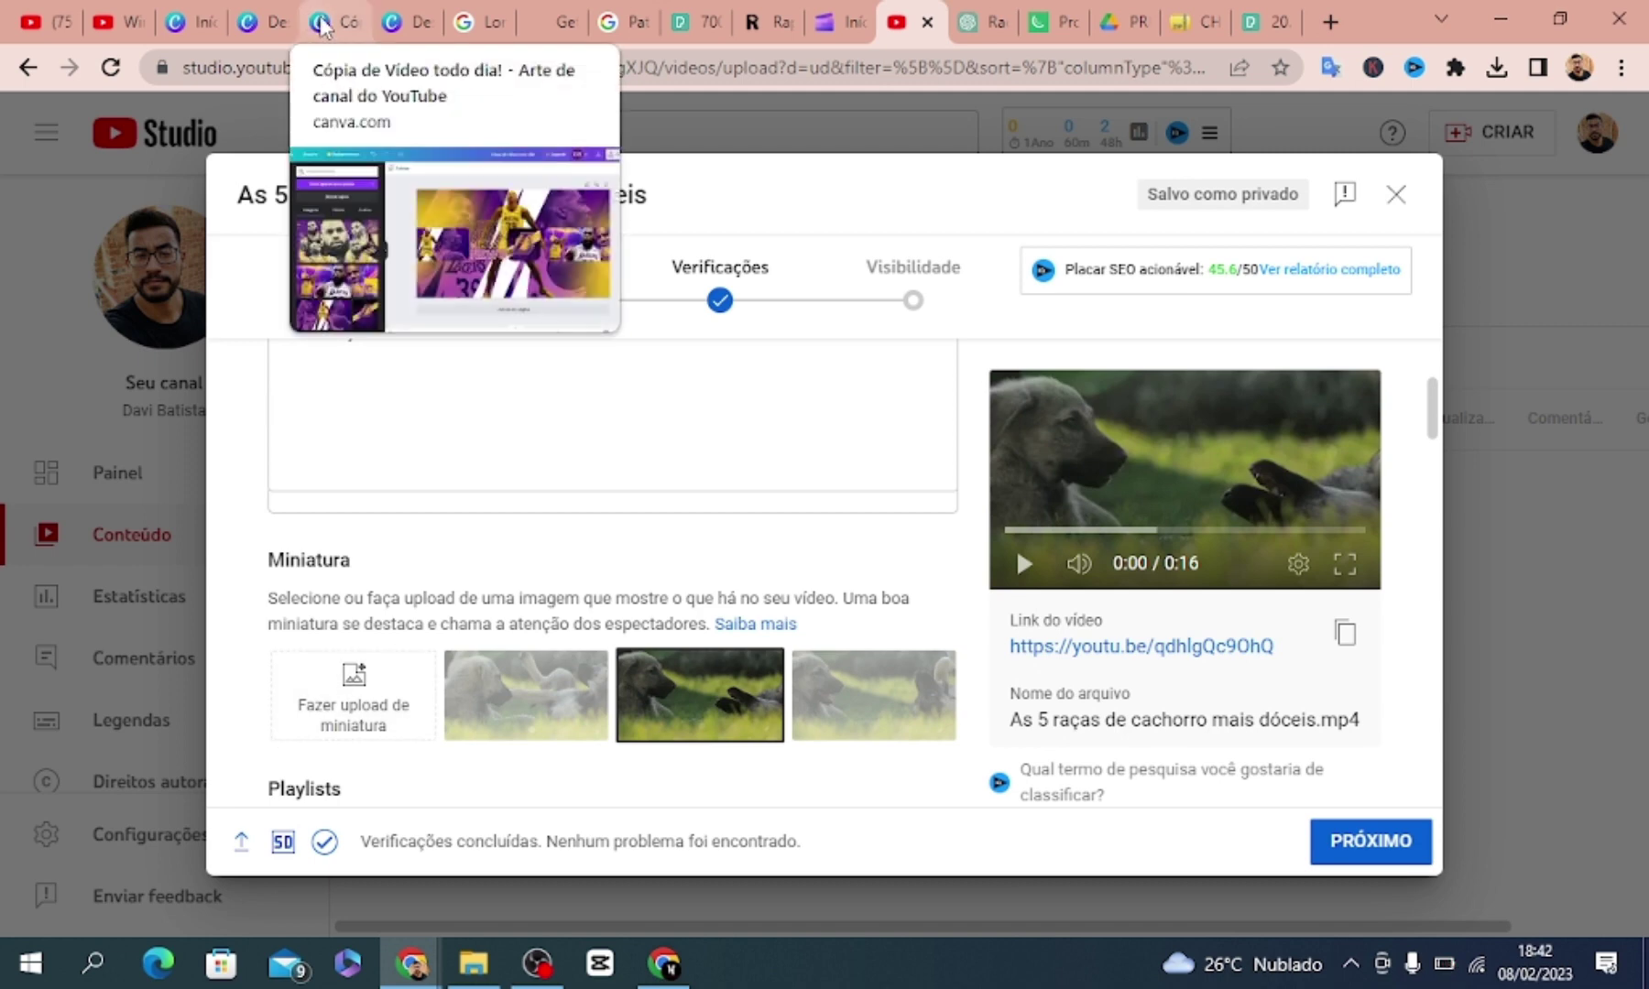
{"action": "left_click", "coordinate": [183, 22]}
{"action": "left_click", "coordinate": [423, 712]}
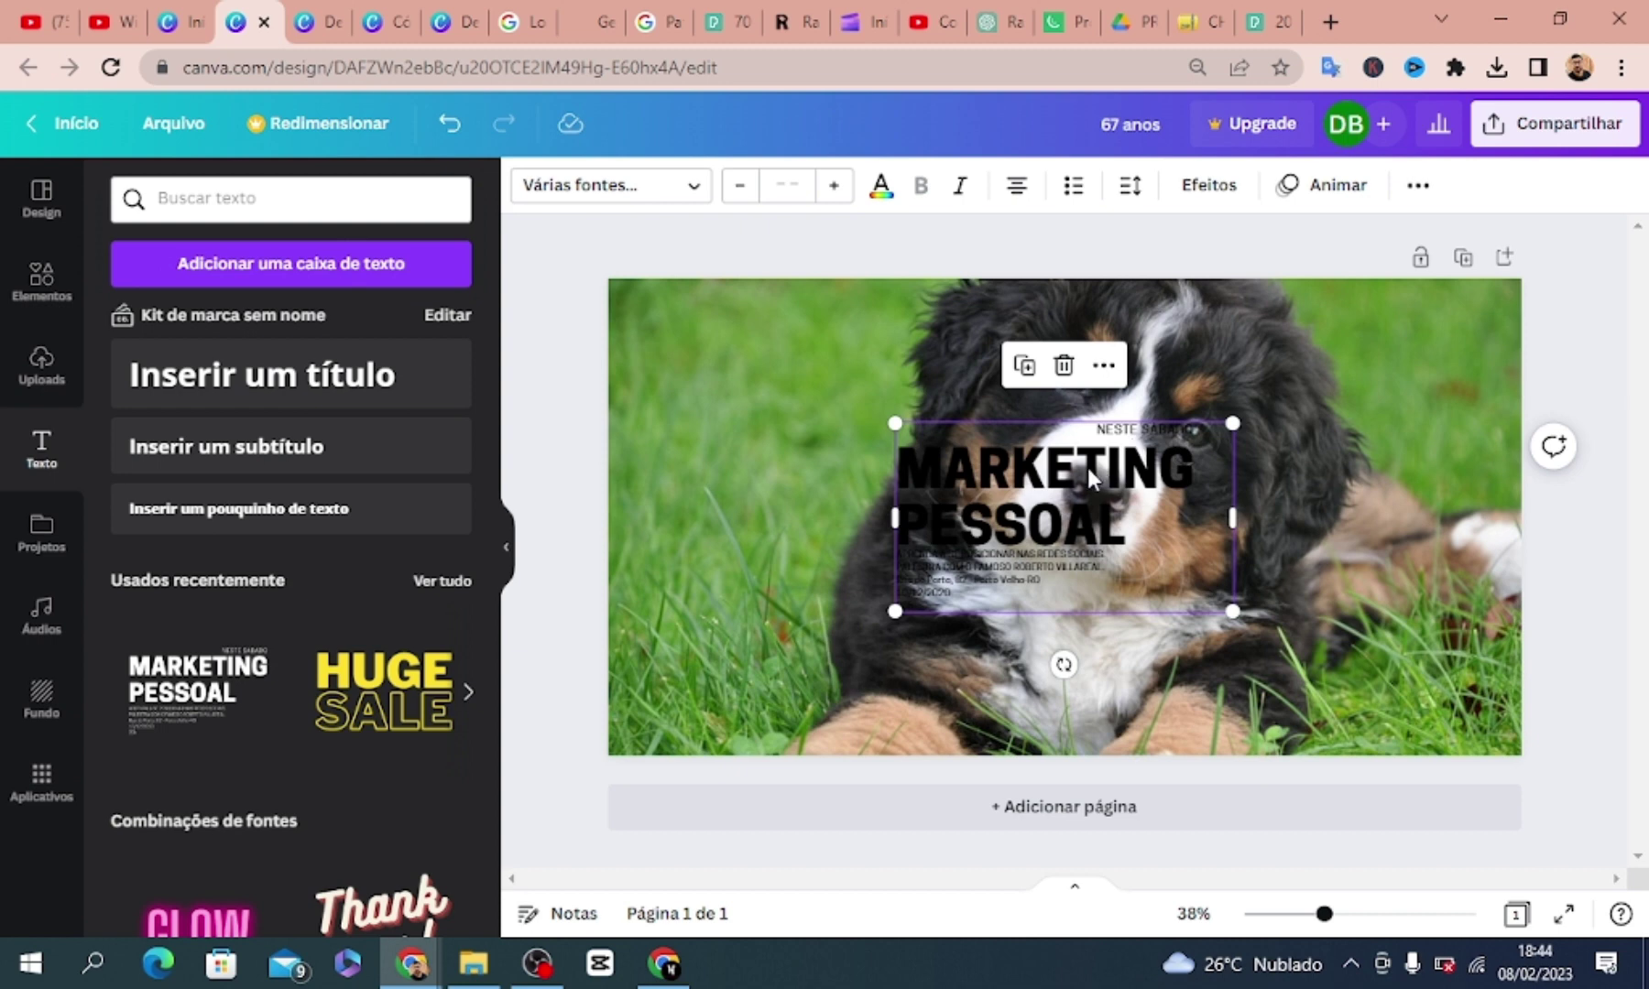
{"action": "left_click_drag", "start_coordinate": [1094, 476], "coordinate": [861, 377]}
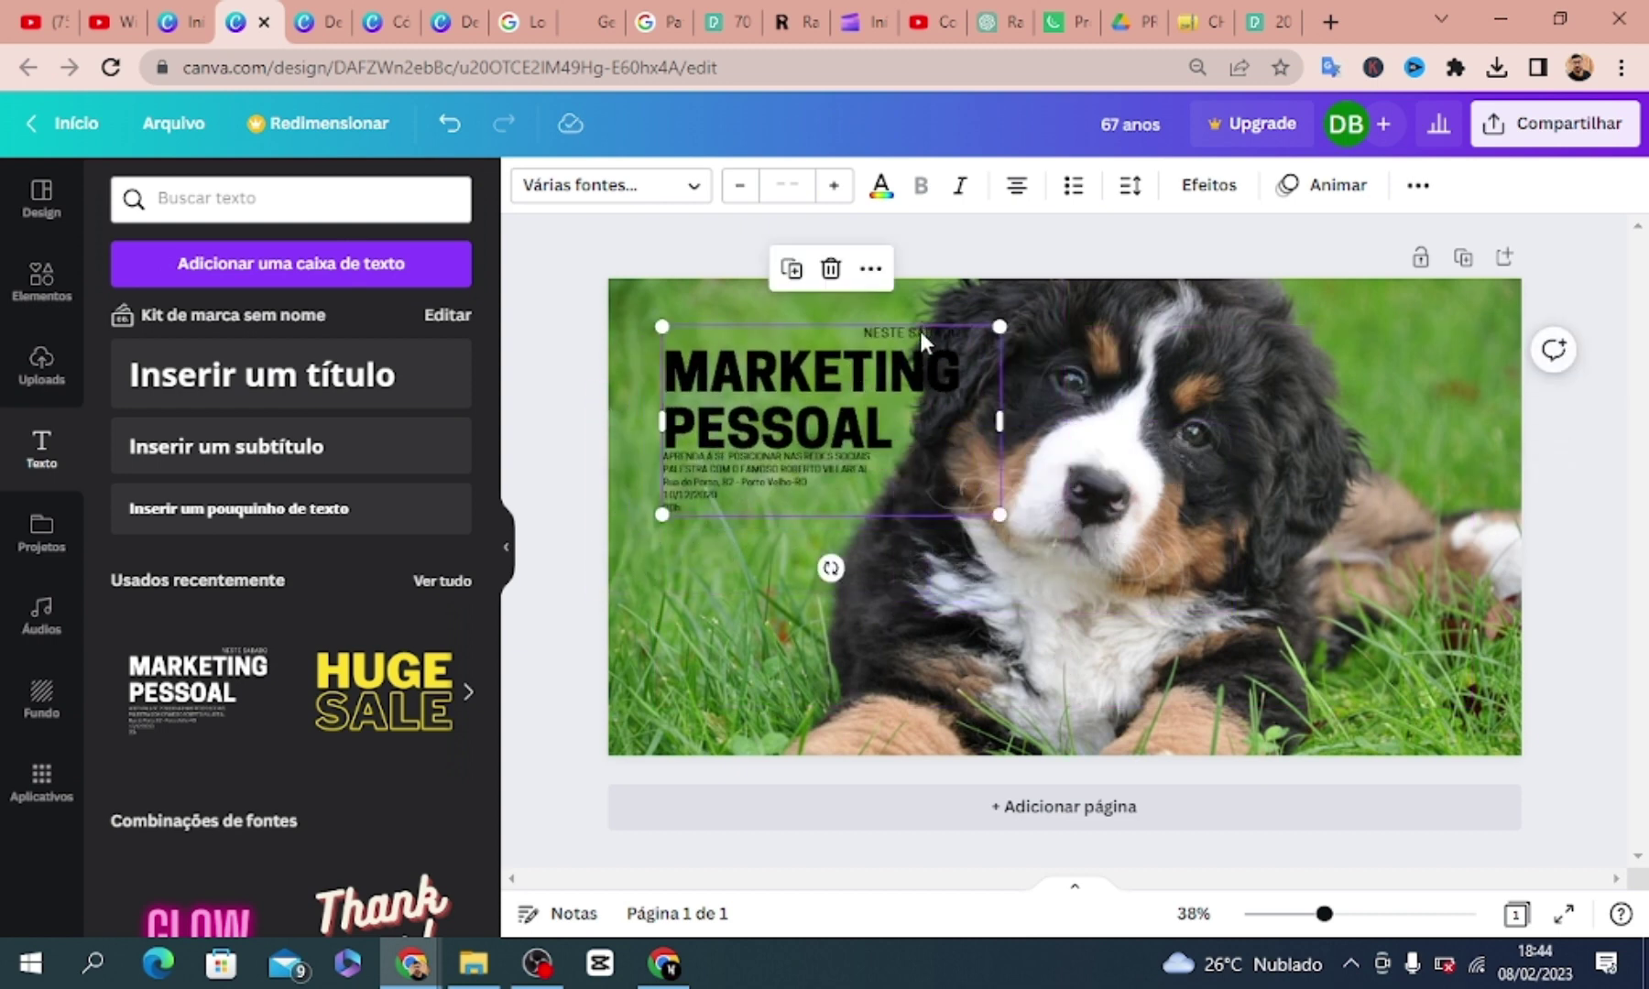
Delete the "Neste sábado" line and the small event details from the "Marketing Pessoal" text combination
{"action": "left_click", "coordinate": [919, 331]}
{"action": "key", "text": "Delete"}
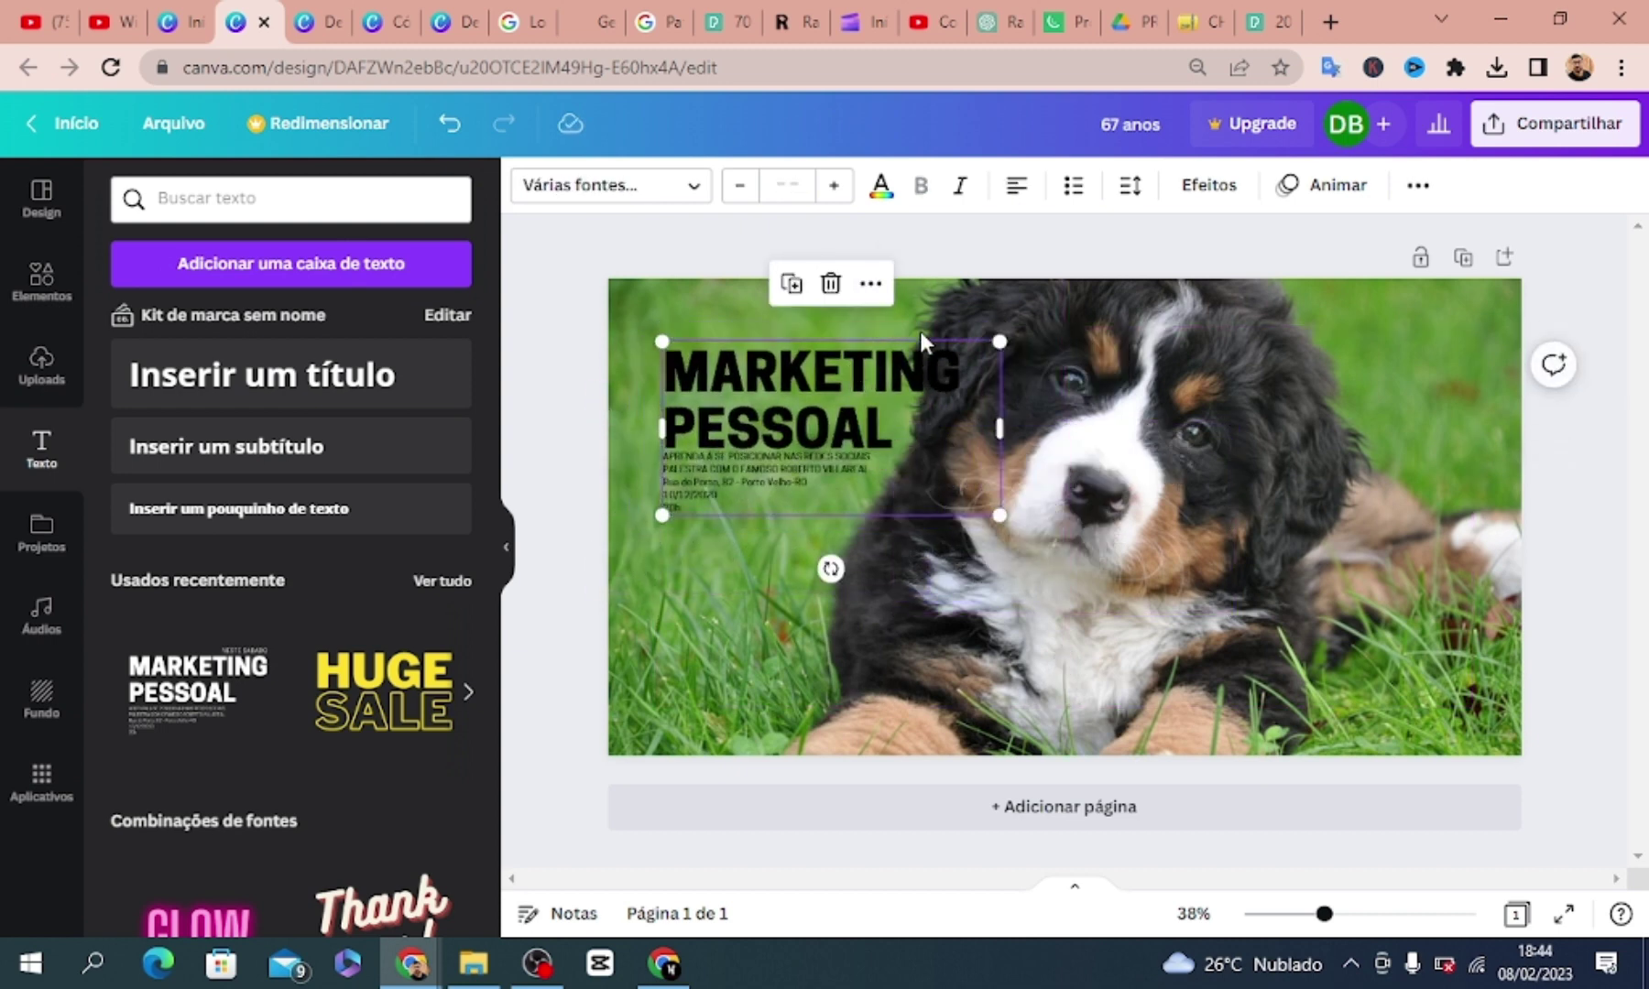
{"action": "left_click", "coordinate": [700, 477]}
{"action": "key", "text": "Delete"}
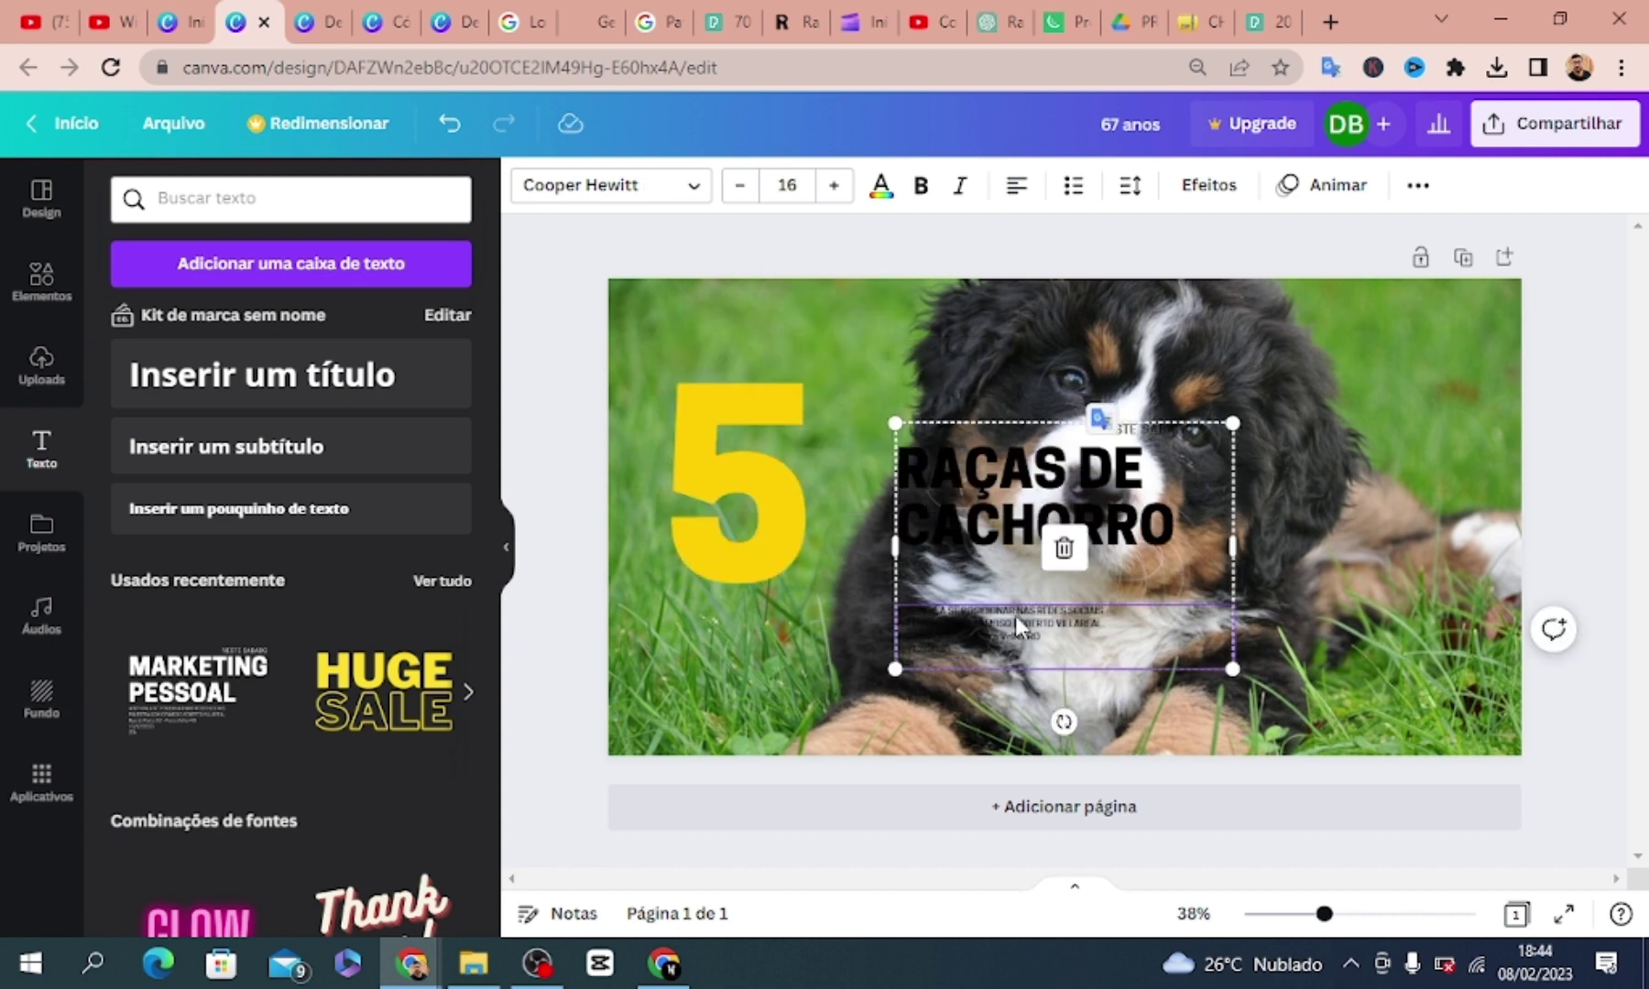
Delete the small event details and the "Neste sábado" line around the "RAÇAS DE CACHORRO" text
{"action": "key", "text": "Delete"}
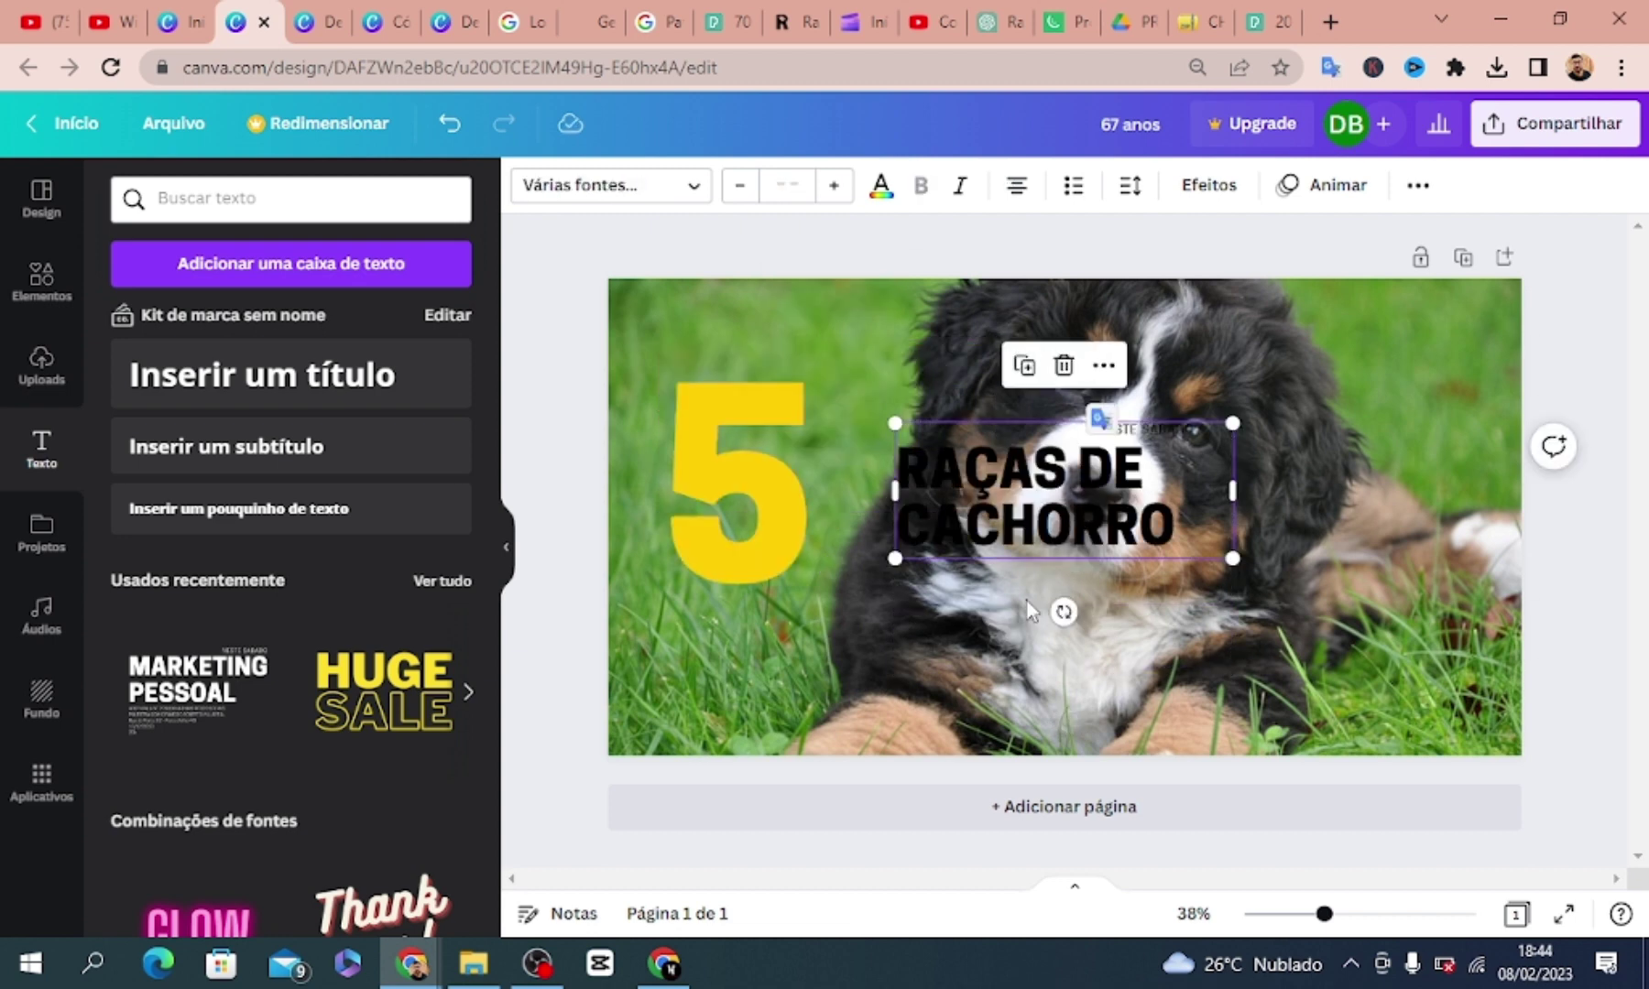
{"action": "left_click", "coordinate": [1145, 428]}
{"action": "key", "text": "Delete"}
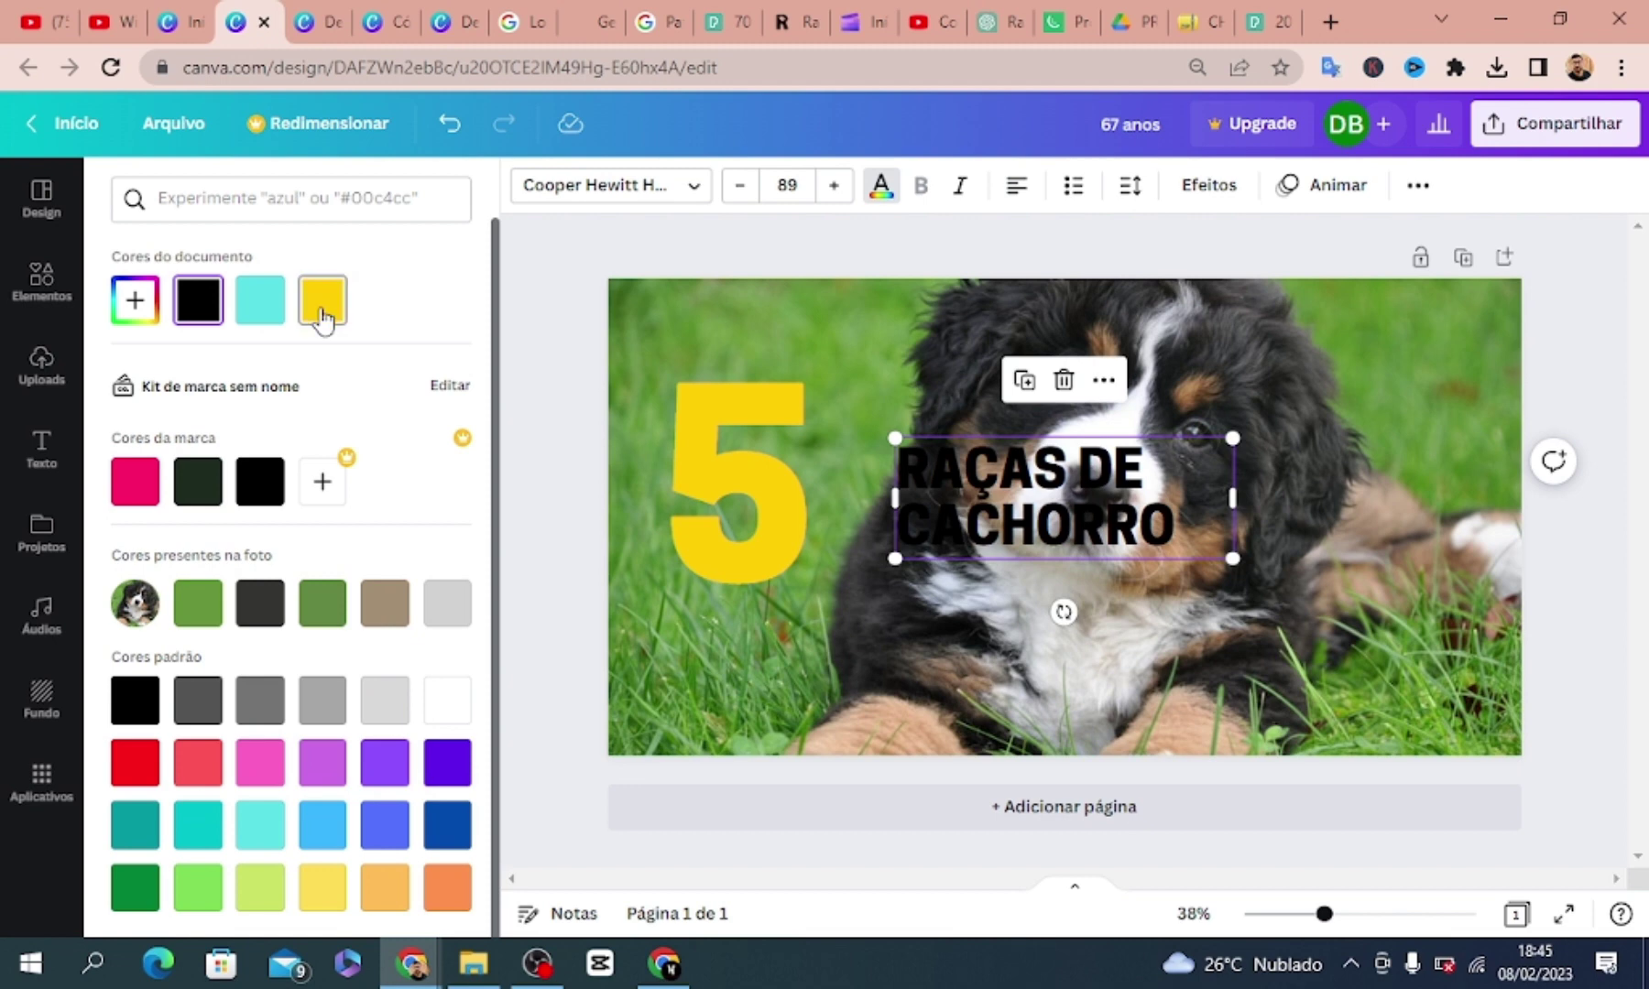
Make the "RAÇAS DE CACHORRO" text yellow and arrange it below the "5", enlarging the number to font size 537
{"action": "left_click", "coordinate": [322, 310]}
{"action": "left_click_drag", "start_coordinate": [1073, 545], "coordinate": [835, 693]}
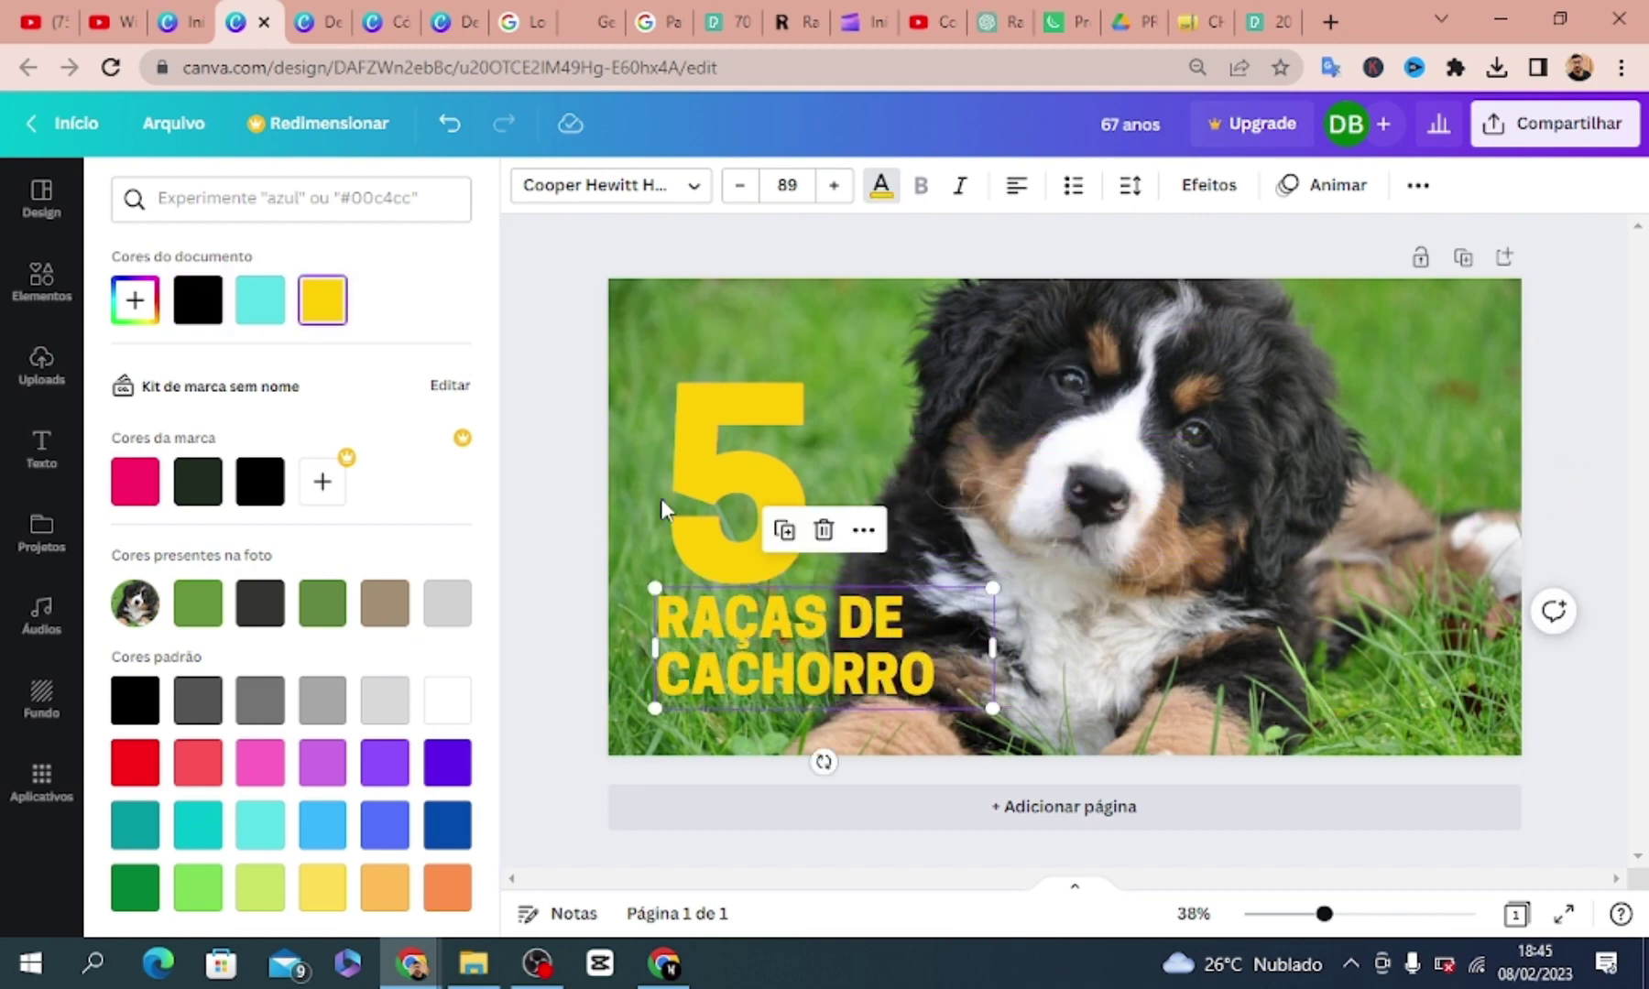
{"action": "left_click_drag", "start_coordinate": [694, 460], "coordinate": [691, 391]}
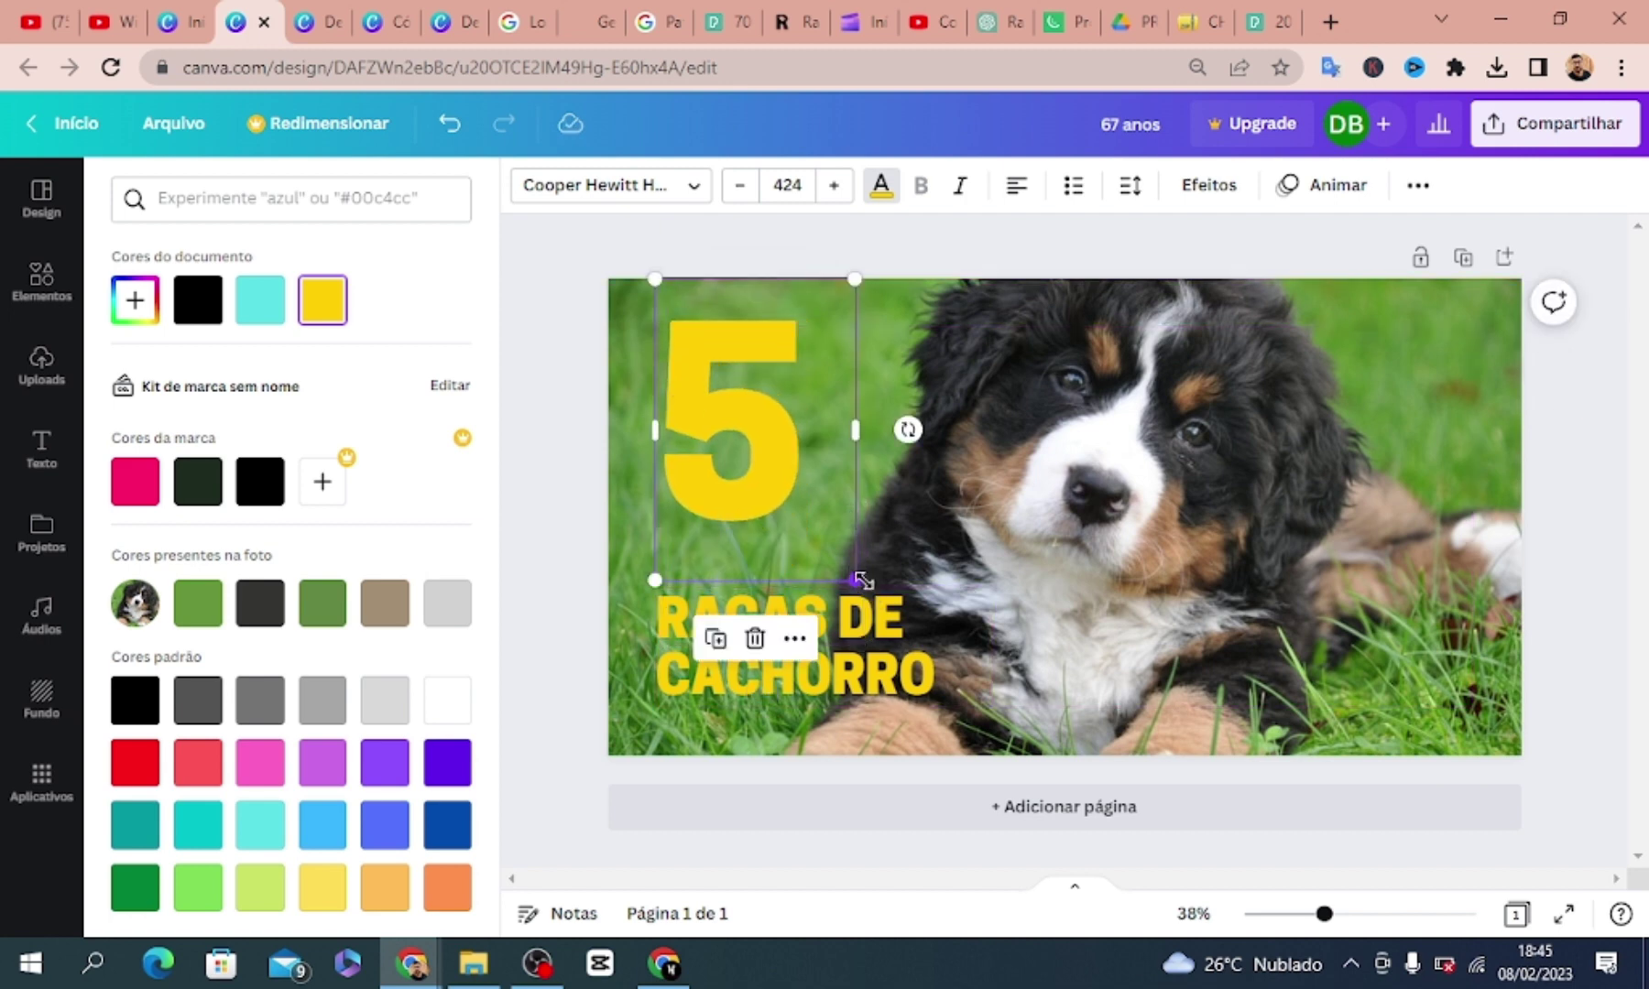
{"action": "left_click_drag", "start_coordinate": [861, 578], "coordinate": [908, 661]}
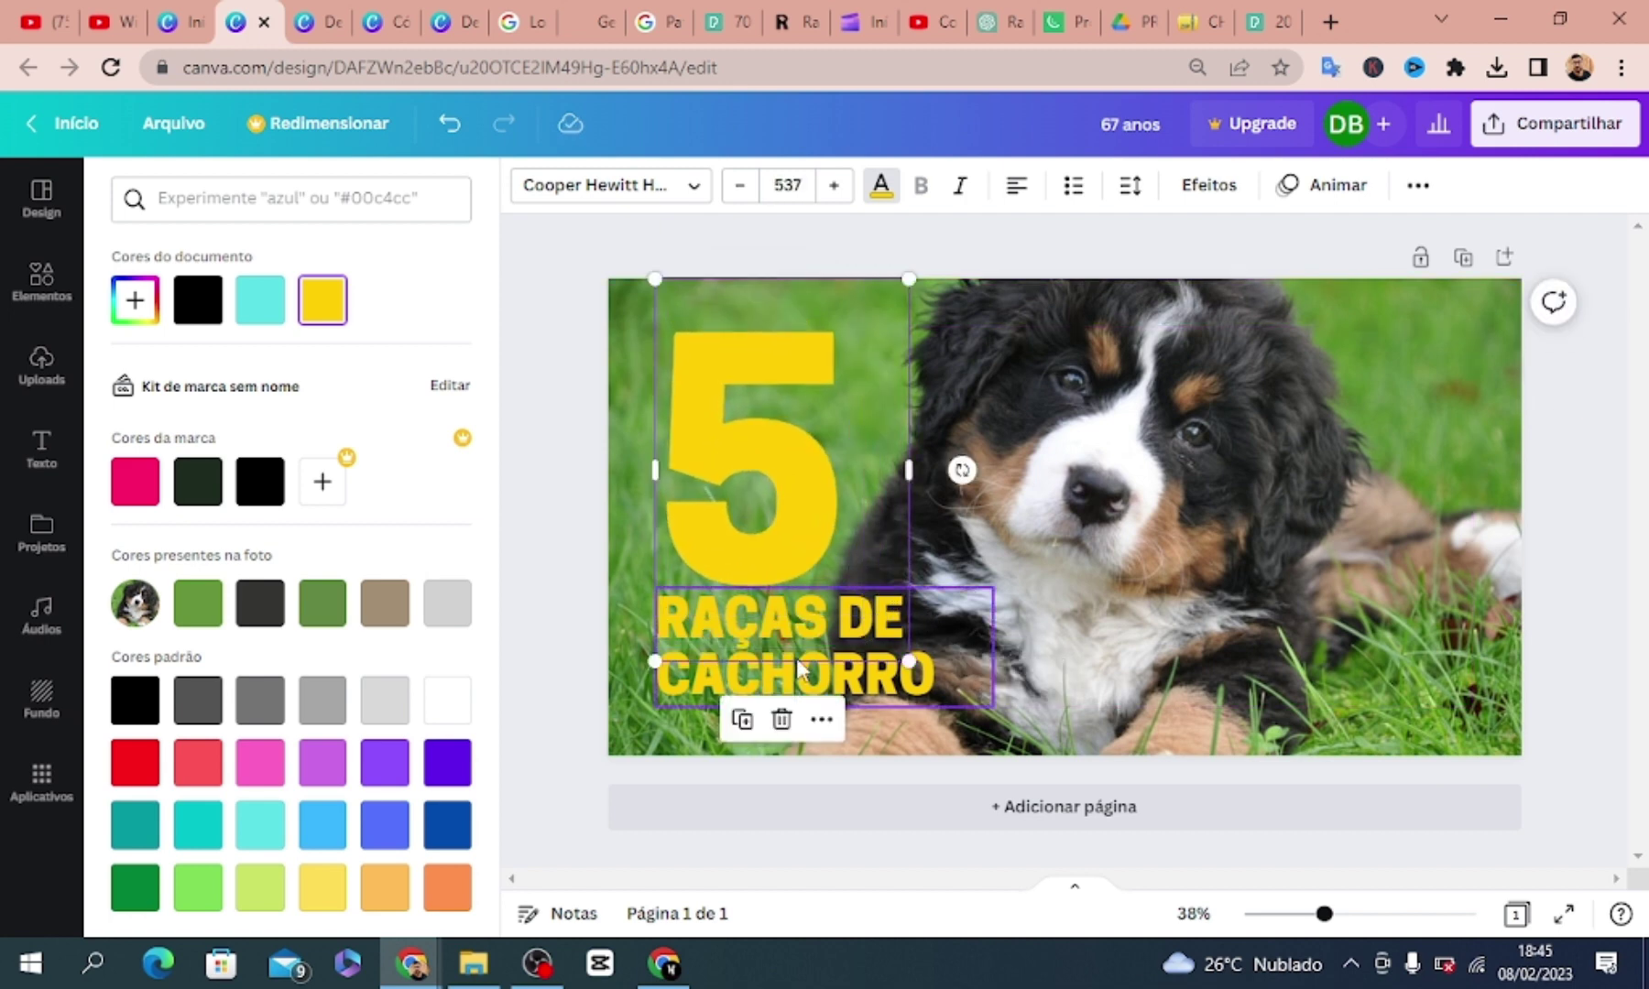
{"action": "left_click", "coordinate": [784, 681]}
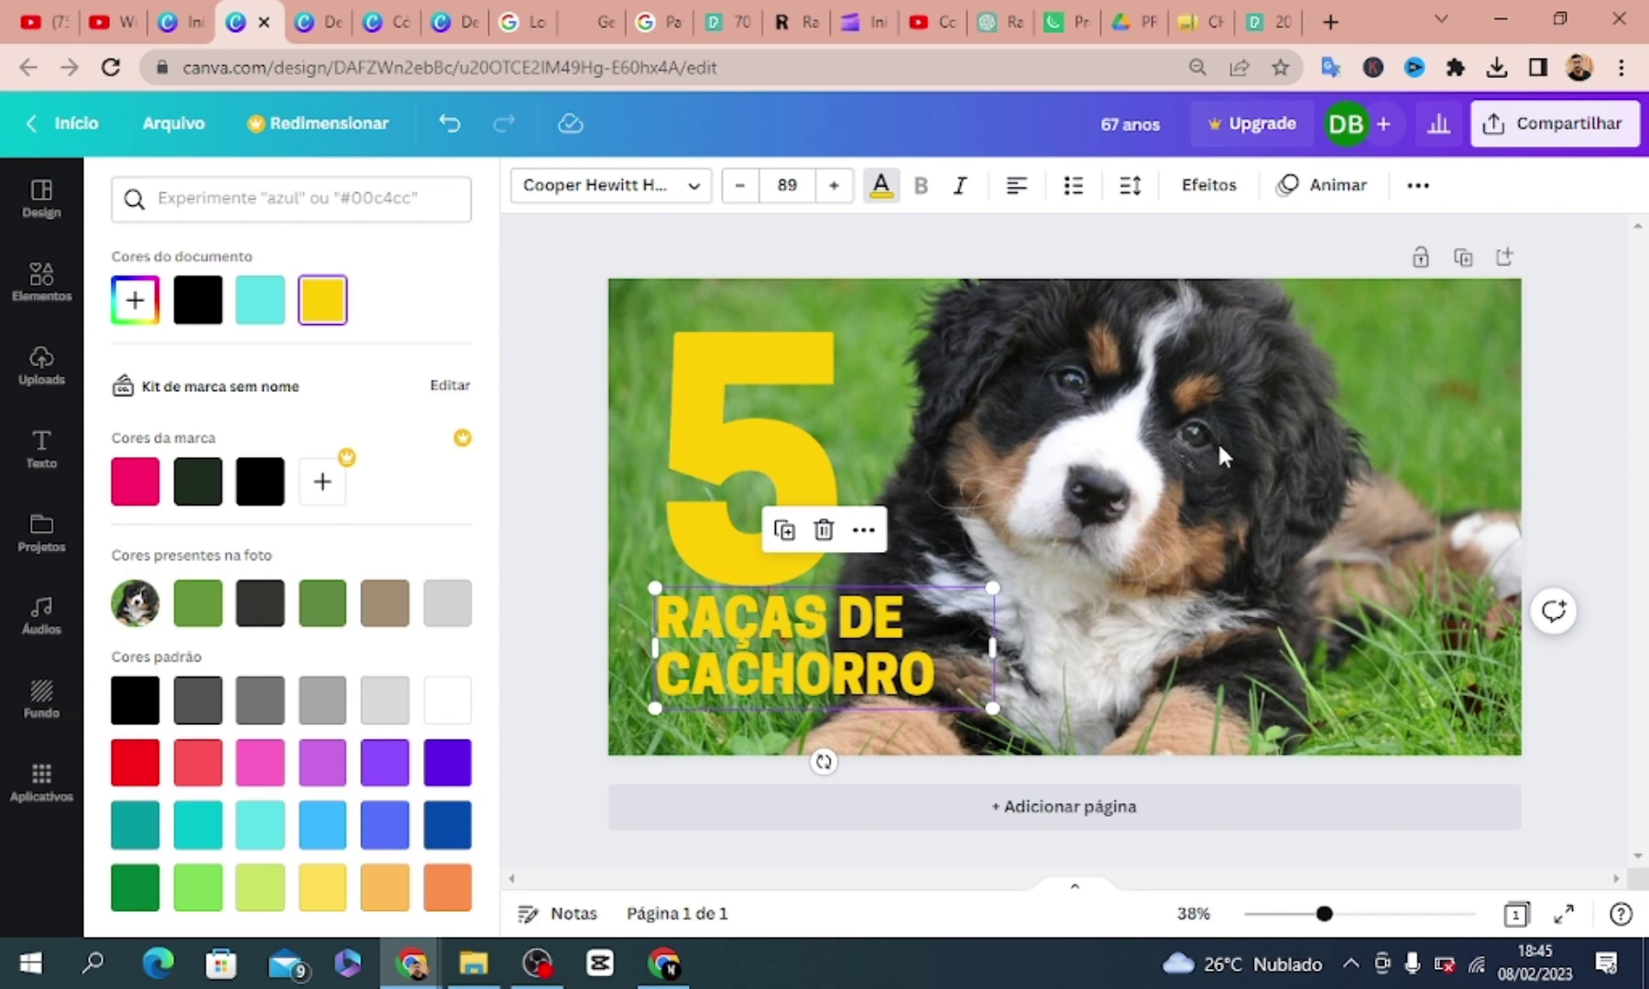
{"action": "key", "text": "Escape"}
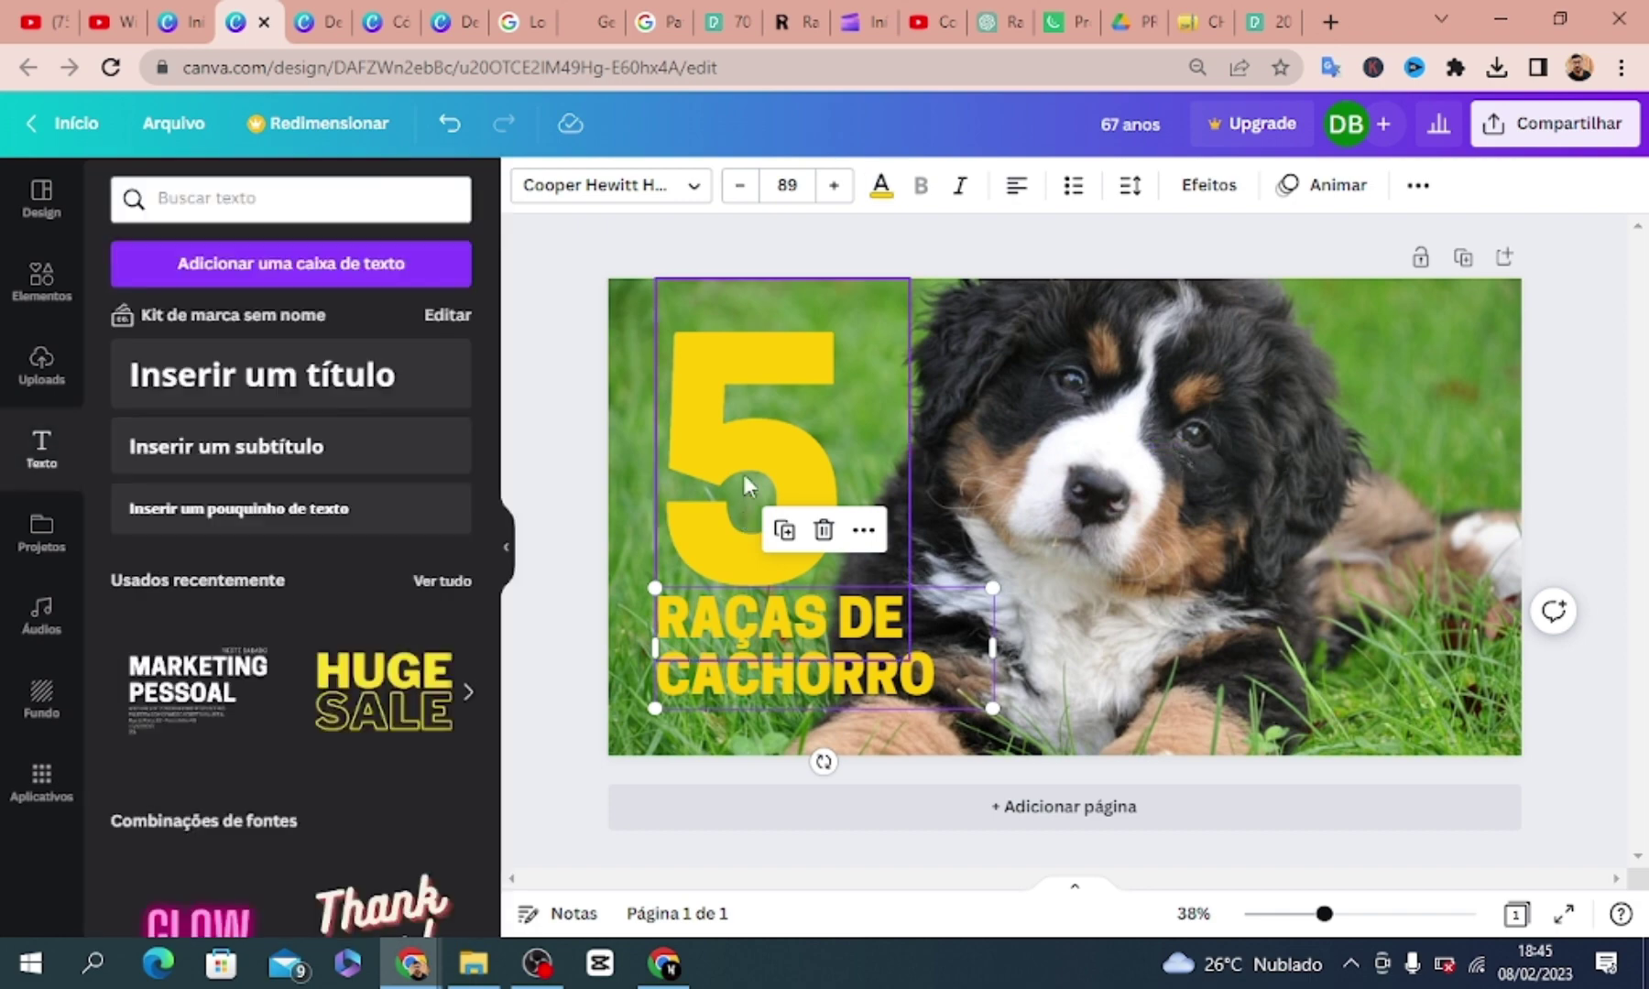
Return to the YouTube upload details and start a new paragraph below the first line of the video description
{"action": "left_click", "coordinate": [925, 27]}
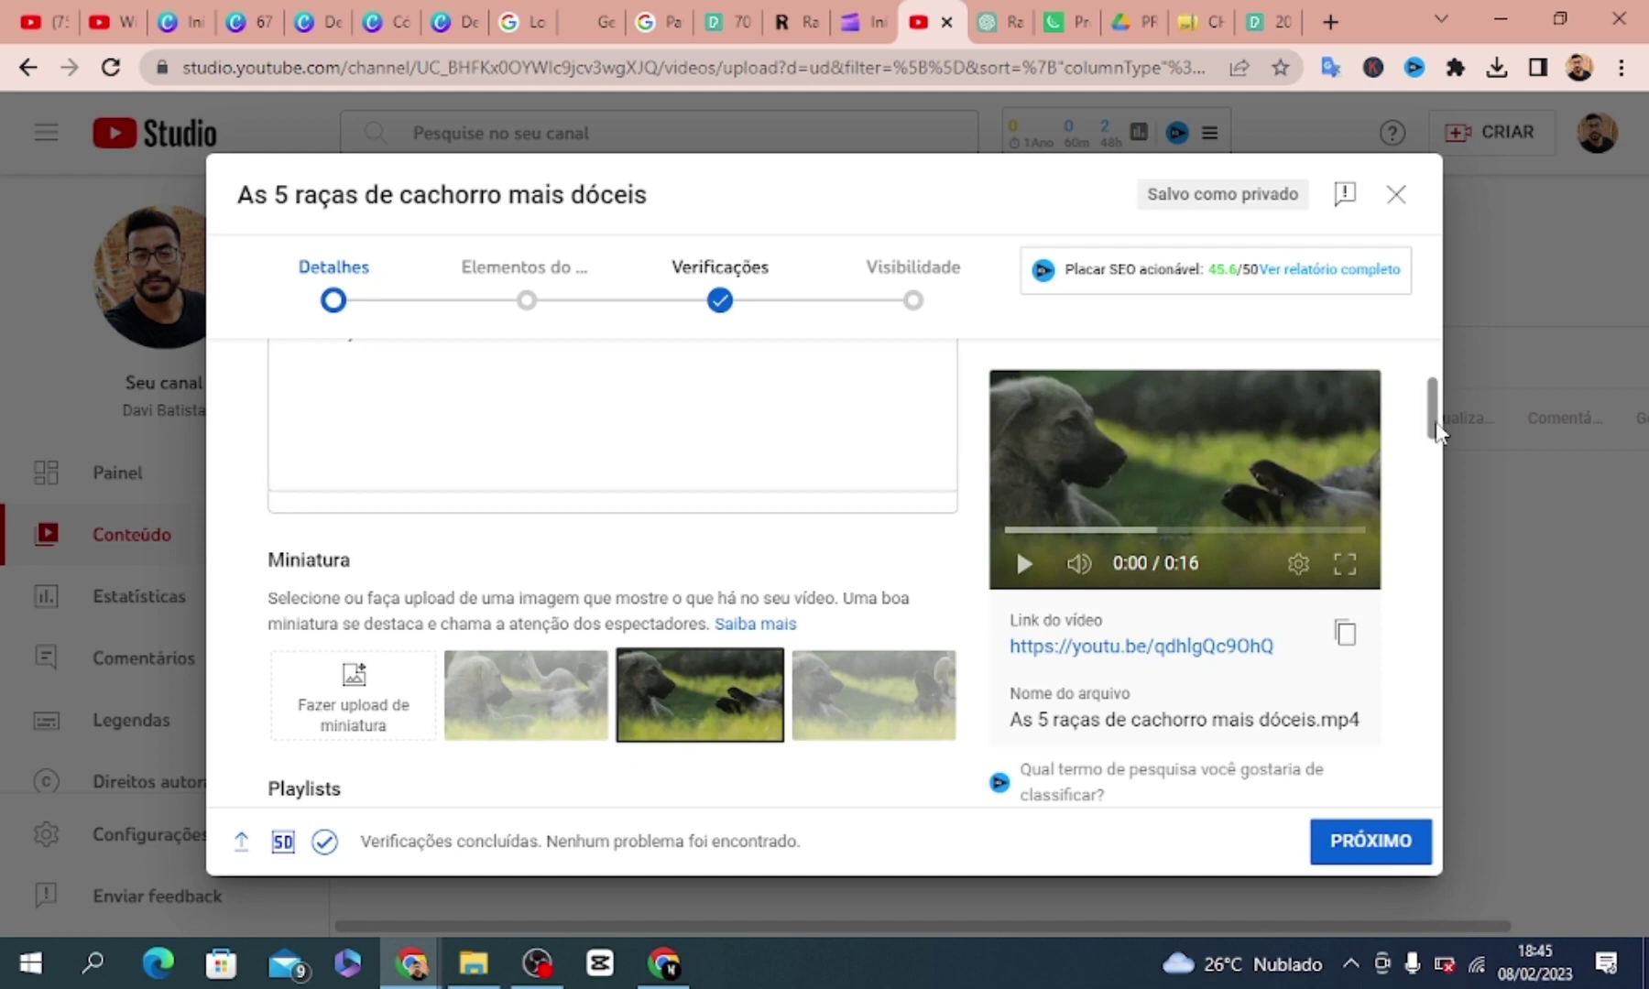
{"action": "scroll", "coordinate": [1434, 403], "scroll_direction": "up", "scroll_amount": 5}
{"action": "scroll", "coordinate": [1438, 424], "scroll_direction": "down", "scroll_amount": 2}
{"action": "scroll", "coordinate": [1437, 424], "scroll_direction": "down", "scroll_amount": 1}
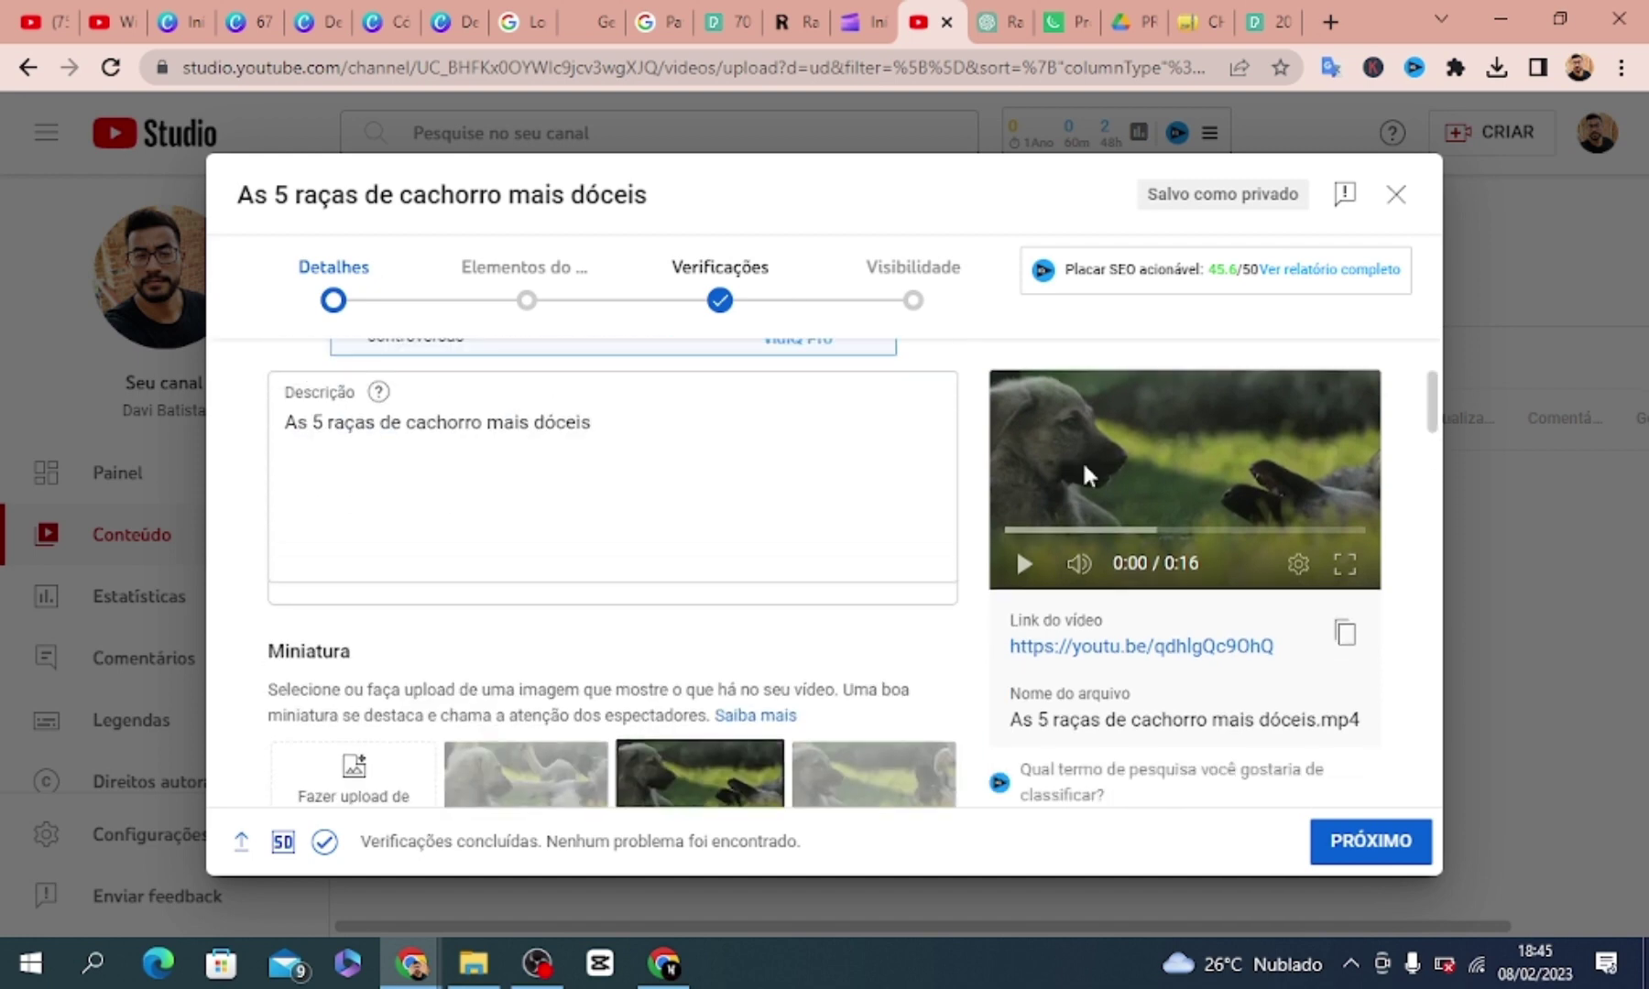
{"action": "left_click", "coordinate": [626, 434]}
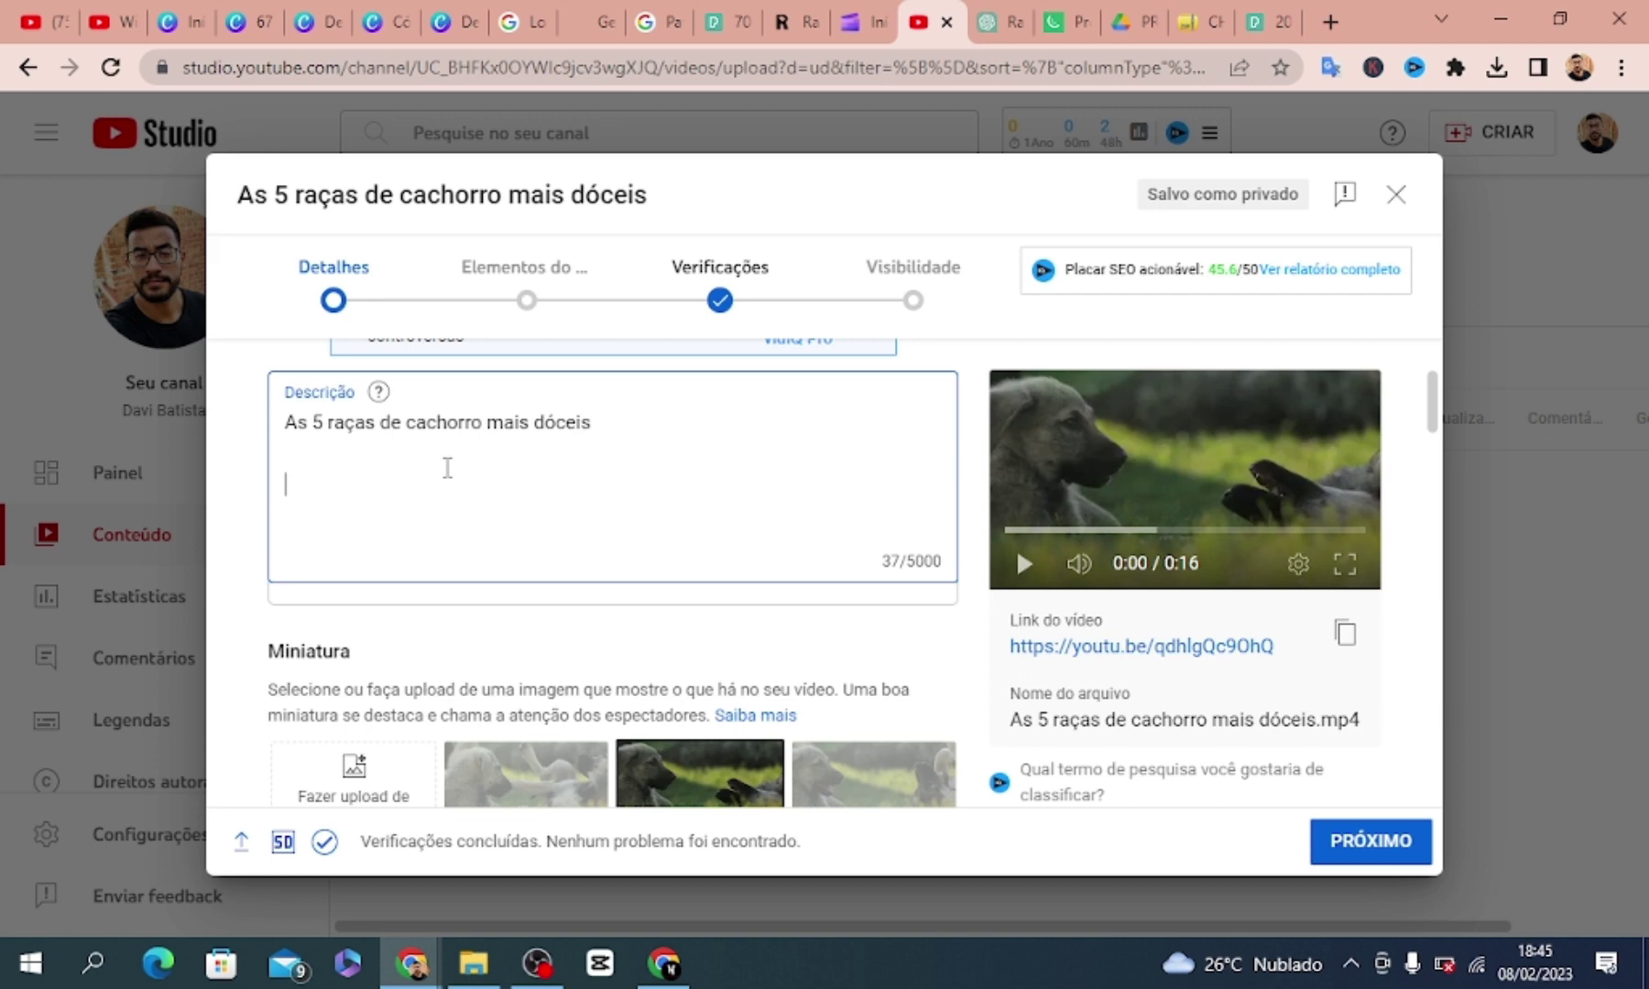
{"action": "left_click", "coordinate": [426, 495]}
Switch to Kiwify, view the form for creating a product, close it and look through the product list
{"action": "left_click", "coordinate": [1054, 22]}
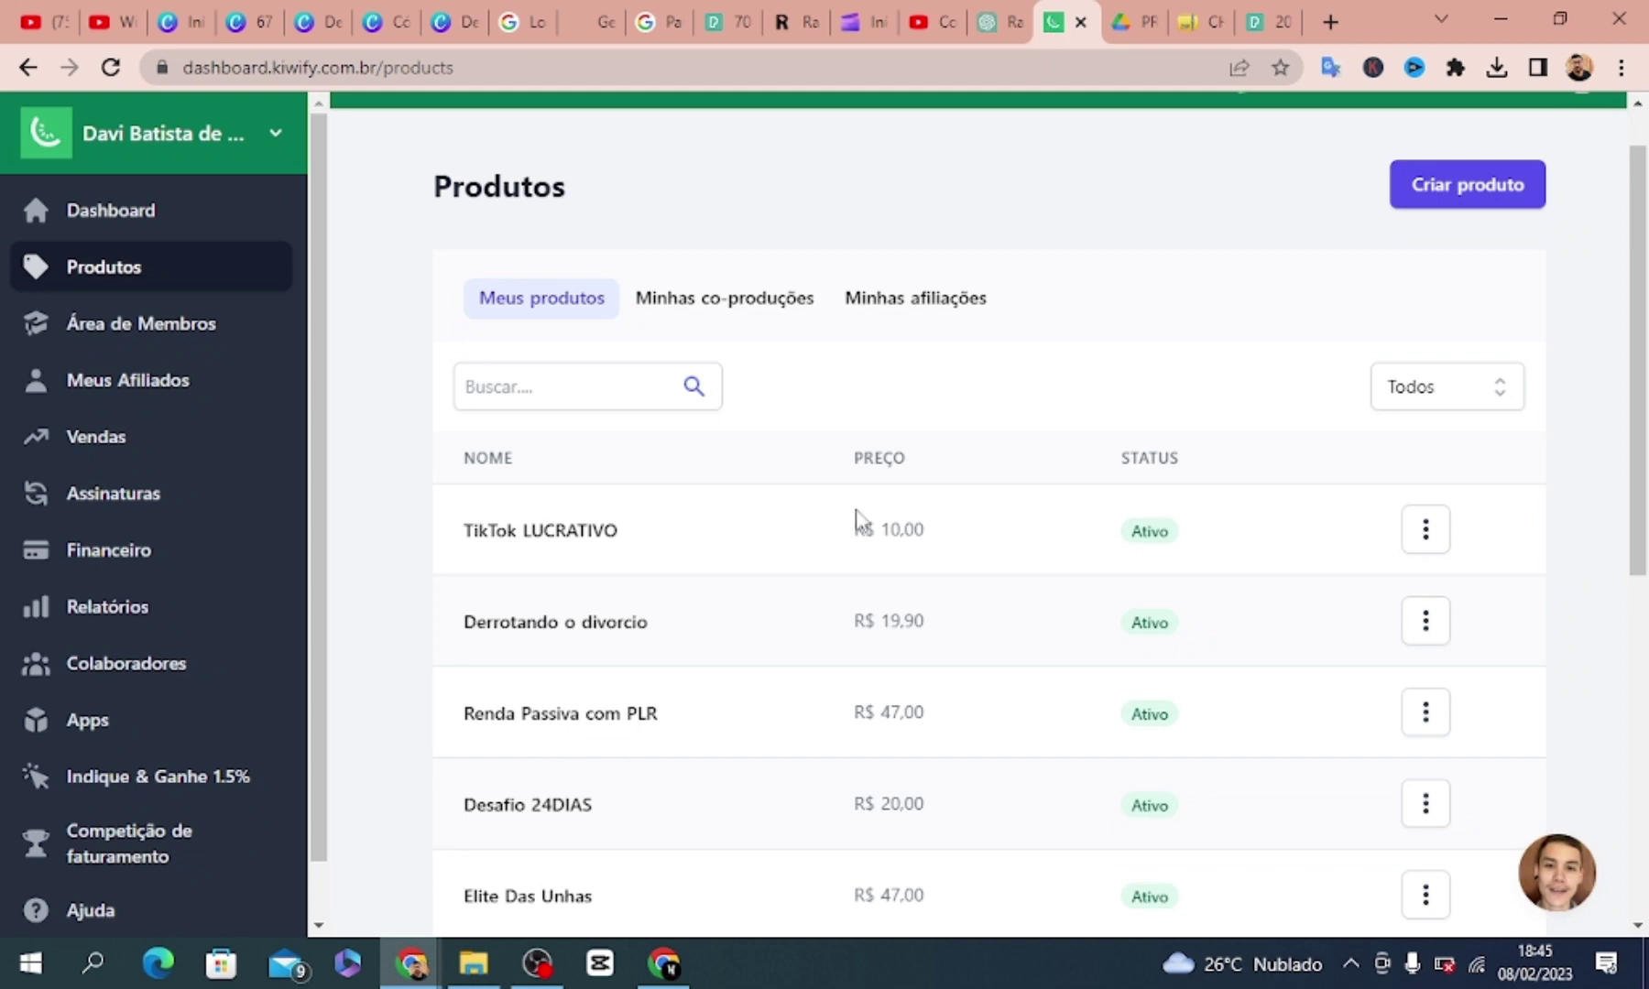
{"action": "left_click", "coordinate": [1477, 185]}
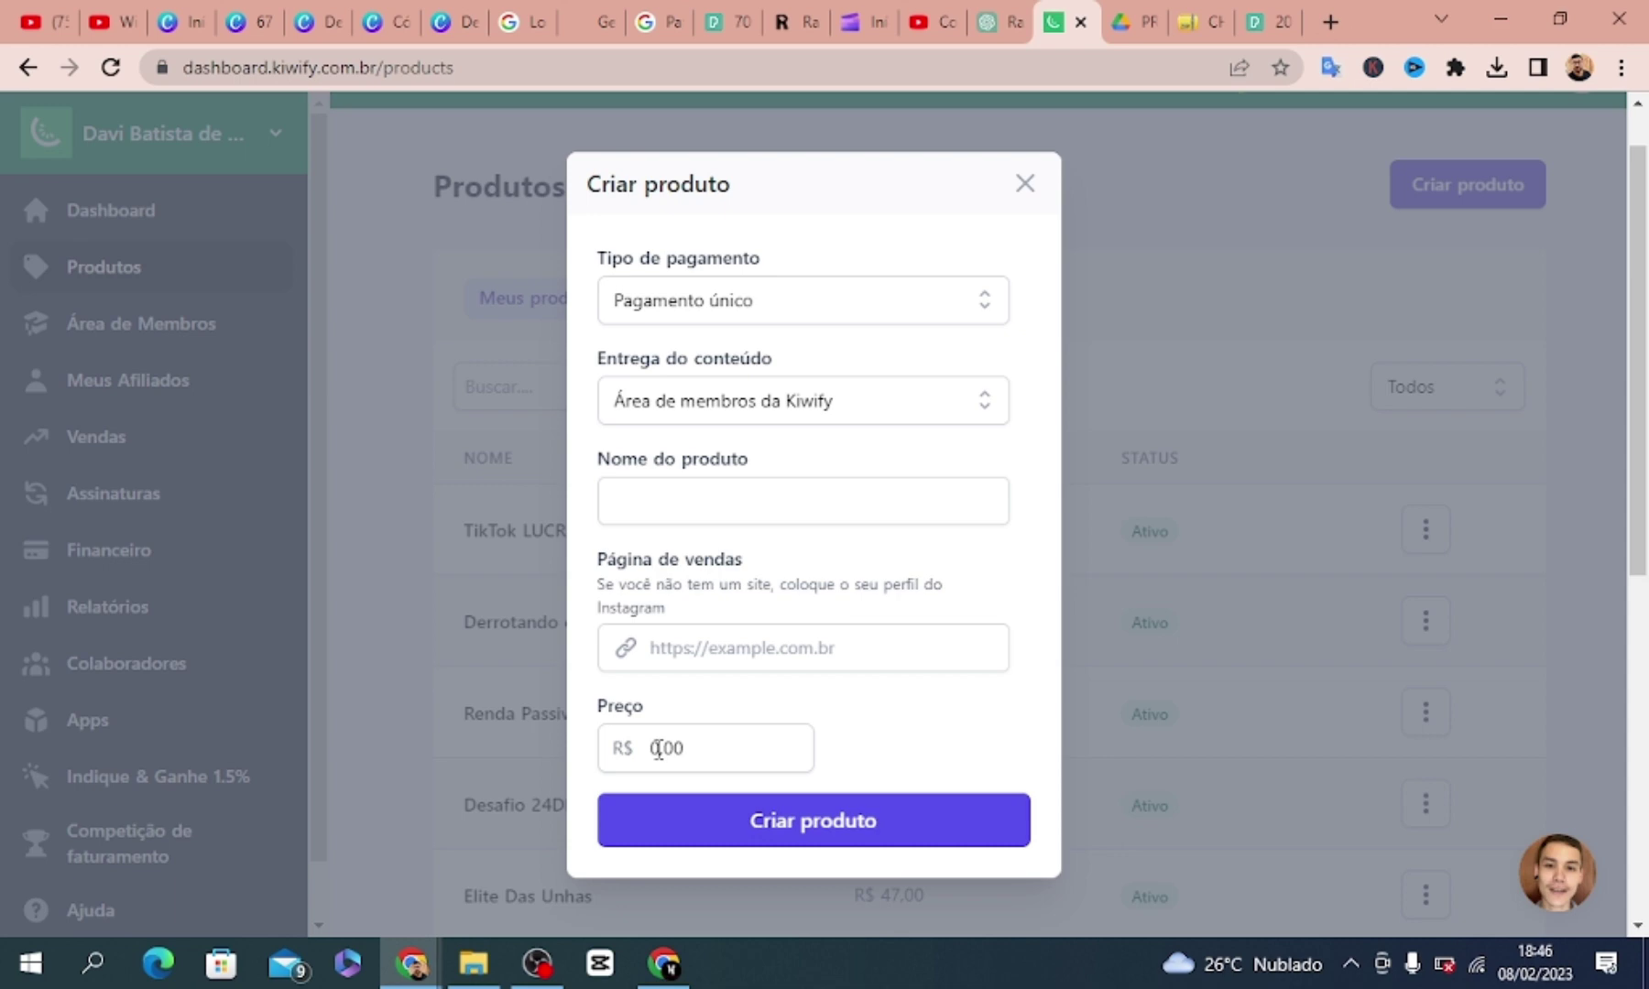
{"action": "left_click", "coordinate": [1025, 186]}
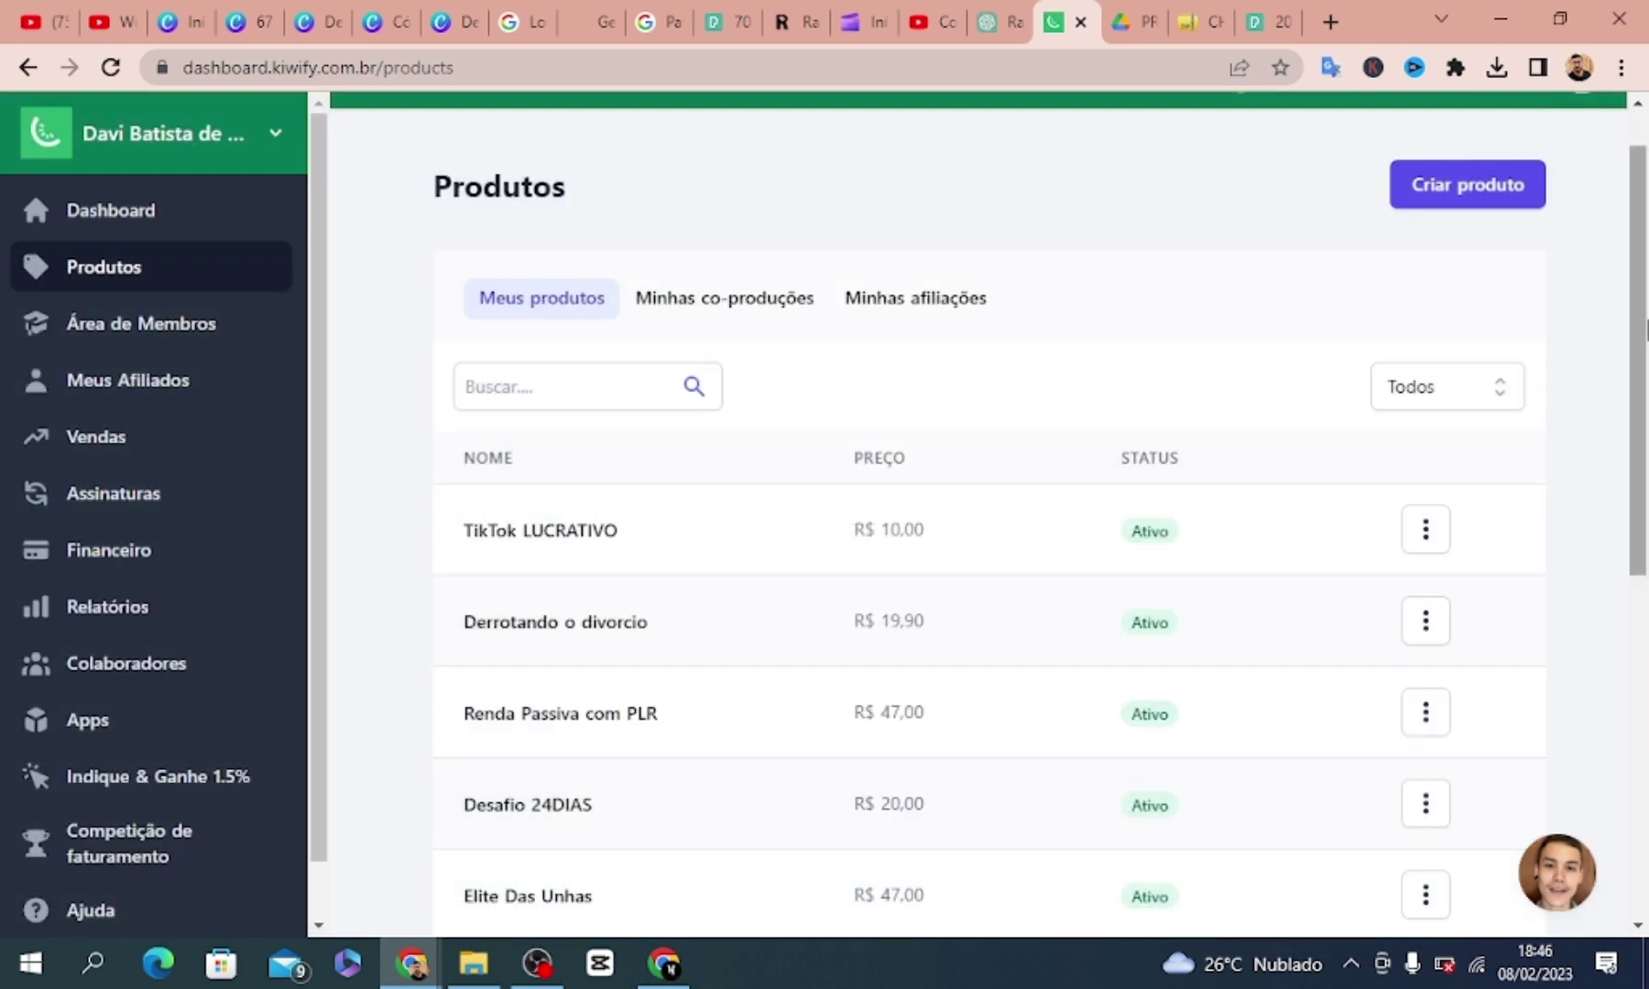
{"action": "left_click_drag", "start_coordinate": [1644, 330], "coordinate": [1645, 368]}
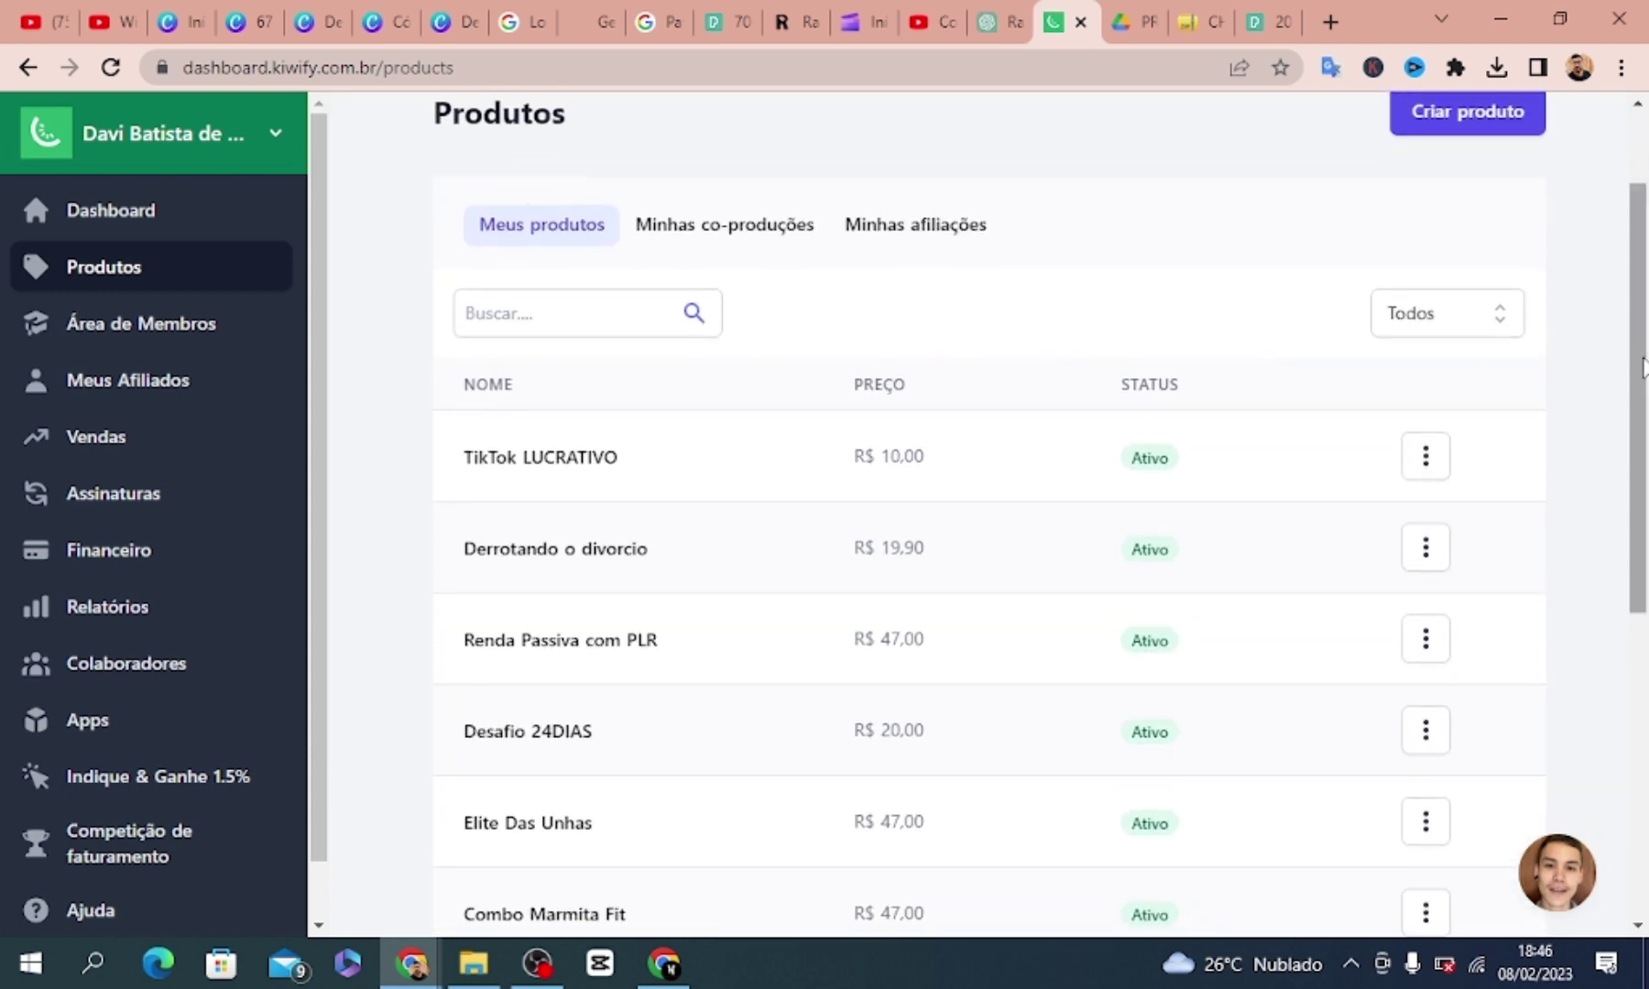
{"action": "left_click_drag", "start_coordinate": [1644, 366], "coordinate": [1643, 358]}
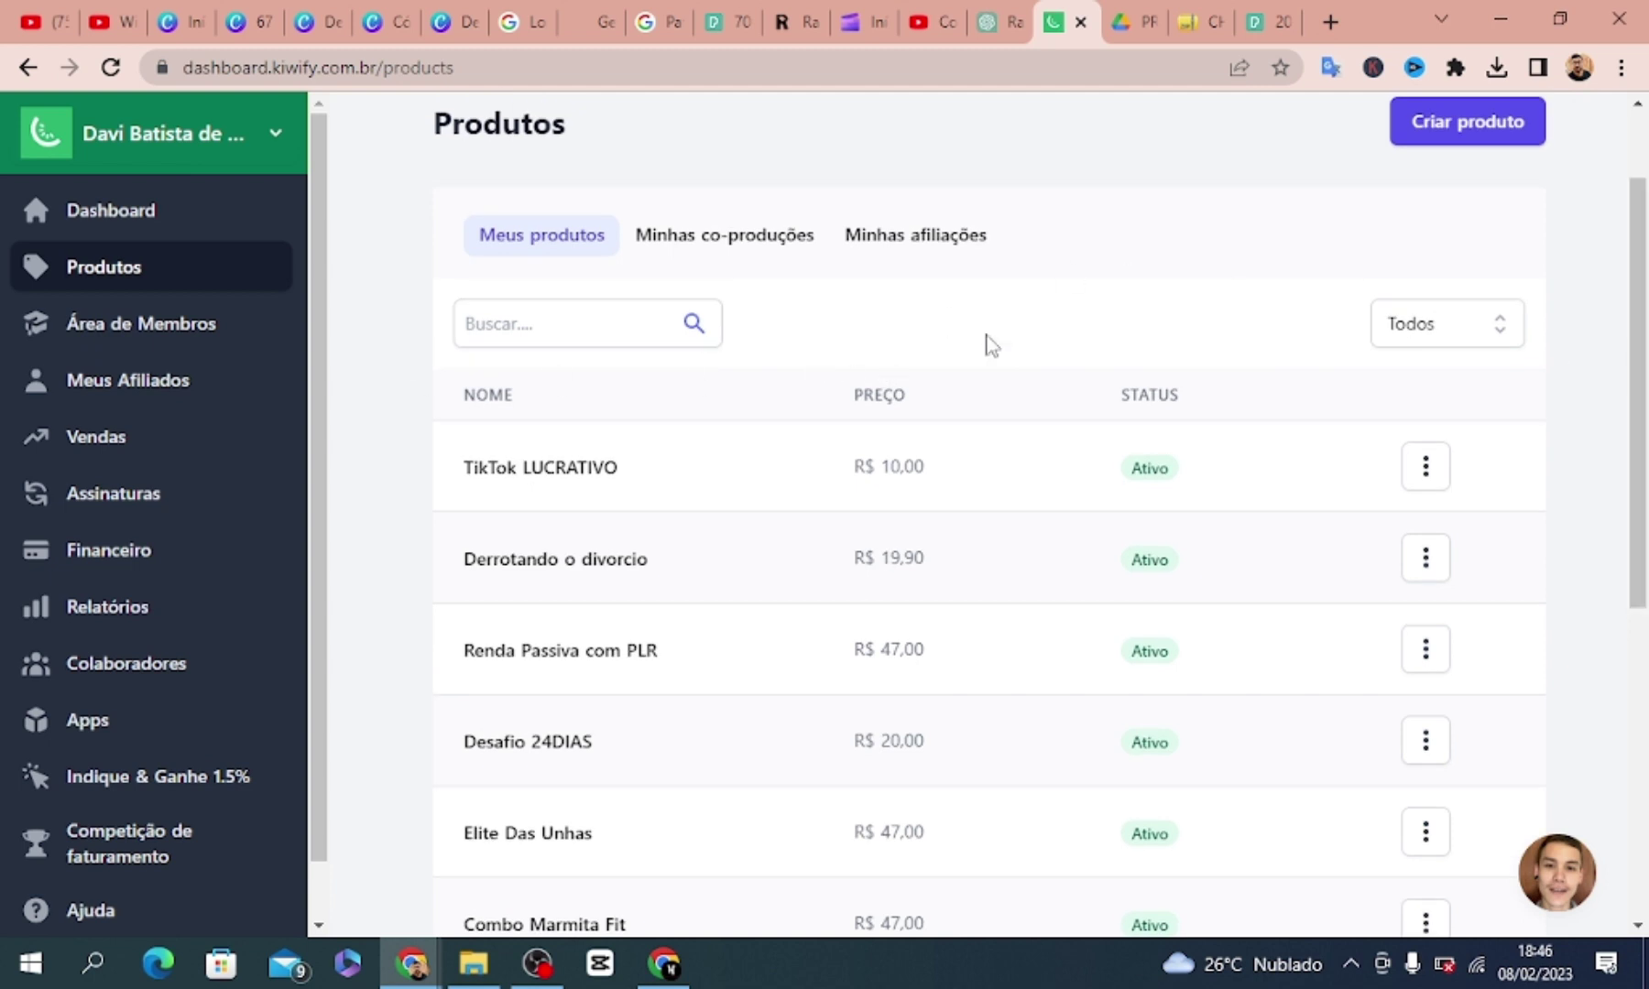
Open the TikTok LUCRATIVO product in Kiwify and copy its checkout link
{"action": "left_click", "coordinate": [567, 469]}
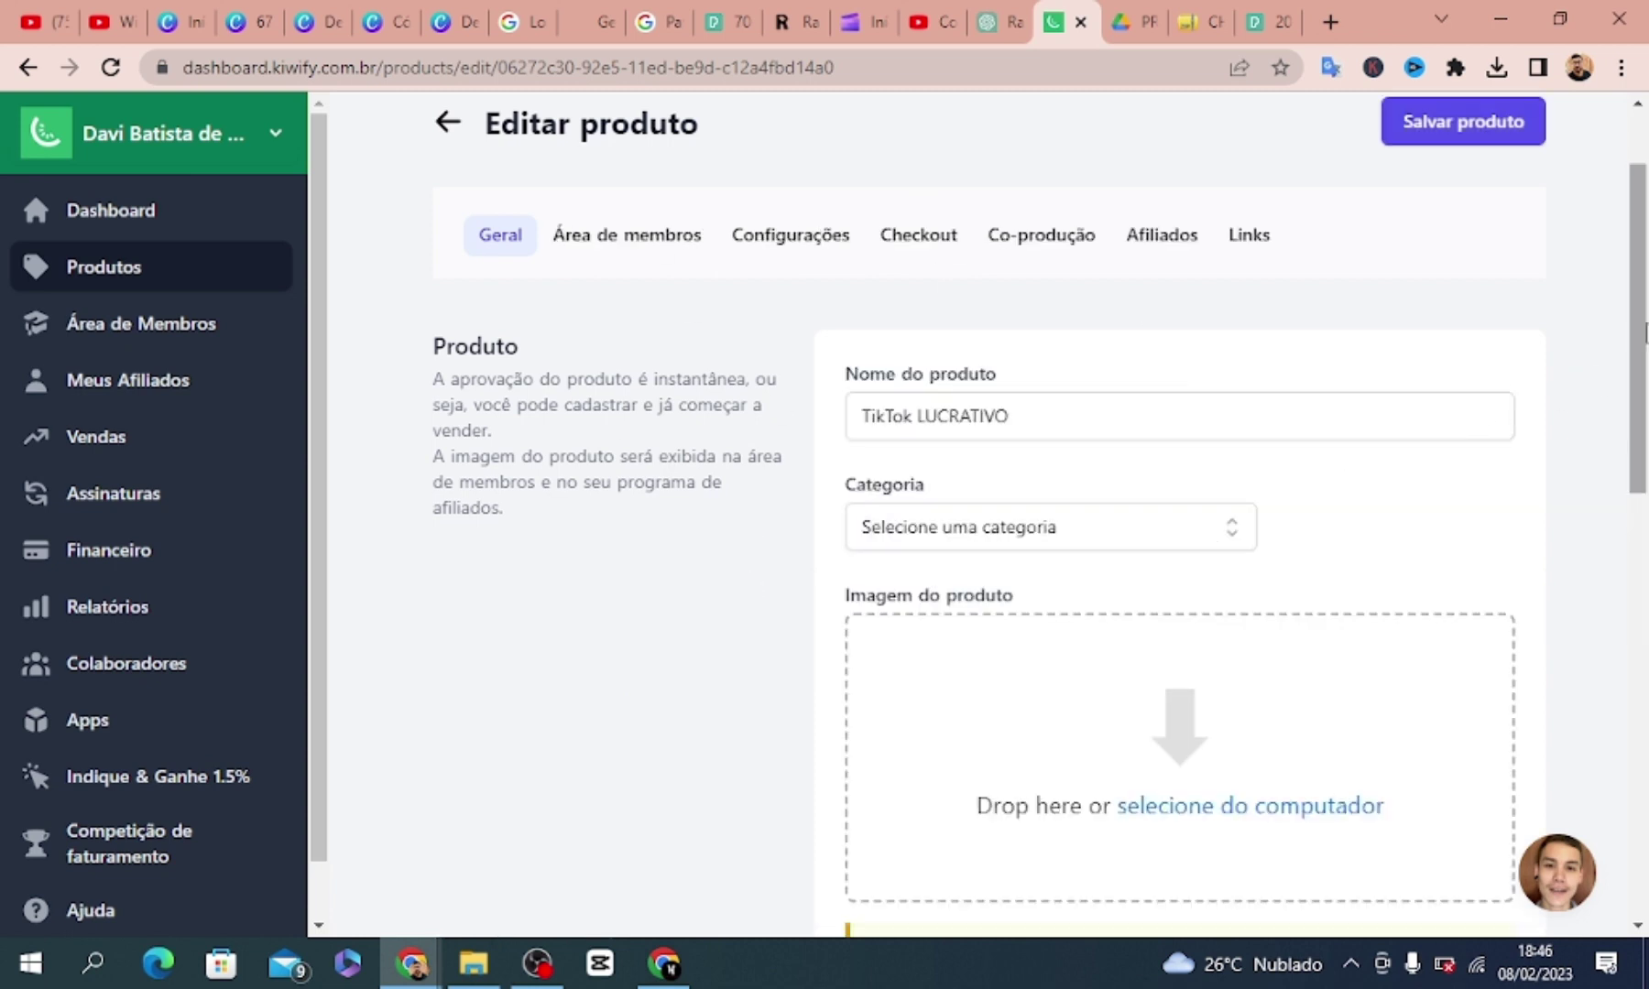
{"action": "left_click_drag", "start_coordinate": [1644, 334], "coordinate": [1636, 220]}
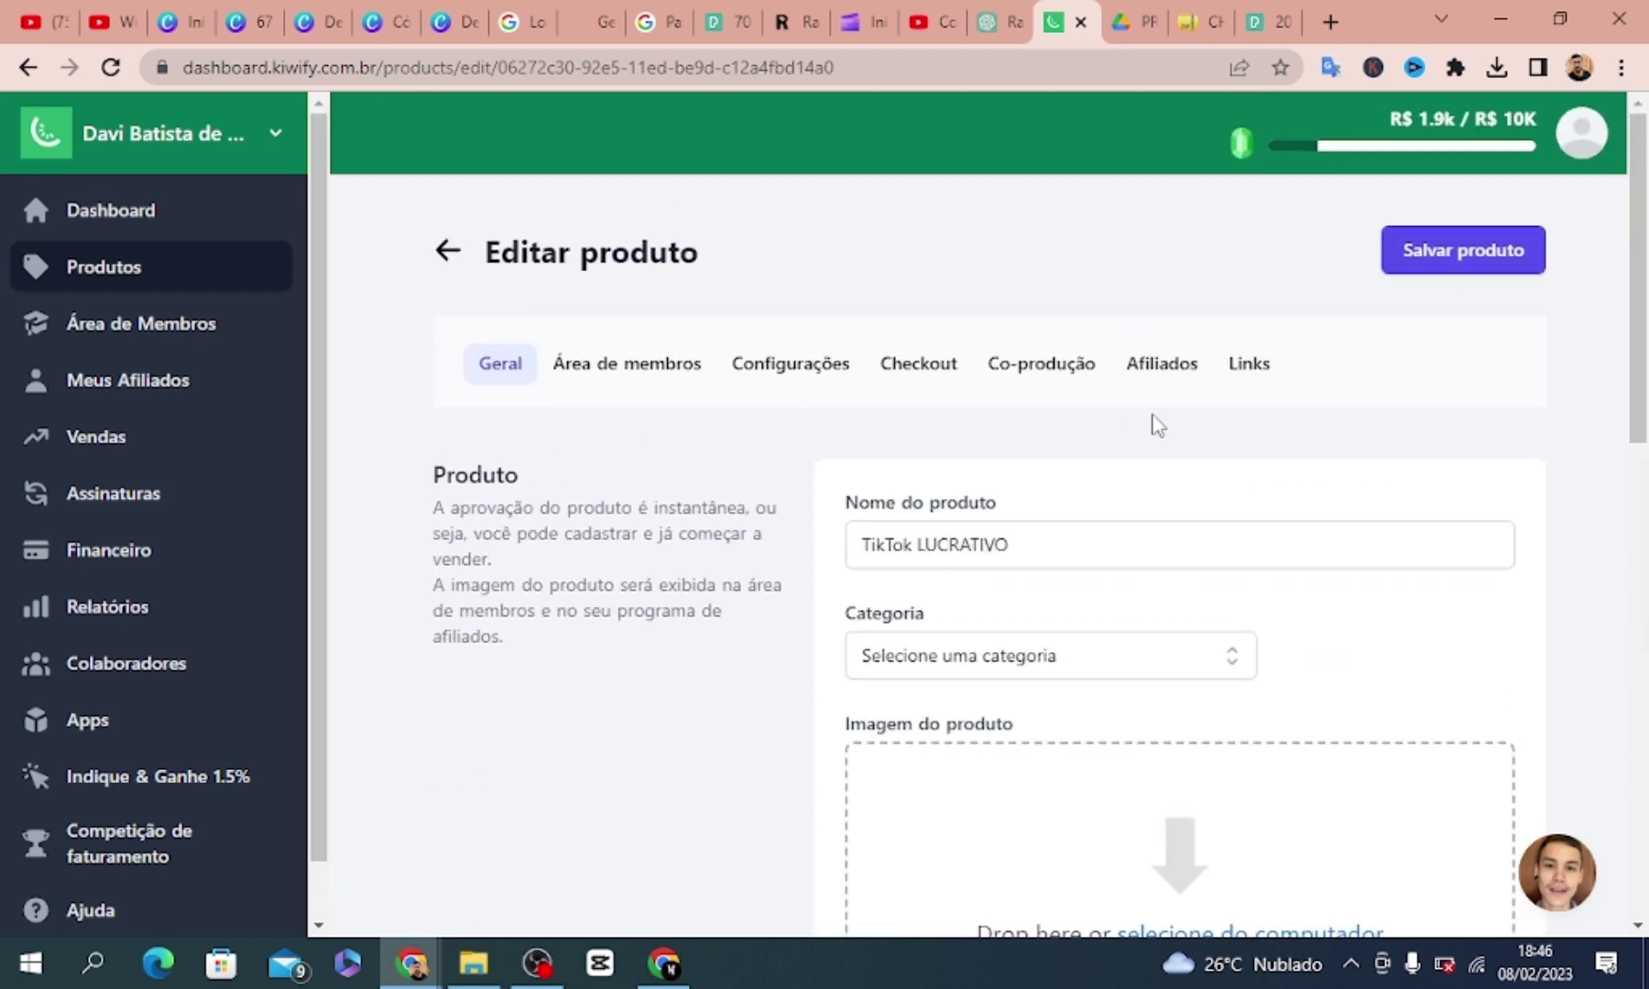
{"action": "left_click", "coordinate": [1247, 368]}
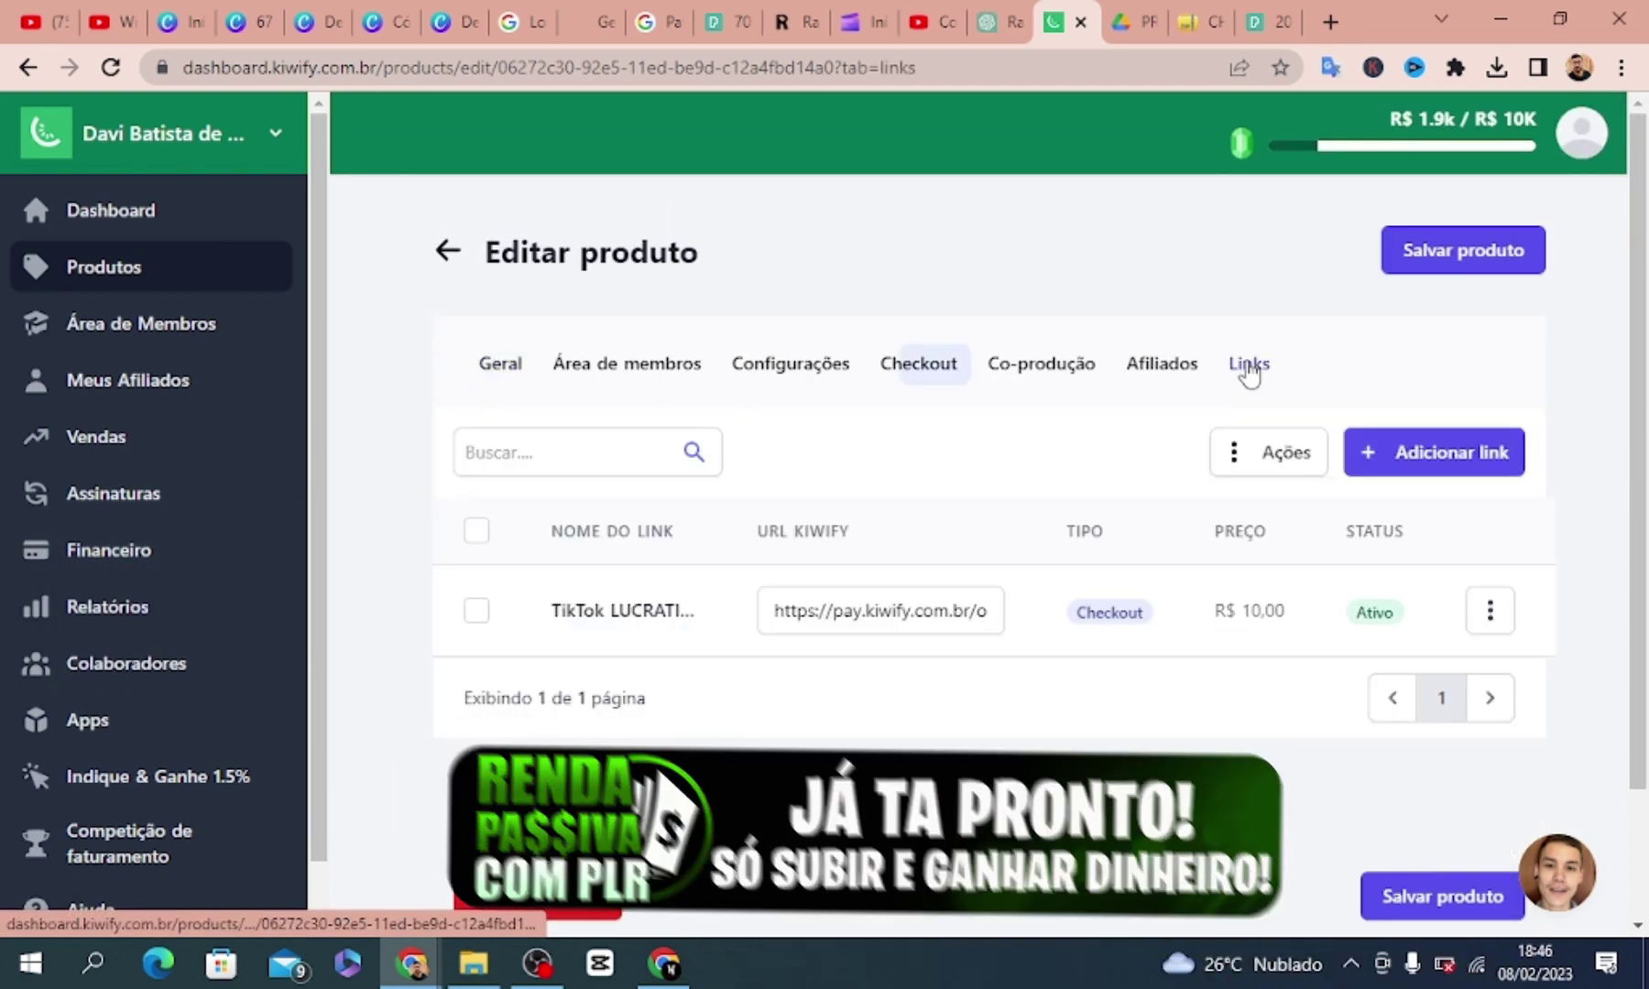
{"action": "left_click", "coordinate": [879, 615]}
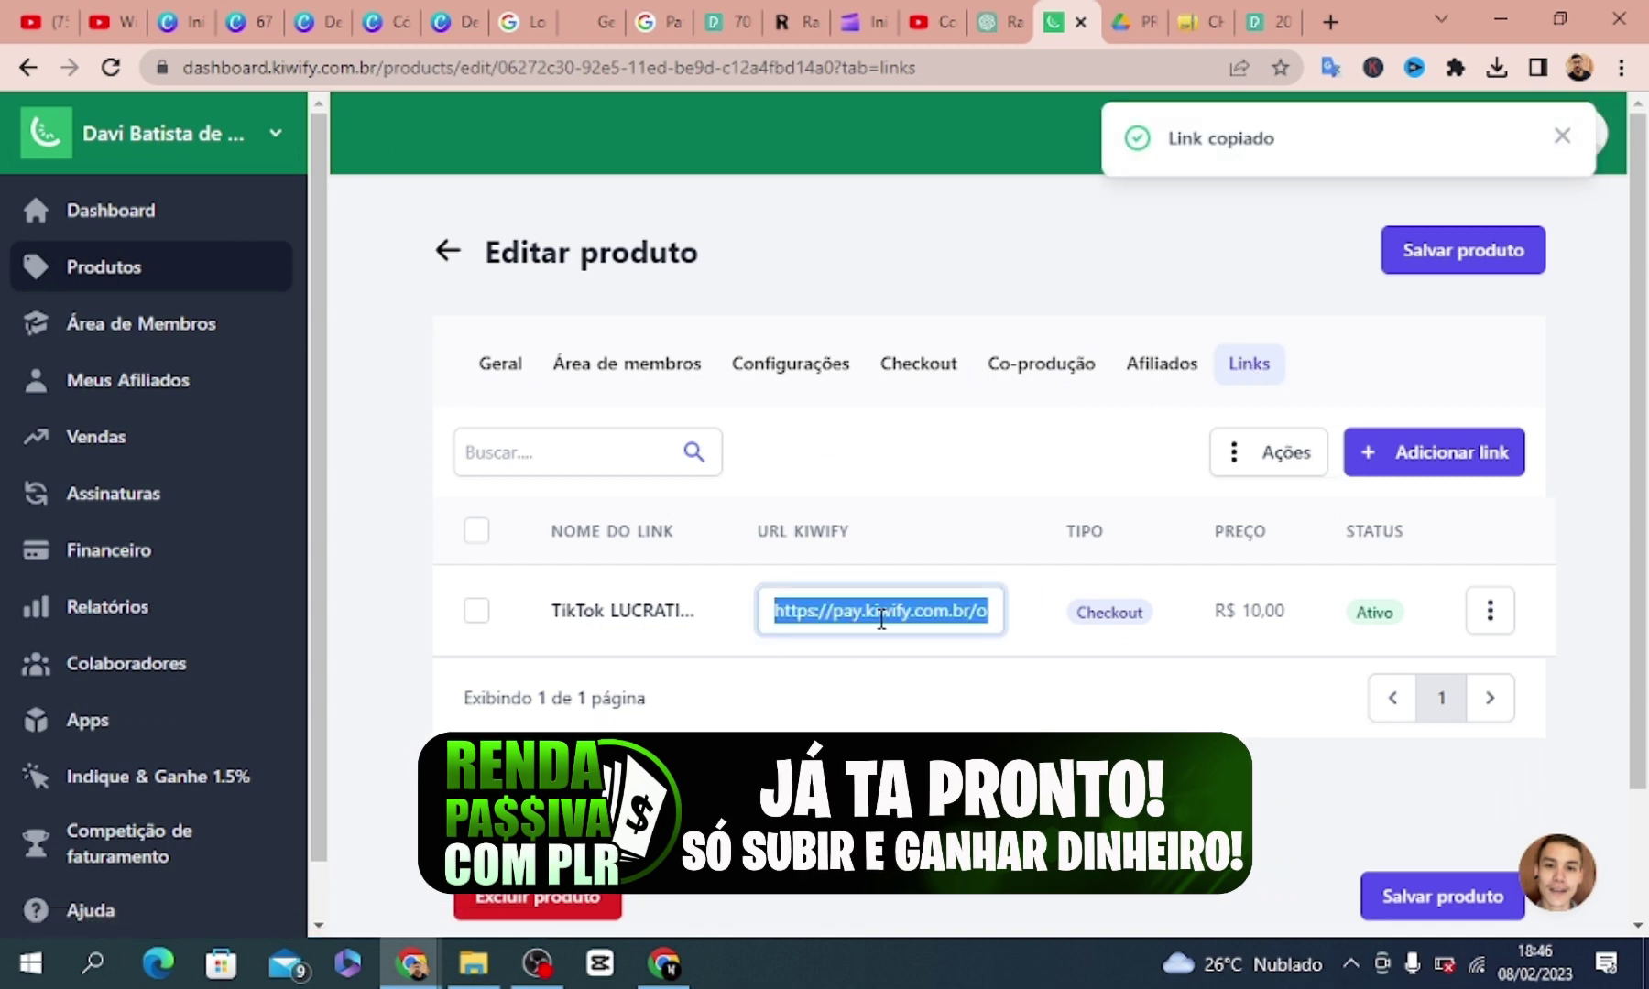
Return to the YouTube upload and add "Adquira o seu manual do seu pet" to the description, directly below its first line without a blank line
{"action": "left_click", "coordinate": [927, 22]}
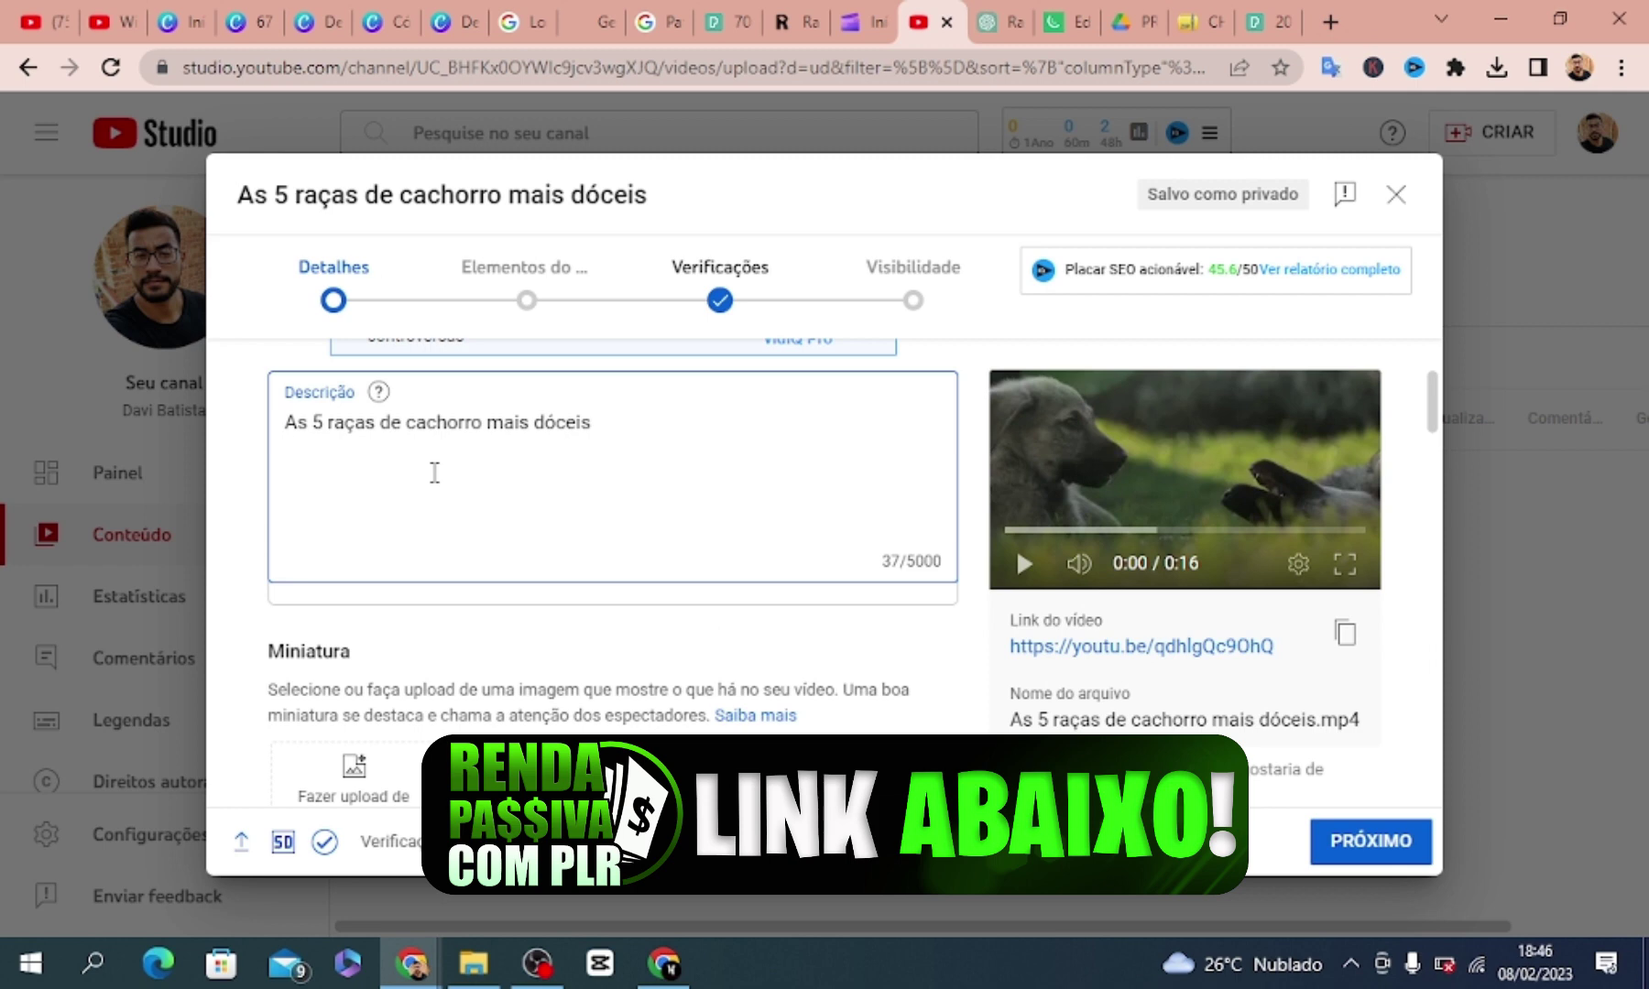
{"action": "type", "text": "a"}
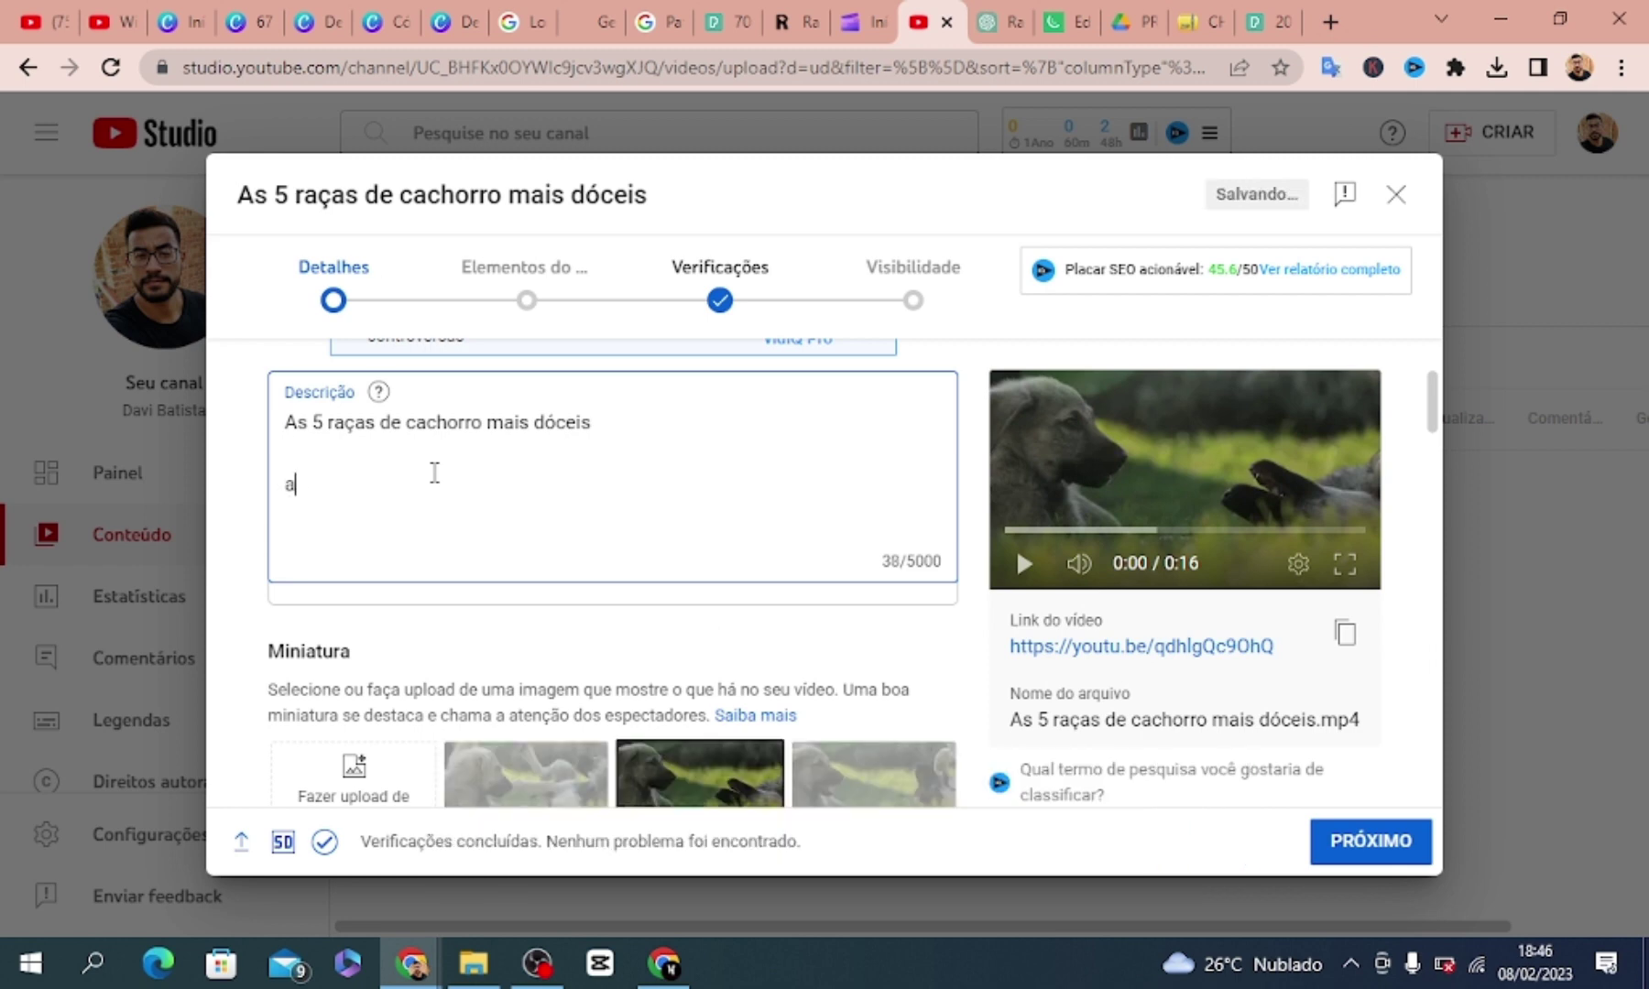
{"action": "key", "text": "BackSpace"}
{"action": "type", "text": "Adquira o seu manuald"}
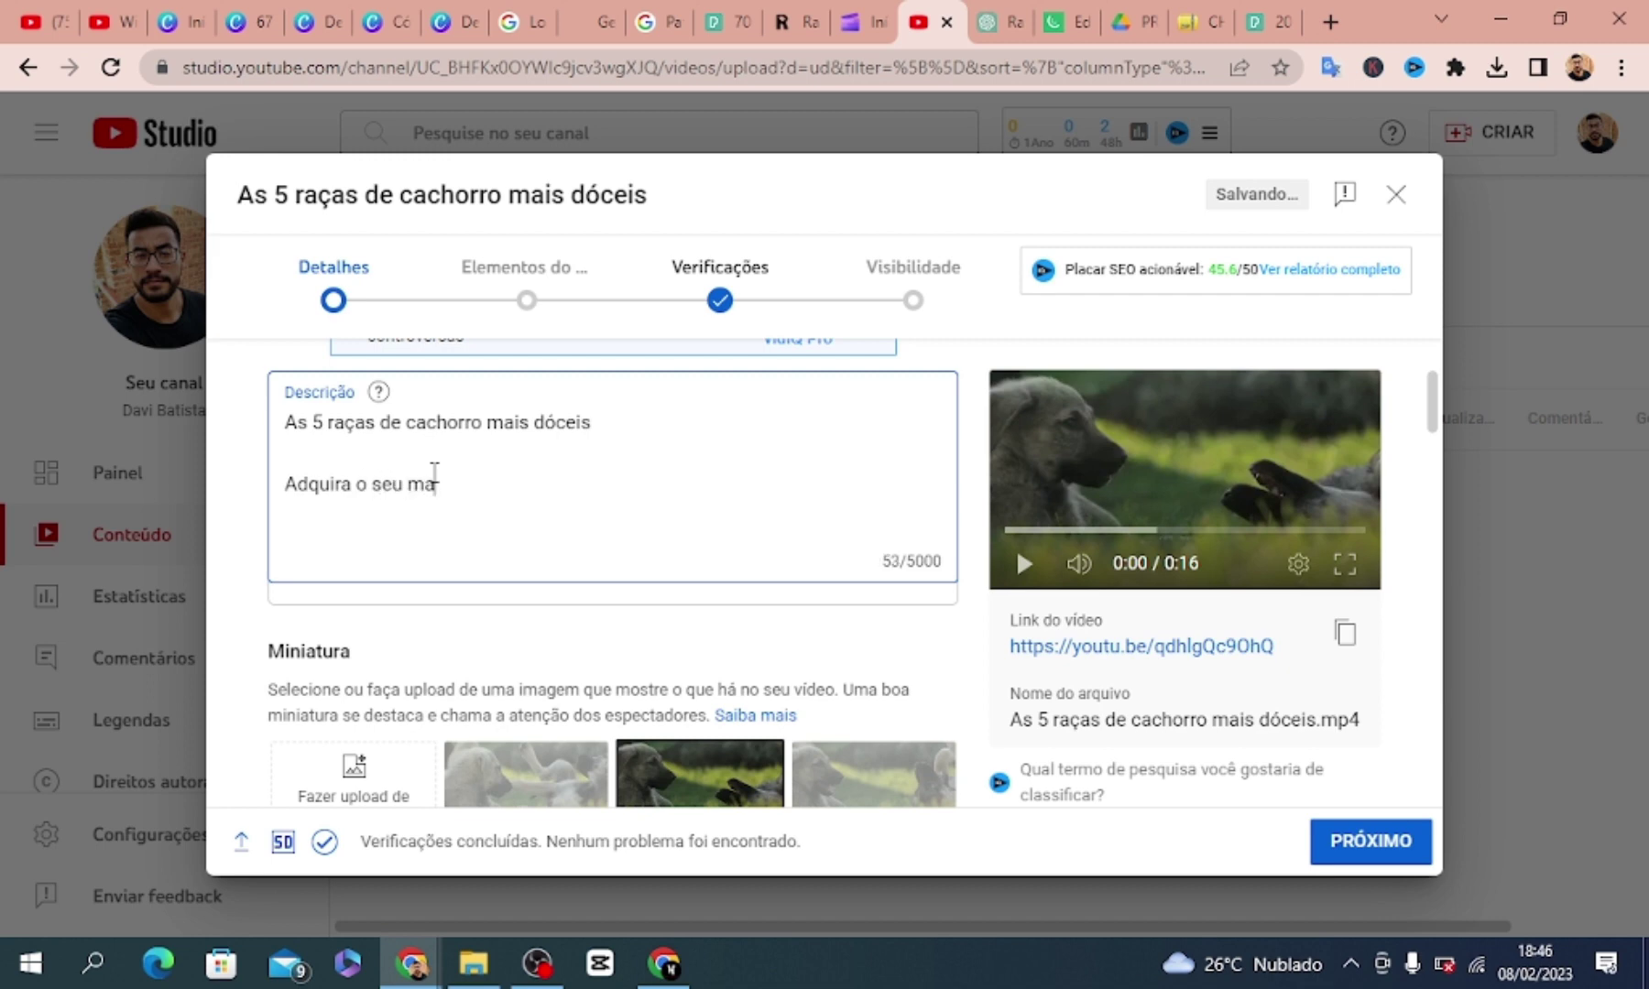
{"action": "type", "text": "o seu pet"}
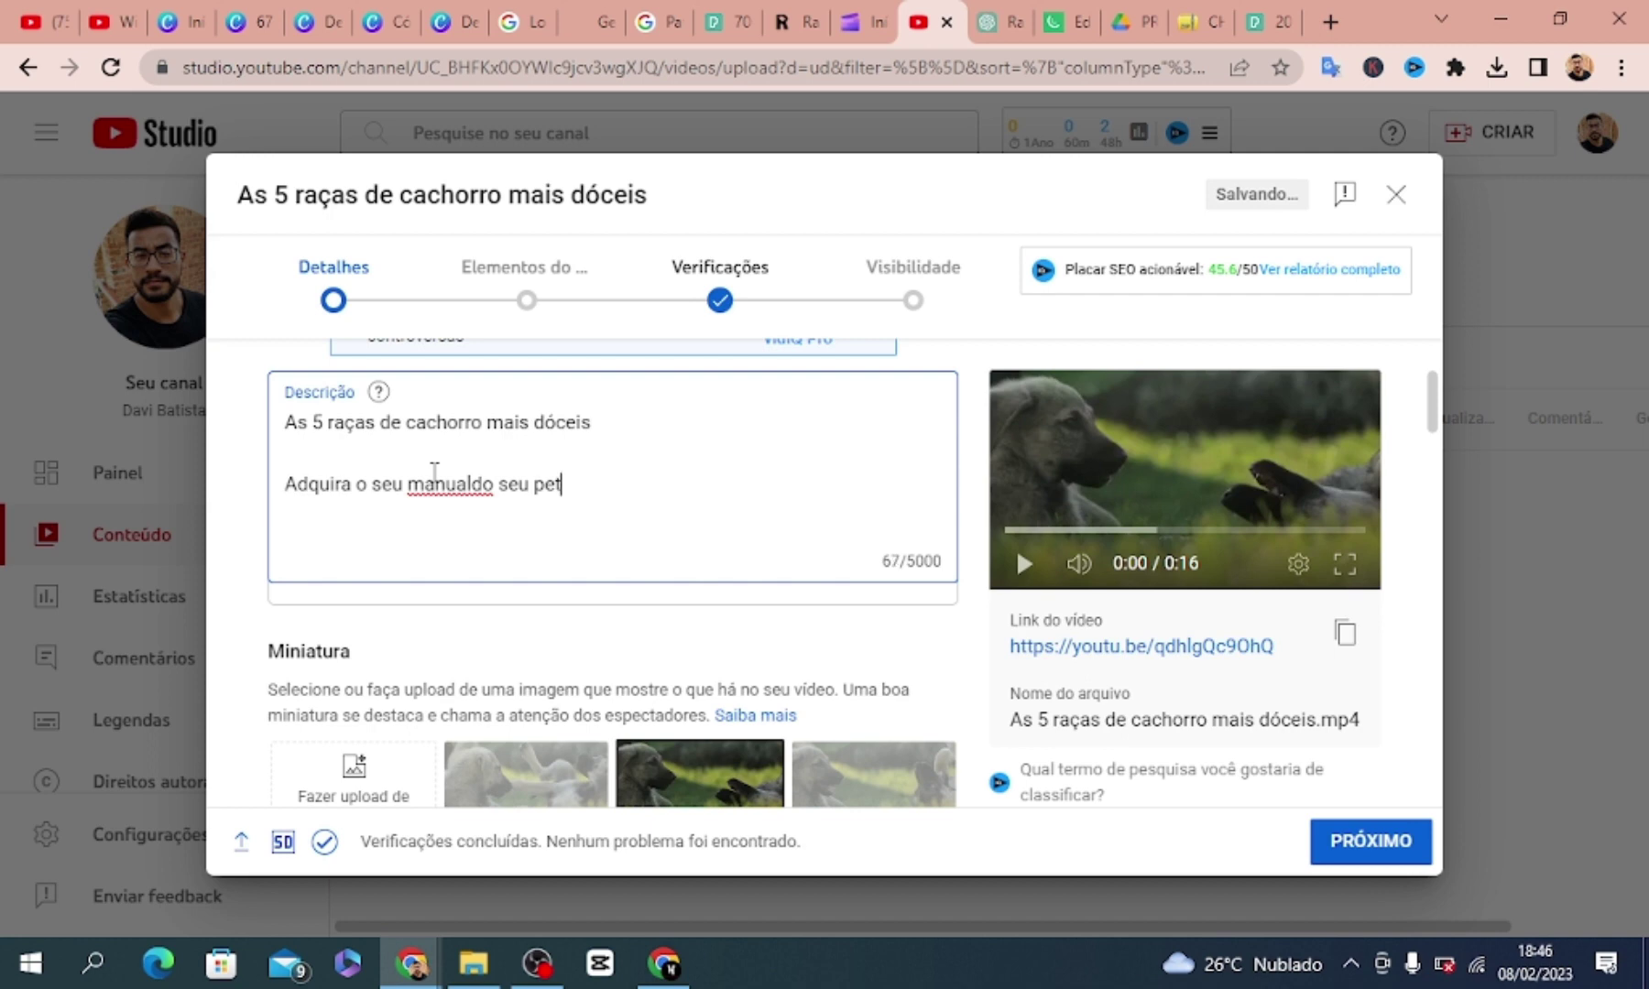
{"action": "right_click", "coordinate": [460, 483]}
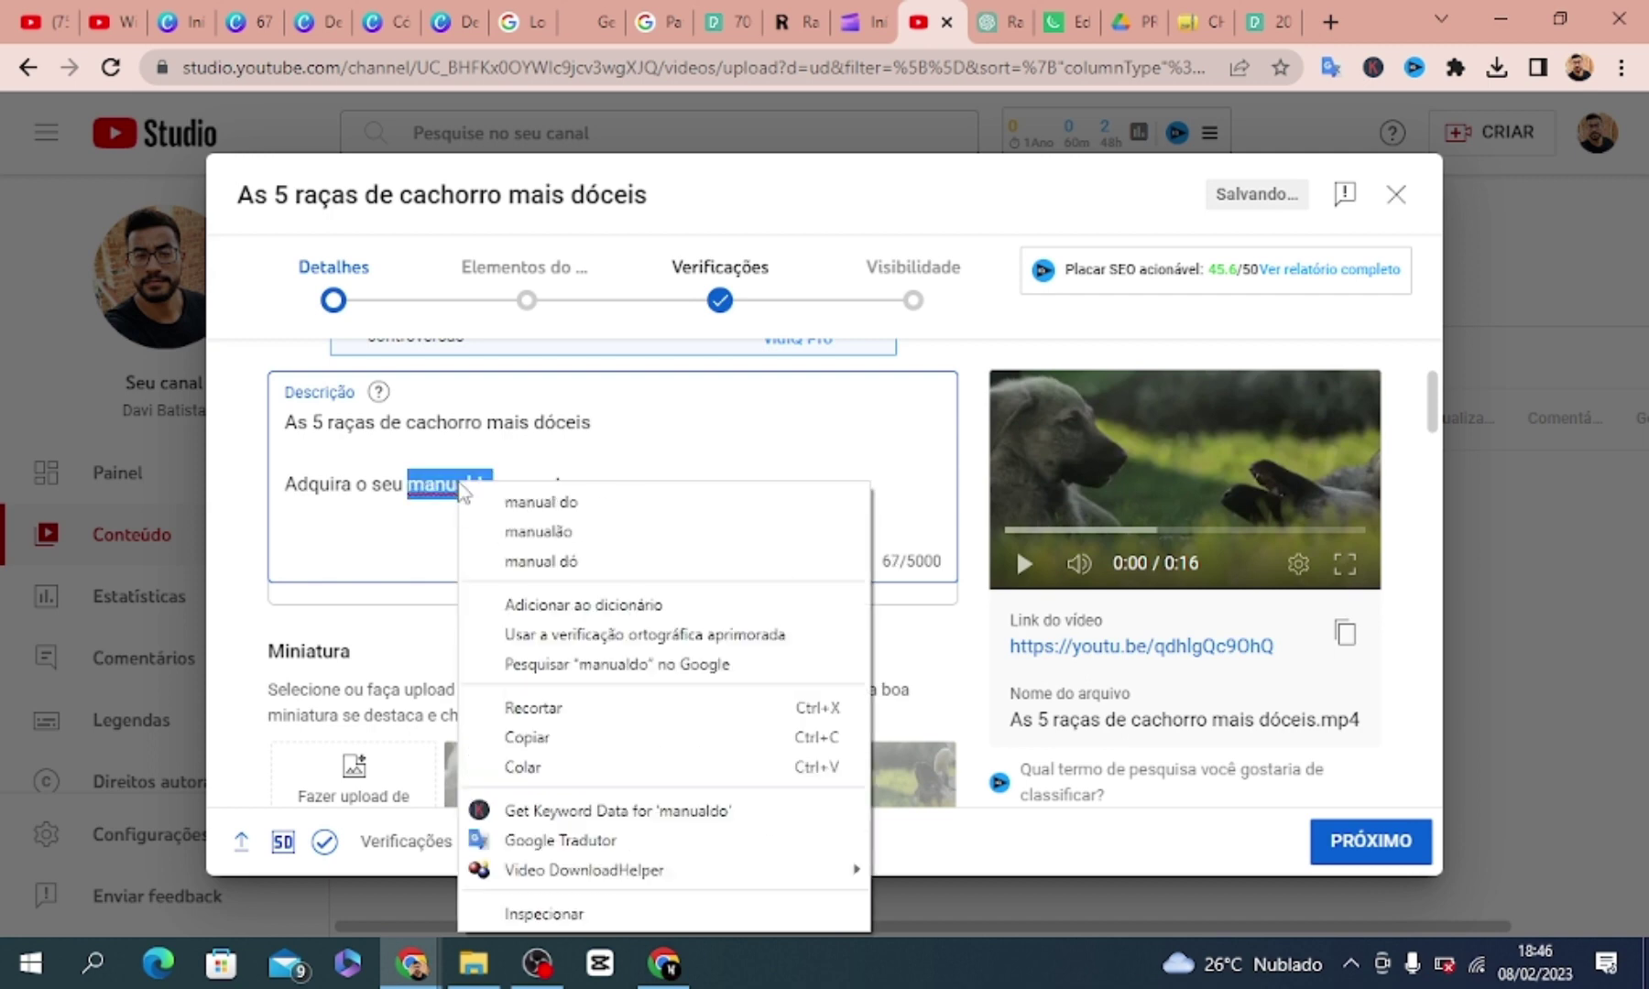
{"action": "left_click", "coordinate": [545, 503]}
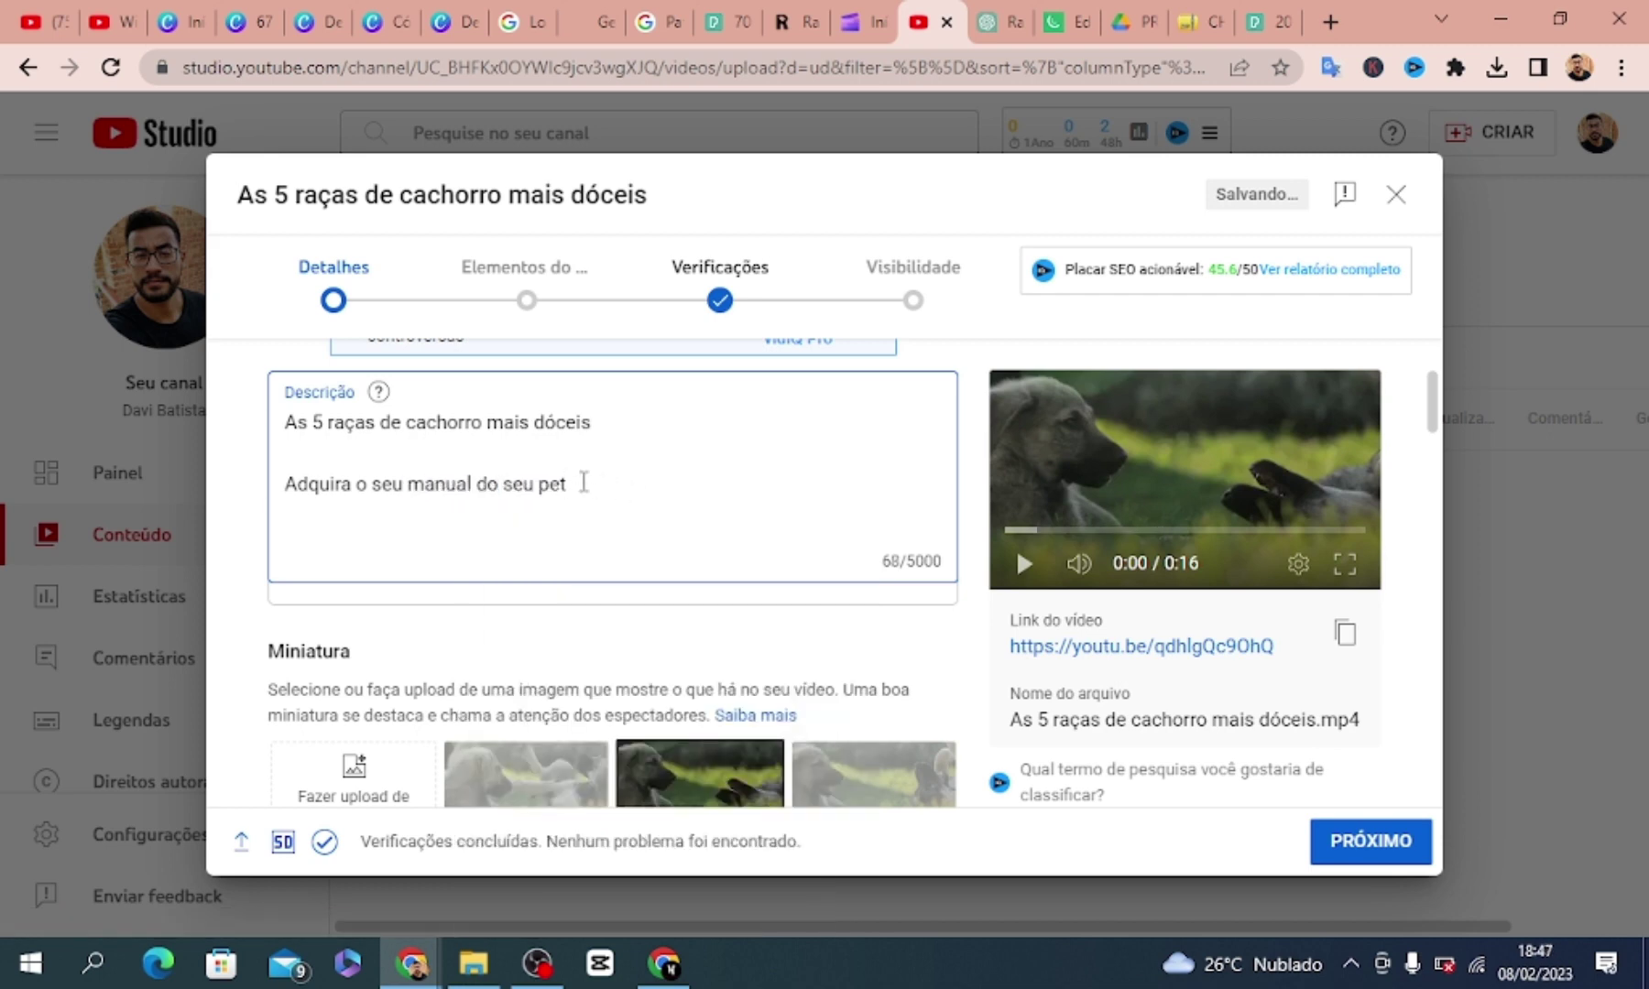
{"action": "key", "text": "BackSpace"}
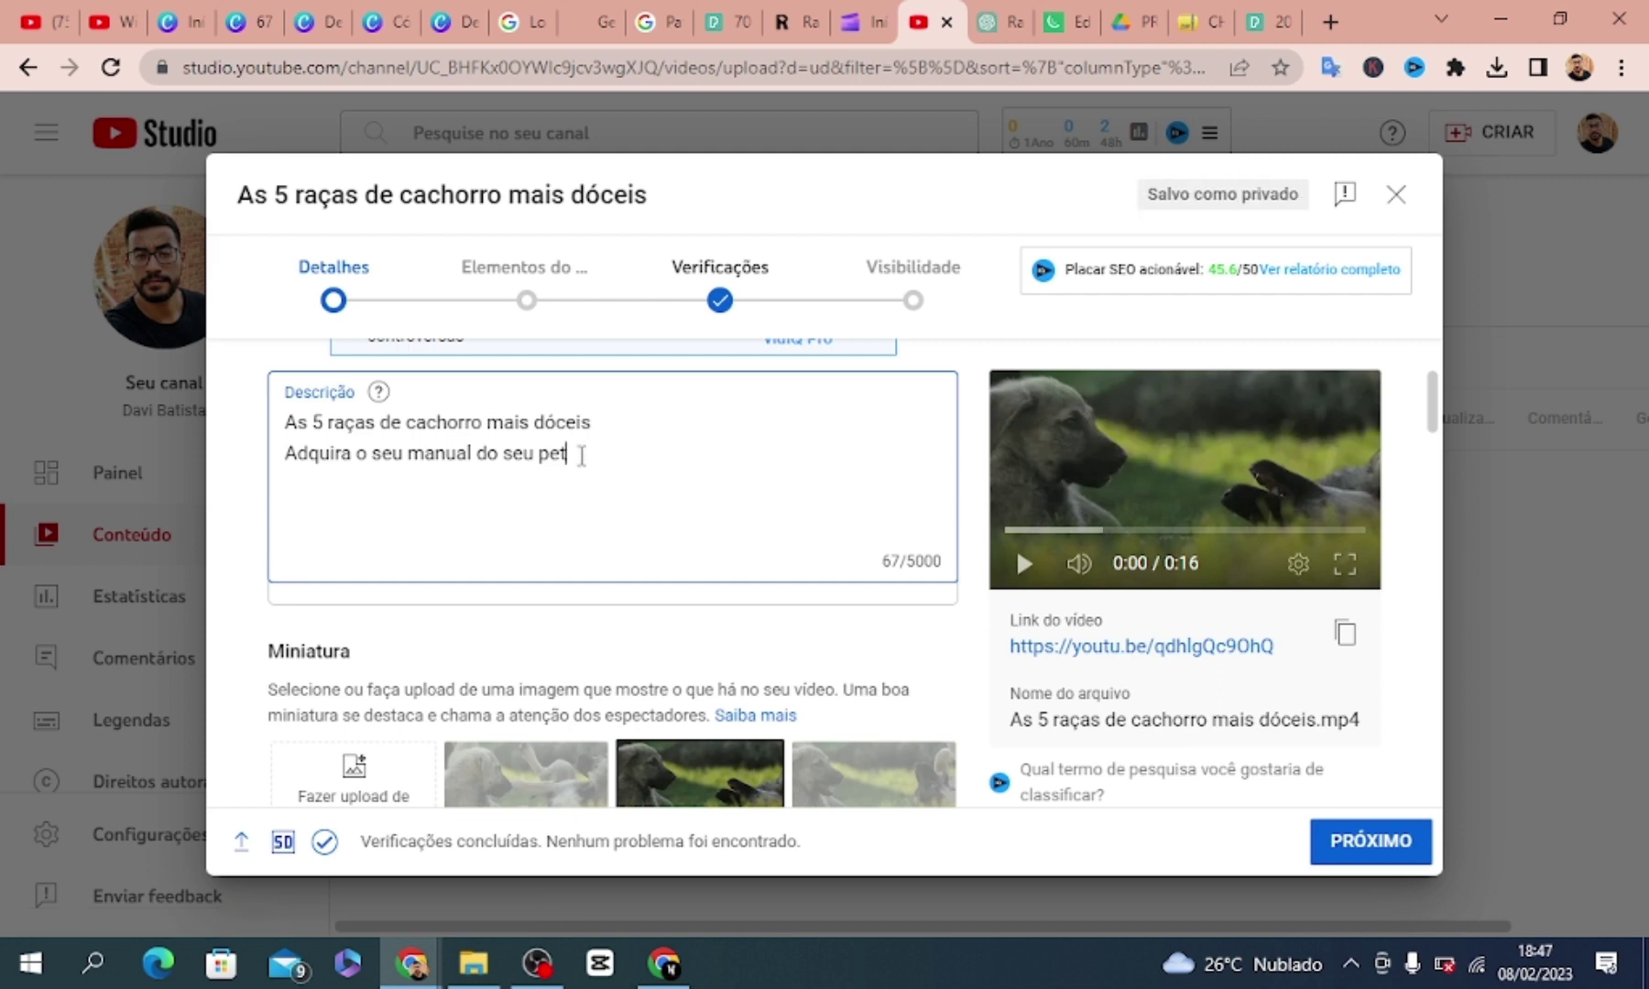
{"action": "key", "text": "super+period"}
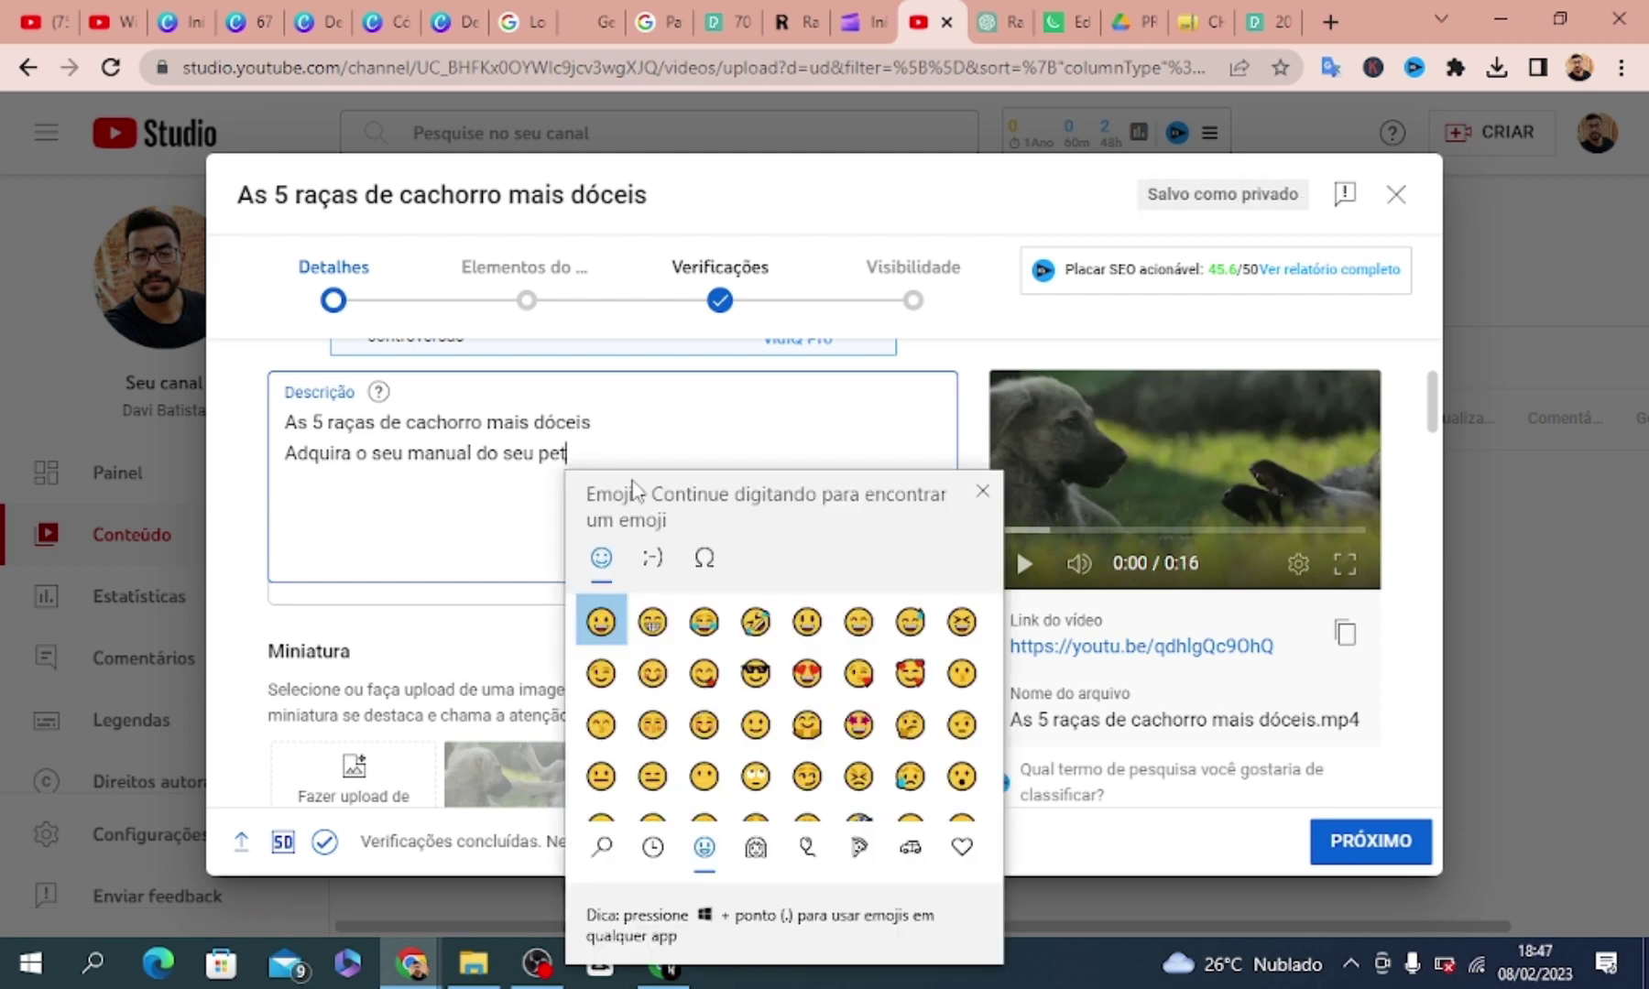
{"action": "left_click", "coordinate": [649, 850]}
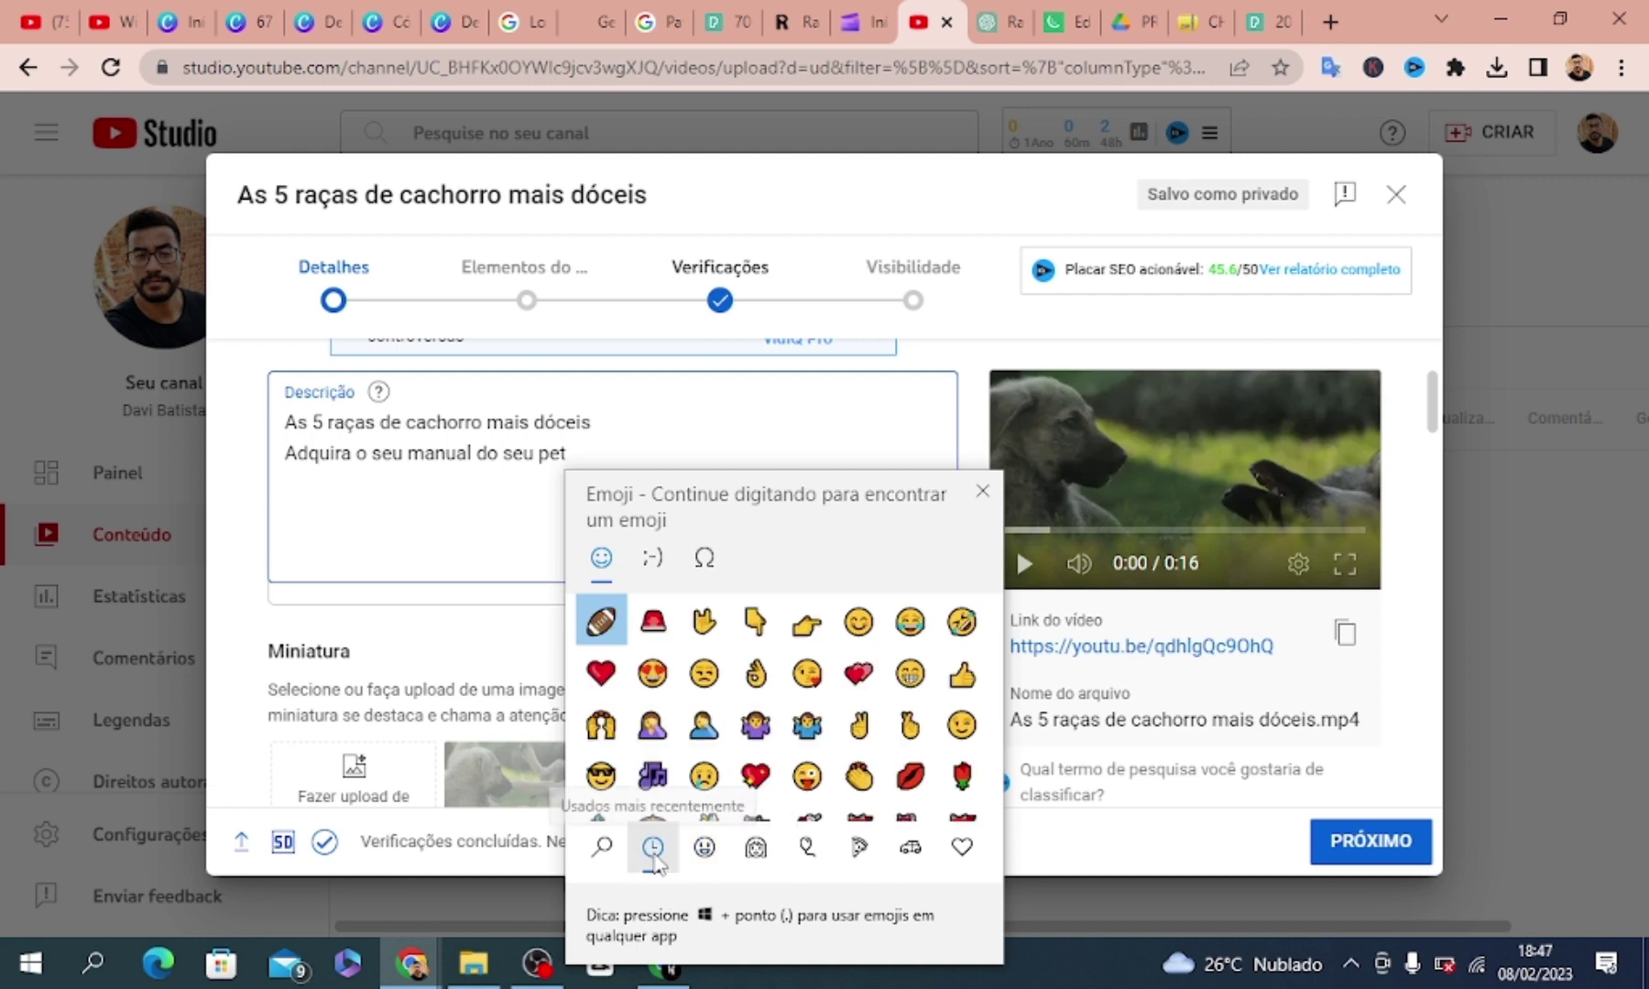
{"action": "left_click", "coordinate": [755, 623]}
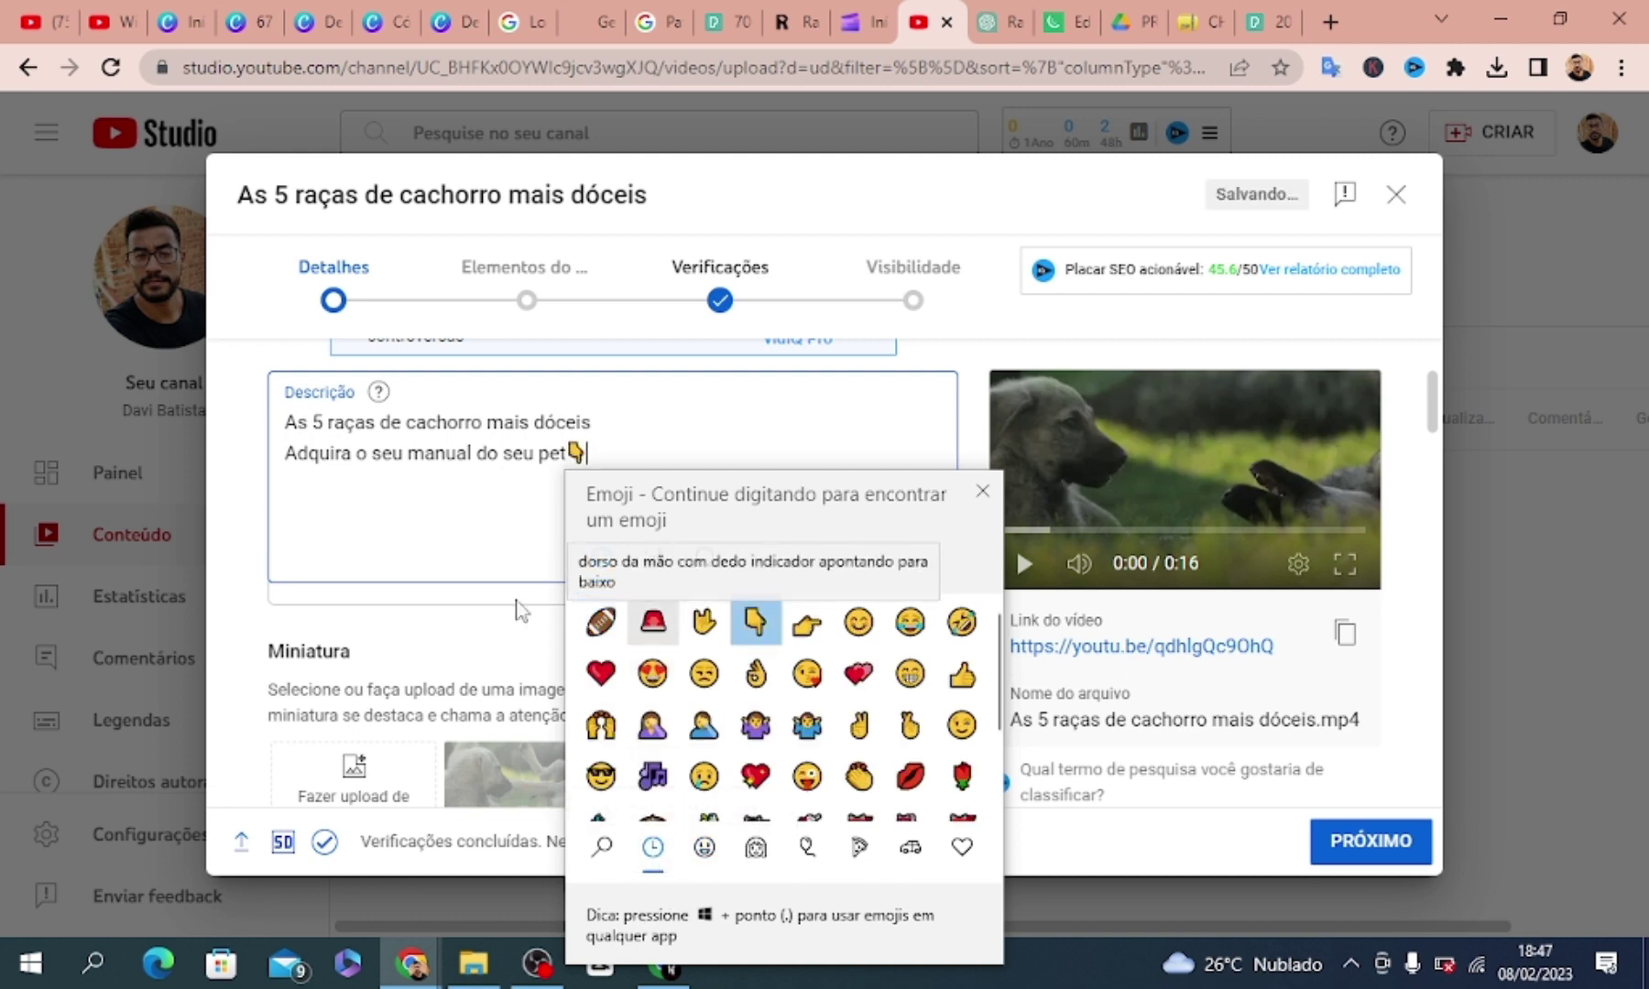
{"action": "left_click", "coordinate": [604, 454]}
{"action": "key", "text": "Return"}
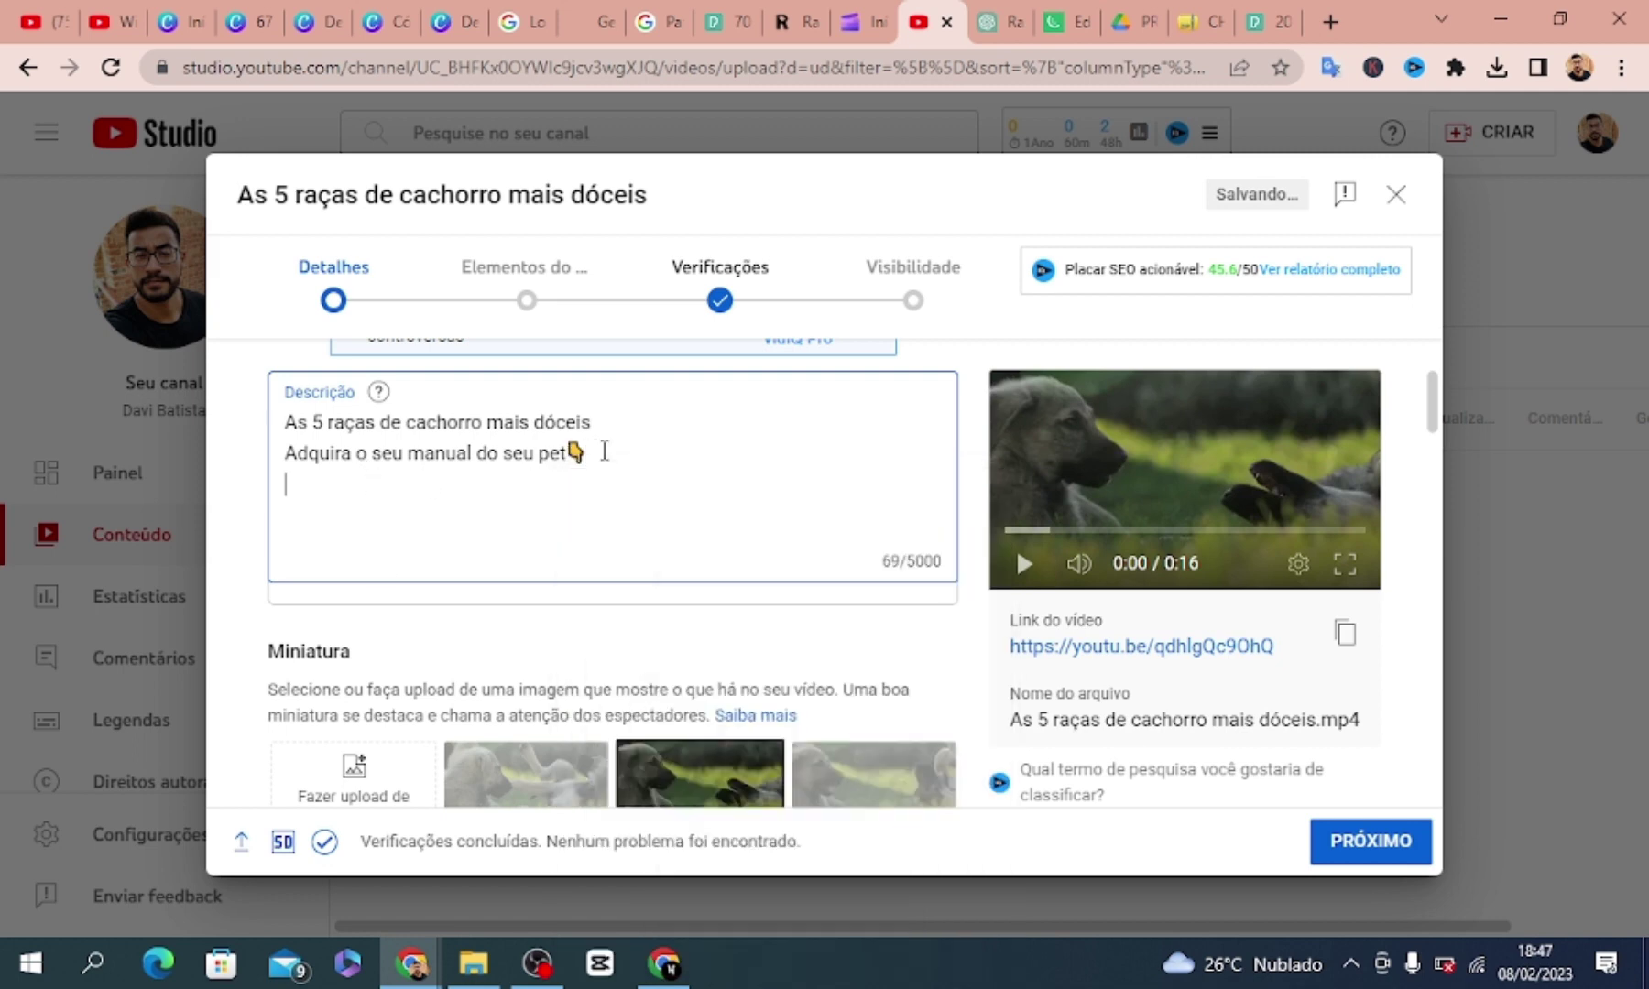
{"action": "type", "text": "https://pay.kiwify.com.br/oPdsMp2"}
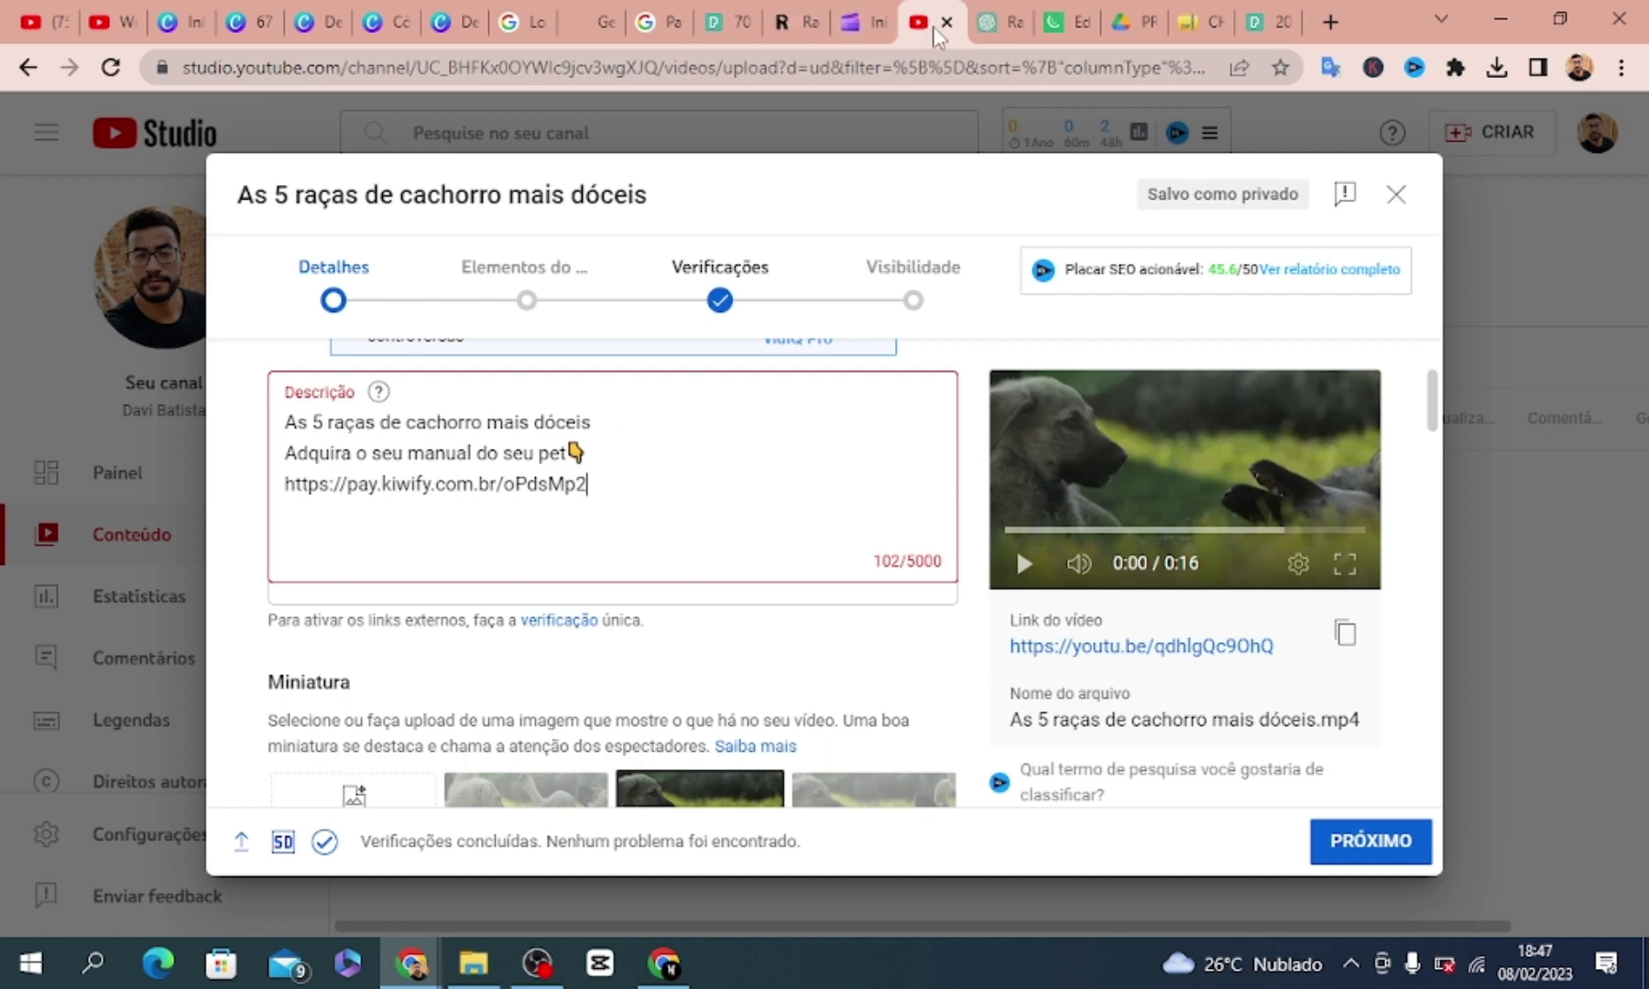
Review the ChatGPT script, the Clipchamp project's timeline and the Pexels images, ending on the video title in the YouTube upload
{"action": "left_click", "coordinate": [985, 28]}
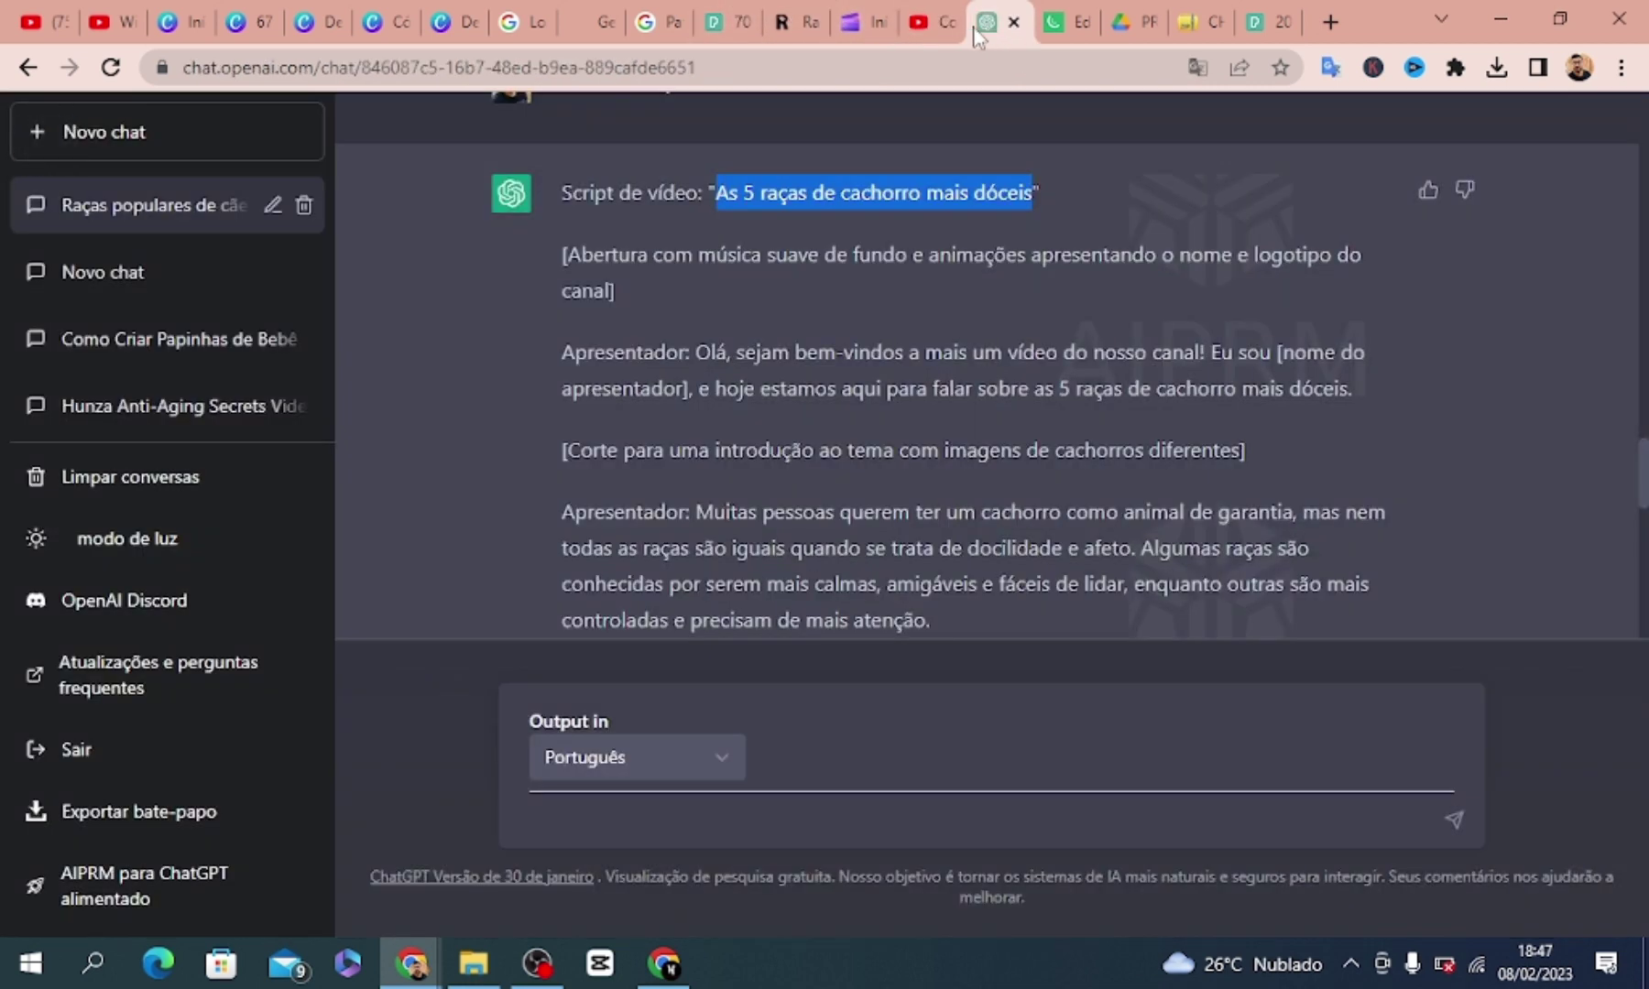
{"action": "left_click", "coordinate": [856, 27]}
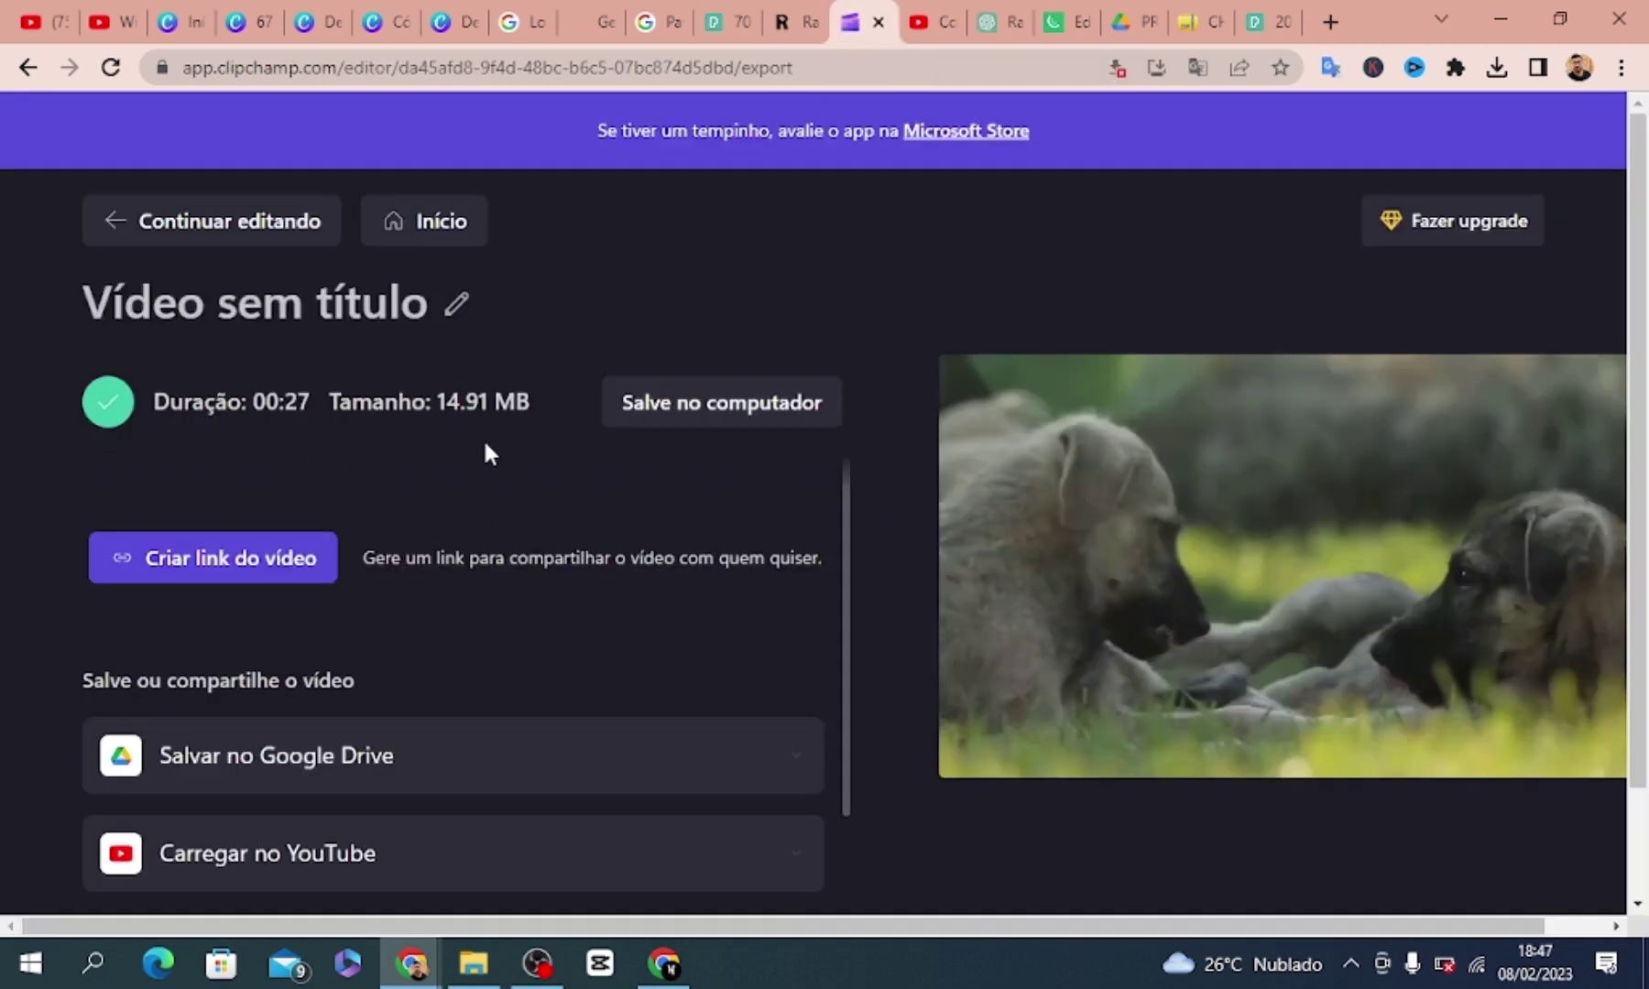
{"action": "left_click", "coordinate": [128, 229]}
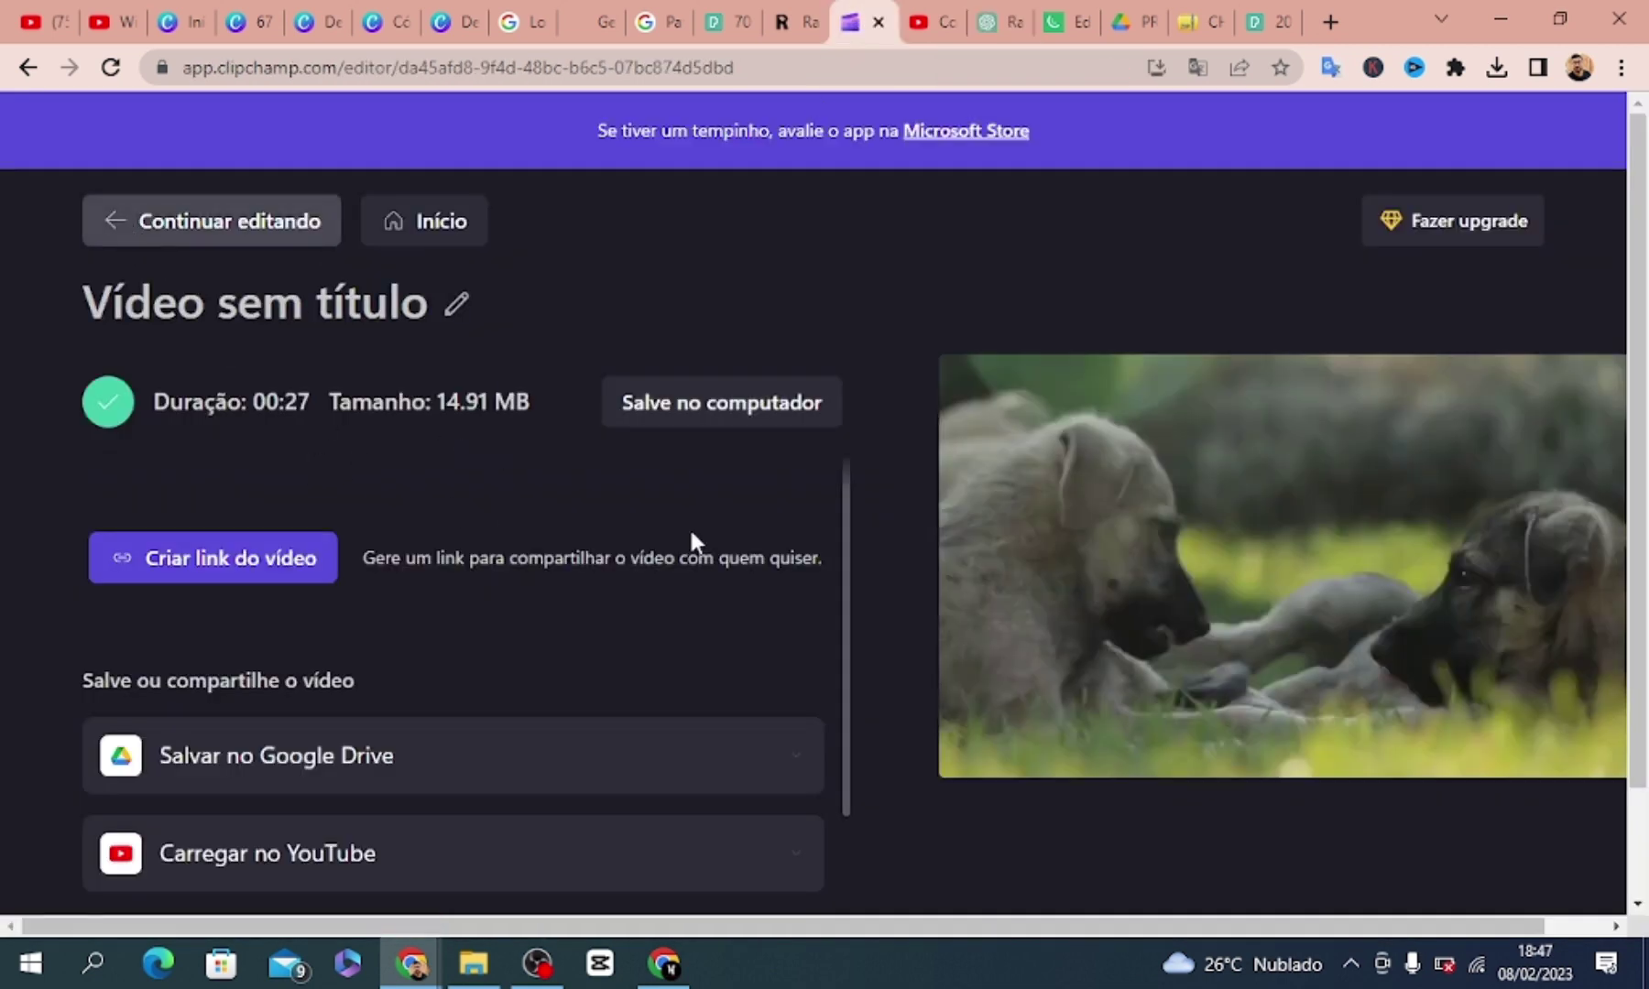
{"action": "left_click", "coordinate": [659, 840]}
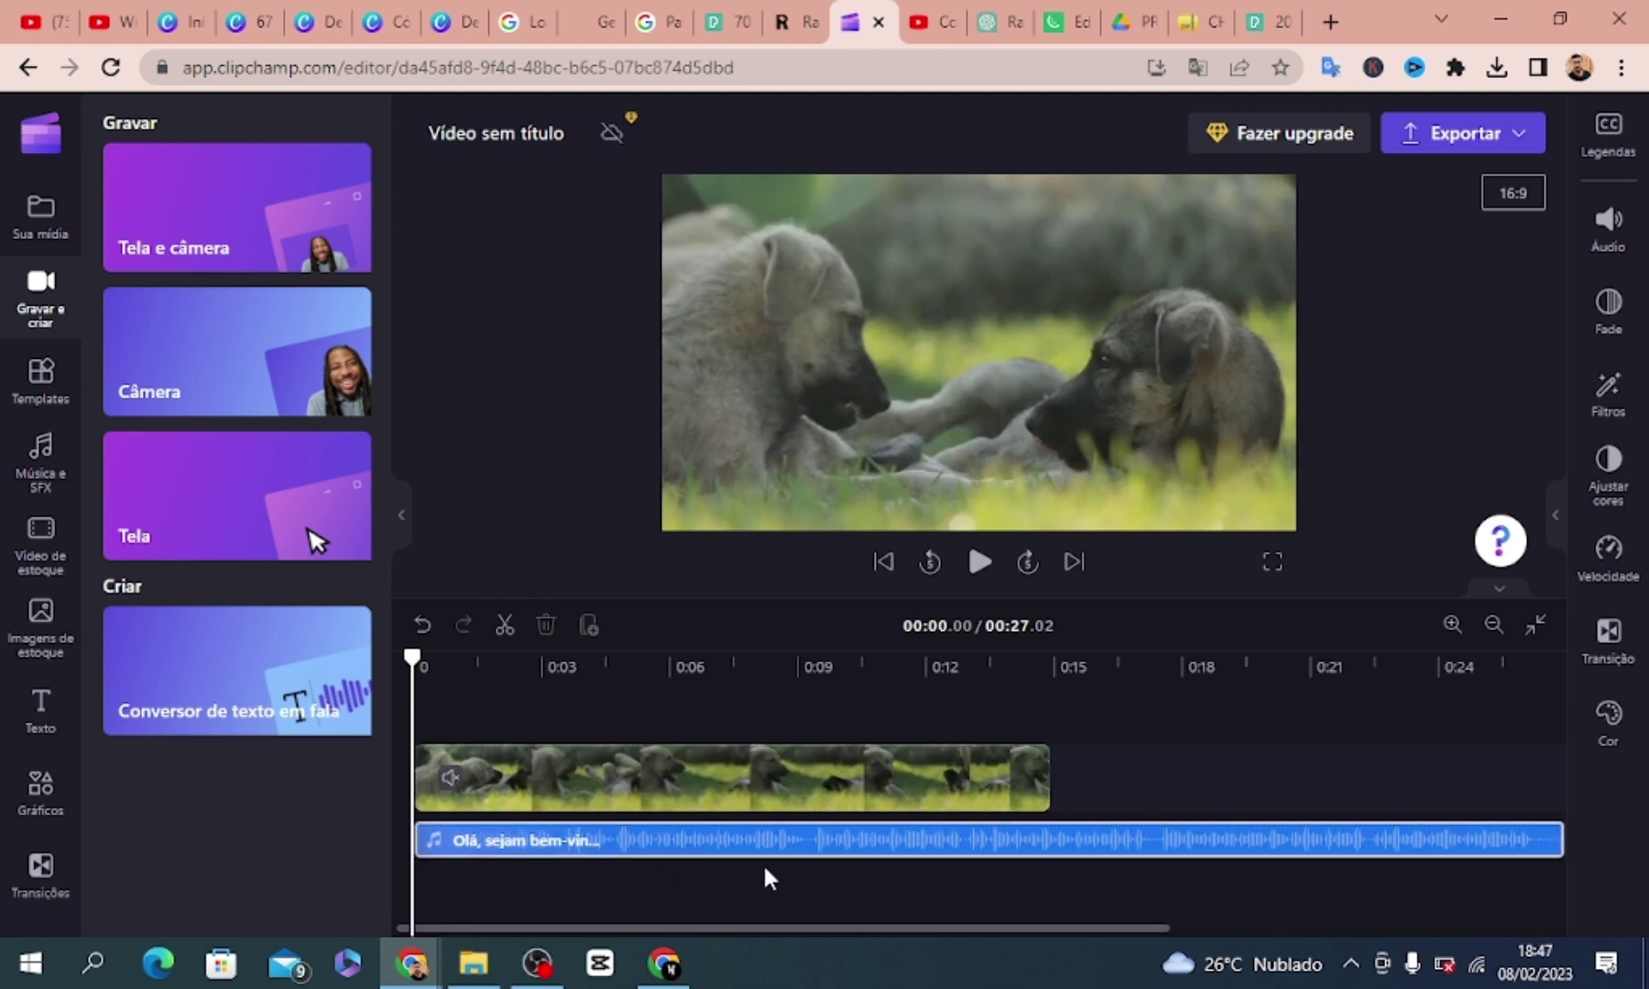
{"action": "left_click", "coordinate": [788, 866]}
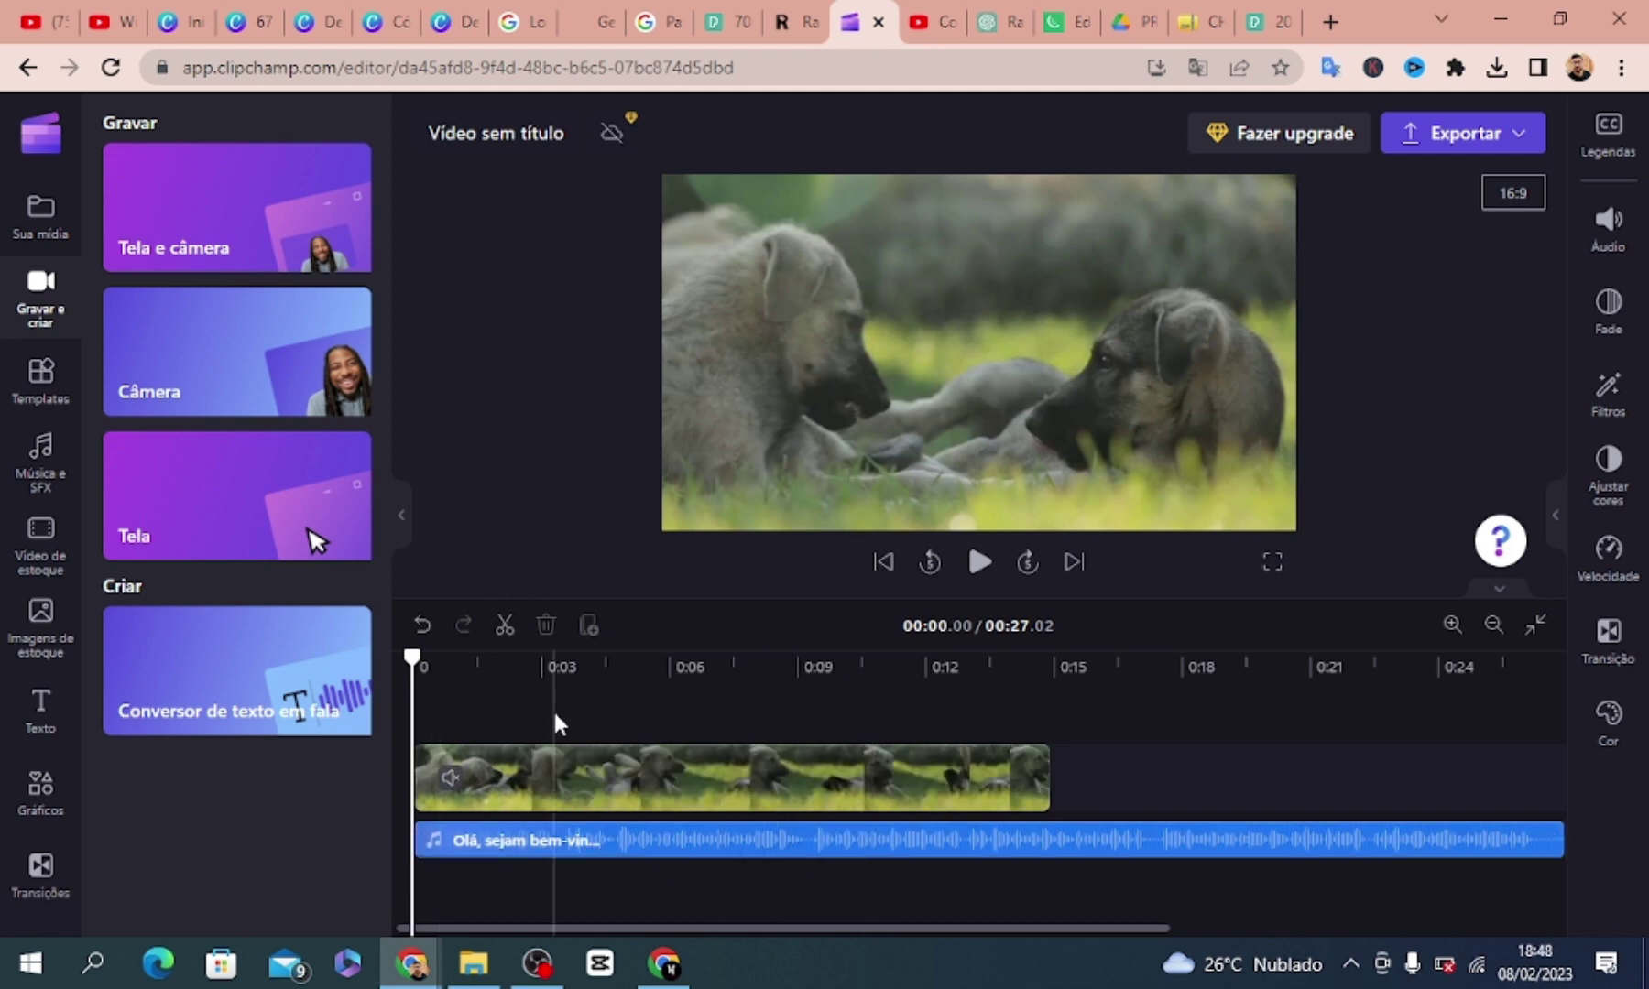
{"action": "left_click", "coordinate": [737, 28]}
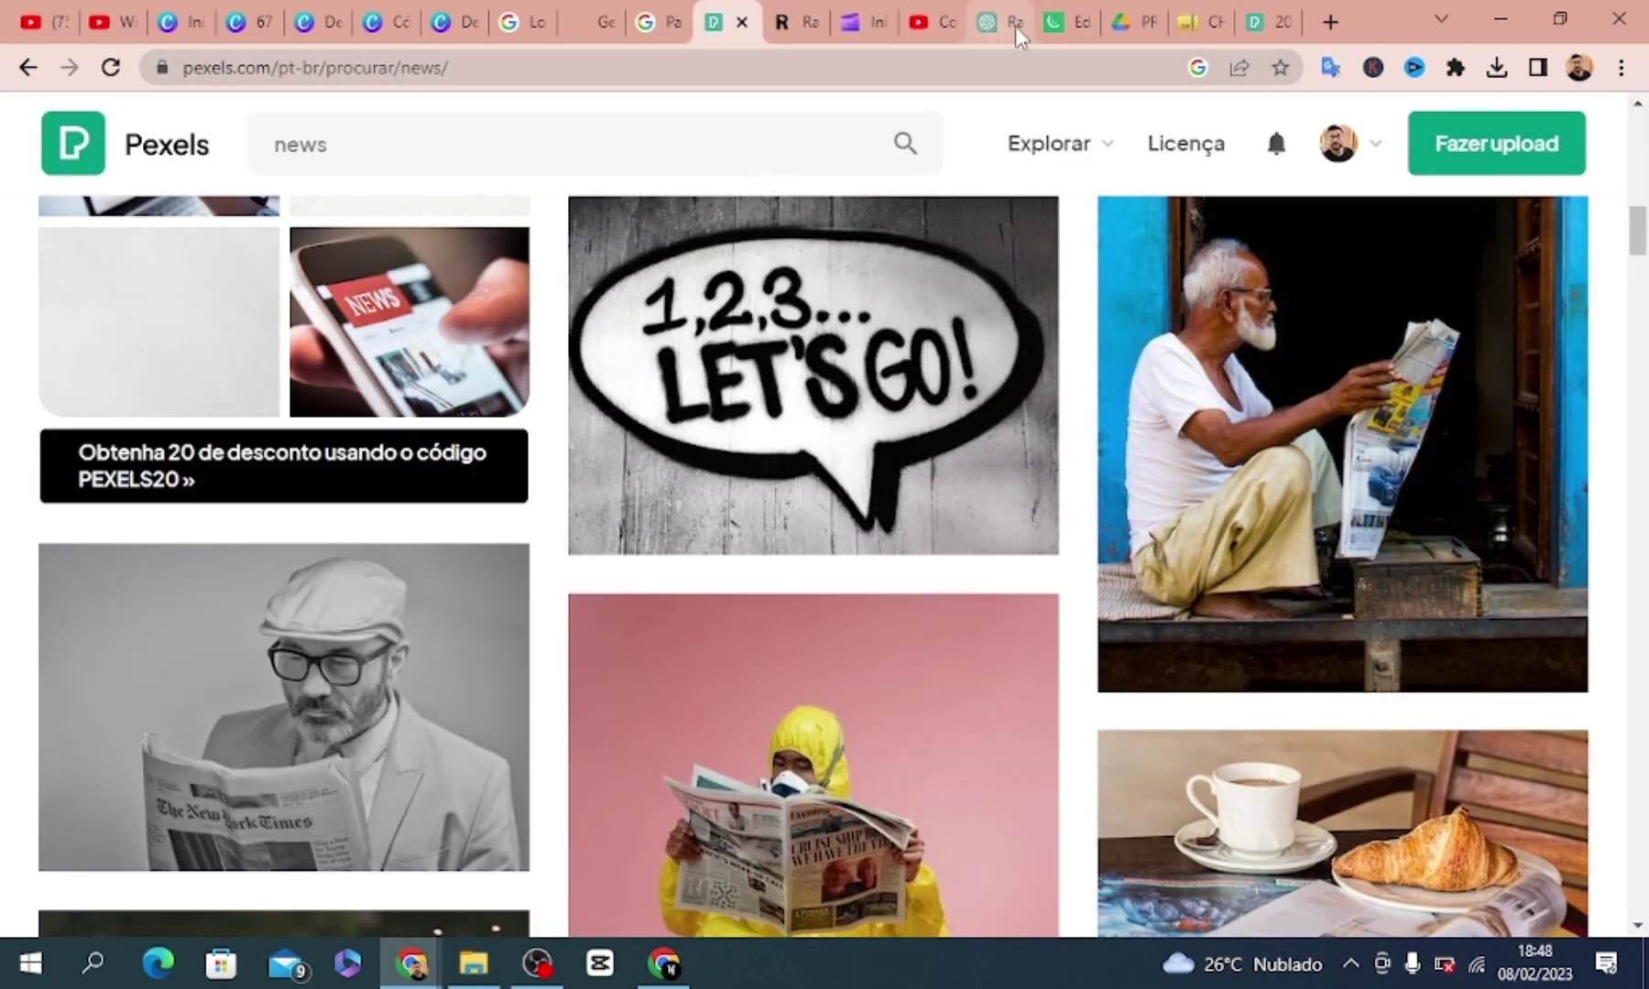
{"action": "left_click", "coordinate": [934, 22]}
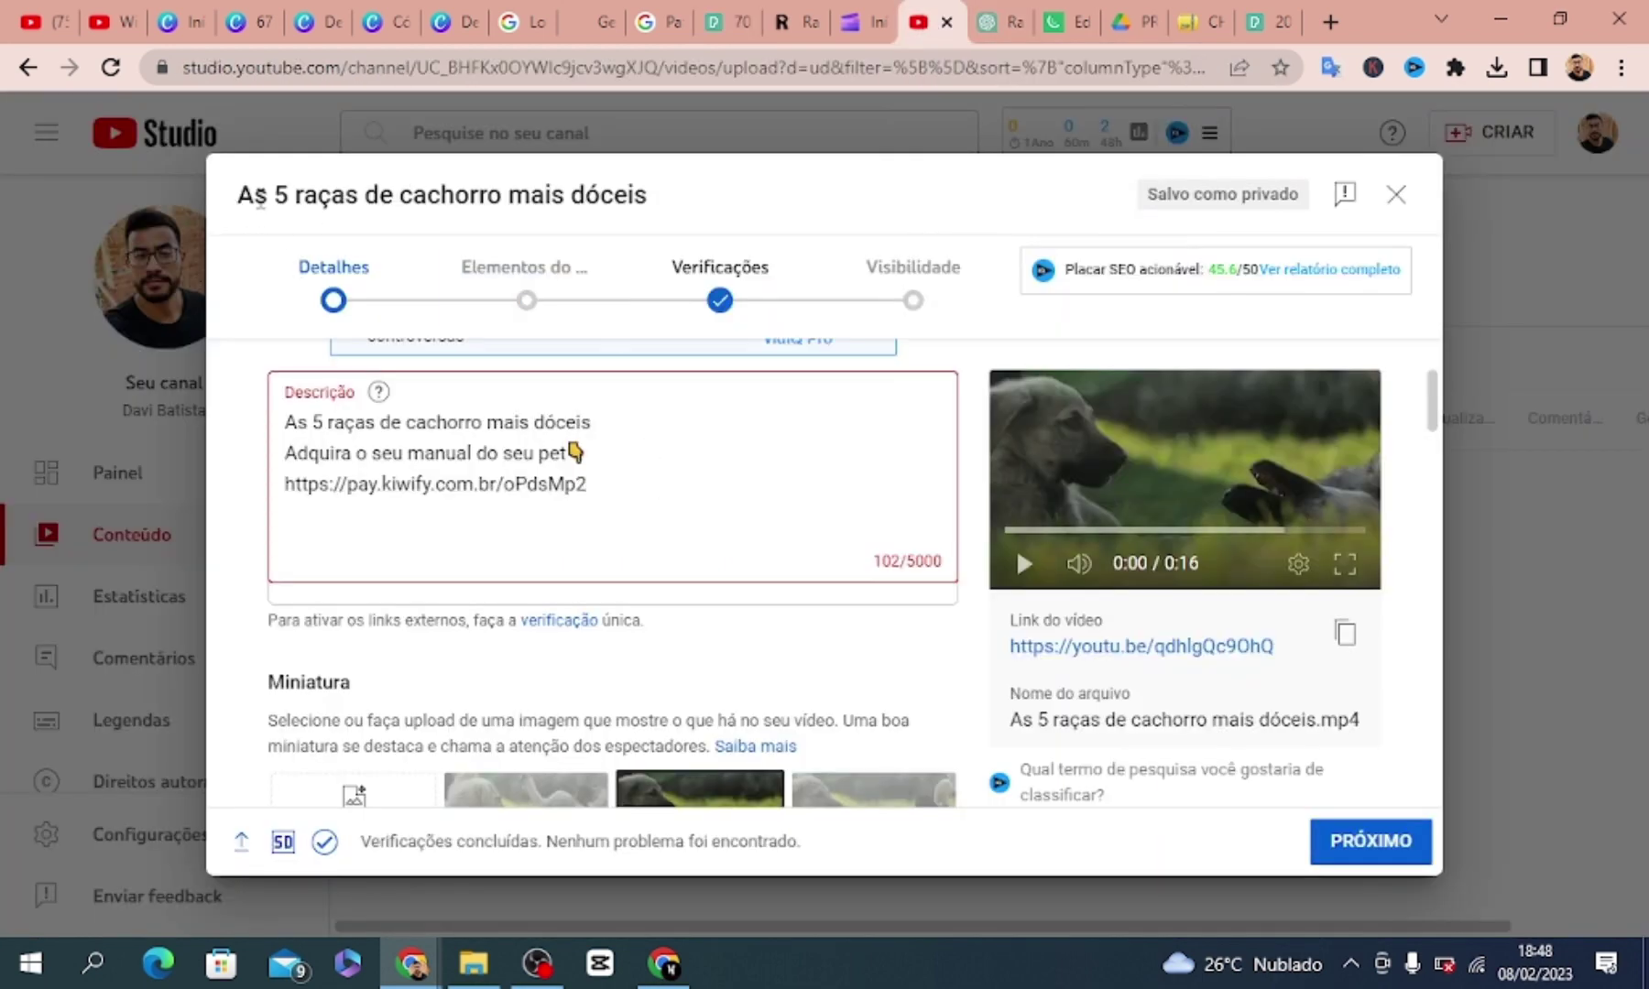
{"action": "left_click_drag", "start_coordinate": [260, 202], "coordinate": [651, 218]}
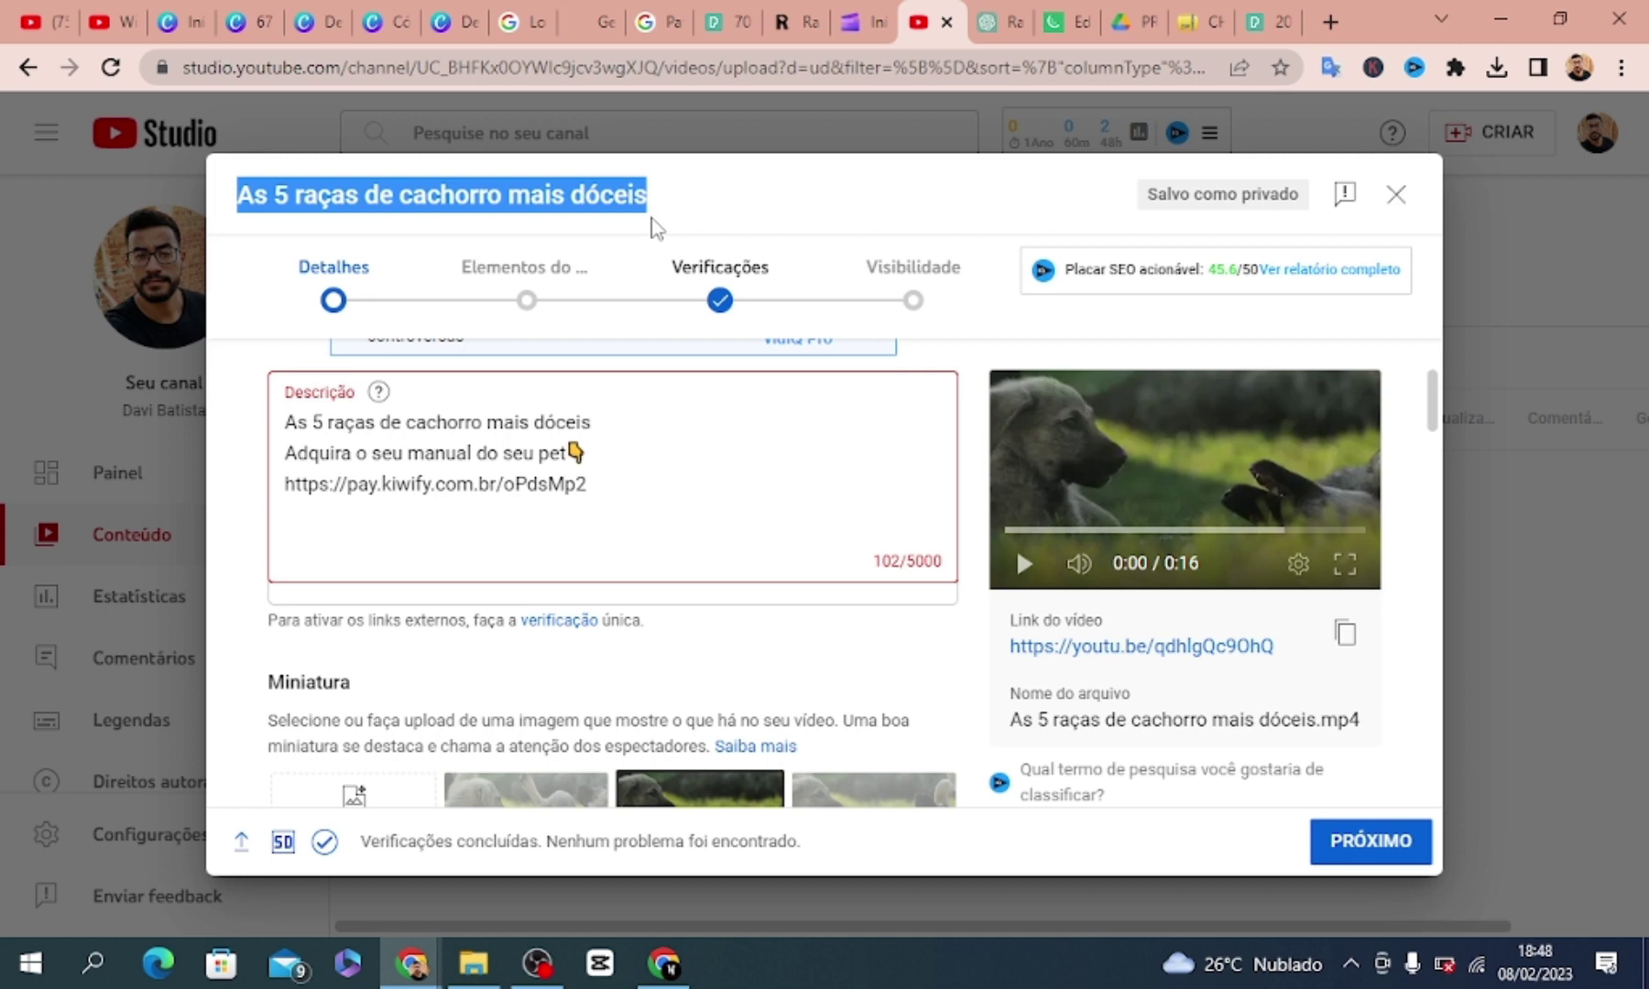